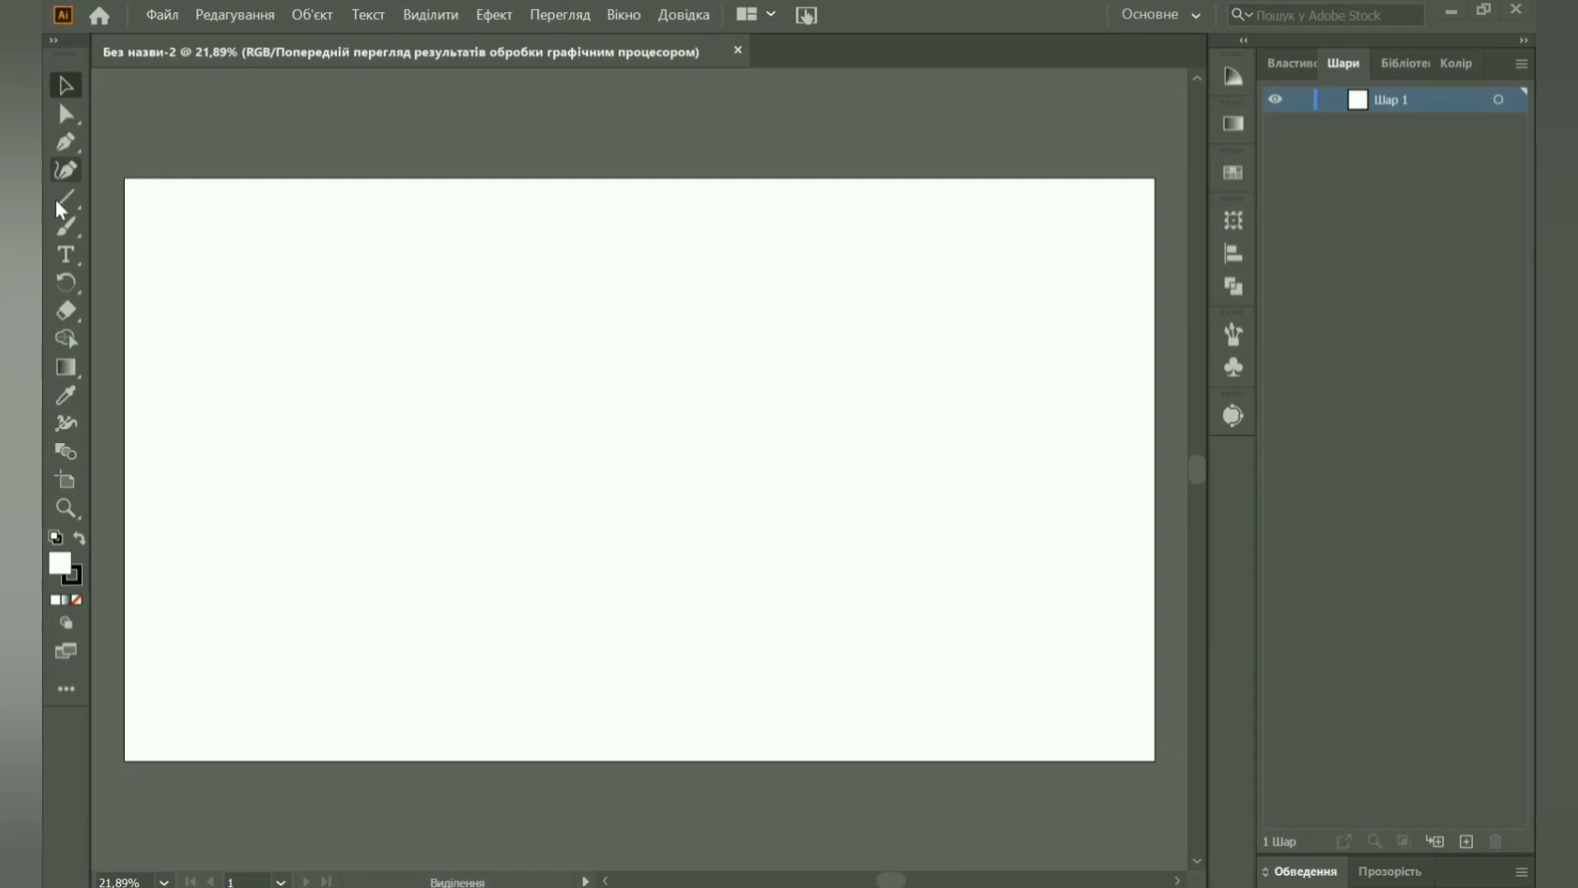
# Draw a wide horizontal ellipse across the artboard with the Ellipse tool.
pyautogui.moveTo(59, 206); pyautogui.dragTo(164, 246)
pyautogui.moveTo(306, 287); pyautogui.dragTo(823, 562)
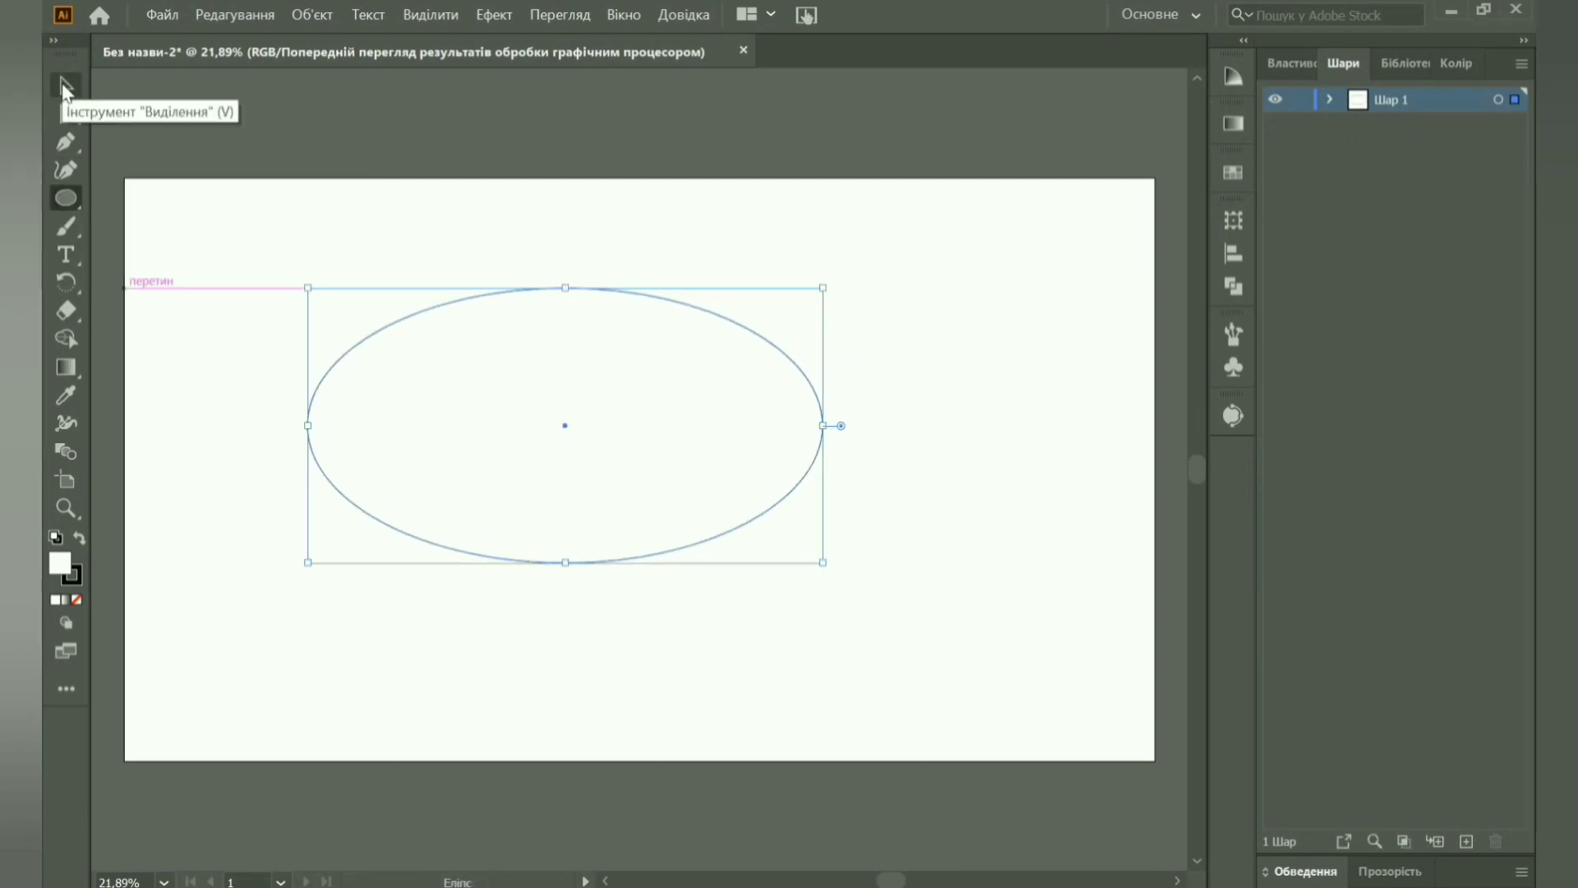
# Stretch the ellipse by pulling its left and right anchors outward.
pyautogui.click(66, 114)
pyautogui.moveTo(823, 425); pyautogui.dragTo(910, 429)
pyautogui.moveTo(394, 428); pyautogui.dragTo(237, 429)
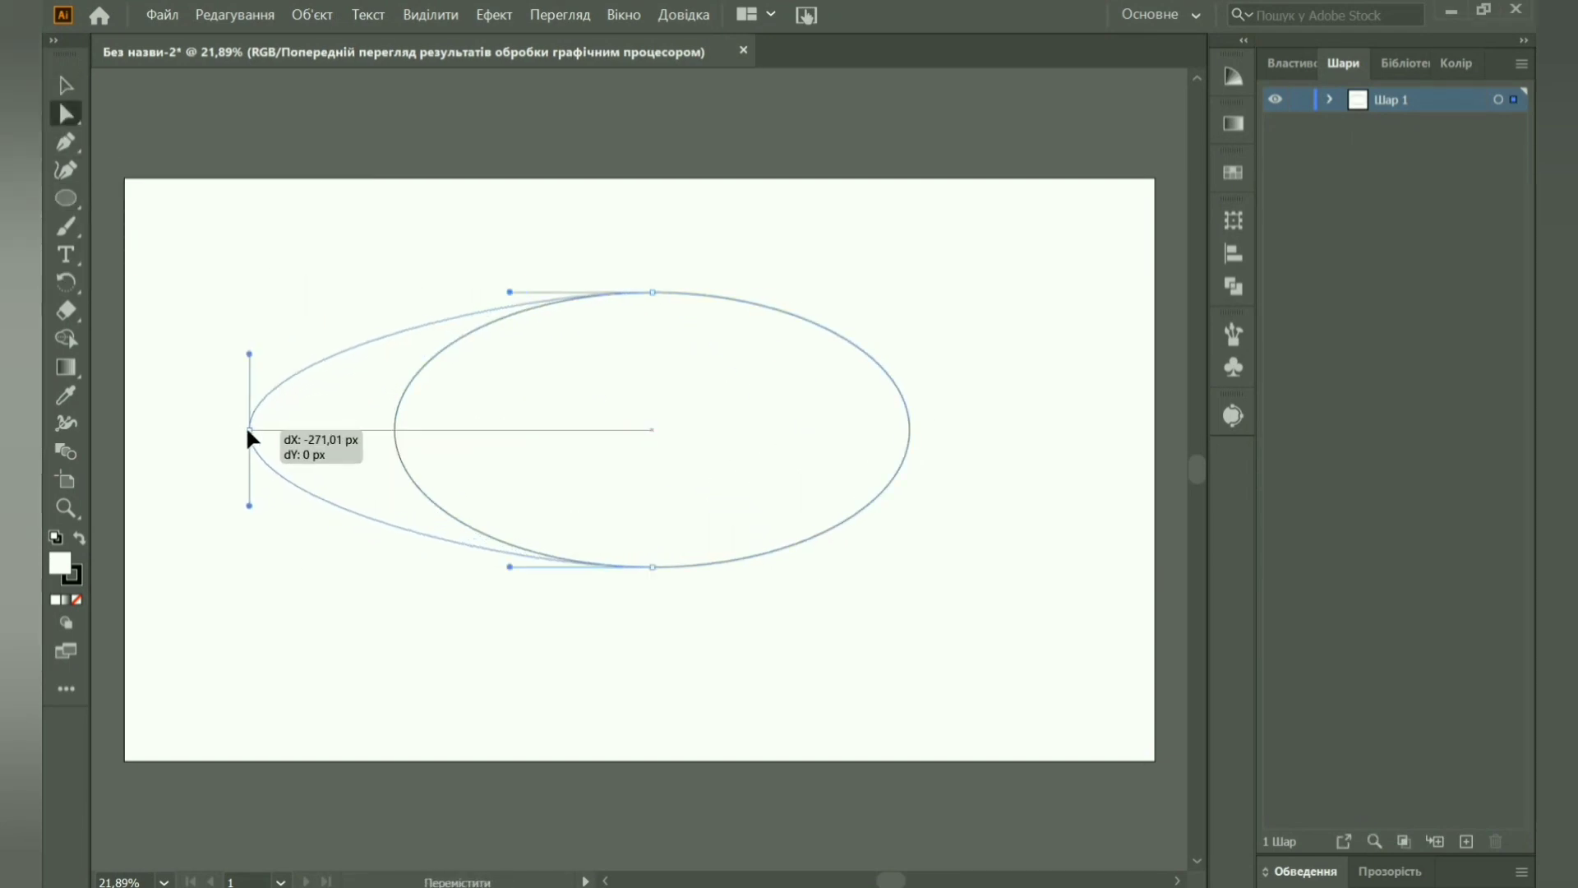
pyautogui.moveTo(916, 442); pyautogui.dragTo(968, 458)
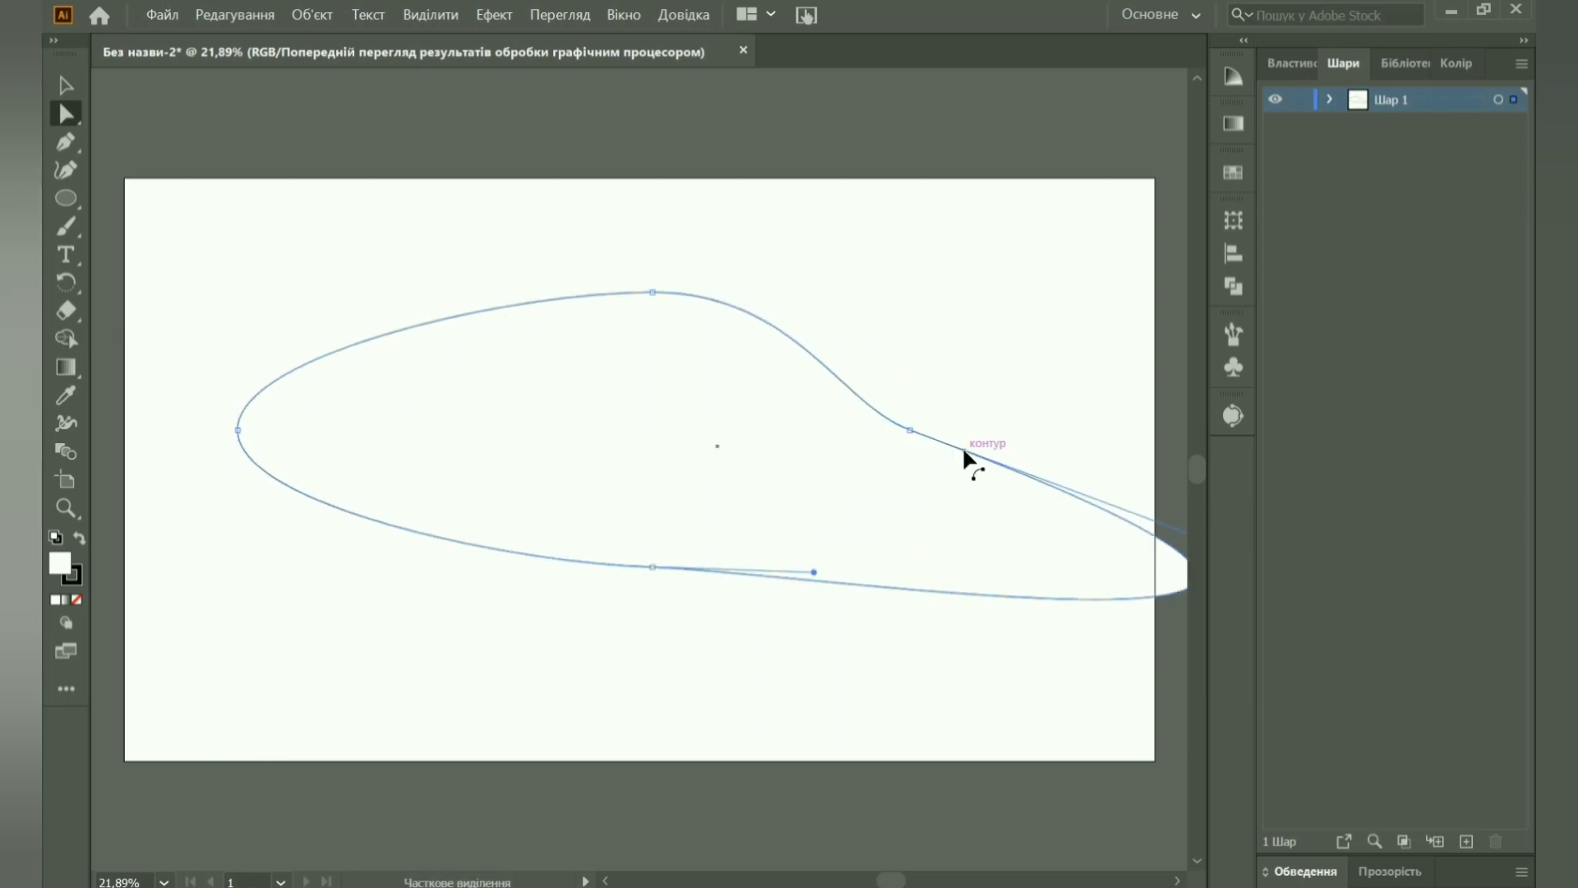
pyautogui.hotkey('ctrl', 'z')
# Make the left anchor a sharp point and pull the right anchor in to round the nose.
pyautogui.click(66, 143)
pyautogui.click(66, 170)
pyautogui.doubleClick(238, 430)
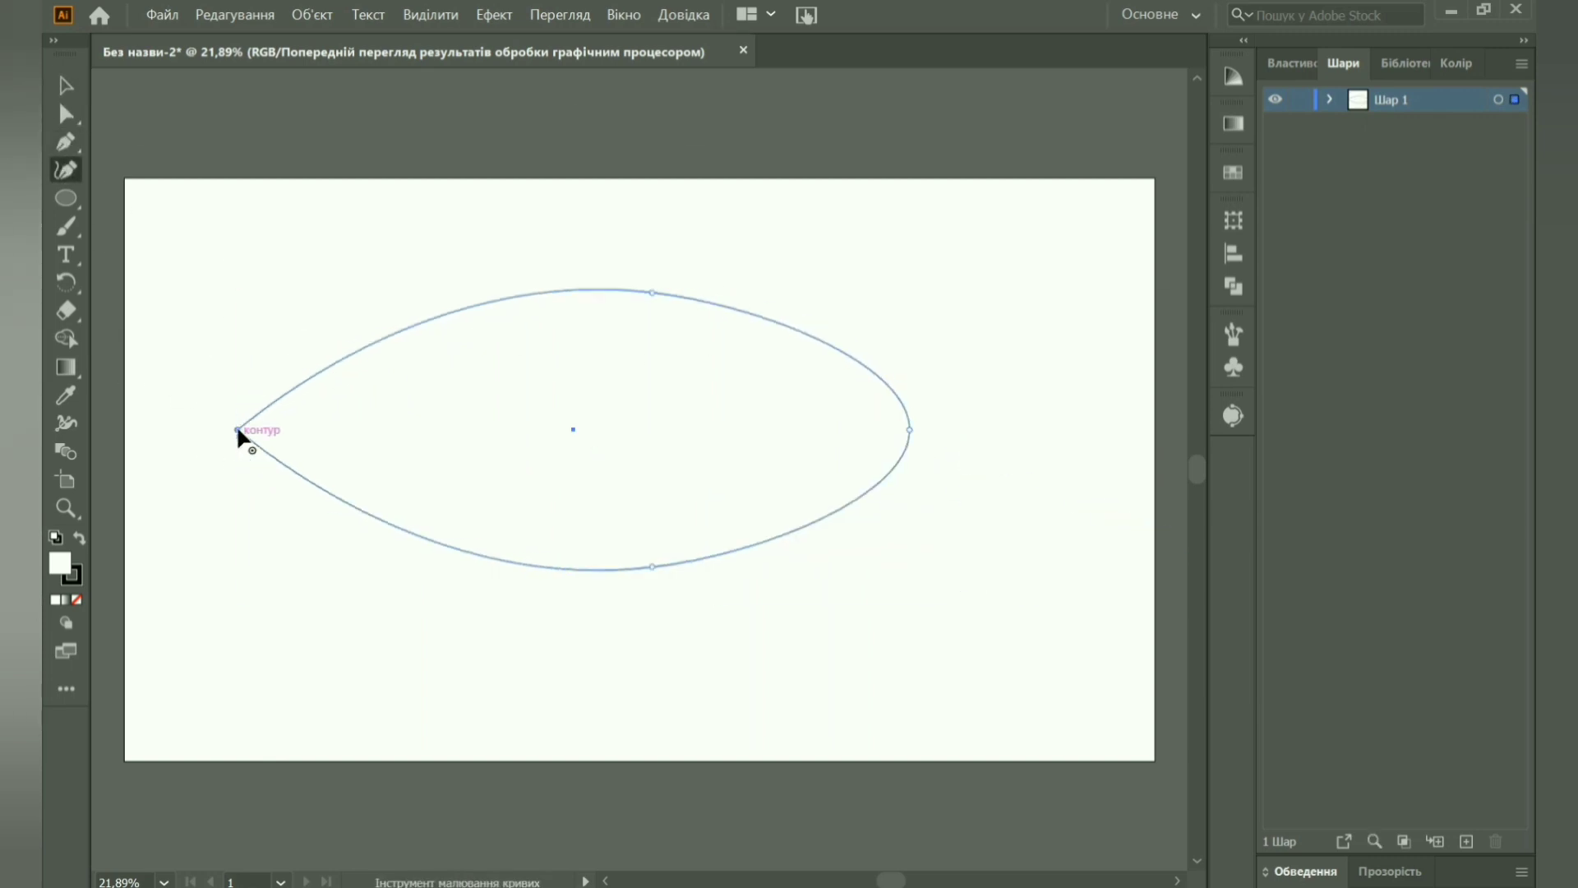
pyautogui.click(66, 114)
pyautogui.moveTo(581, 440); pyautogui.dragTo(615, 440)
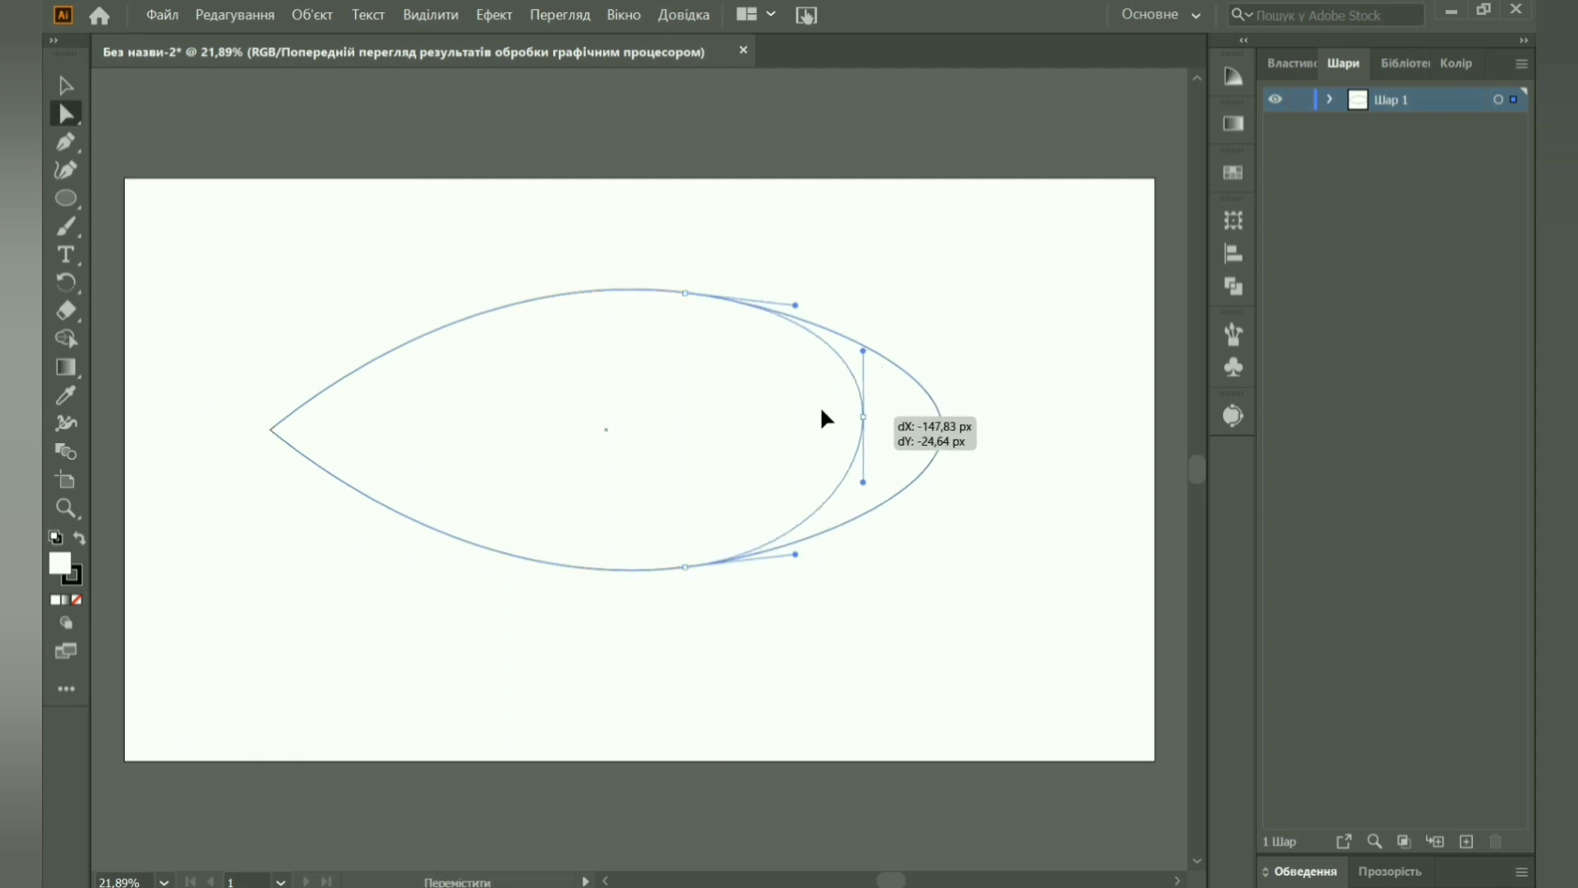
pyautogui.moveTo(943, 429)
pyautogui.mouseDown()
pyautogui.moveTo(860, 420)
pyautogui.moveTo(915, 429)
pyautogui.mouseUp()
pyautogui.click(66, 85)
pyautogui.click(708, 260)
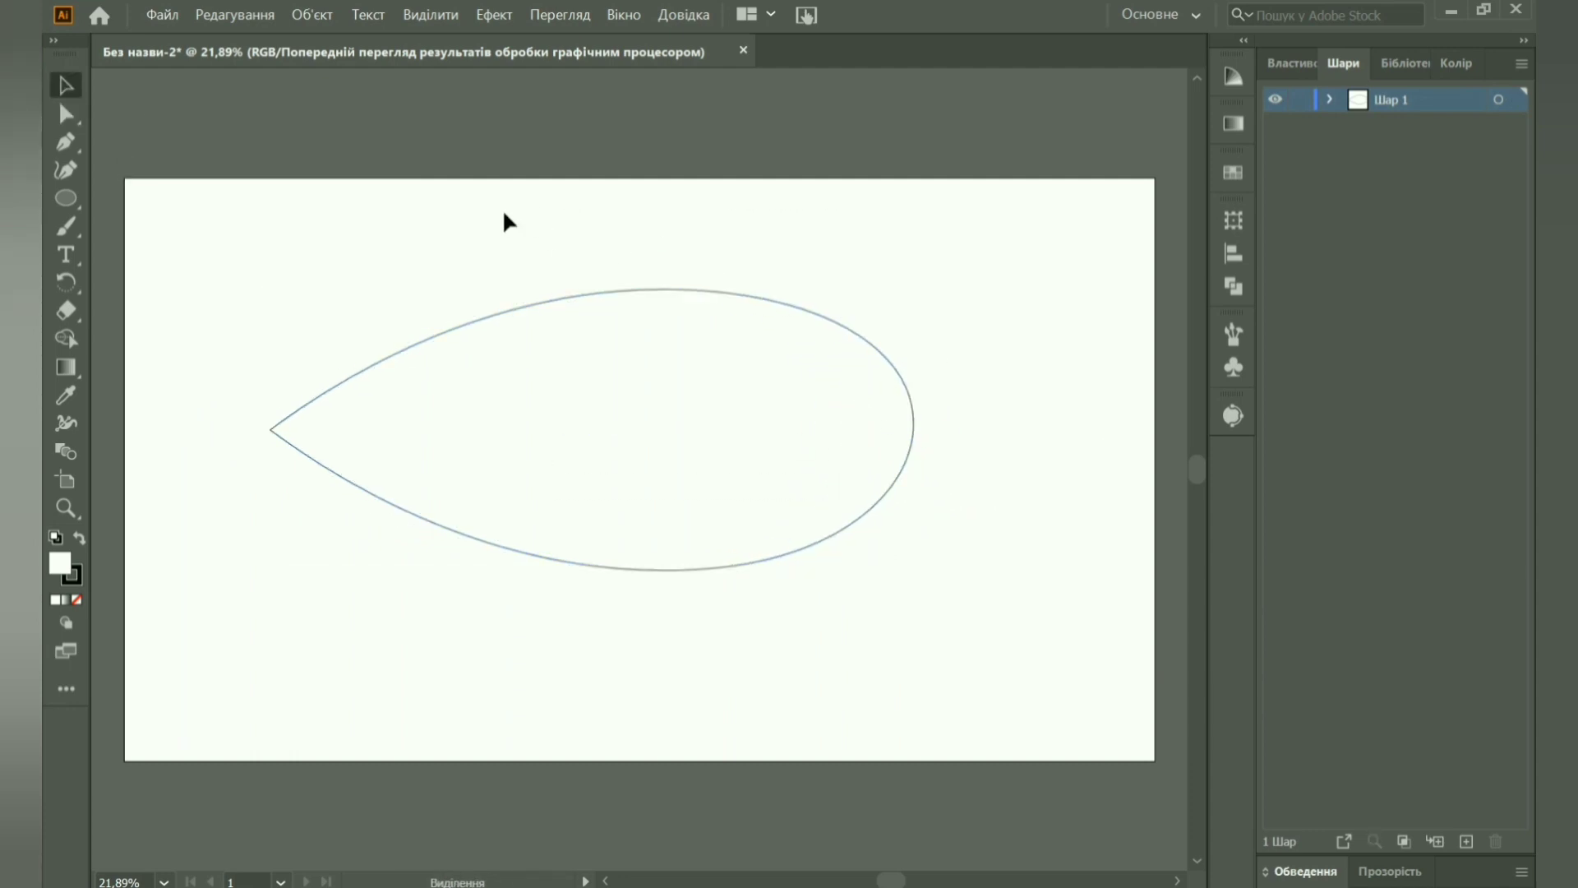
# Draw a tall rectangle over the hull's left tip with a circle over its top.
pyautogui.moveTo(563, 201); pyautogui.dragTo(198, 557)
pyautogui.click(197, 556)
pyautogui.moveTo(66, 198); pyautogui.dragTo(115, 198)
pyautogui.moveTo(282, 277); pyautogui.dragTo(393, 551)
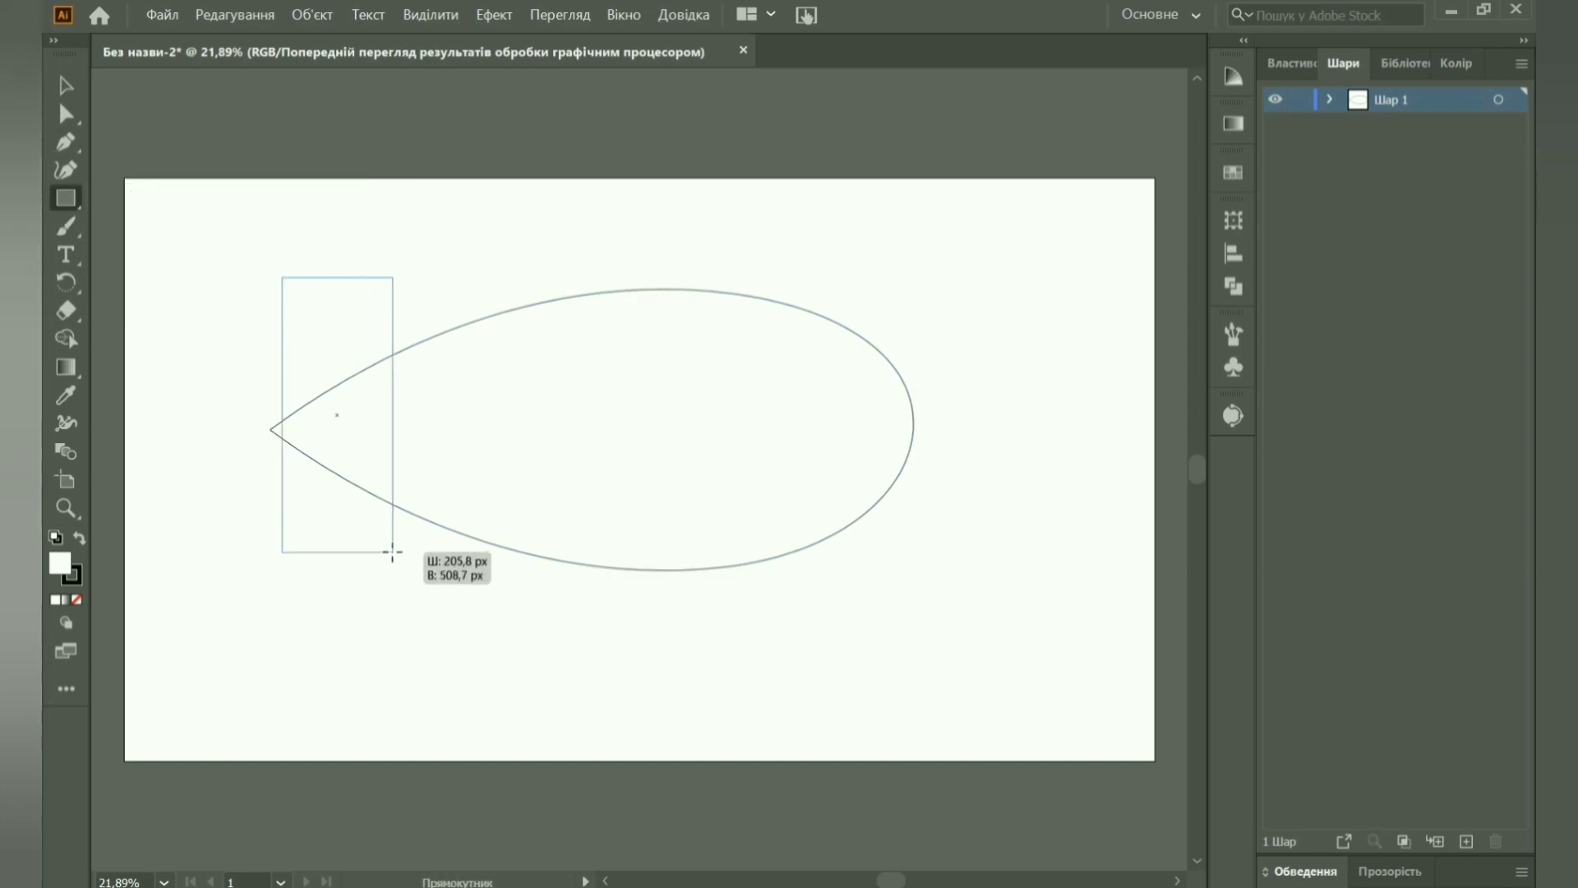
pyautogui.press('l')
pyautogui.moveTo(237, 267); pyautogui.dragTo(423, 448)
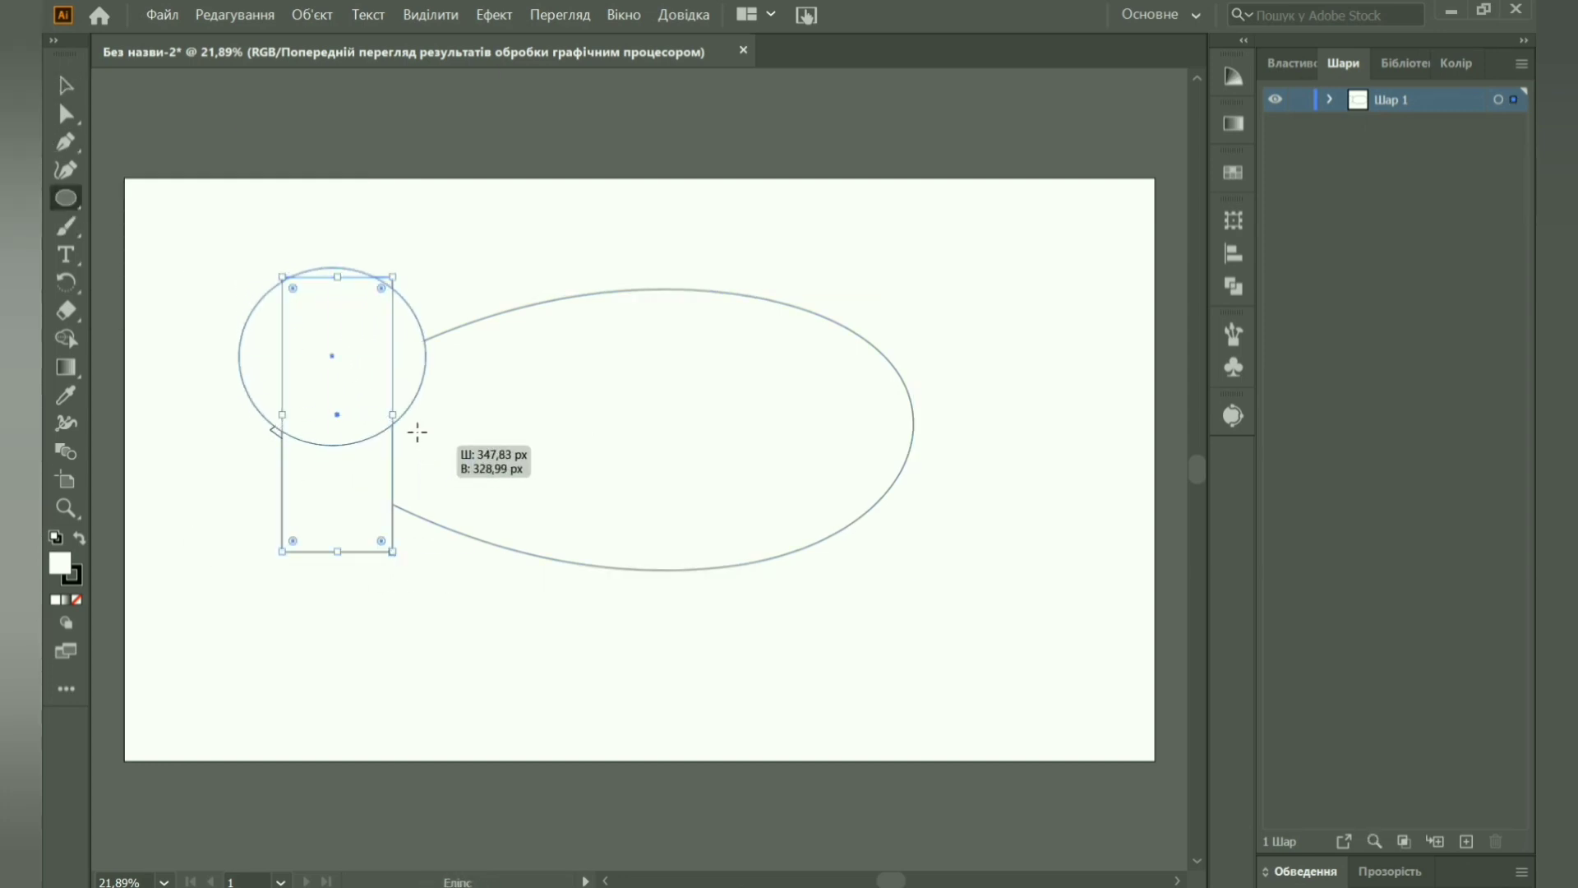
pyautogui.moveTo(322, 380); pyautogui.dragTo(289, 363)
pyautogui.moveTo(391, 394); pyautogui.dragTo(387, 414)
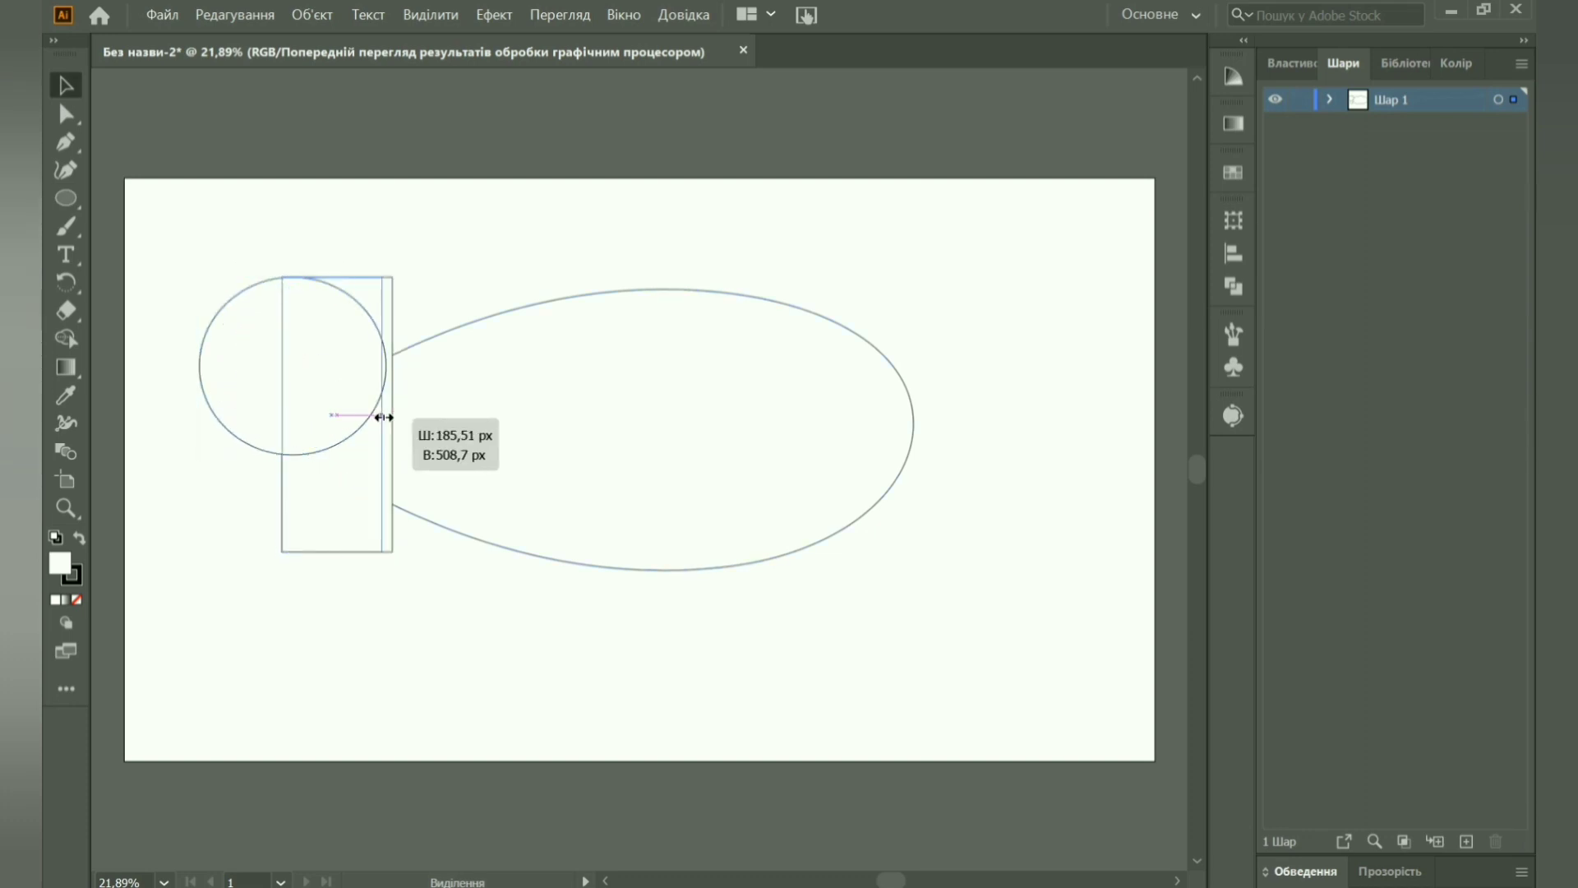
# Duplicate the circle below the first and remove the fill from the circles and rectangle.
pyautogui.click(1330, 98)
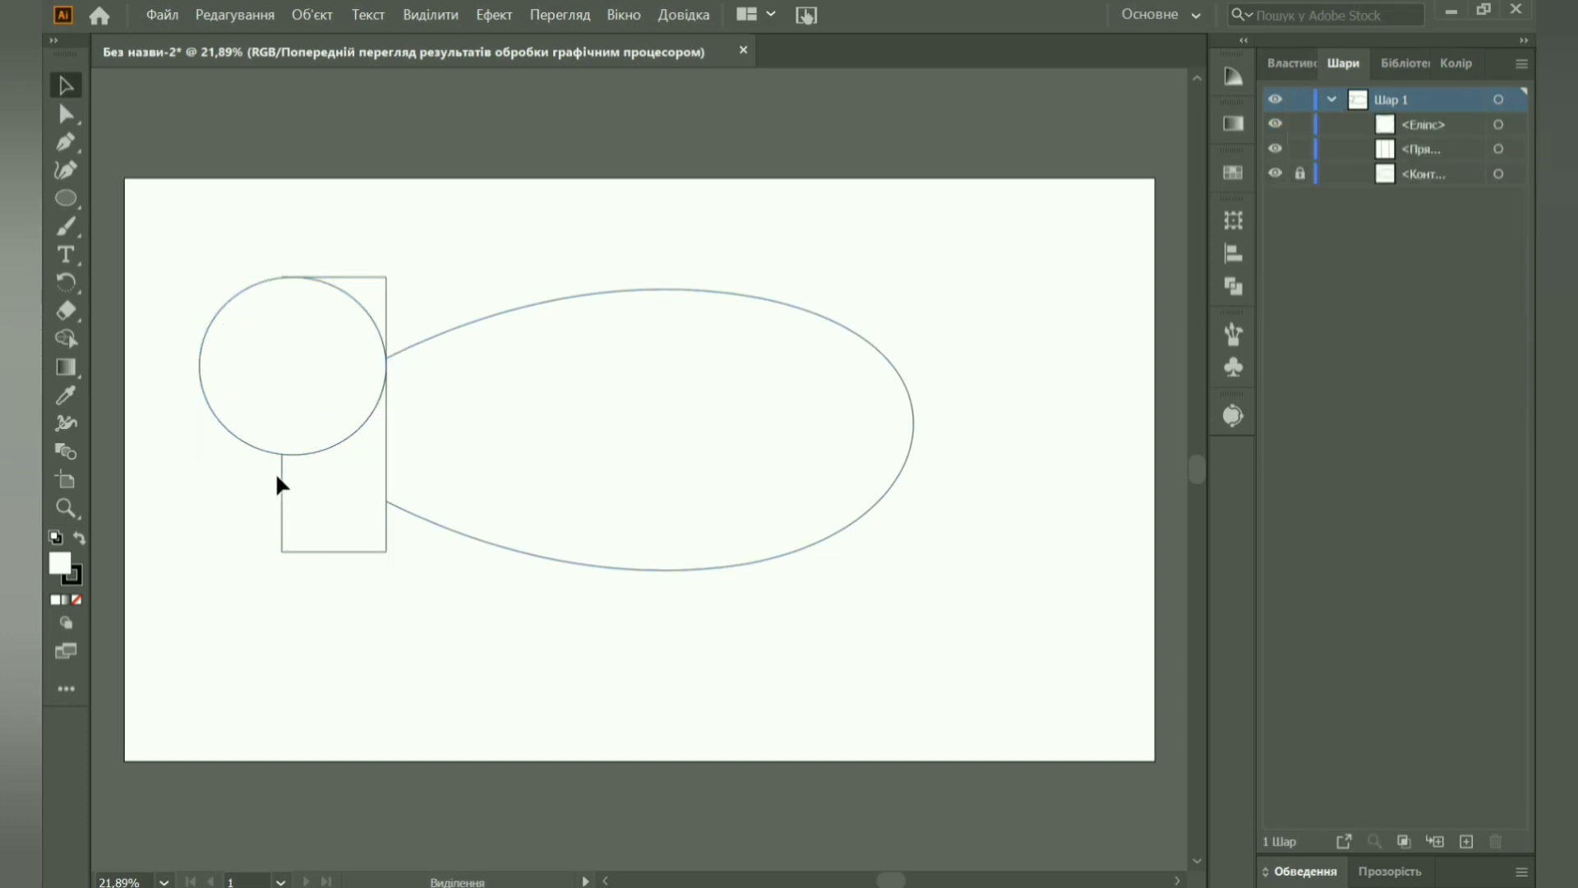
pyautogui.keyDown('alt'); pyautogui.moveTo(293, 365); pyautogui.dragTo(293, 463); pyautogui.keyUp('alt')
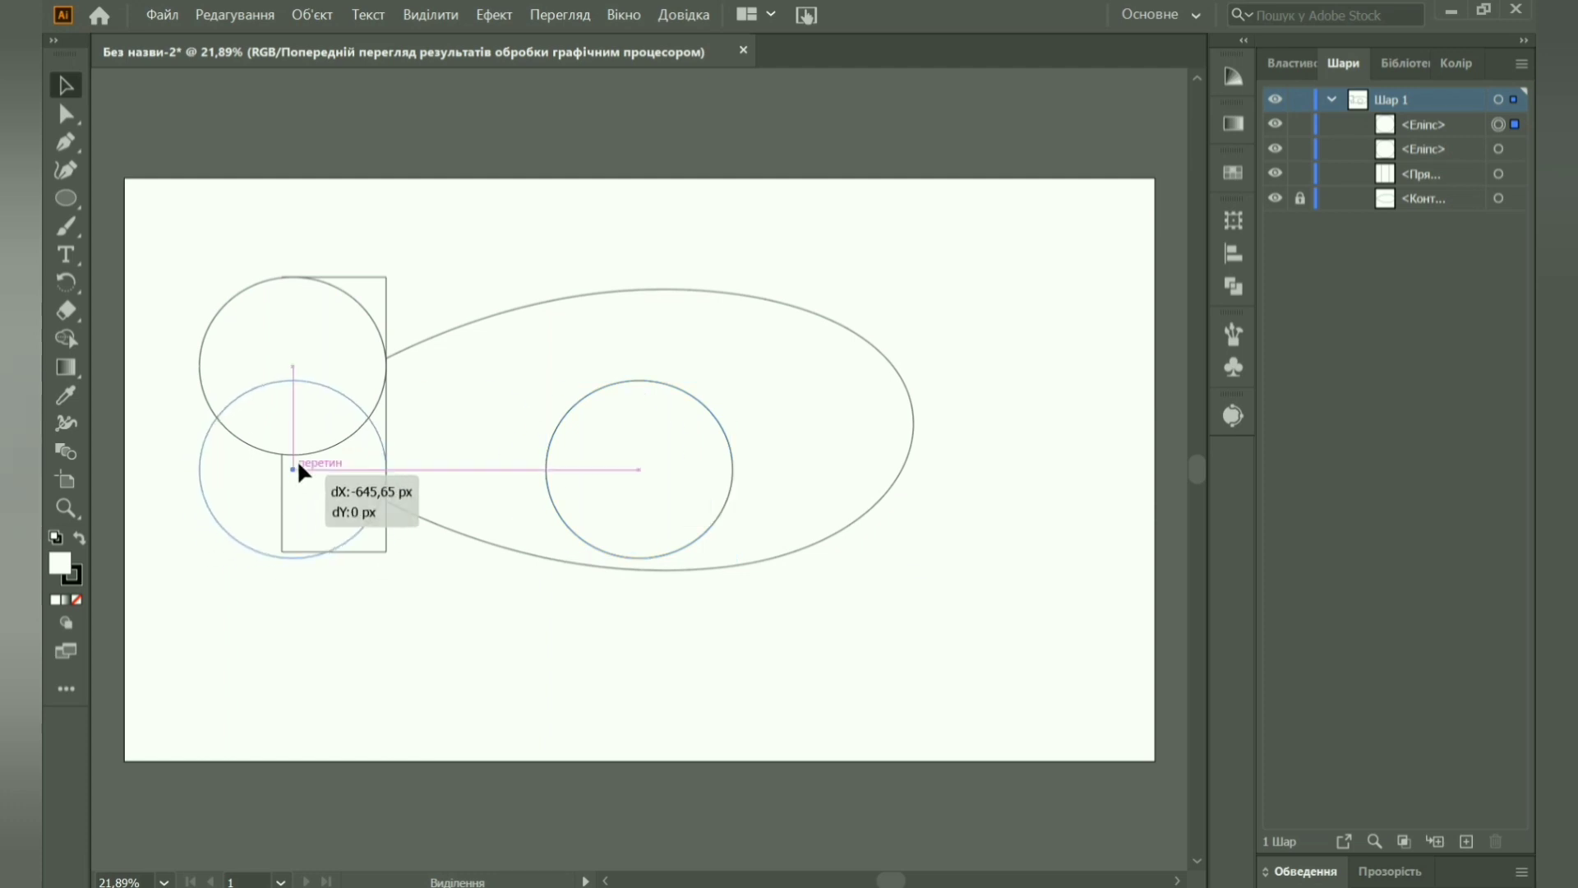
pyautogui.click(168, 265)
pyautogui.moveTo(168, 265); pyautogui.dragTo(288, 386)
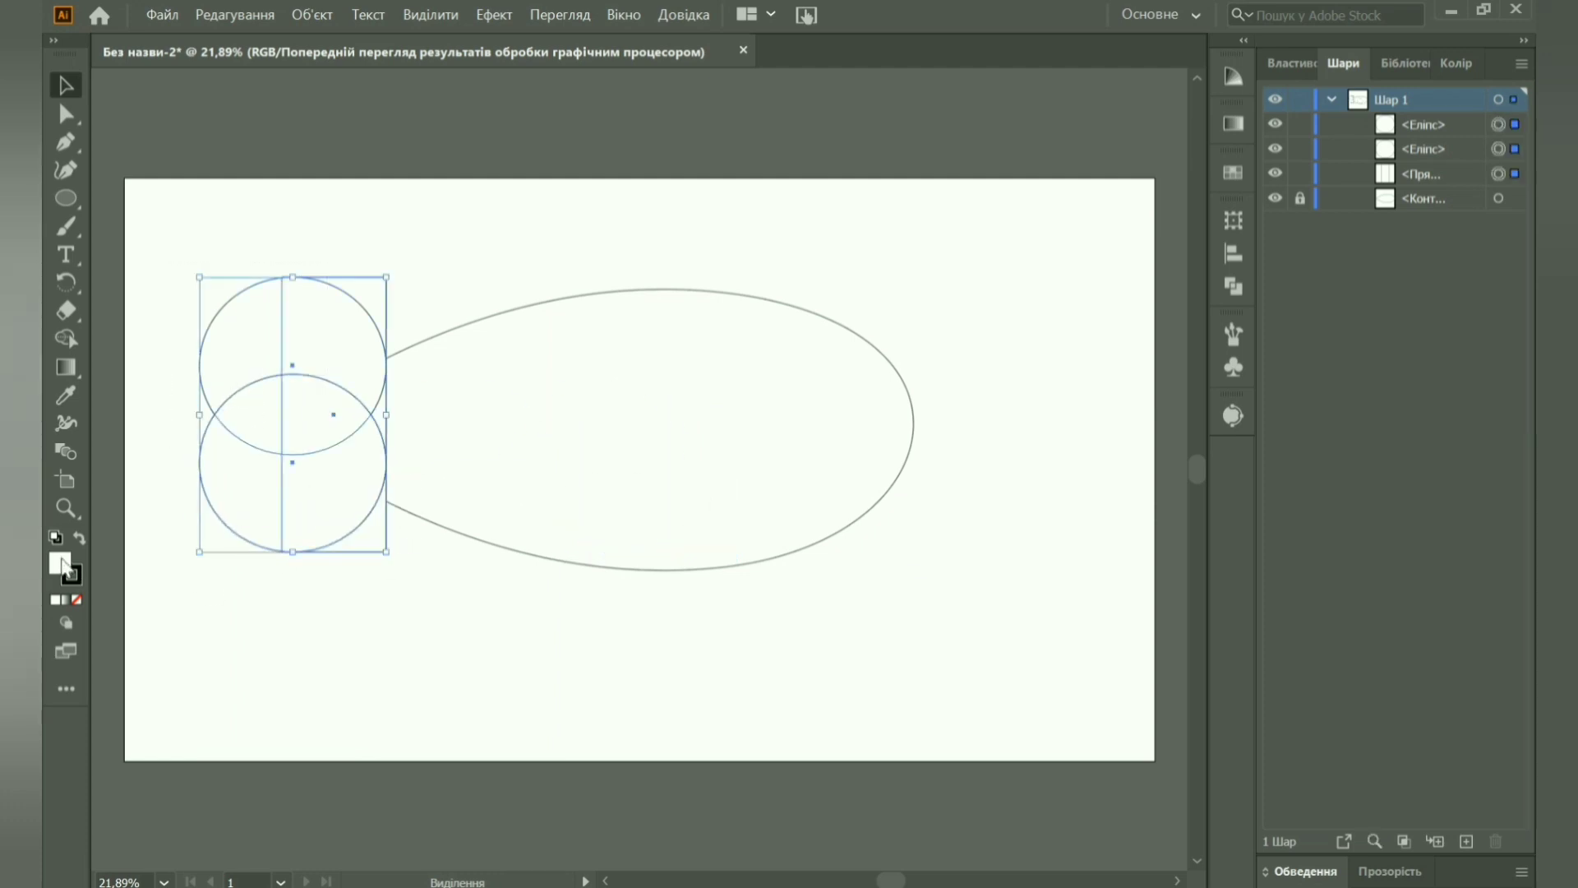
pyautogui.click(76, 598)
# Use Shape Builder to delete the circle parts left of the rectangle and the lower sliver.
pyautogui.hotkey('shift', 'm')
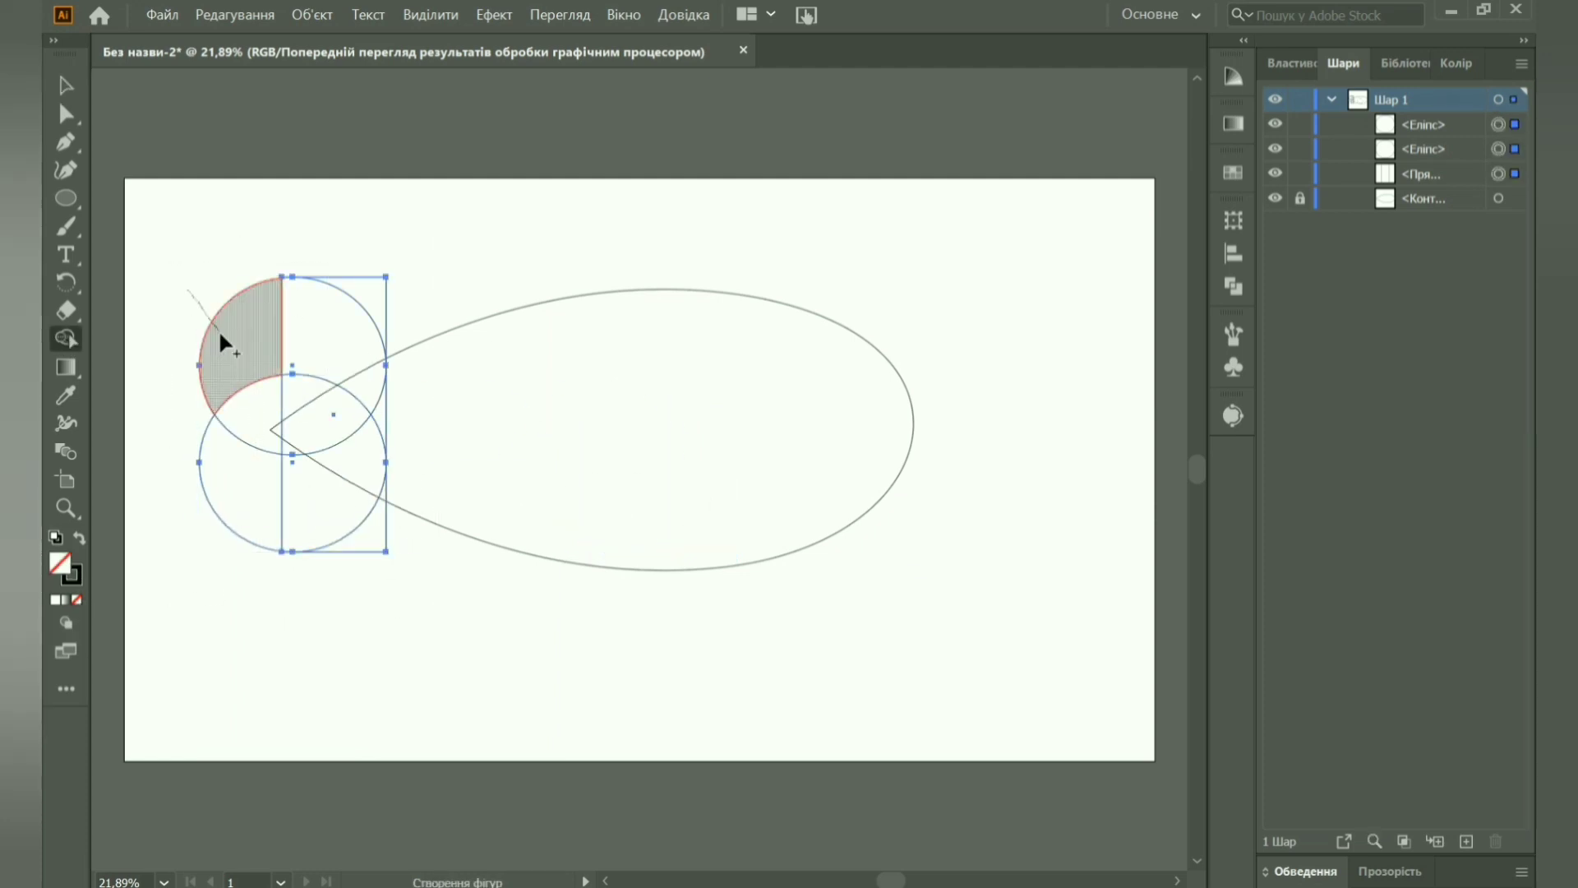
pyautogui.click(221, 337)
pyautogui.keyDown('alt'); pyautogui.moveTo(221, 337); pyautogui.dragTo(238, 502); pyautogui.keyUp('alt')
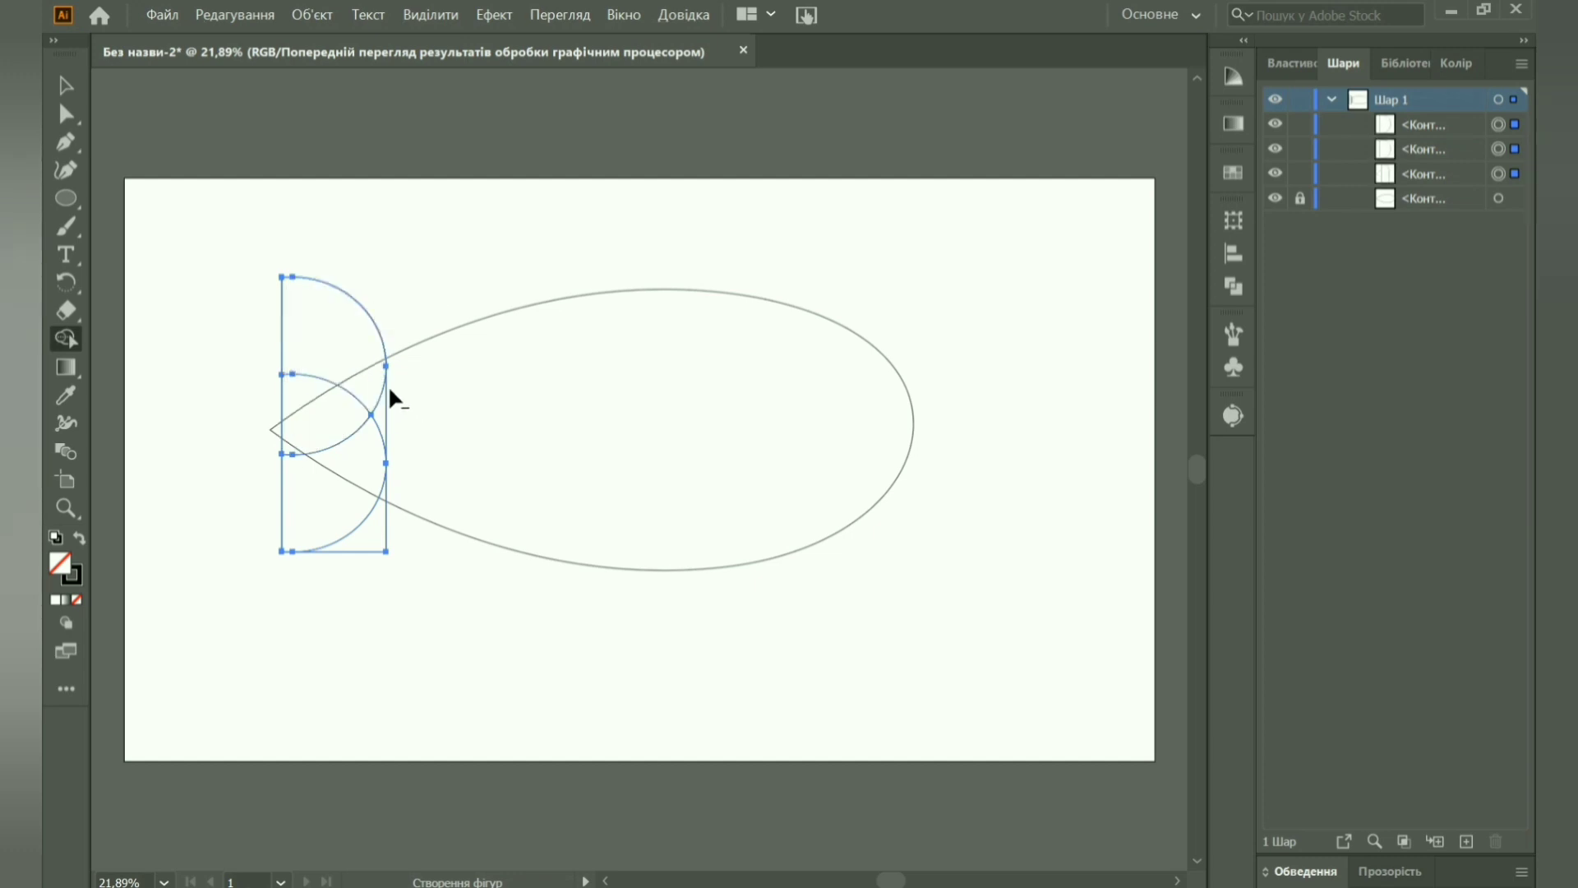
pyautogui.keyDown('alt'); pyautogui.click(329, 493); pyautogui.keyUp('alt')
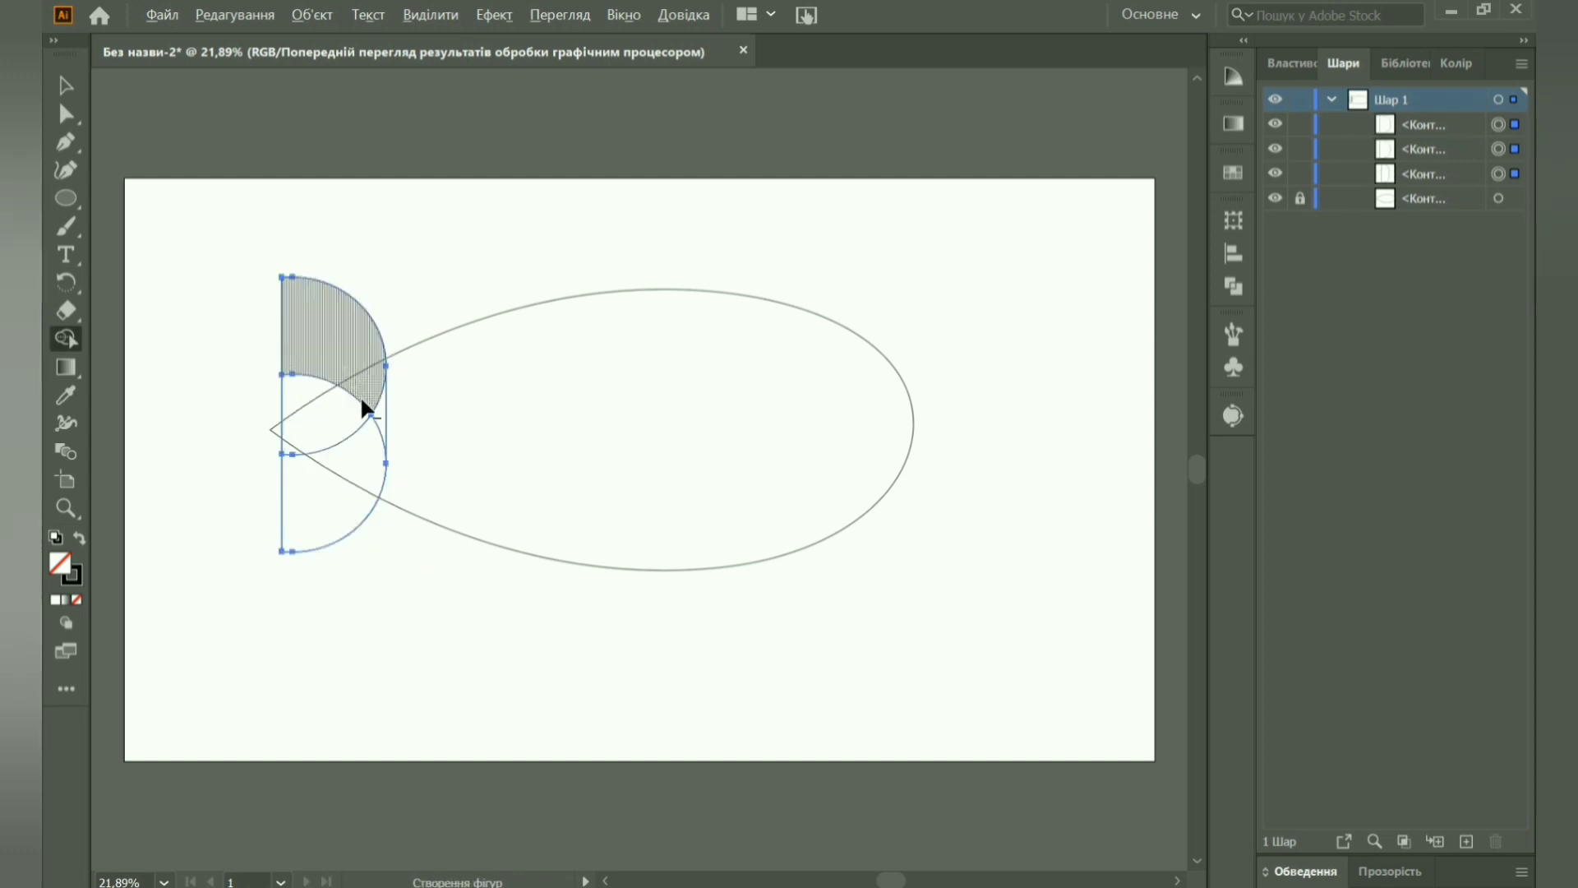
# Split the overlapping tail shapes with Pathfinder Divide and ungroup the pieces.
pyautogui.press('v')
pyautogui.click(232, 278)
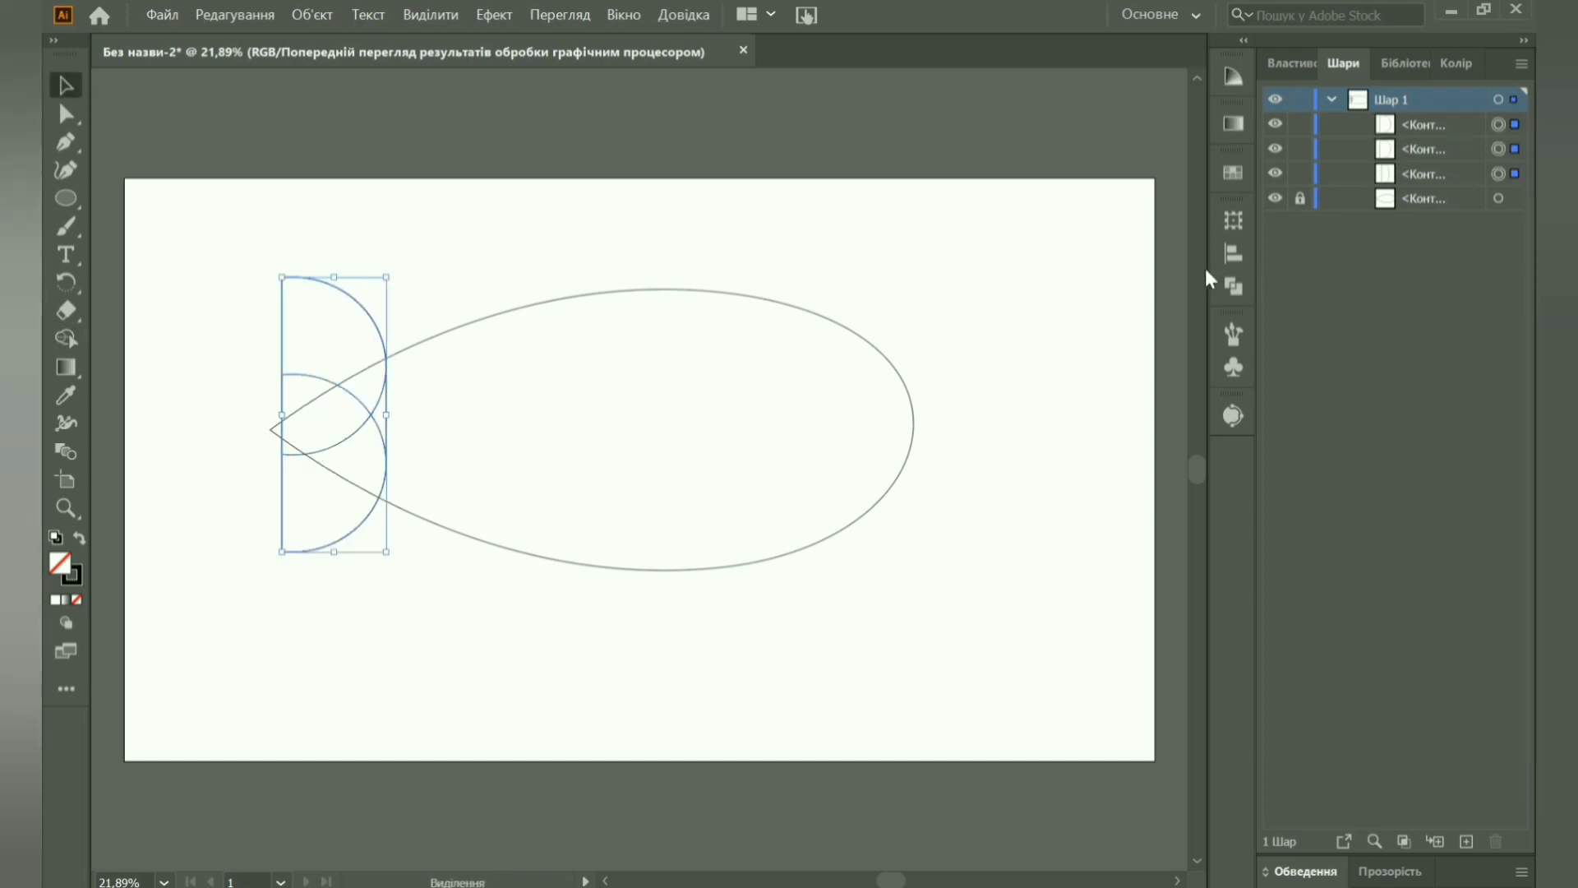
pyautogui.click(1233, 286)
pyautogui.click(963, 332)
pyautogui.rightClick(368, 421)
pyautogui.click(394, 599)
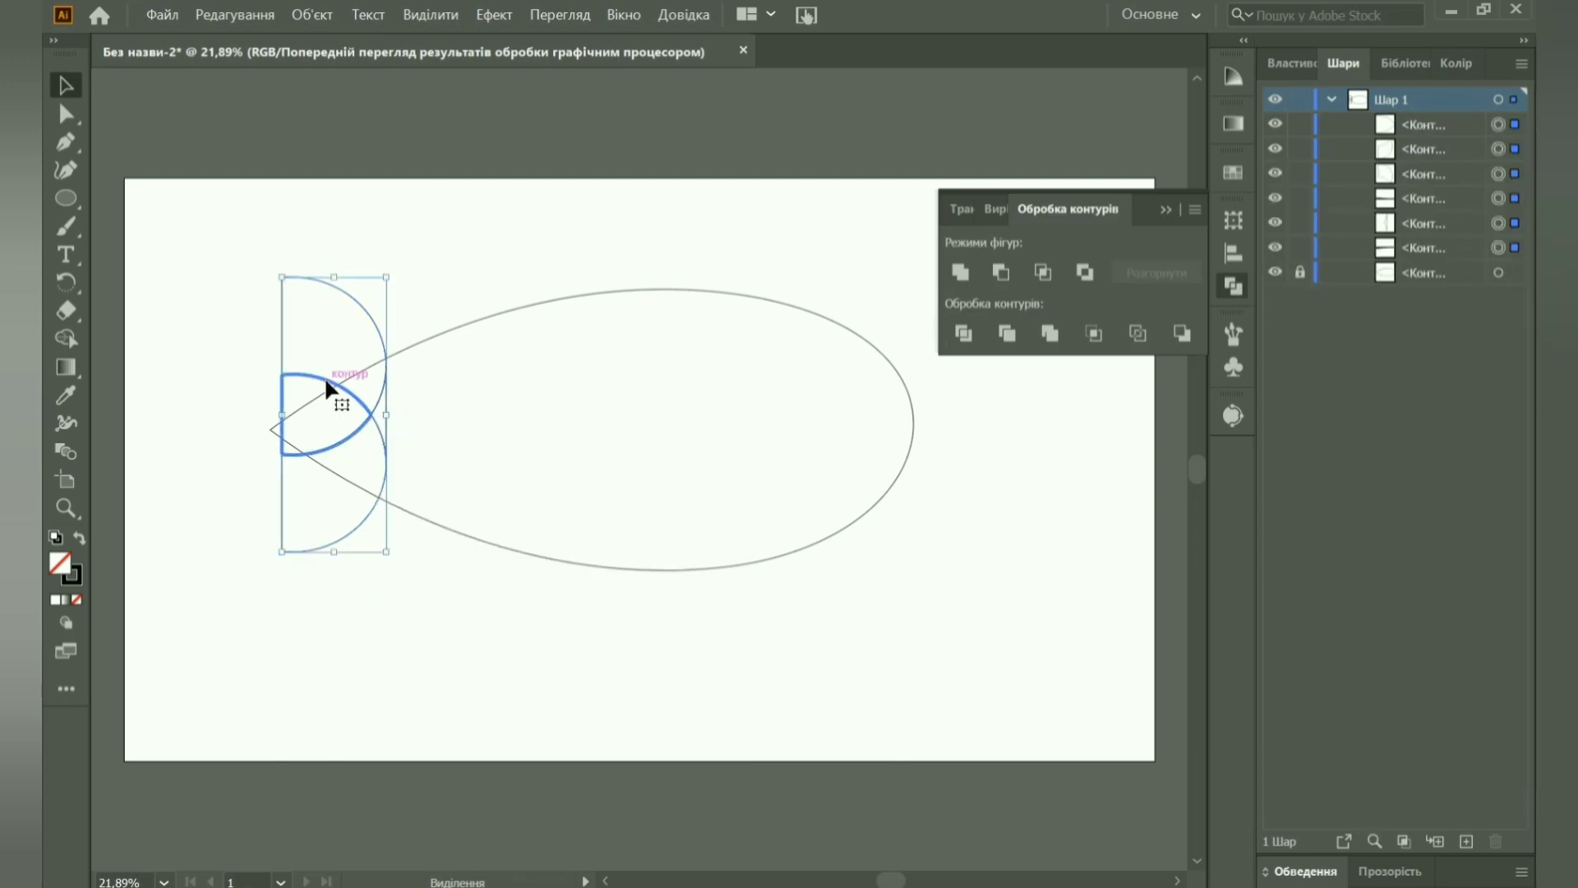
pyautogui.press('Delete')
pyautogui.hotkey('ctrl', 'z')
# Delete the lens-shaped middle piece and small leftovers, then select all tail pieces.
pyautogui.rightClick(327, 385)
pyautogui.click(302, 452)
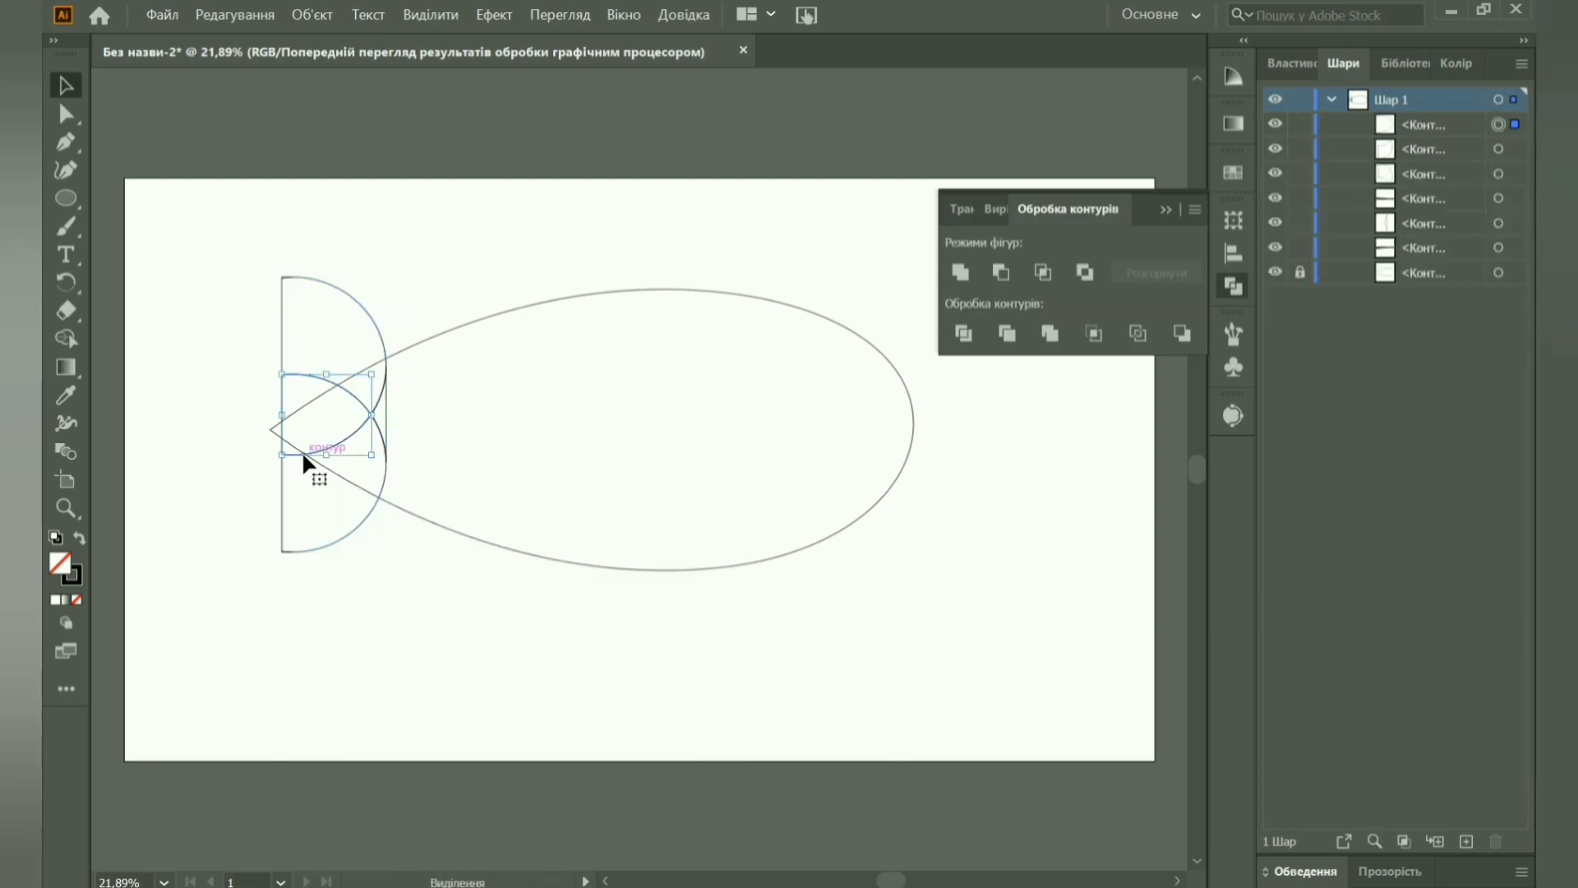
pyautogui.press('Delete')
pyautogui.click(389, 417)
pyautogui.press('Delete')
pyautogui.click(354, 424)
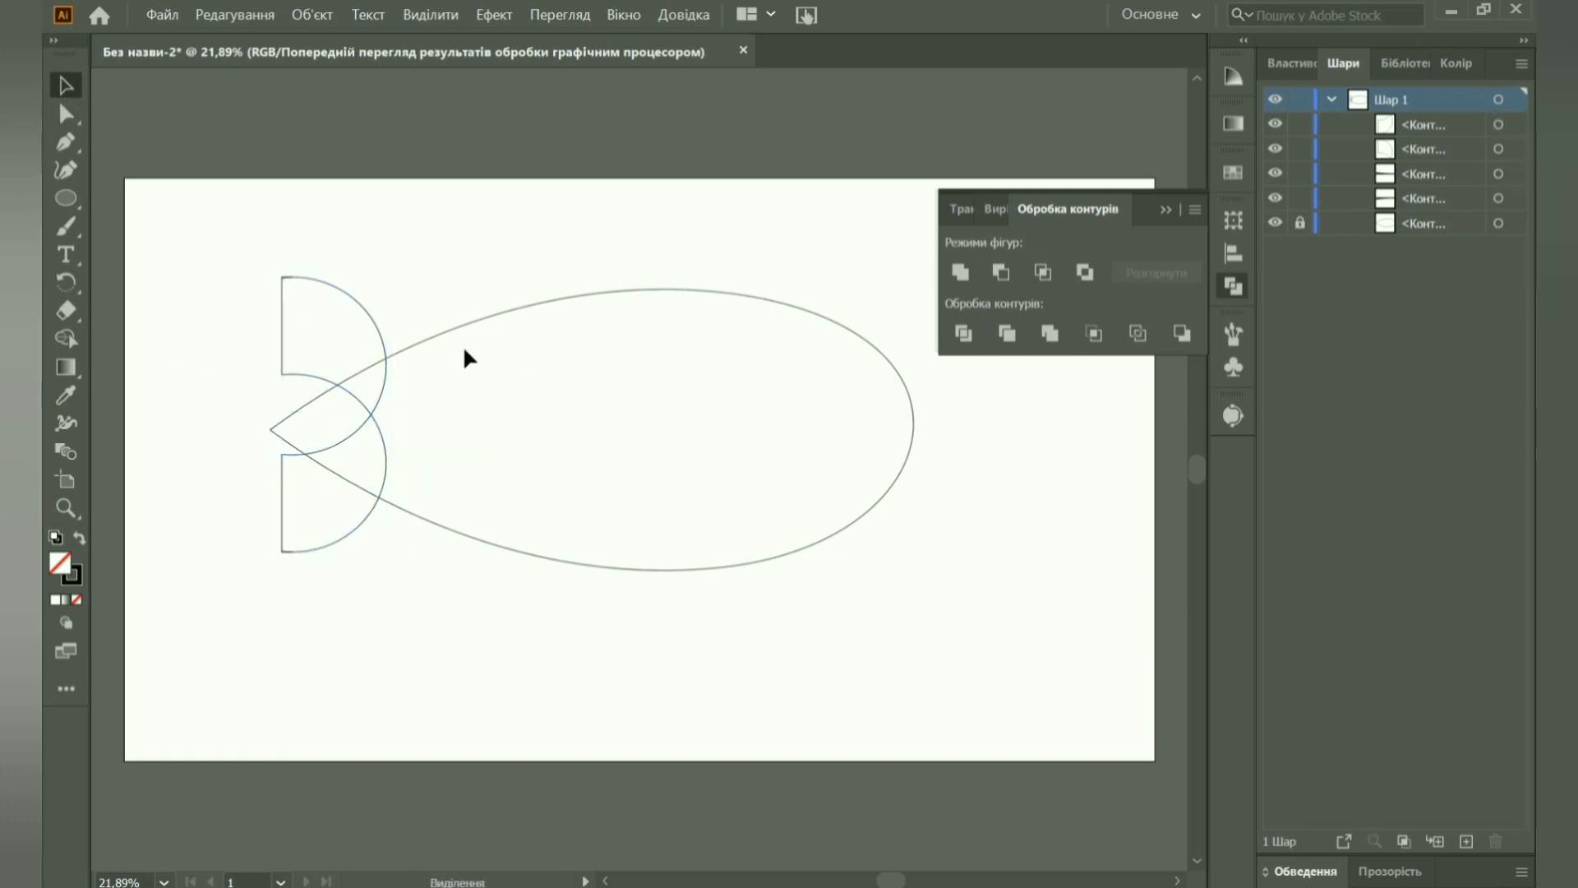
pyautogui.hotkey('ctrl', 'z')
pyautogui.hotkey('ctrl', 'z')
pyautogui.hotkey('ctrl', 'a')
# Unite the tail pieces and place thin propeller ellipses at the tail tip.
pyautogui.click(961, 272)
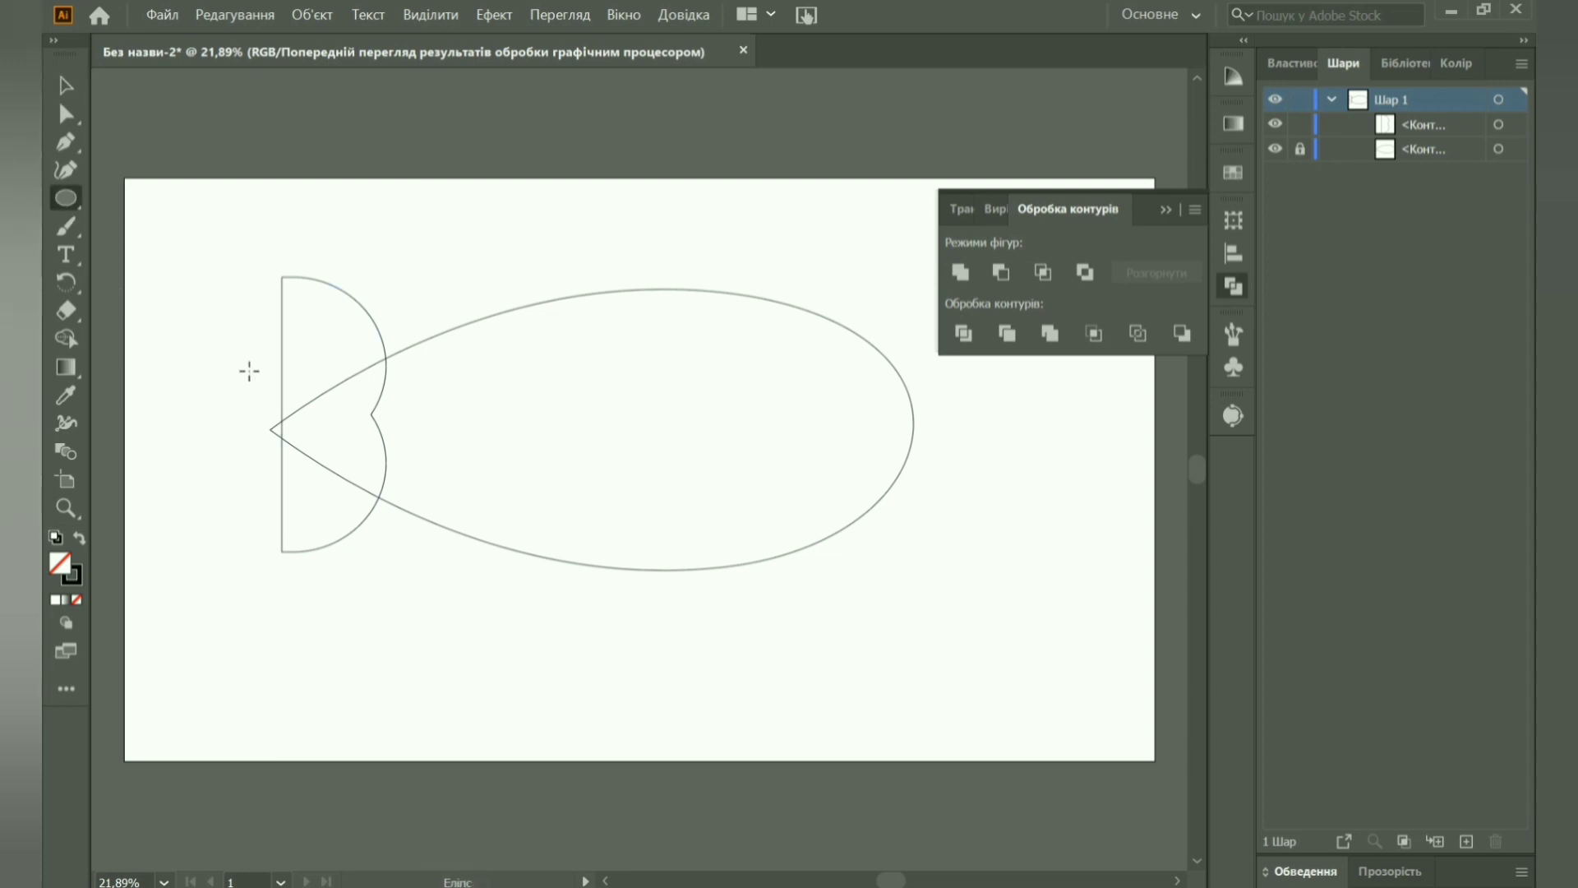
pyautogui.moveTo(245, 350); pyautogui.dragTo(263, 423)
pyautogui.press('v')
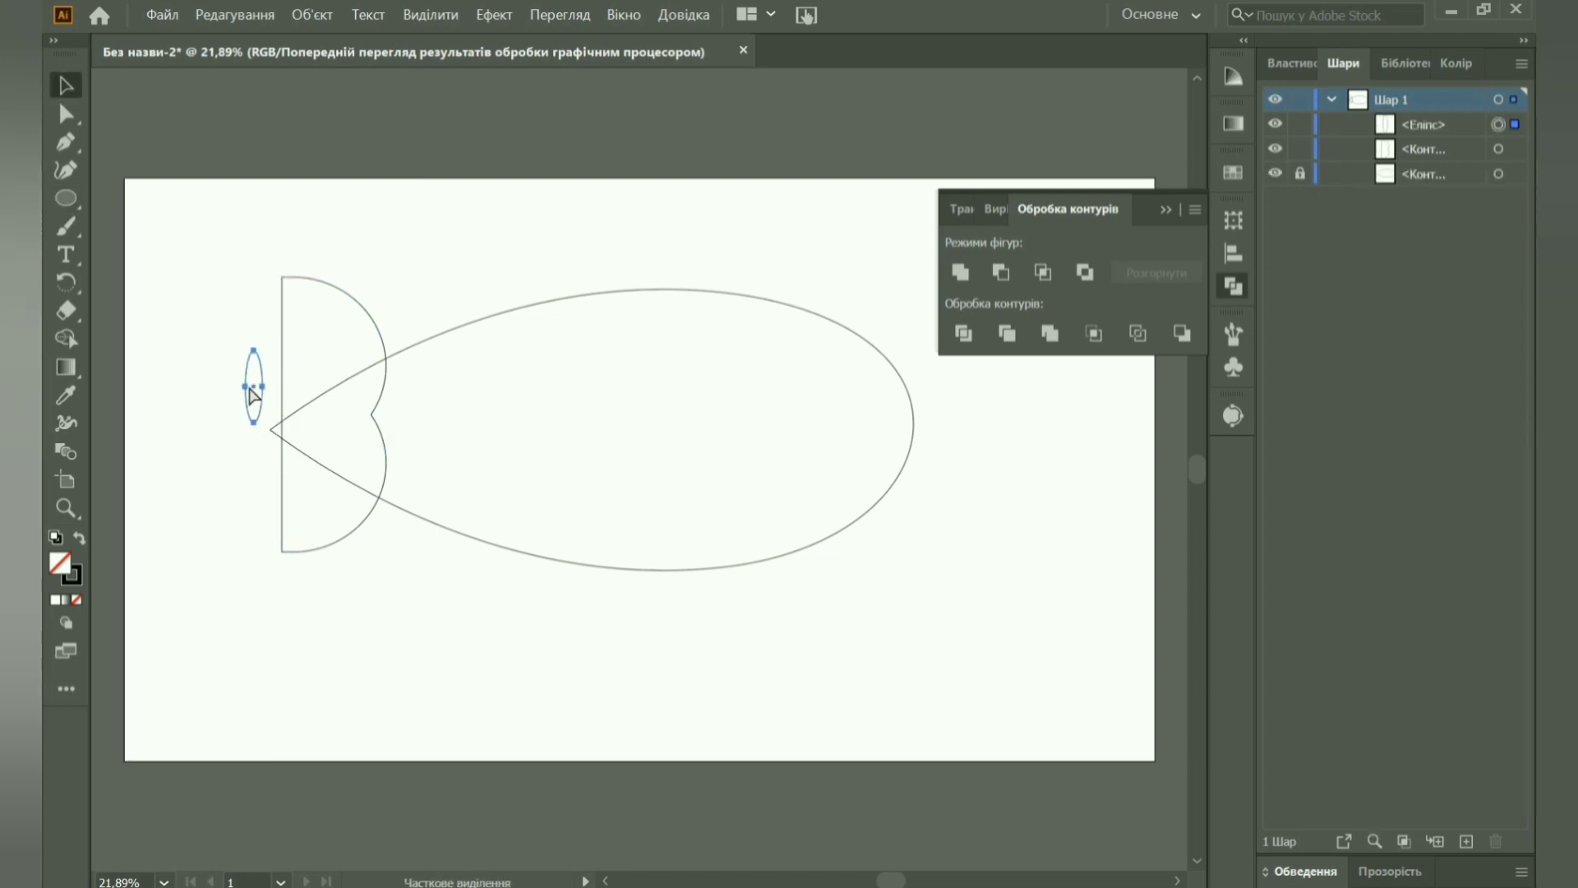
pyautogui.moveTo(638, 465)
pyautogui.mouseDown()
pyautogui.moveTo(268, 460)
pyautogui.moveTo(271, 422)
pyautogui.mouseUp()
pyautogui.click(1234, 286)
# Draw a small circular porthole centred inside the hull.
pyautogui.moveTo(565, 305); pyautogui.dragTo(795, 538)
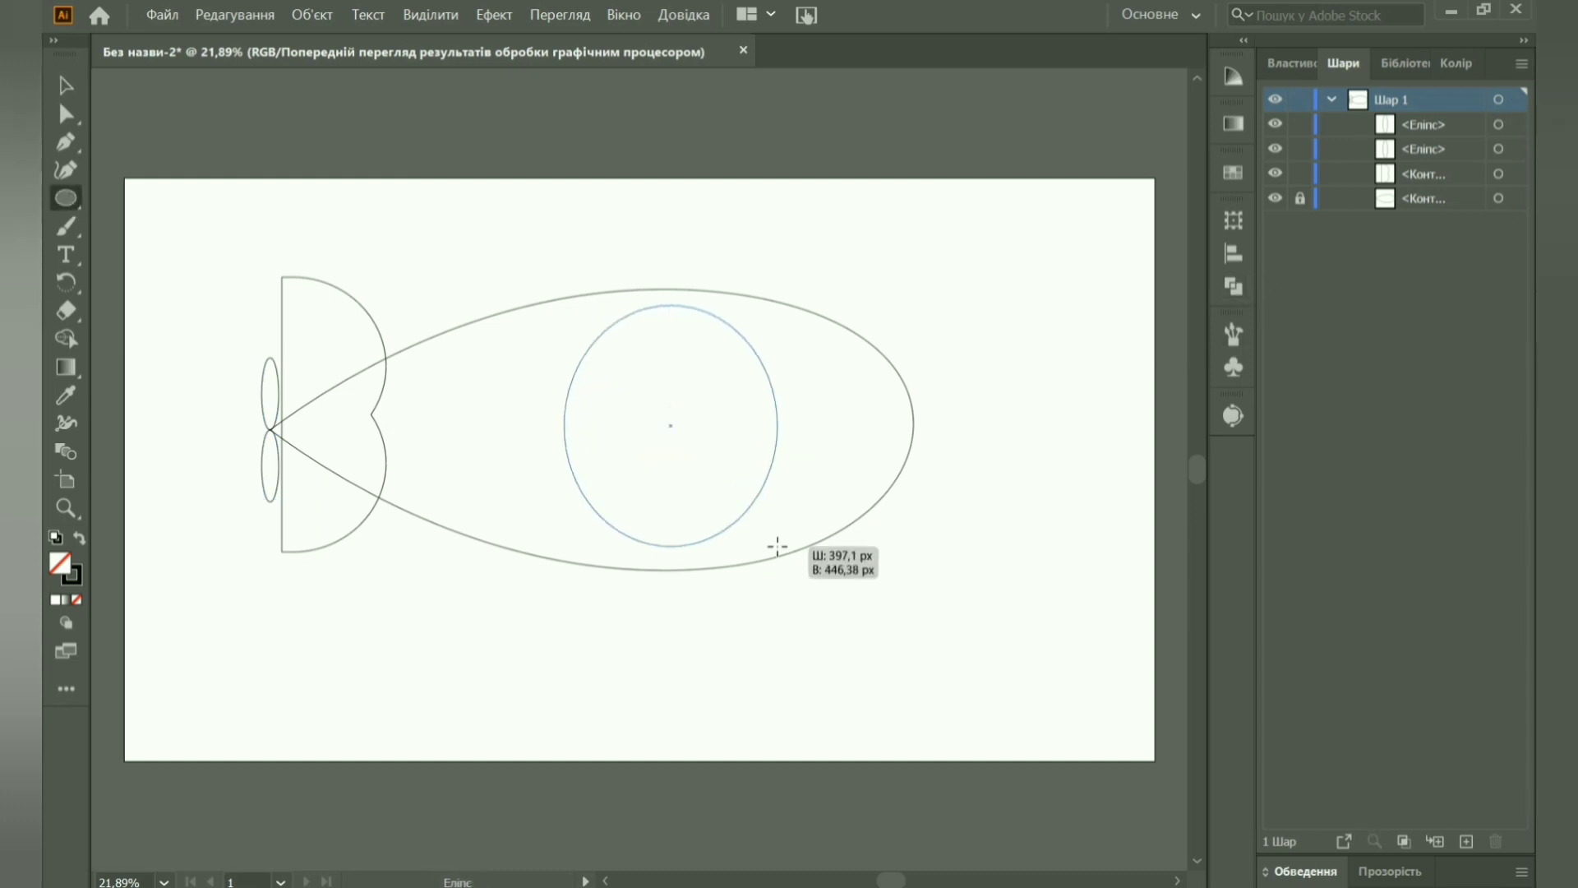
pyautogui.moveTo(797, 305); pyautogui.dragTo(702, 399)
pyautogui.moveTo(624, 469); pyautogui.dragTo(652, 435)
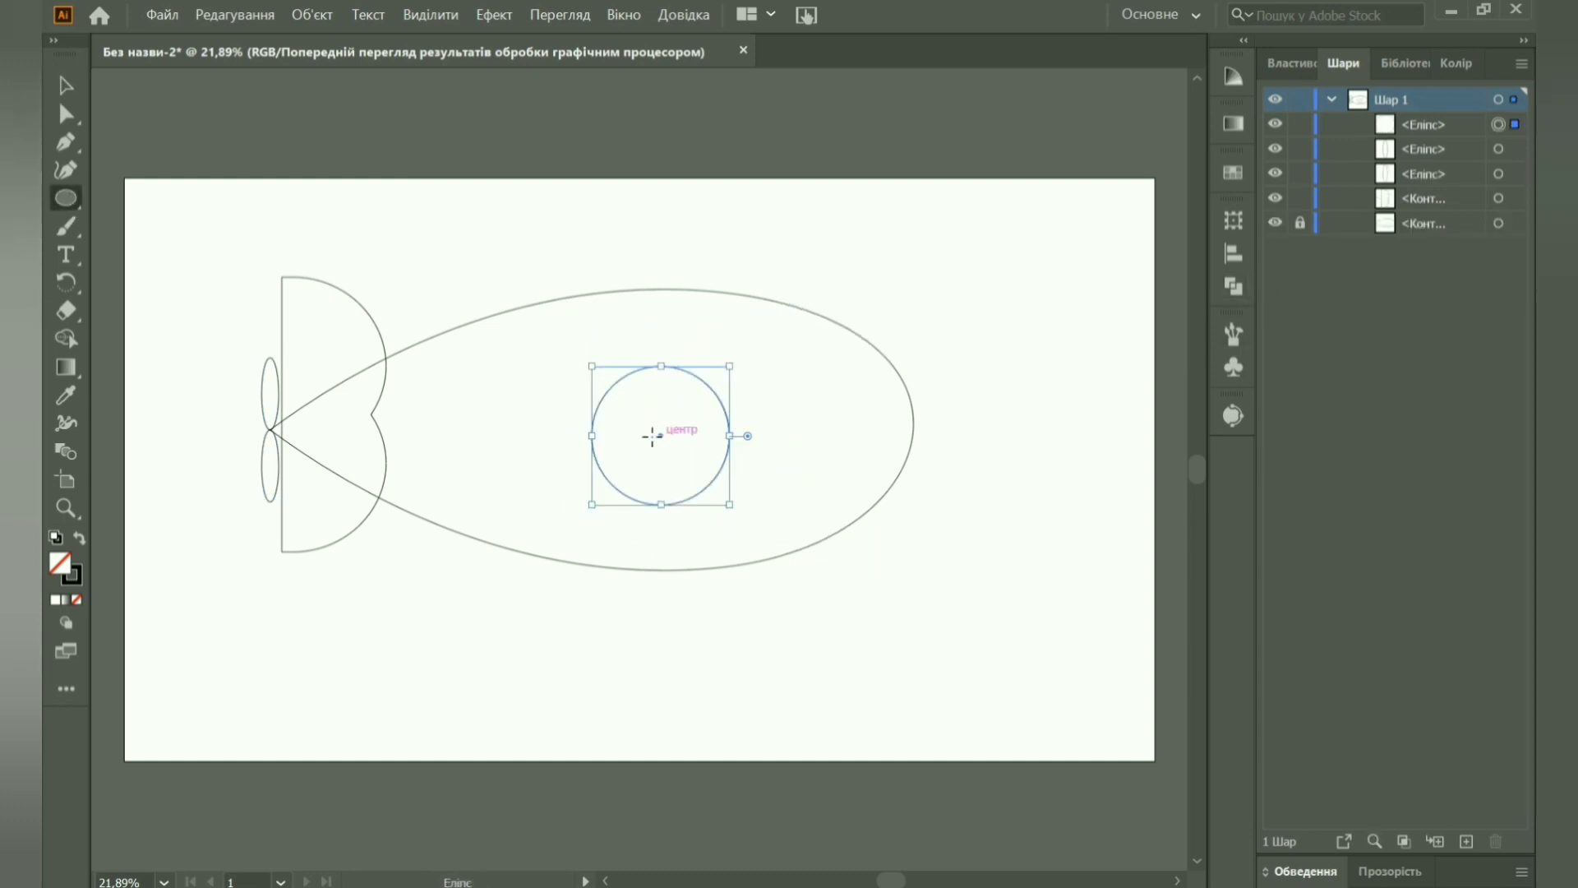
# Draw a conning tower rectangle atop the hull plus a periscope shaft and short arm.
pyautogui.moveTo(66, 198); pyautogui.dragTo(148, 200)
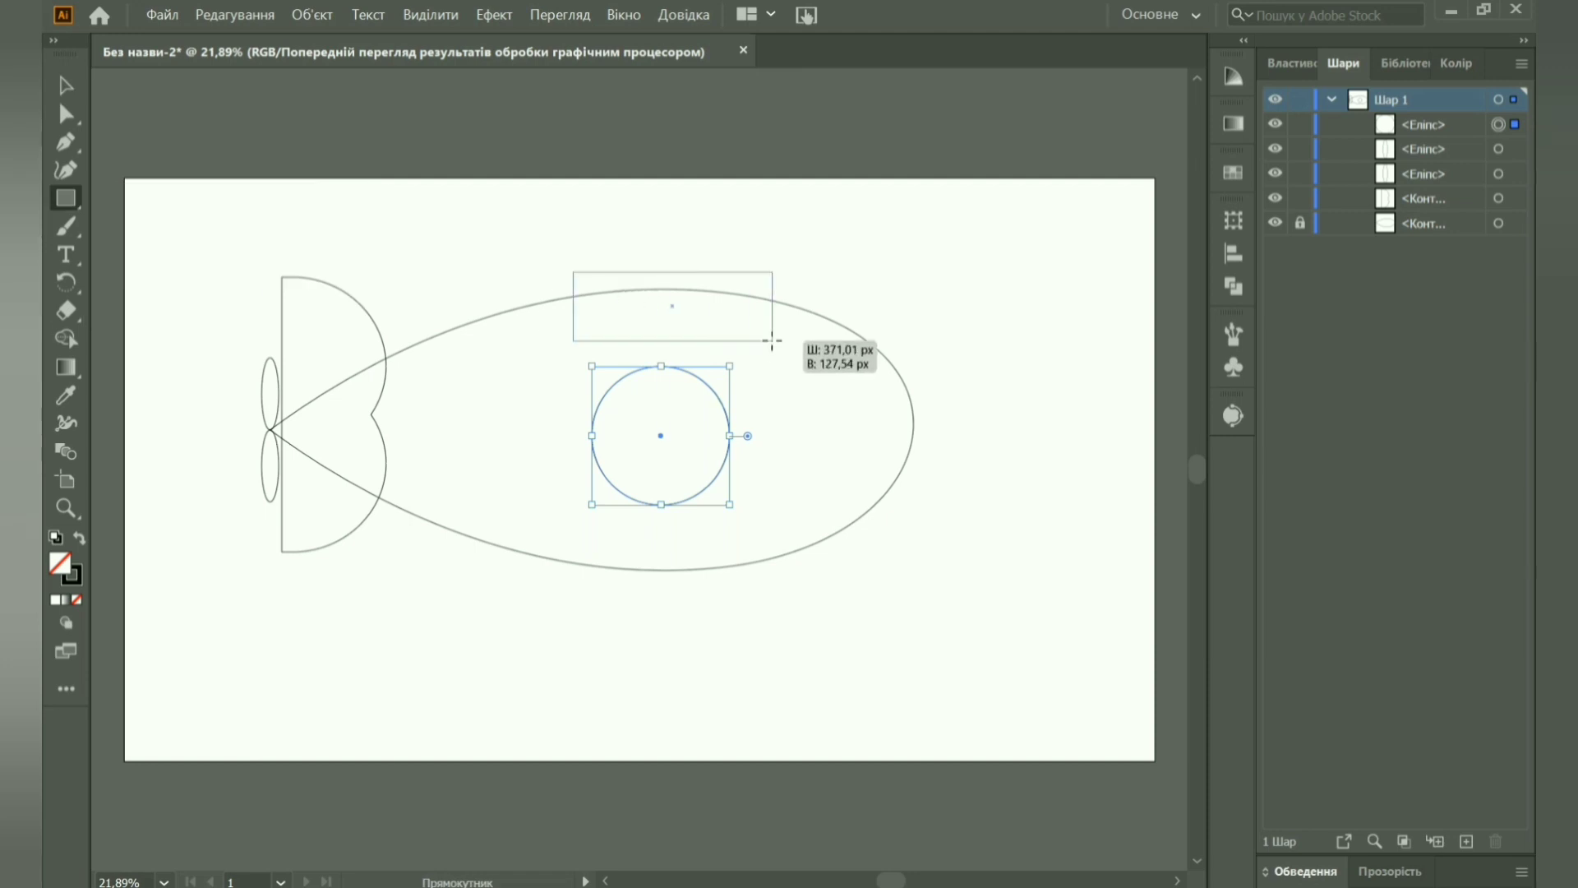
pyautogui.moveTo(573, 256); pyautogui.dragTo(749, 307)
pyautogui.click(624, 207)
pyautogui.click(846, 499)
pyautogui.press('v')
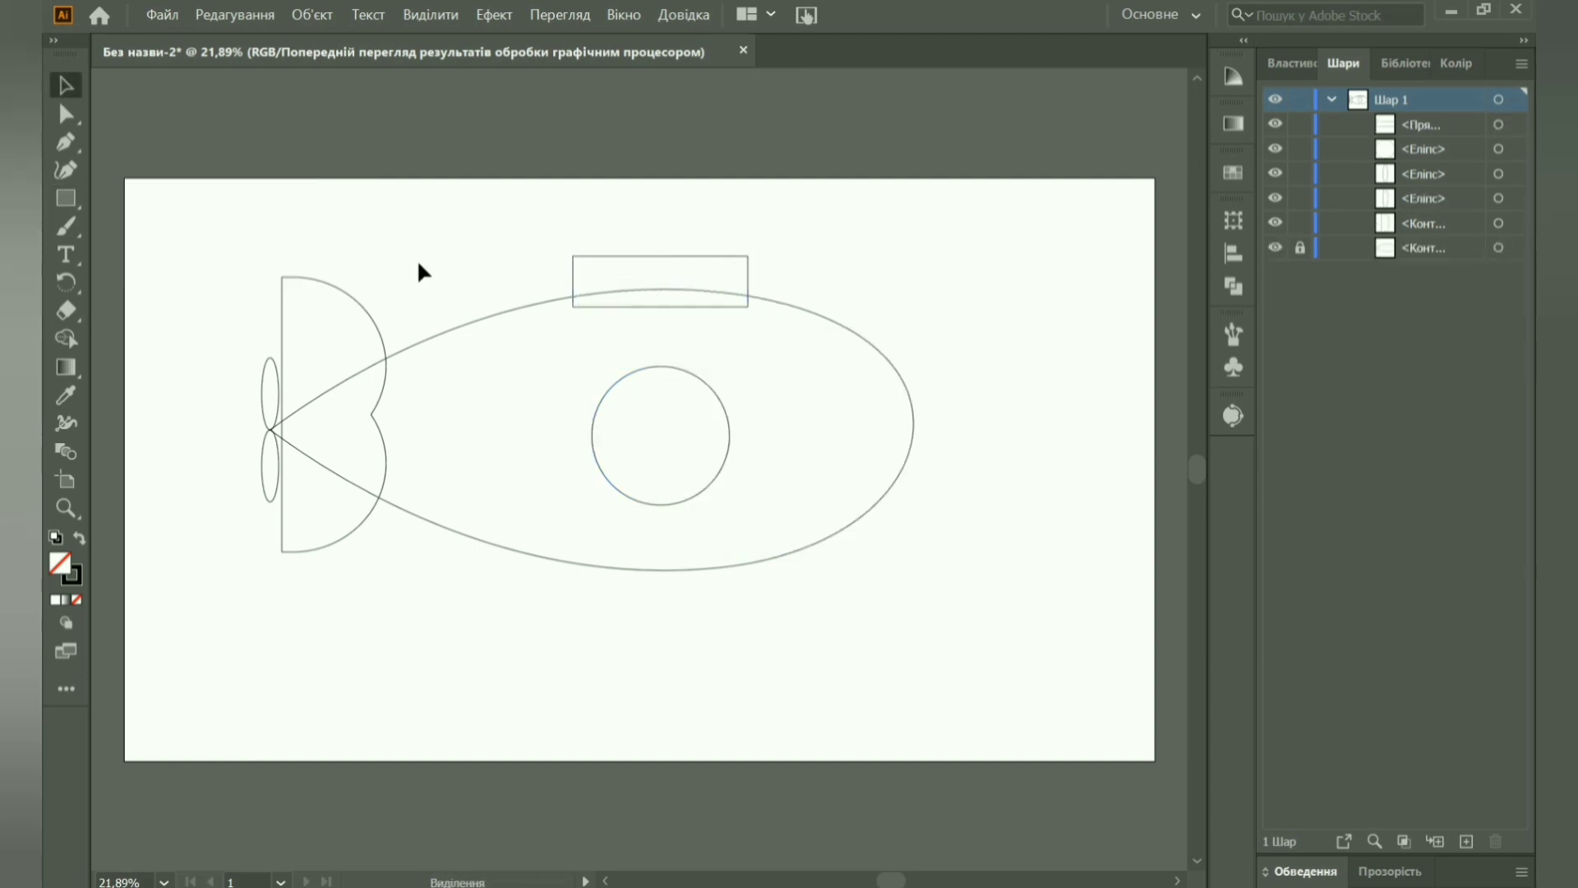
pyautogui.moveTo(640, 184); pyautogui.dragTo(654, 270)
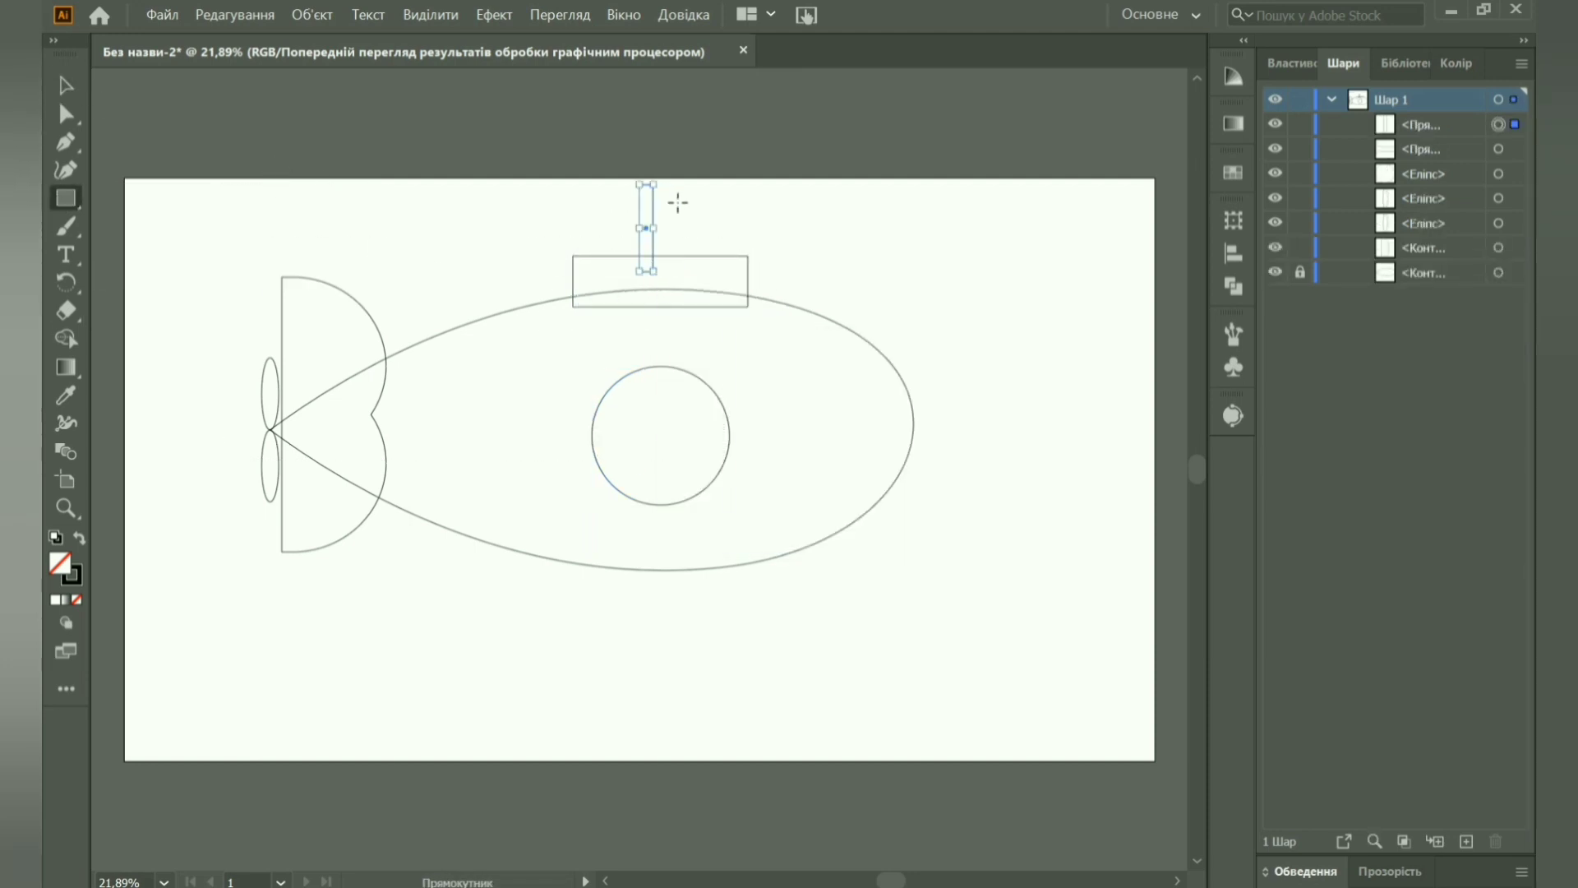
pyautogui.press('v')
pyautogui.moveTo(640, 185); pyautogui.dragTo(686, 210)
pyautogui.press('l')
pyautogui.press('v')
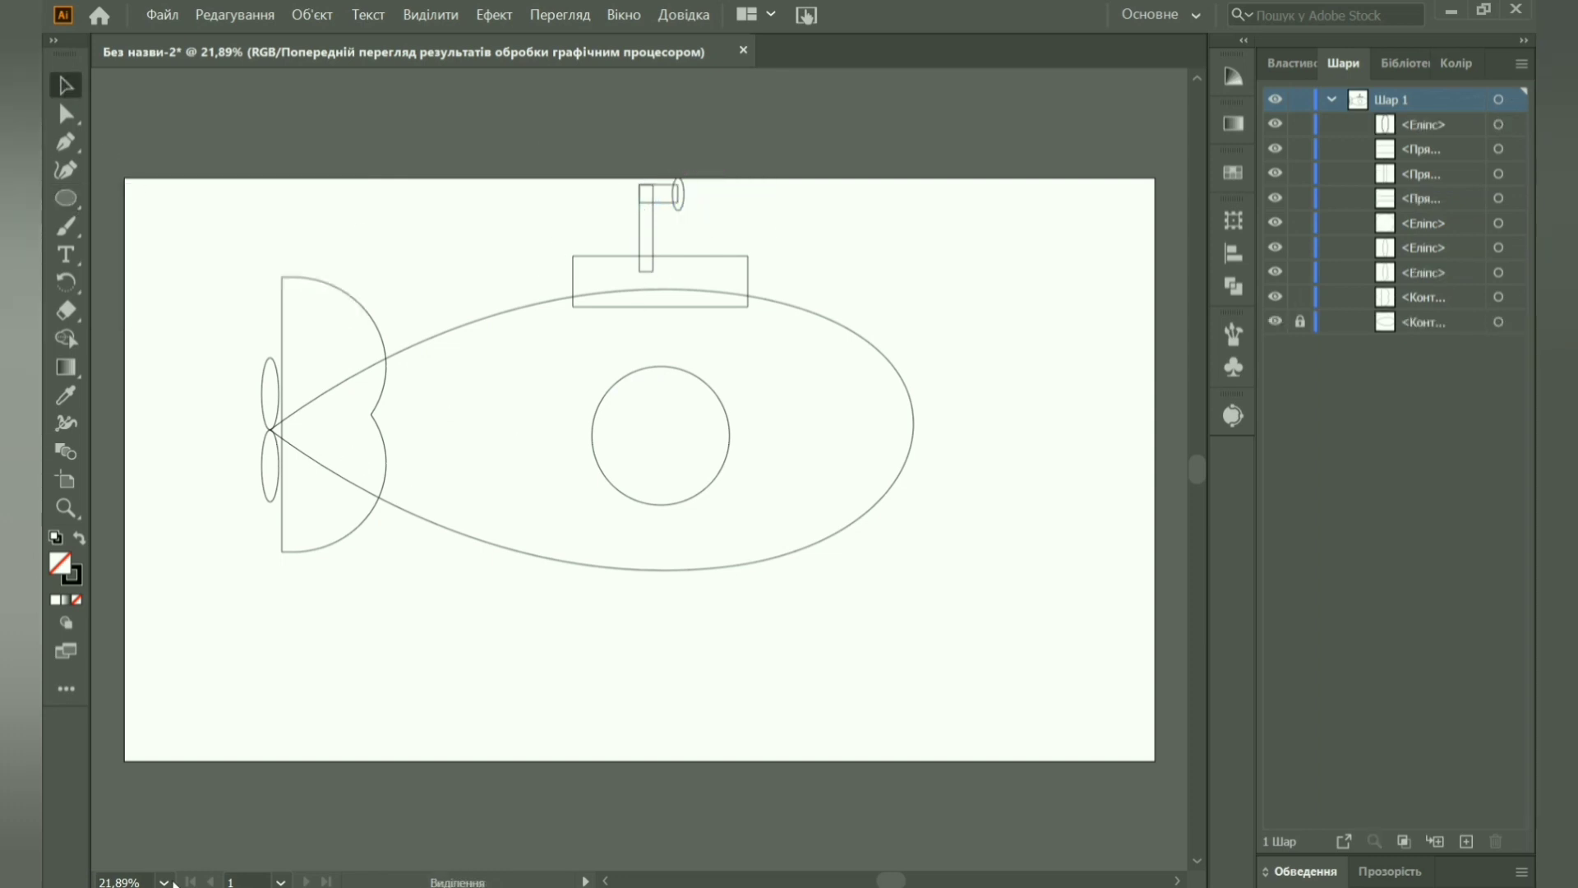
pyautogui.click(164, 882)
# Zoom to 66.67% and pen a flared periscope head at the arm's end.
pyautogui.click(191, 581)
pyautogui.scroll(5, 775, 168)
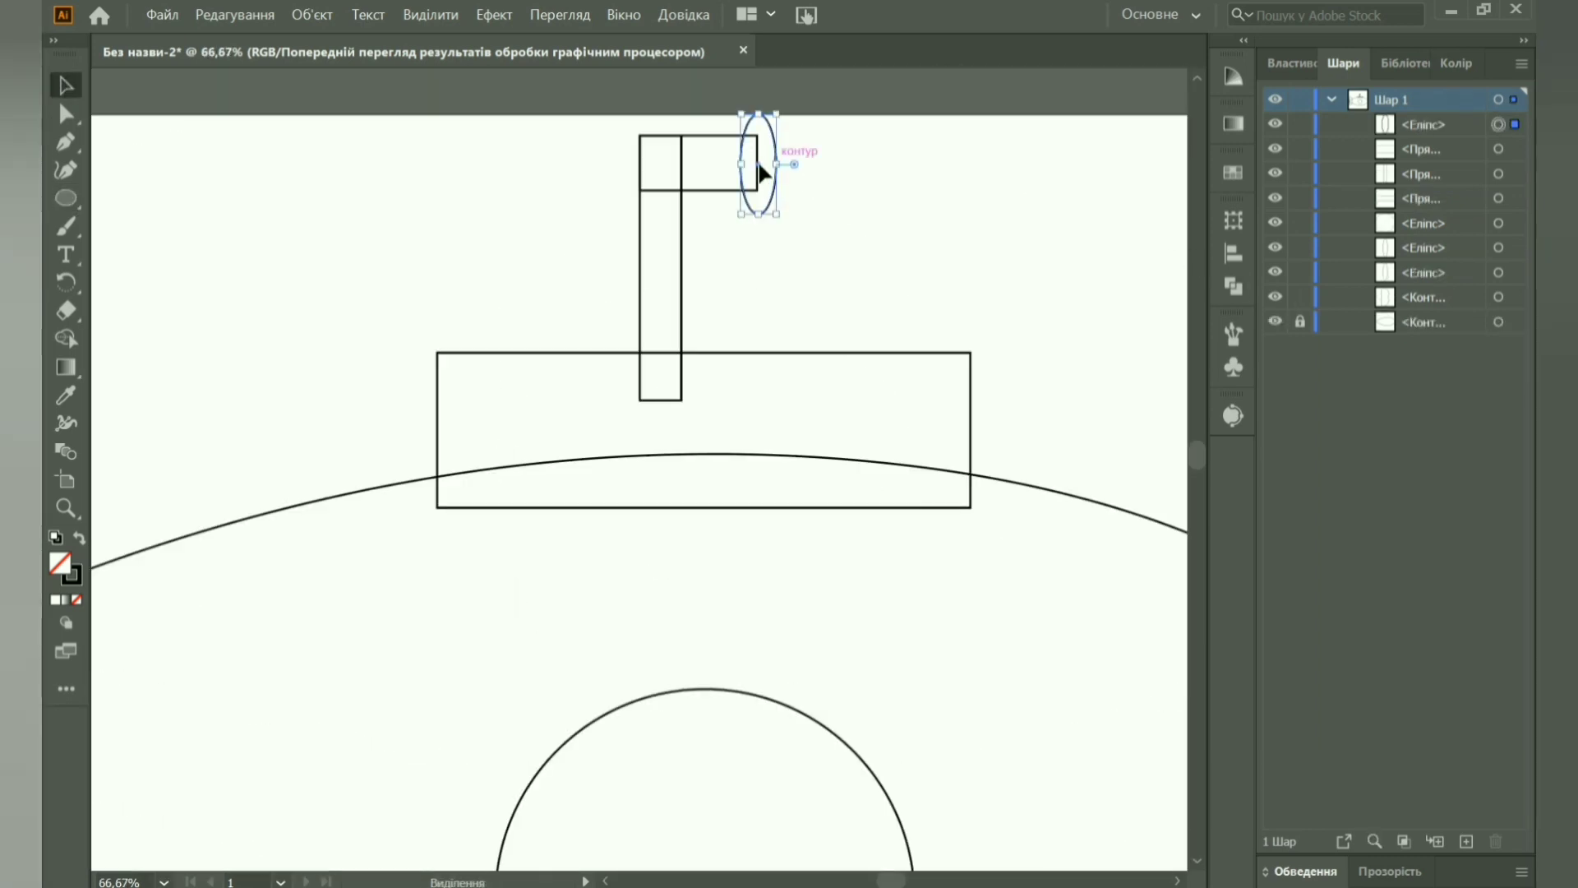
pyautogui.press('p')
pyautogui.click(740, 140)
pyautogui.press('v')
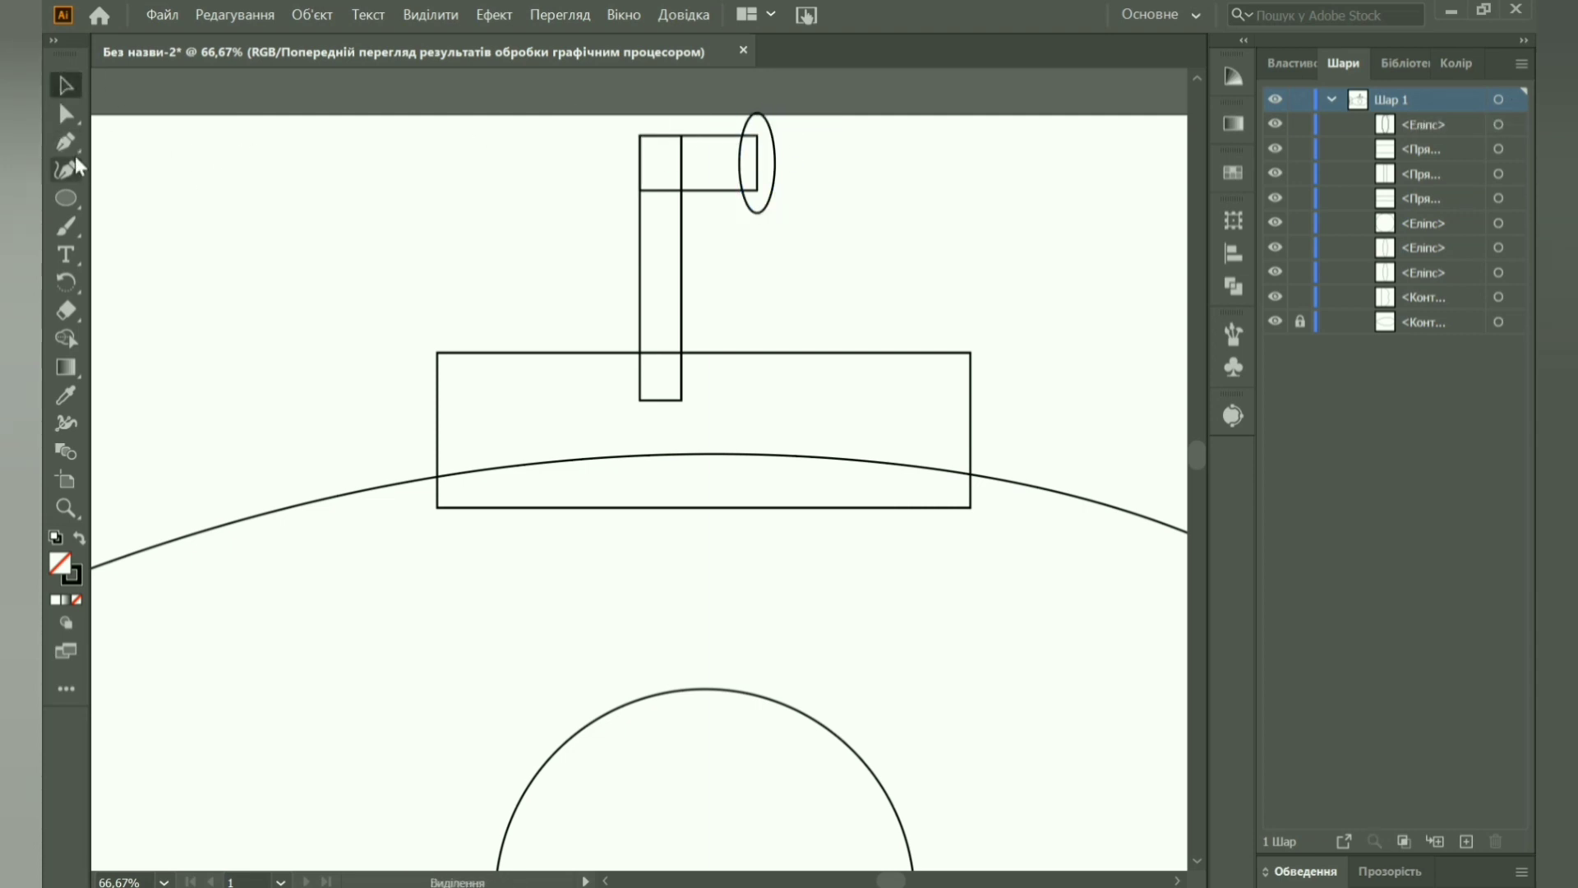
pyautogui.click(682, 136)
pyautogui.click(758, 112)
pyautogui.click(757, 212)
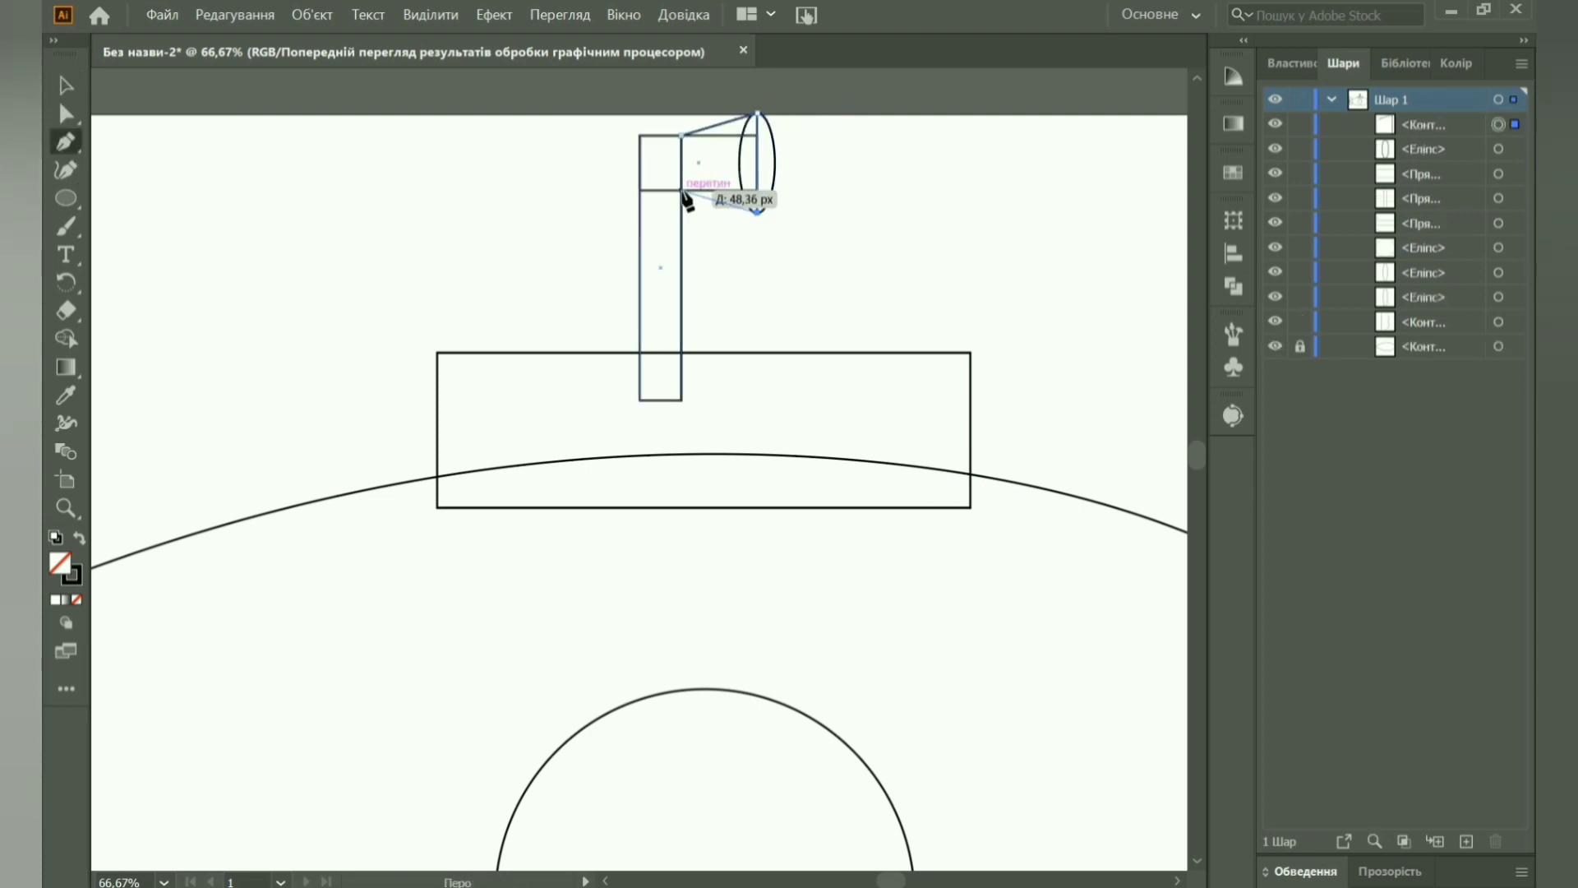
pyautogui.click(681, 189)
pyautogui.press('v')
# Unite the periscope handle and head into one outline with Pathfinder.
pyautogui.moveTo(595, 122); pyautogui.dragTo(791, 261)
pyautogui.click(1233, 285)
pyautogui.click(960, 273)
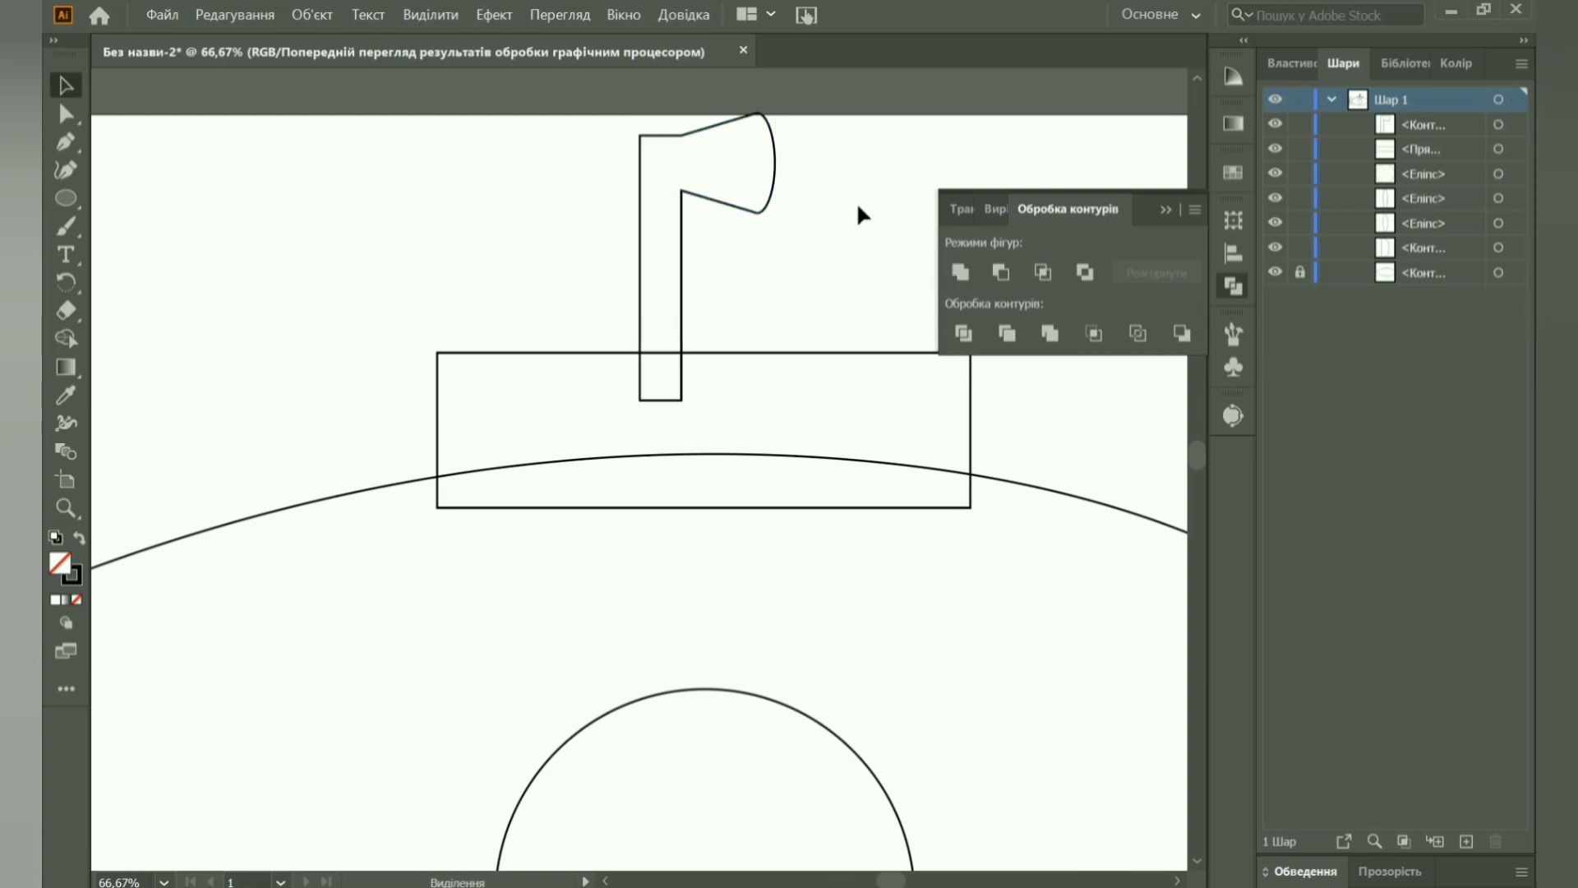
pyautogui.click(662, 316)
pyautogui.moveTo(546, 326); pyautogui.dragTo(709, 403)
pyautogui.click(378, 278)
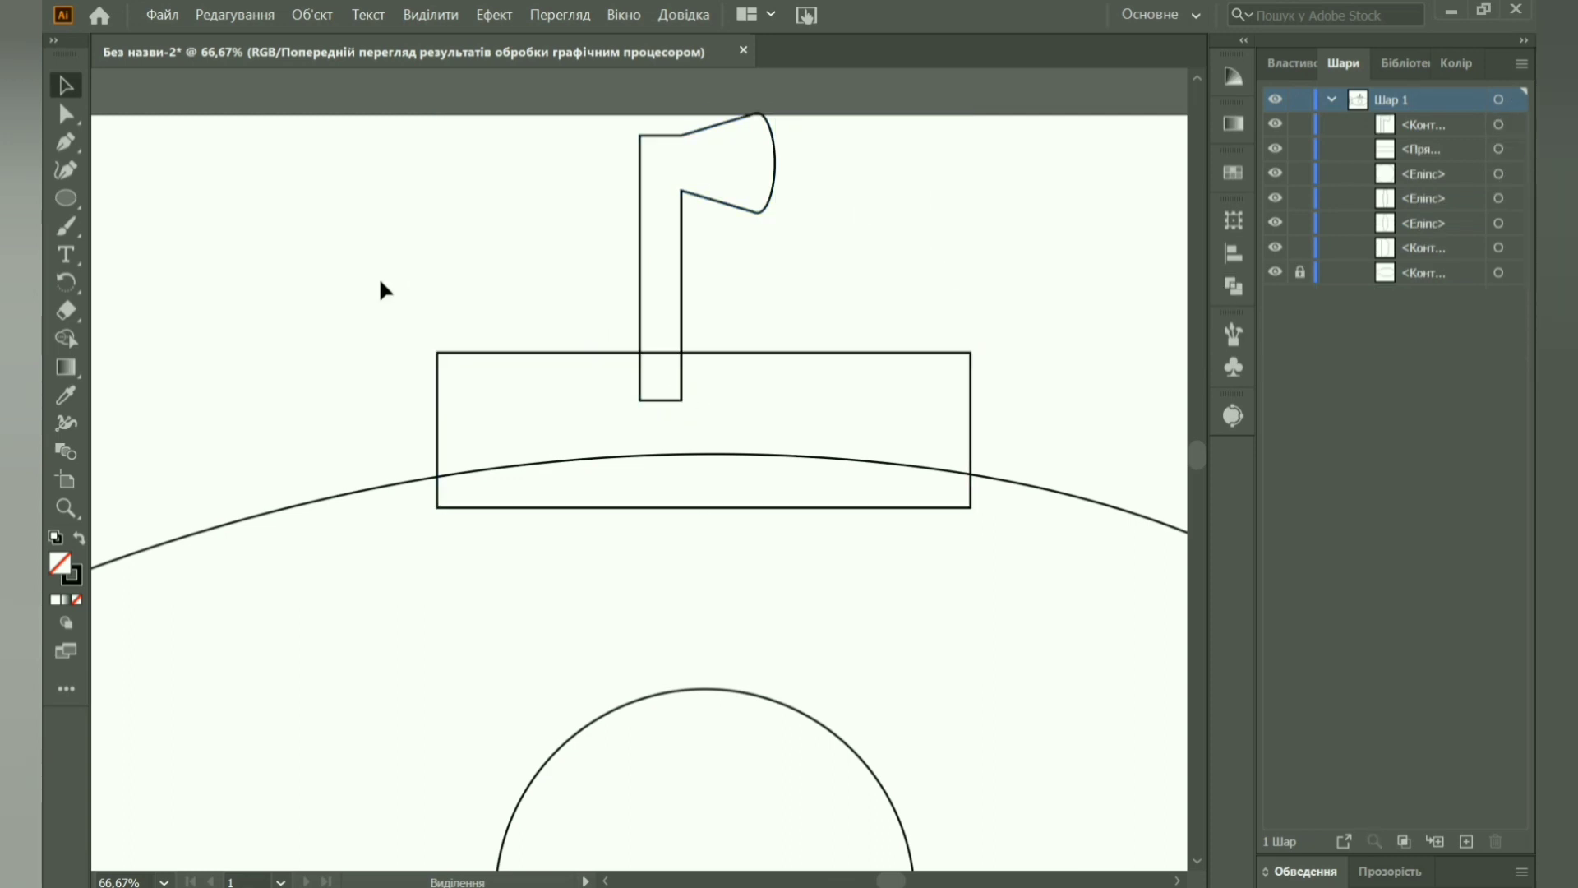
# Draw an oval lens over the periscope head and nudge it slightly right.
pyautogui.moveTo(756, 214); pyautogui.dragTo(721, 112)
pyautogui.press('v')
pyautogui.moveTo(751, 168); pyautogui.dragTo(755, 169)
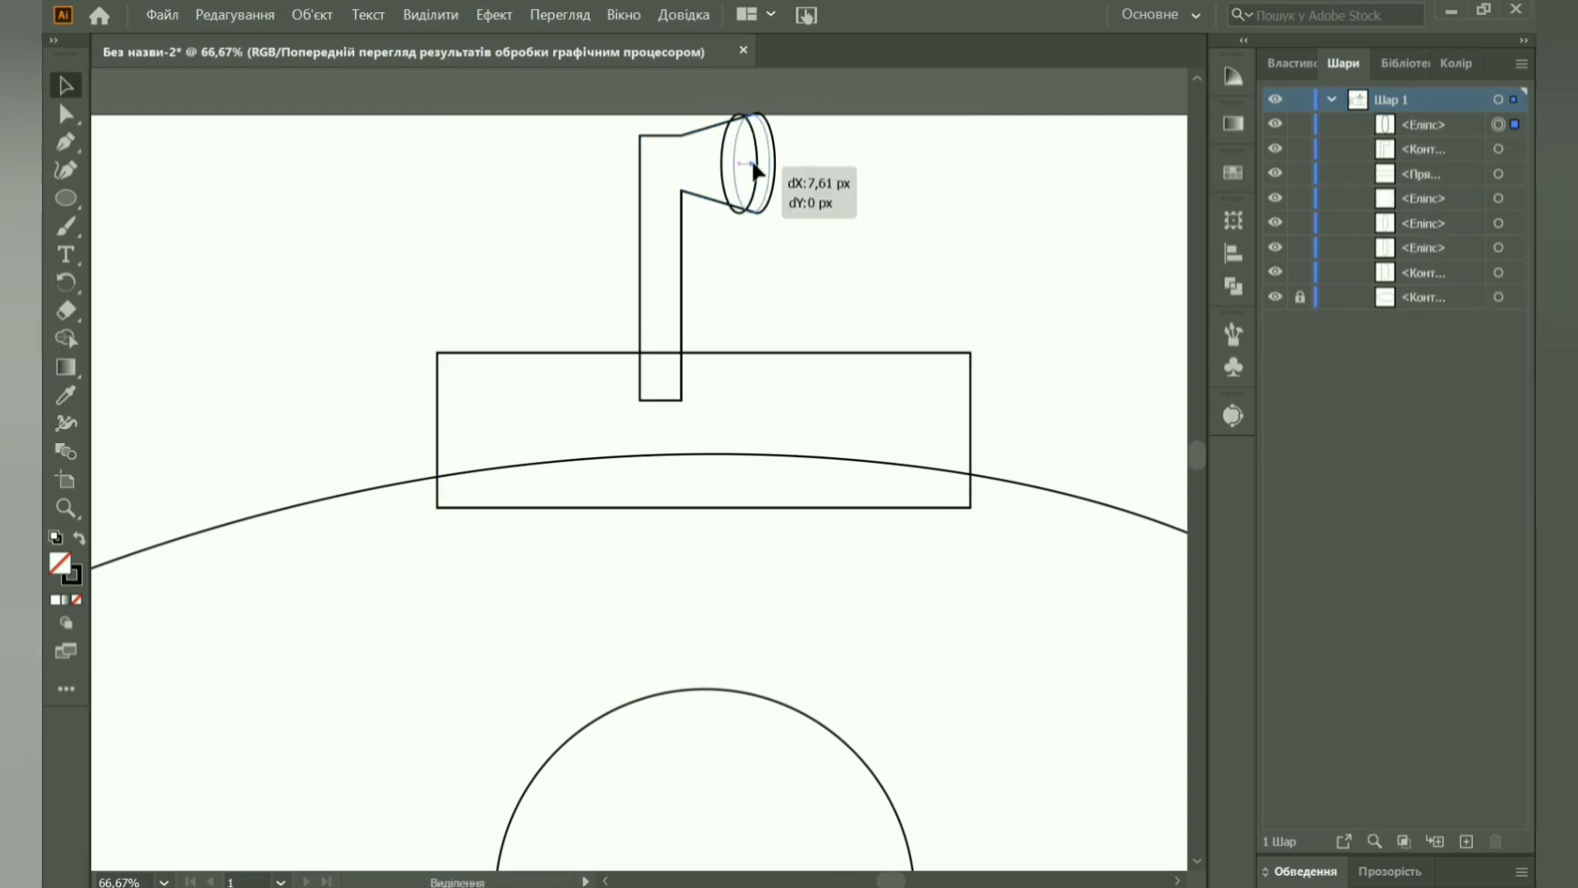
pyautogui.scroll(-1, 838, 271)
pyautogui.scroll(-5, 835, 349)
# Zoom out to 25% to view the whole submarine and select the hull.
pyautogui.click(165, 881)
pyautogui.click(203, 647)
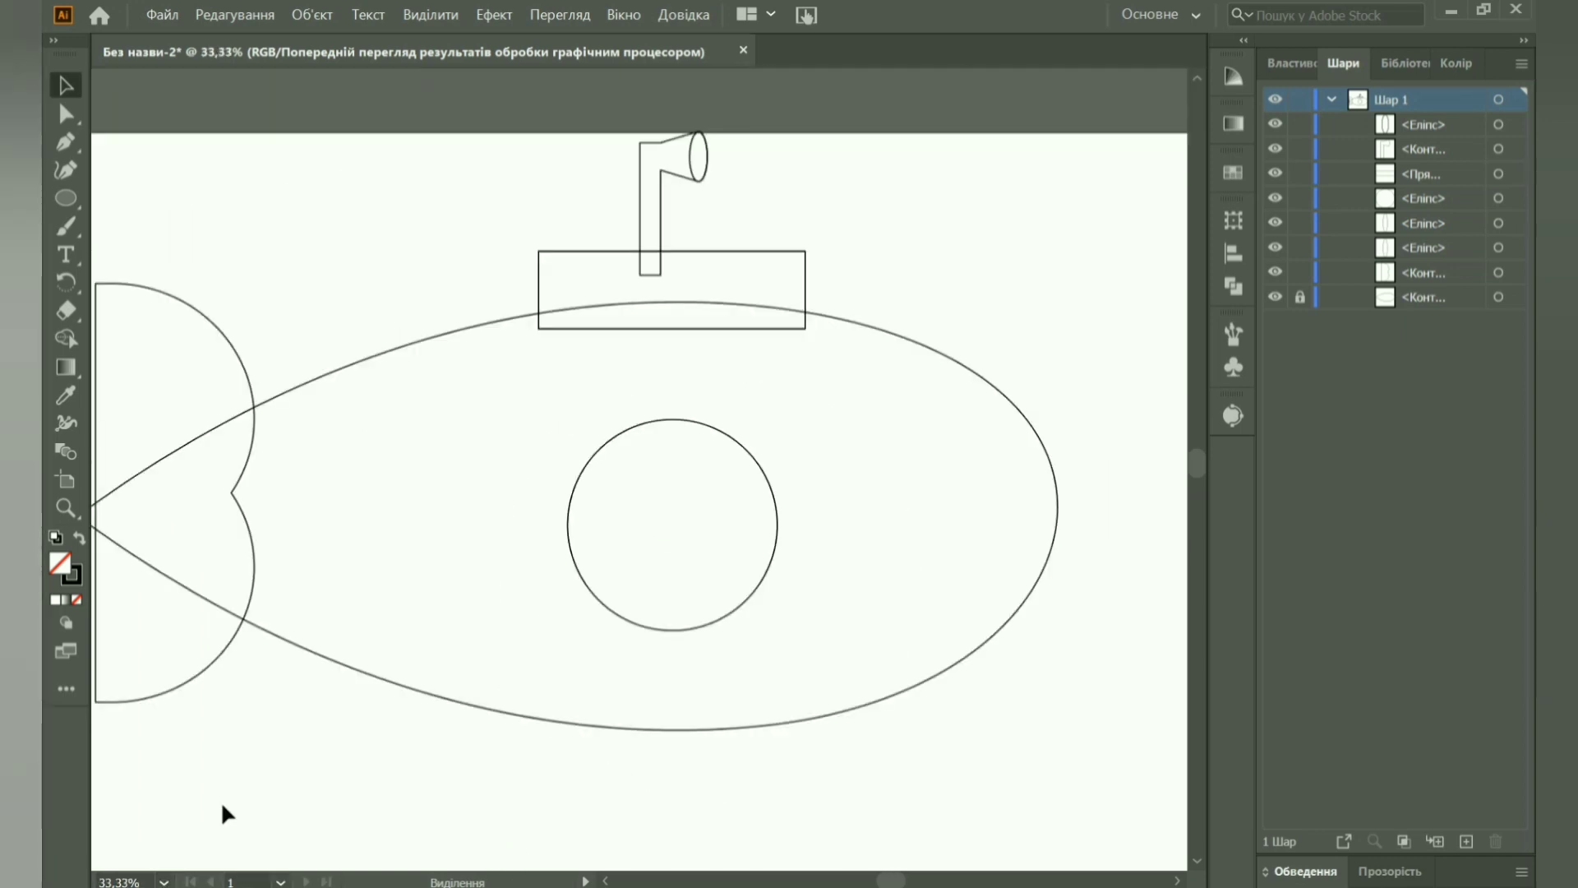
pyautogui.click(165, 881)
pyautogui.click(189, 673)
pyautogui.hotkey('ctrl', 'a')
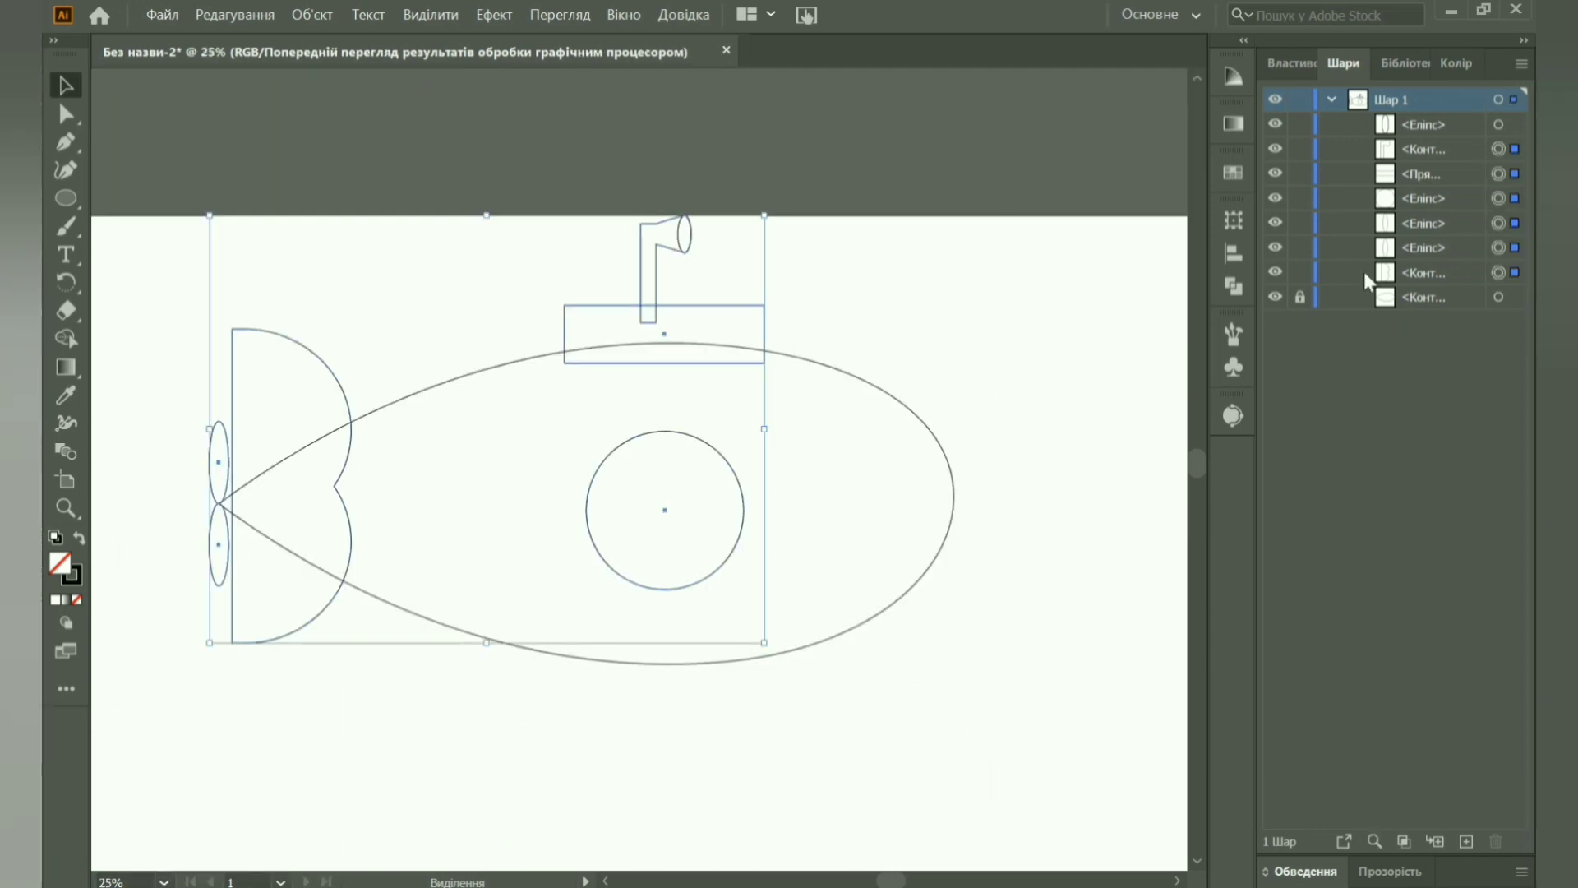
pyautogui.hotkey('ctrl', 'a')
pyautogui.scroll(-2, 645, 589)
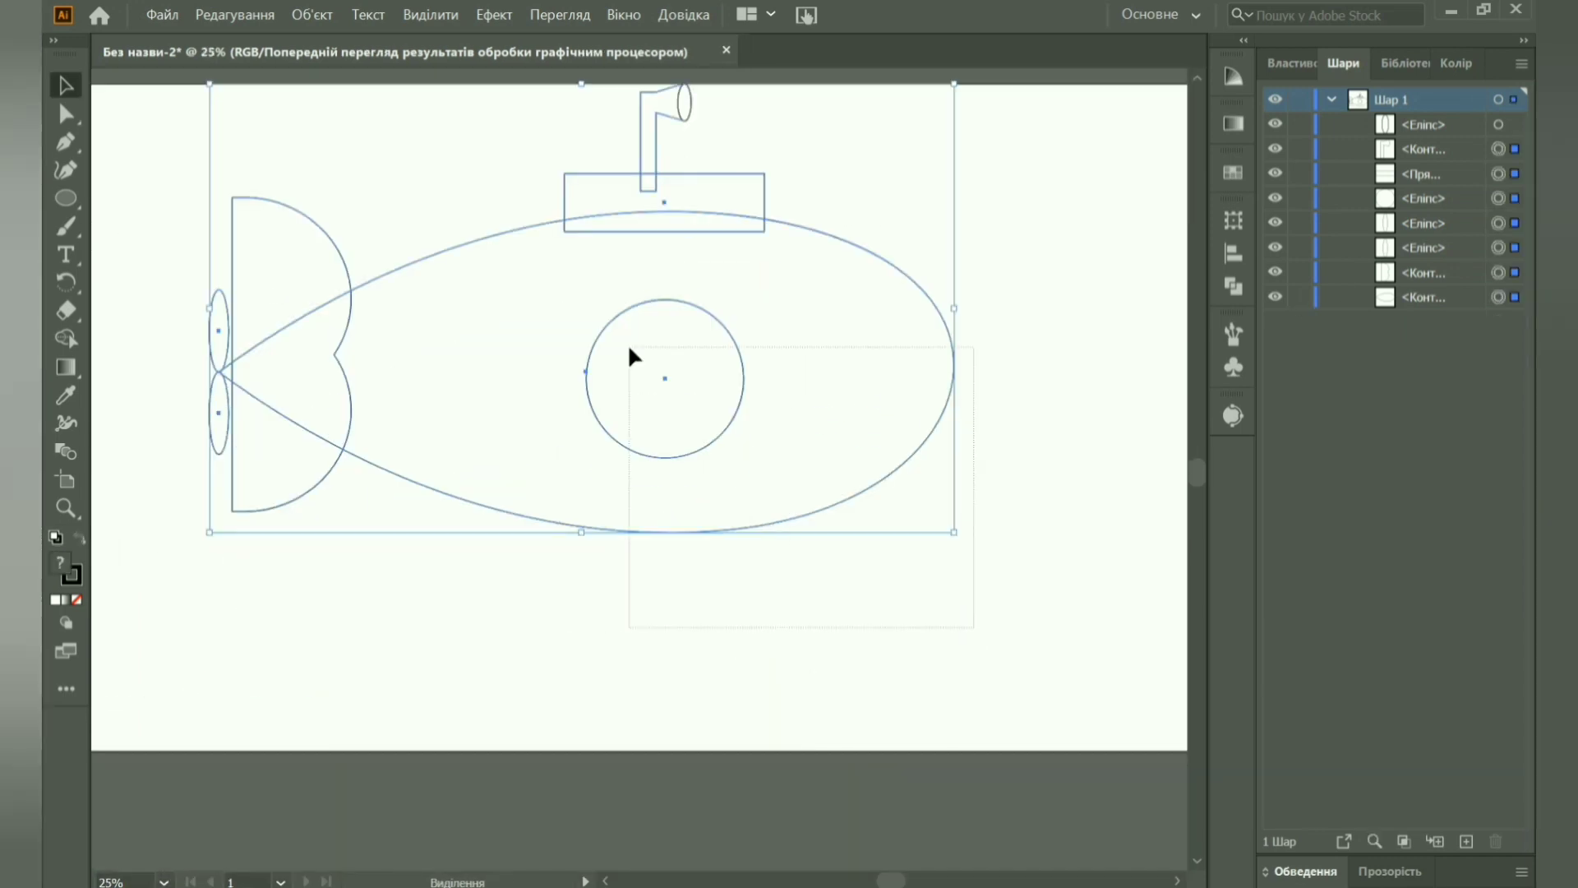
pyautogui.moveTo(666, 507); pyautogui.dragTo(700, 609)
pyautogui.scroll(-4, 1068, 419)
pyautogui.hotkey('ctrl', 'z')
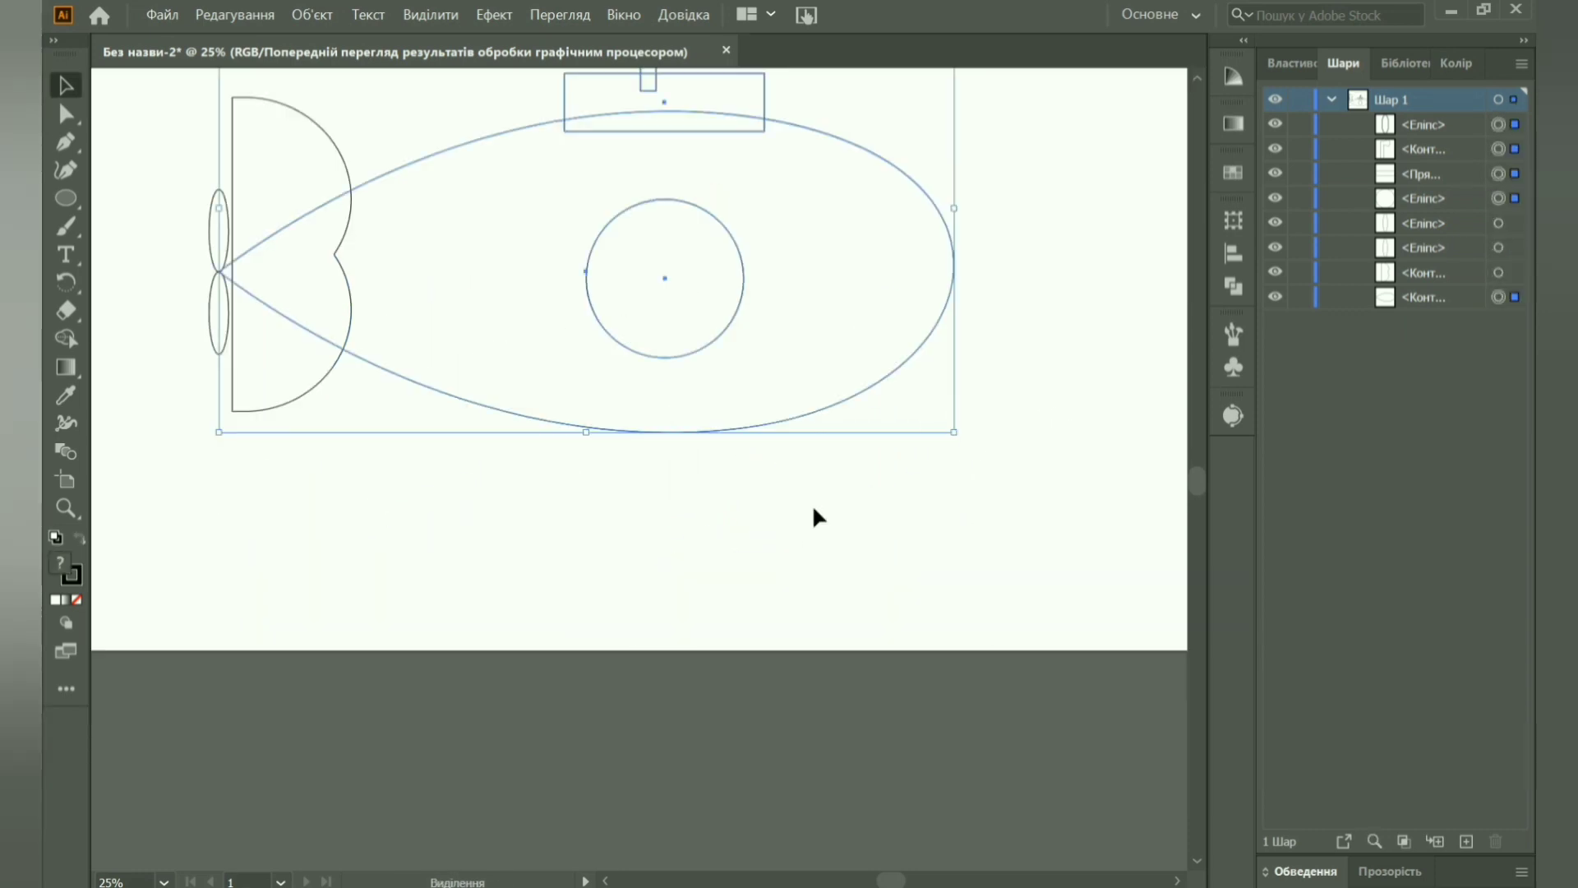
pyautogui.click(812, 505)
pyautogui.scroll(4, 555, 426)
pyautogui.click(698, 580)
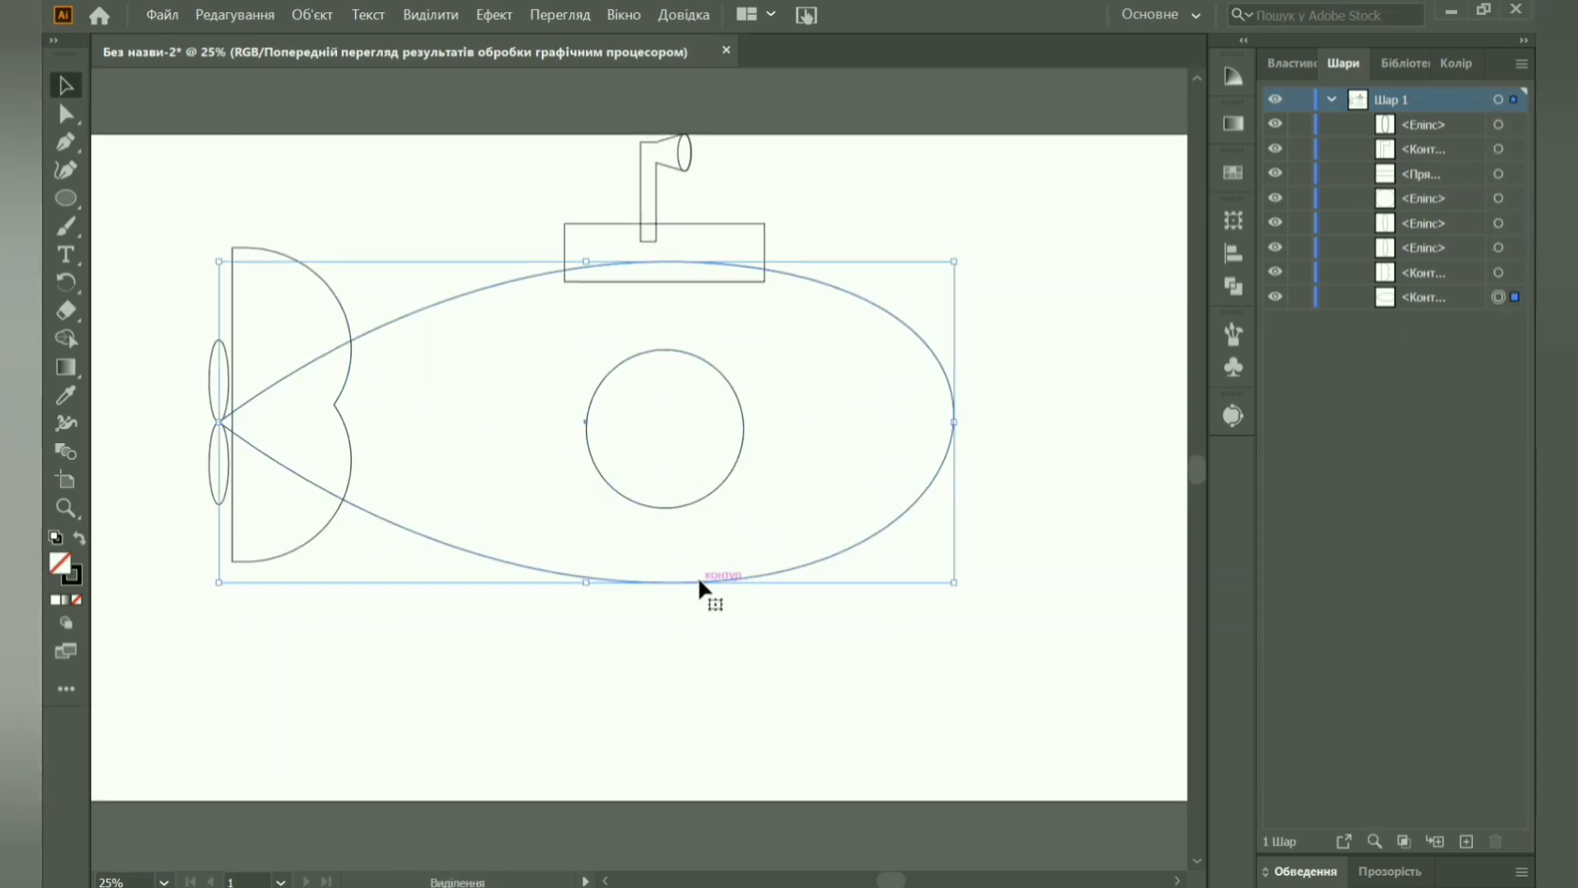
# Fill the hull green #008d1f in the Color panel.
pyautogui.click(1457, 64)
pyautogui.click(1319, 326)
pyautogui.click(1383, 397)
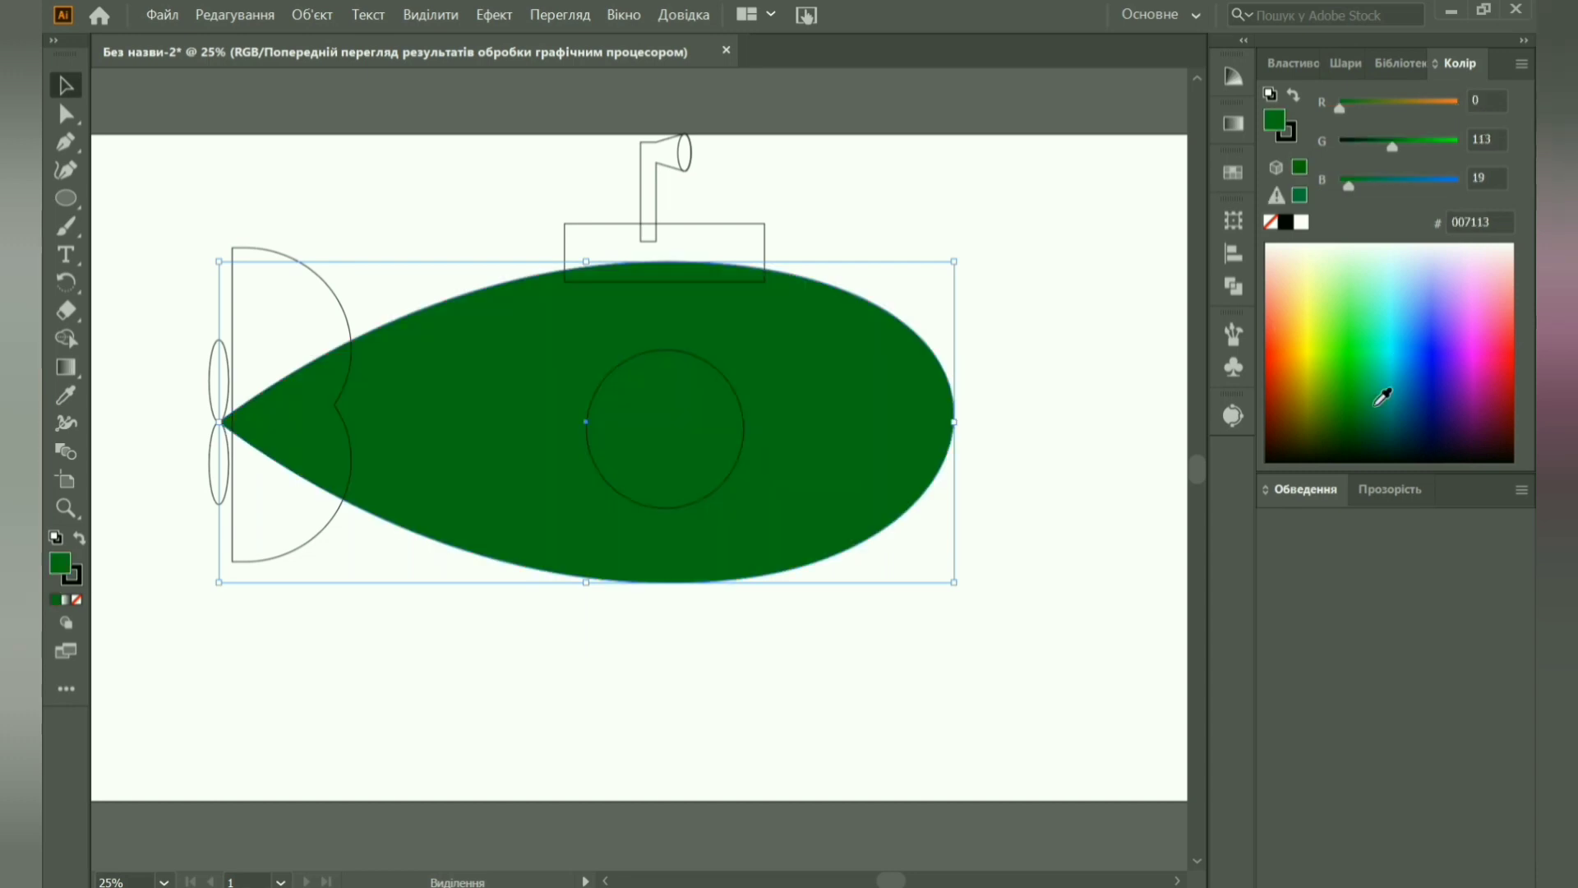
pyautogui.moveTo(1384, 397); pyautogui.dragTo(1381, 386)
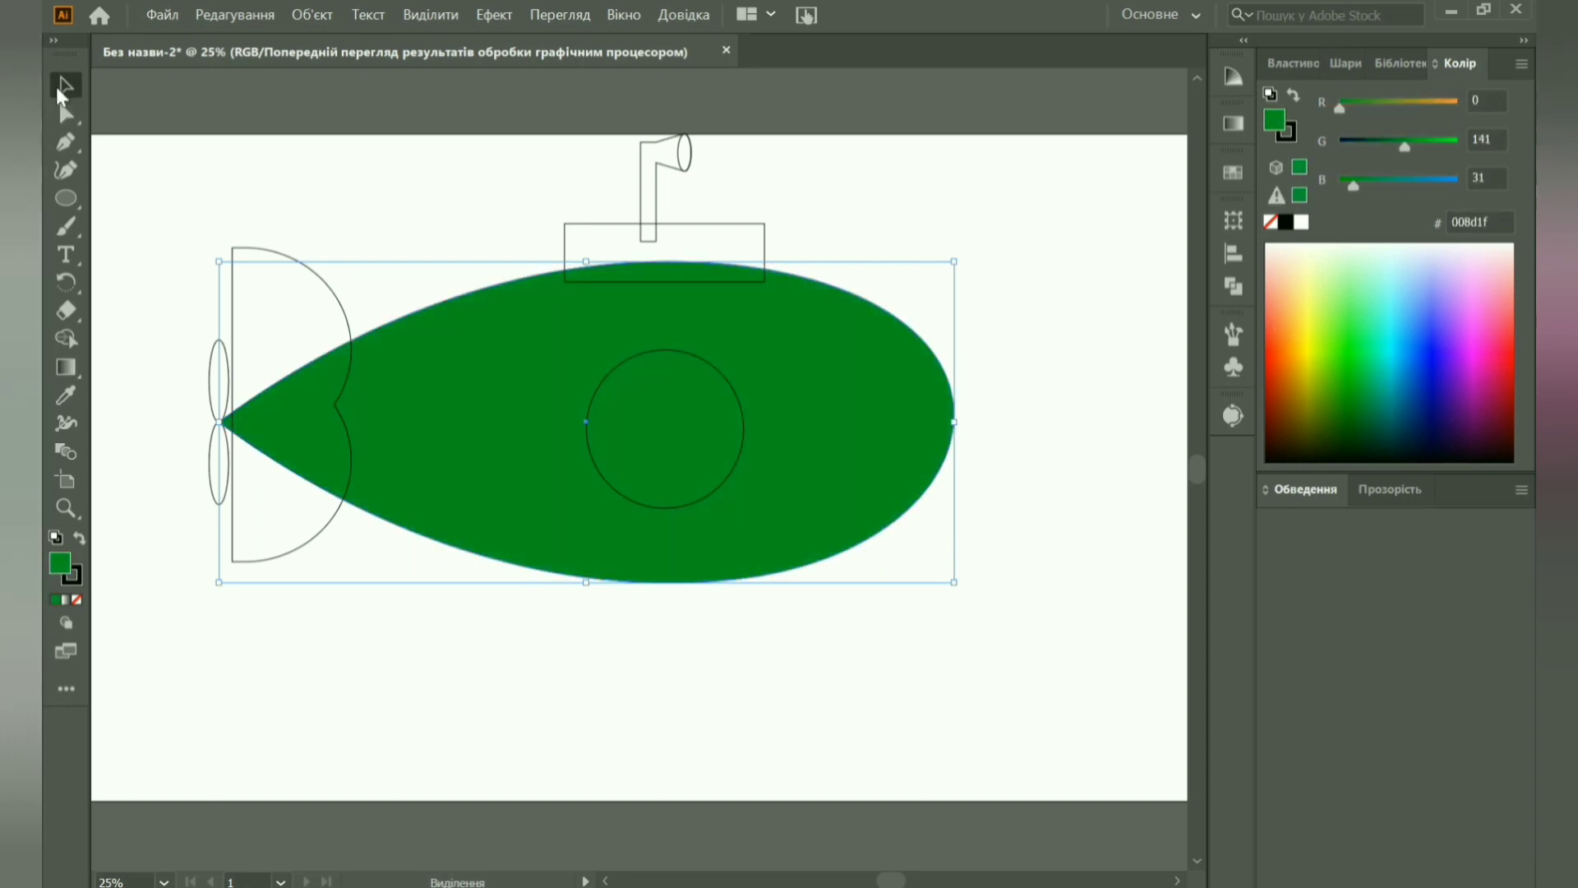
# Fill the tower dark teal #004335, the periscope black and its lens light cyan.
pyautogui.click(595, 223)
pyautogui.click(1386, 423)
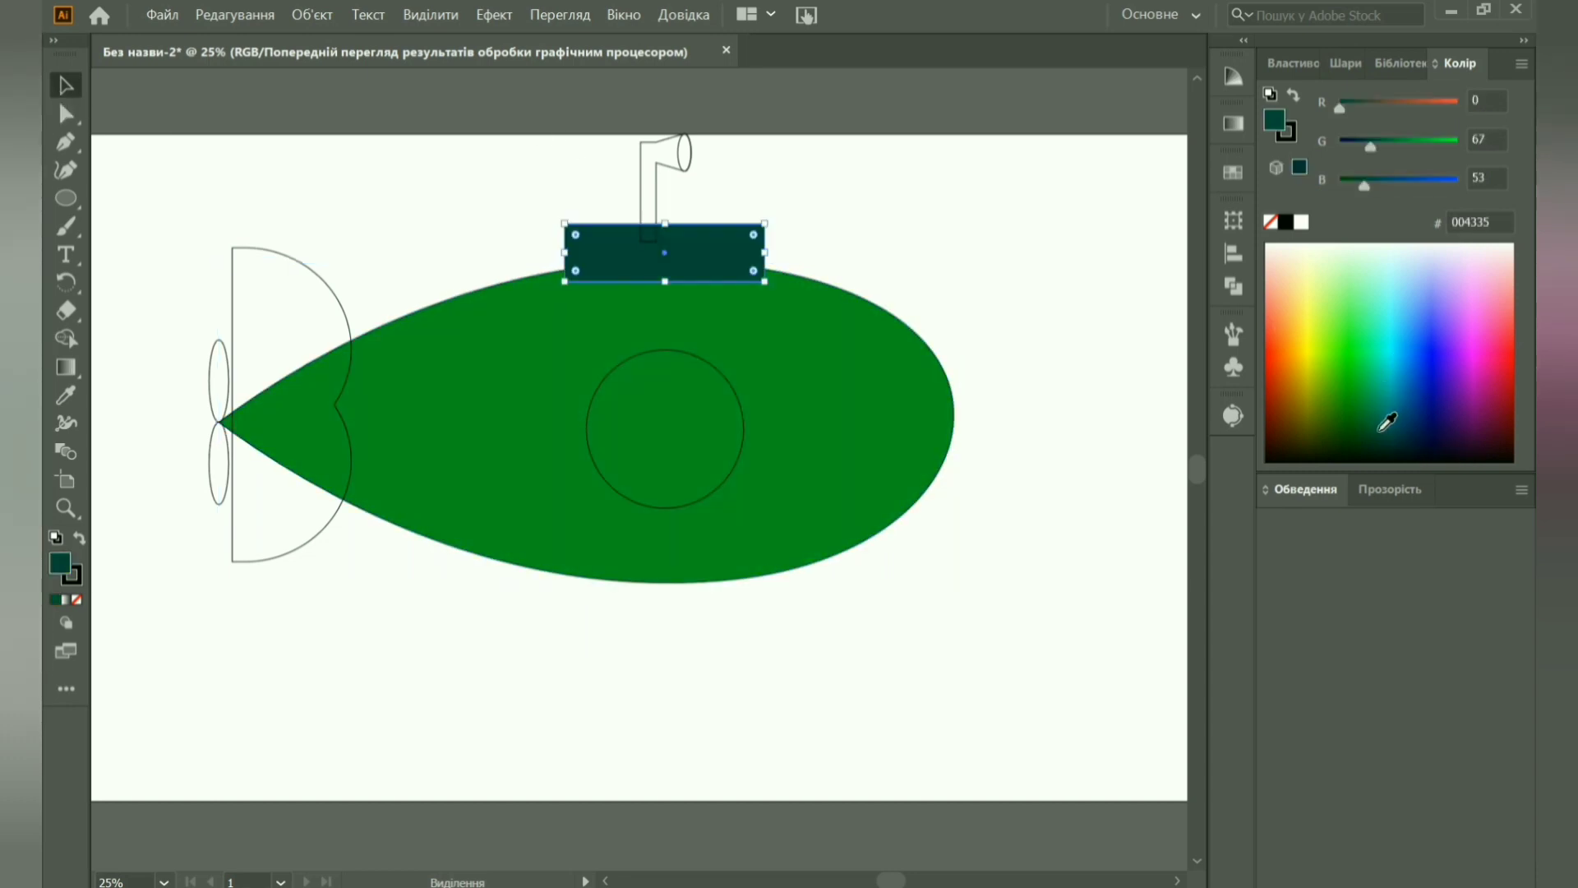
pyautogui.click(656, 207)
pyautogui.click(1287, 222)
pyautogui.click(686, 154)
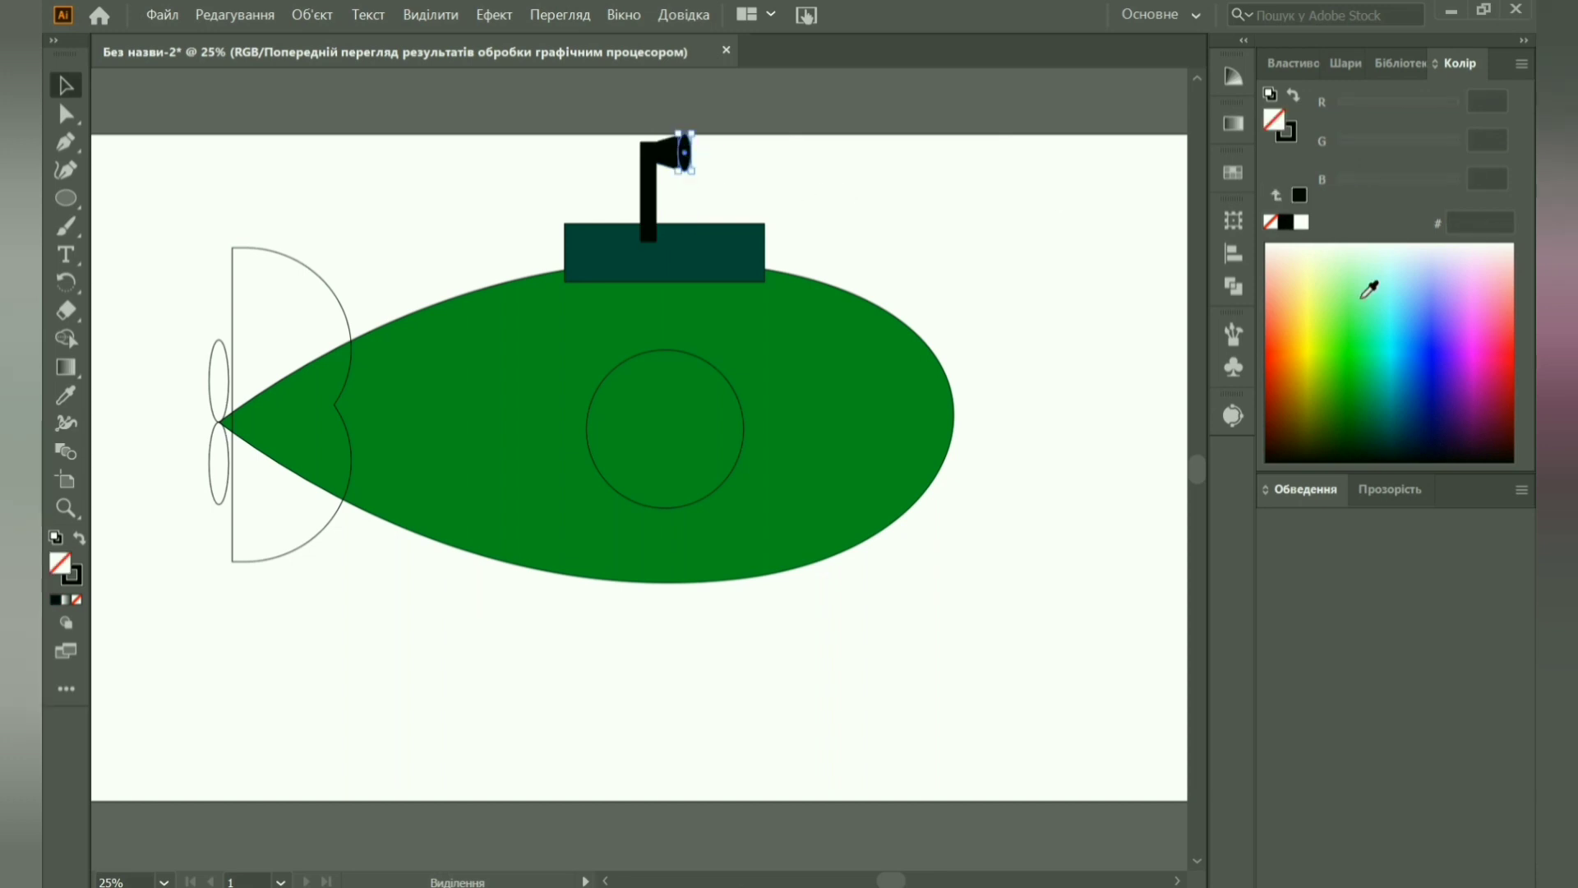
pyautogui.click(1381, 303)
pyautogui.moveTo(1381, 303); pyautogui.dragTo(1409, 254)
pyautogui.click(627, 367)
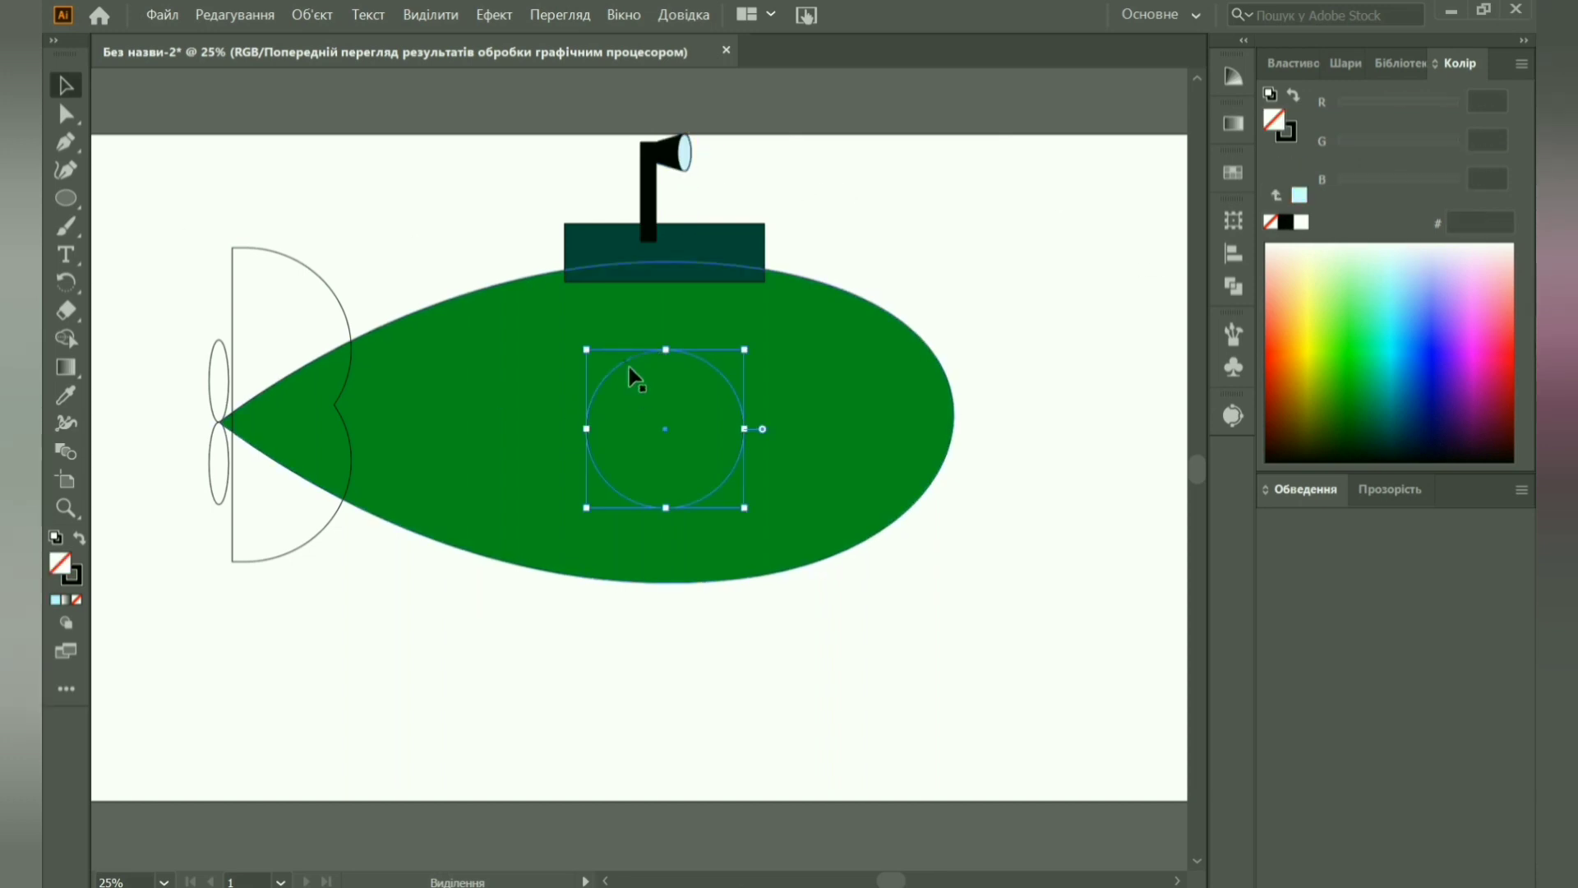
# Add a first ring around the porthole with a 15 px Offset Path.
pyautogui.rightClick(629, 368)
pyautogui.click(313, 15)
pyautogui.click(814, 607)
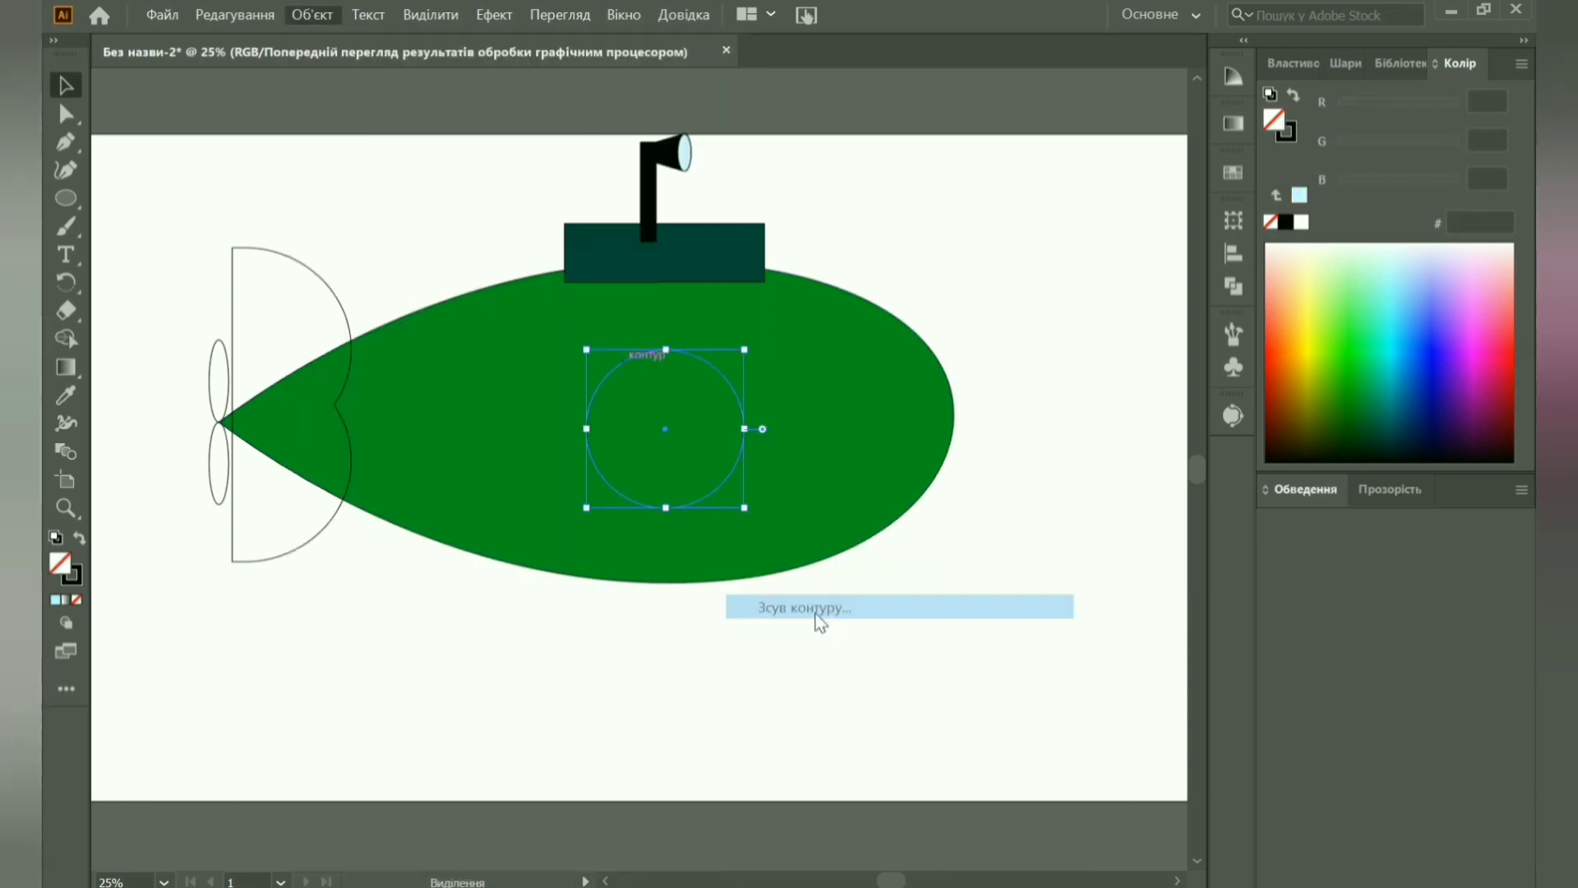
pyautogui.click(871, 531)
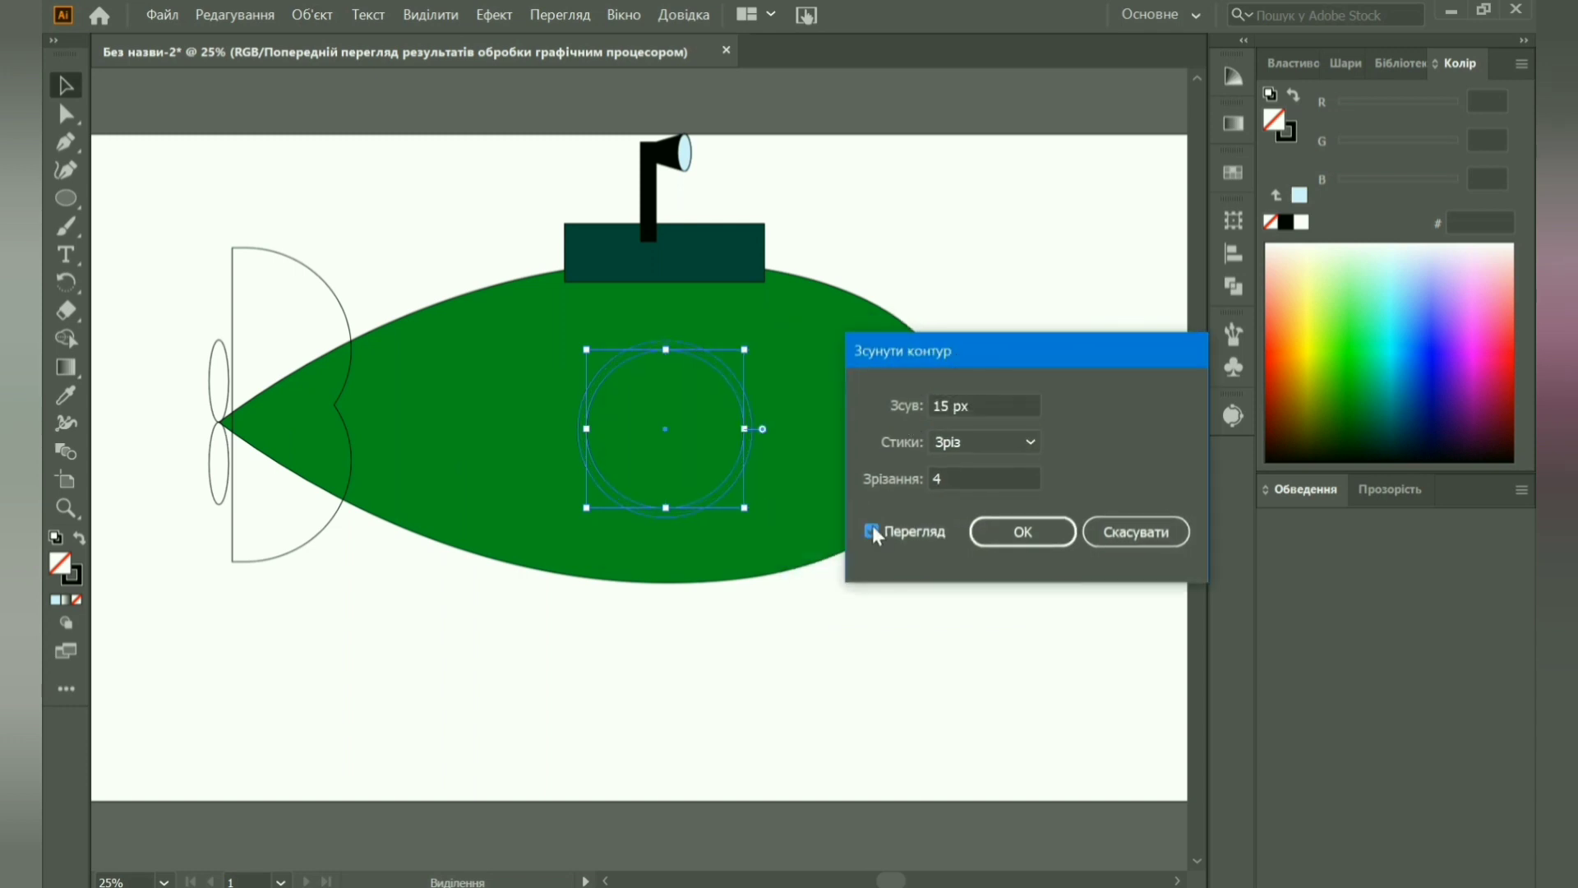
pyautogui.click(1023, 532)
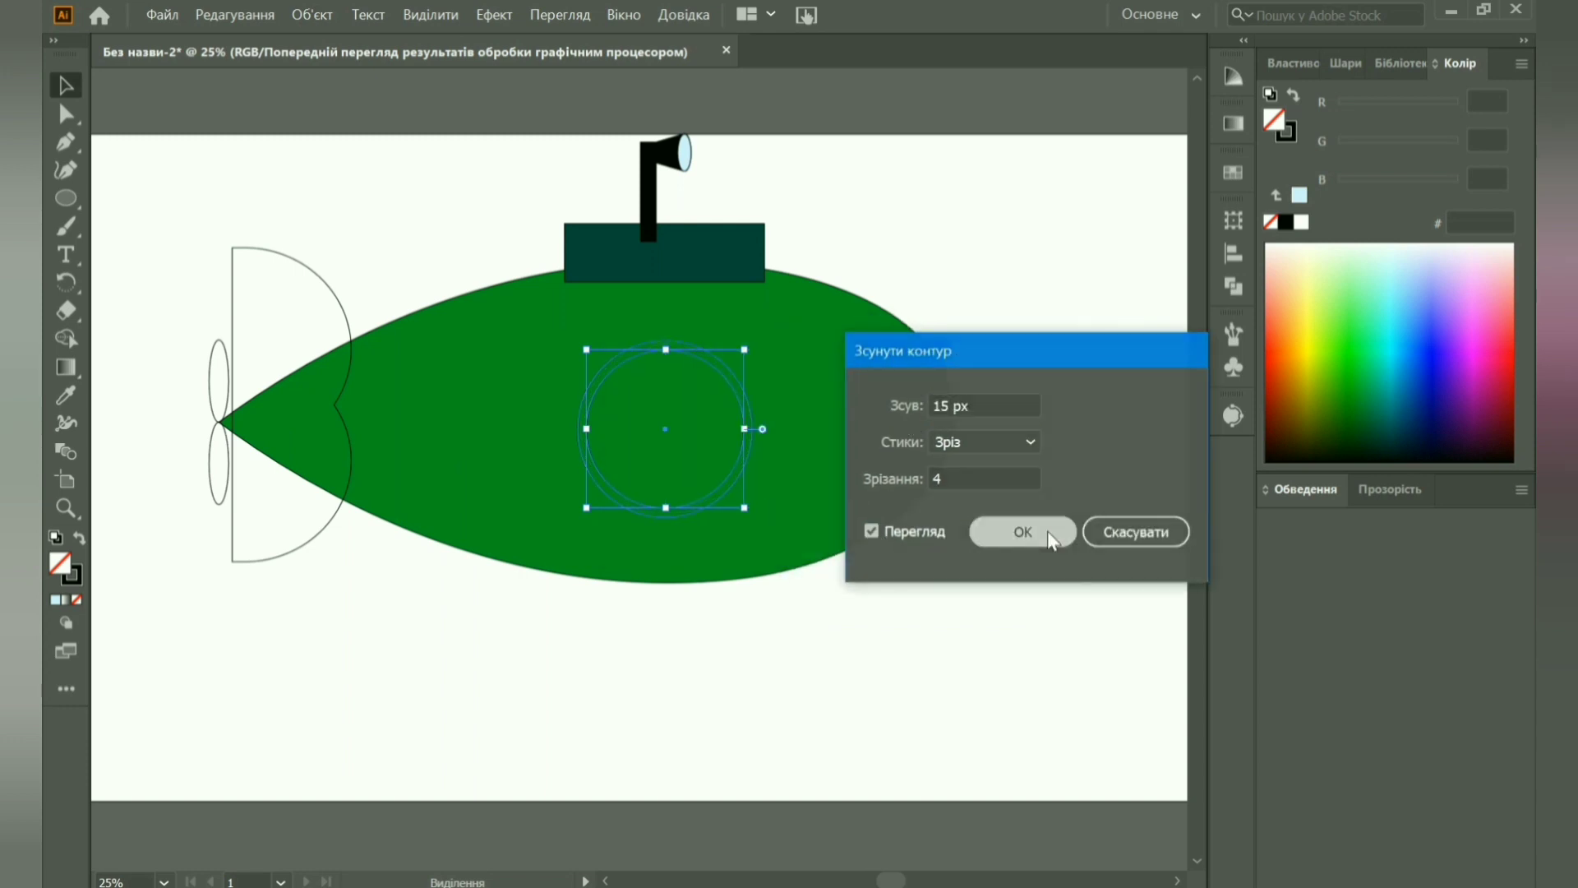
# Add a second, larger ring with a 25 px Offset Path.
pyautogui.click(312, 15)
pyautogui.click(819, 604)
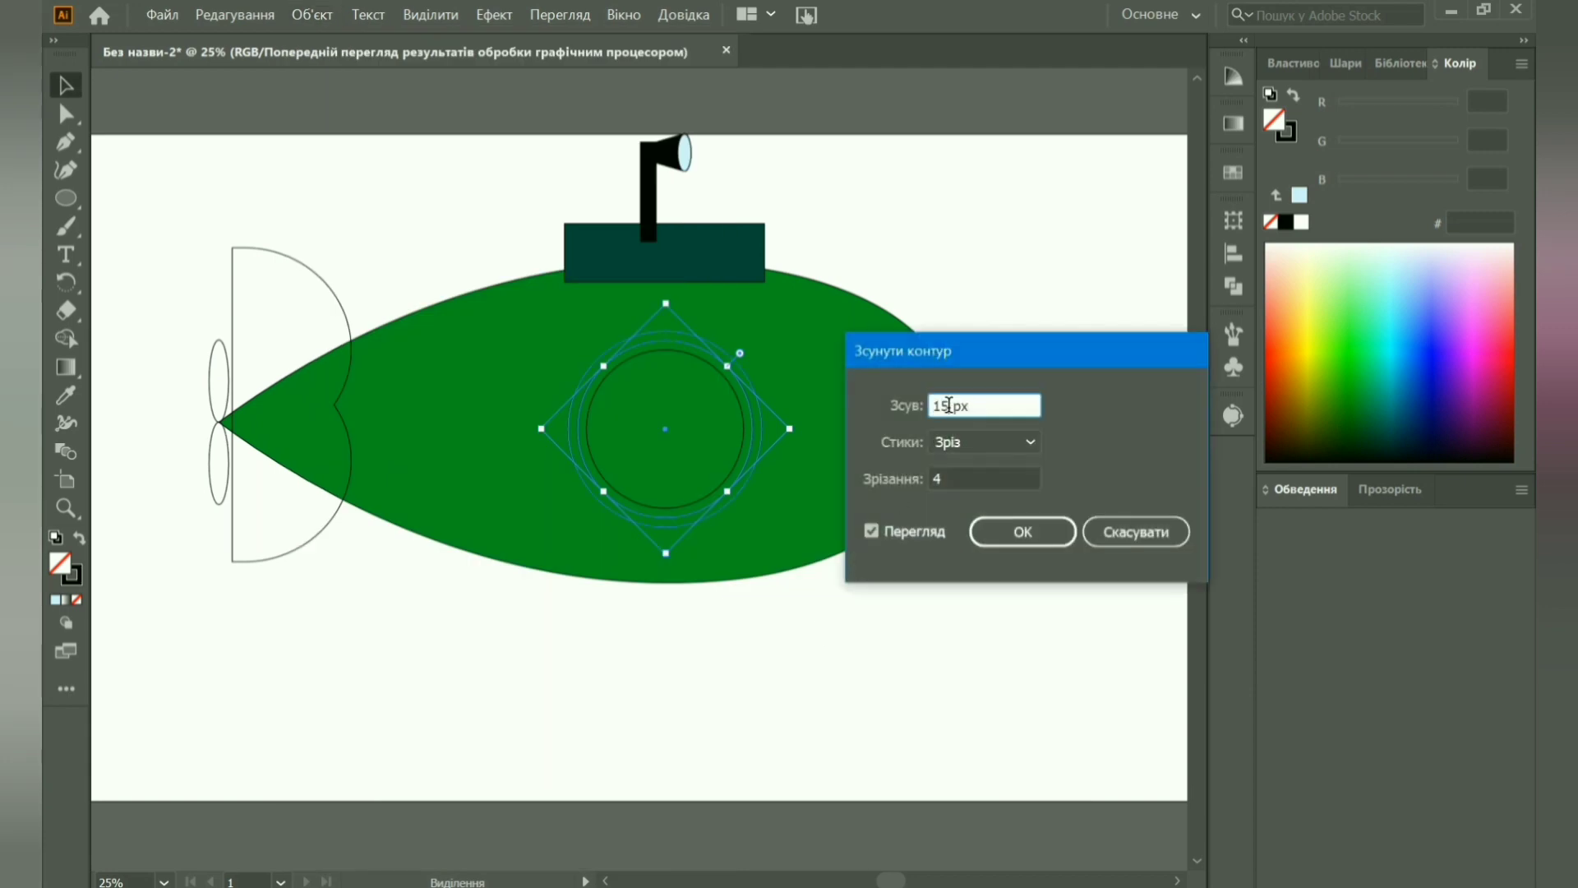
pyautogui.click(986, 405)
pyautogui.write('25')
pyautogui.click(870, 532)
pyautogui.click(990, 533)
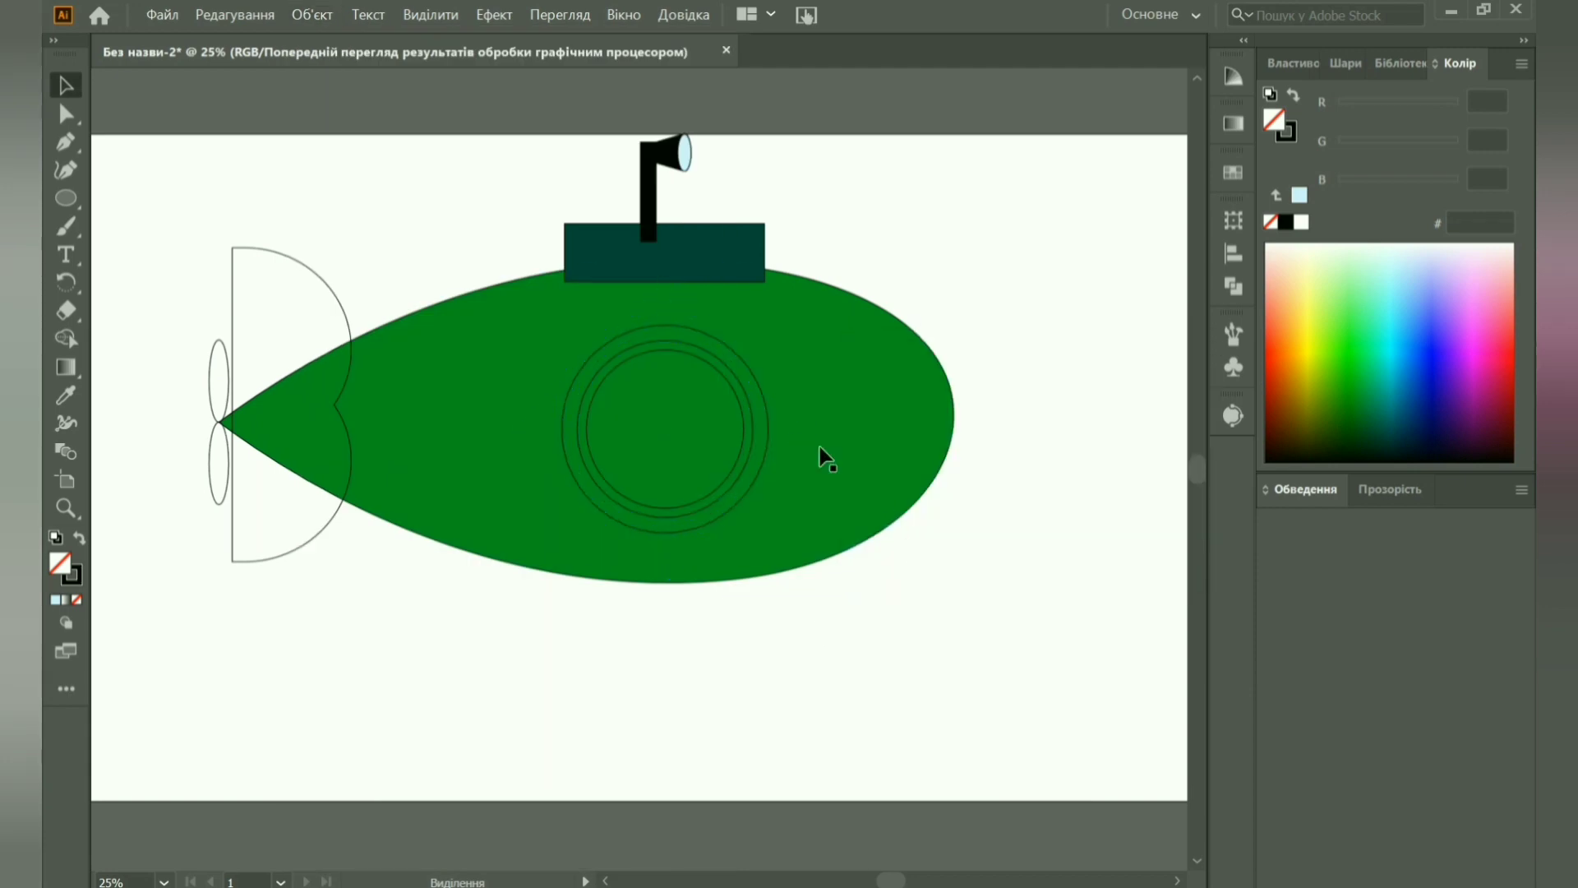
# Fill the outer porthole ring black and move it behind the other circles in Layers.
pyautogui.click(740, 359)
pyautogui.click(1284, 224)
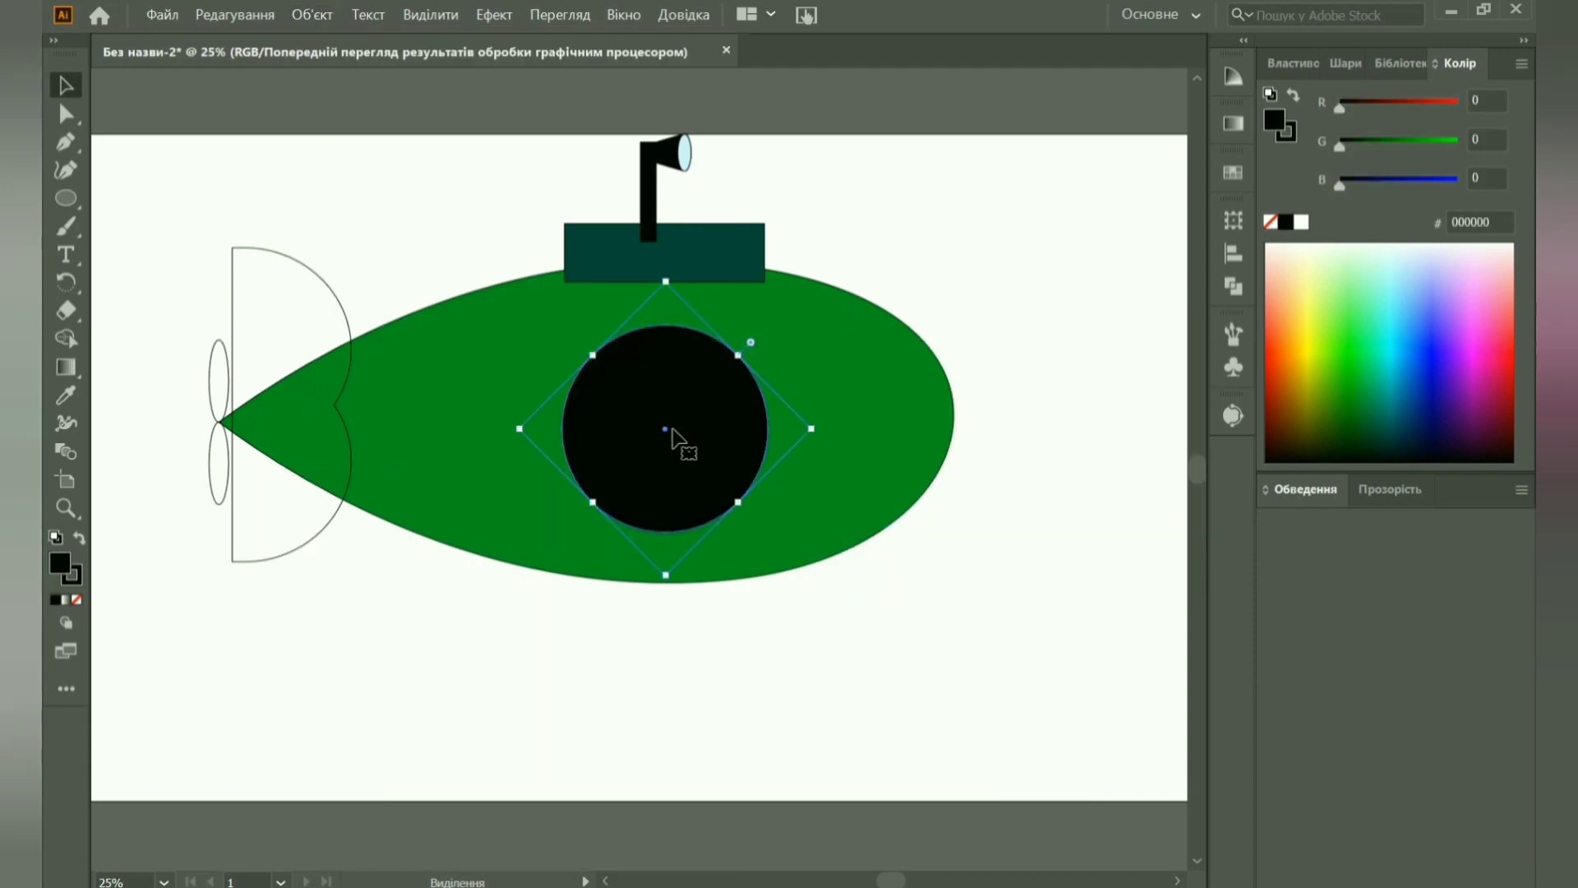
pyautogui.click(1344, 64)
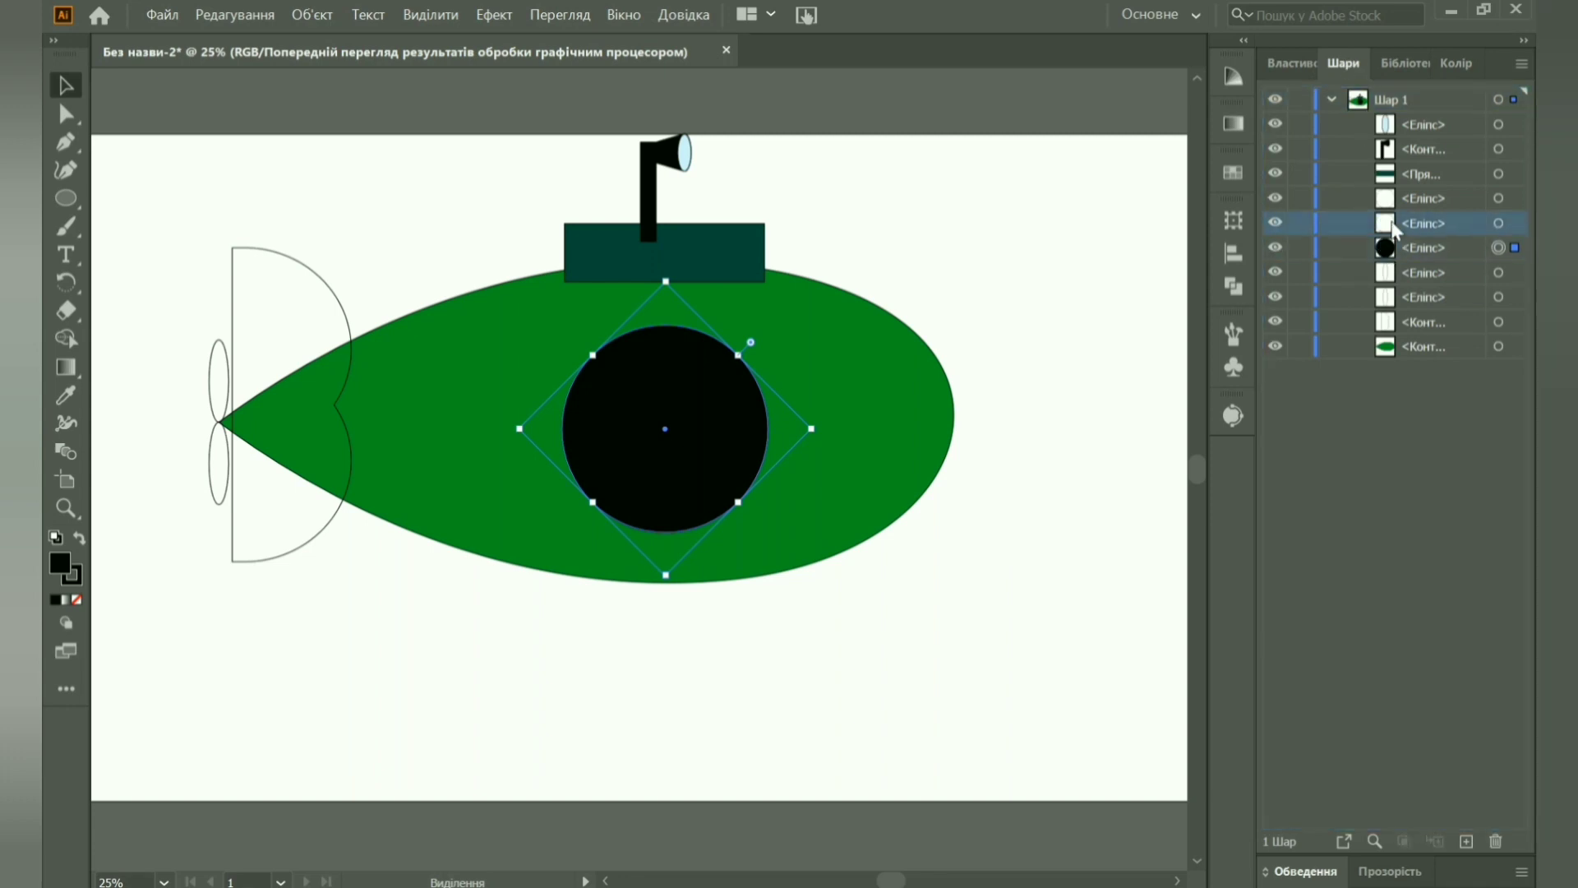
pyautogui.moveTo(1392, 218); pyautogui.dragTo(1397, 251)
pyautogui.press('v')
# Fill the inner porthole glass pale blue #95dcff.
pyautogui.click(744, 428)
pyautogui.click(1457, 63)
pyautogui.click(1425, 321)
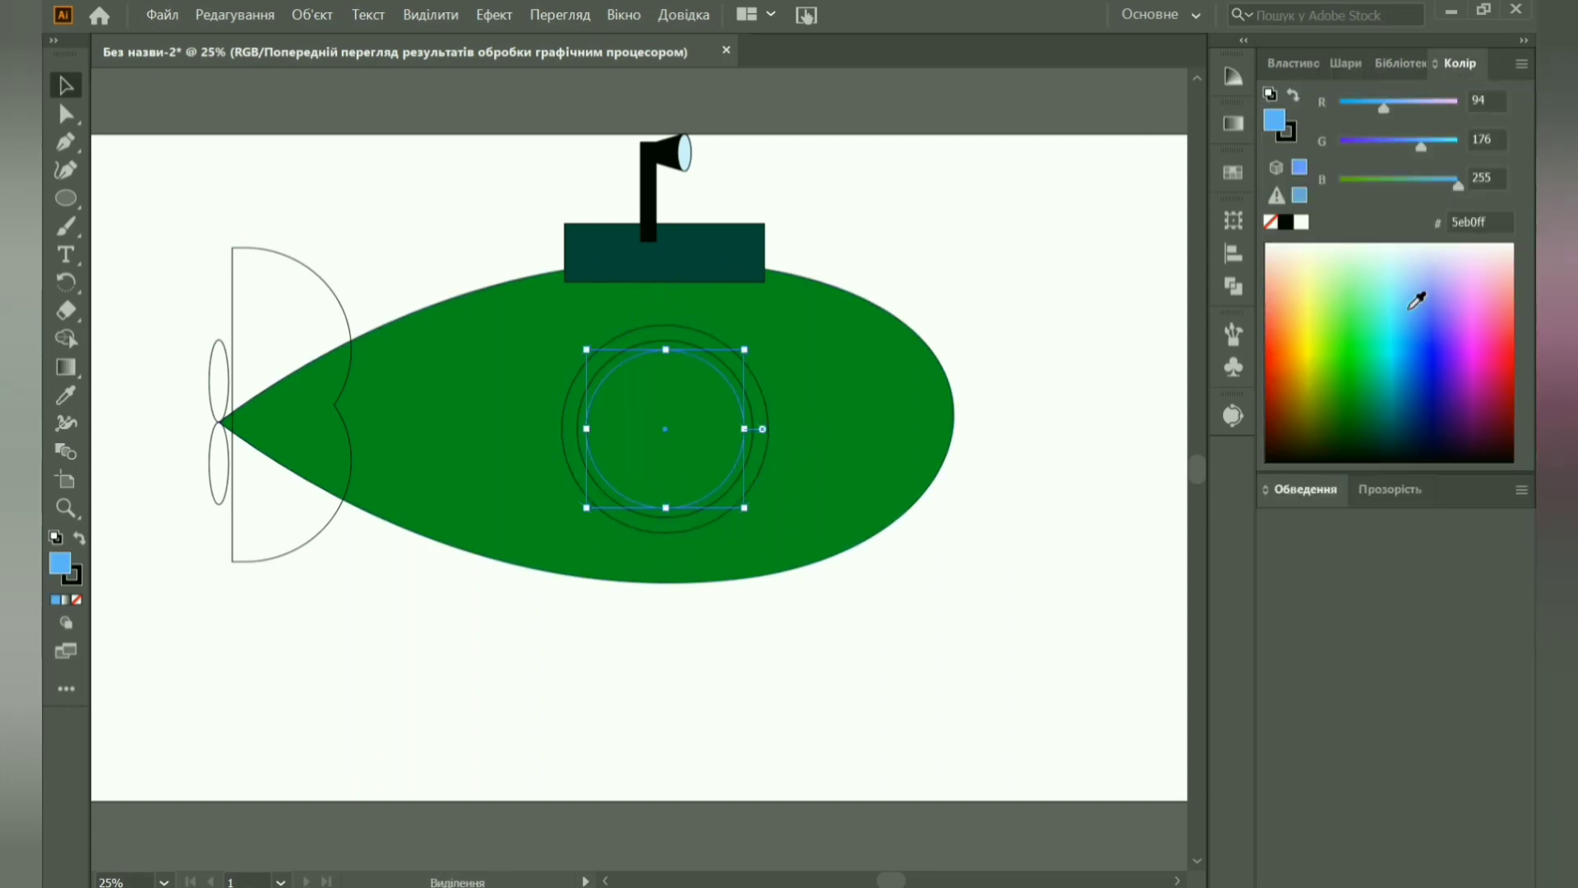
pyautogui.moveTo(1425, 321); pyautogui.dragTo(1410, 275)
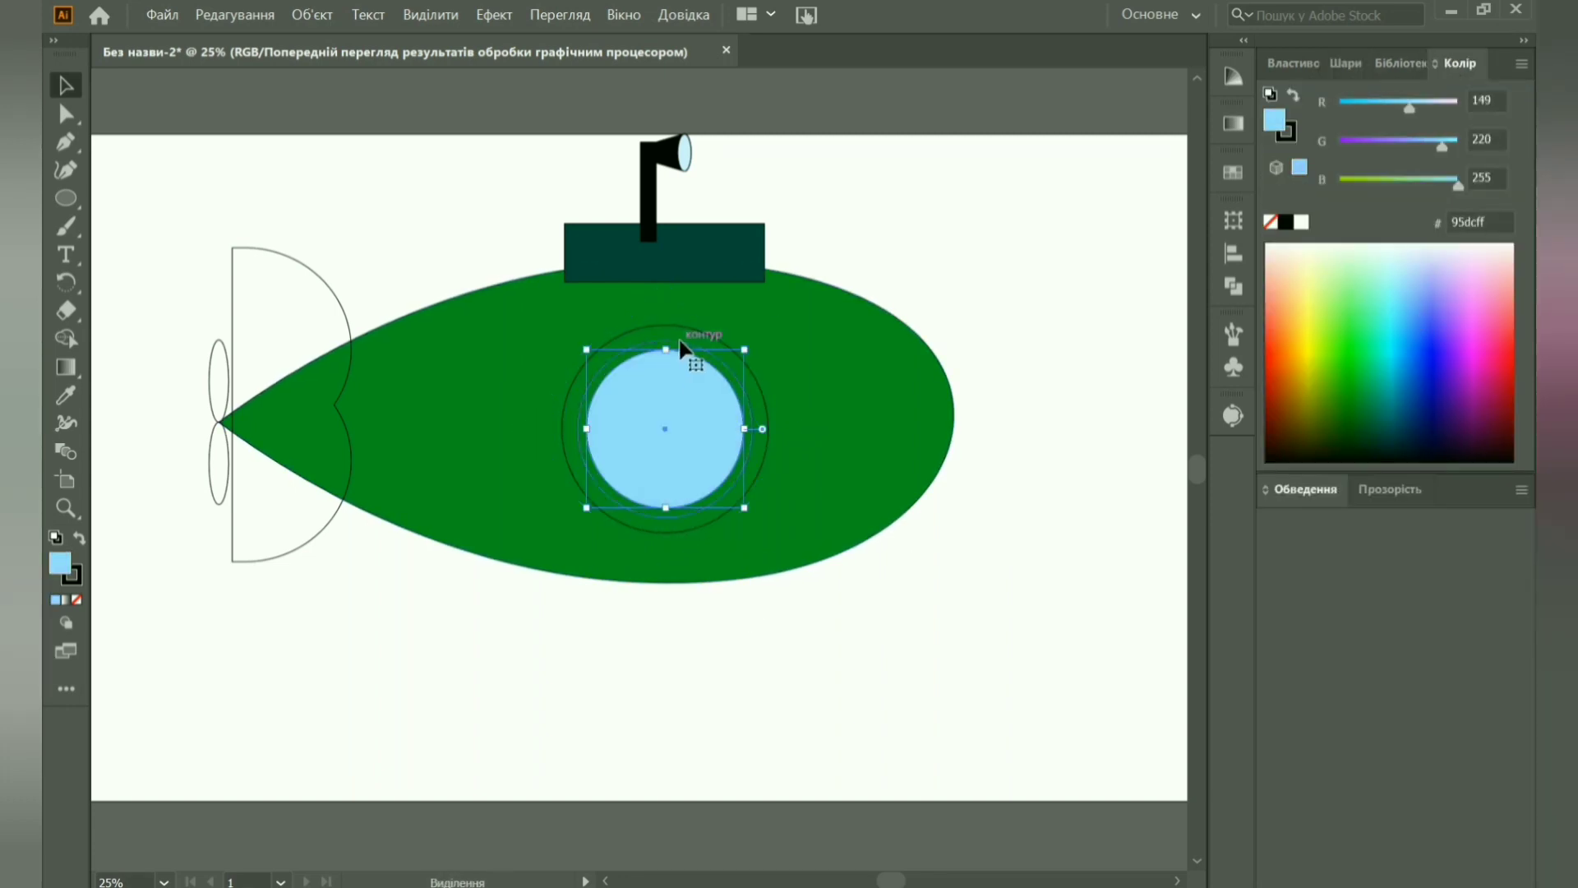
# Colour the middle ring greyish olive from the Color Guide and keep the outer ring black.
pyautogui.click(700, 344)
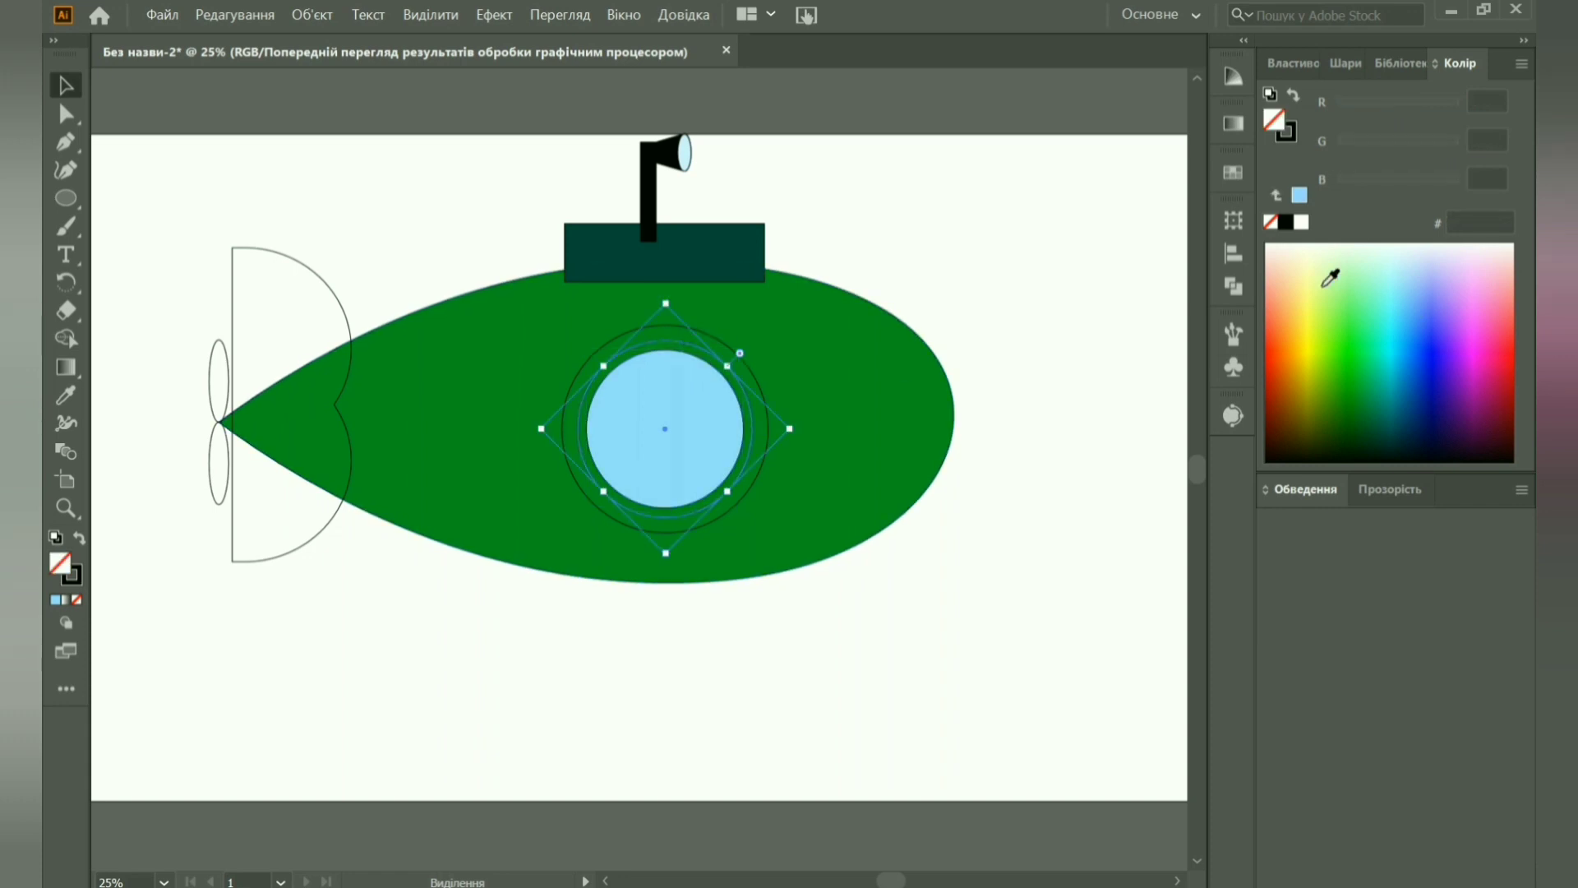
pyautogui.click(1319, 424)
pyautogui.click(1233, 76)
pyautogui.click(1126, 160)
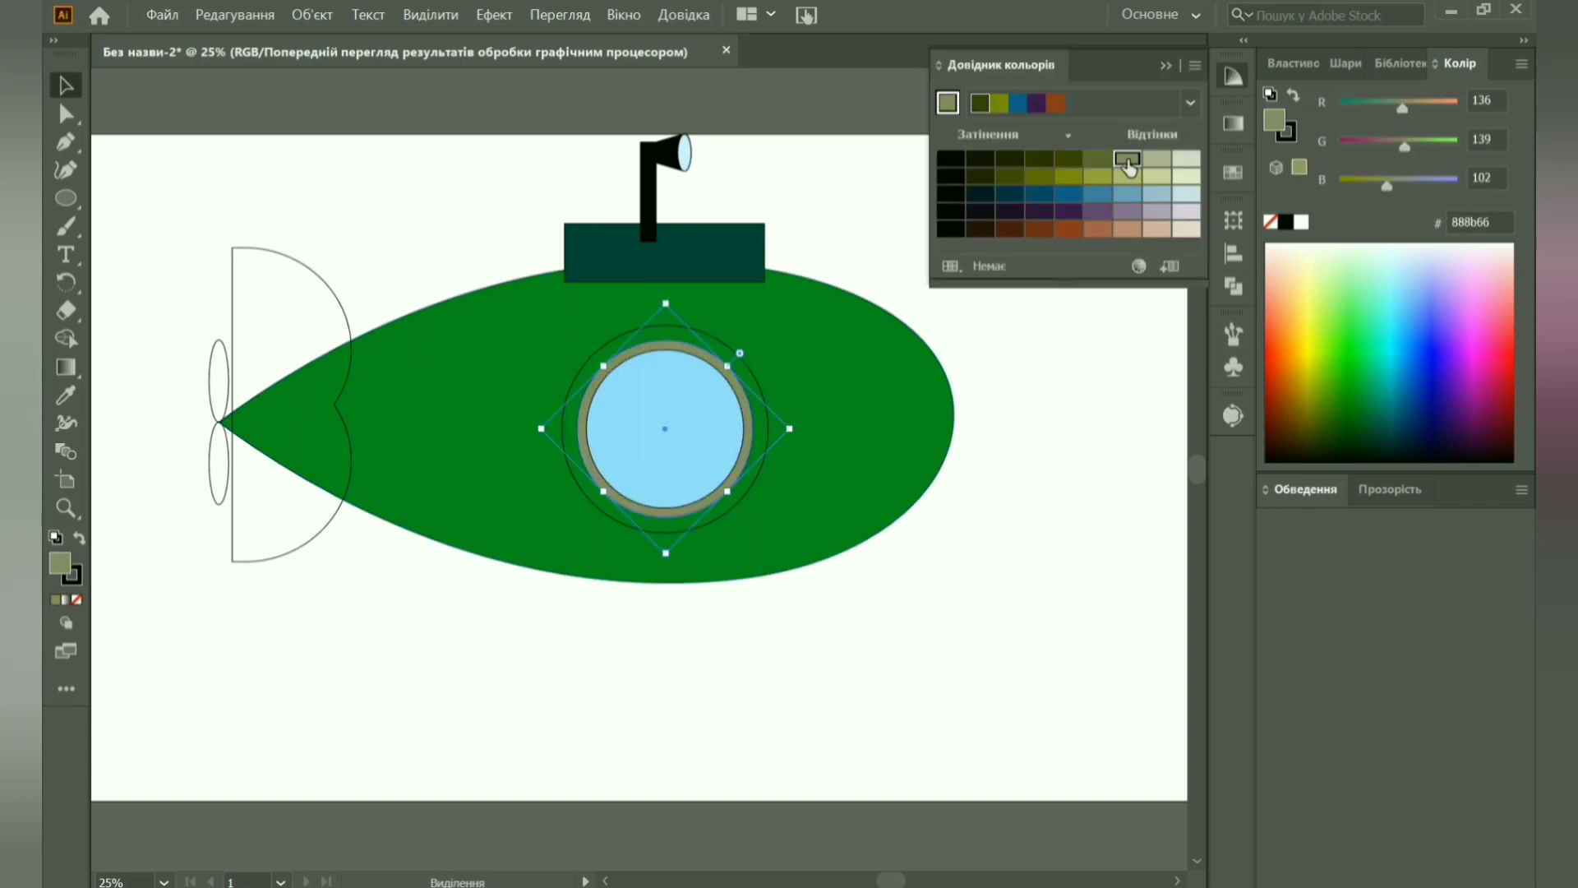
pyautogui.click(1285, 222)
pyautogui.click(852, 580)
pyautogui.click(708, 493)
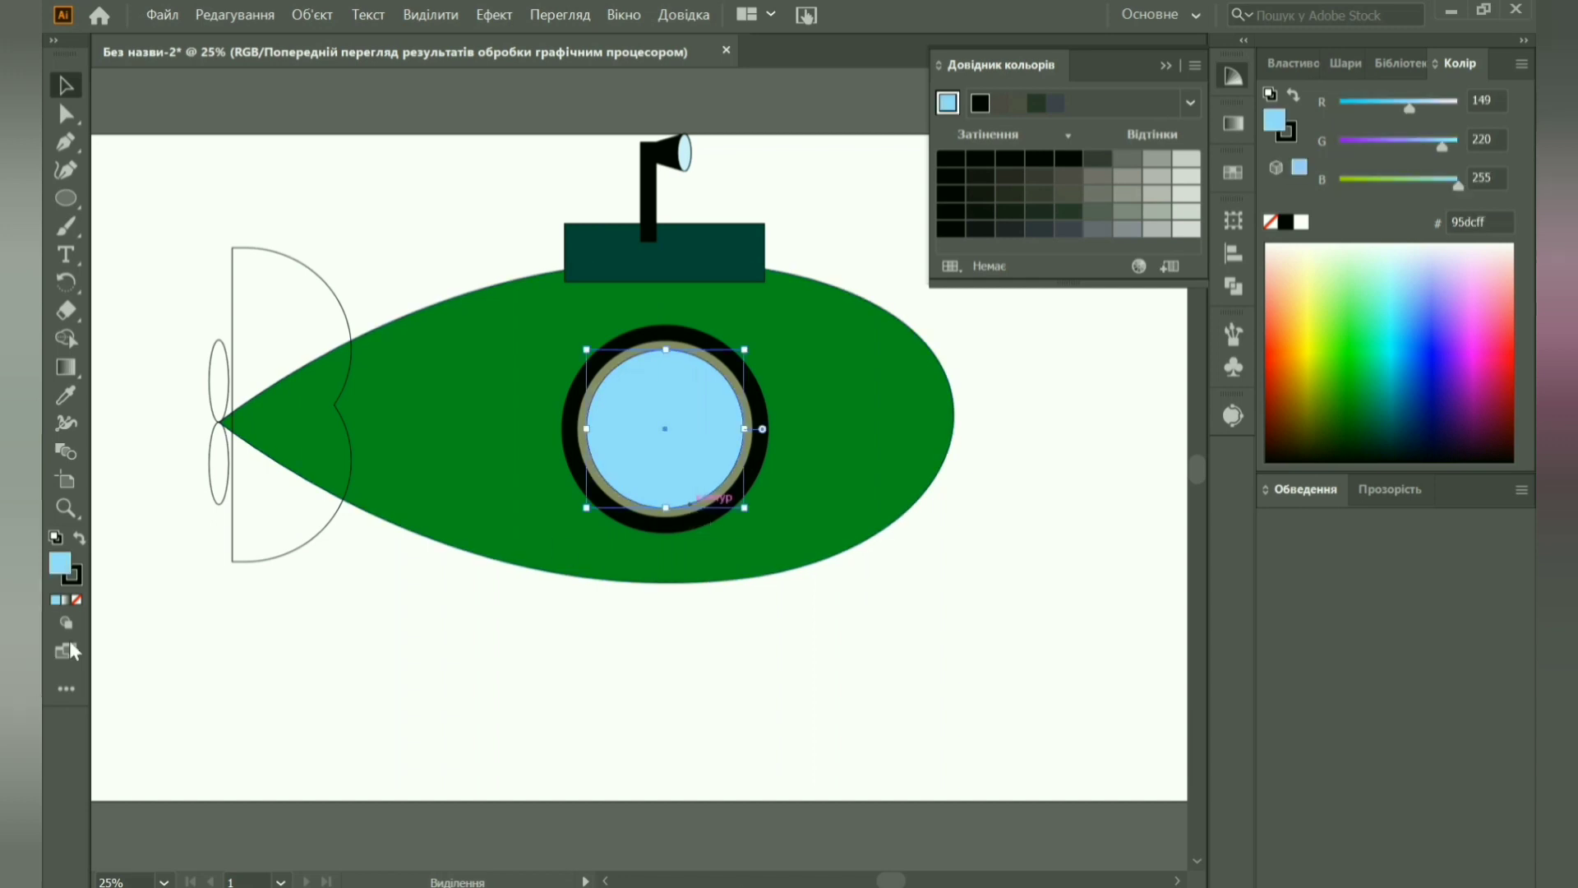
pyautogui.click(1093, 460)
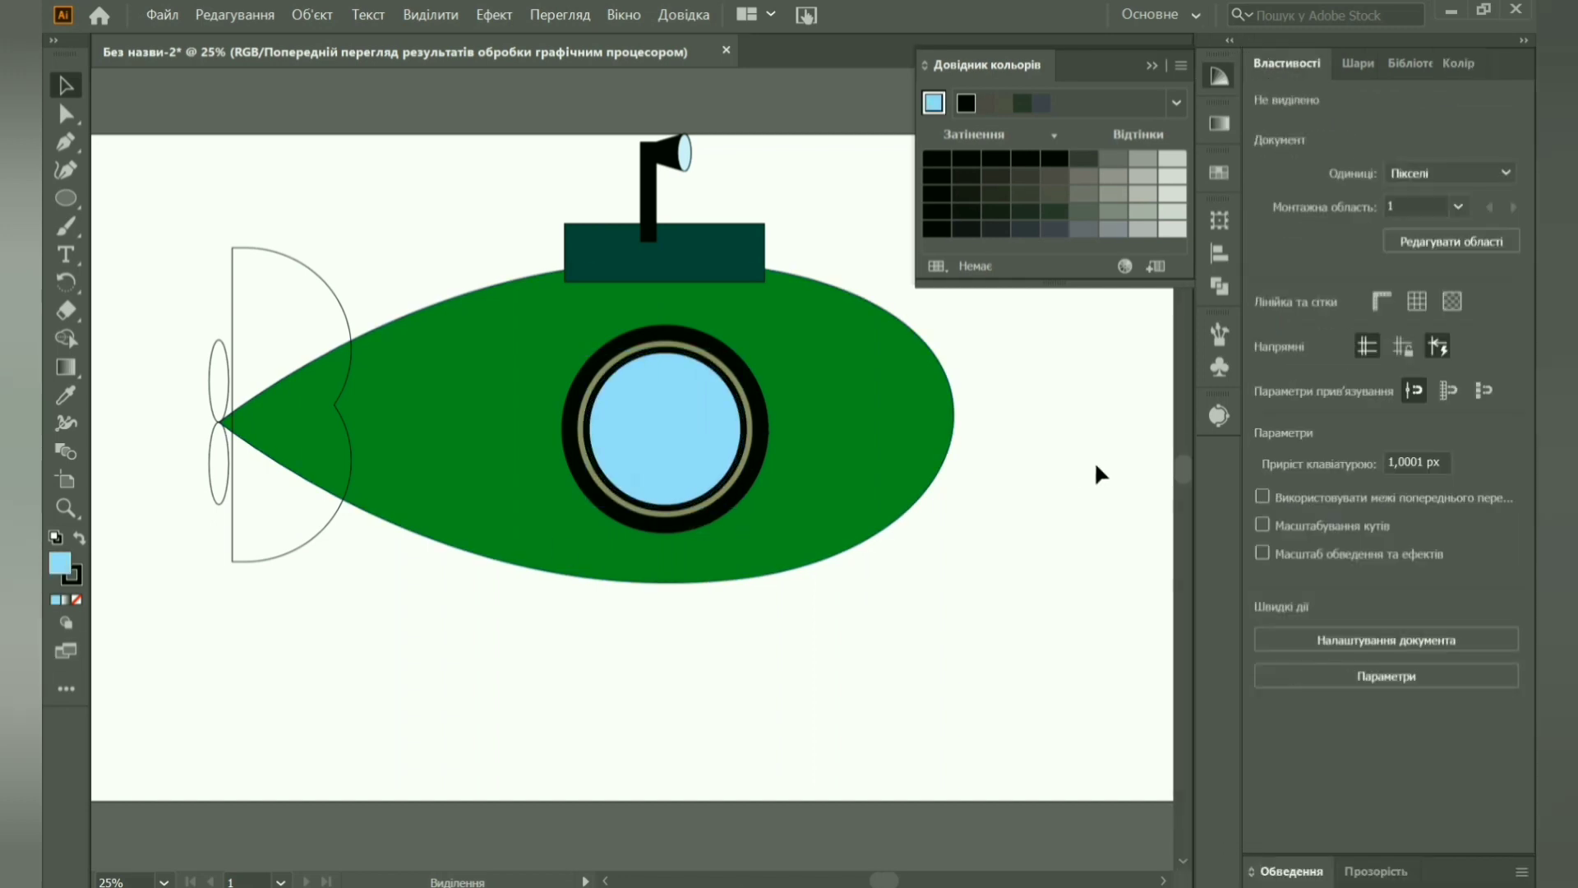
# Give the submarine hull a thick 10 px black outline.
pyautogui.click(454, 309)
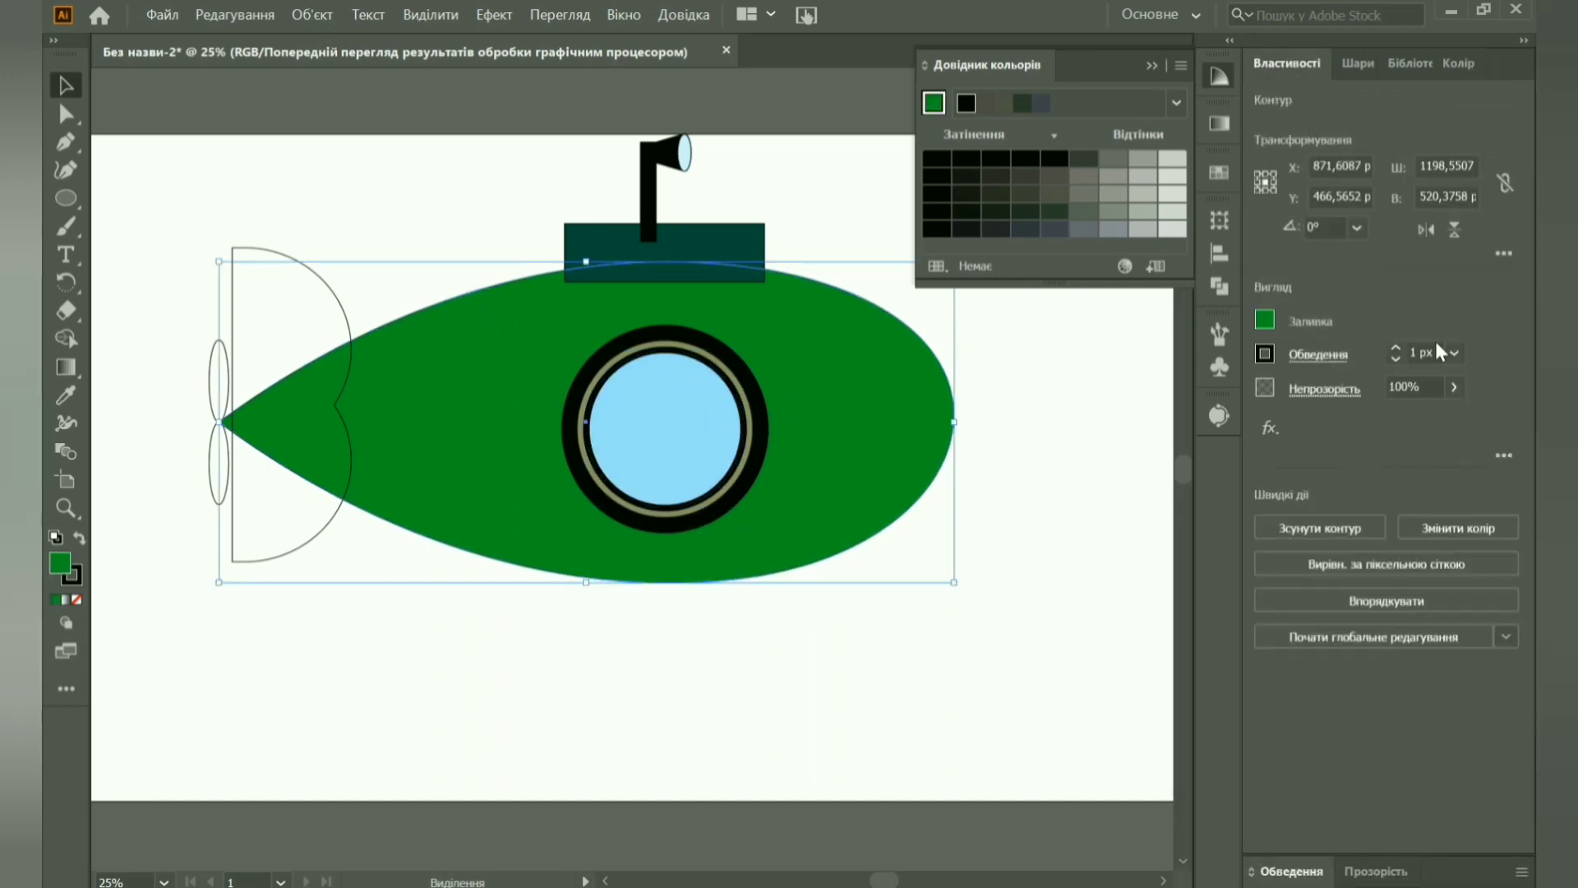
pyautogui.click(1396, 346)
pyautogui.click(1395, 345)
pyautogui.hotkey('ctrl', 'shift', 'a')
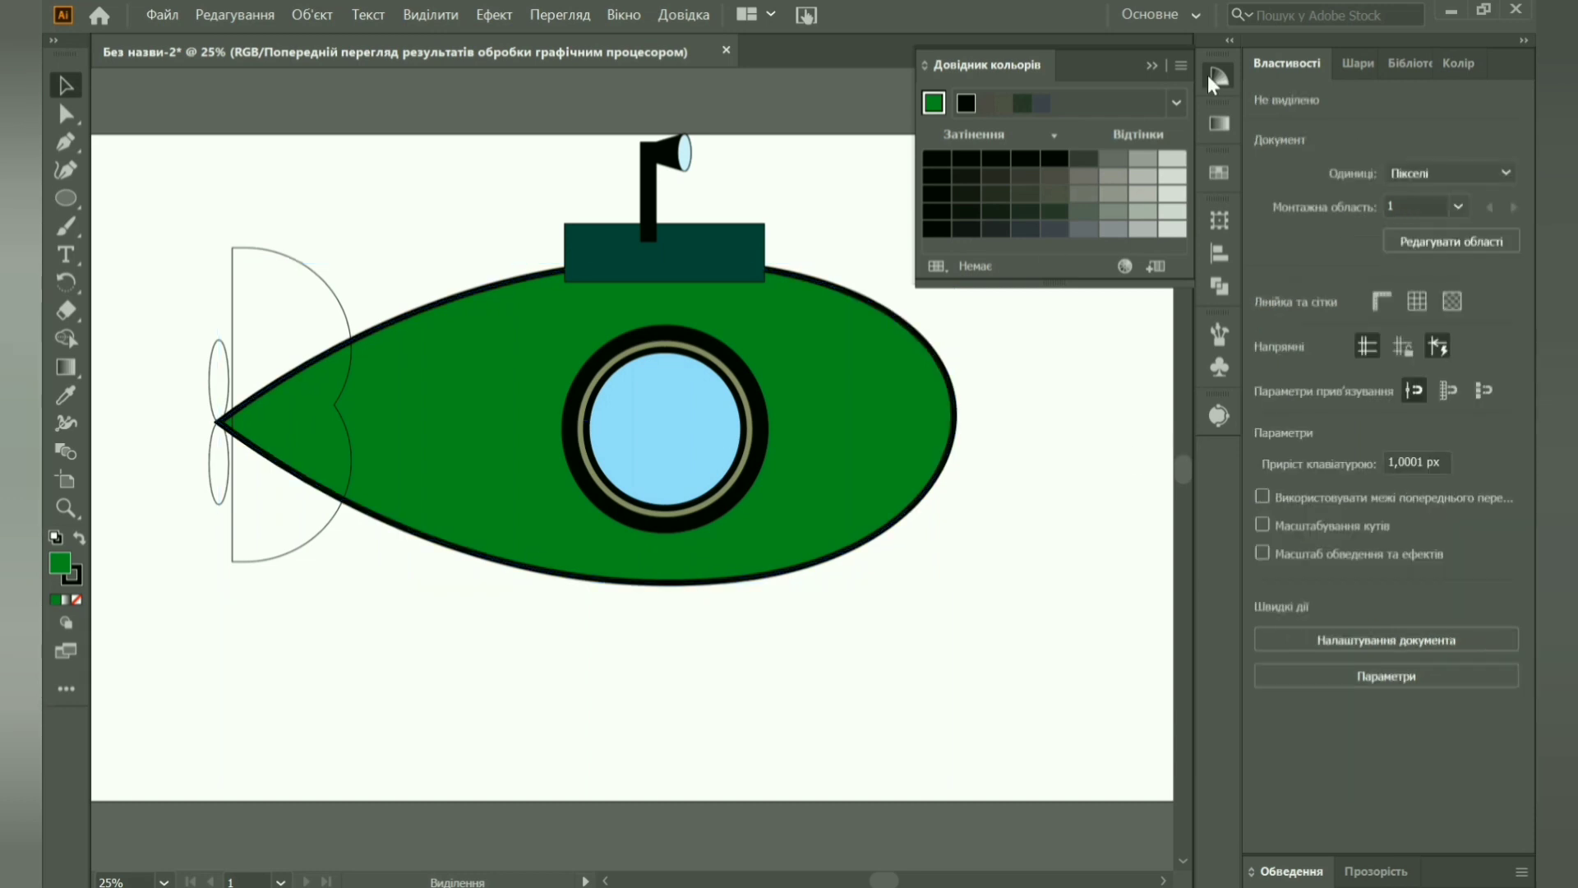
# Select everything and shrink the submarine to about half size.
pyautogui.hotkey('ctrl', '-')
pyautogui.hotkey('ctrl', 'a')
pyautogui.moveTo(817, 553)
pyautogui.mouseDown()
pyautogui.moveTo(703, 374)
pyautogui.moveTo(723, 564)
pyautogui.mouseUp()
pyautogui.hotkey('ctrl', '+')
pyautogui.hotkey('ctrl', '+')
pyautogui.hotkey('ctrl', 'shift', 'a')
# Check the porthole glass circle's 10 px black stroke, then zoom out.
pyautogui.click(747, 518)
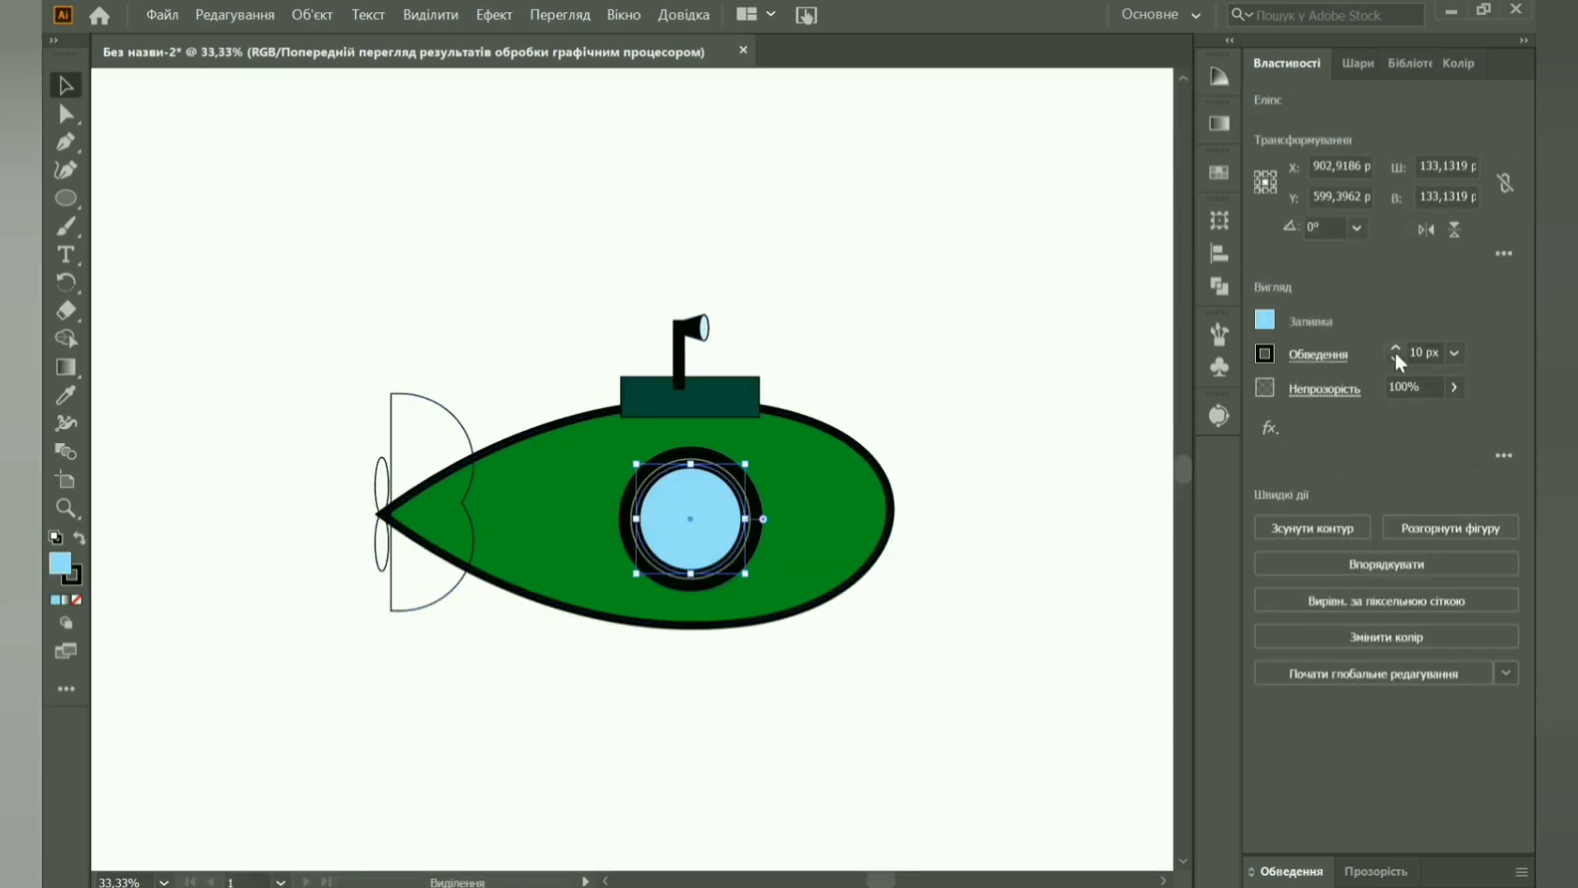
pyautogui.click(954, 498)
pyautogui.hotkey('ctrl', '-')
pyautogui.click(164, 882)
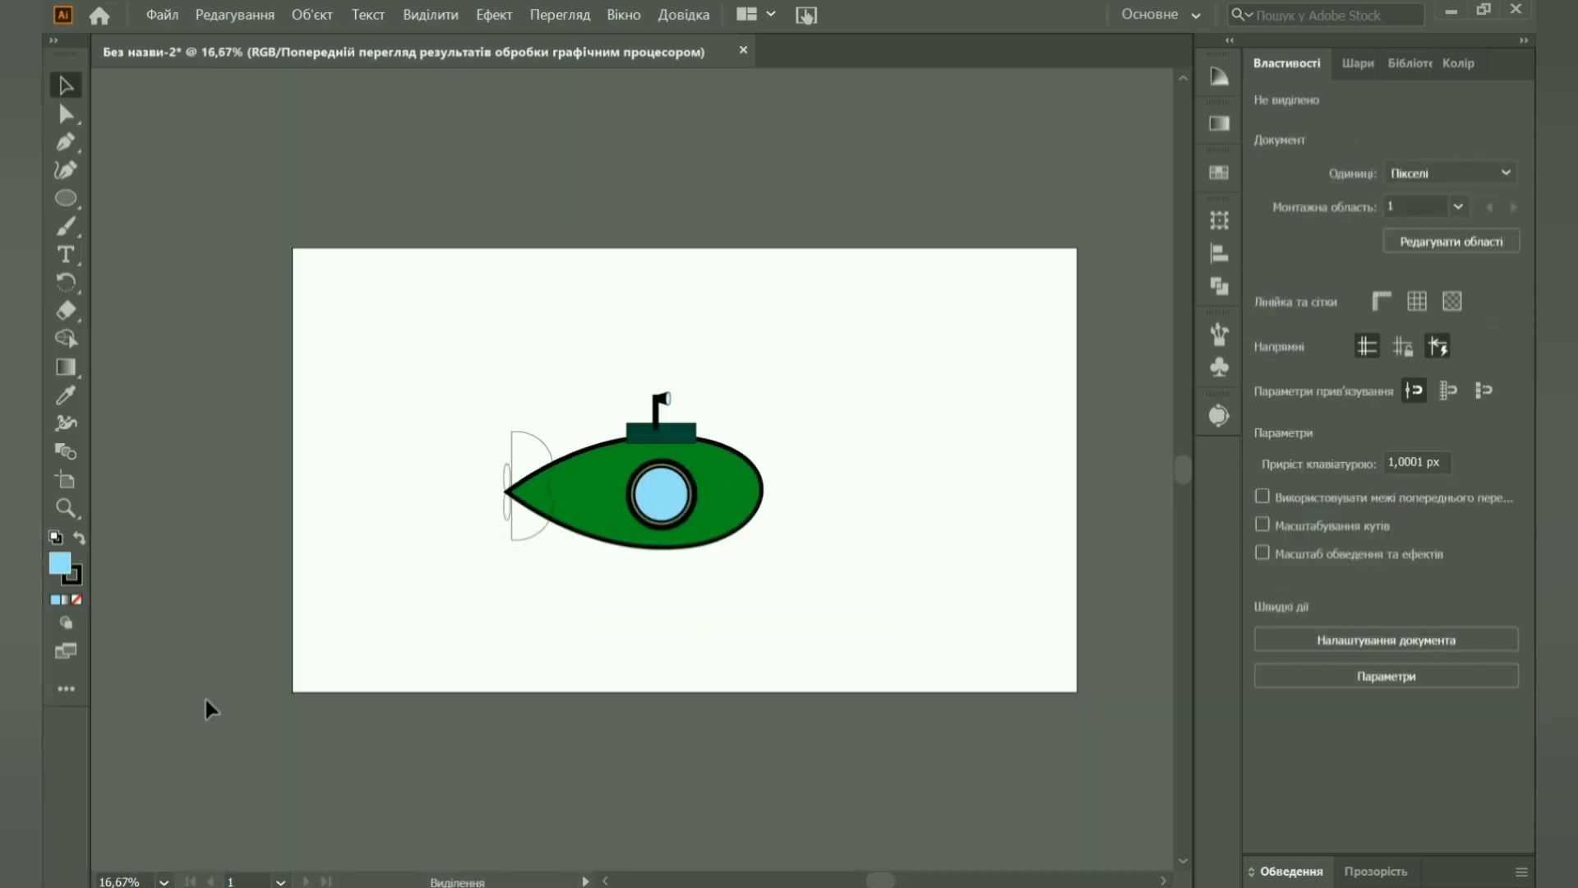
# At 33.33% zoom, move the tower rectangle behind the hull and the periscope behind the tower.
pyautogui.click(204, 646)
pyautogui.click(724, 403)
pyautogui.click(1349, 59)
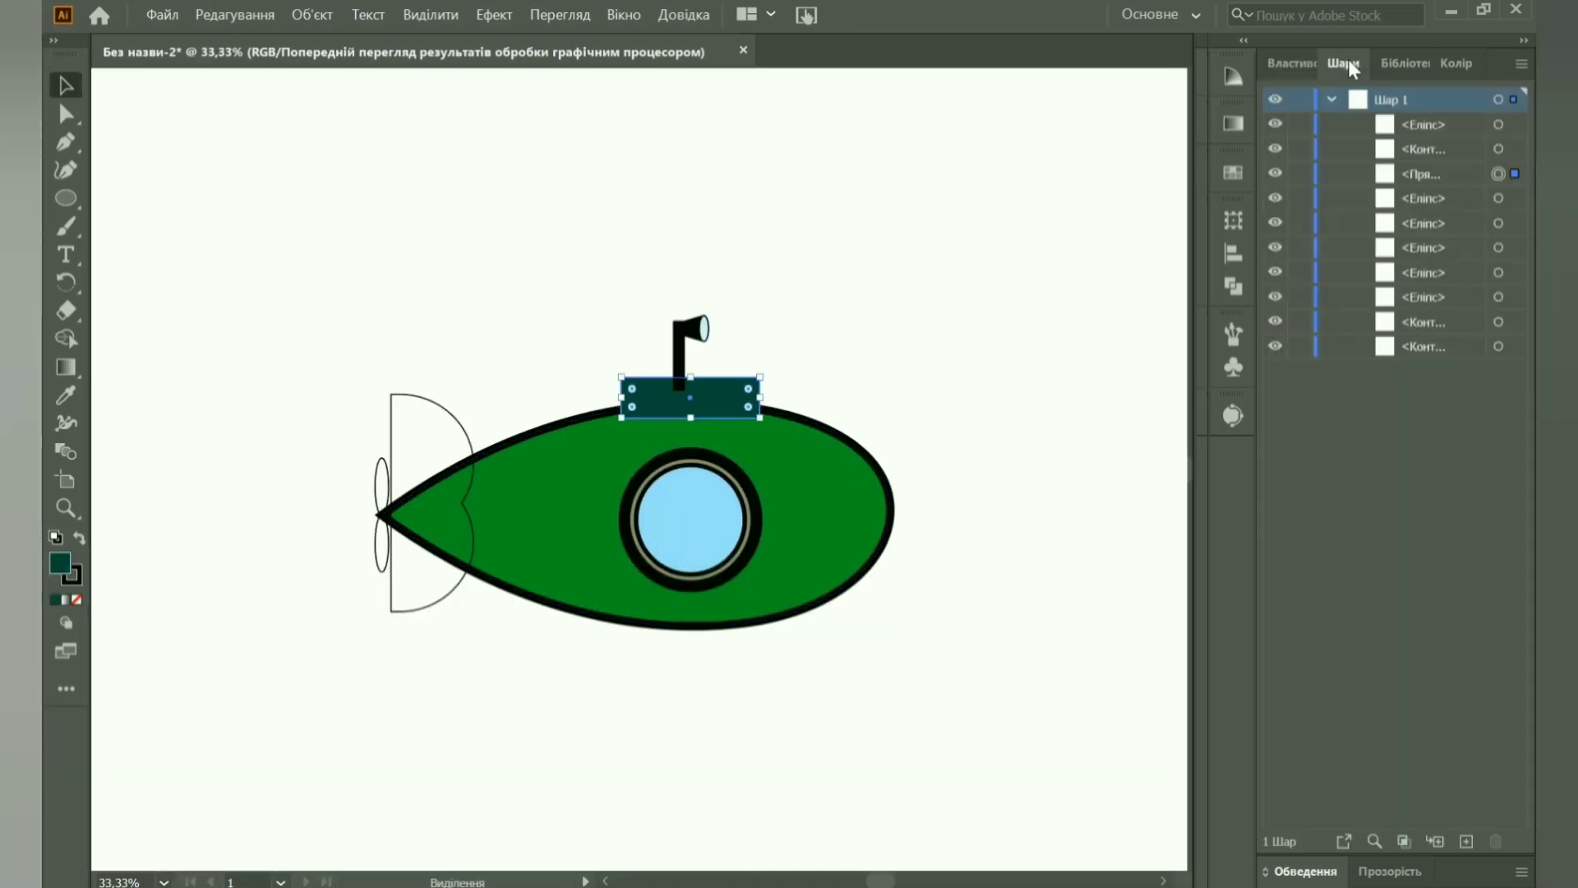
pyautogui.moveTo(1414, 173); pyautogui.dragTo(1414, 355)
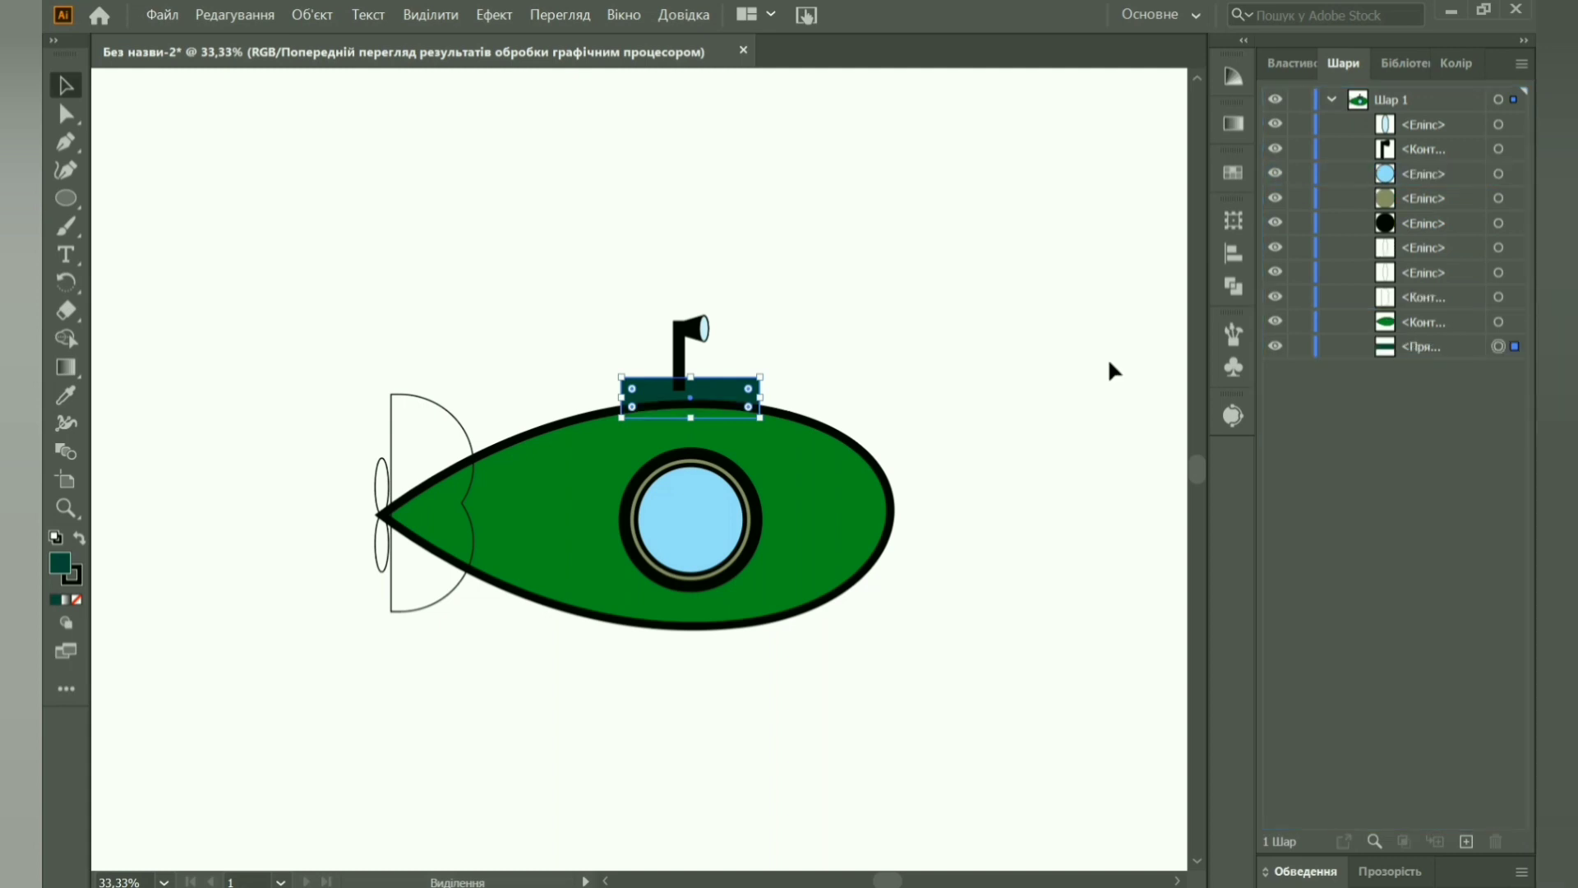
pyautogui.moveTo(1408, 149); pyautogui.dragTo(1391, 279)
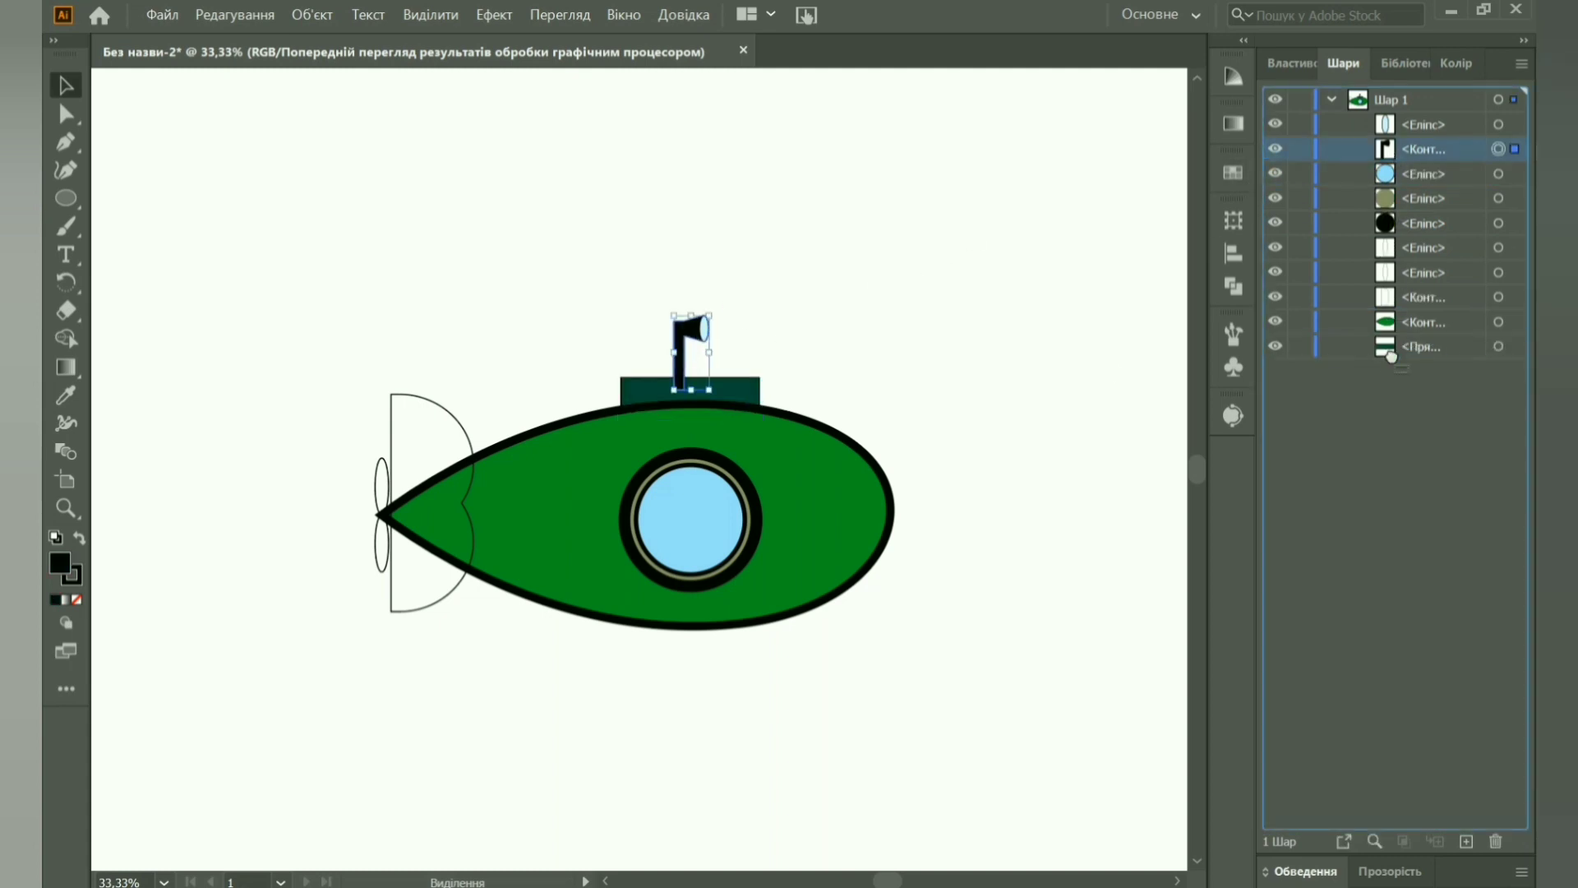
pyautogui.moveTo(1389, 356); pyautogui.dragTo(1389, 360)
pyautogui.click(691, 388)
pyautogui.click(1286, 63)
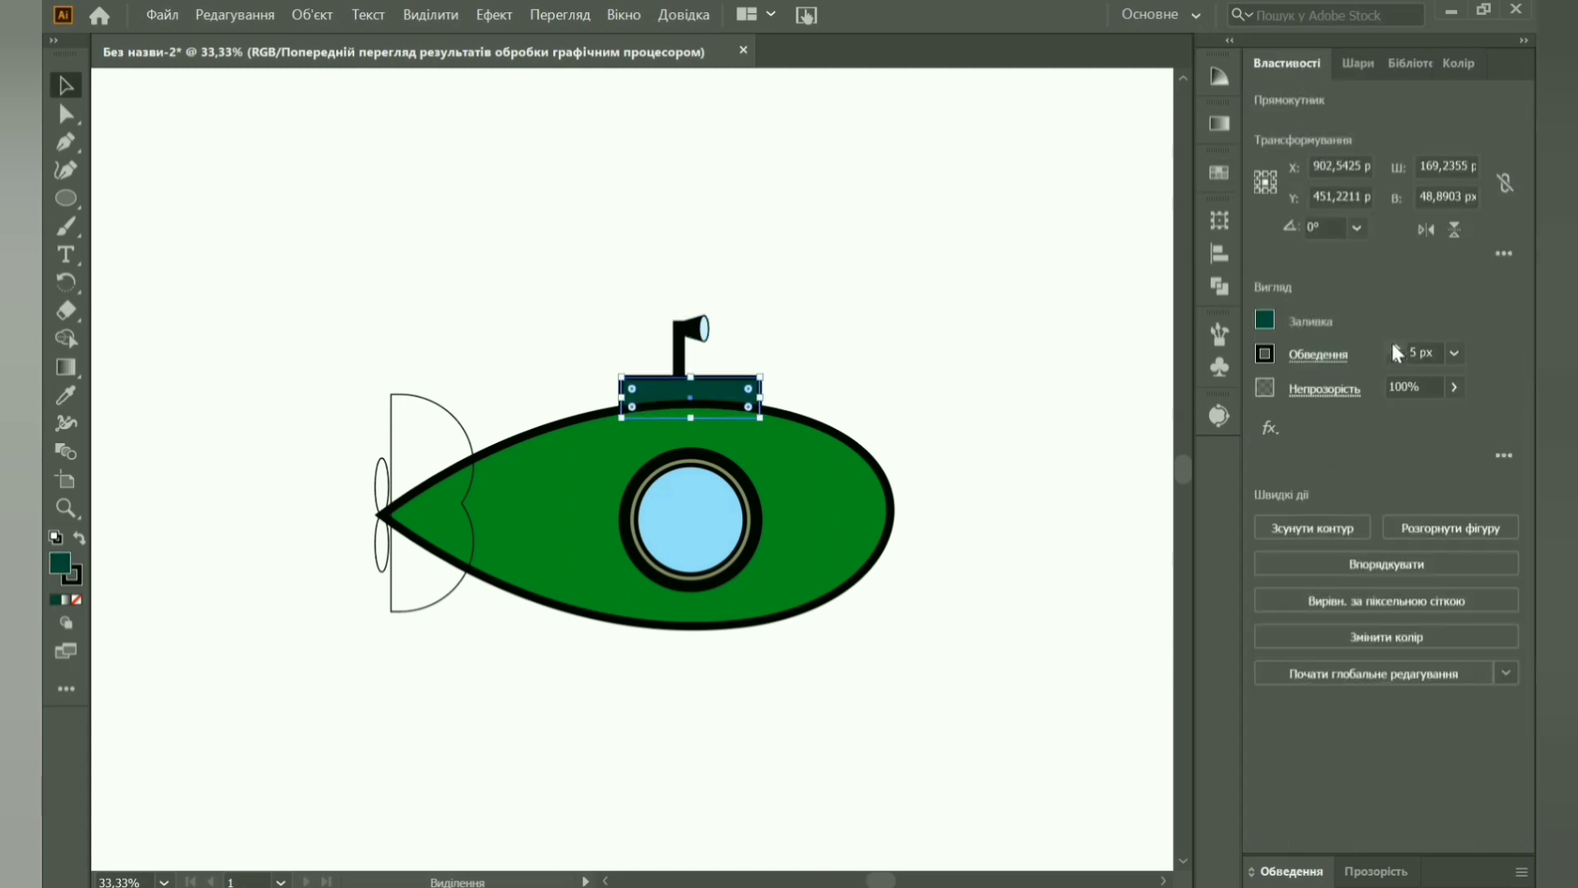
pyautogui.click(946, 361)
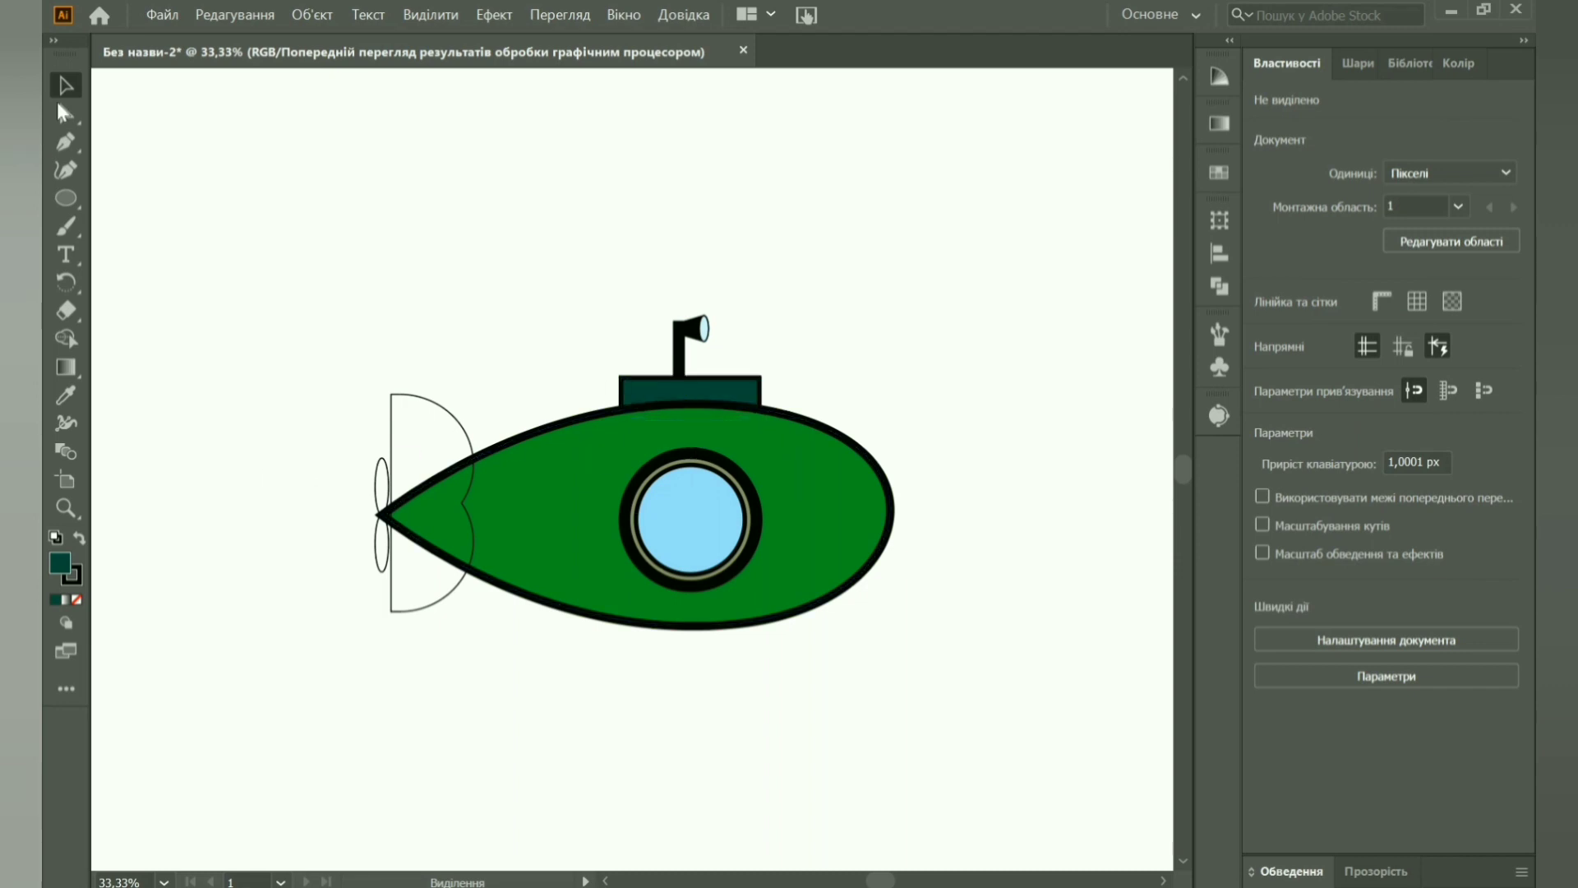
# Round the conning tower's top corners by dragging their live-corner widgets.
pyautogui.press('a')
pyautogui.click(622, 379)
pyautogui.click(690, 395)
pyautogui.moveTo(746, 393); pyautogui.dragTo(719, 403)
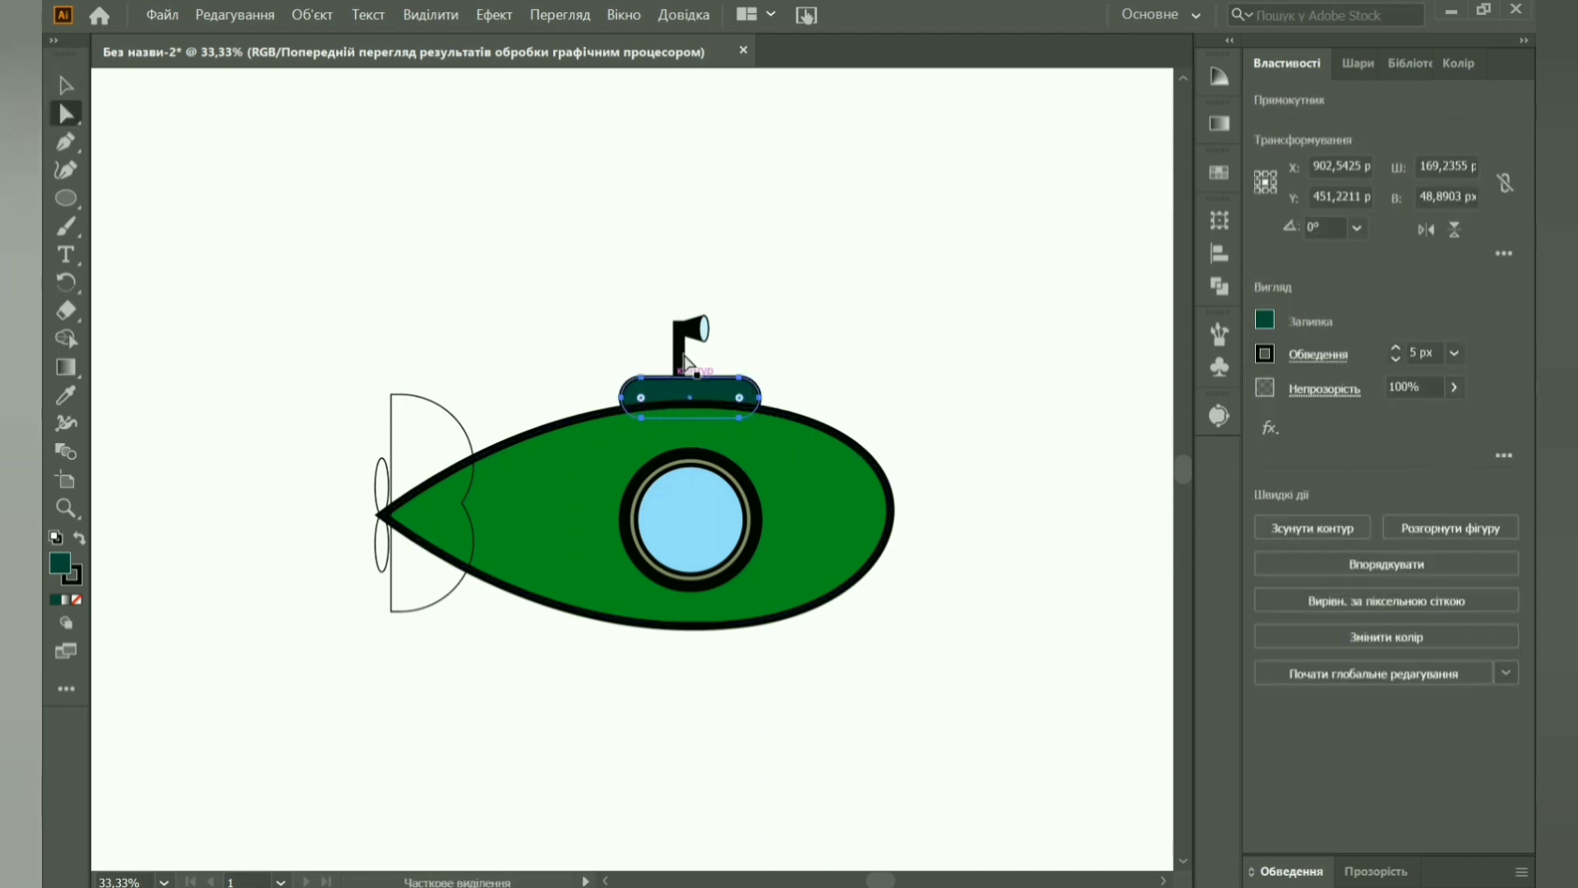
pyautogui.click(687, 337)
pyautogui.click(66, 84)
pyautogui.click(317, 205)
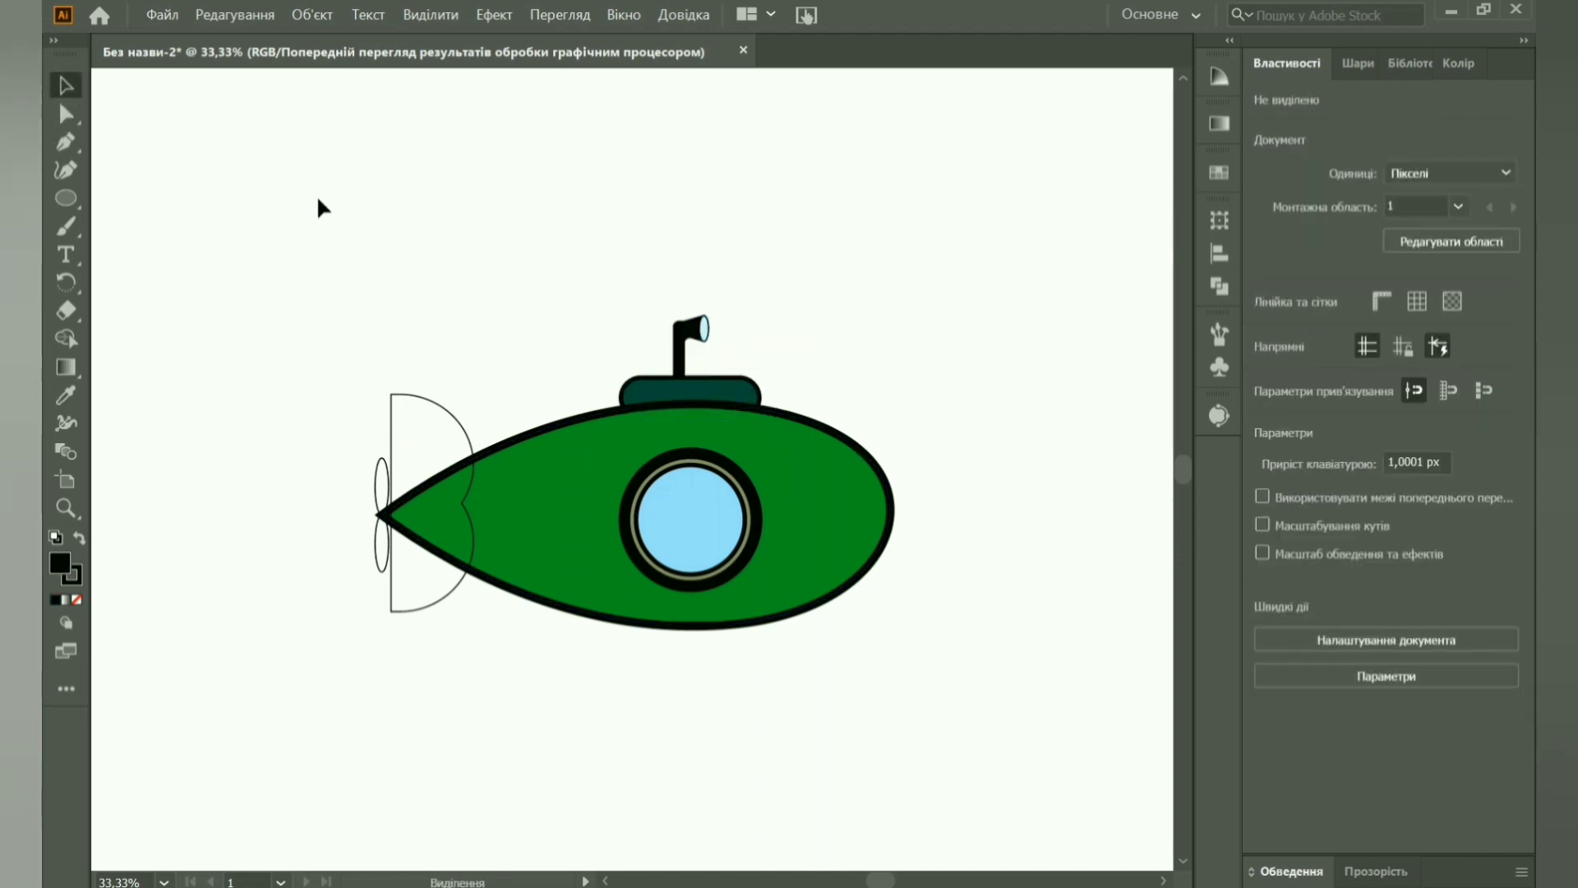
# Copy the hull's green fill and black outline onto the tail fin and place it behind the hull.
pyautogui.click(392, 428)
pyautogui.press('i')
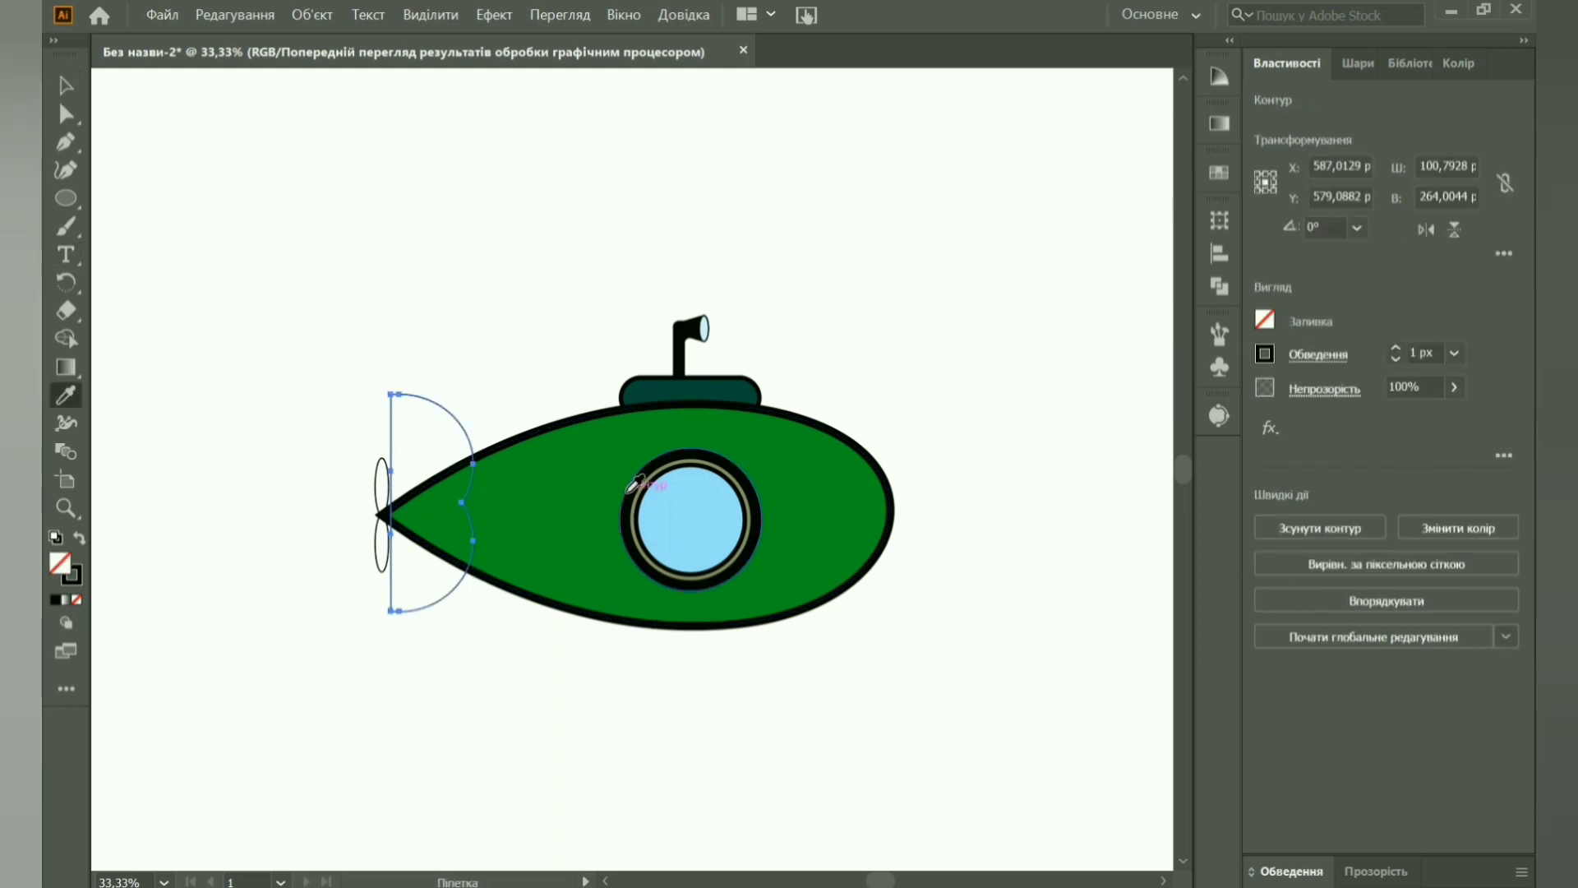
pyautogui.click(526, 509)
pyautogui.click(1358, 63)
pyautogui.moveTo(1386, 272); pyautogui.dragTo(1398, 309)
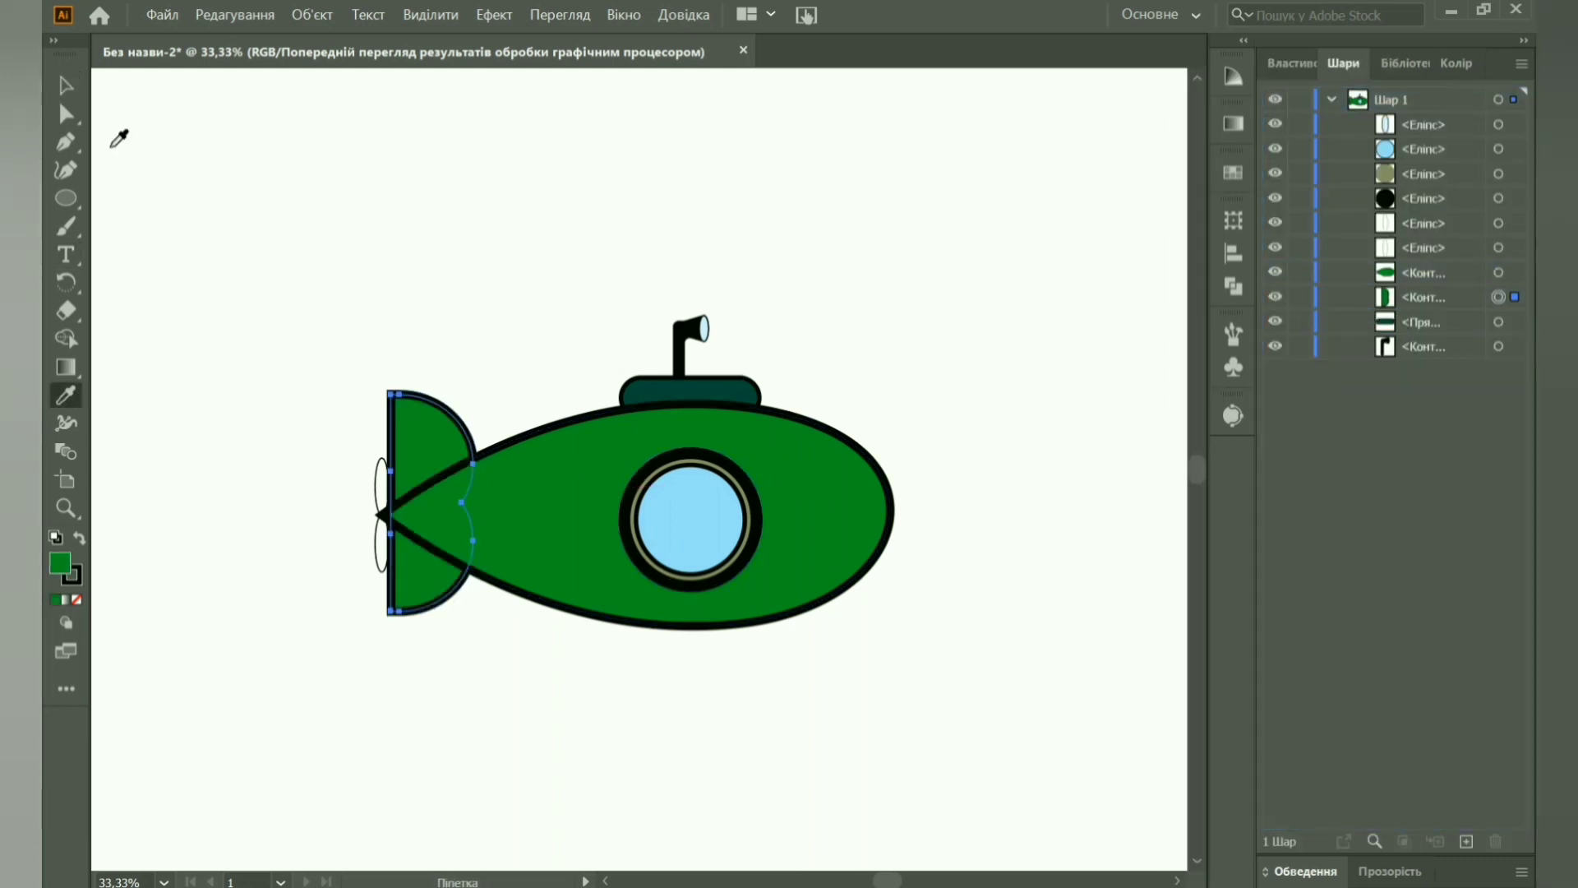
# Group the two propeller blades and fill them lavender-grey.
pyautogui.click(66, 85)
pyautogui.click(382, 485)
pyautogui.keyDown('shift'); pyautogui.click(377, 546); pyautogui.keyUp('shift')
pyautogui.hotkey('ctrl', 'g')
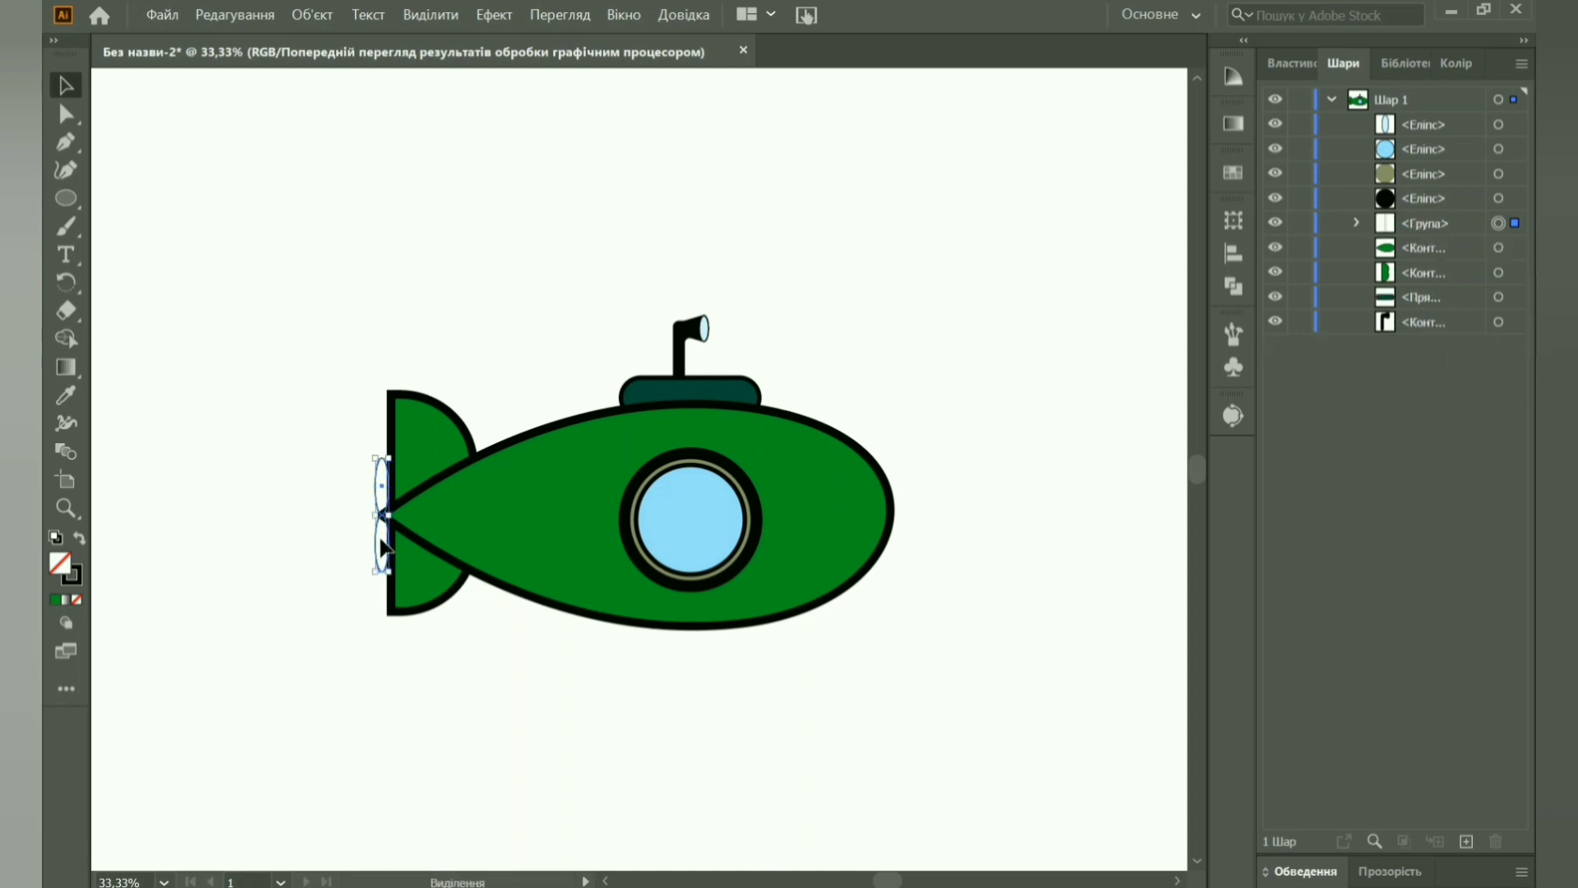
pyautogui.click(1233, 76)
pyautogui.click(1147, 201)
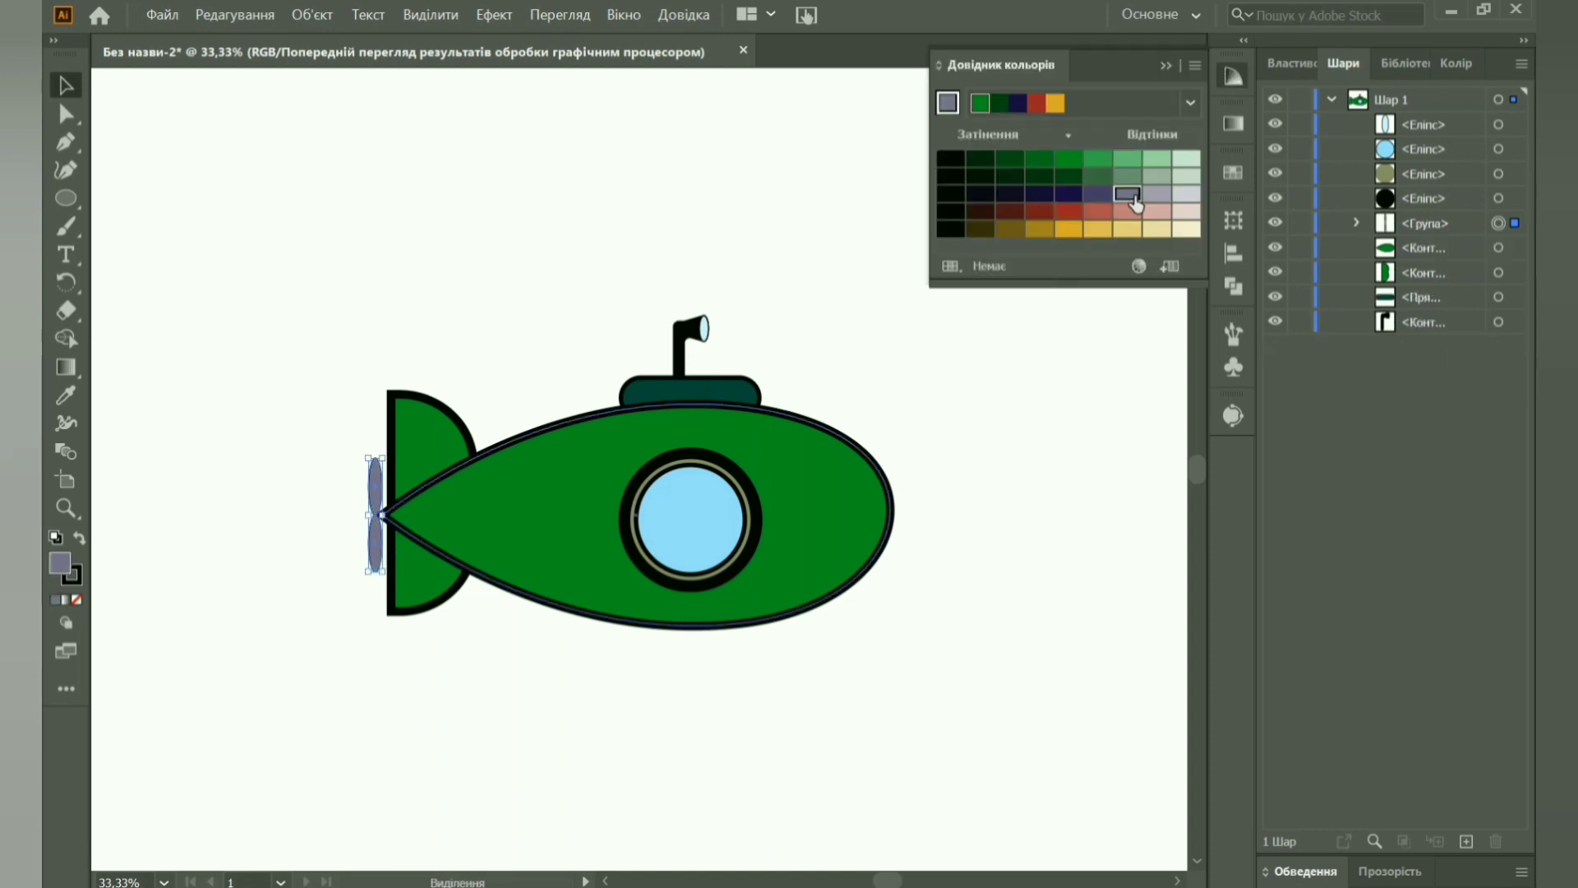
pyautogui.click(1233, 76)
pyautogui.click(1284, 66)
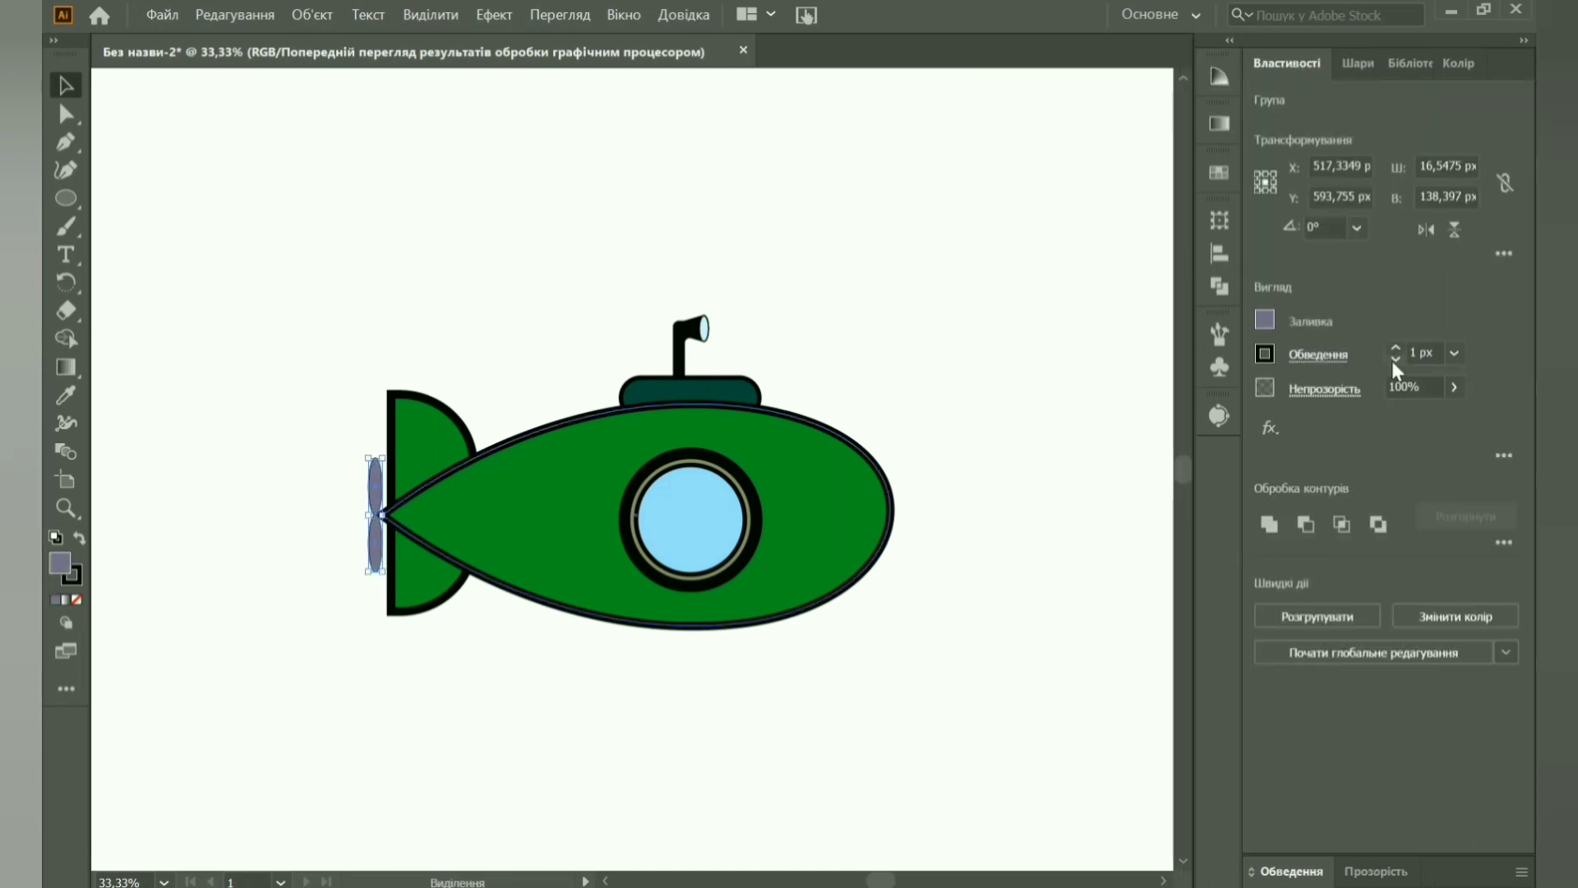
pyautogui.click(264, 186)
# Draw two vertical Pen lines across the hull, either side of the porthole.
pyautogui.click(66, 142)
pyautogui.click(194, 222)
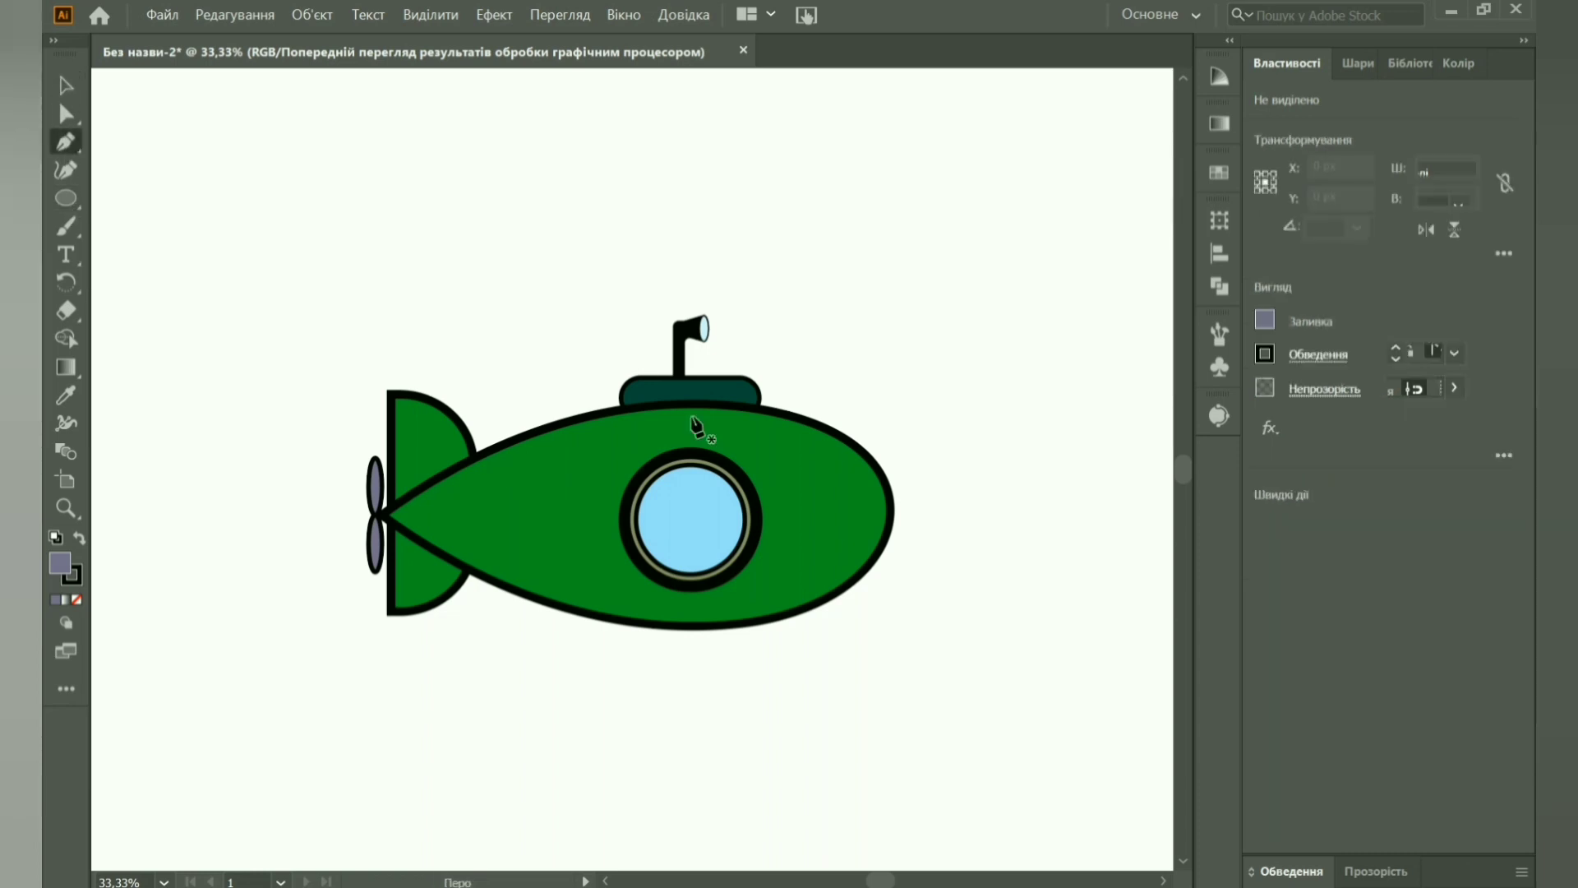
pyautogui.click(773, 409)
pyautogui.click(773, 618)
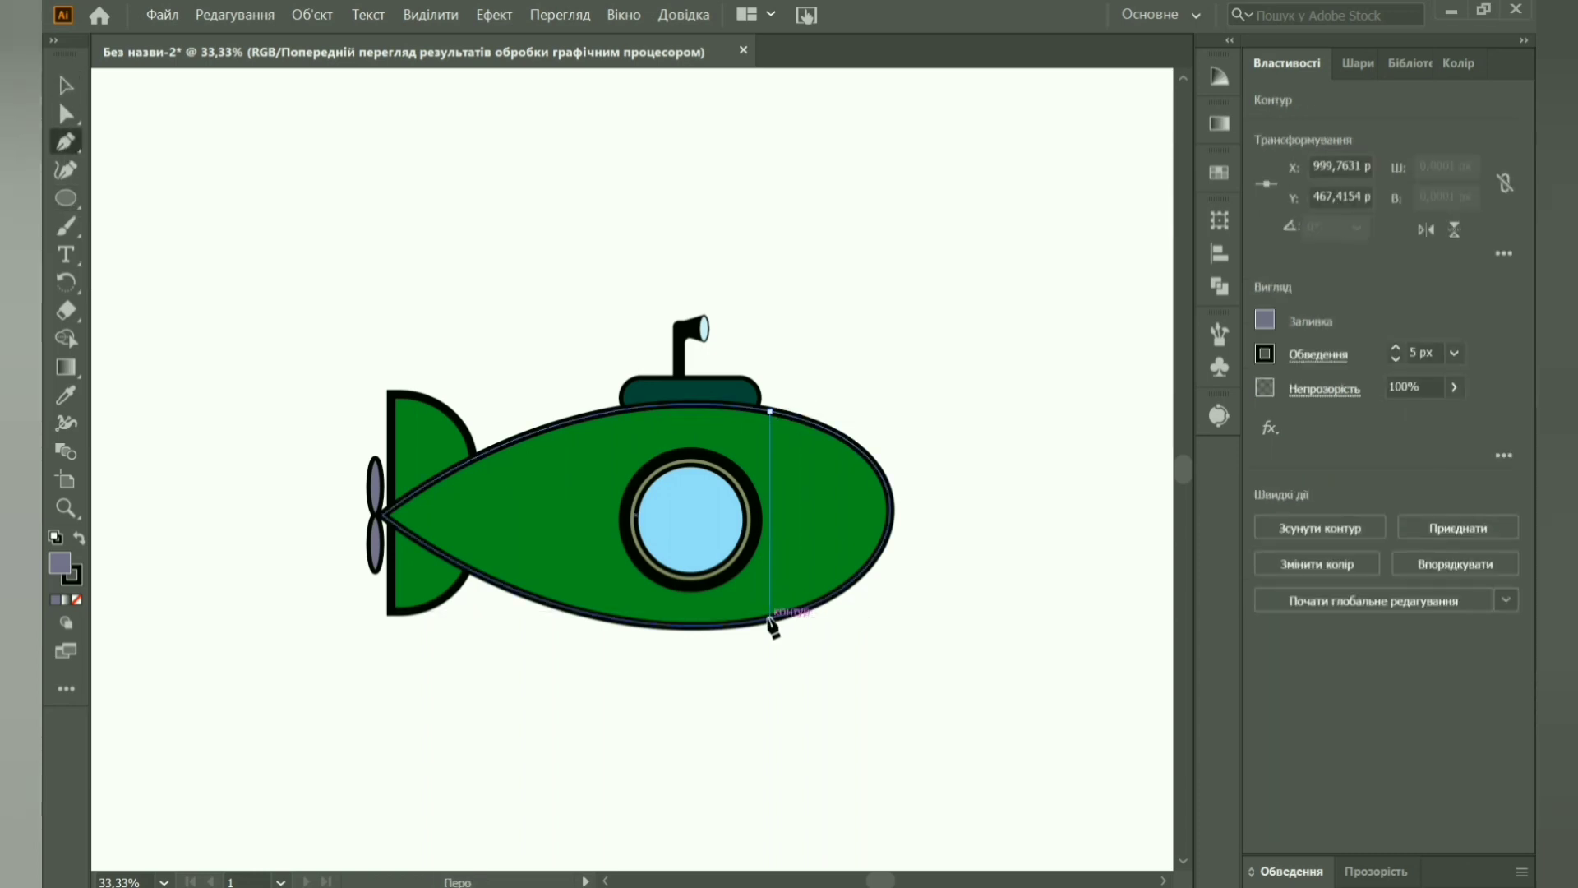
pyautogui.click(66, 89)
pyautogui.click(66, 142)
pyautogui.click(601, 413)
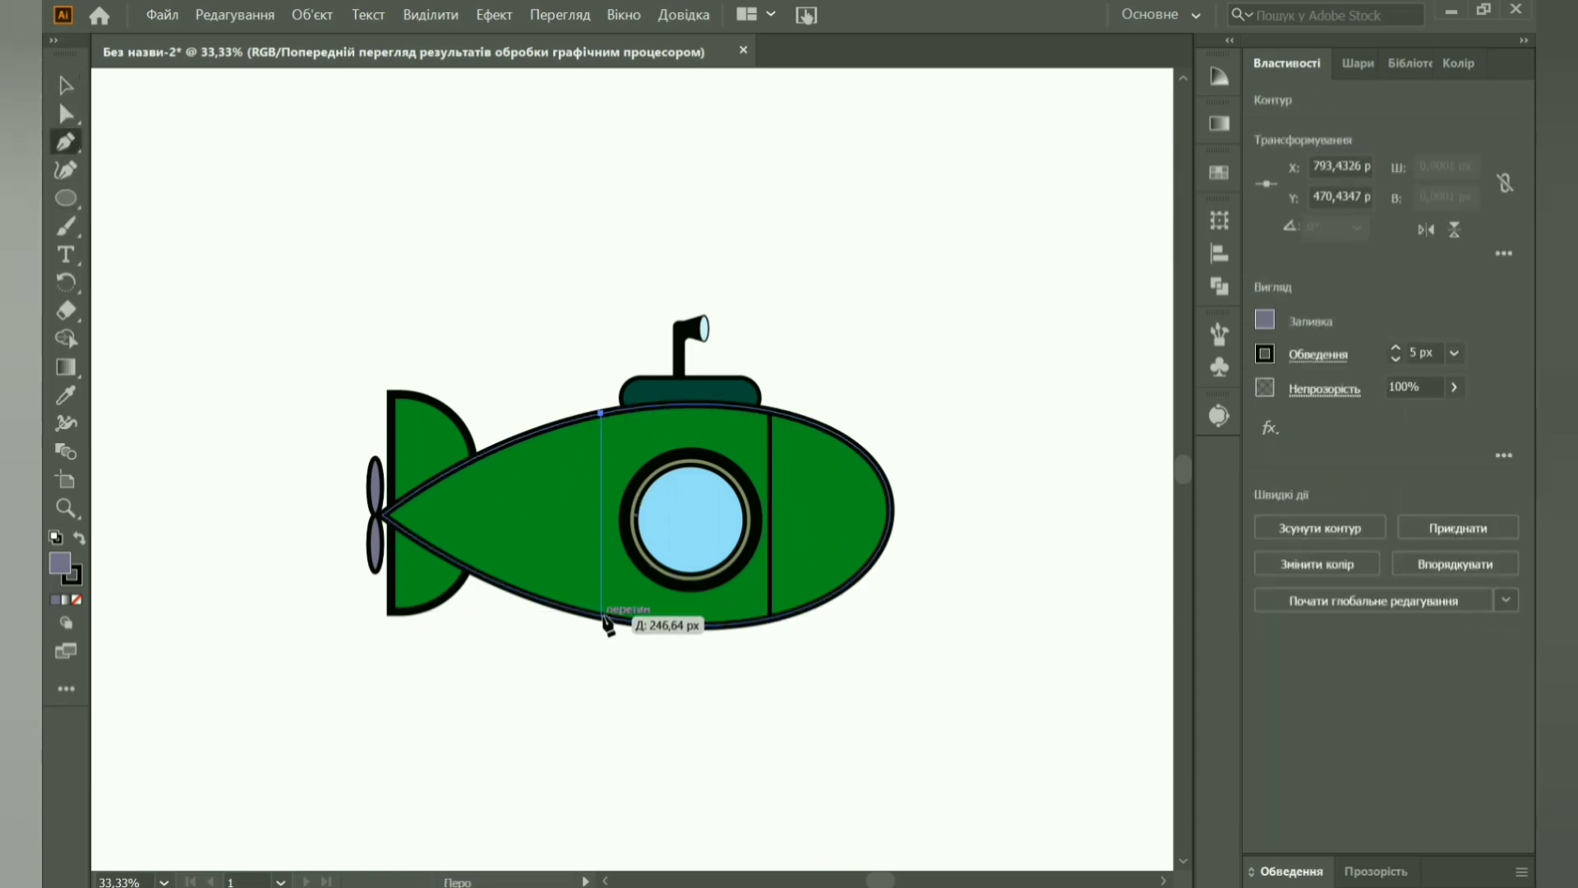
pyautogui.click(601, 615)
pyautogui.click(70, 85)
# Draw a trial straight line above the submarine.
pyautogui.press('p')
pyautogui.click(396, 208)
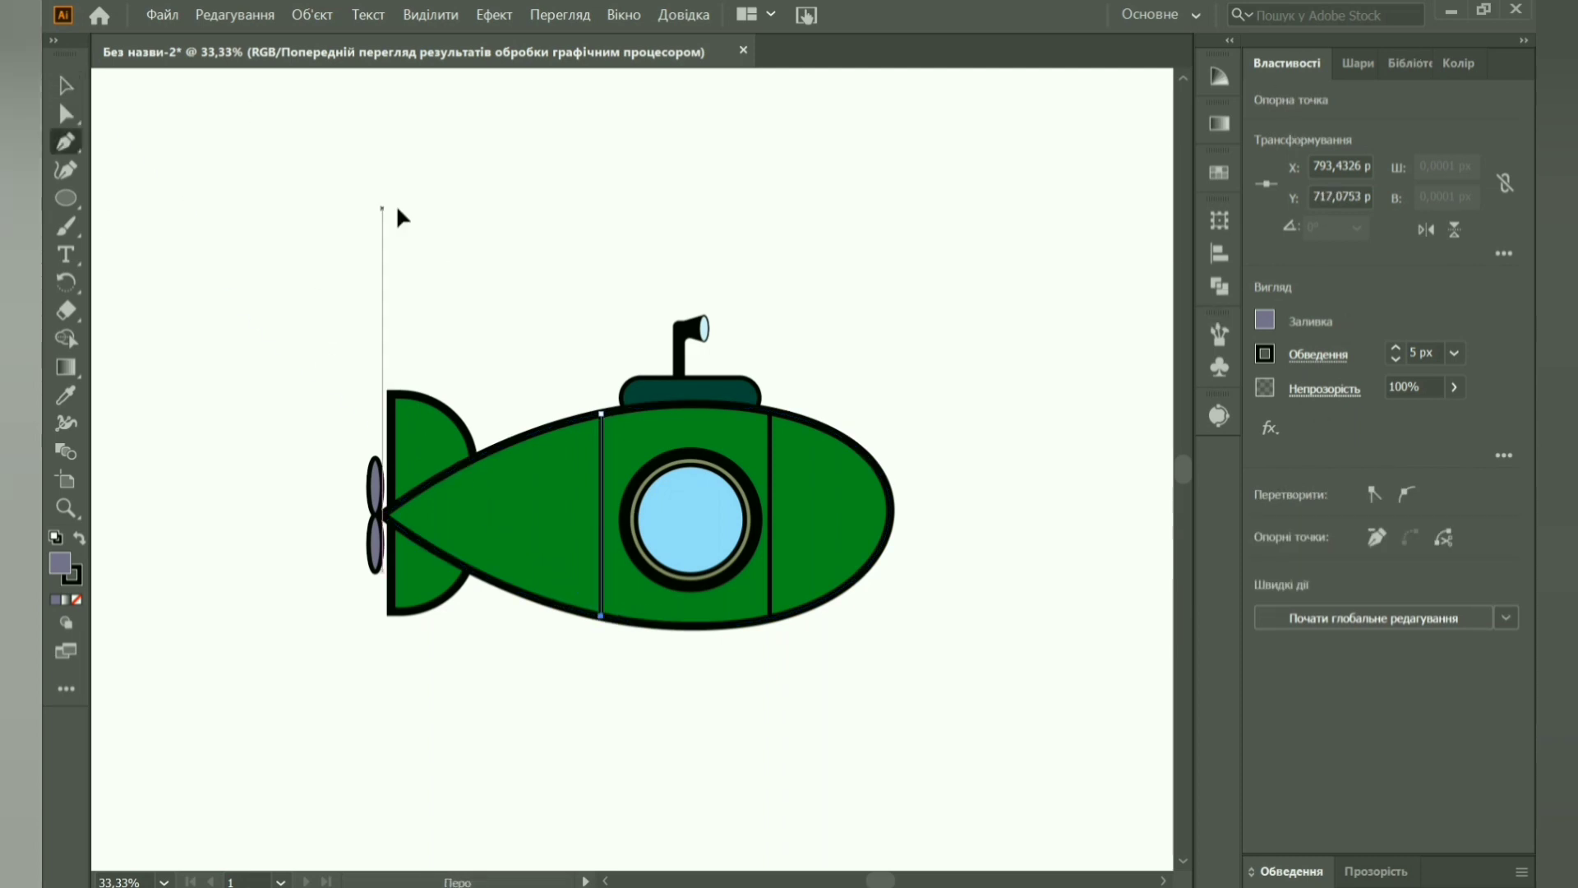
pyautogui.click(700, 208)
# Make the trial line dashed, then undo it.
pyautogui.click(1342, 365)
pyautogui.click(1114, 516)
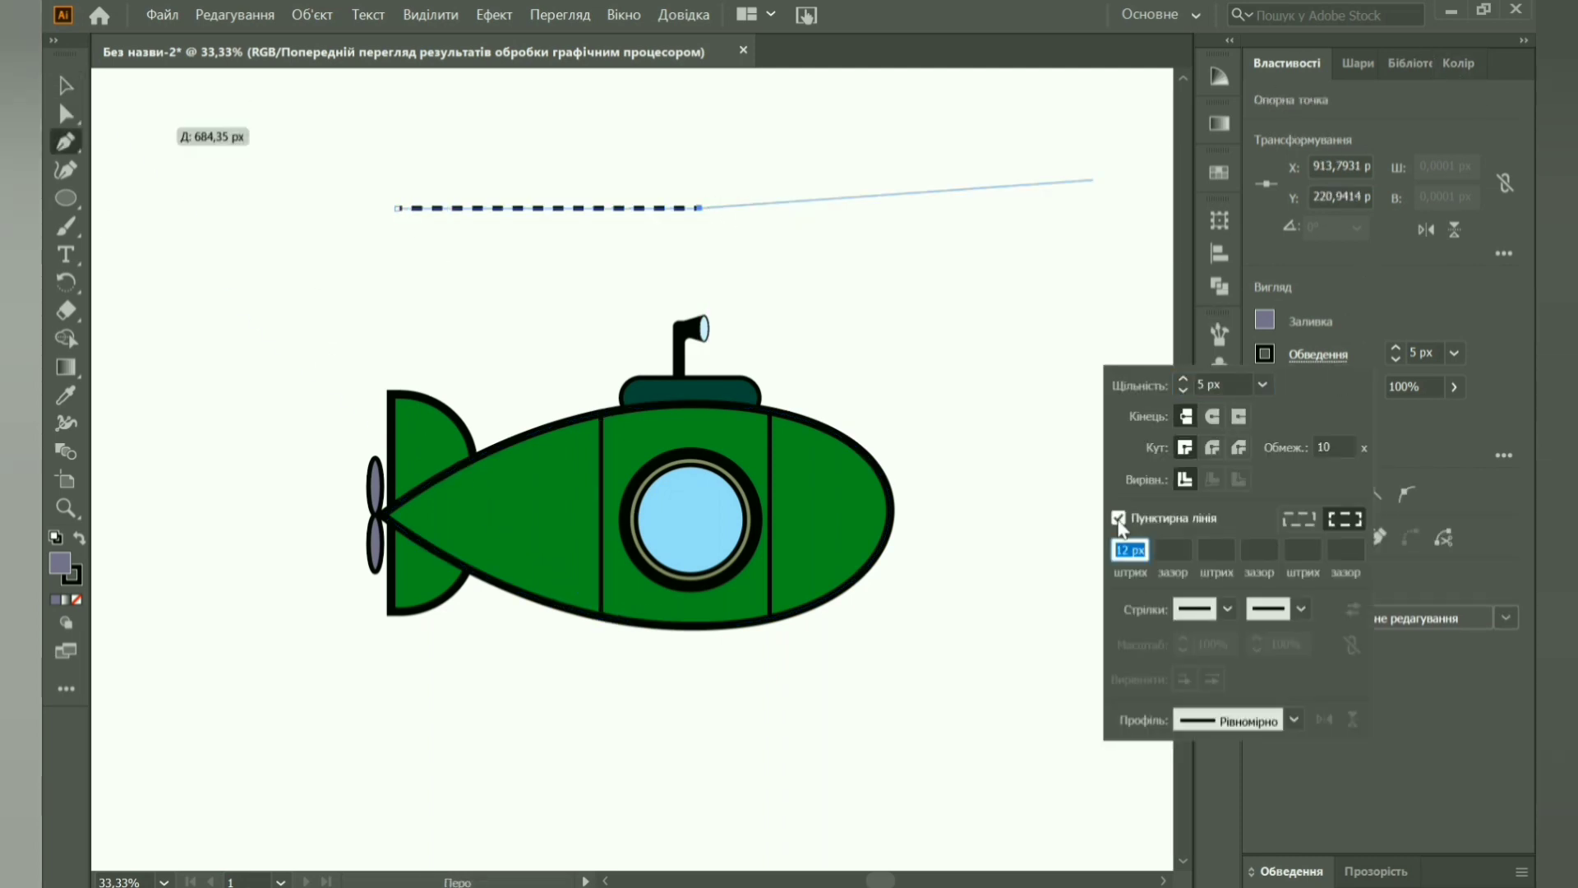
pyautogui.moveTo(396, 153); pyautogui.dragTo(440, 205)
pyautogui.hotkey('ctrl', 'z')
pyautogui.hotkey('ctrl', 'z')
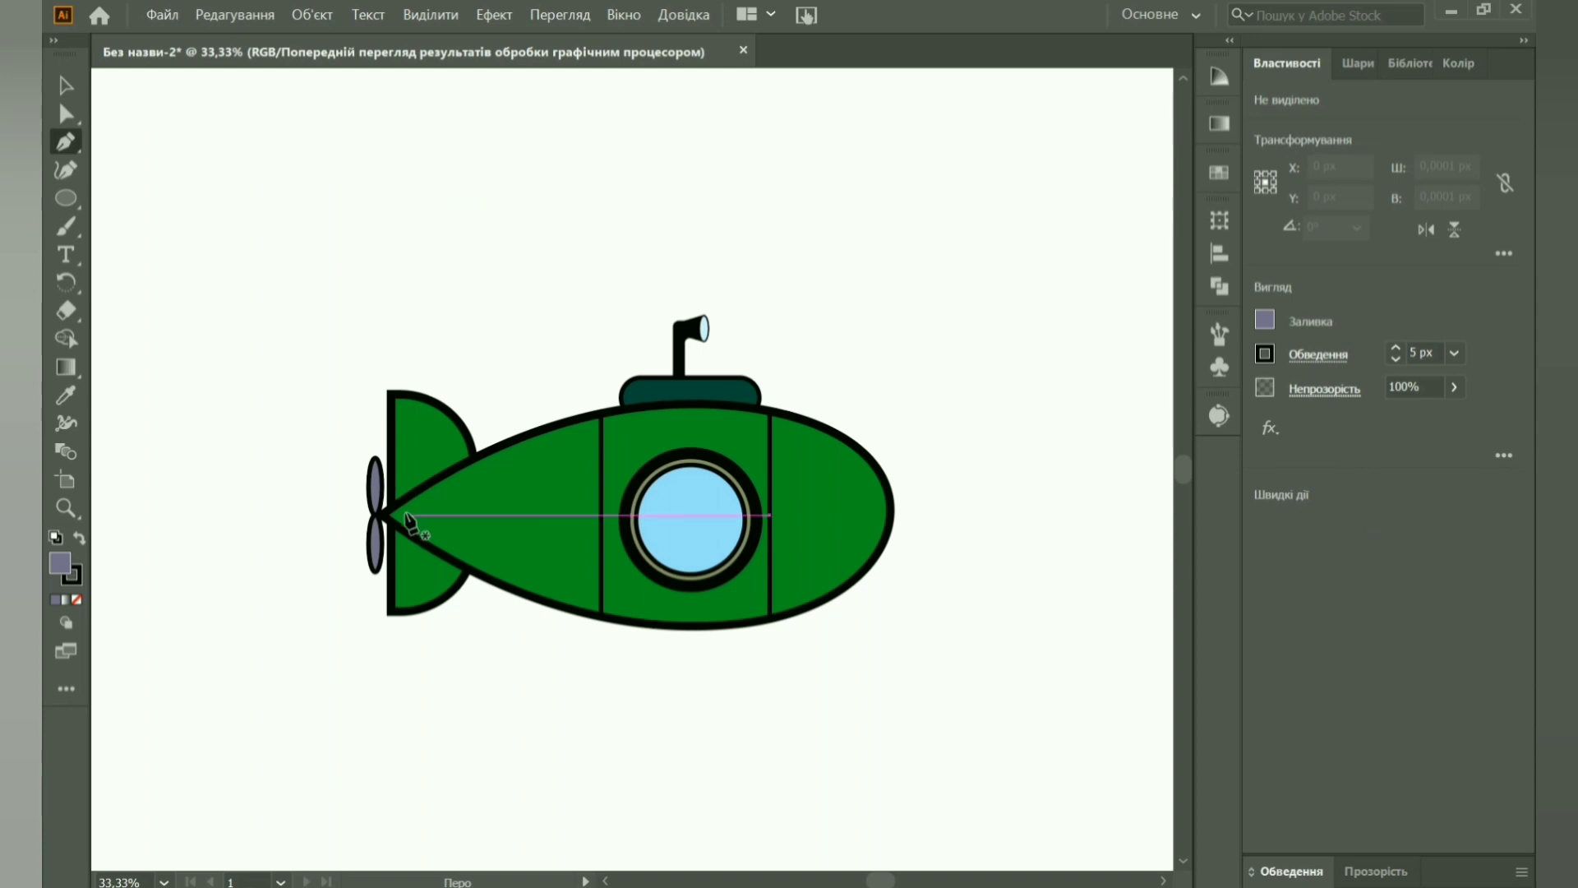
# Draw an unfilled curved path inside the upper tail fin.
pyautogui.click(409, 410)
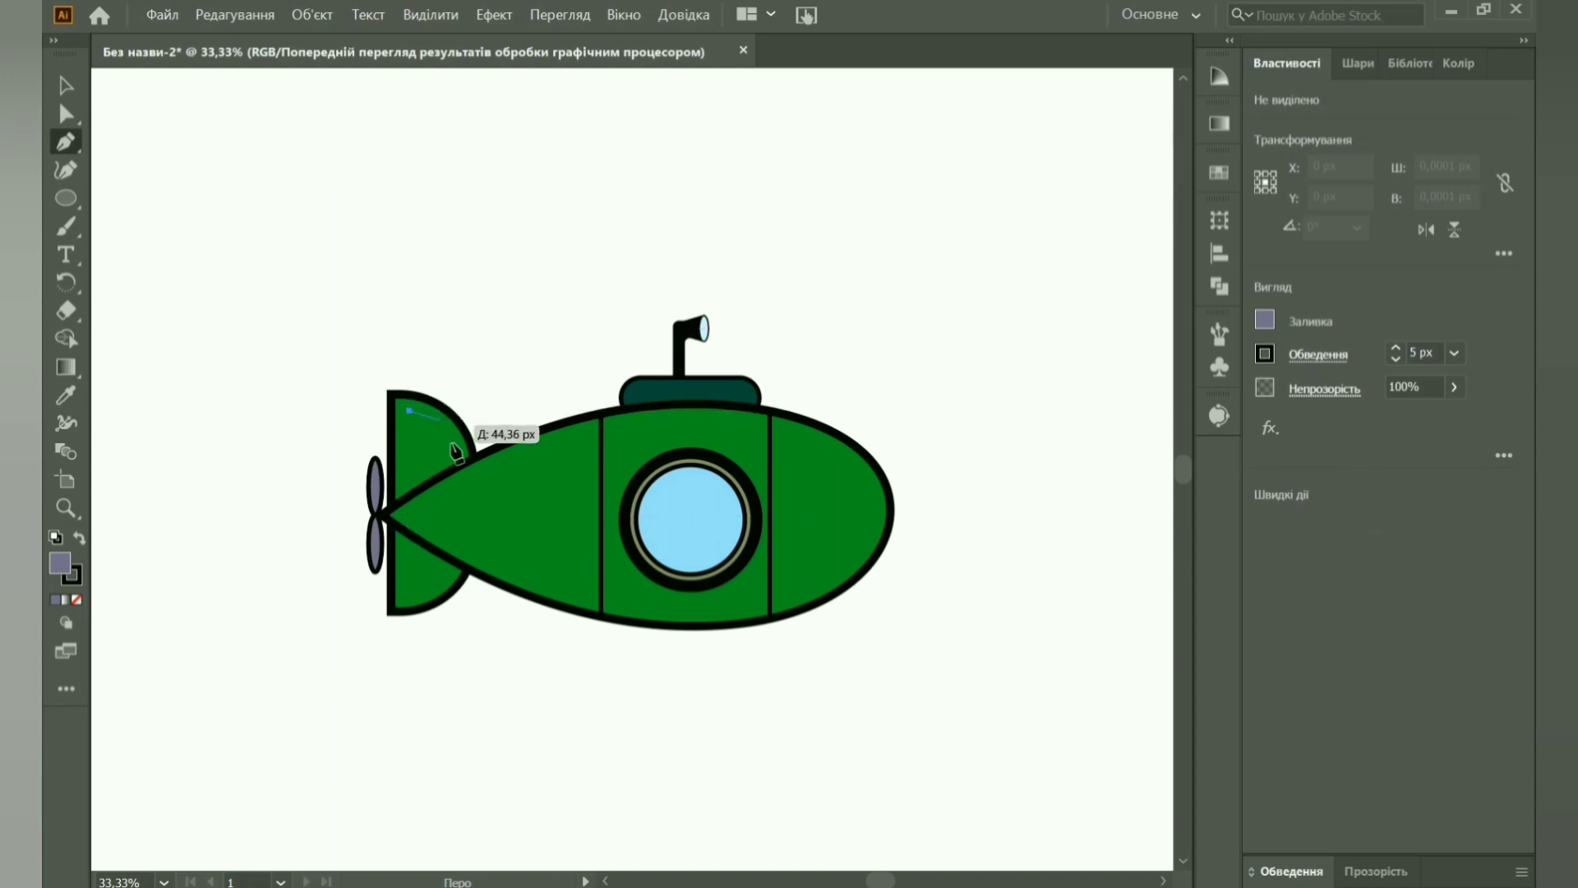
pyautogui.moveTo(454, 451); pyautogui.dragTo(458, 490)
pyautogui.click(409, 480)
pyautogui.click(76, 600)
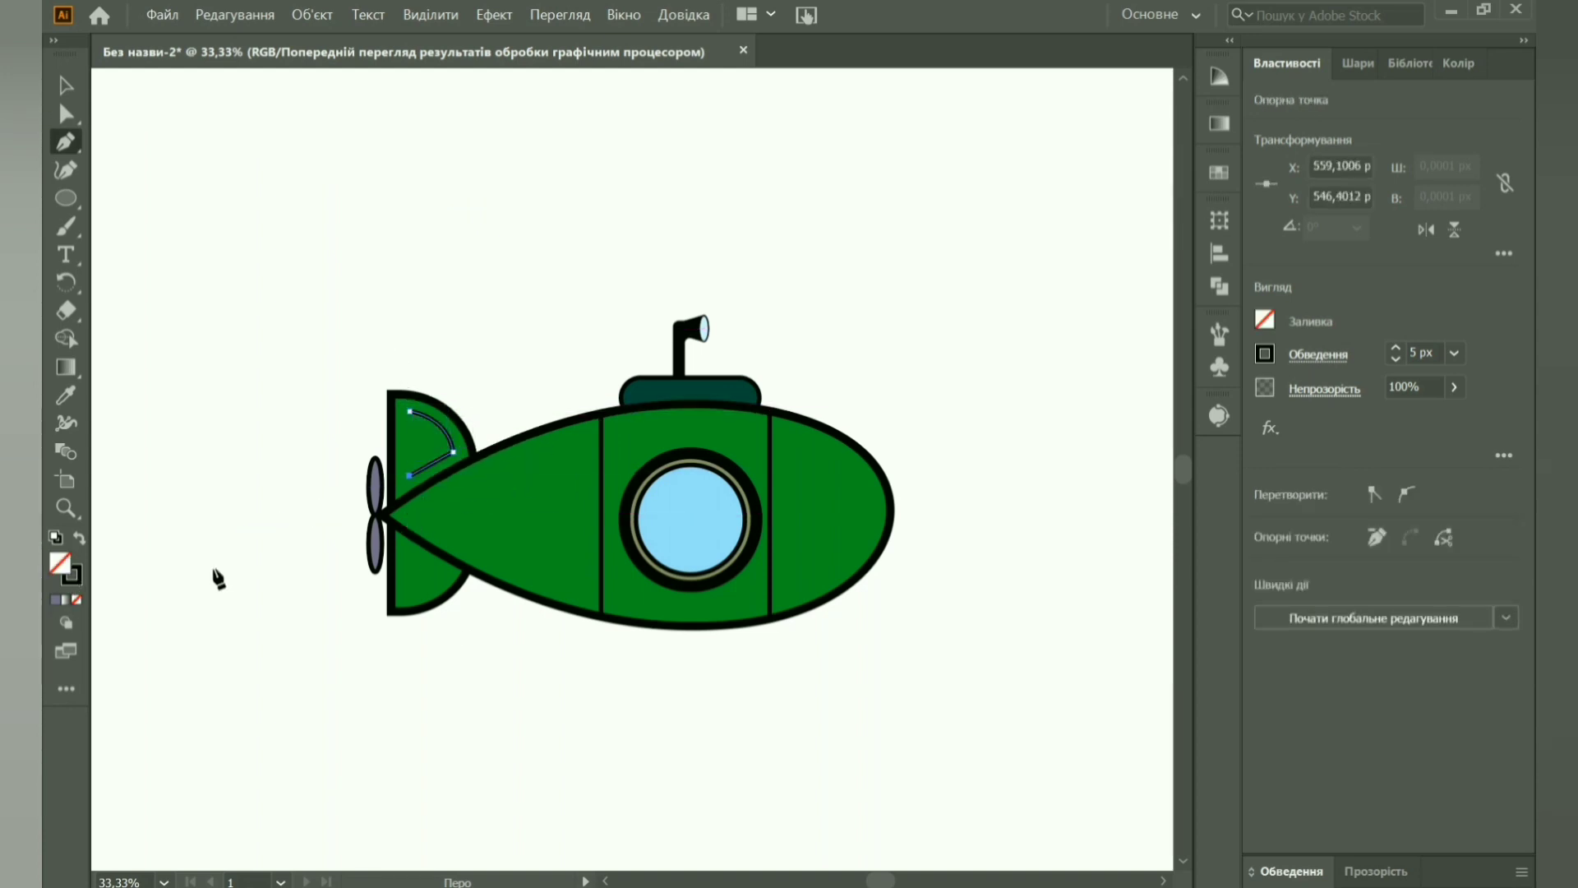
# Give the fin curve a 10 px dashed stroke with round caps and round joins.
pyautogui.click(1314, 355)
pyautogui.click(1120, 518)
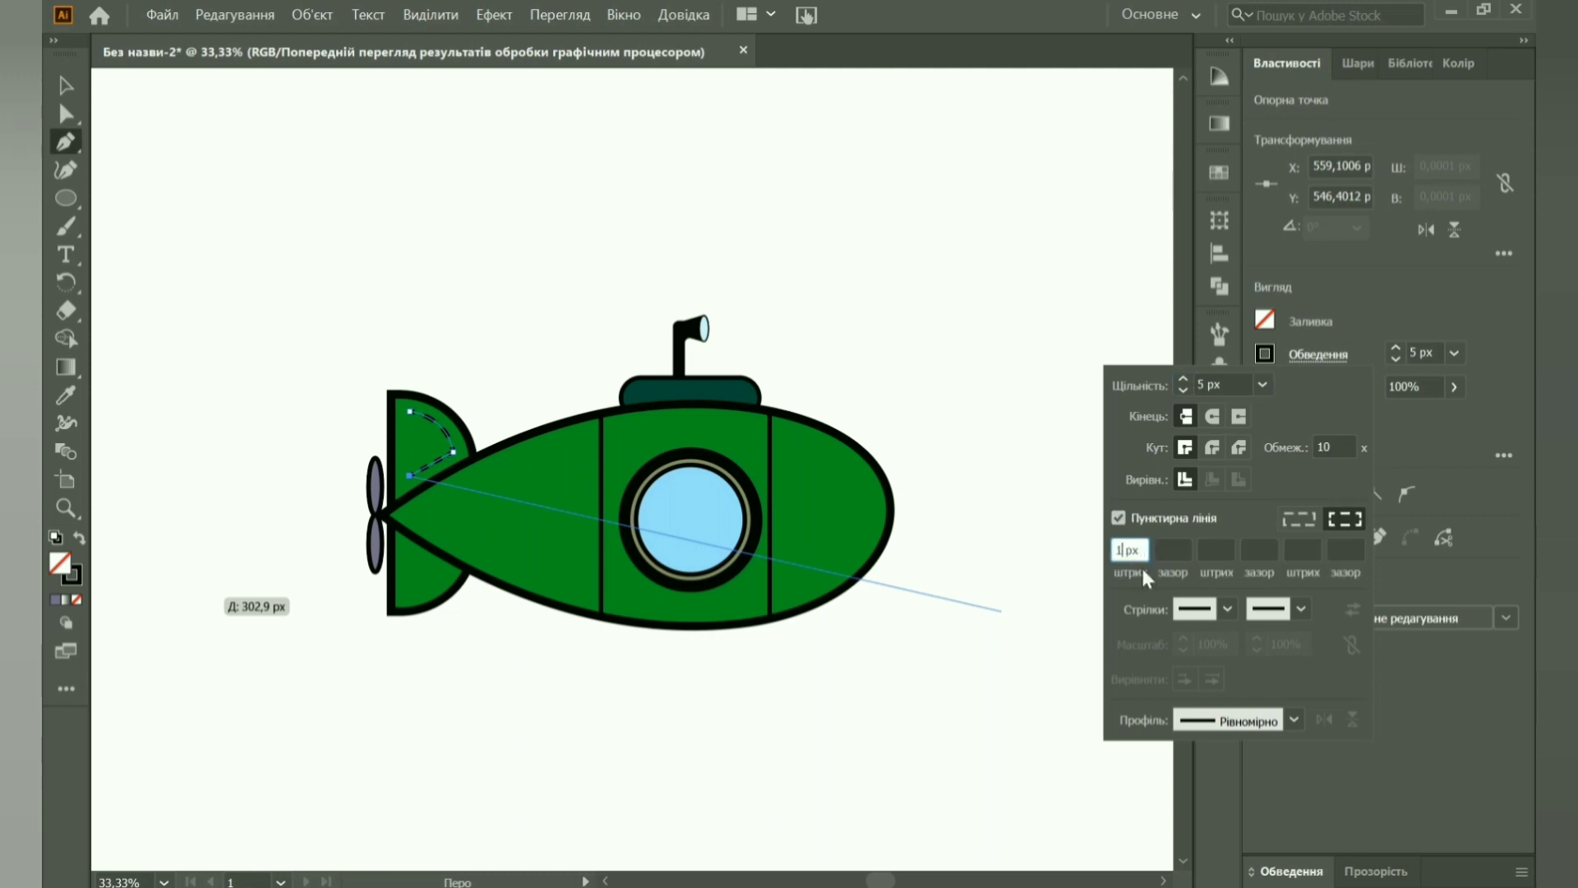
pyautogui.press('Return')
pyautogui.click(65, 84)
pyautogui.click(204, 176)
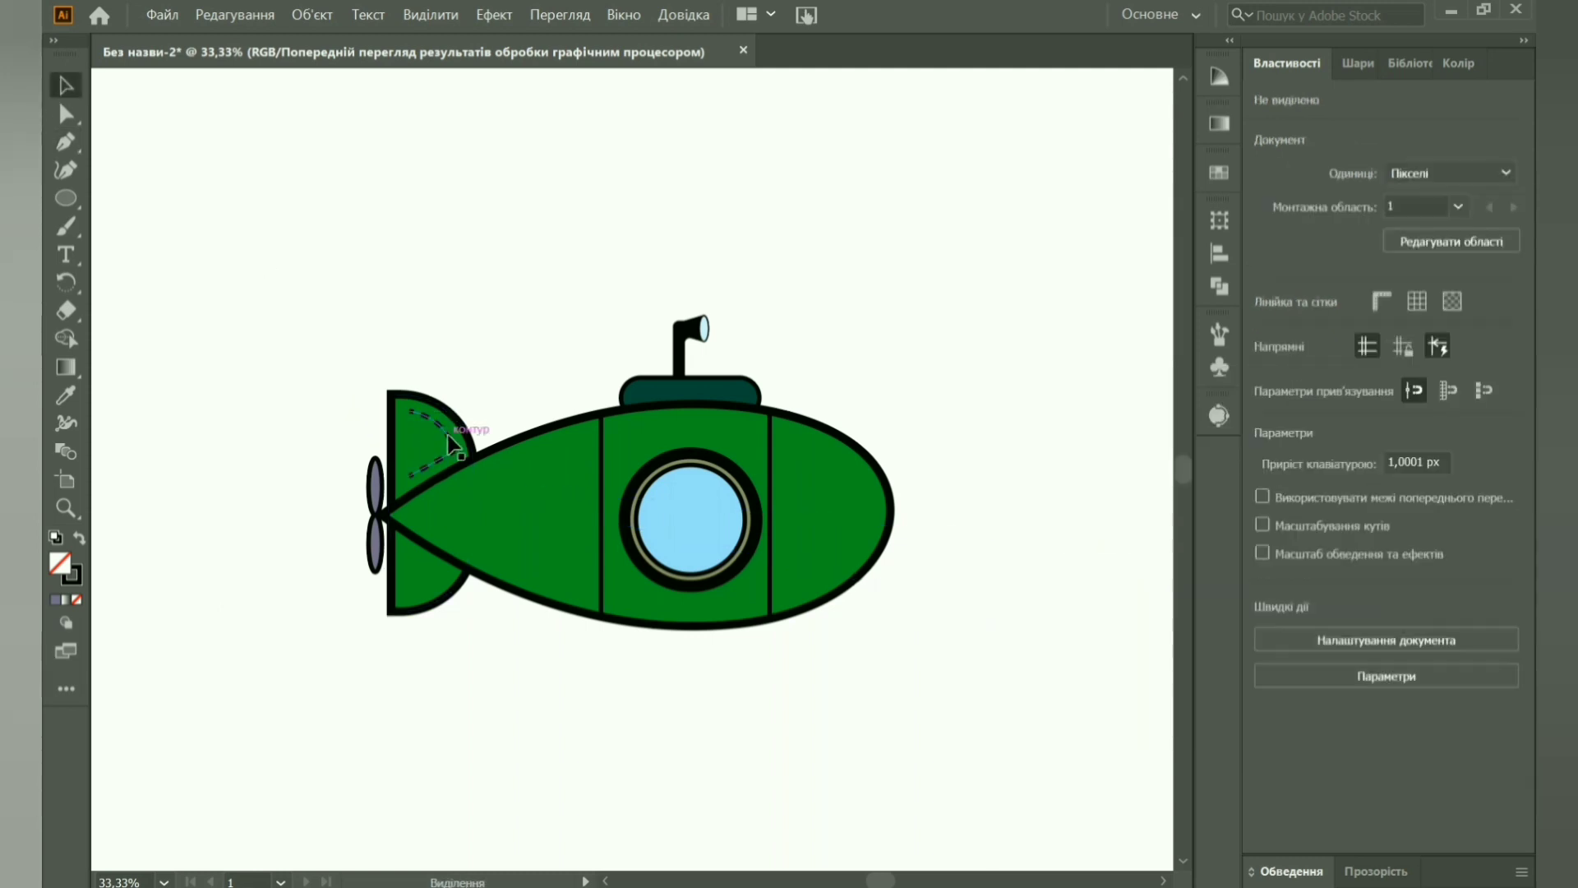
pyautogui.click(434, 424)
pyautogui.click(1319, 354)
pyautogui.click(1299, 519)
pyautogui.click(1213, 416)
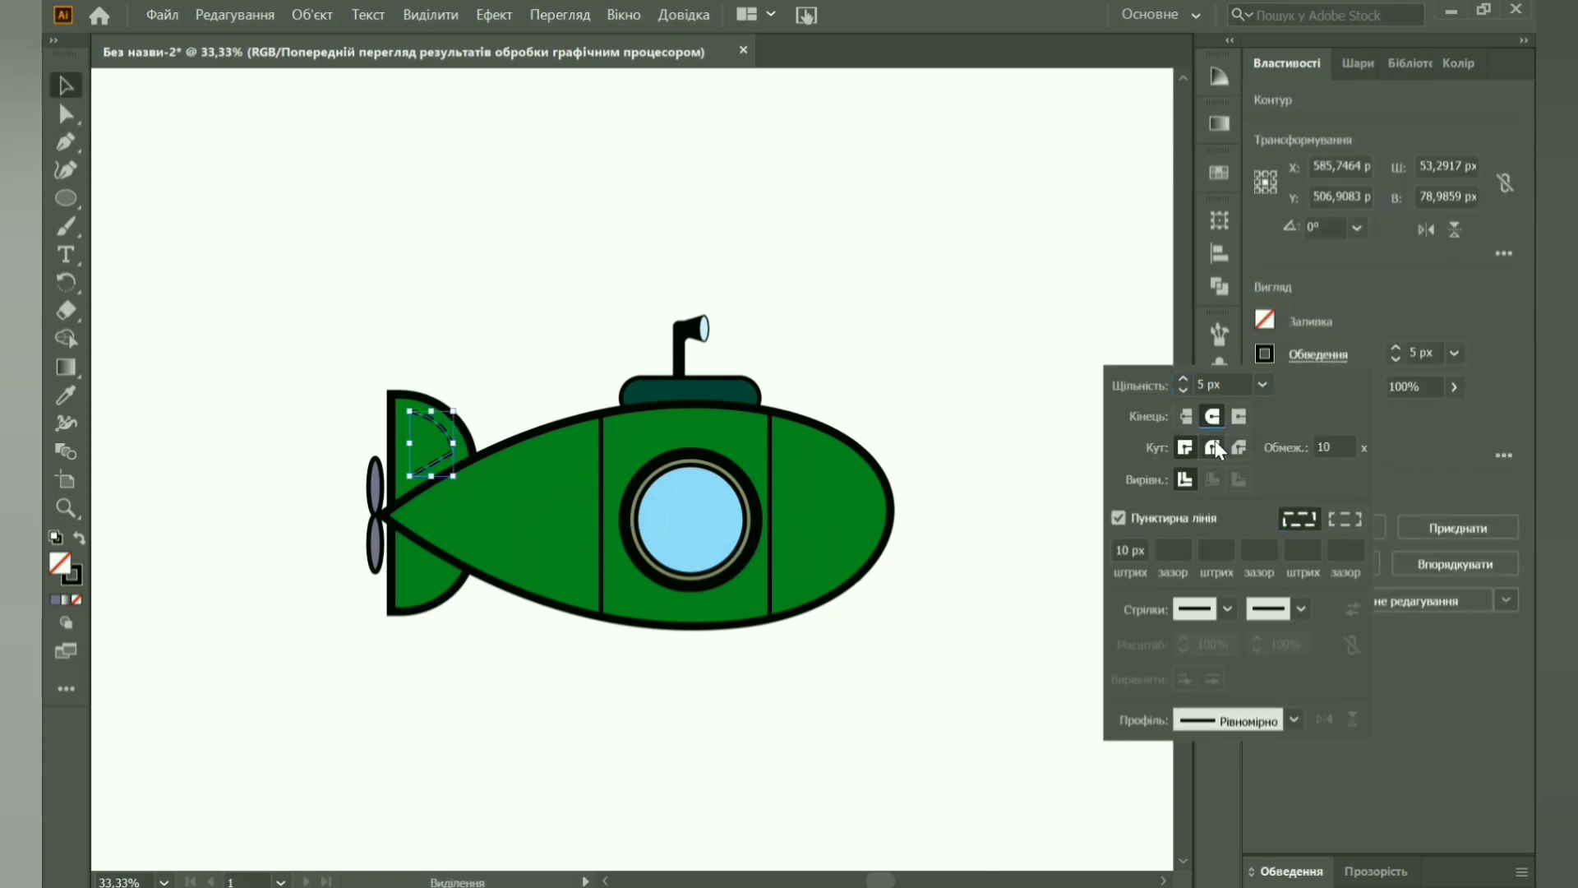
# Make a horizontally mirrored copy of the dashed fin curve, then delete the misplaced copy.
pyautogui.rightClick(450, 455)
pyautogui.moveTo(623, 754)
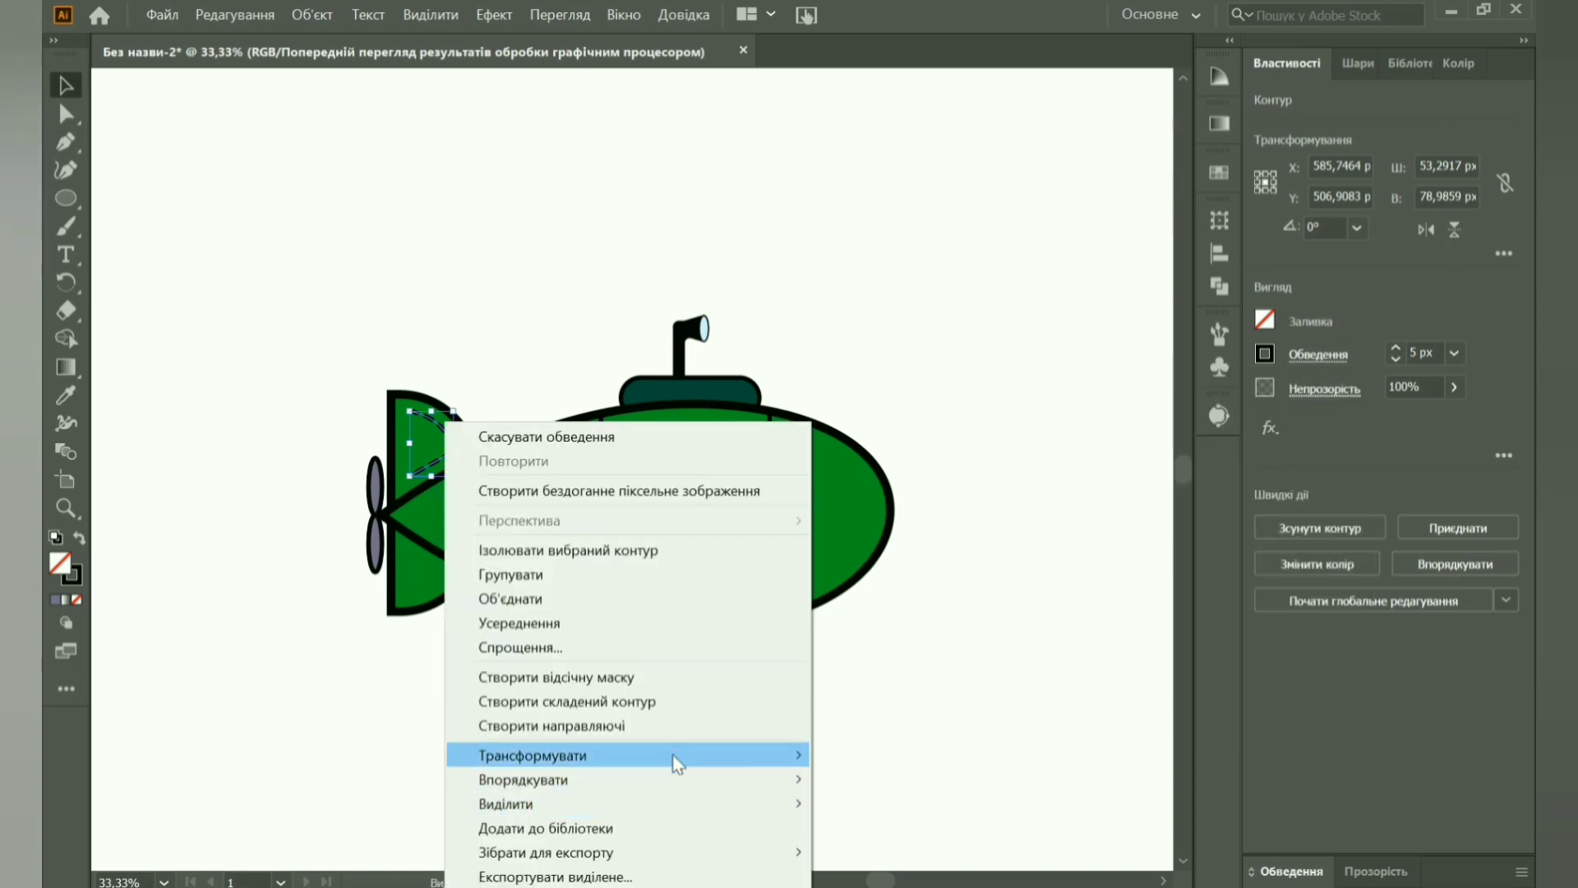
pyautogui.click(911, 641)
pyautogui.click(604, 327)
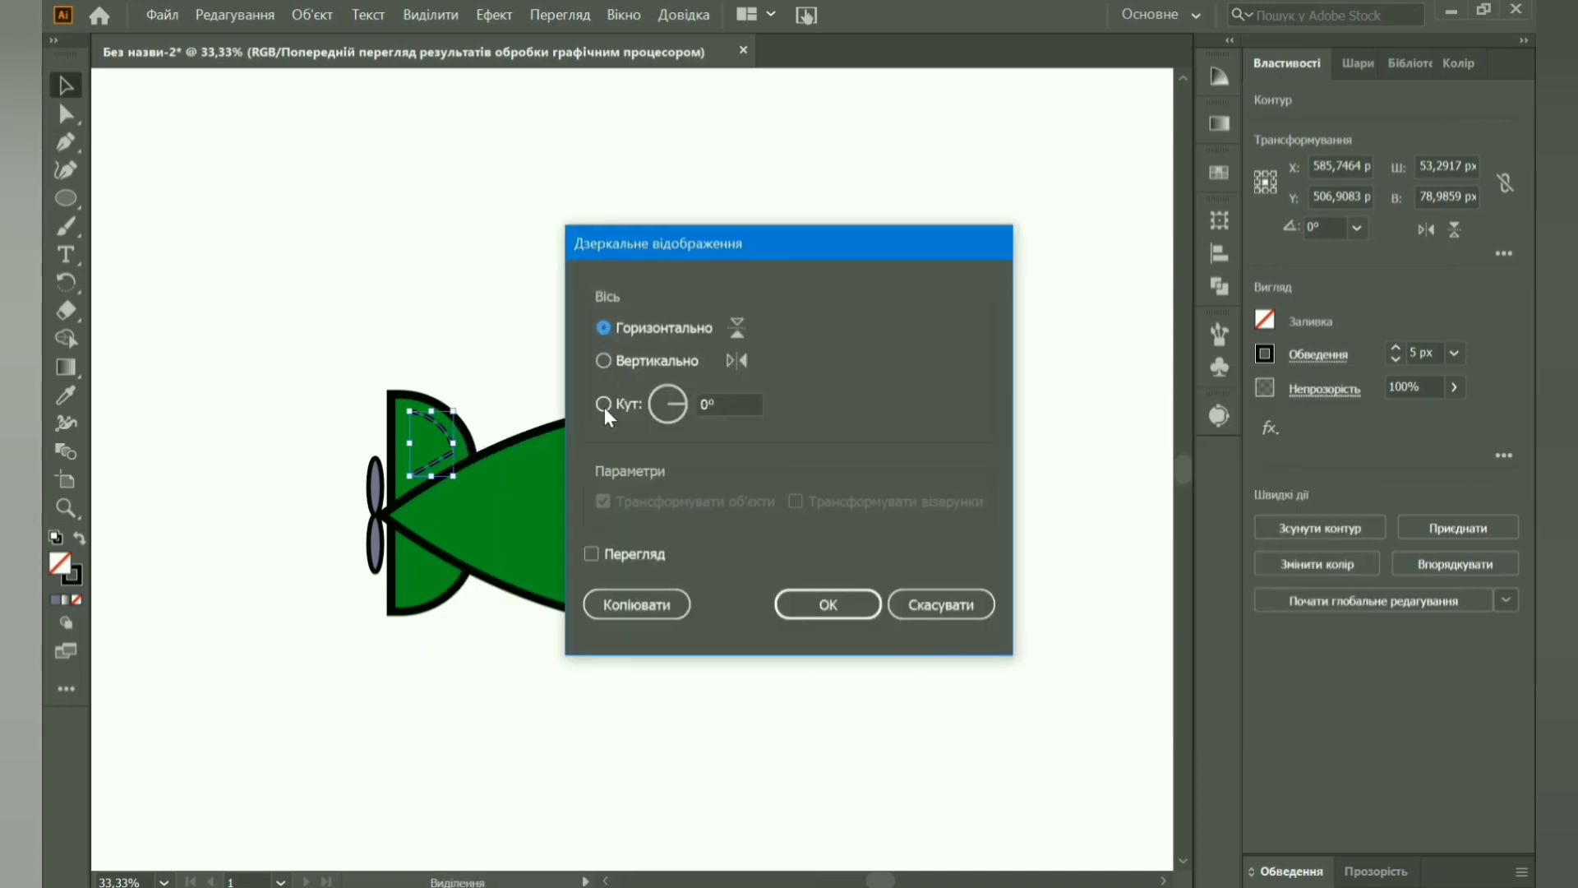
pyautogui.click(705, 404)
pyautogui.click(637, 605)
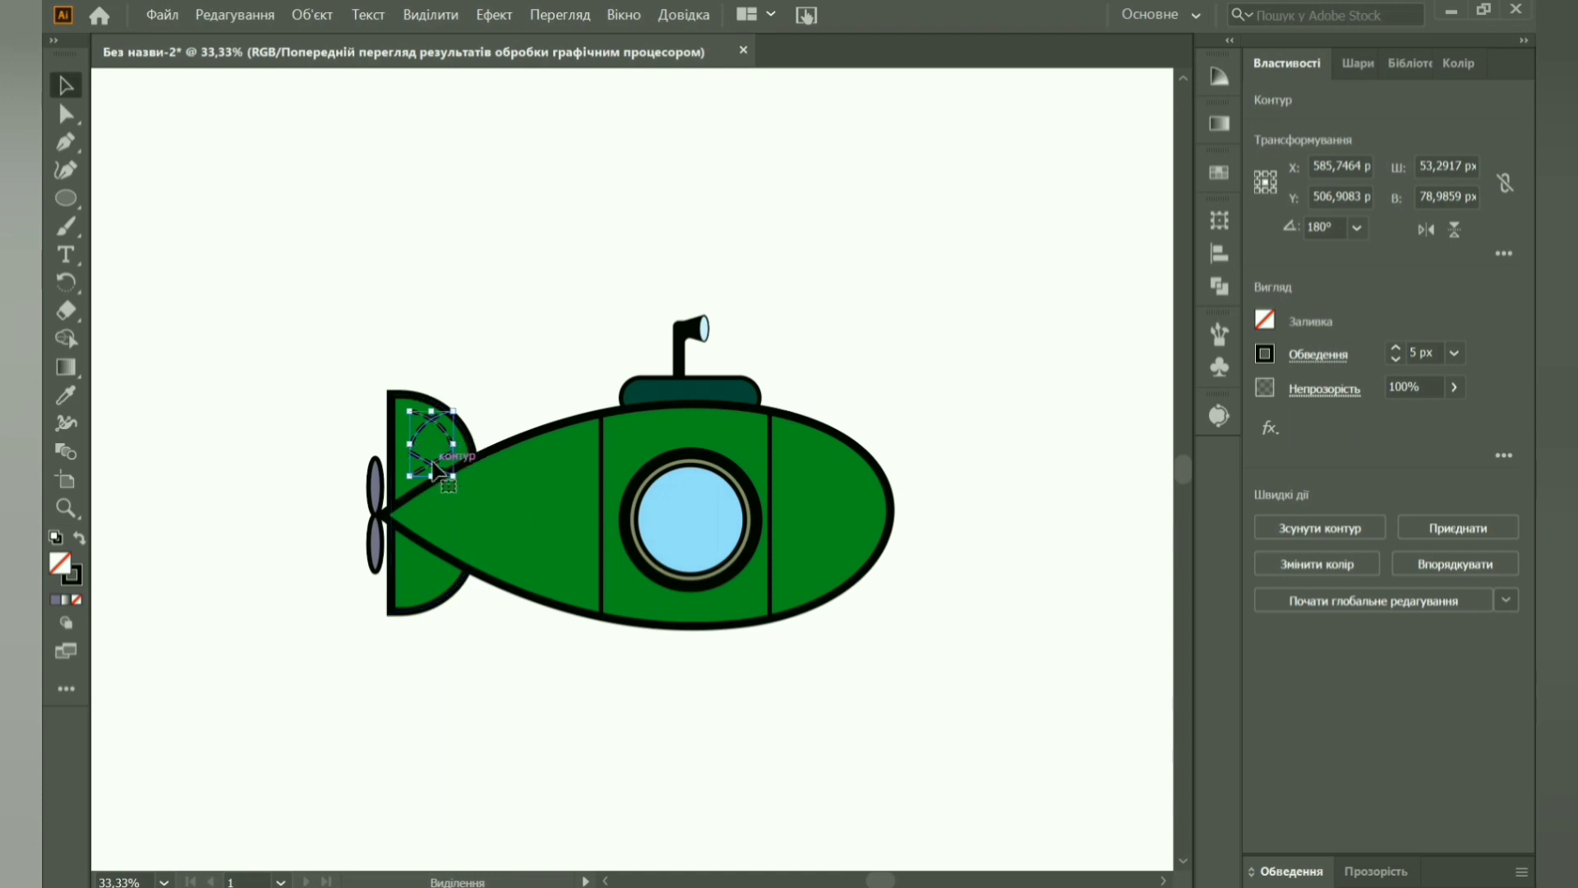
pyautogui.moveTo(426, 475); pyautogui.dragTo(506, 739)
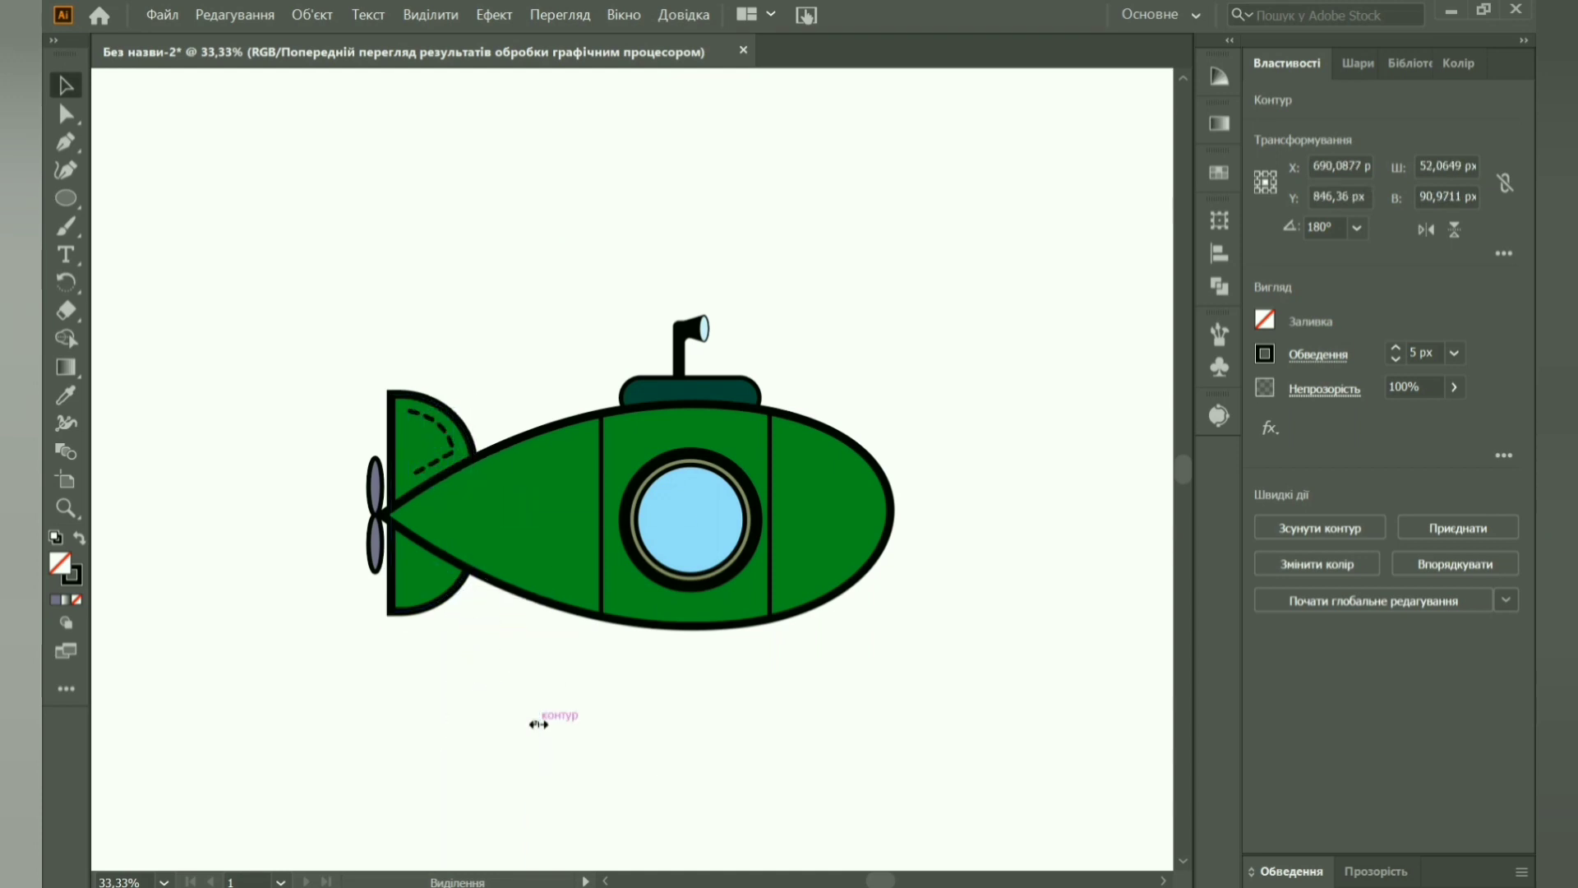
pyautogui.press('Delete')
# Mirror the dashed curve again and fit the copy into the lower tail fin.
pyautogui.rightClick(433, 472)
pyautogui.click(888, 641)
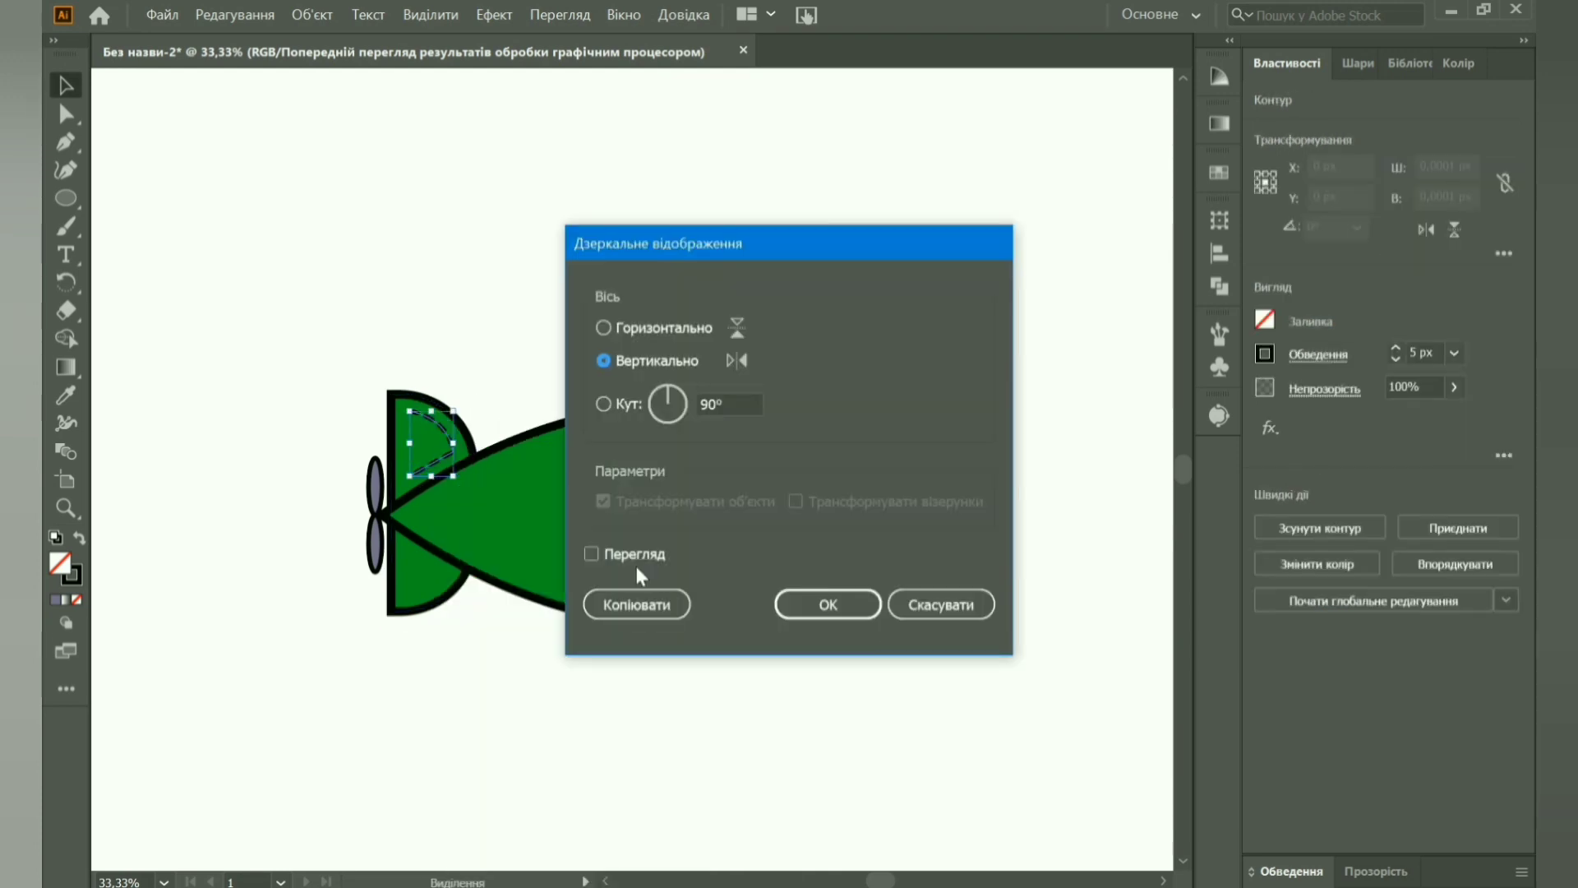
pyautogui.click(637, 605)
pyautogui.moveTo(433, 473); pyautogui.dragTo(433, 594)
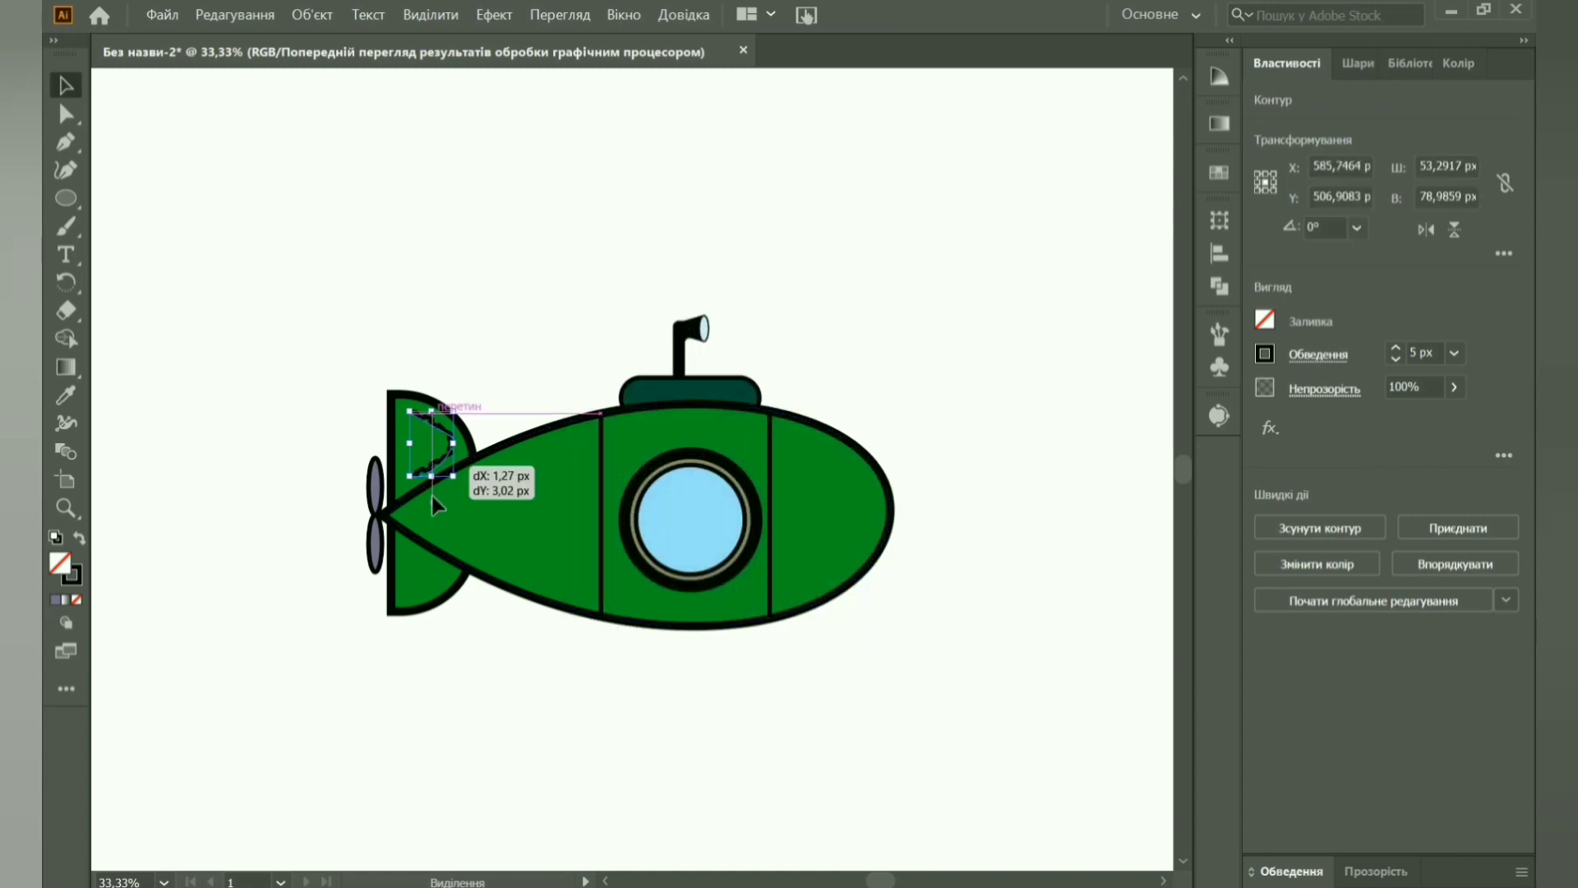
pyautogui.moveTo(446, 606); pyautogui.dragTo(429, 605)
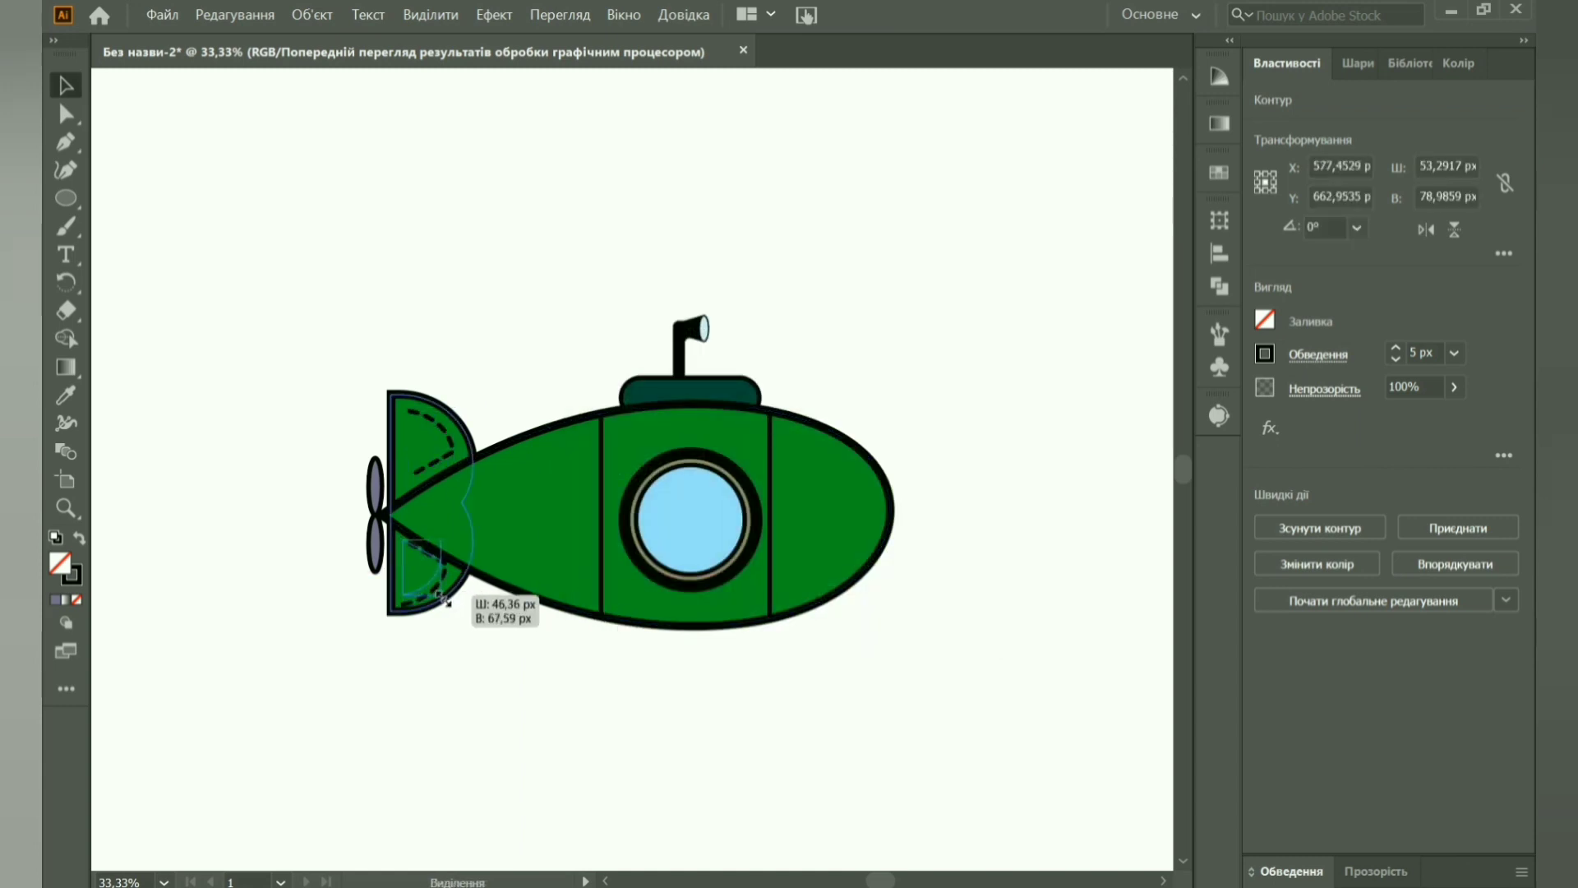
pyautogui.hotkey('ctrl', 'shift', 'a')
# Draw a new three-point curve in the lower tail fin with the Curvature tool.
pyautogui.hotkey('shift', '`')
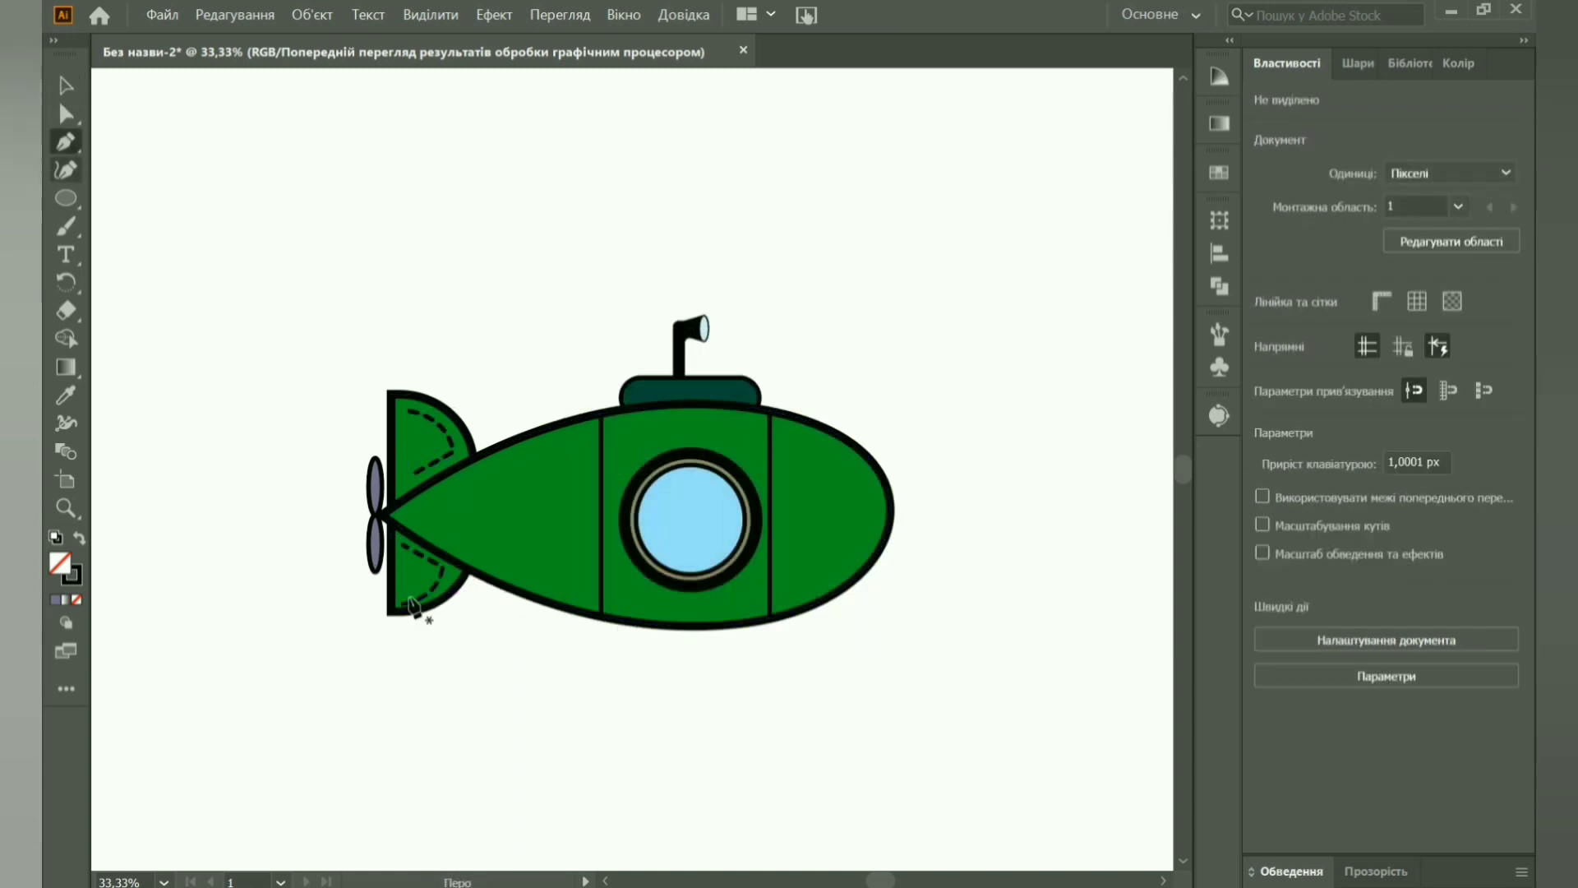
pyautogui.click(401, 545)
pyautogui.click(444, 568)
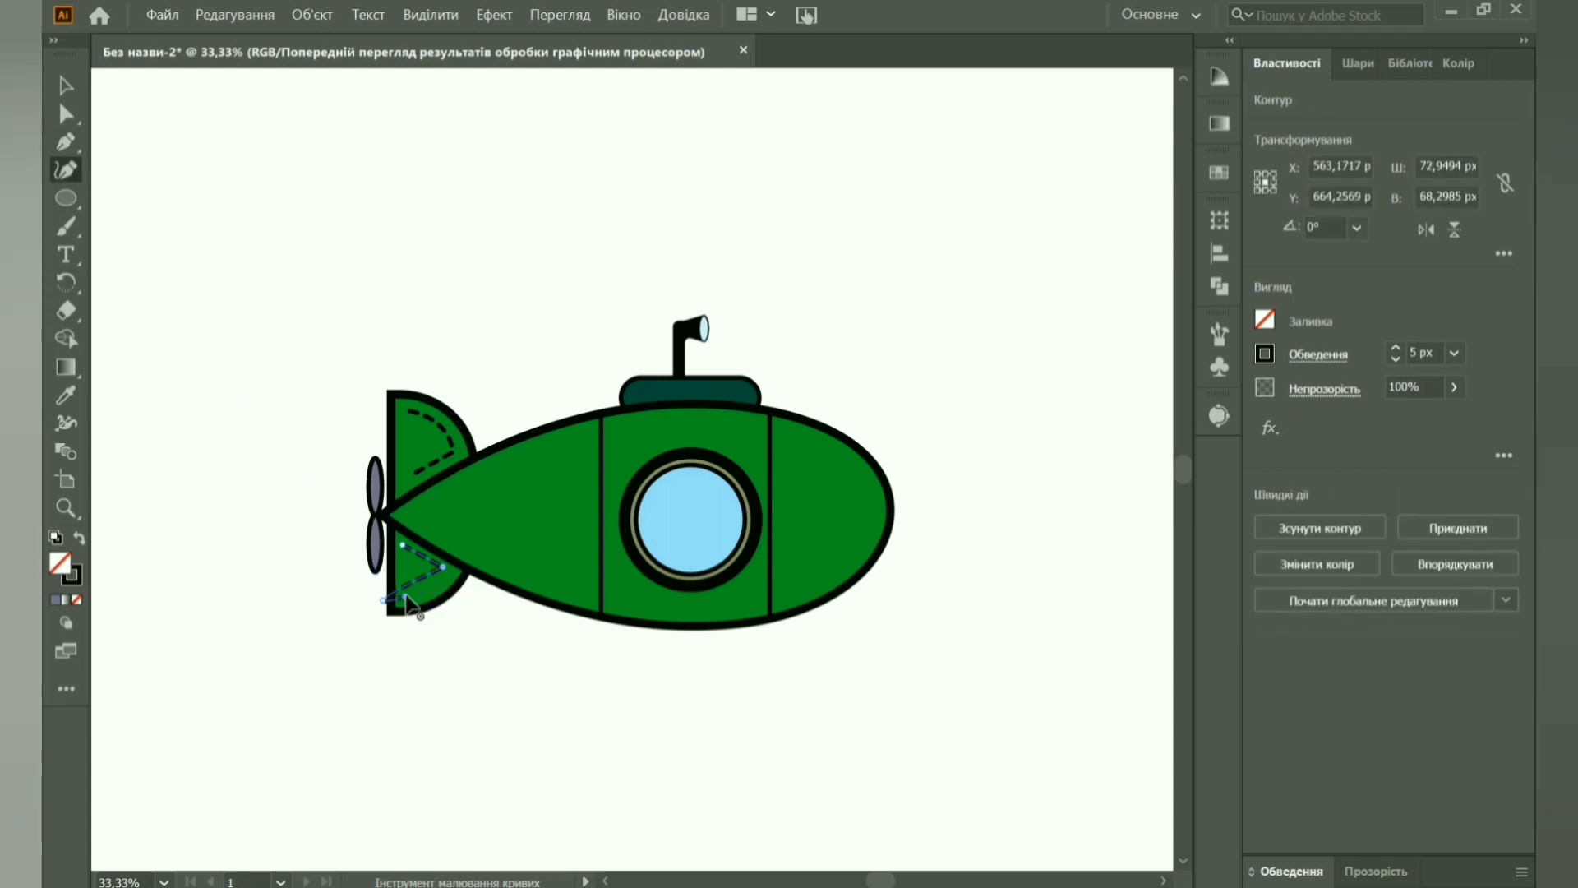
pyautogui.click(403, 597)
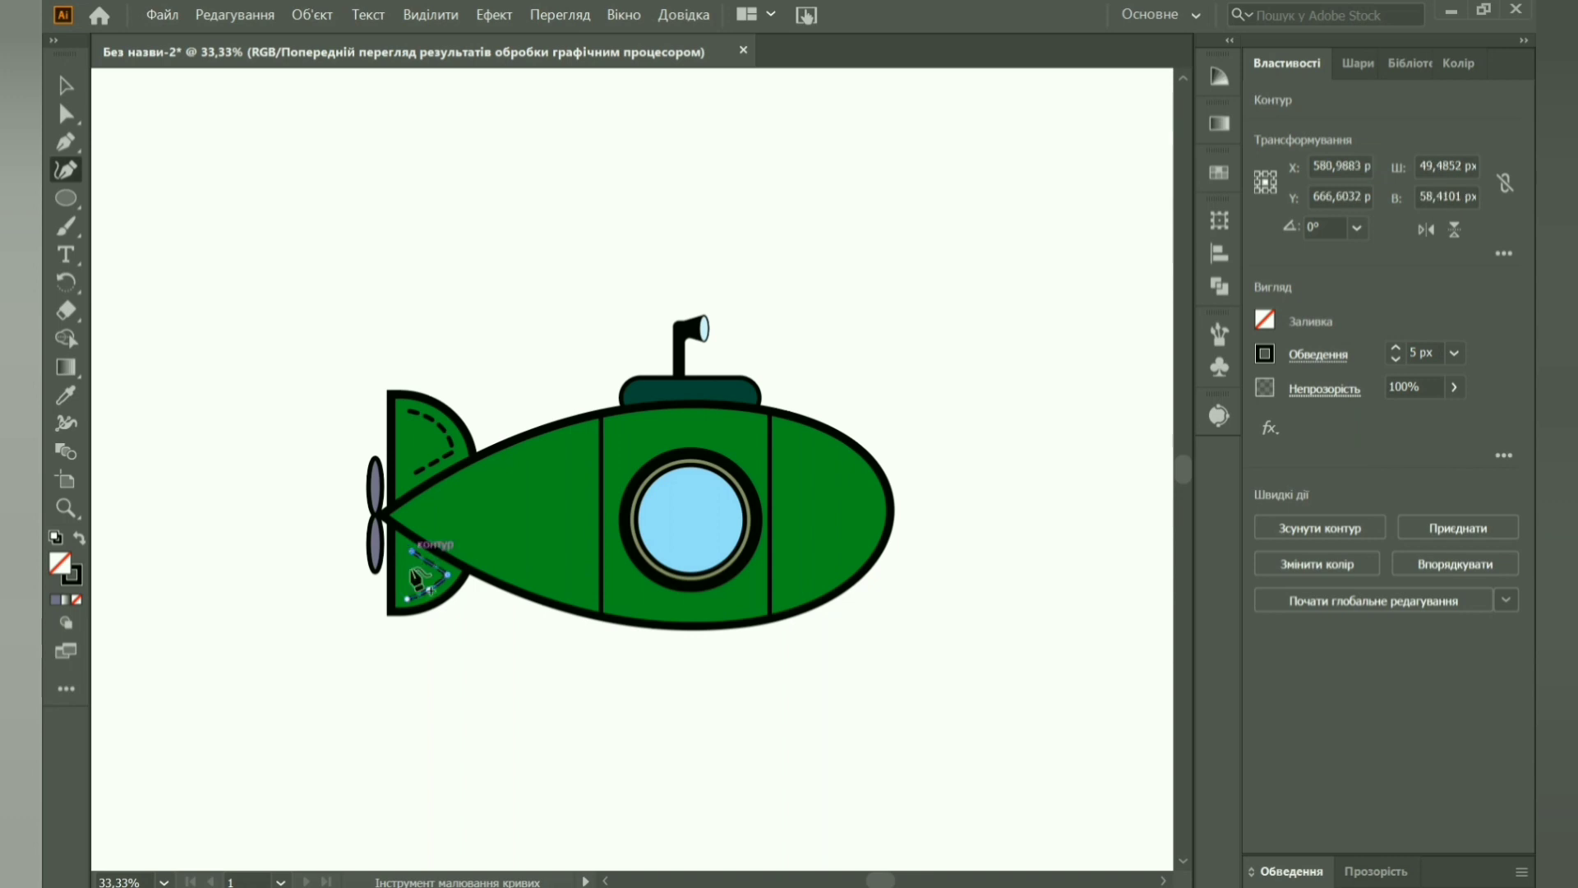
# Draw vertical lines on the hull left and right of the porthole.
pyautogui.press('p')
pyautogui.click(587, 426)
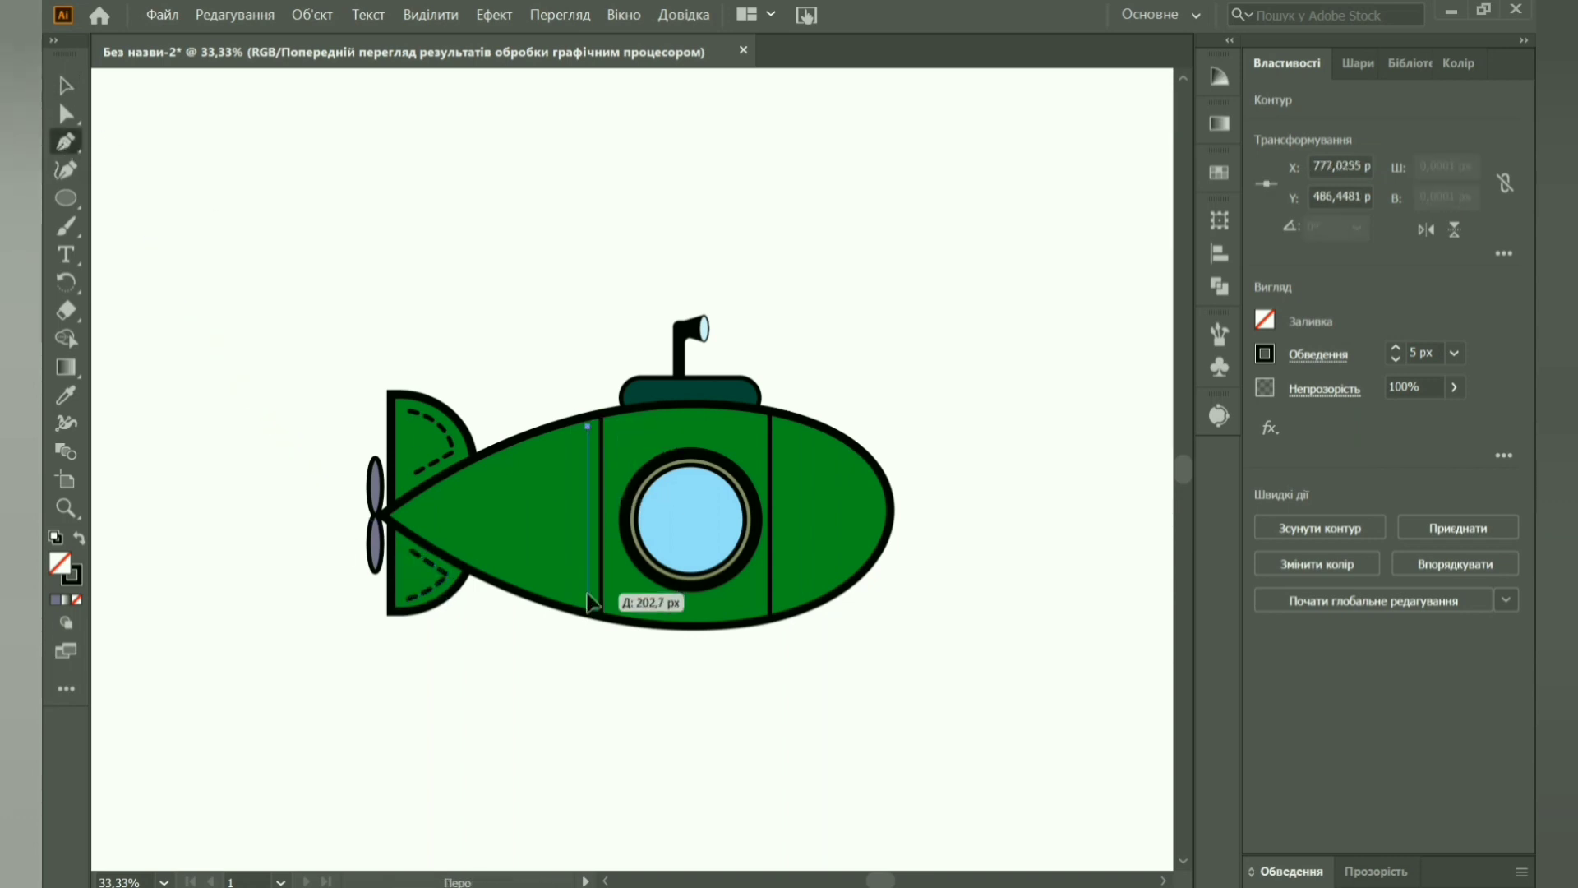
pyautogui.click(588, 594)
pyautogui.press('Escape')
pyautogui.click(781, 425)
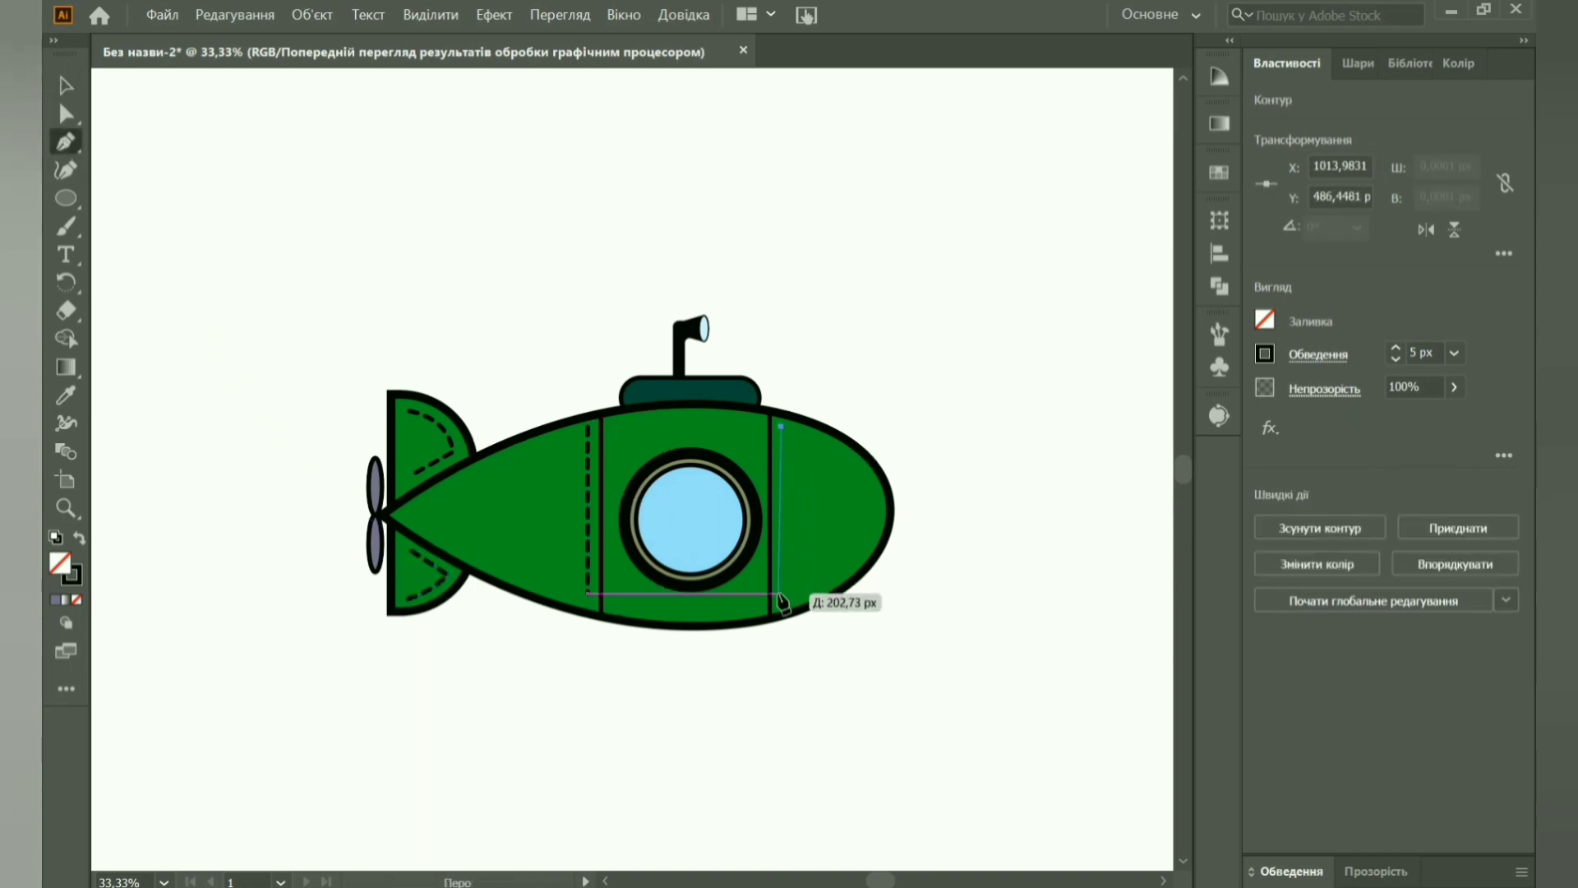
pyautogui.click(781, 592)
pyautogui.press('Escape')
# Draw a straight line across the top of the conning tower.
pyautogui.click(640, 388)
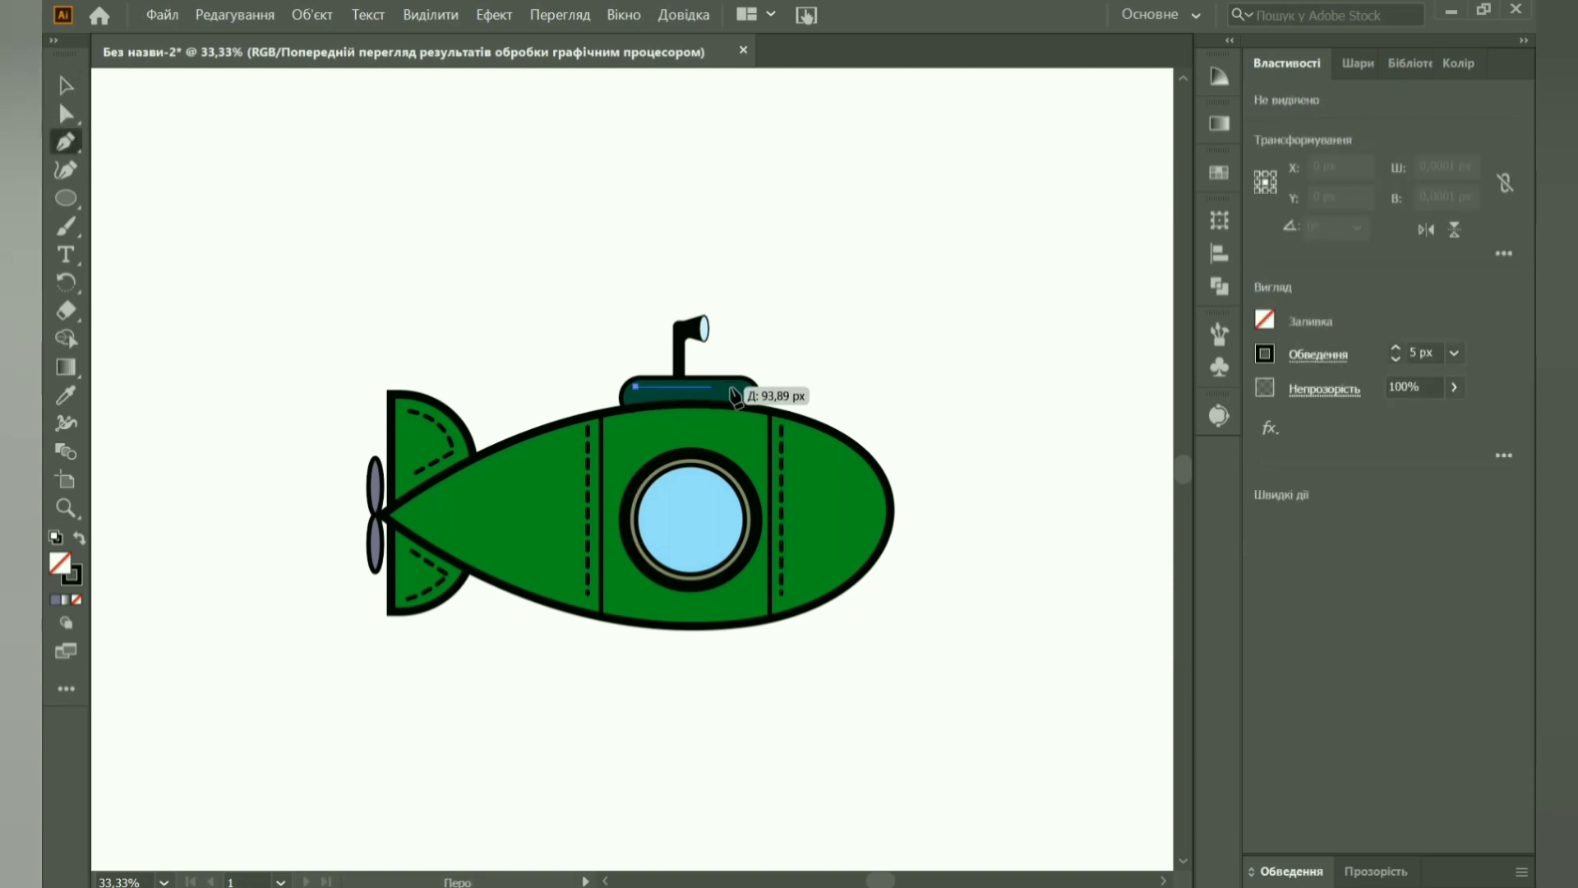
pyautogui.click(751, 386)
pyautogui.press('Escape')
# Set a dash length on the left vertical line's stroke.
pyautogui.press('v')
pyautogui.click(594, 518)
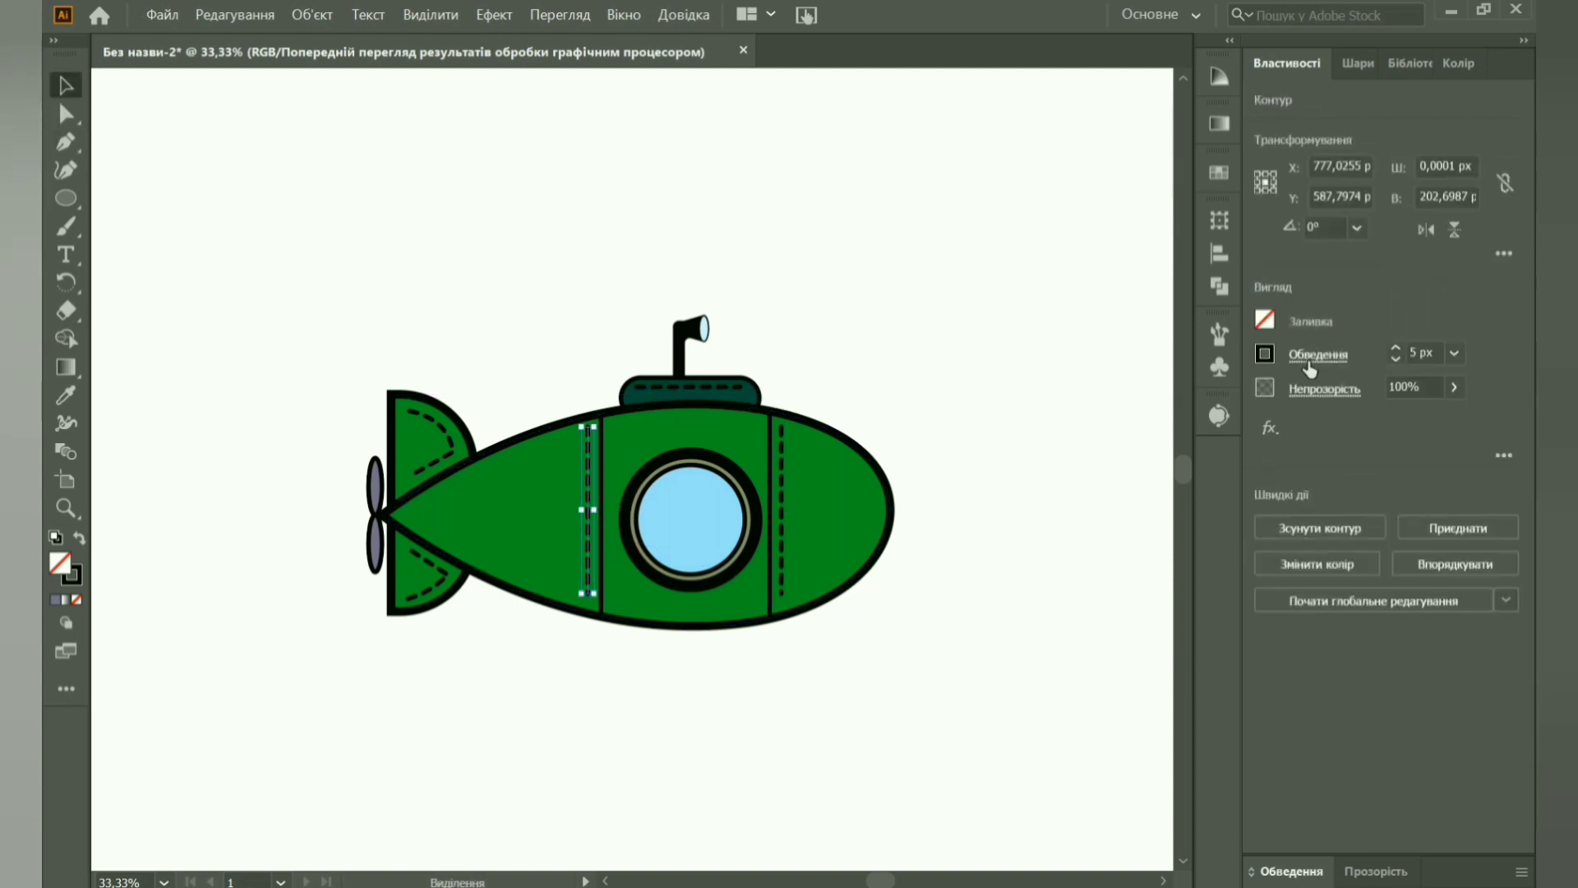
pyautogui.click(1318, 354)
pyautogui.click(1318, 354)
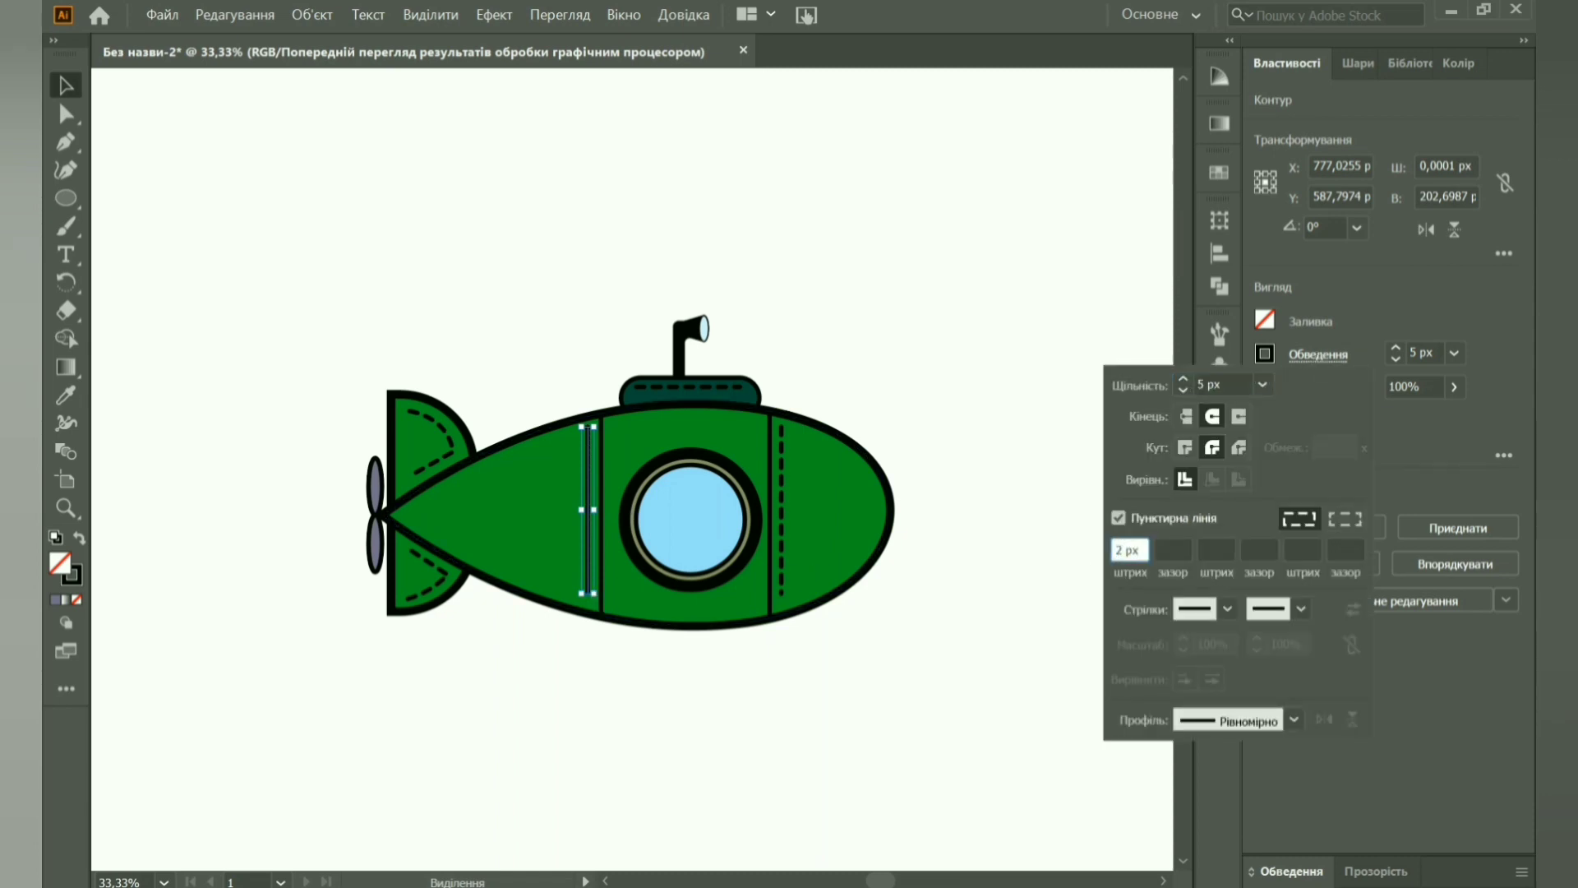
pyautogui.press('Return')
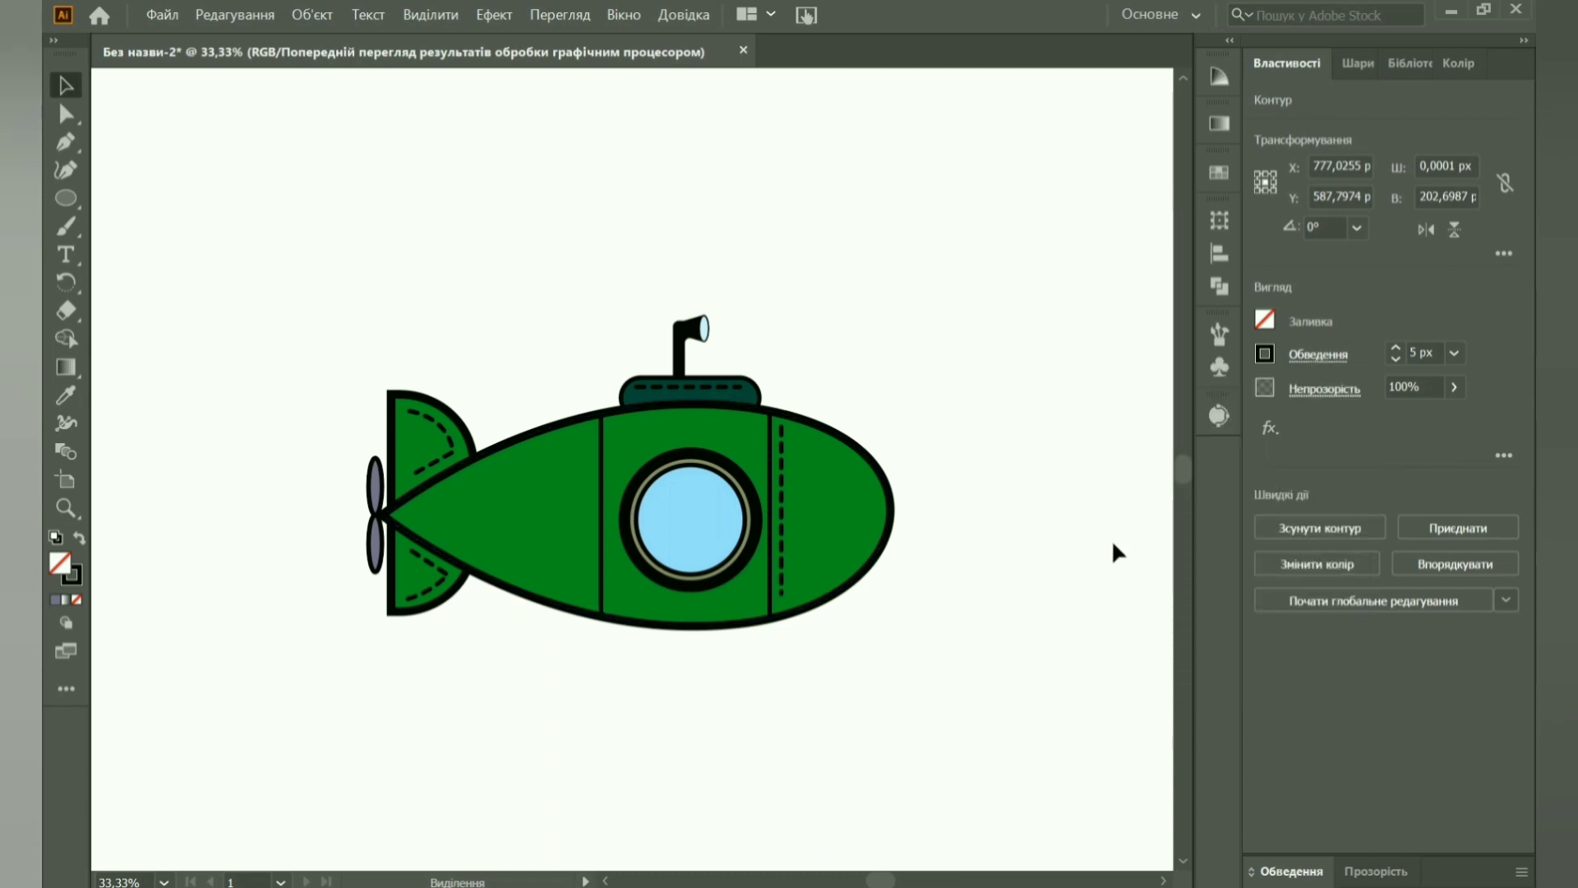
pyautogui.click(1114, 545)
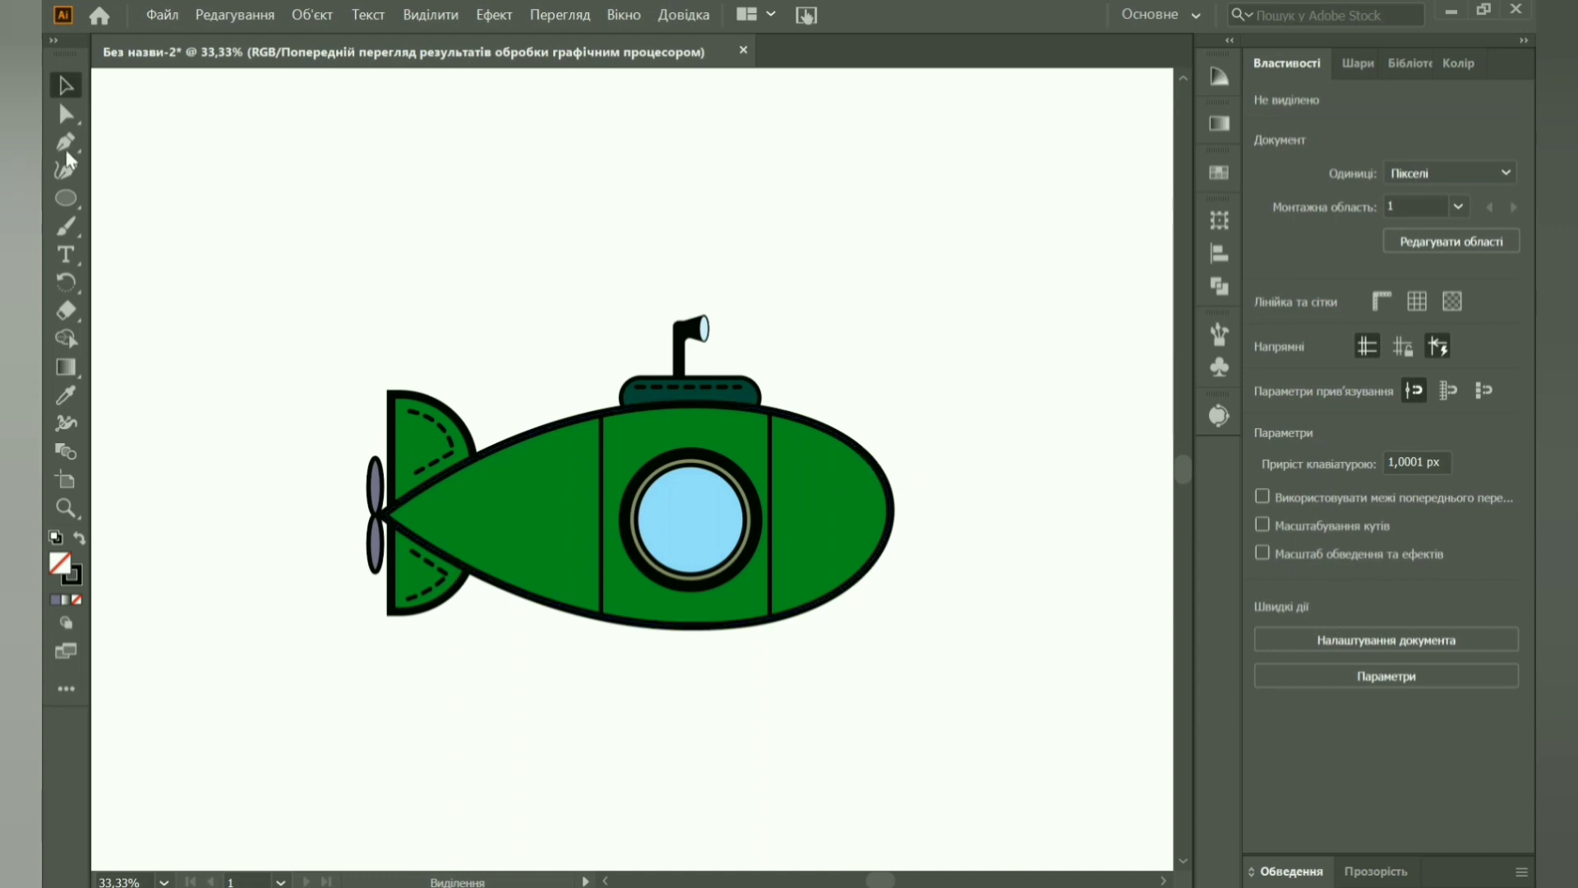
# Draw a small black circle on the hull as a rivet dot.
pyautogui.click(65, 198)
pyautogui.moveTo(780, 460); pyautogui.dragTo(785, 466)
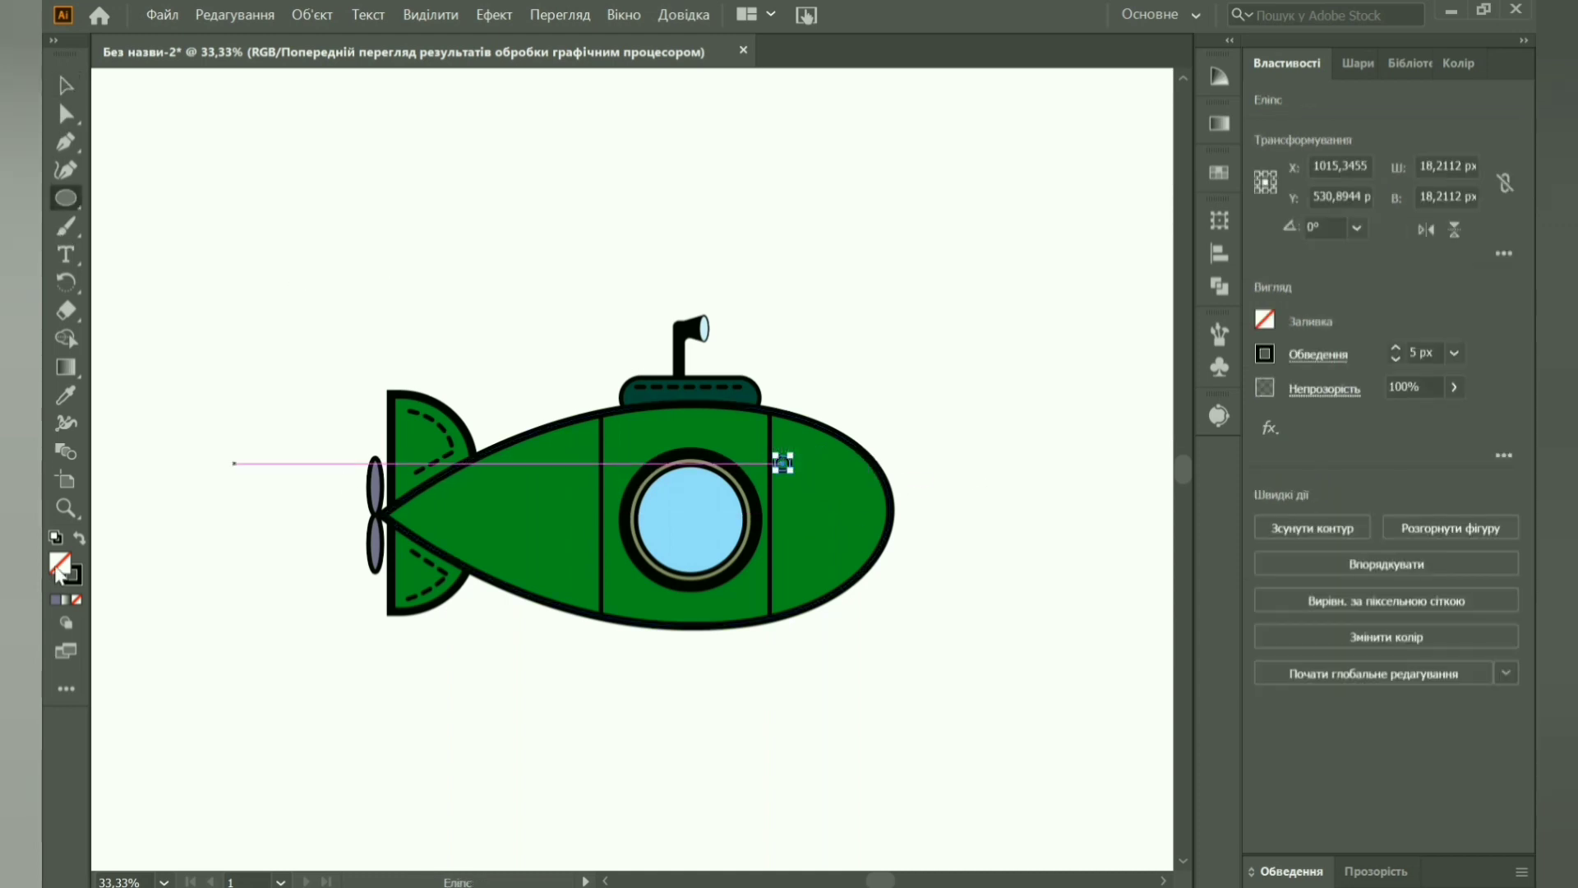
pyautogui.click(1459, 63)
pyautogui.press('v')
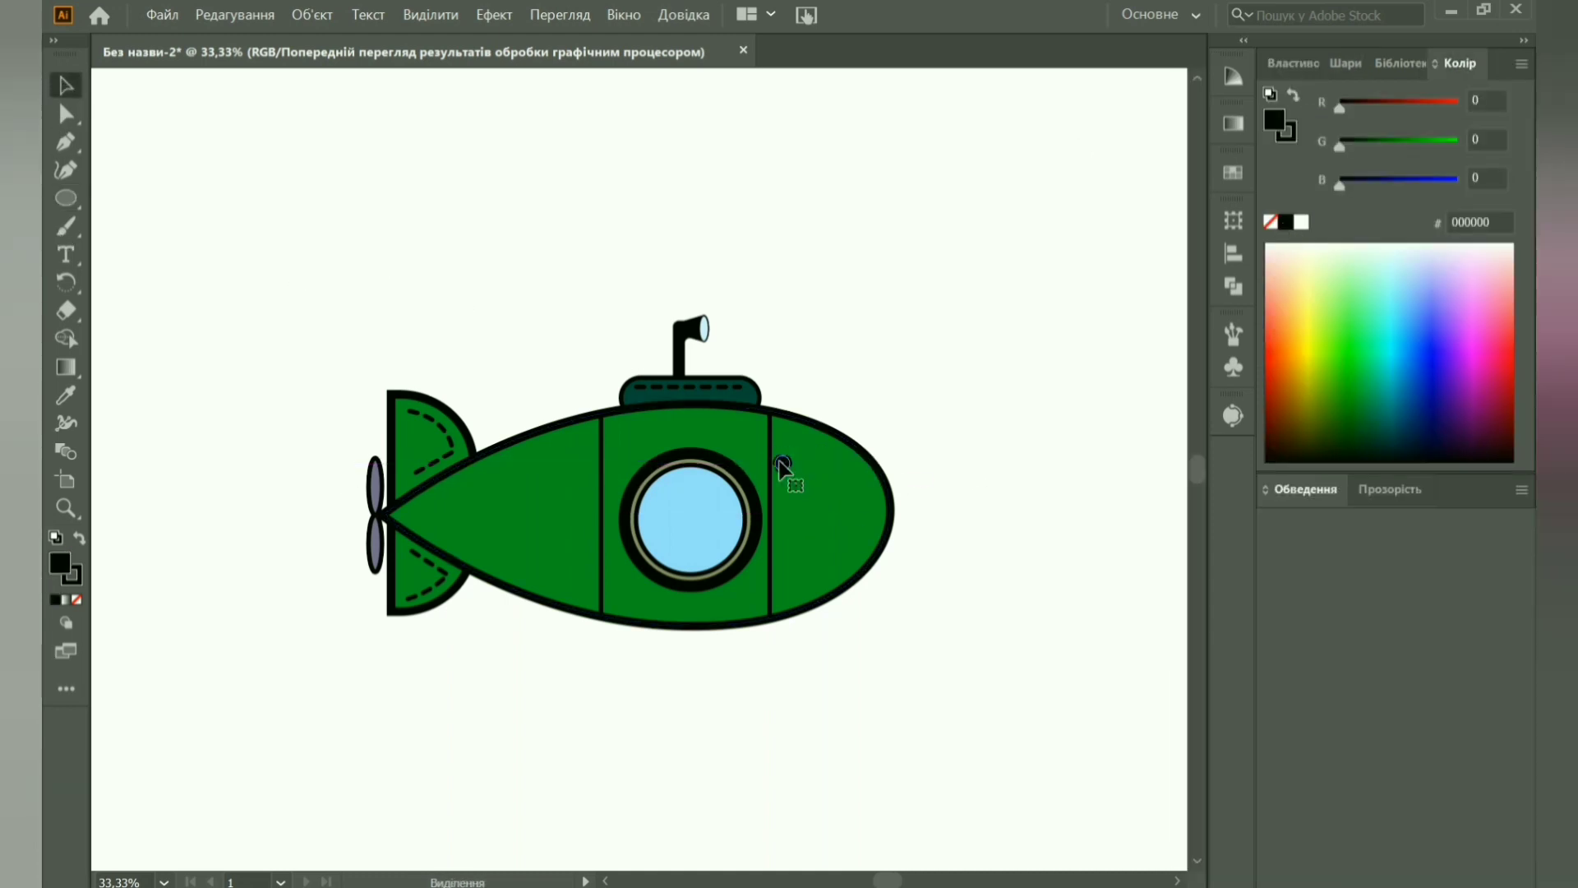
pyautogui.click(1293, 63)
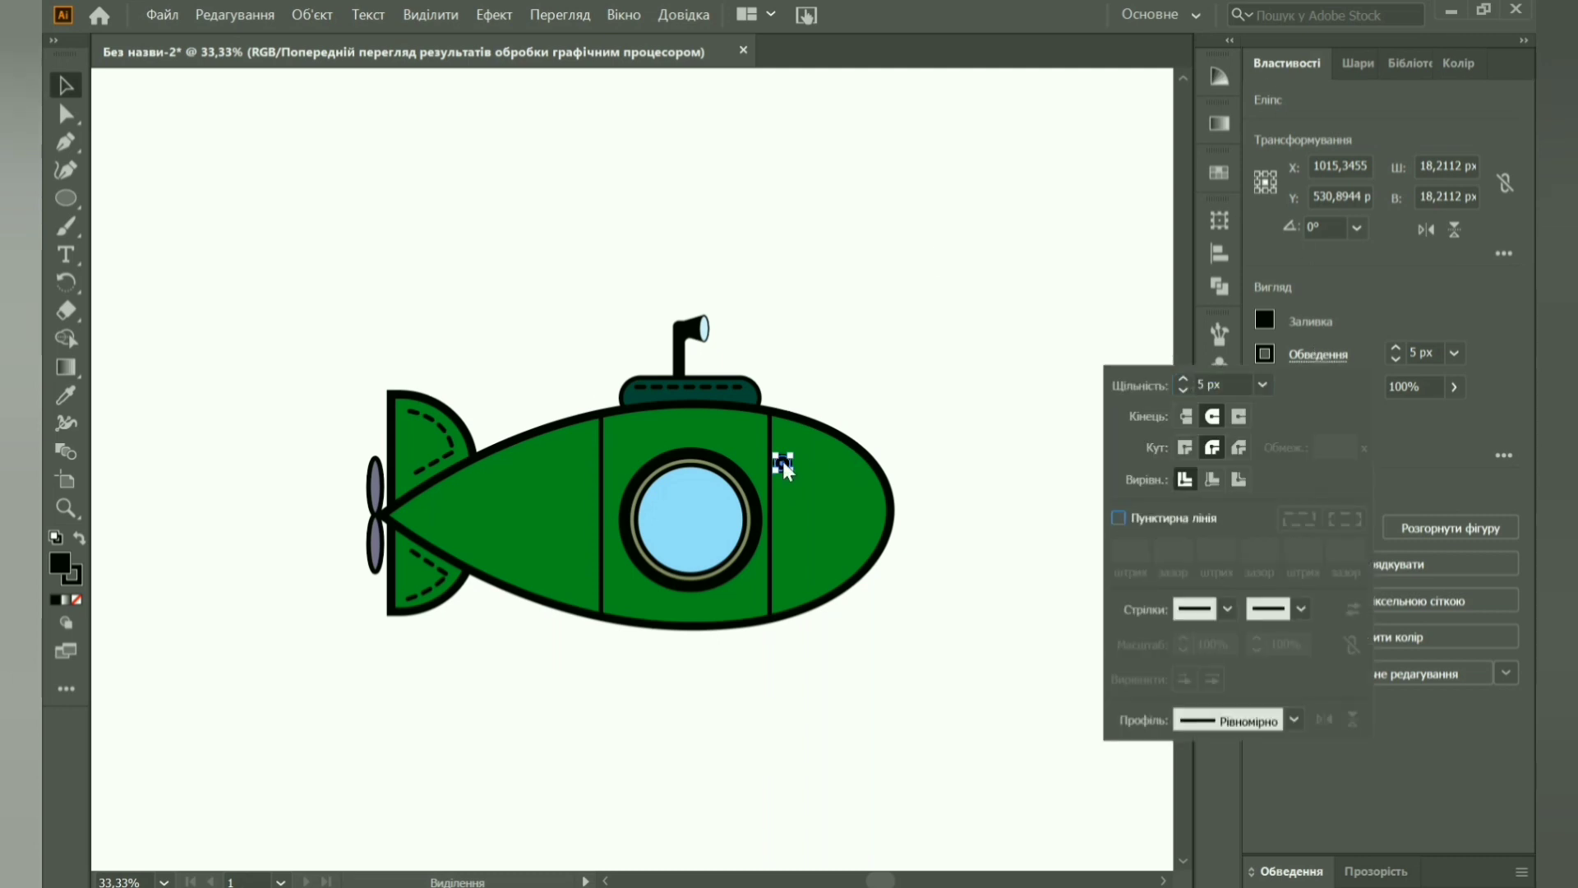
# Copy the rivet dot into the nose section and left of the porthole.
pyautogui.moveTo(783, 462)
pyautogui.mouseDown()
pyautogui.moveTo(895, 376)
pyautogui.moveTo(796, 464)
pyautogui.mouseUp()
pyautogui.moveTo(638, 472)
pyautogui.mouseDown()
pyautogui.moveTo(796, 556)
pyautogui.moveTo(578, 476)
pyautogui.moveTo(633, 469)
pyautogui.moveTo(579, 549)
pyautogui.moveTo(576, 531)
pyautogui.mouseUp()
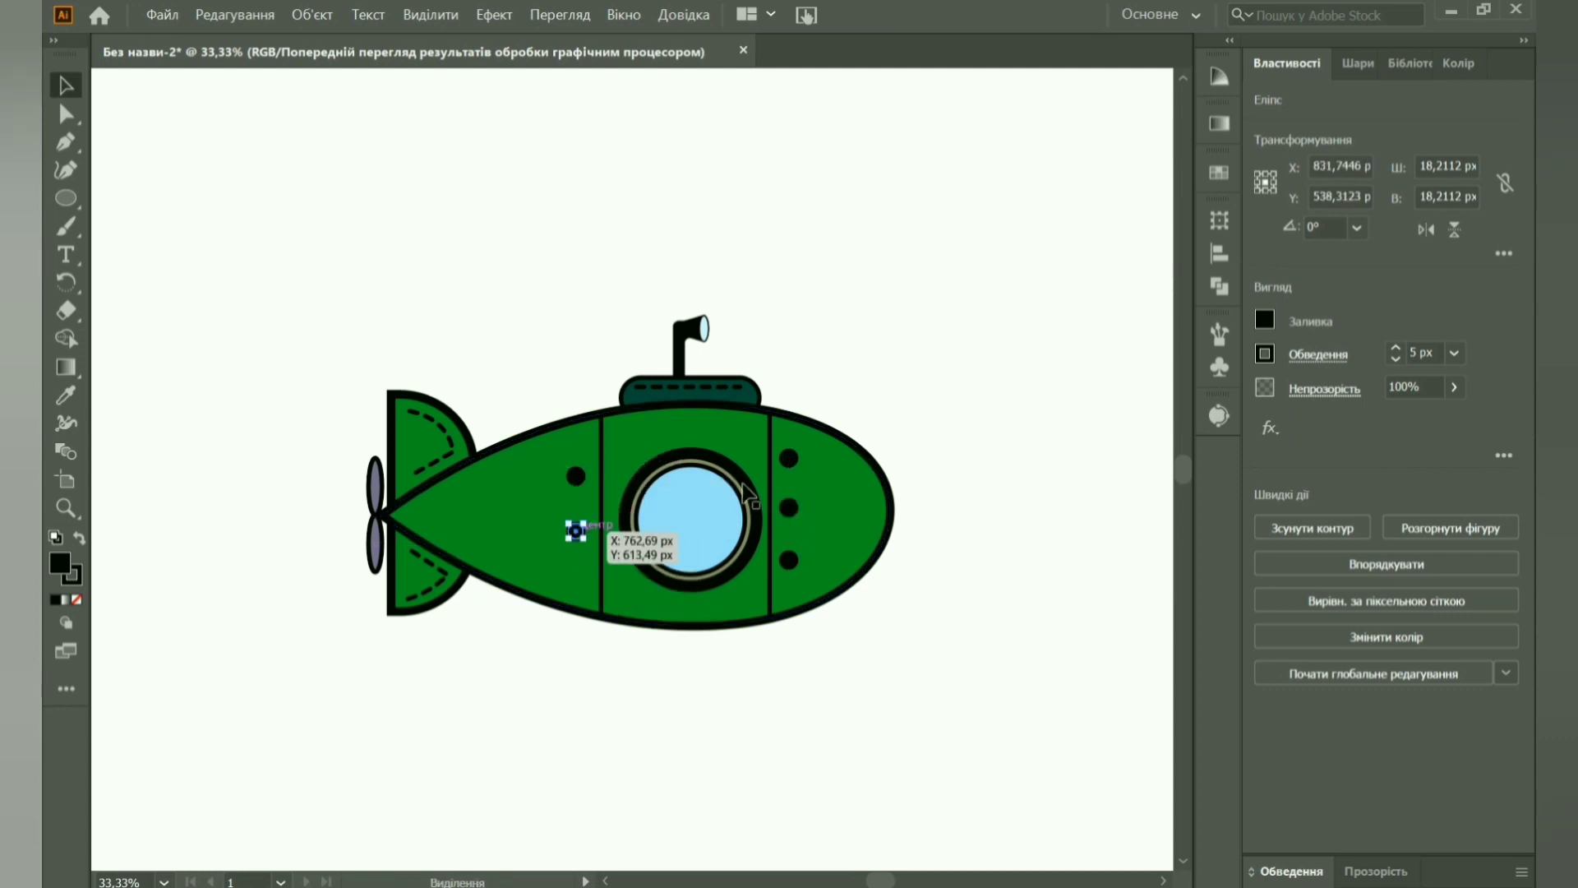
pyautogui.click(935, 469)
# Reshape the periscope head with the Curvature tool and remove the light blue lens ellipse.
pyautogui.scroll(2, 647, 356)
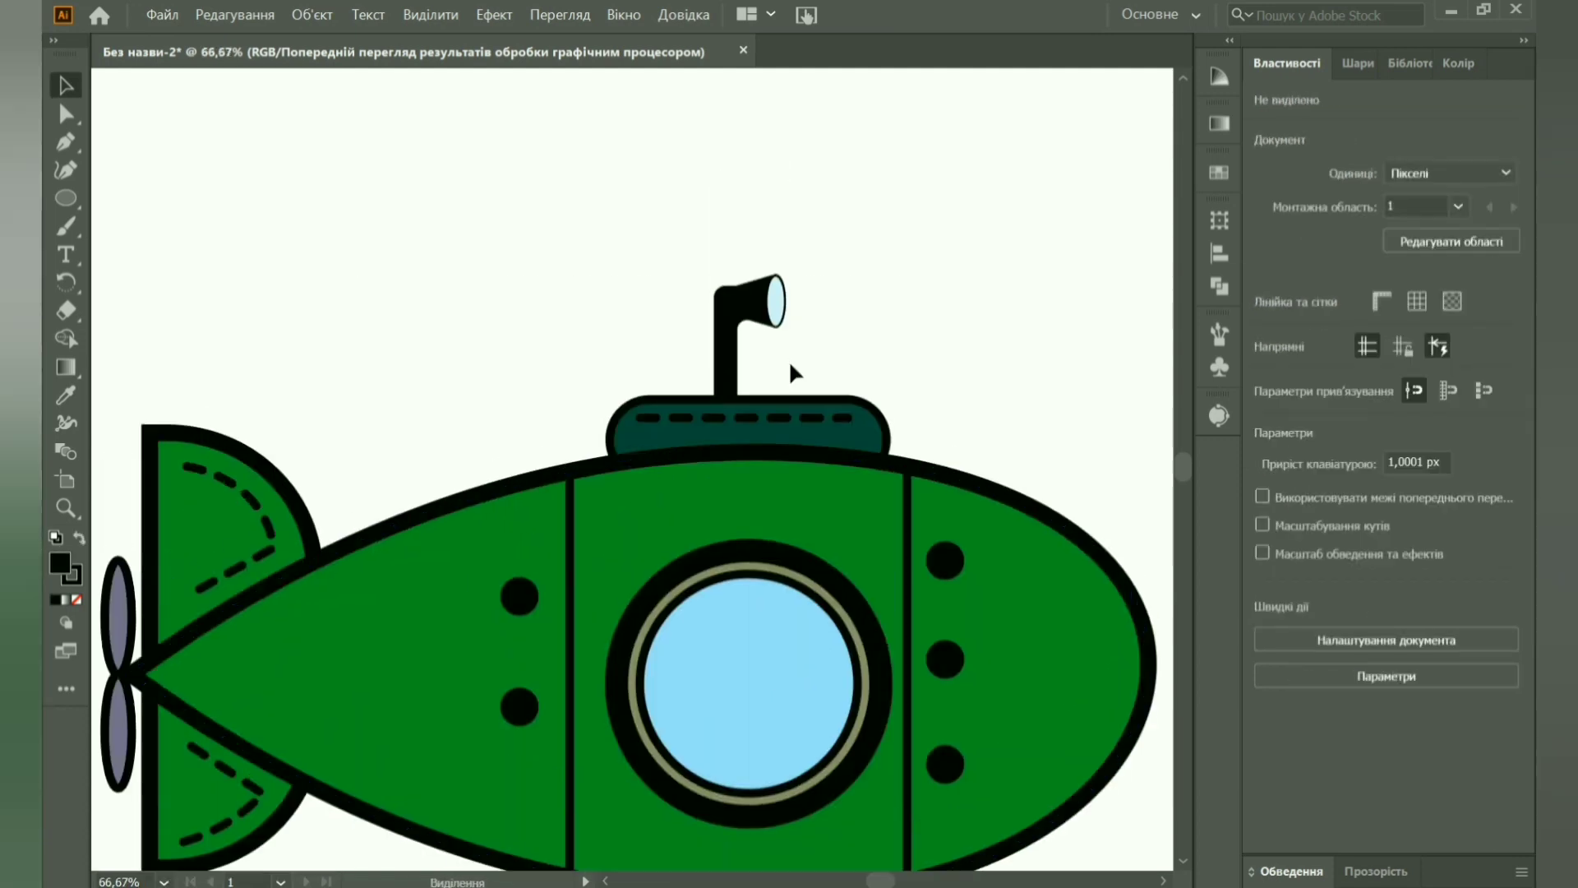
pyautogui.scroll(2, 781, 379)
pyautogui.moveTo(781, 422); pyautogui.dragTo(898, 440)
pyautogui.hotkey('shift', '`')
pyautogui.click(778, 391)
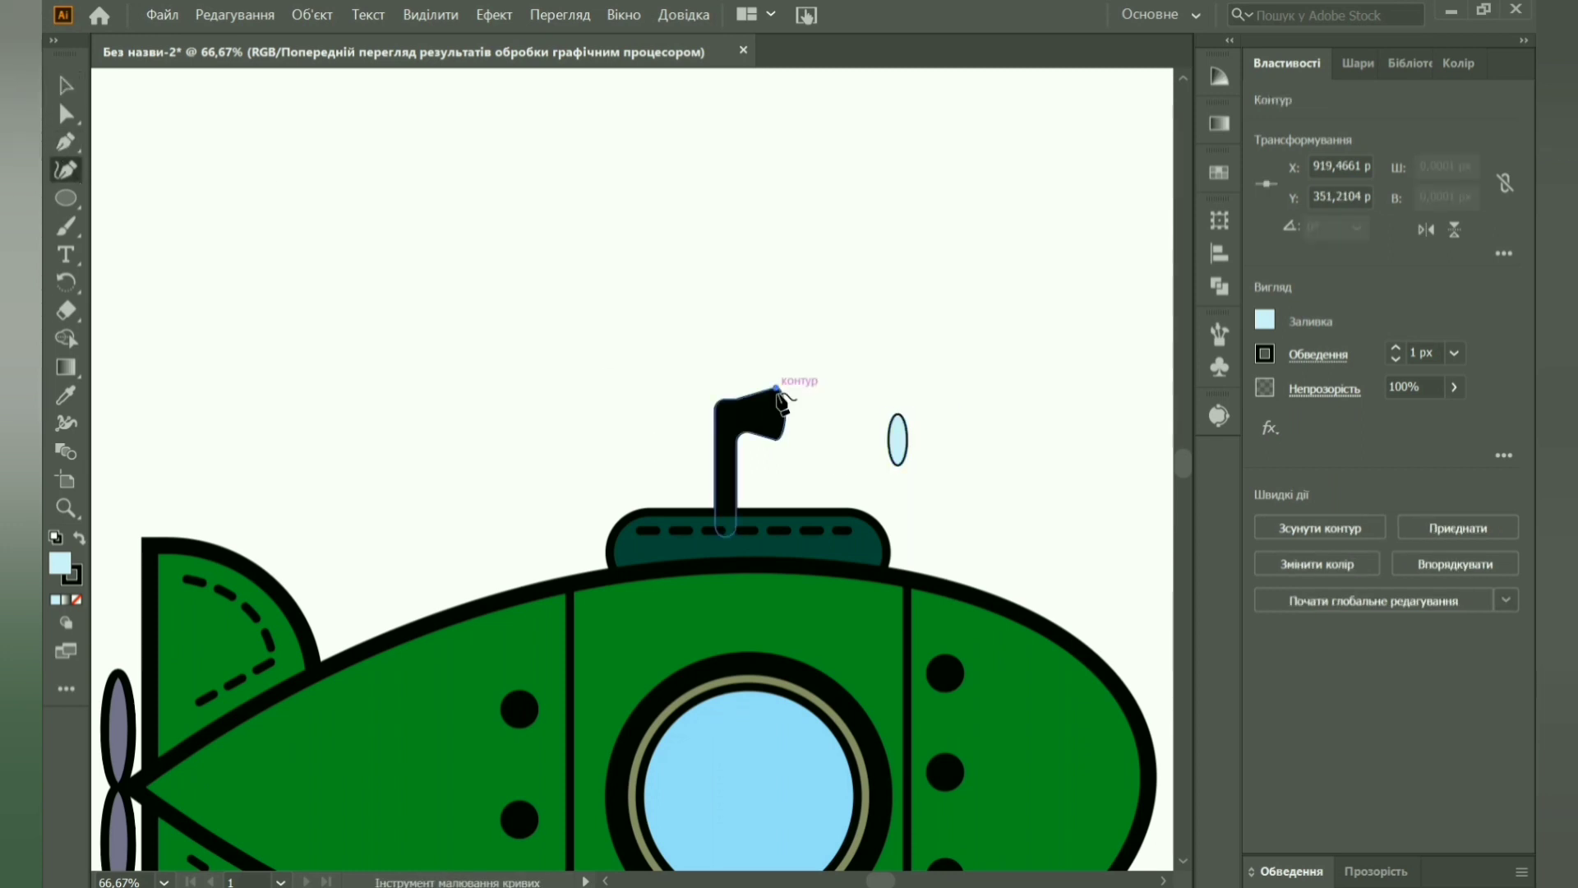
pyautogui.click(781, 397)
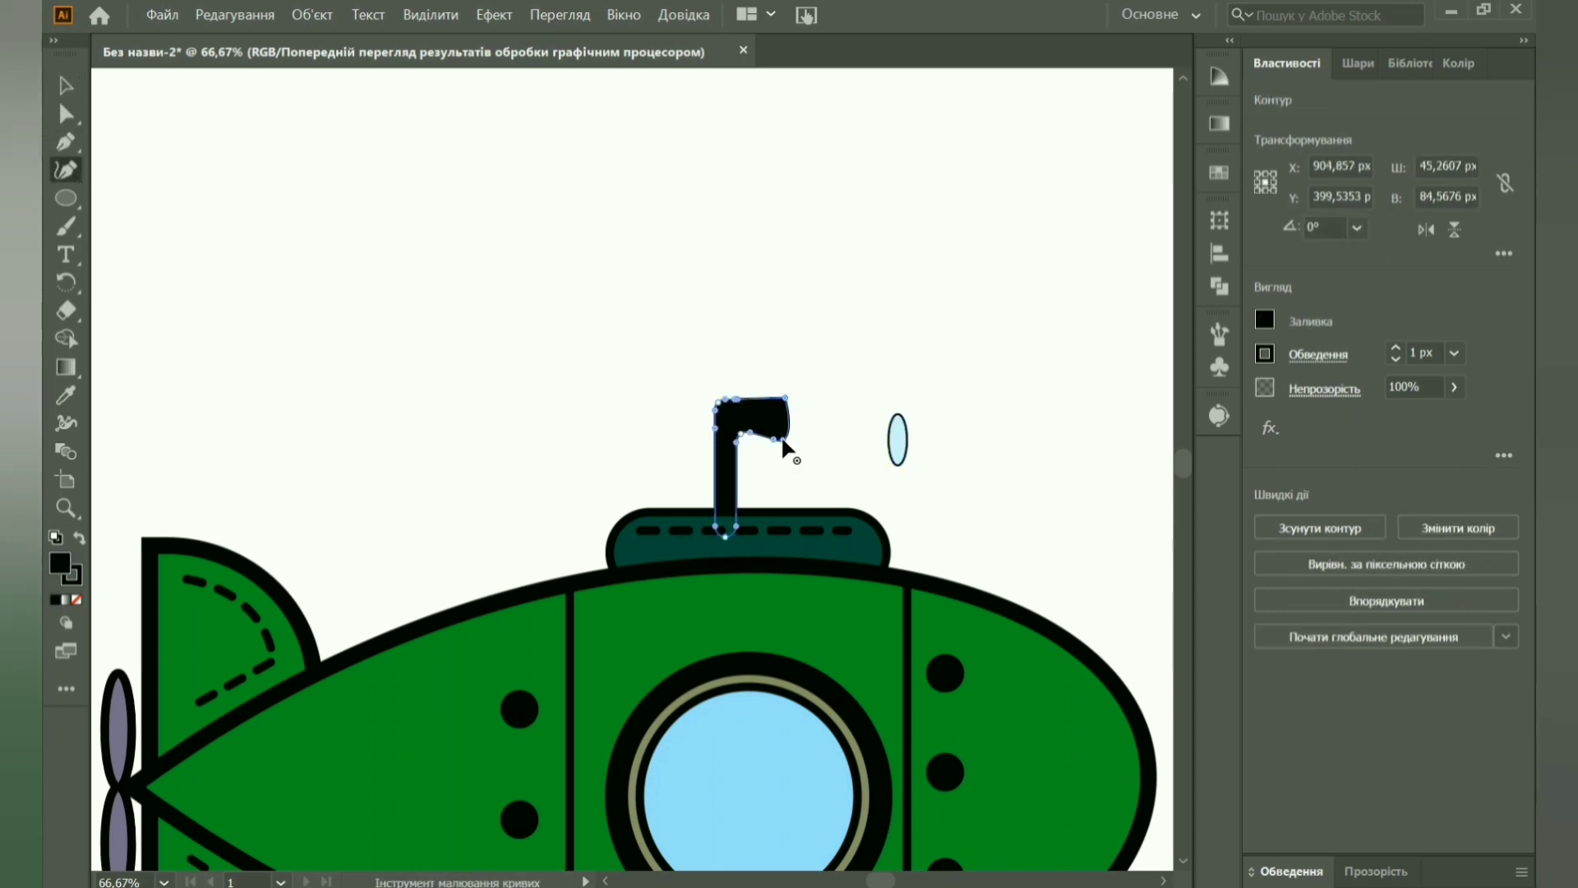
pyautogui.press('v')
pyautogui.click(898, 440)
pyautogui.click(822, 394)
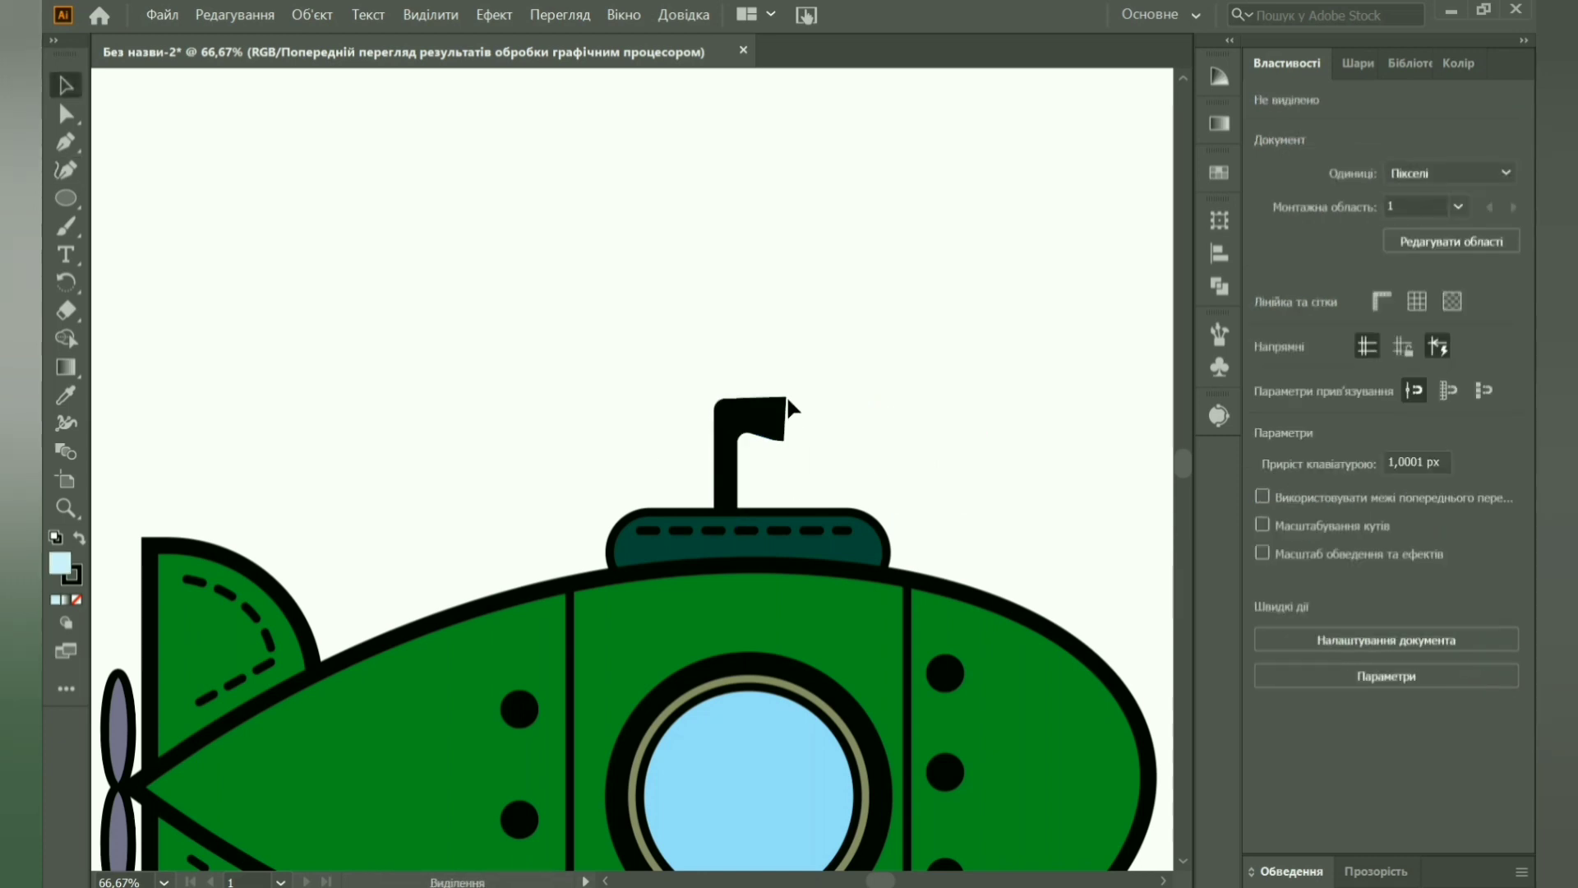
pyautogui.click(822, 450)
# Draw a short lens line across the periscope opening with a yellow 5 px stroke.
pyautogui.press('p')
pyautogui.click(786, 440)
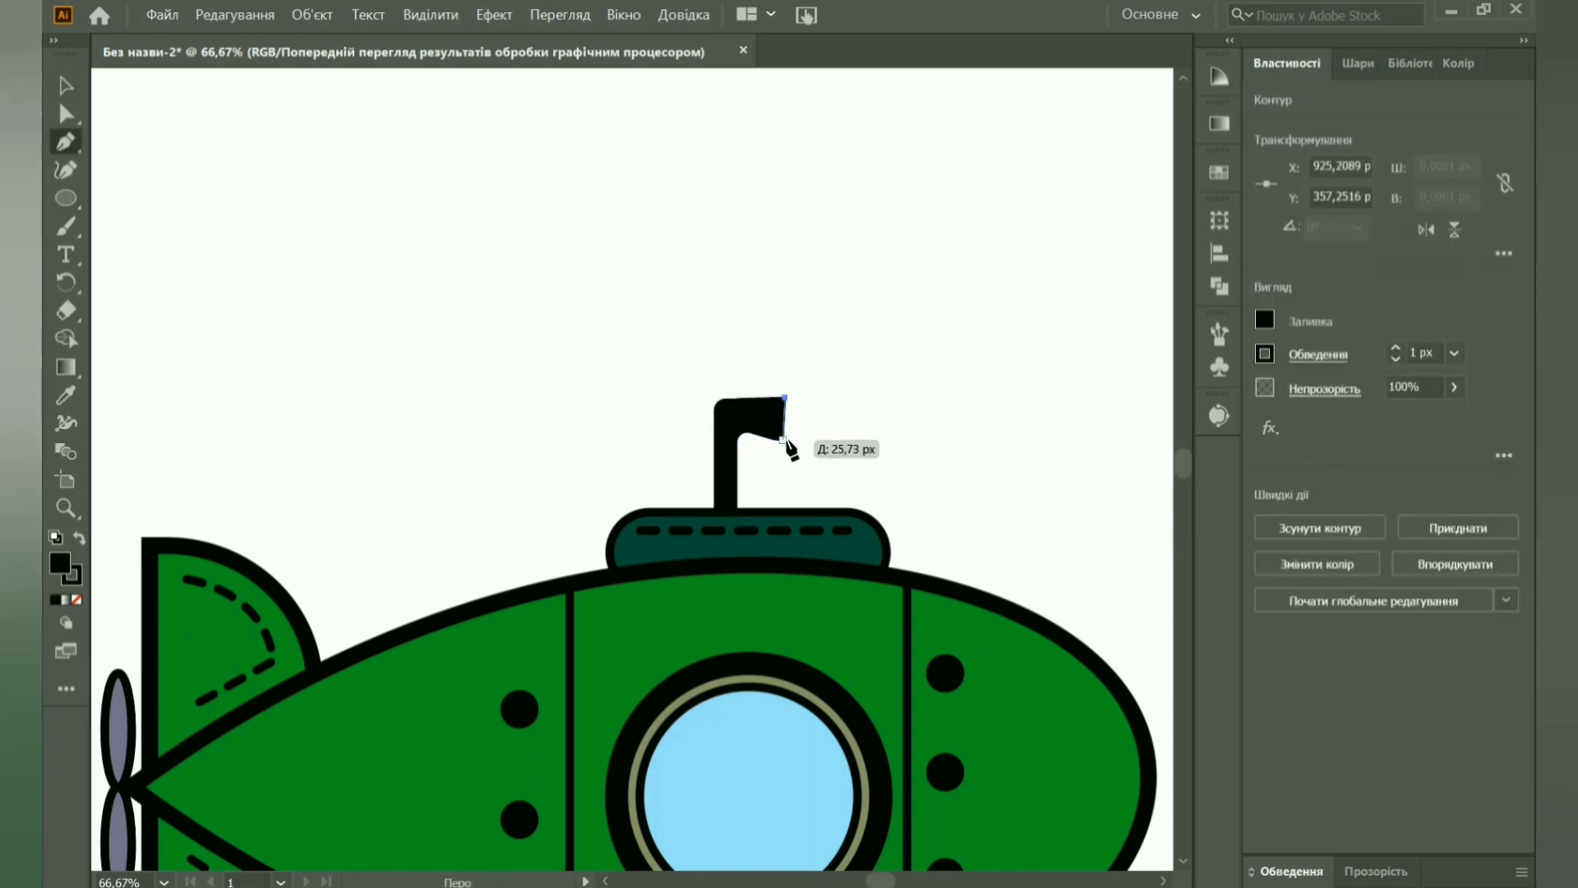
pyautogui.press('v')
pyautogui.click(1460, 63)
pyautogui.click(1287, 131)
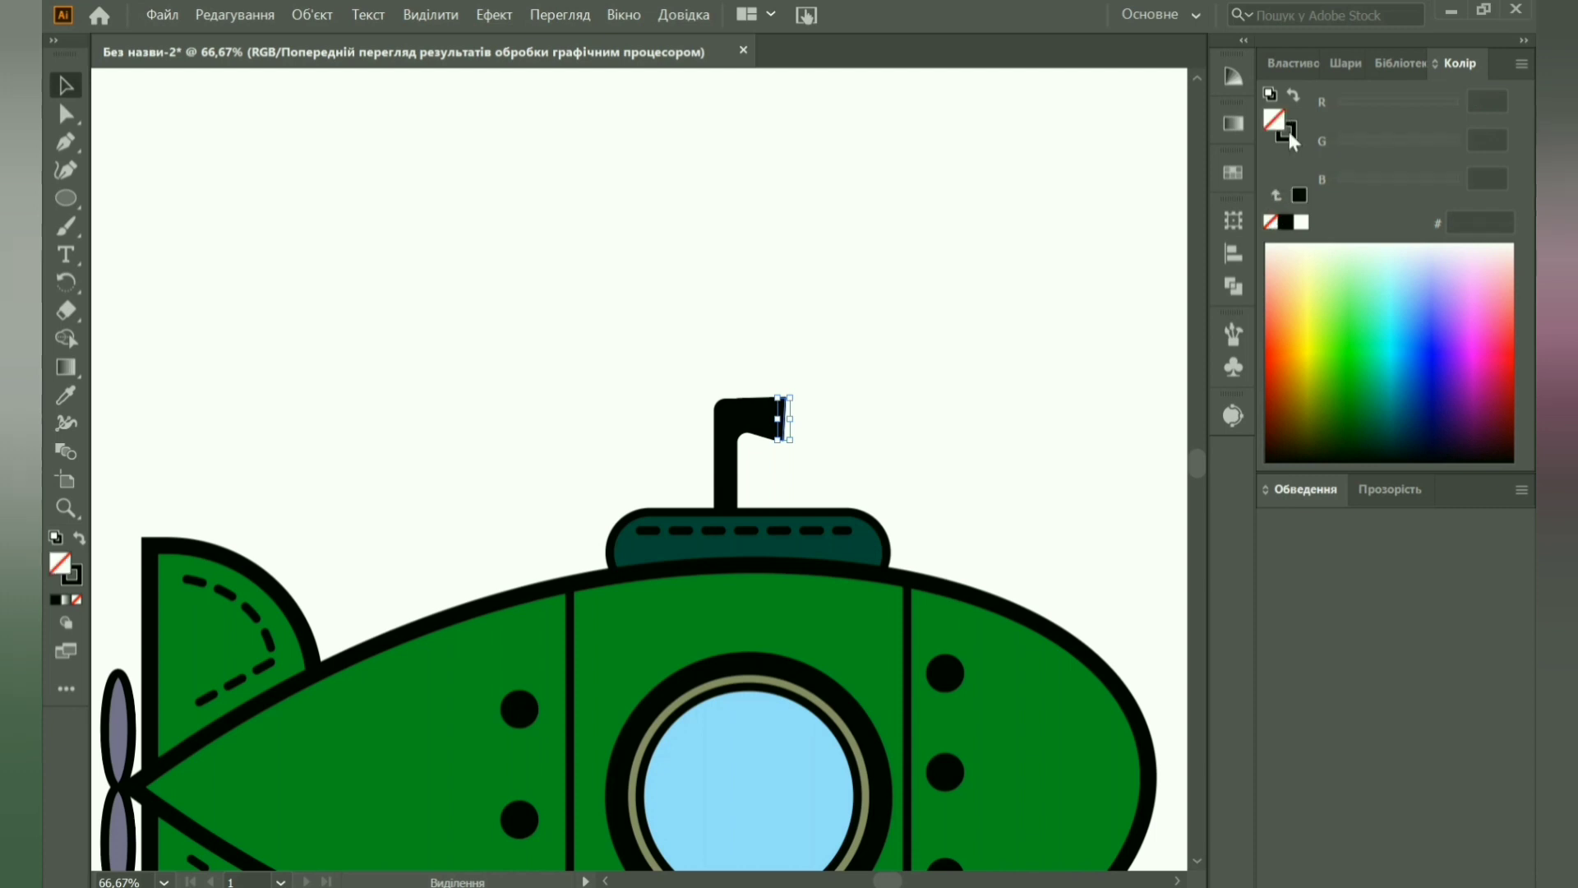
pyautogui.click(1317, 344)
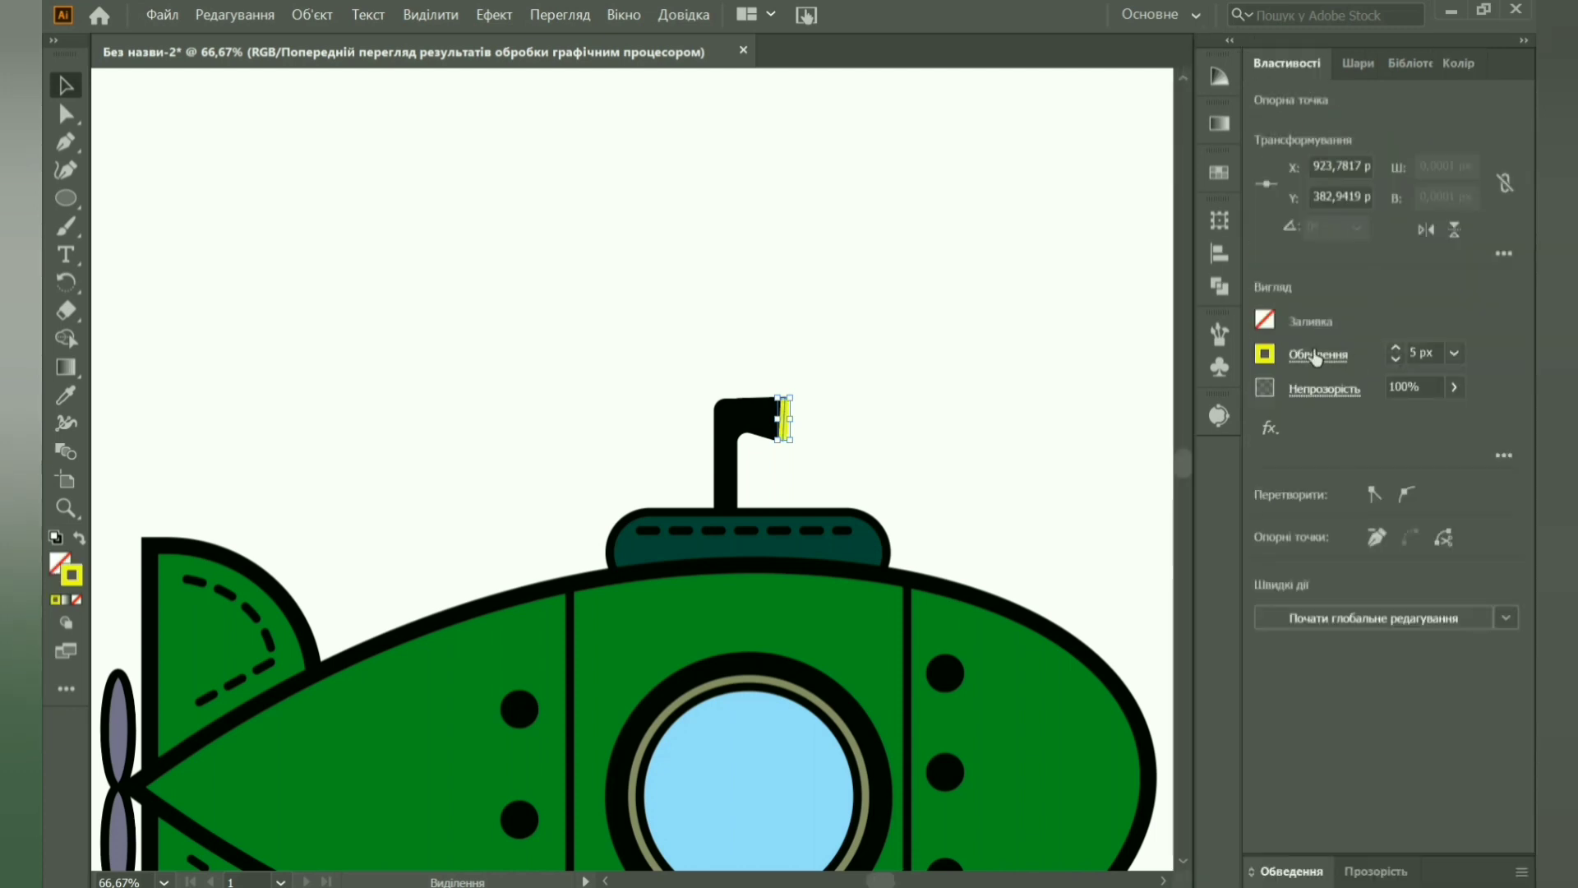
pyautogui.click(1319, 354)
pyautogui.click(169, 204)
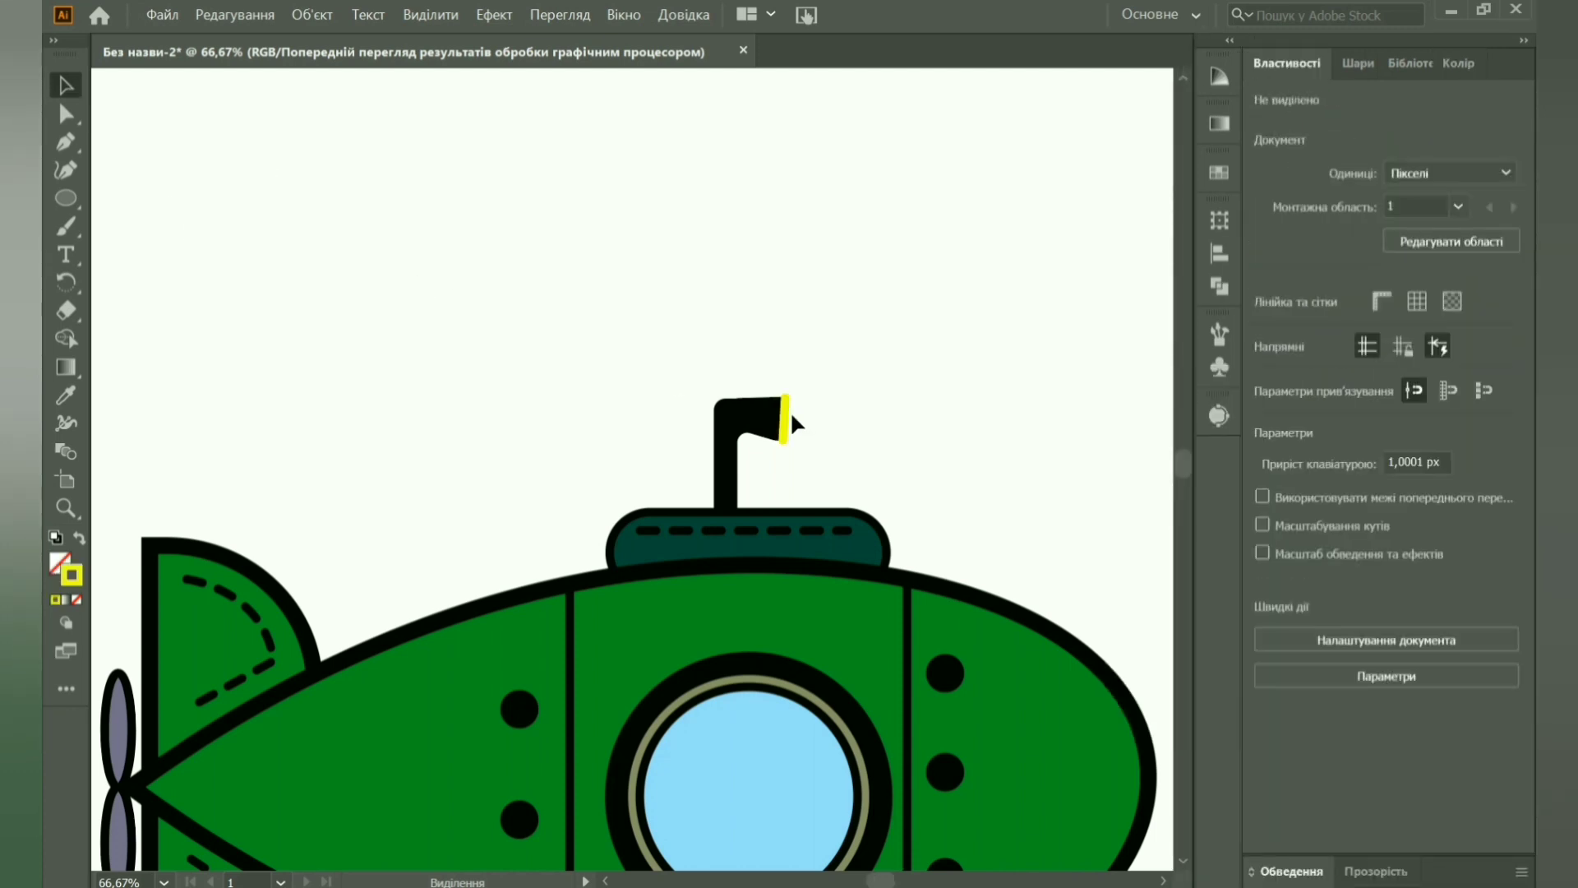
# Review the yellow lens line in the Color Guide and zoom out to 33.33%.
pyautogui.click(789, 420)
pyautogui.click(1220, 76)
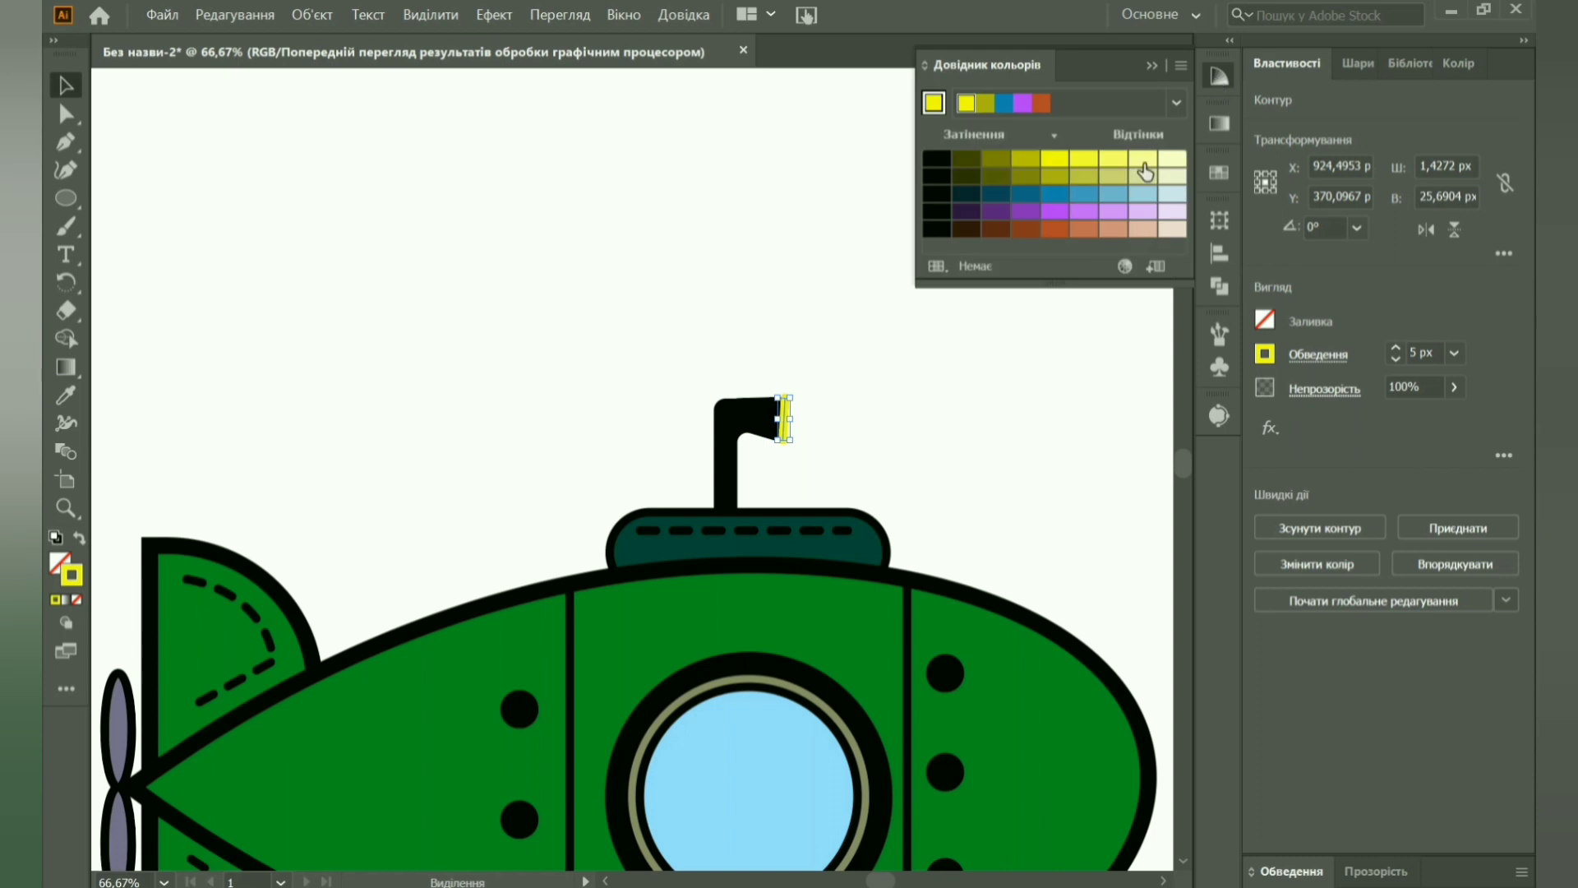
pyautogui.click(749, 247)
pyautogui.click(165, 882)
pyautogui.click(200, 644)
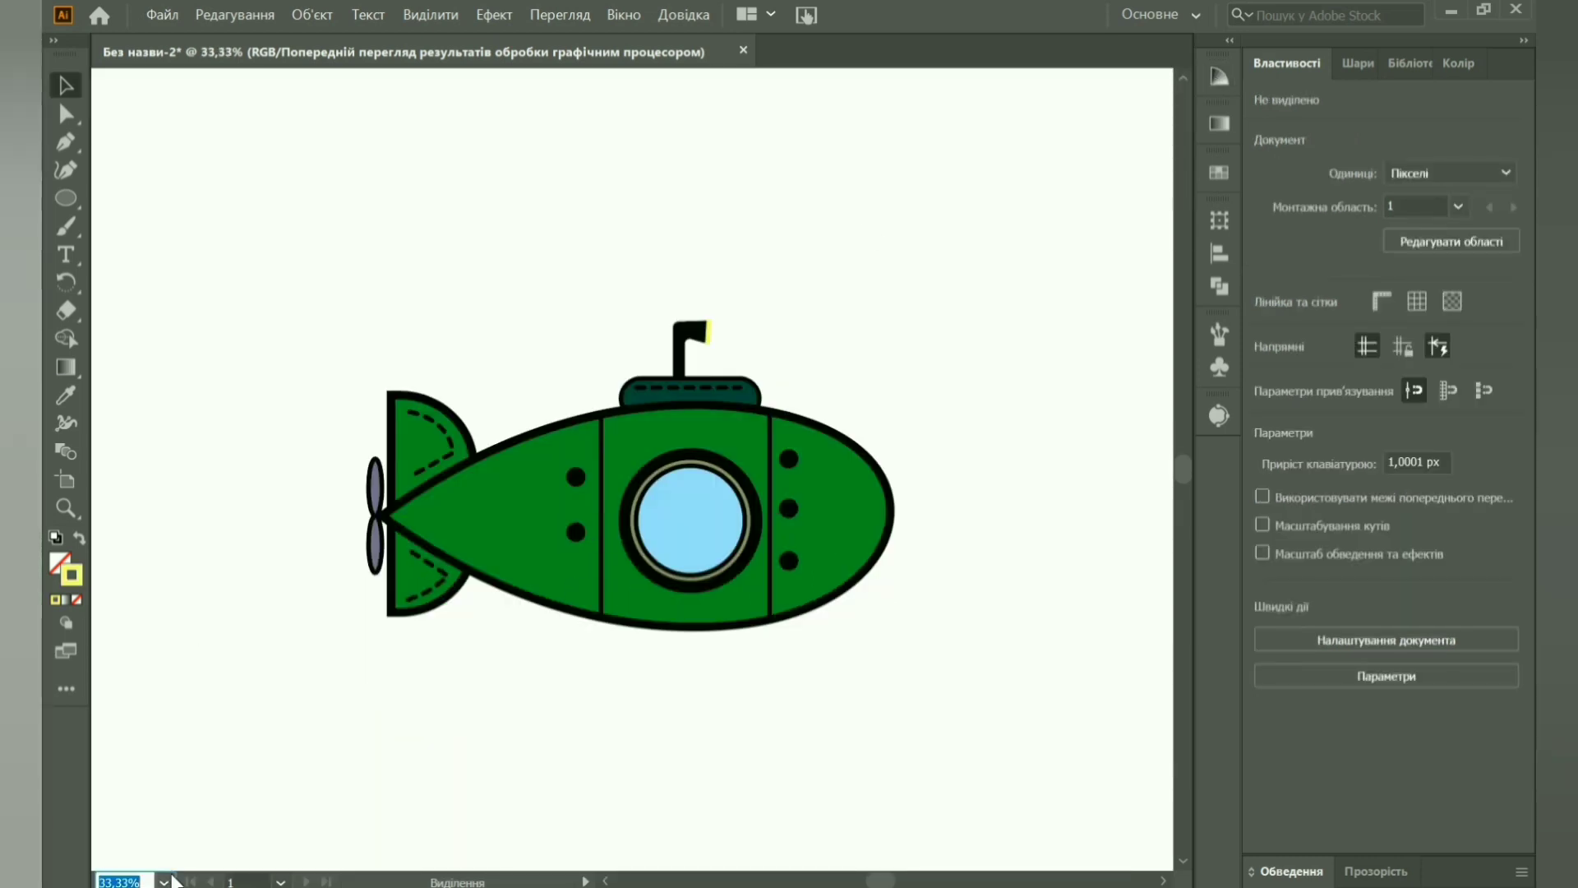
# Centre the submarine group horizontally on the artboard.
pyautogui.hotkey('ctrl', '-')
pyautogui.moveTo(455, 446); pyautogui.dragTo(761, 557)
pyautogui.click(1220, 254)
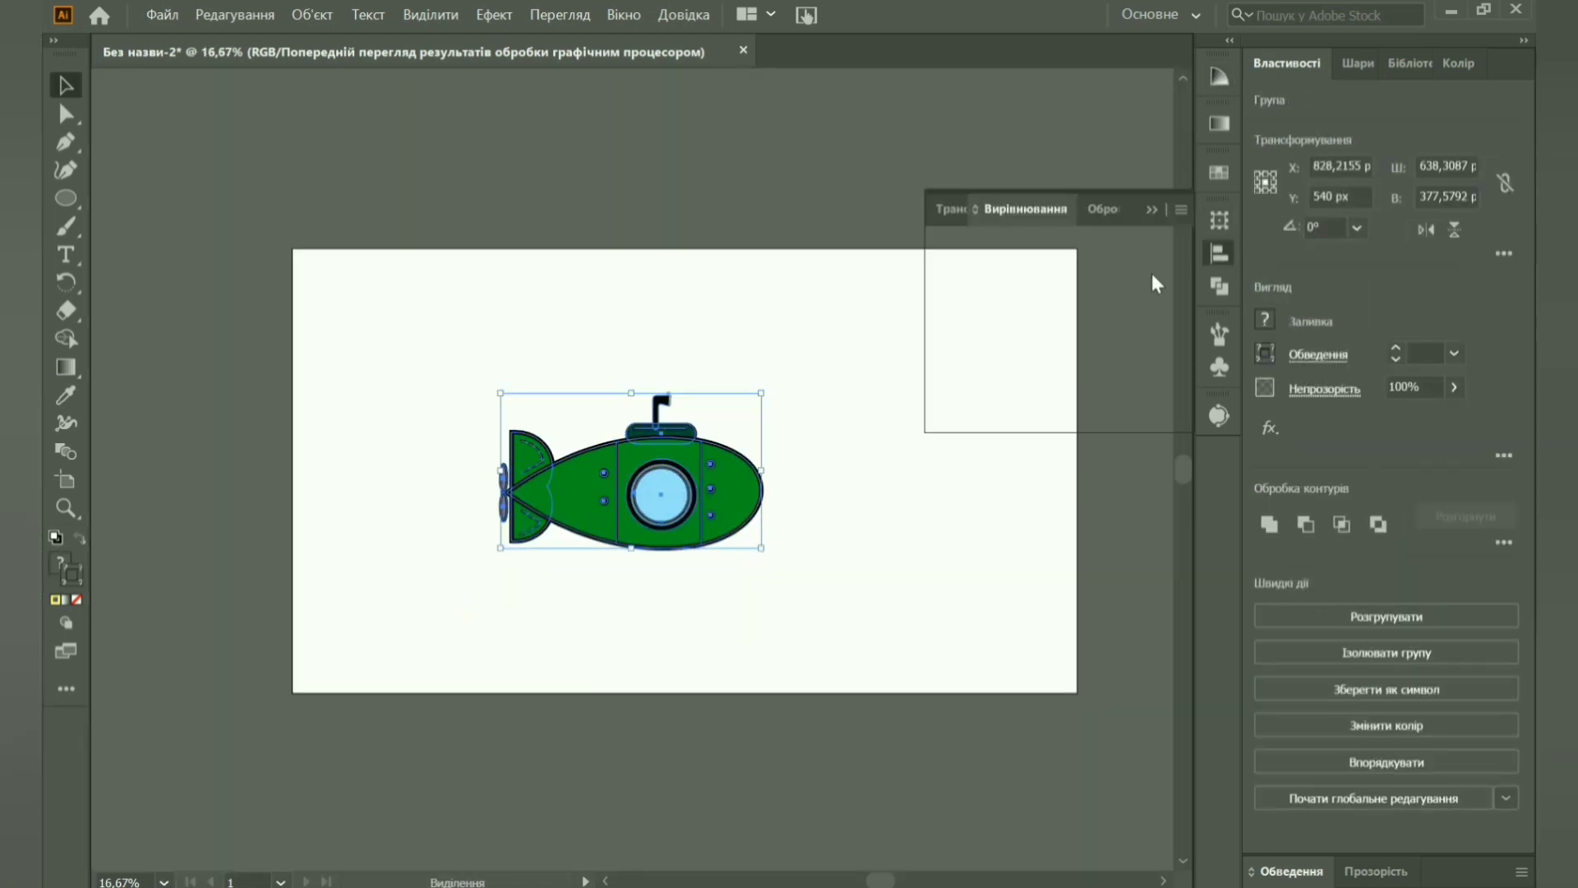
pyautogui.click(1132, 276)
pyautogui.click(962, 585)
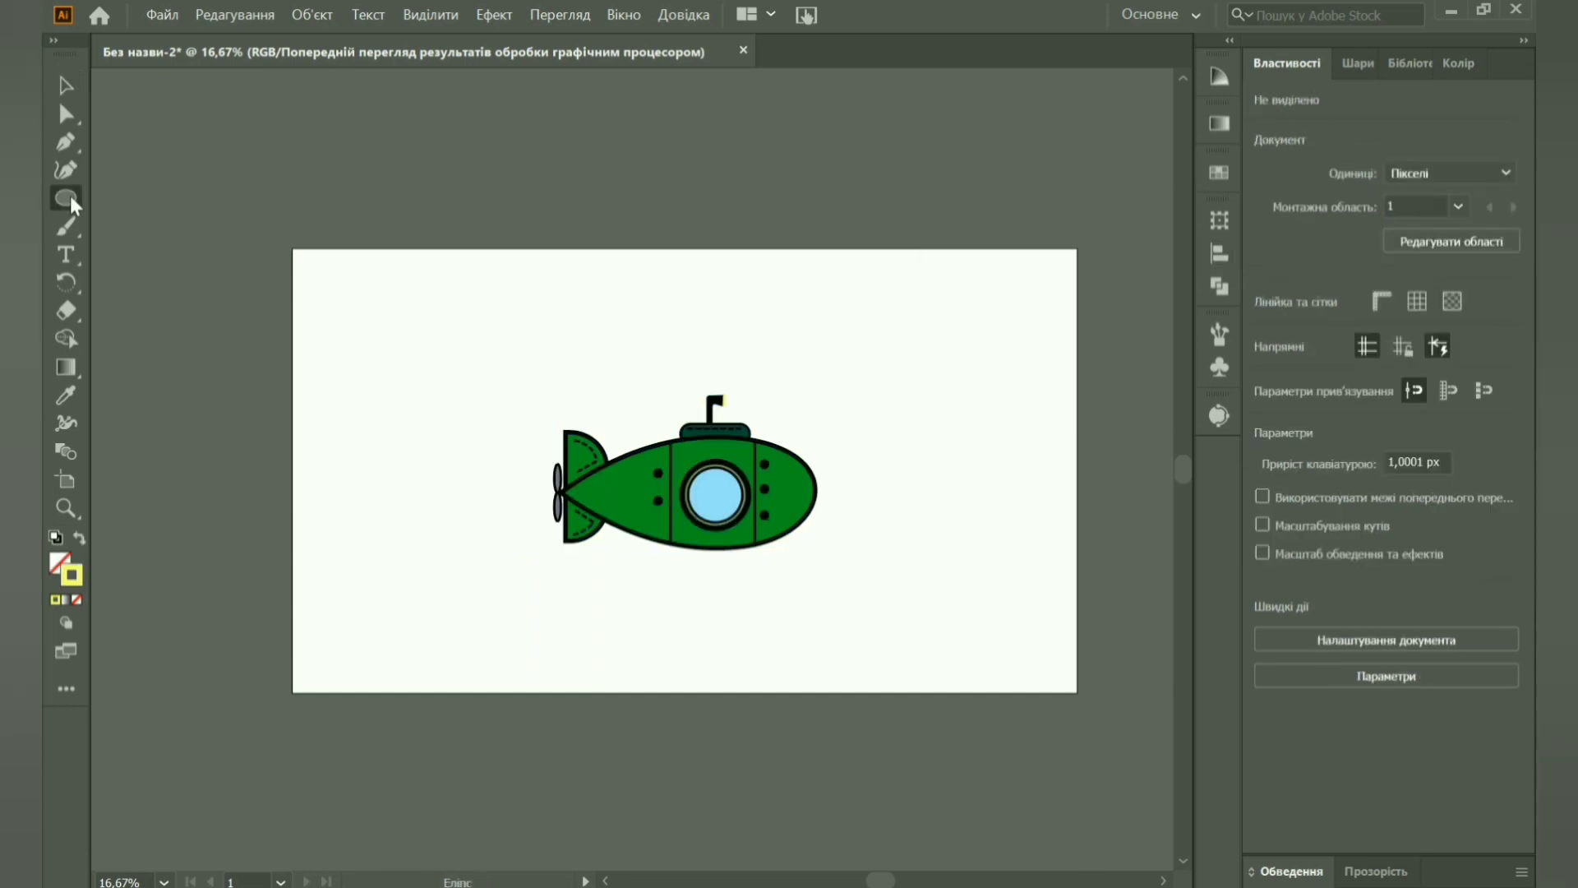
# Draw an artboard-sized 1920x1080 rectangle and fill it blue.
pyautogui.moveTo(73, 204); pyautogui.dragTo(132, 202)
pyautogui.moveTo(293, 249); pyautogui.dragTo(1077, 693)
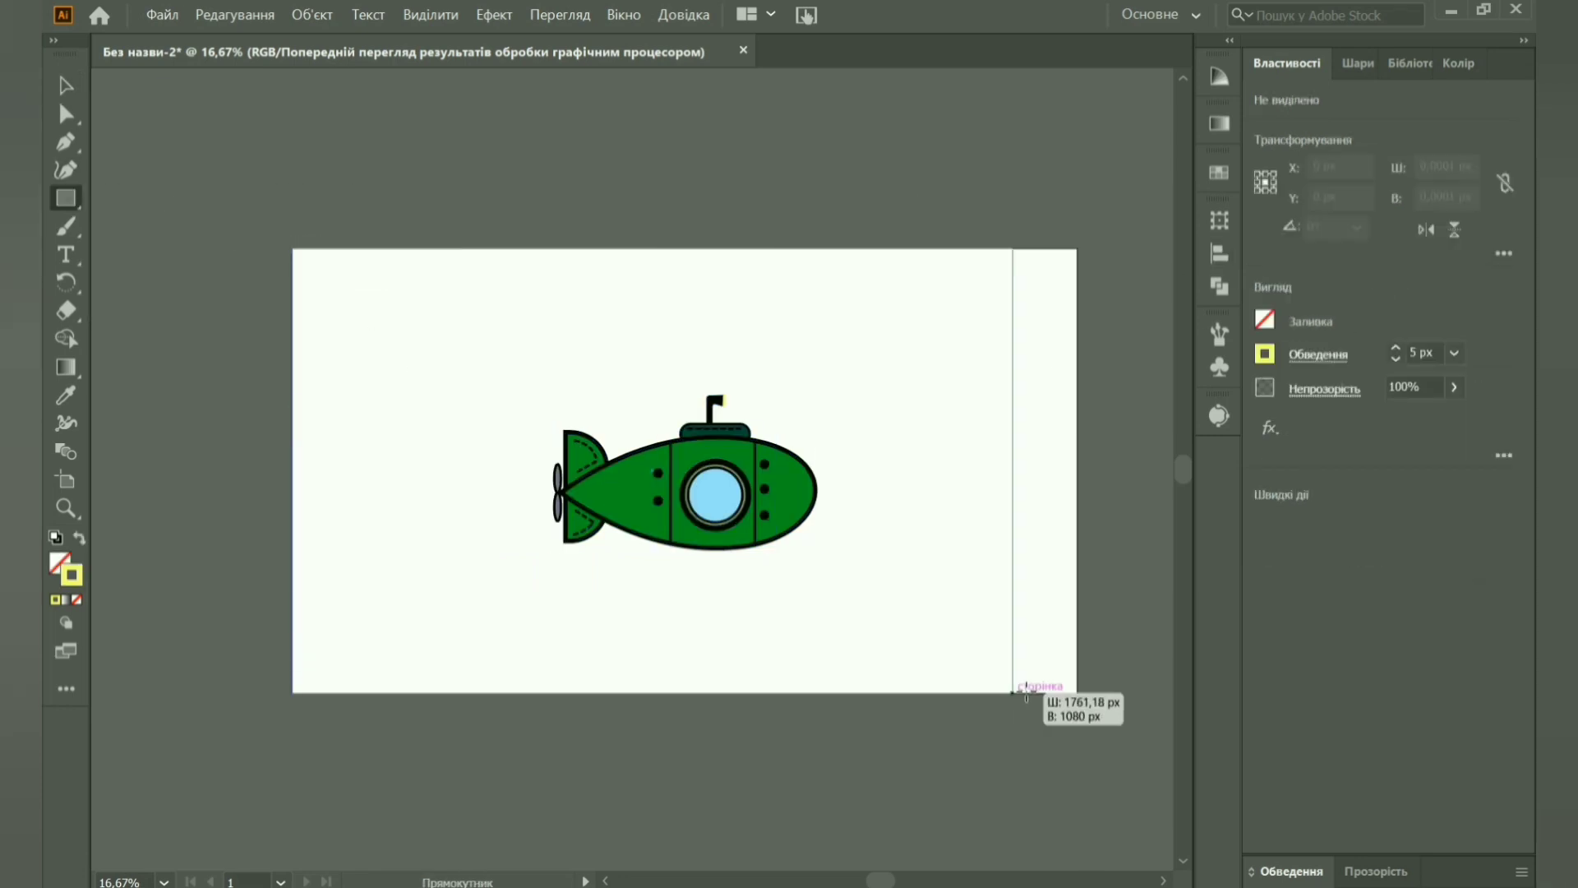
pyautogui.click(1459, 64)
pyautogui.click(1414, 312)
pyautogui.hotkey('shift', 'x')
# Move the blue rectangle behind the submarine and set its shade to sky-blue #43b2ff.
pyautogui.click(1343, 64)
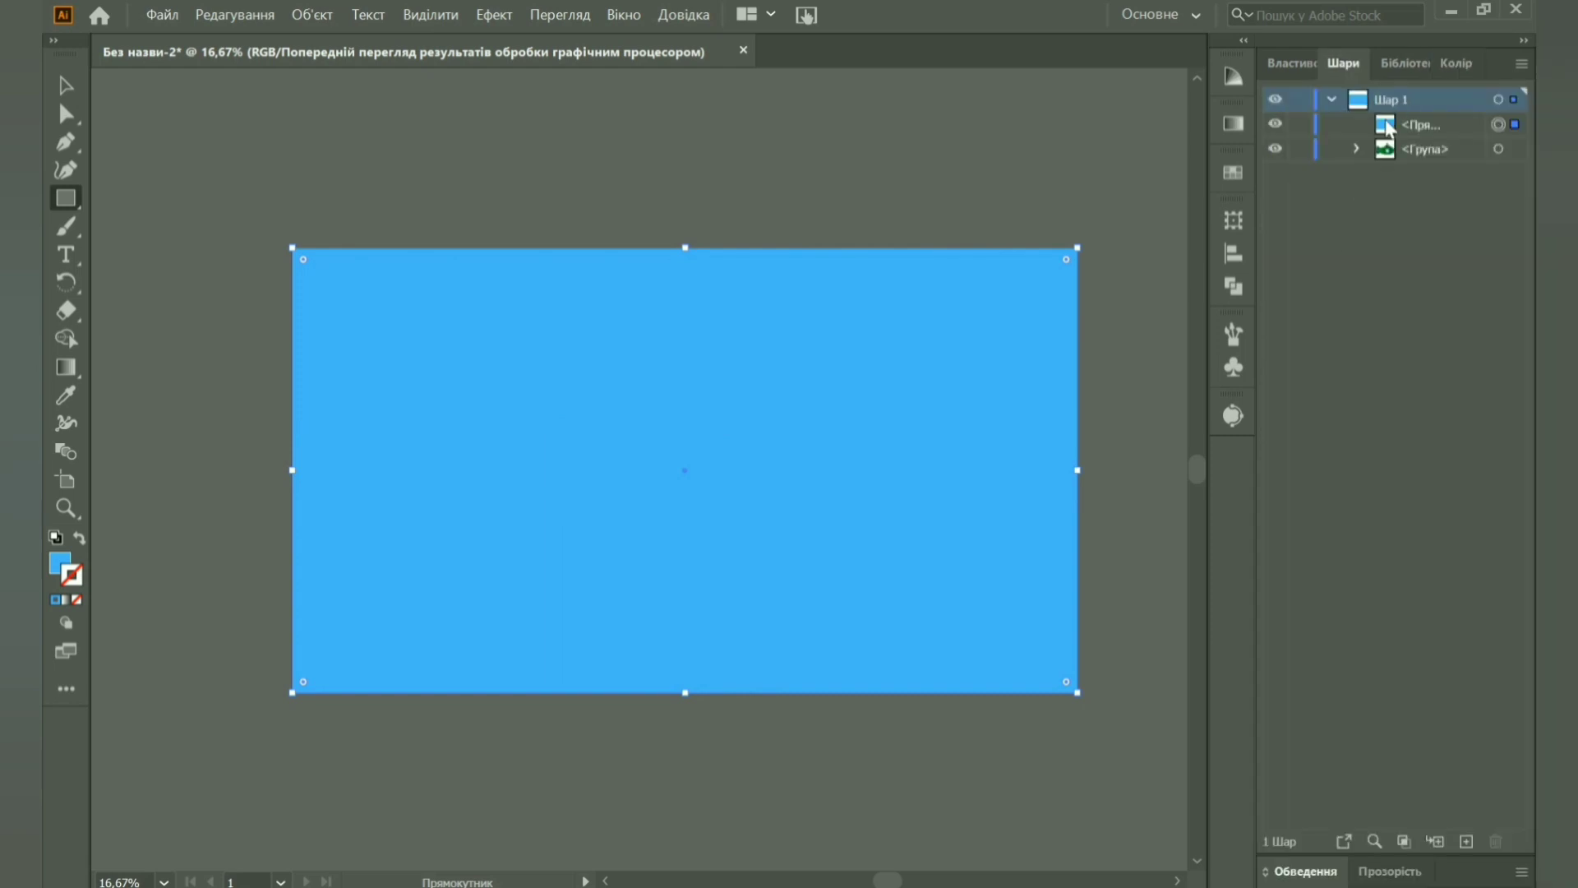
pyautogui.moveTo(1386, 125); pyautogui.dragTo(1392, 163)
pyautogui.click(1234, 77)
pyautogui.click(1040, 158)
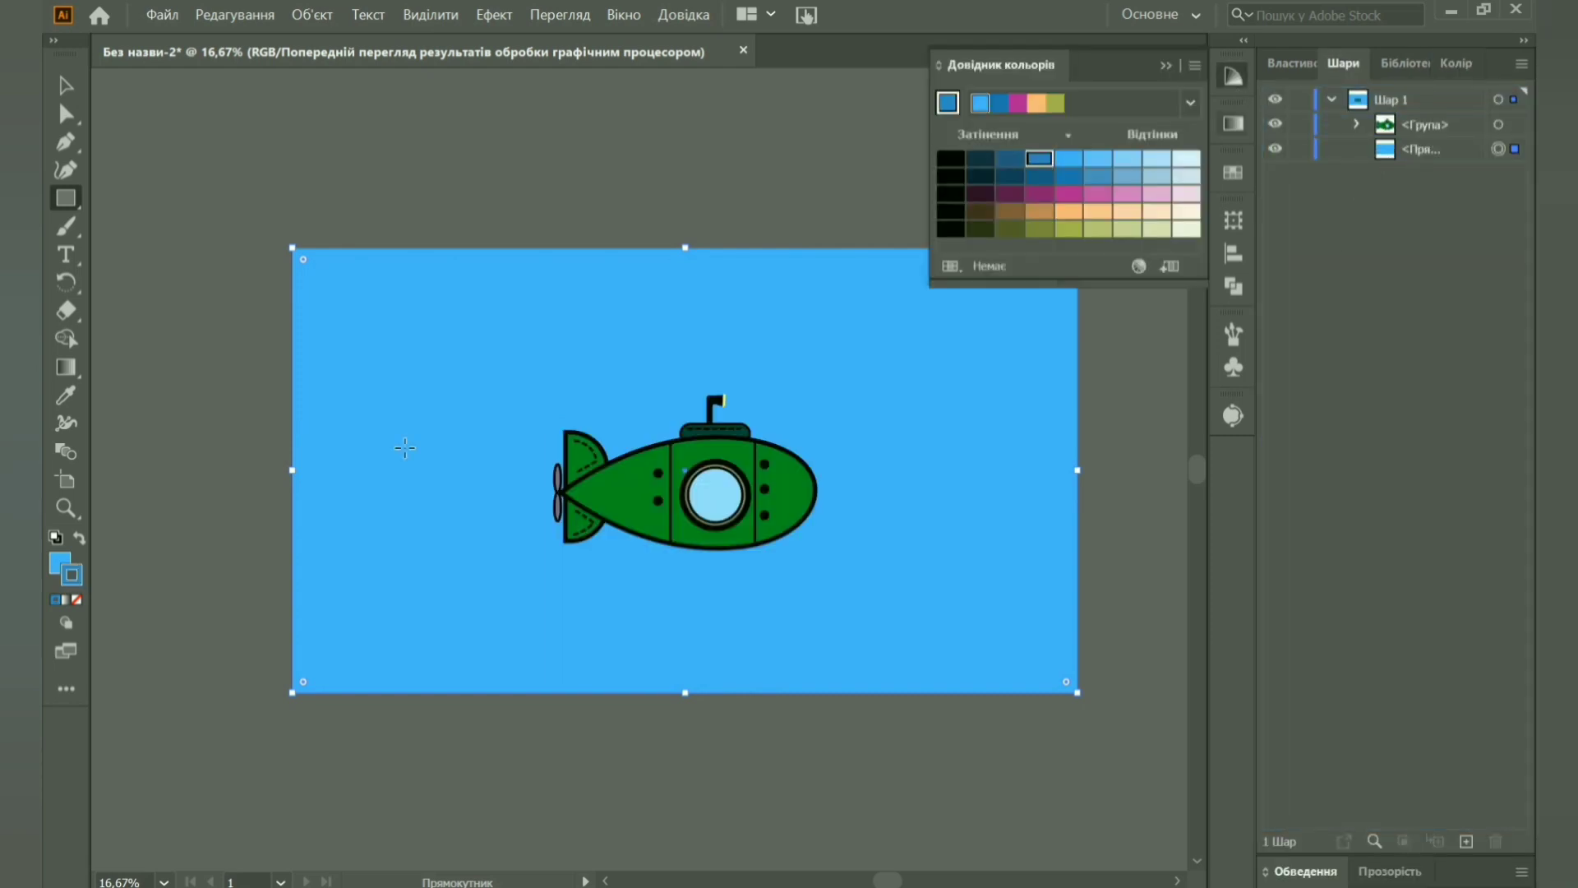
pyautogui.click(61, 561)
pyautogui.click(1242, 75)
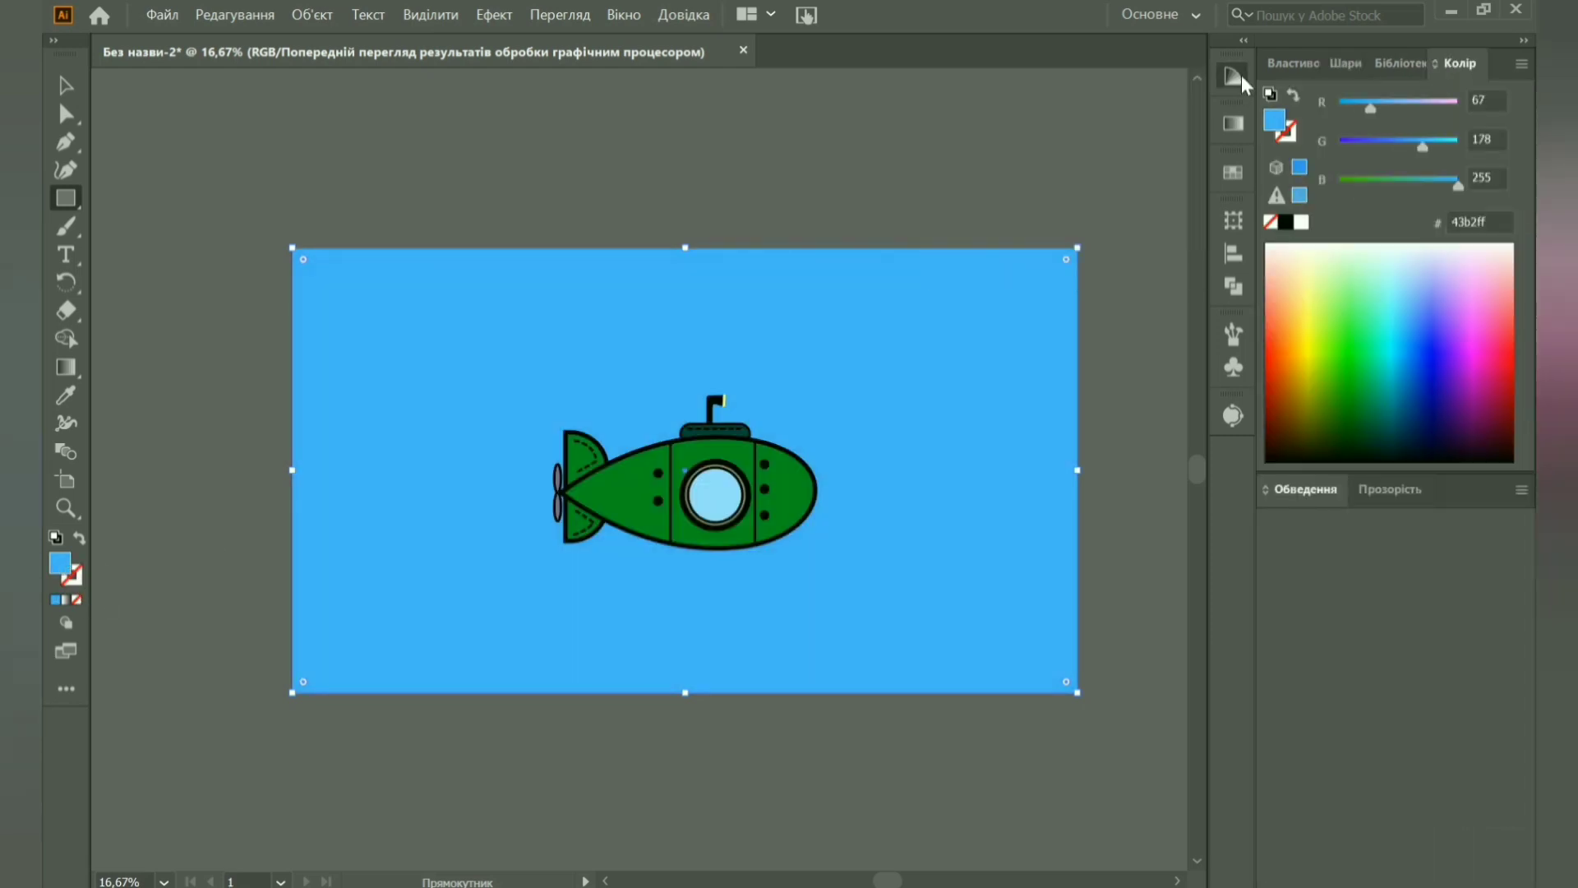
# Lock the background rectangle and start a beam path from the periscope top.
pyautogui.click(65, 141)
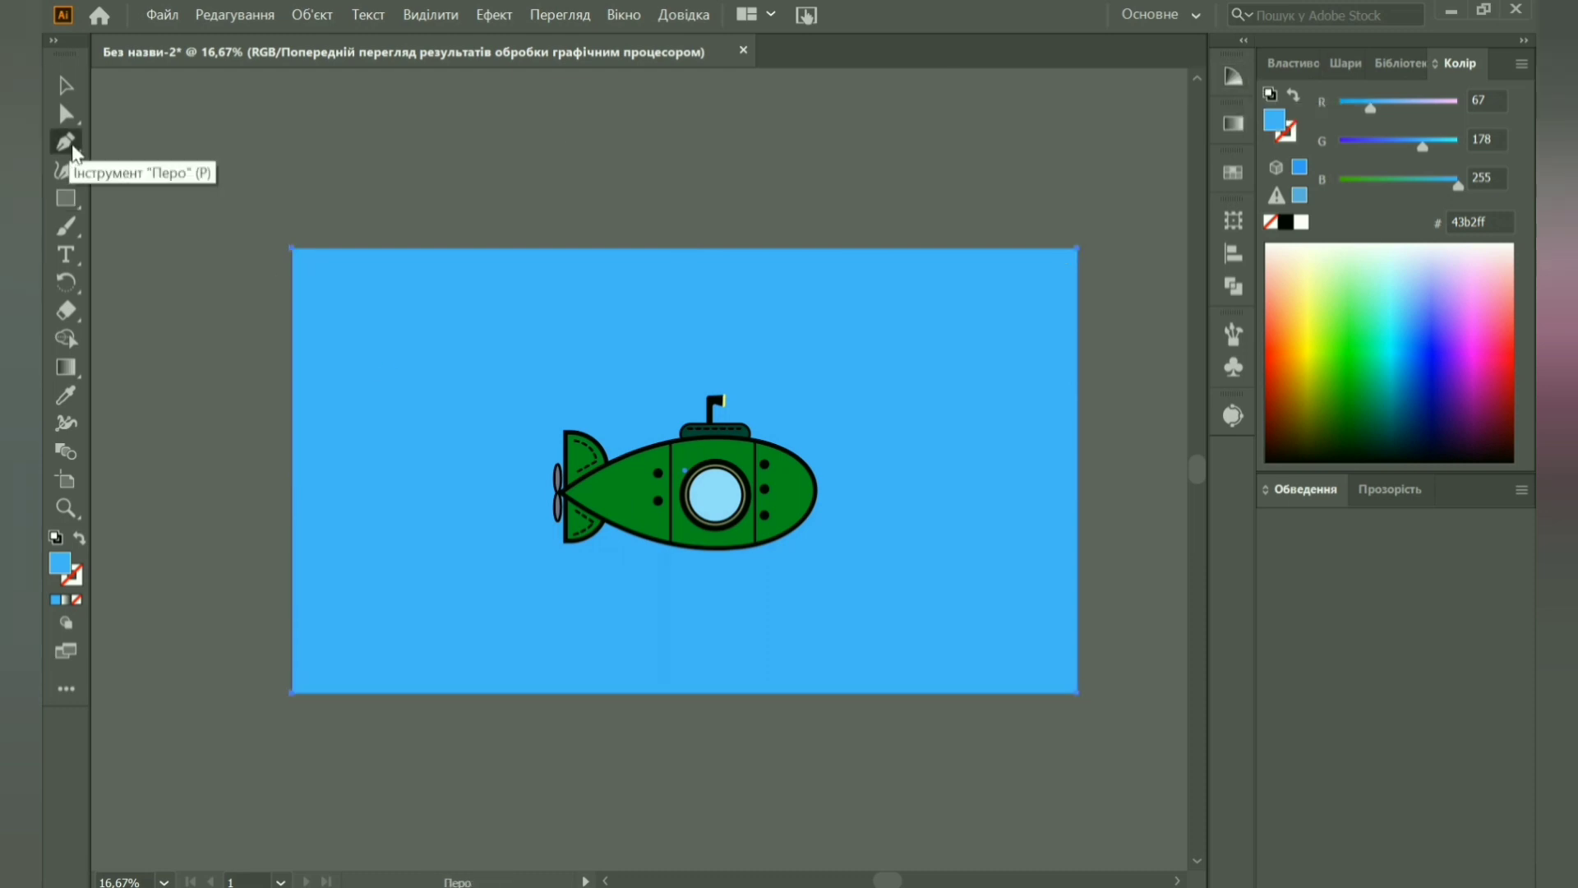
pyautogui.click(1345, 63)
pyautogui.click(1299, 149)
pyautogui.click(724, 401)
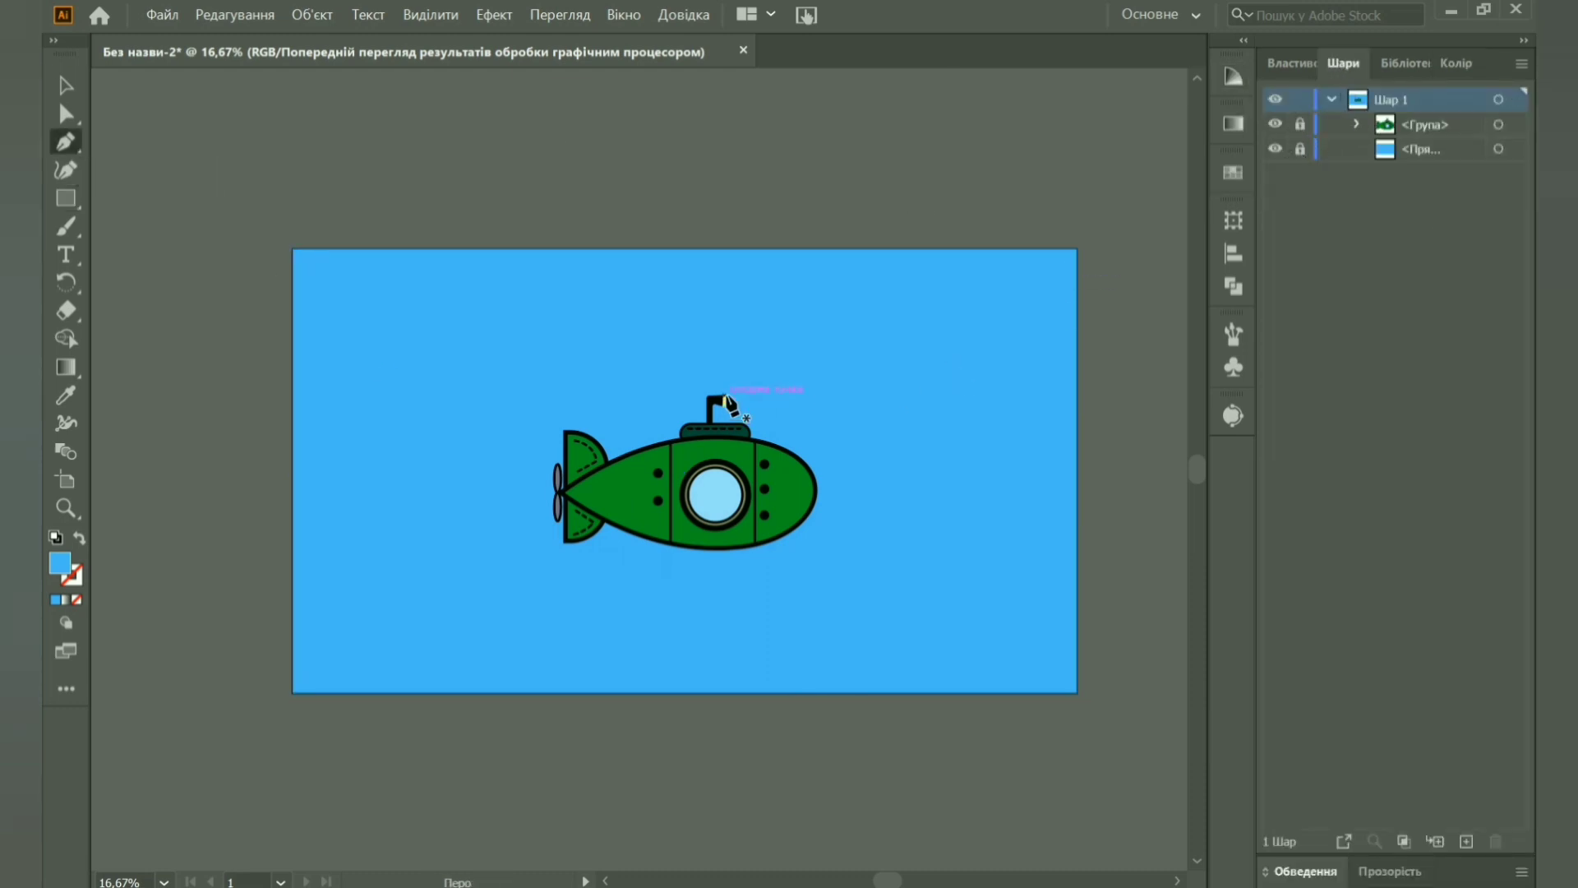
pyautogui.click(951, 346)
# Close the triangular beam shape at the periscope and give it the periscope's black fill.
pyautogui.click(947, 457)
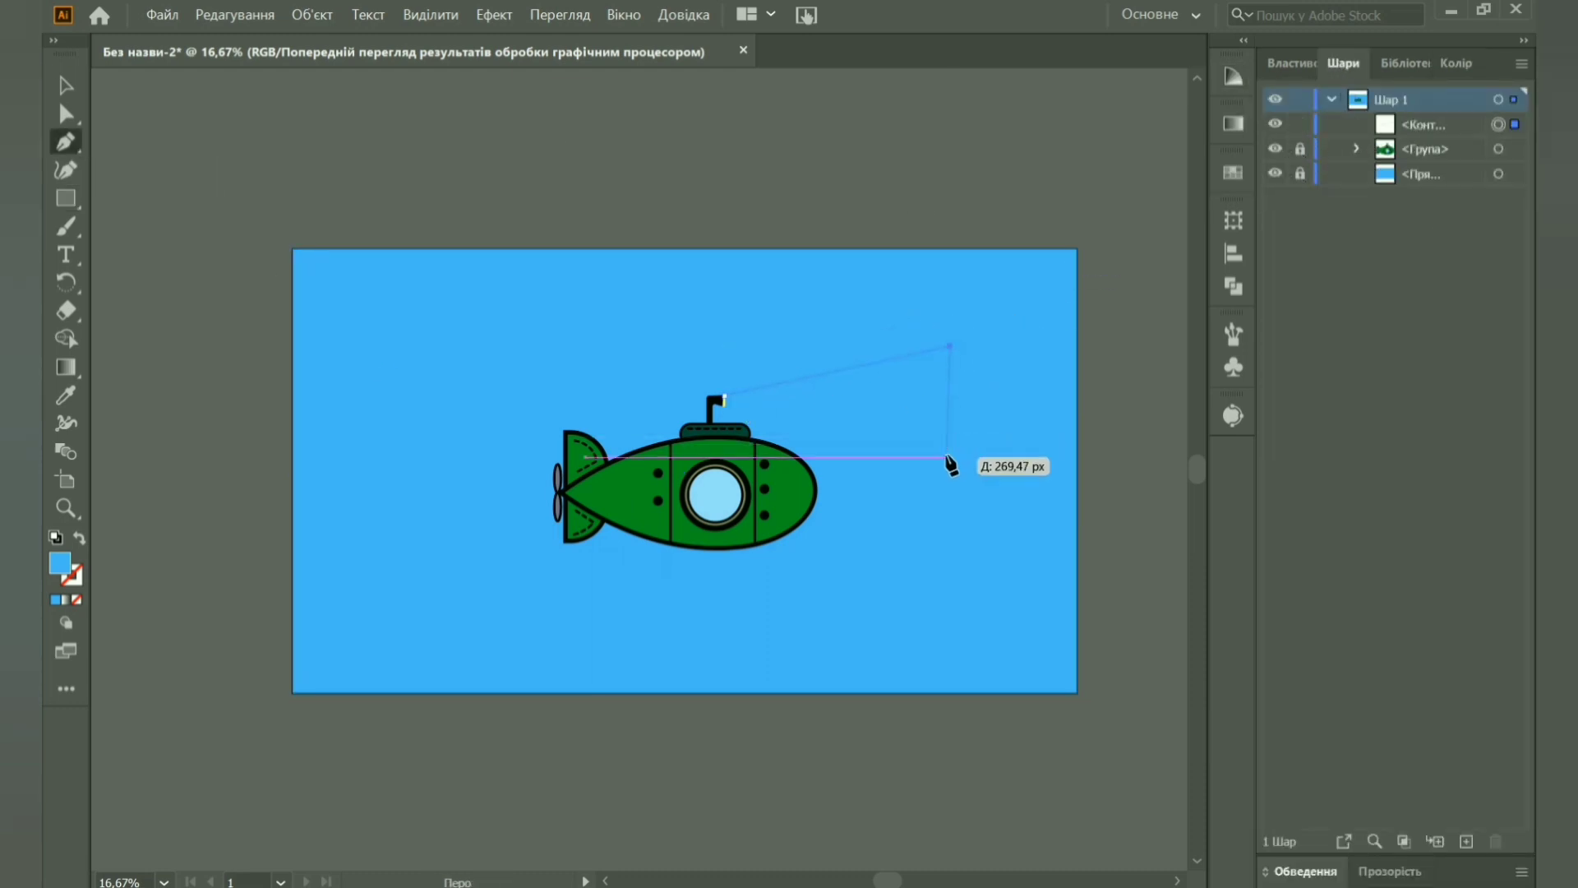
pyautogui.click(723, 404)
pyautogui.click(65, 396)
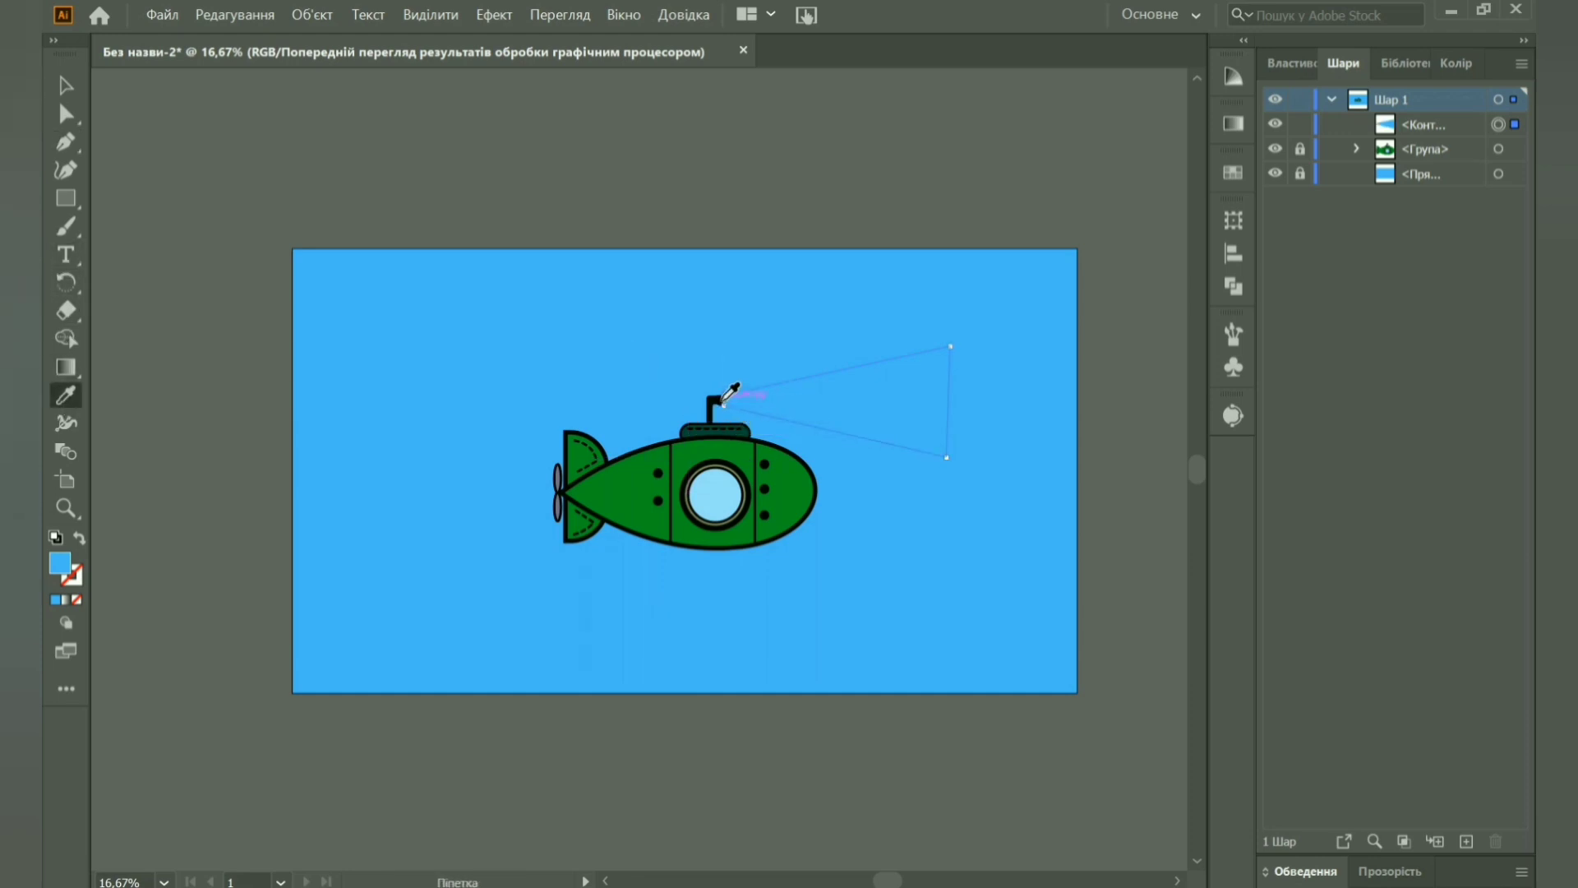
pyautogui.scroll(4, 752, 372)
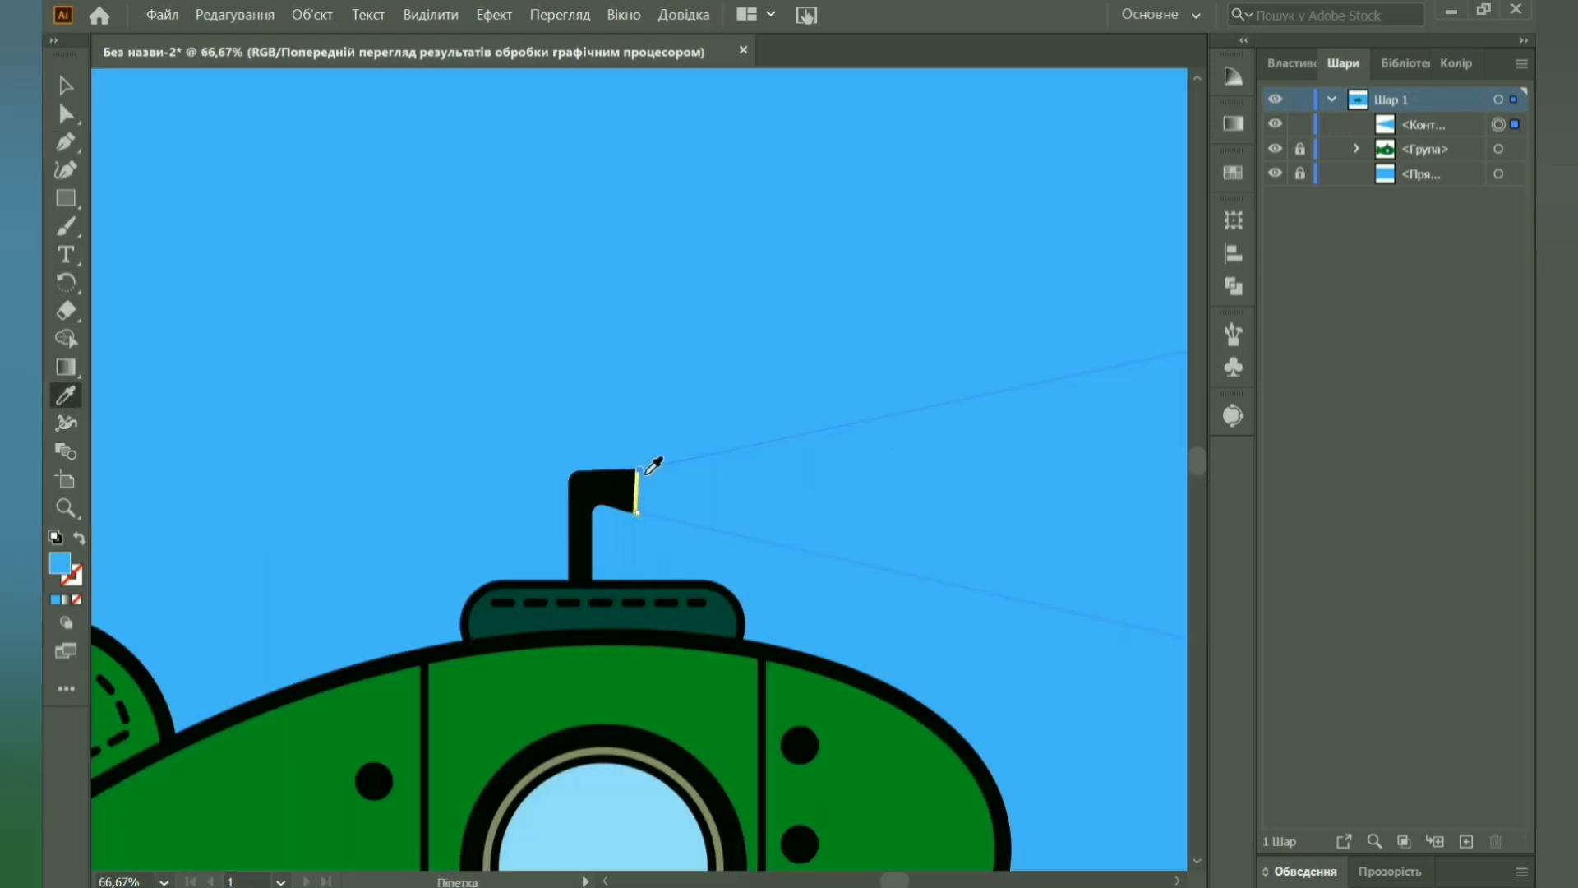
pyautogui.click(639, 483)
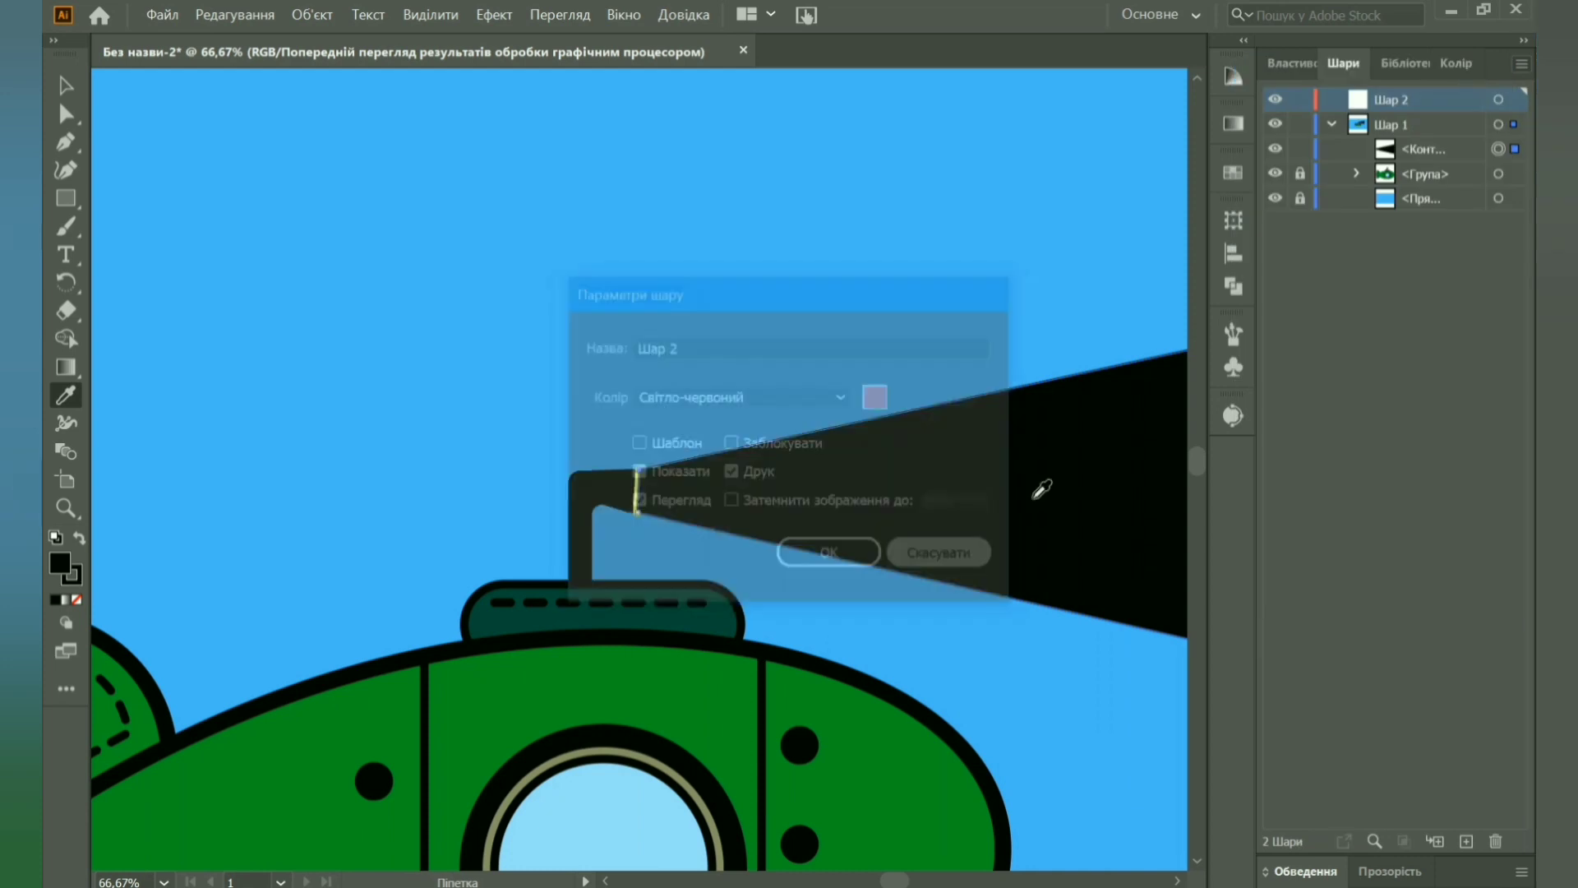
# Fill the beam yellow #ecff41 with no stroke and widen its far corner outward.
pyautogui.click(1456, 63)
pyautogui.click(1315, 314)
pyautogui.hotkey('ctrl', '-')
pyautogui.hotkey('ctrl', '-')
pyautogui.hotkey('ctrl', '-')
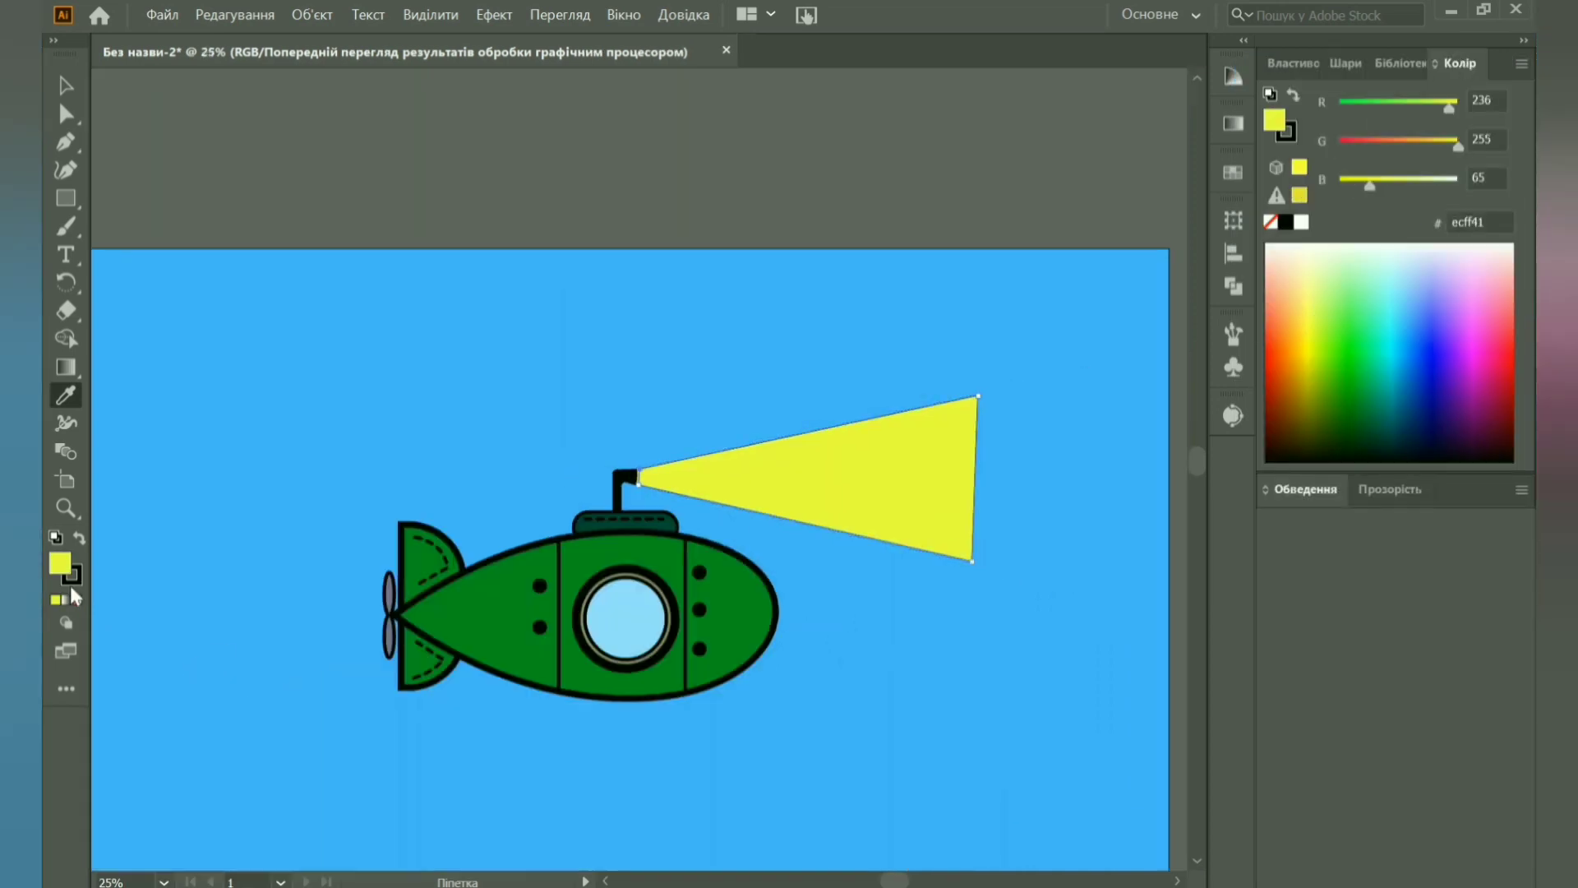
pyautogui.press('x')
pyautogui.press('/')
pyautogui.press('x')
pyautogui.press('a')
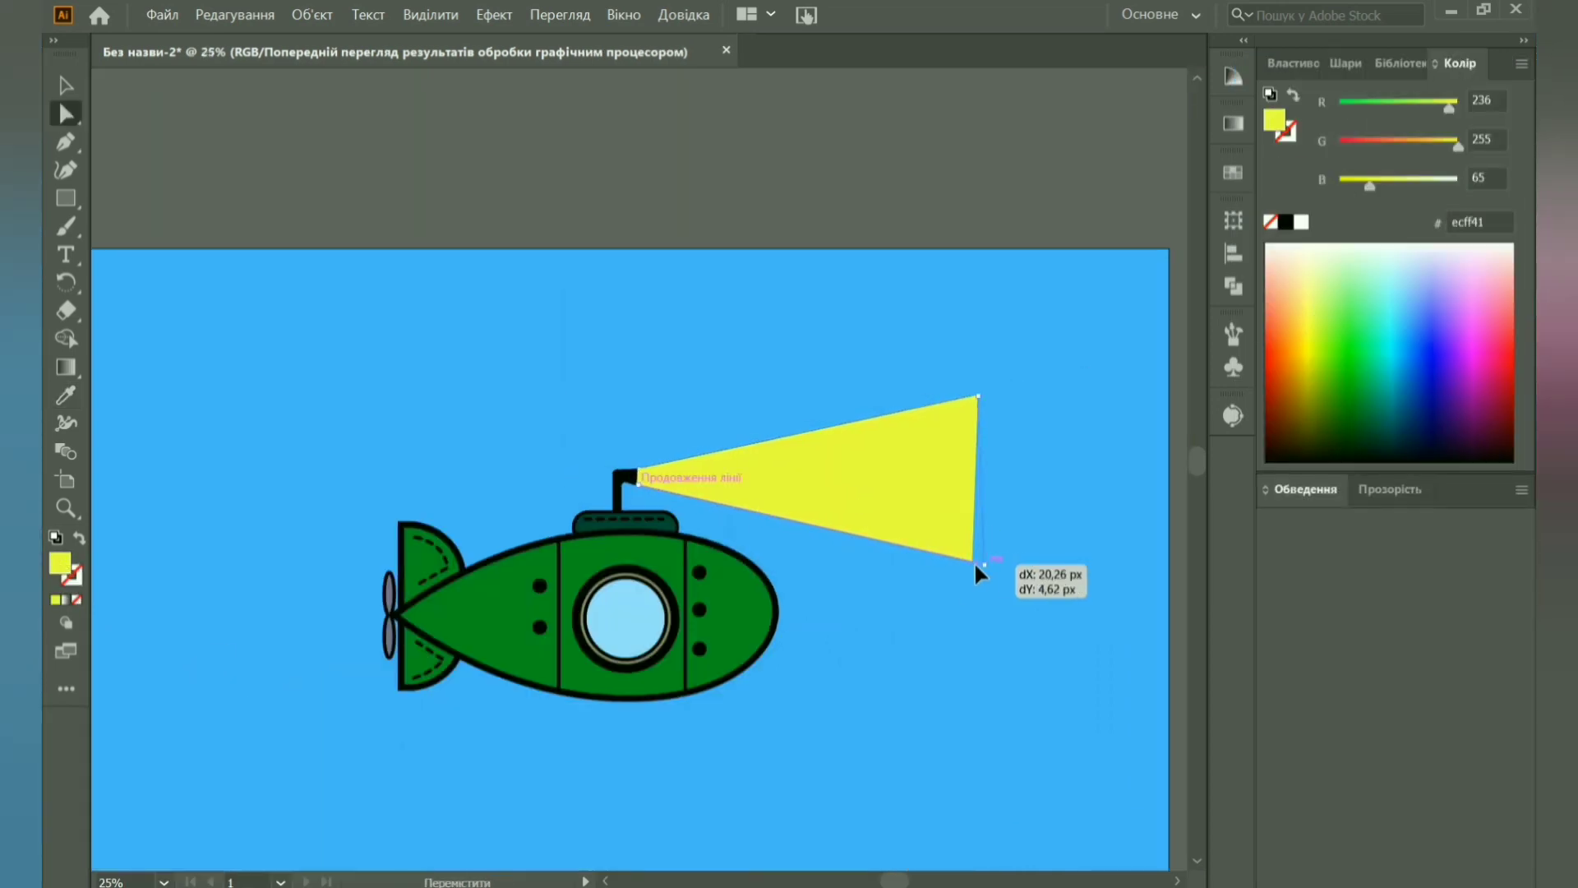
pyautogui.moveTo(979, 486)
pyautogui.mouseDown()
pyautogui.moveTo(999, 486)
pyautogui.moveTo(864, 483)
pyautogui.mouseUp()
# Lower the beam's opacity to make it translucent.
pyautogui.press('v')
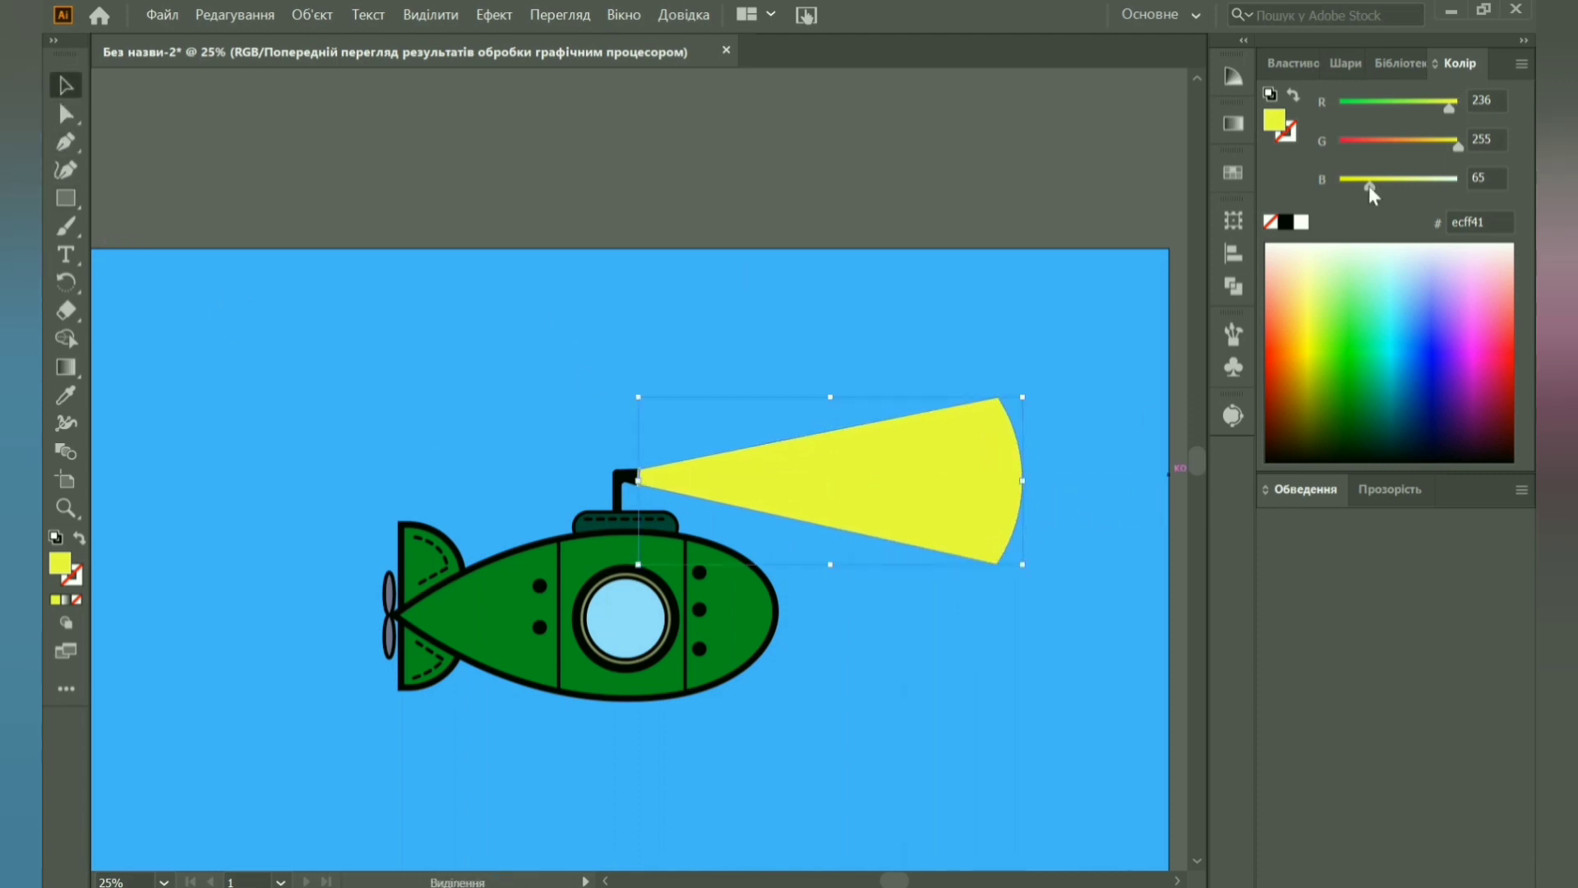
pyautogui.moveTo(1369, 186); pyautogui.dragTo(1428, 186)
pyautogui.hotkey('ctrl', 'z')
pyautogui.click(1469, 61)
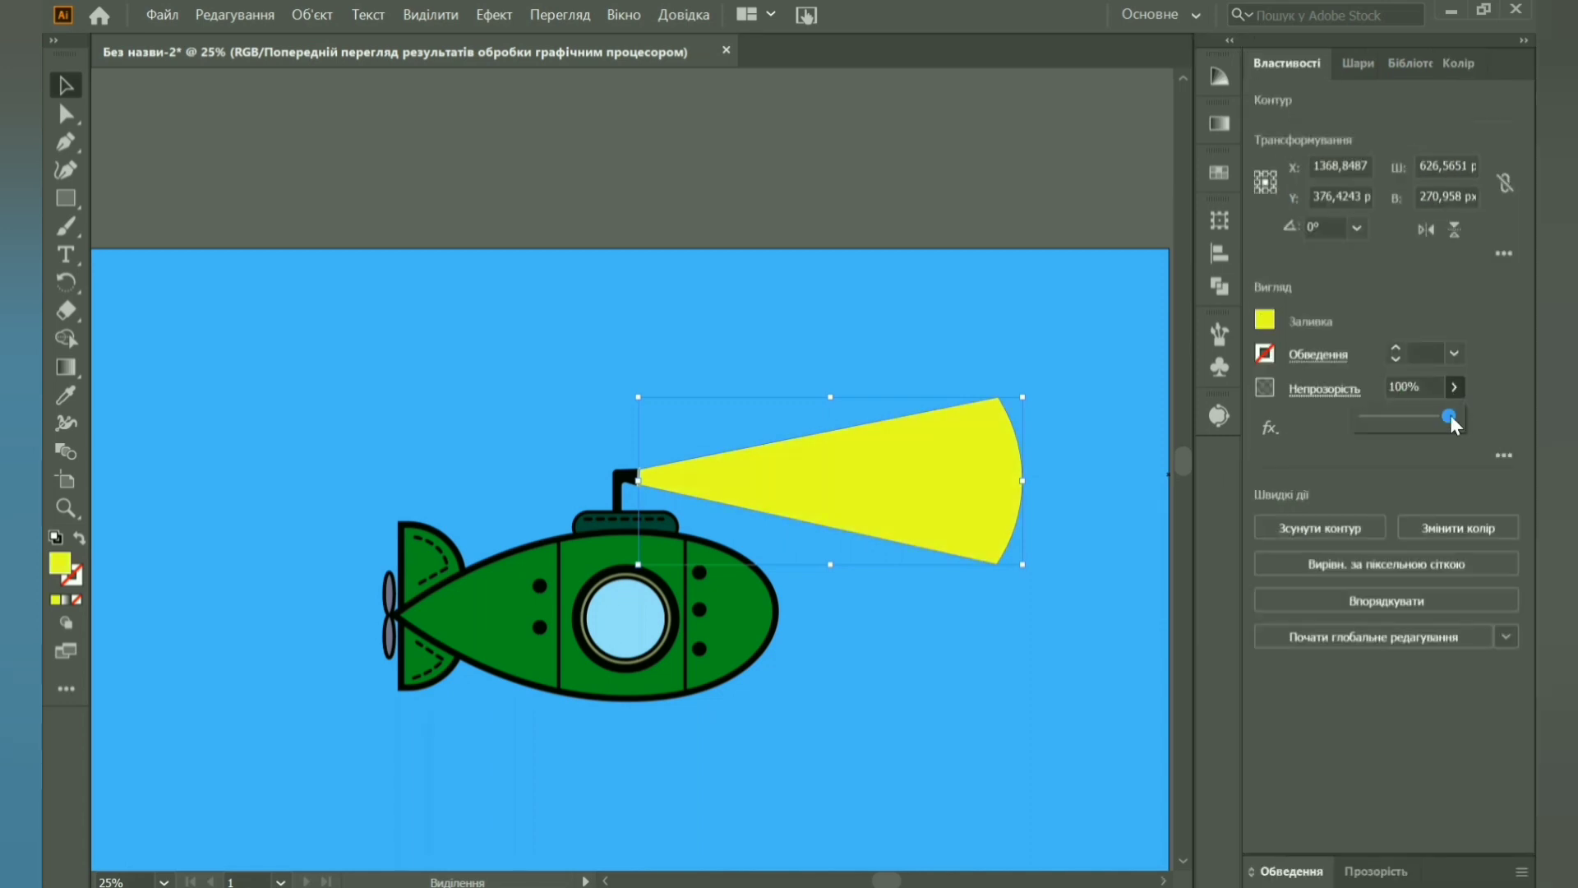
pyautogui.moveTo(1450, 419); pyautogui.dragTo(1394, 423)
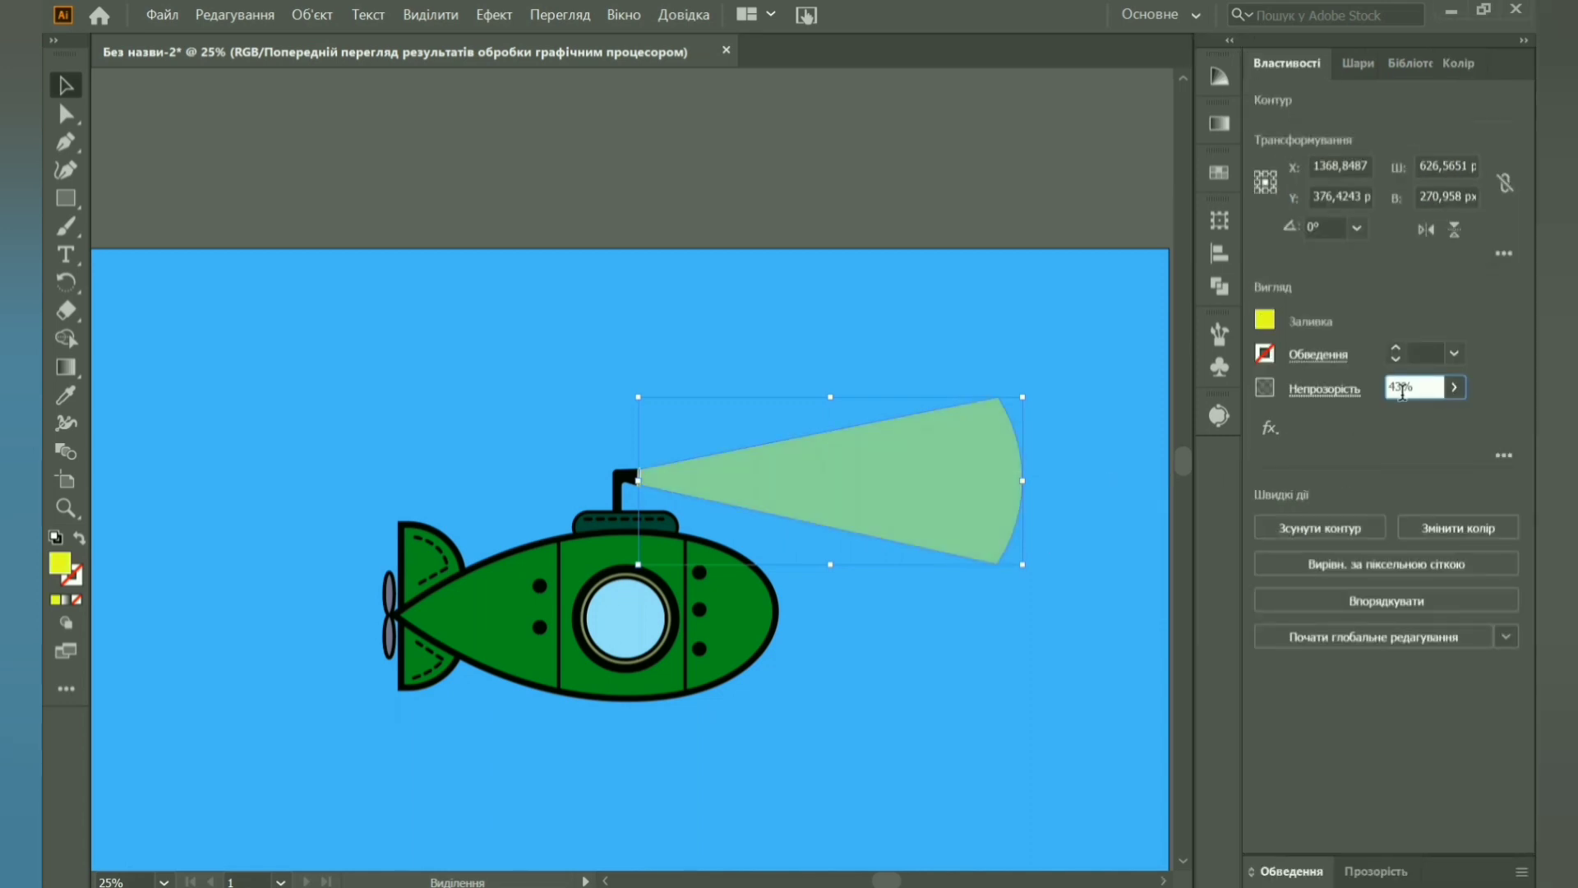
pyautogui.click(1097, 465)
# Zoom to 66.67% and adjust the beam's anchor point at the periscope lamp.
pyautogui.click(164, 881)
pyautogui.click(205, 586)
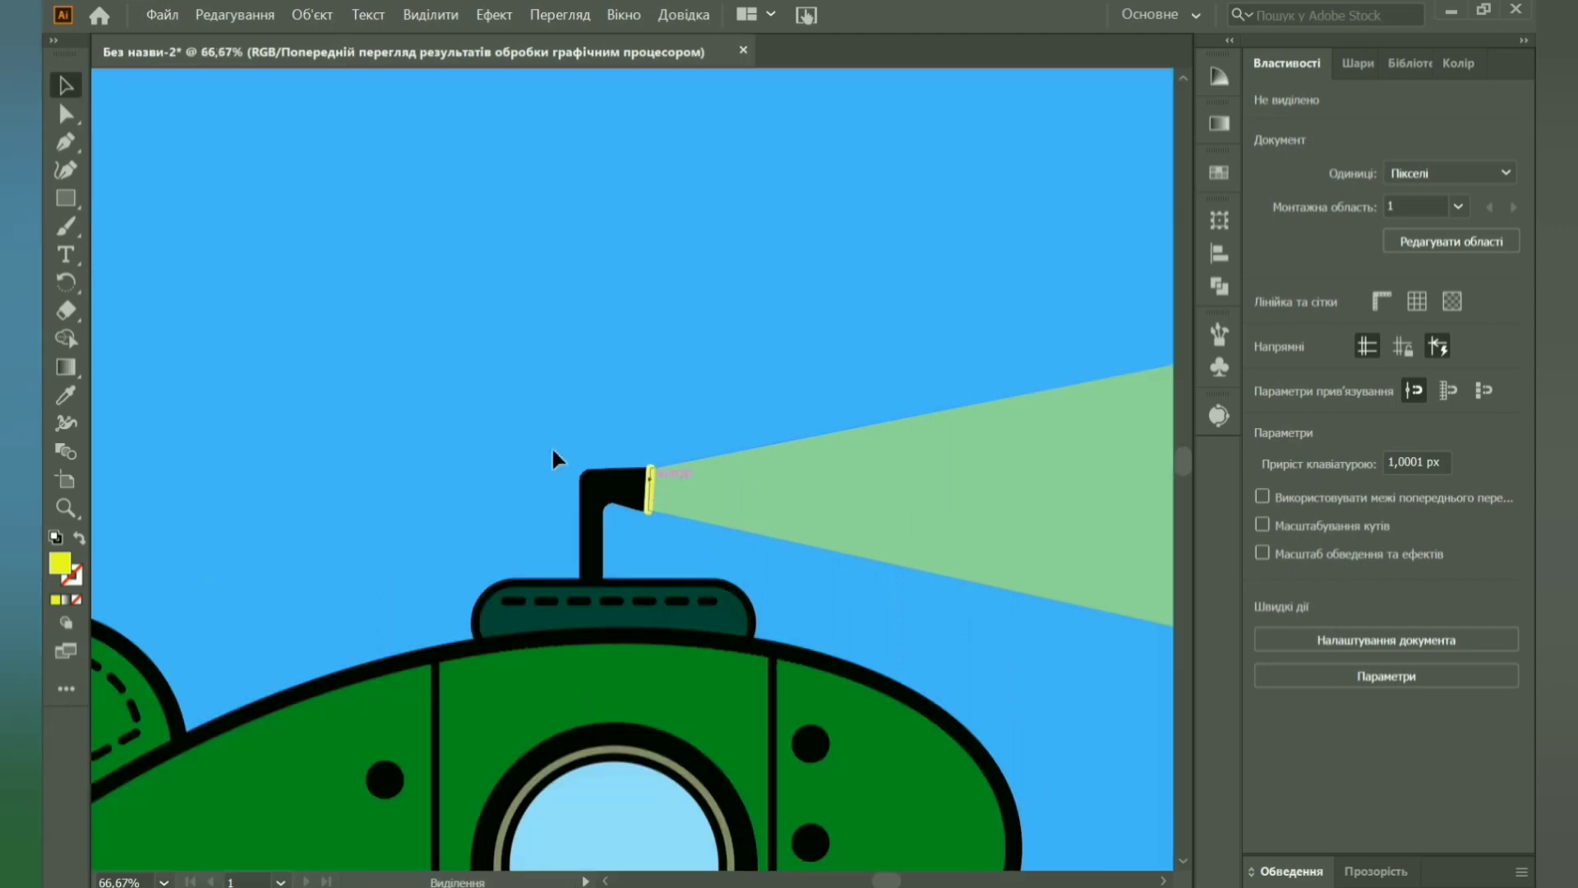
pyautogui.press('p')
pyautogui.hotkey('shift', '`')
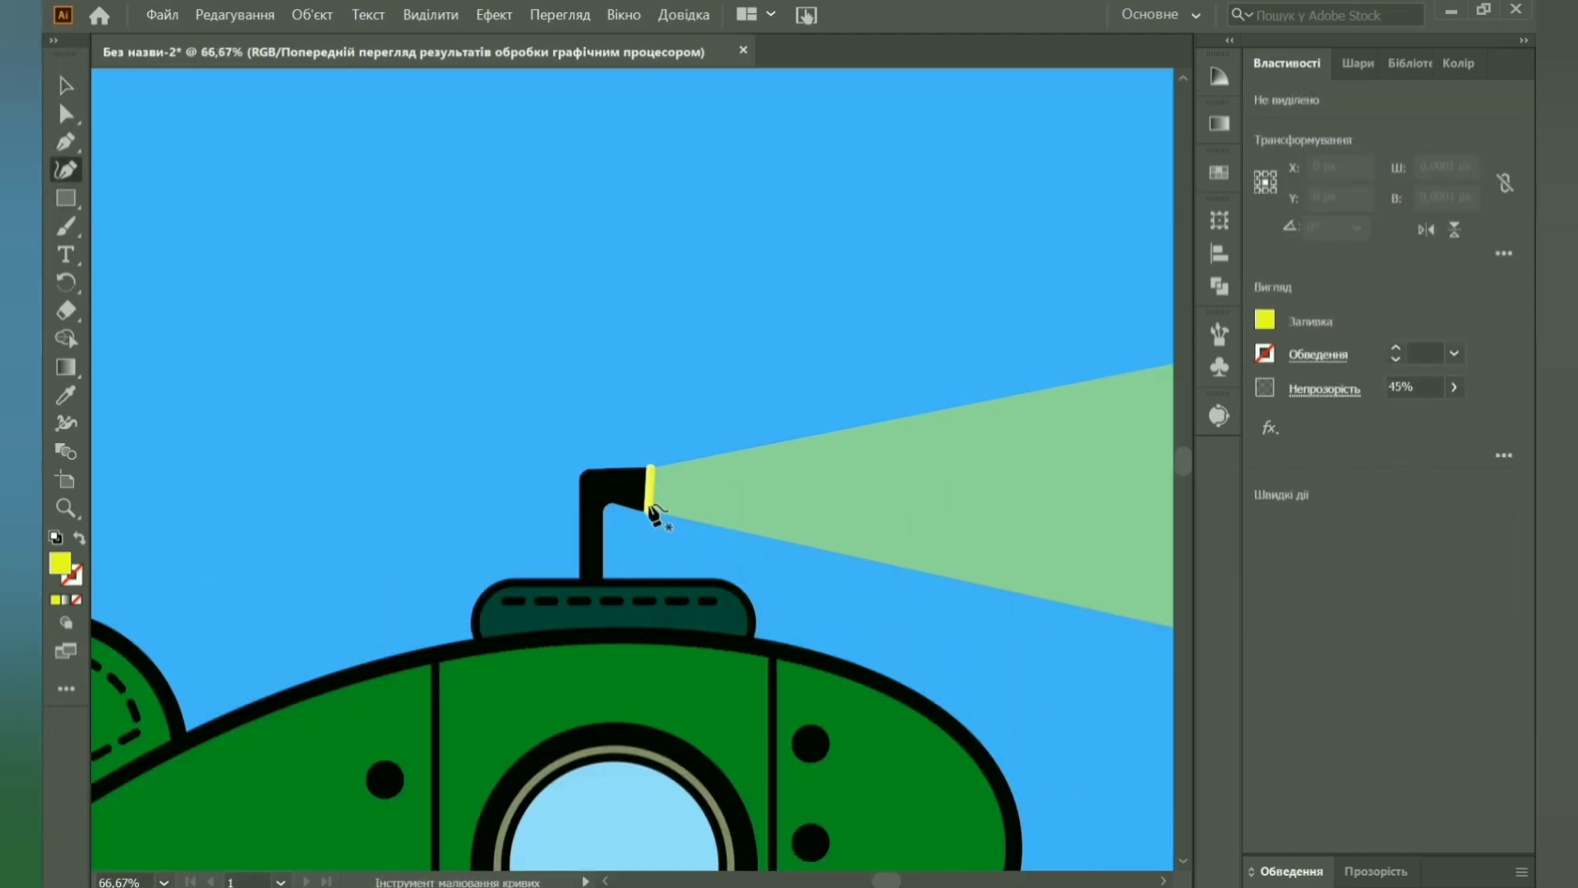
pyautogui.click(649, 508)
pyautogui.click(646, 516)
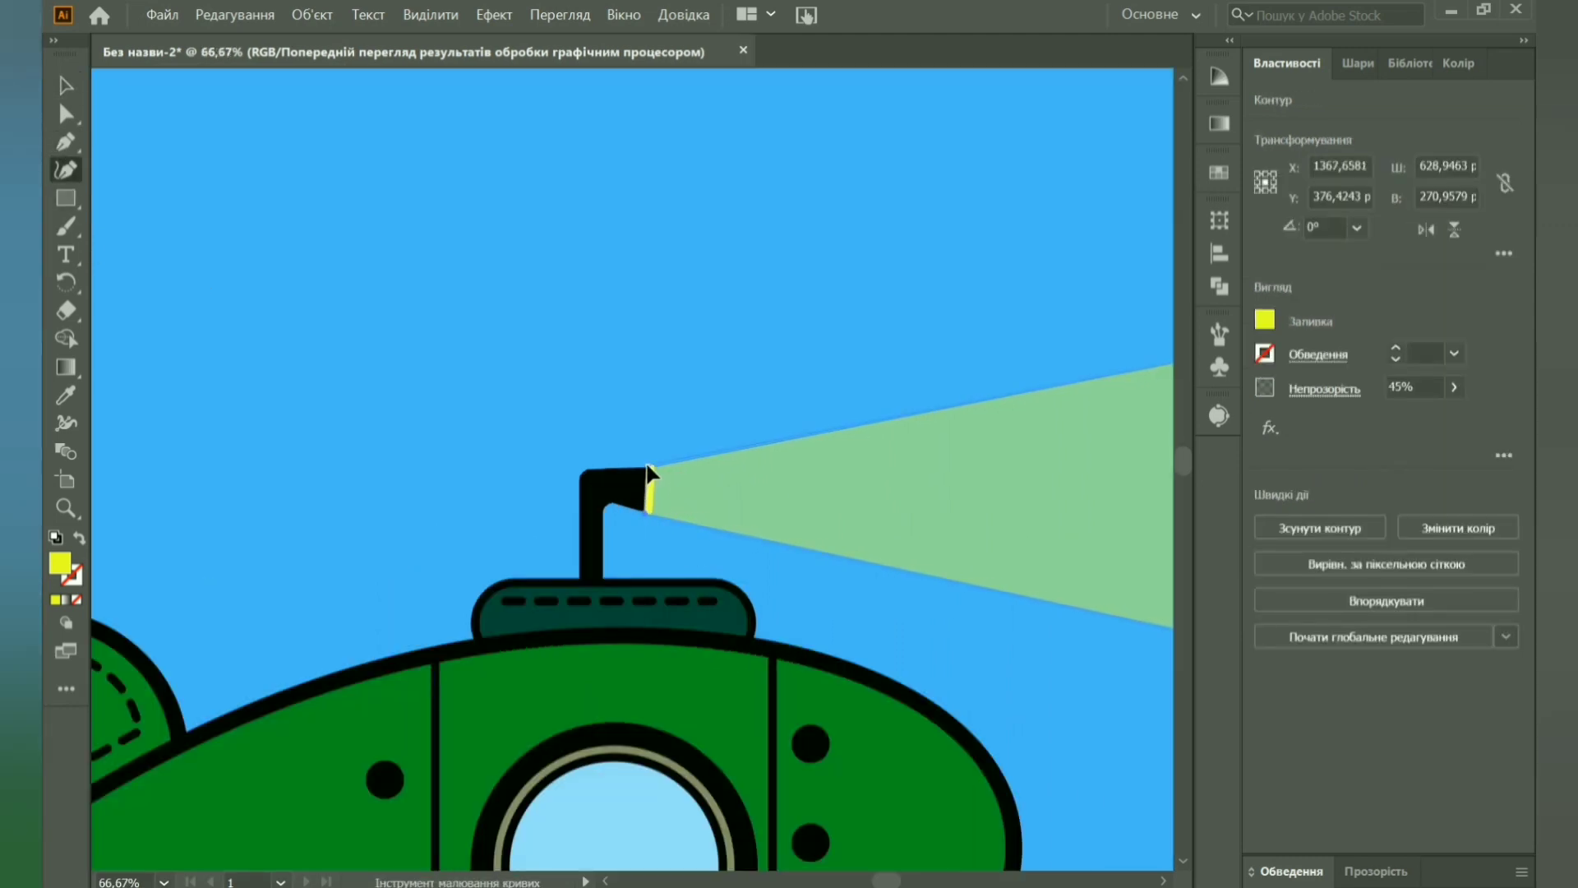
pyautogui.press('v')
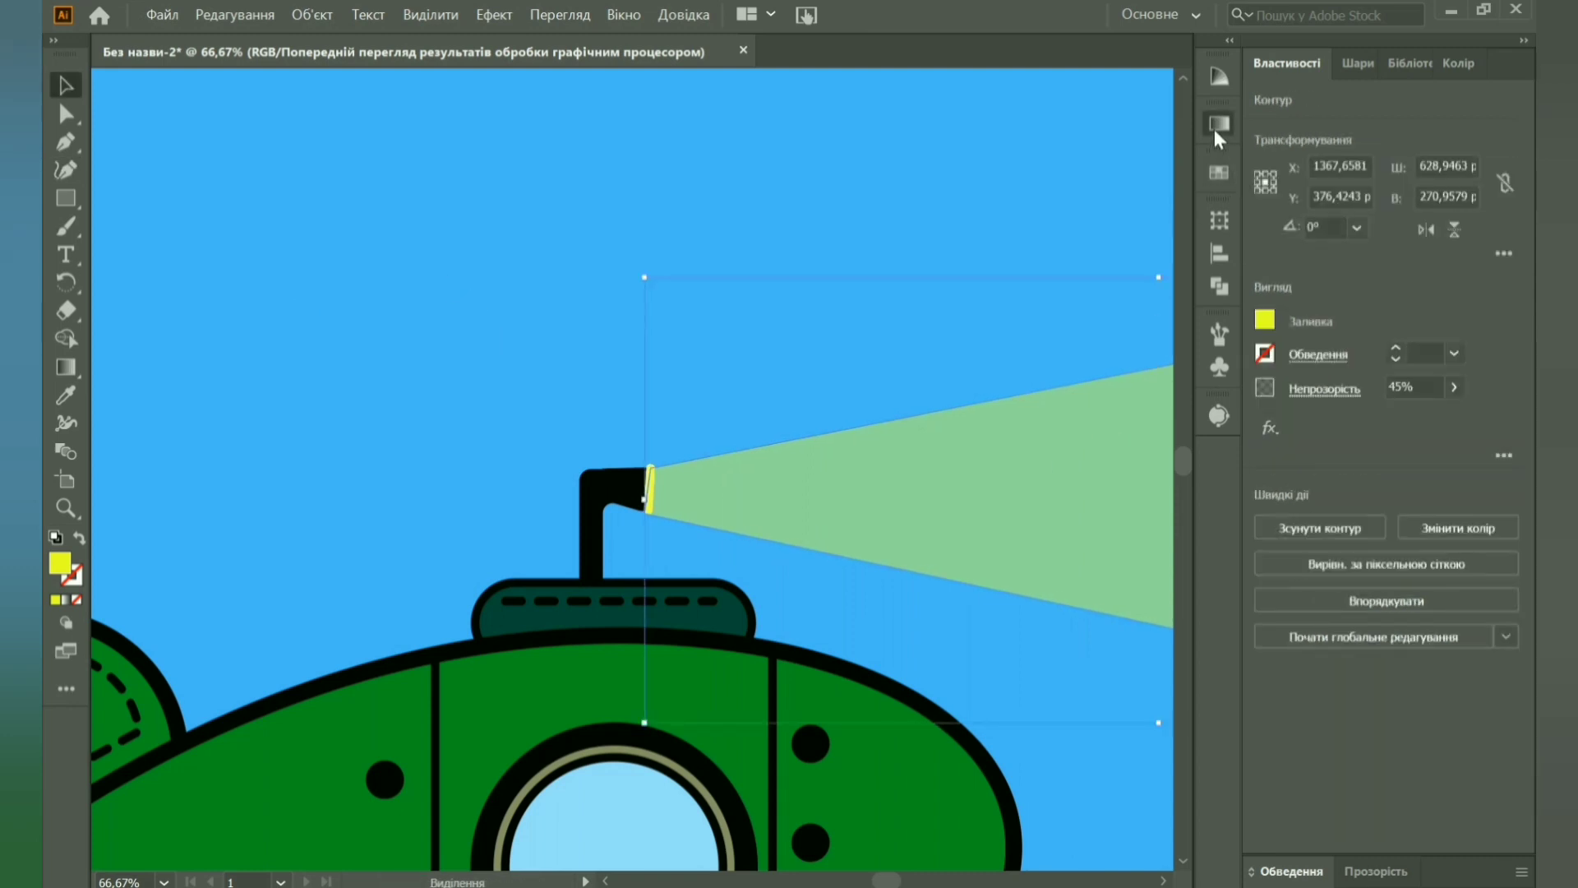
# Give the beam a linear gradient fill at a 90° angle.
pyautogui.click(1219, 123)
pyautogui.click(942, 191)
pyautogui.hscroll(5, 633, 494)
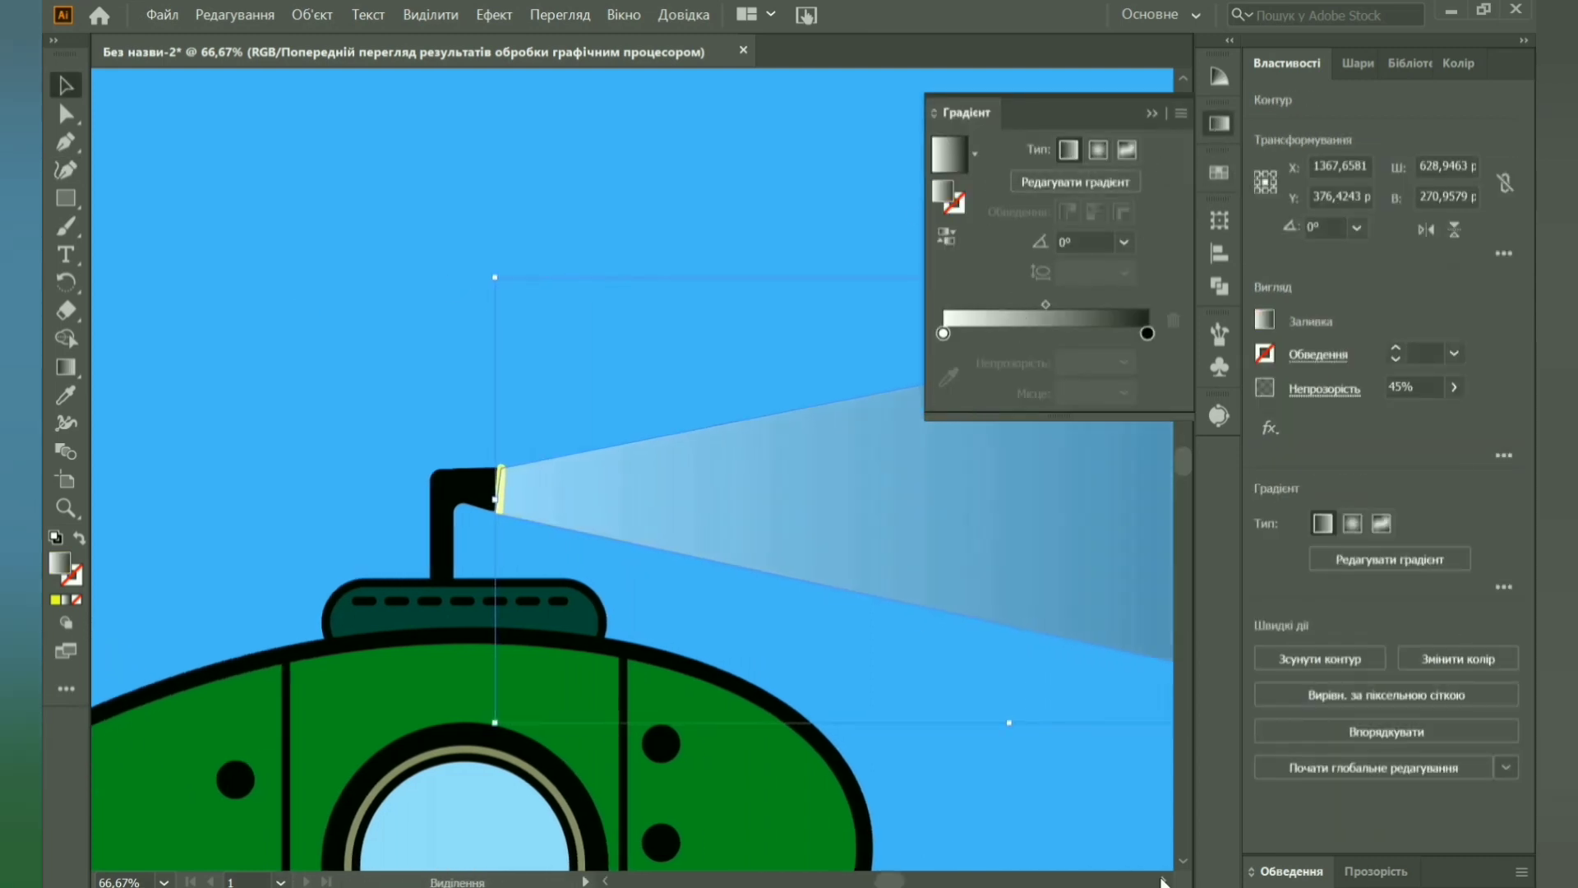
pyautogui.click(973, 153)
pyautogui.click(1081, 241)
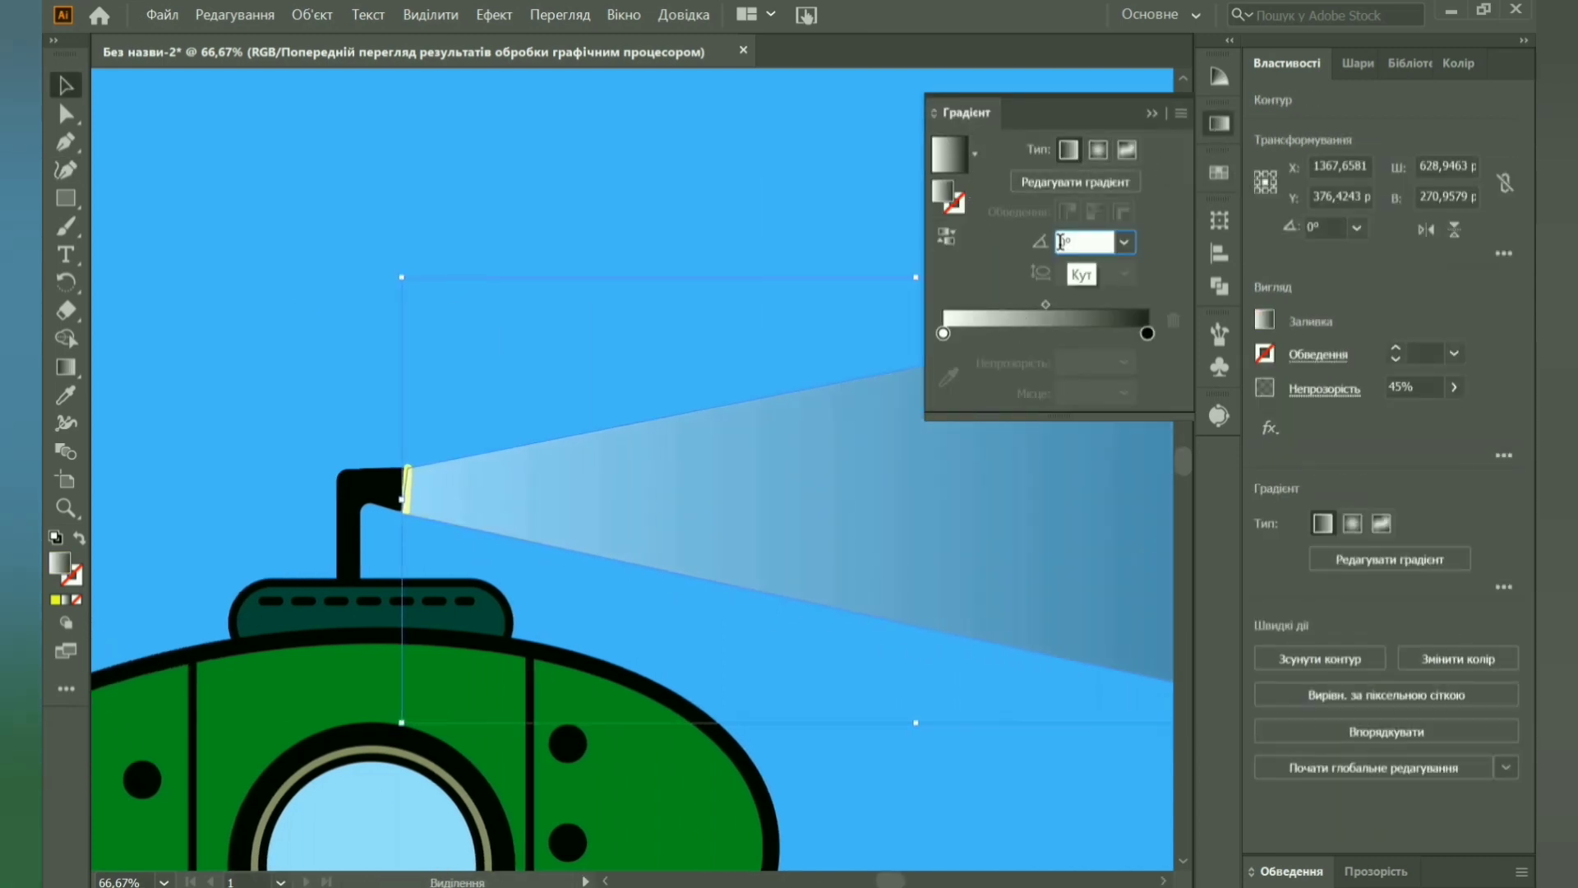
pyautogui.write('90')
pyautogui.press('Return')
# Rearrange the gradient stops and angle so it runs along the beam at 180°.
pyautogui.moveTo(1148, 333)
pyautogui.mouseDown()
pyautogui.moveTo(985, 333)
pyautogui.moveTo(1233, 345)
pyautogui.mouseUp()
pyautogui.hotkey('ctrl', '-')
pyautogui.hotkey('ctrl', '-')
pyautogui.moveTo(985, 333); pyautogui.dragTo(943, 333)
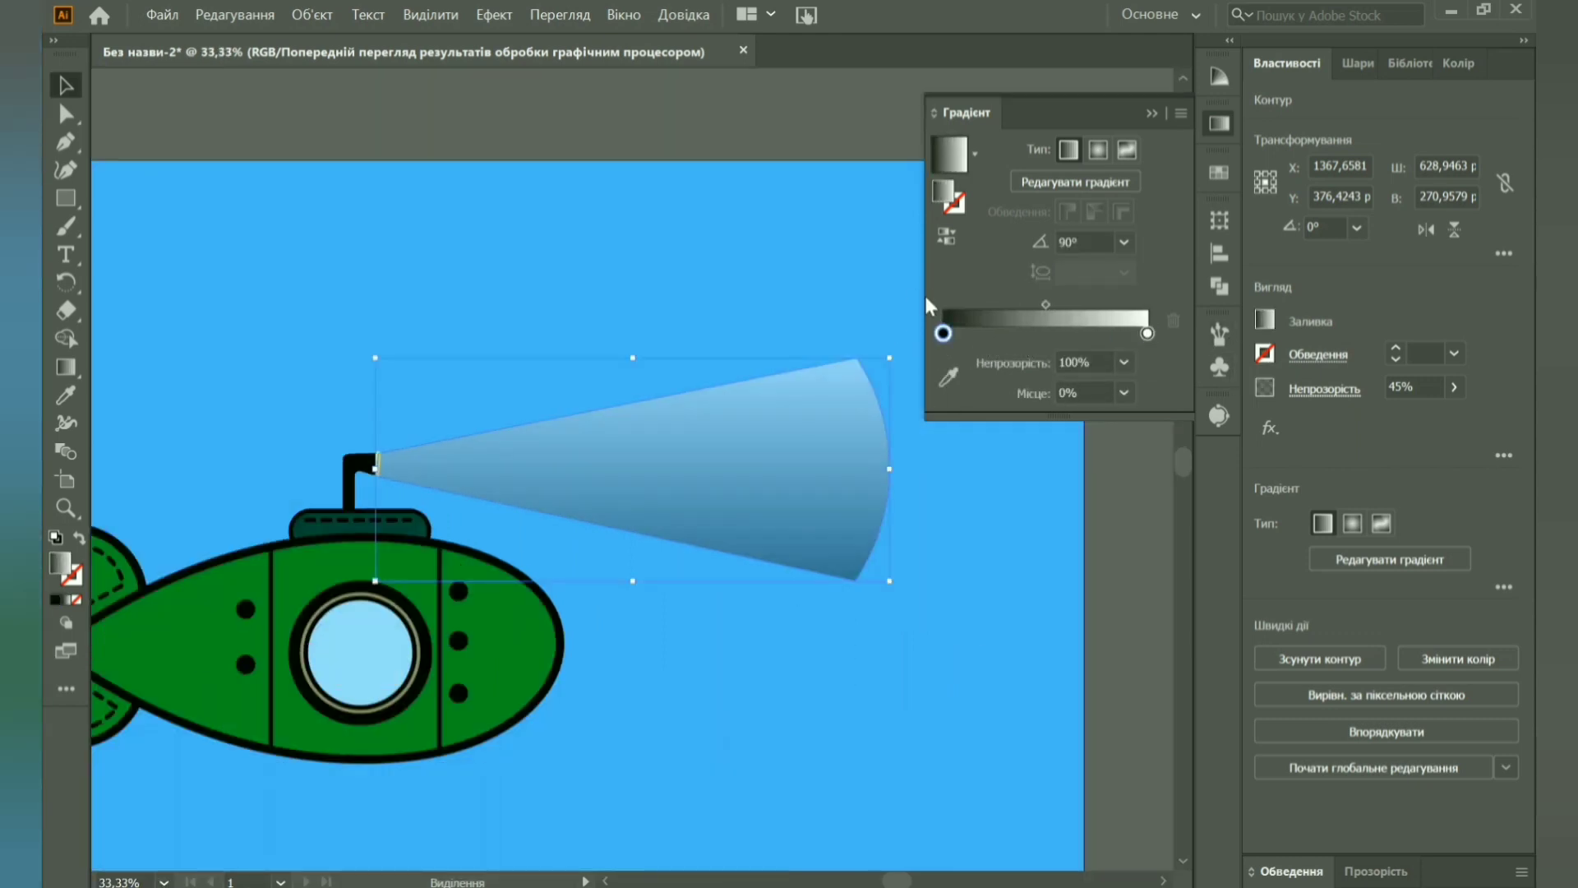
pyautogui.click(1074, 242)
pyautogui.write('0')
pyautogui.press('Return')
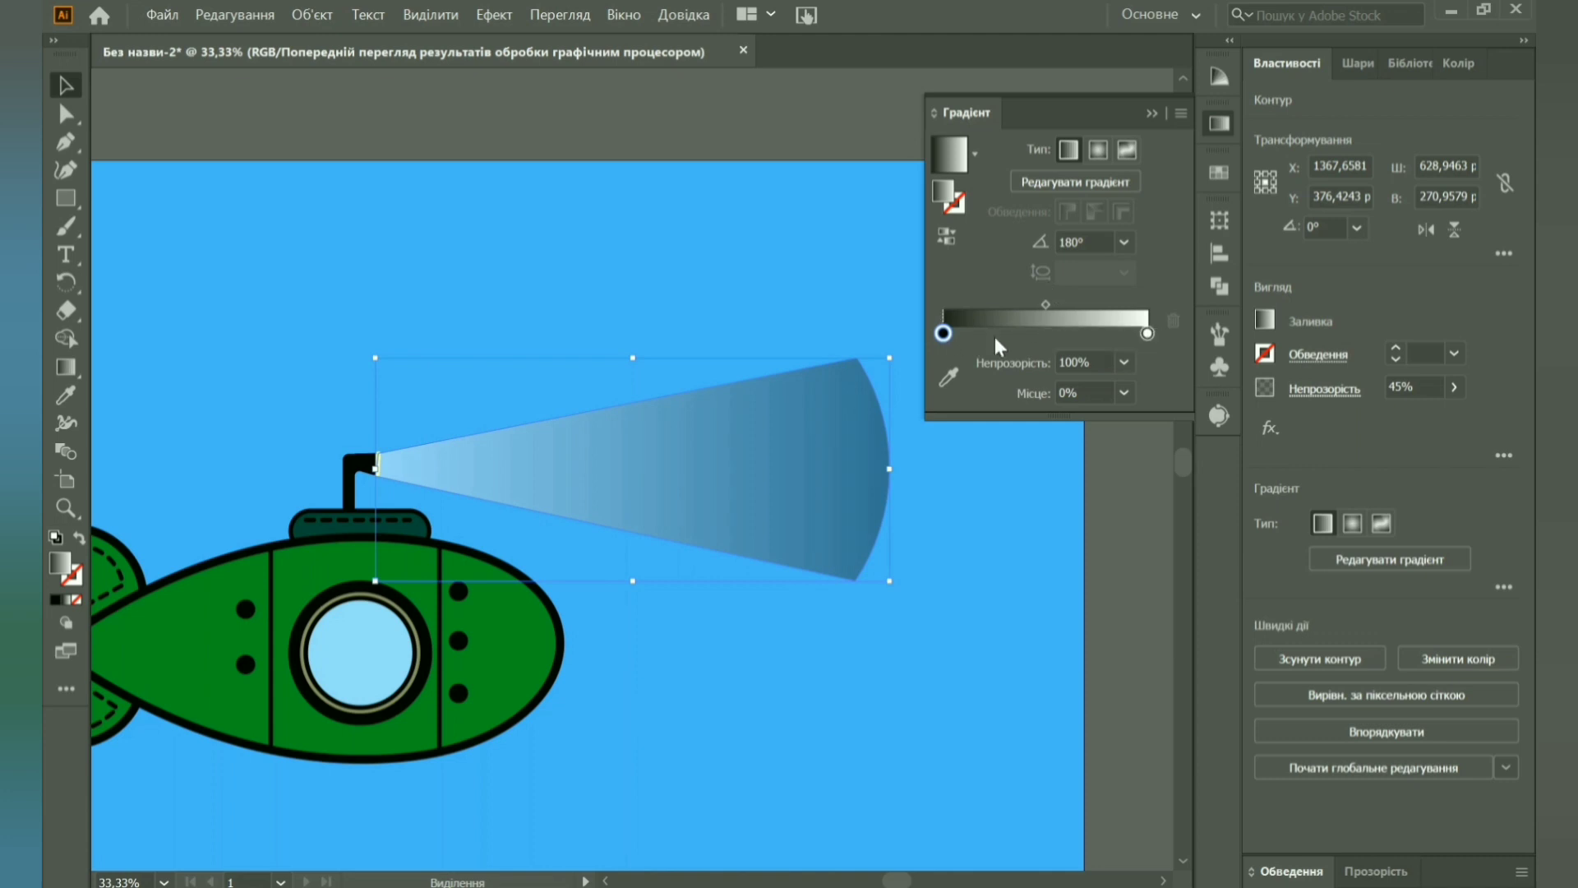
pyautogui.moveTo(943, 333); pyautogui.dragTo(1237, 342)
# Set the gradient stops to yellow and near-white.
pyautogui.click(944, 333)
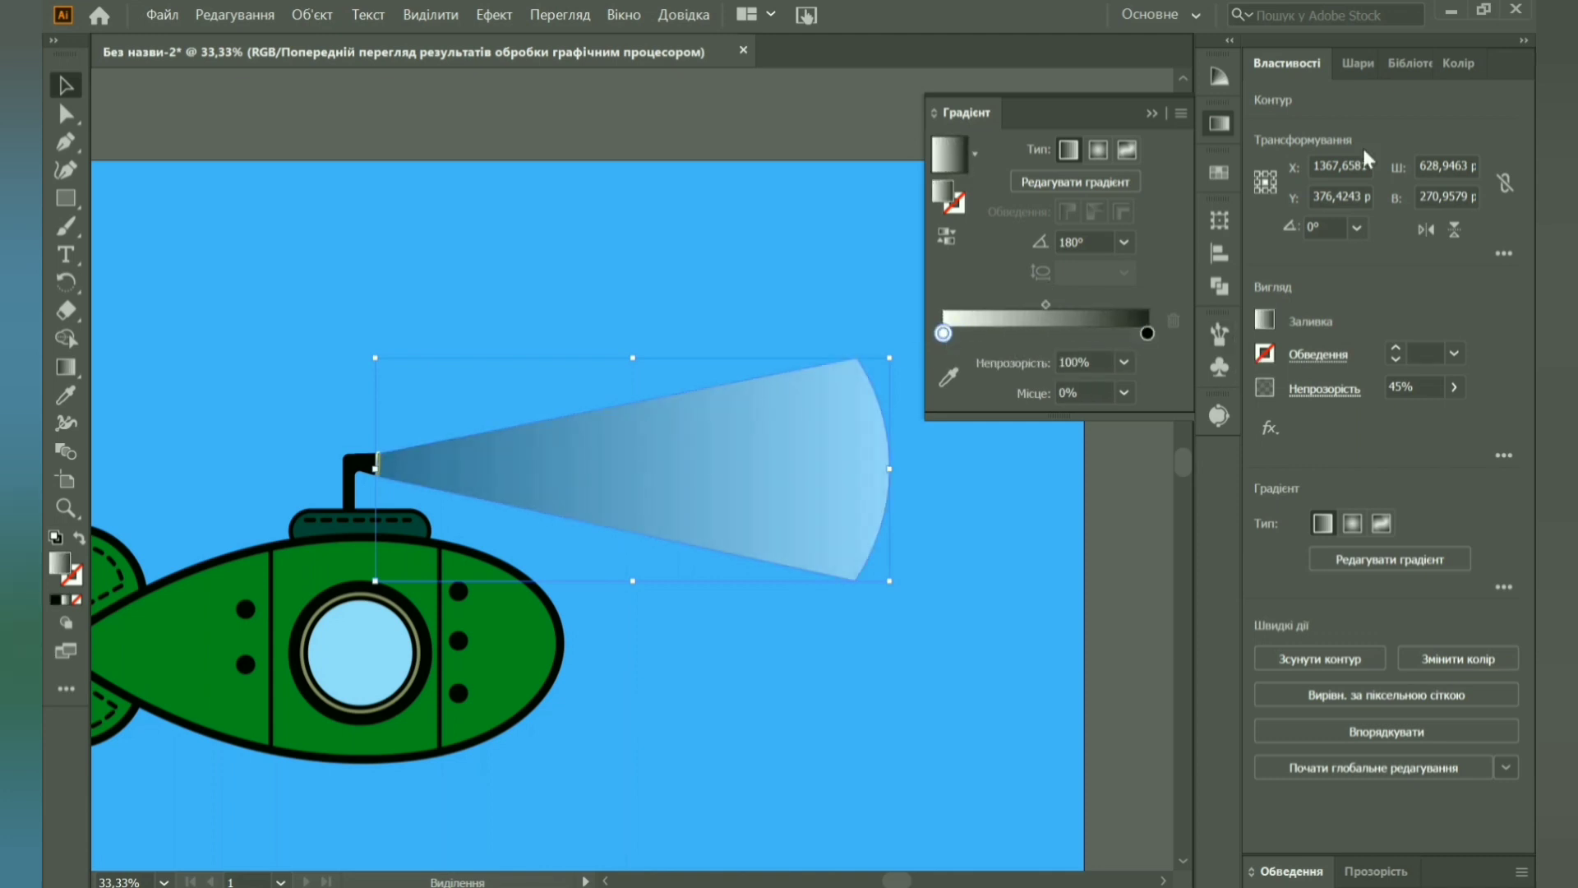
pyautogui.click(1455, 63)
pyautogui.doubleClick(958, 334)
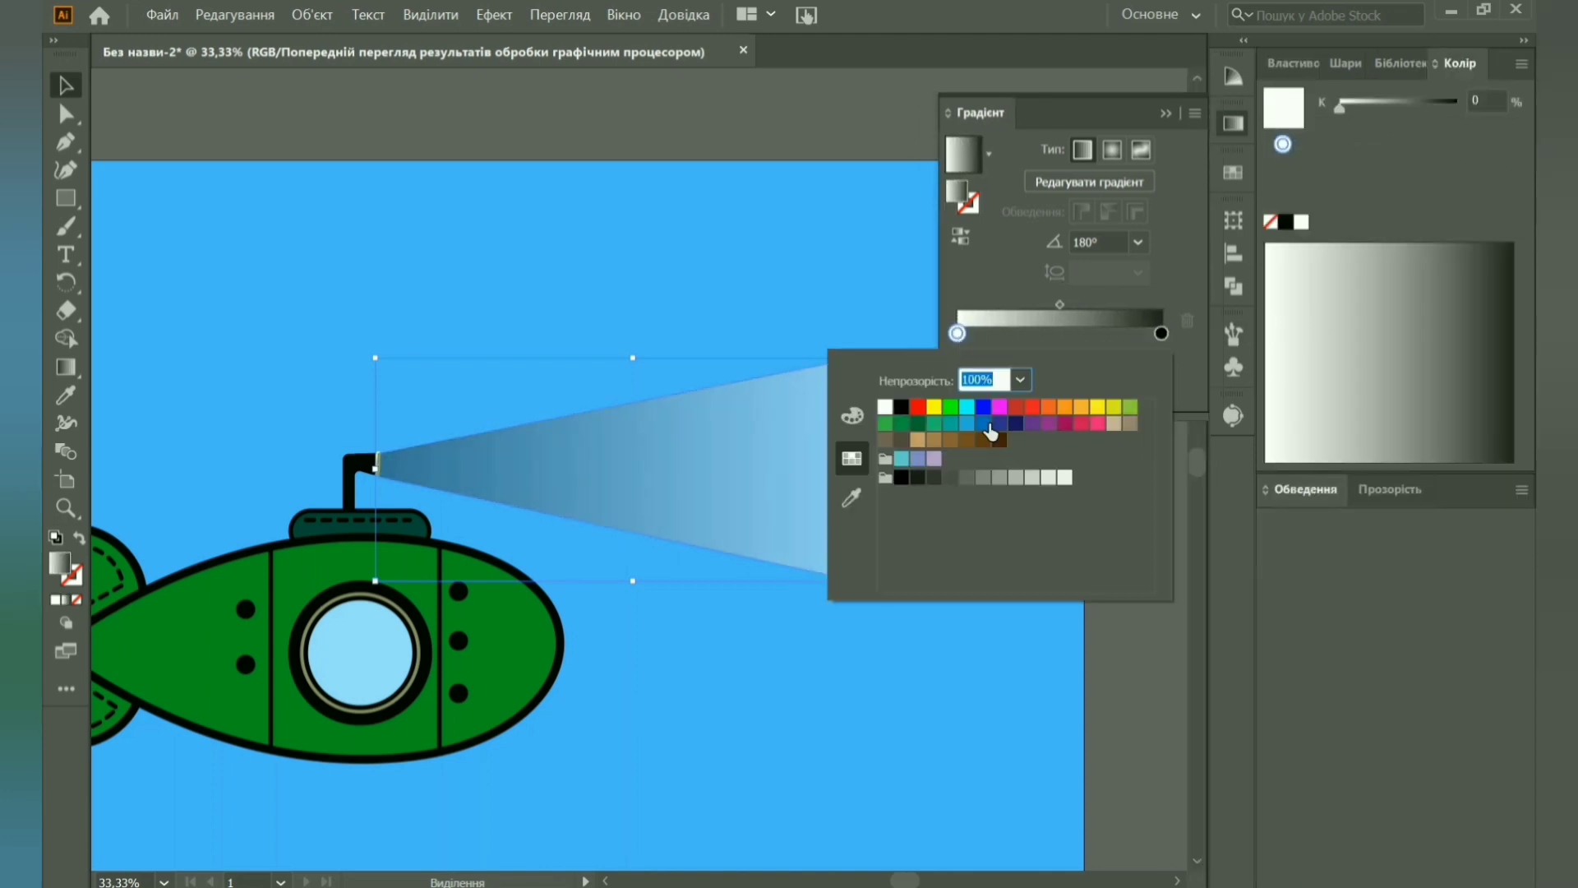
pyautogui.click(1102, 412)
pyautogui.doubleClick(1162, 334)
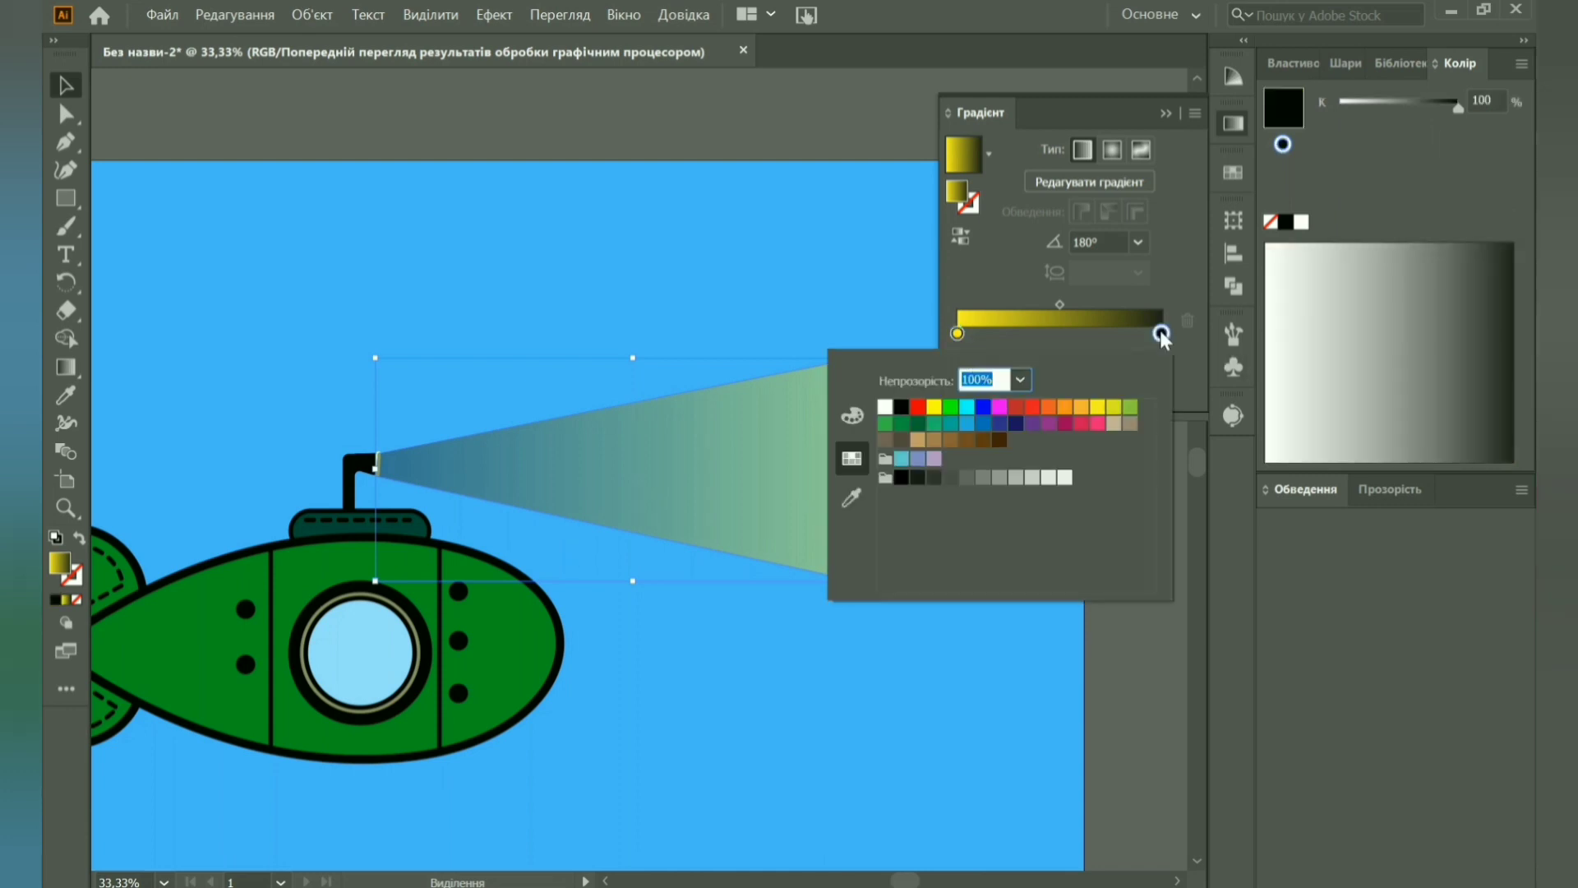
pyautogui.click(1061, 413)
pyautogui.click(1321, 342)
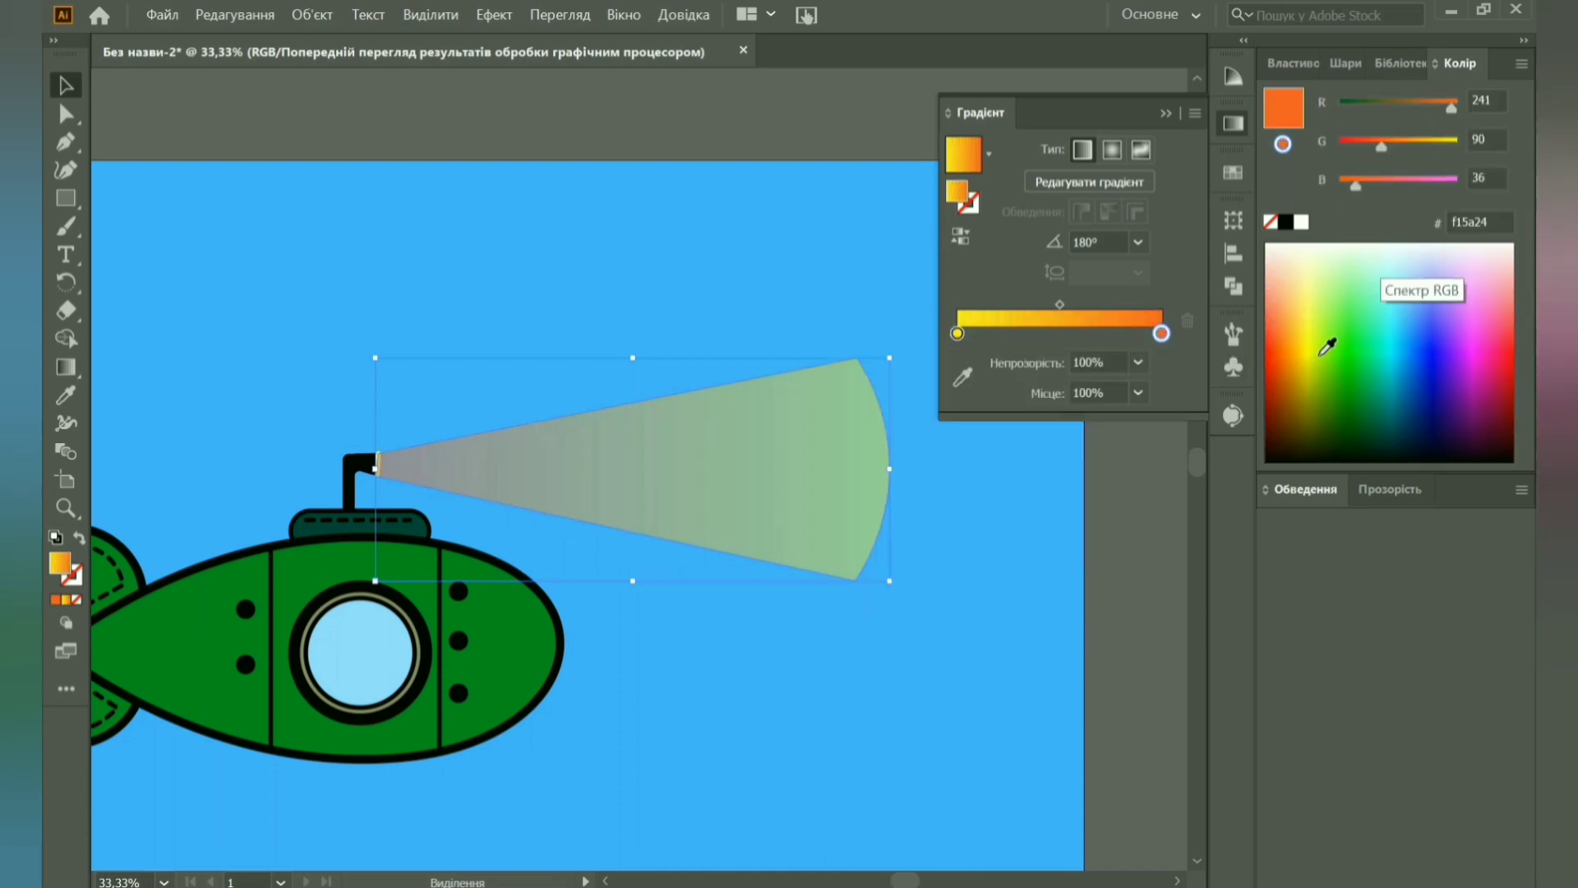
pyautogui.click(1285, 65)
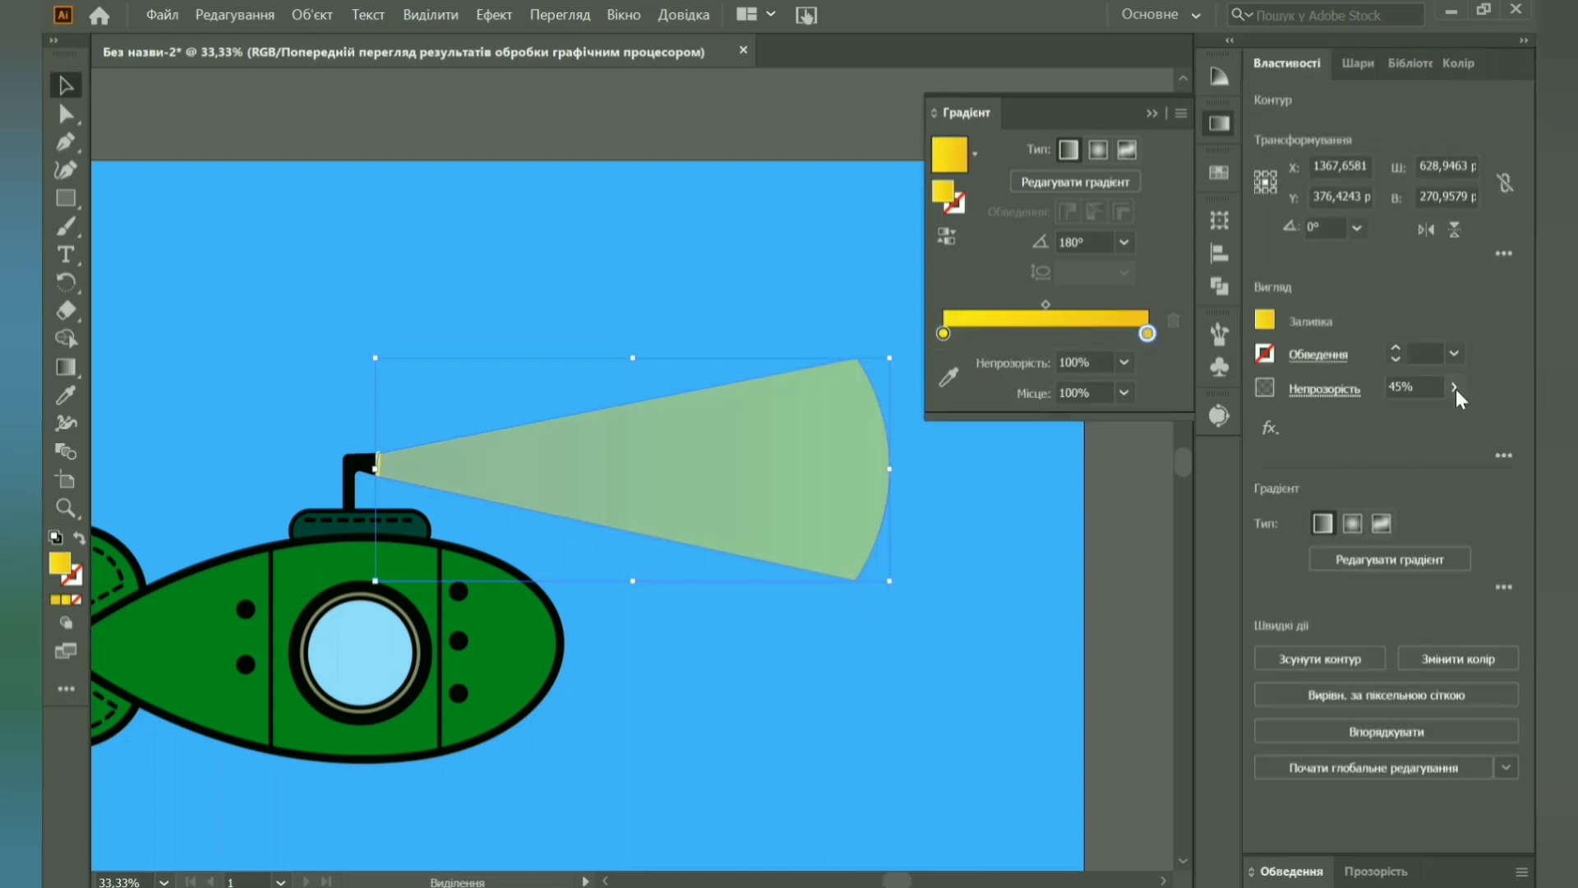
pyautogui.press('Tab')
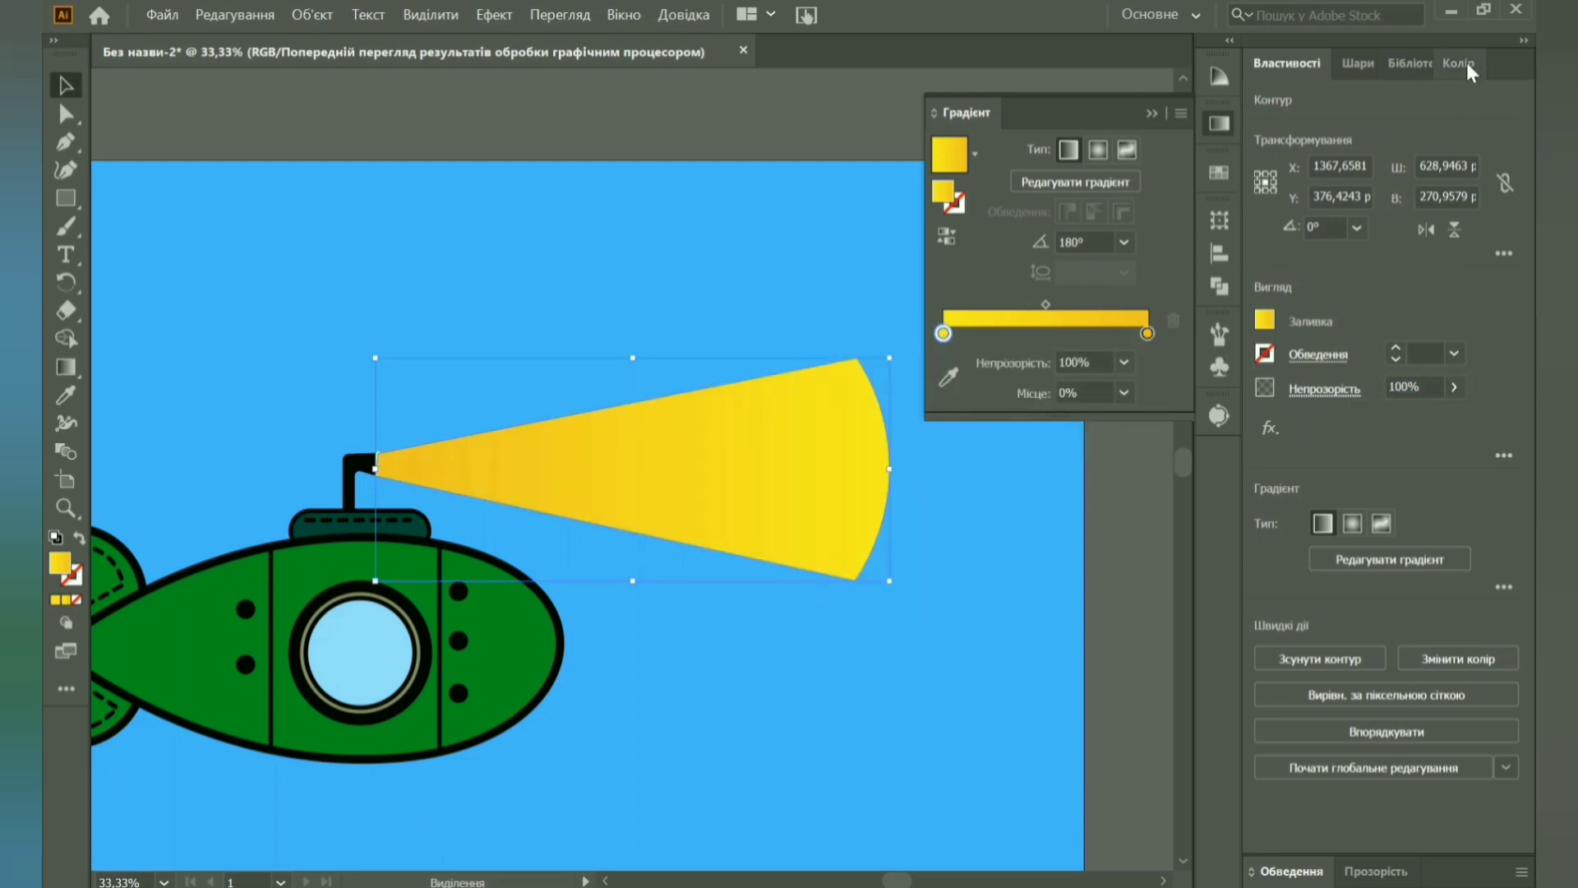
pyautogui.click(1463, 64)
pyautogui.moveTo(1395, 187); pyautogui.dragTo(1453, 190)
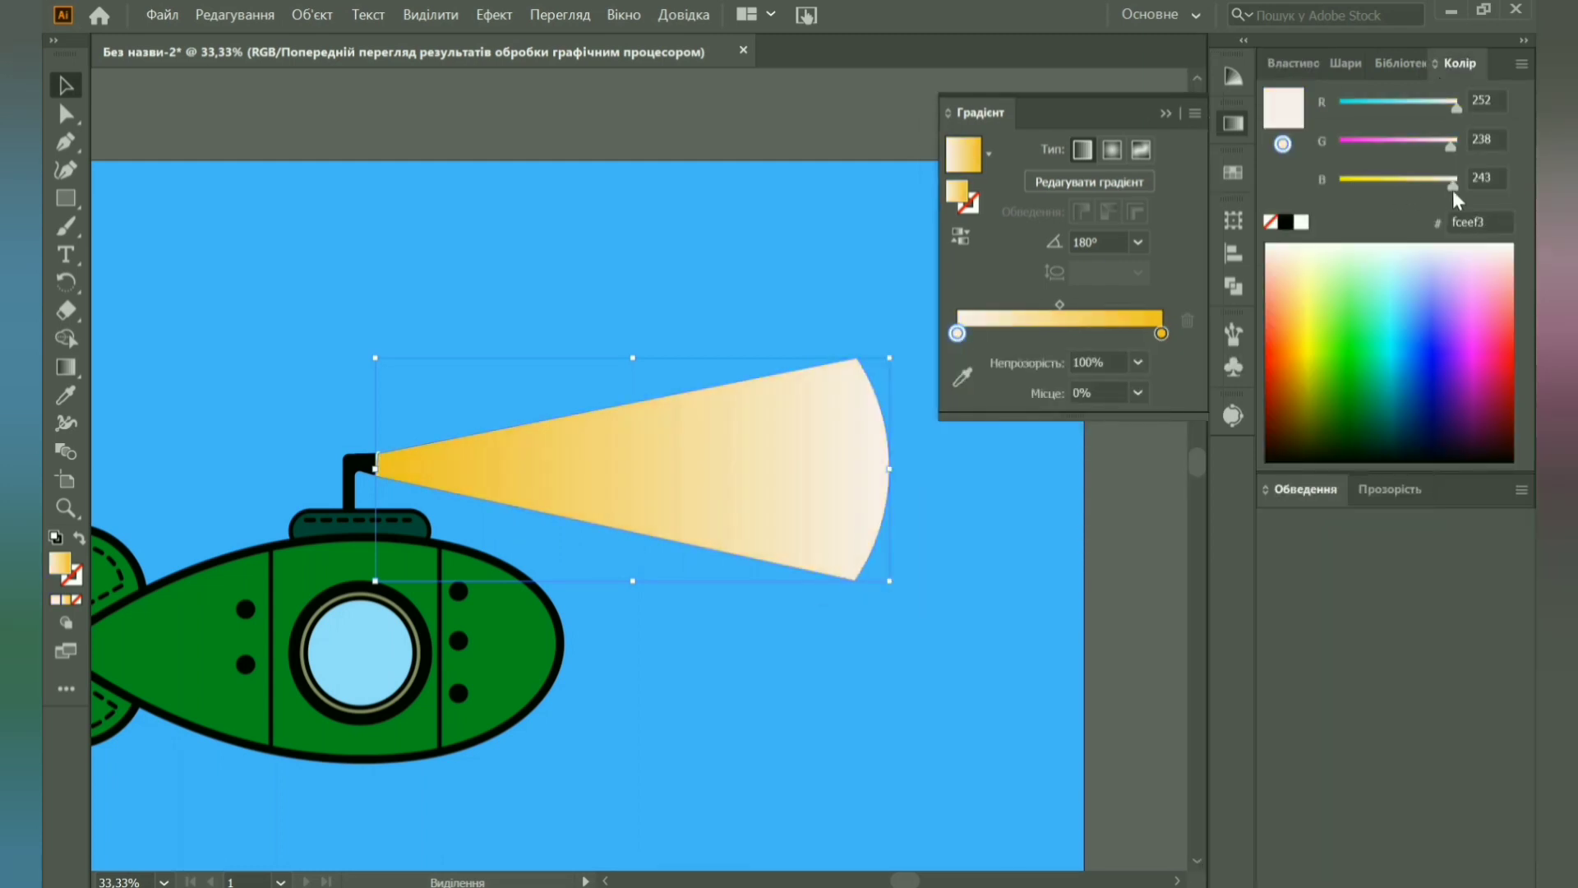
# Set the beam's opacity to 80%.
pyautogui.click(1287, 64)
pyautogui.click(1455, 386)
pyautogui.moveTo(1413, 416); pyautogui.dragTo(1432, 416)
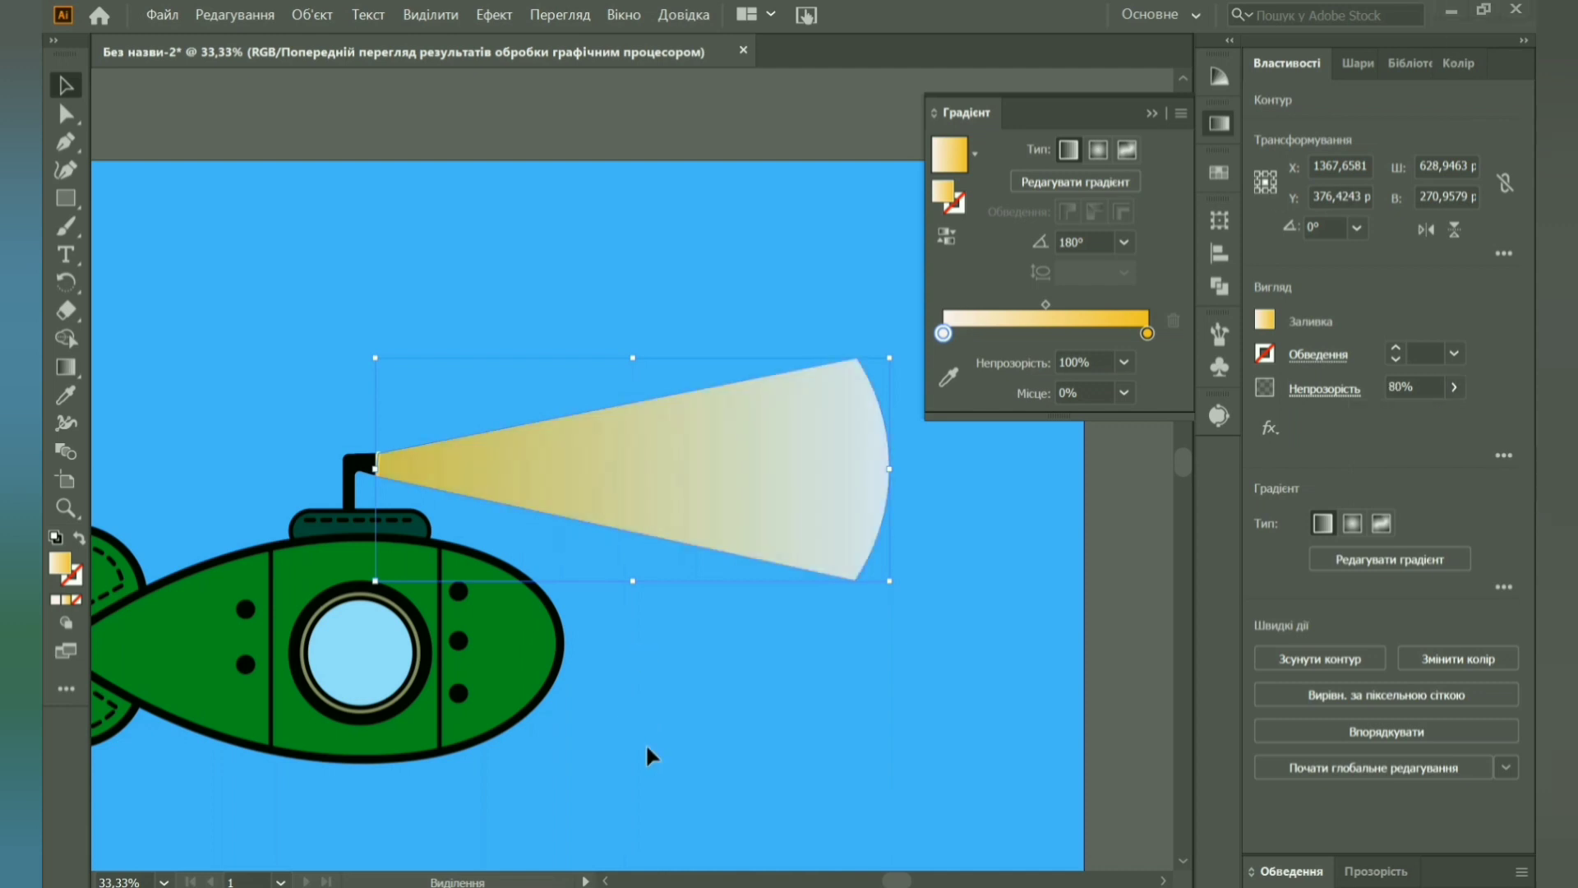
pyautogui.click(337, 736)
pyautogui.hotkey('ctrl', '-')
# Move the light beam beneath the submarine group in the Layers panel.
pyautogui.hotkey('ctrl', '+')
pyautogui.hotkey('ctrl', '+')
pyautogui.hotkey('ctrl', '+')
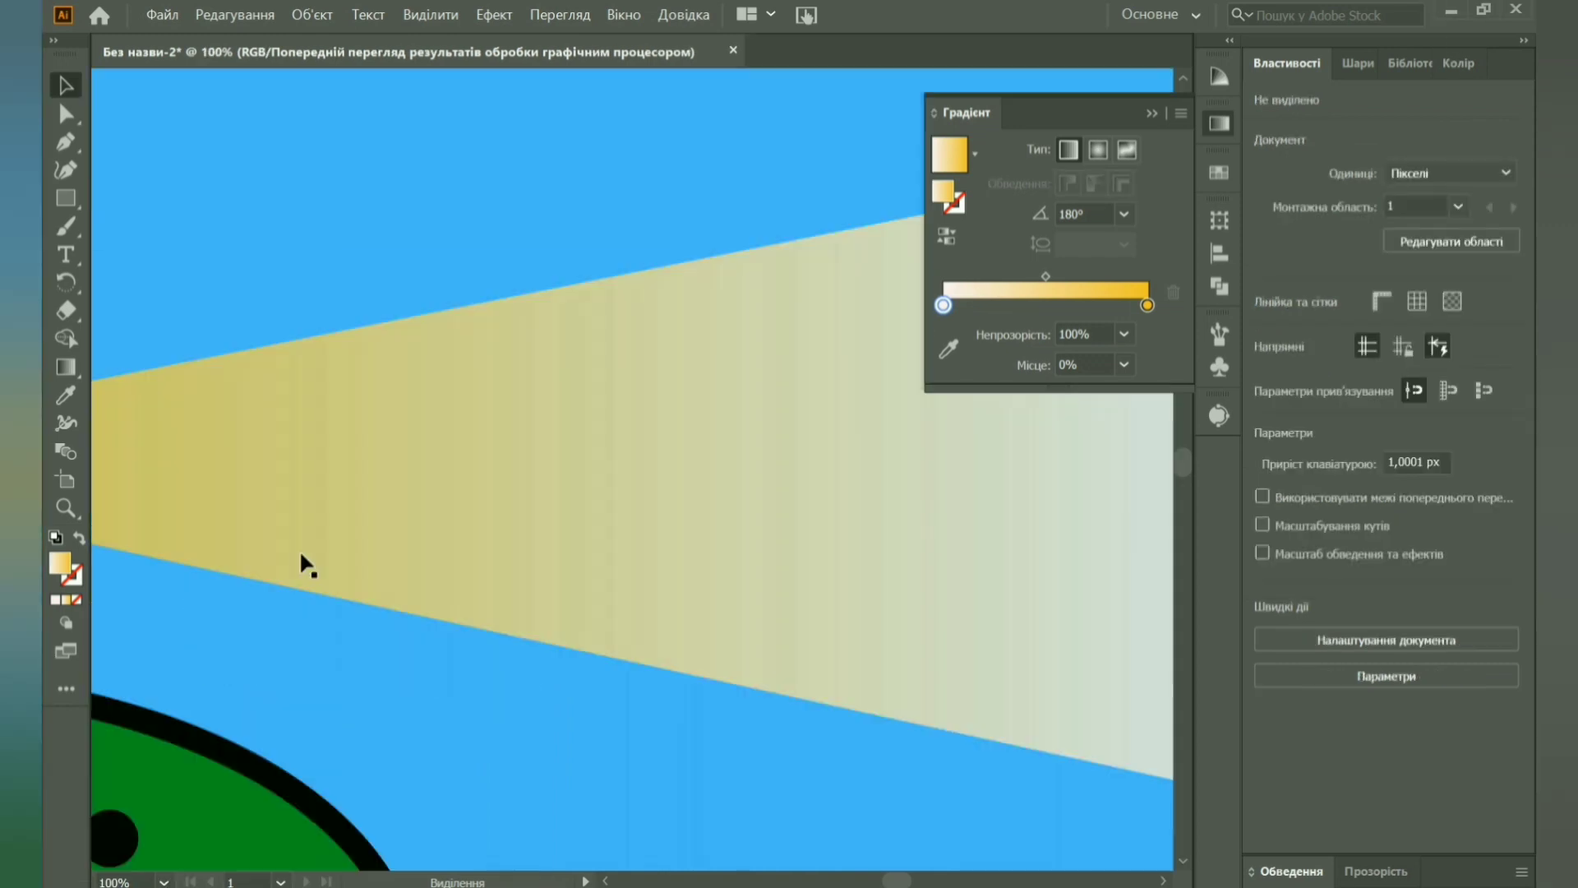
pyautogui.hscroll(-5, 352, 547)
pyautogui.scroll(2, 352, 546)
pyautogui.click(352, 547)
pyautogui.click(1358, 64)
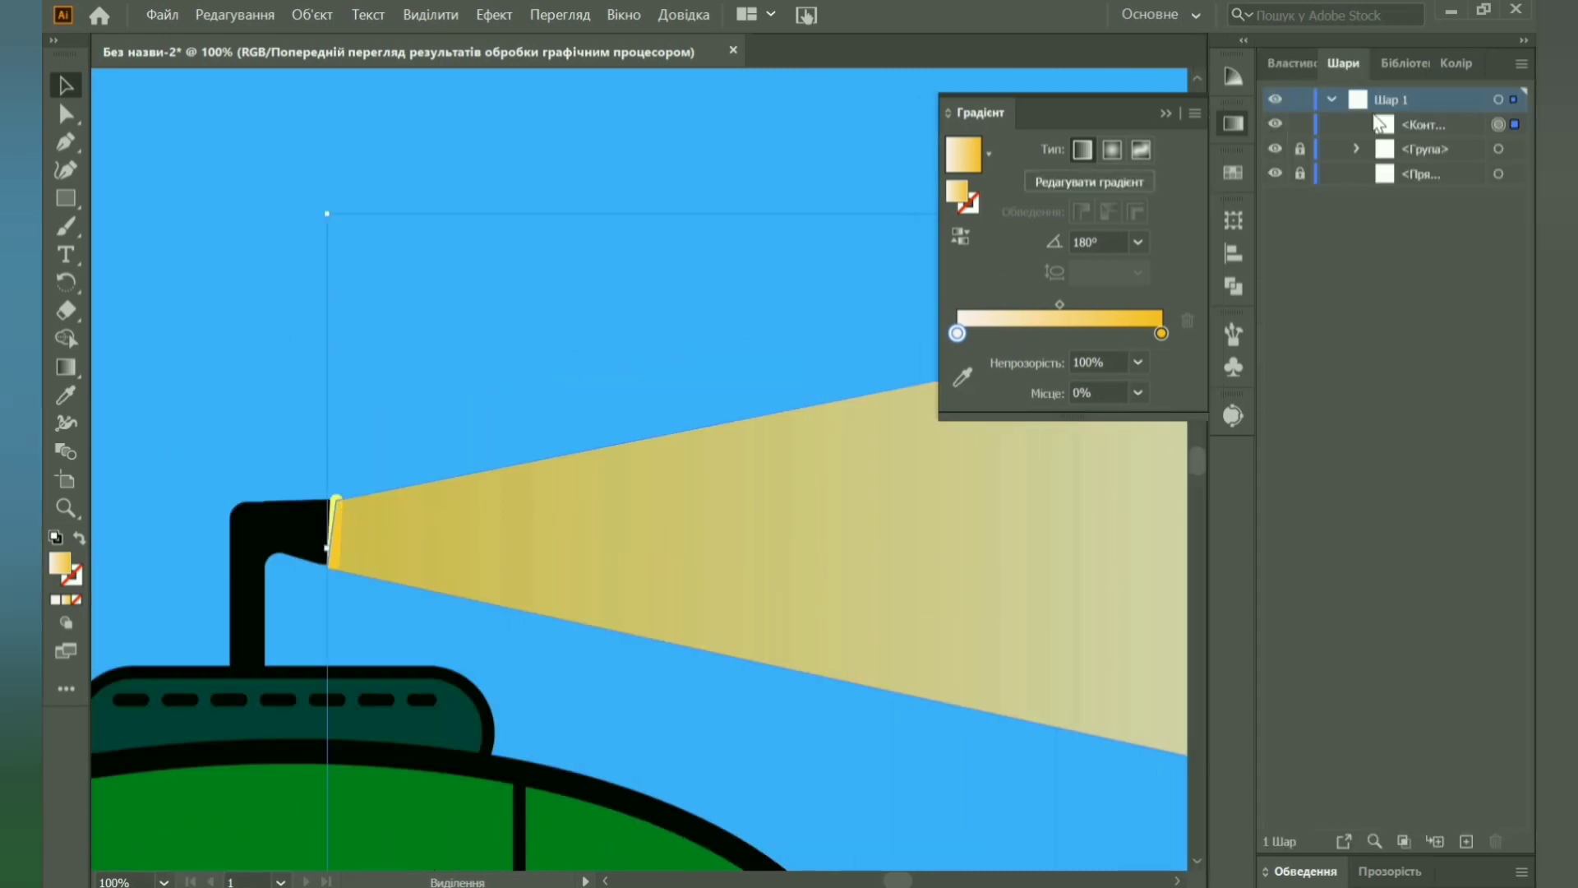
pyautogui.moveTo(1389, 127); pyautogui.dragTo(1390, 162)
# Select the submarine group and enter Isolation Mode.
pyautogui.hotkey('shift', '`')
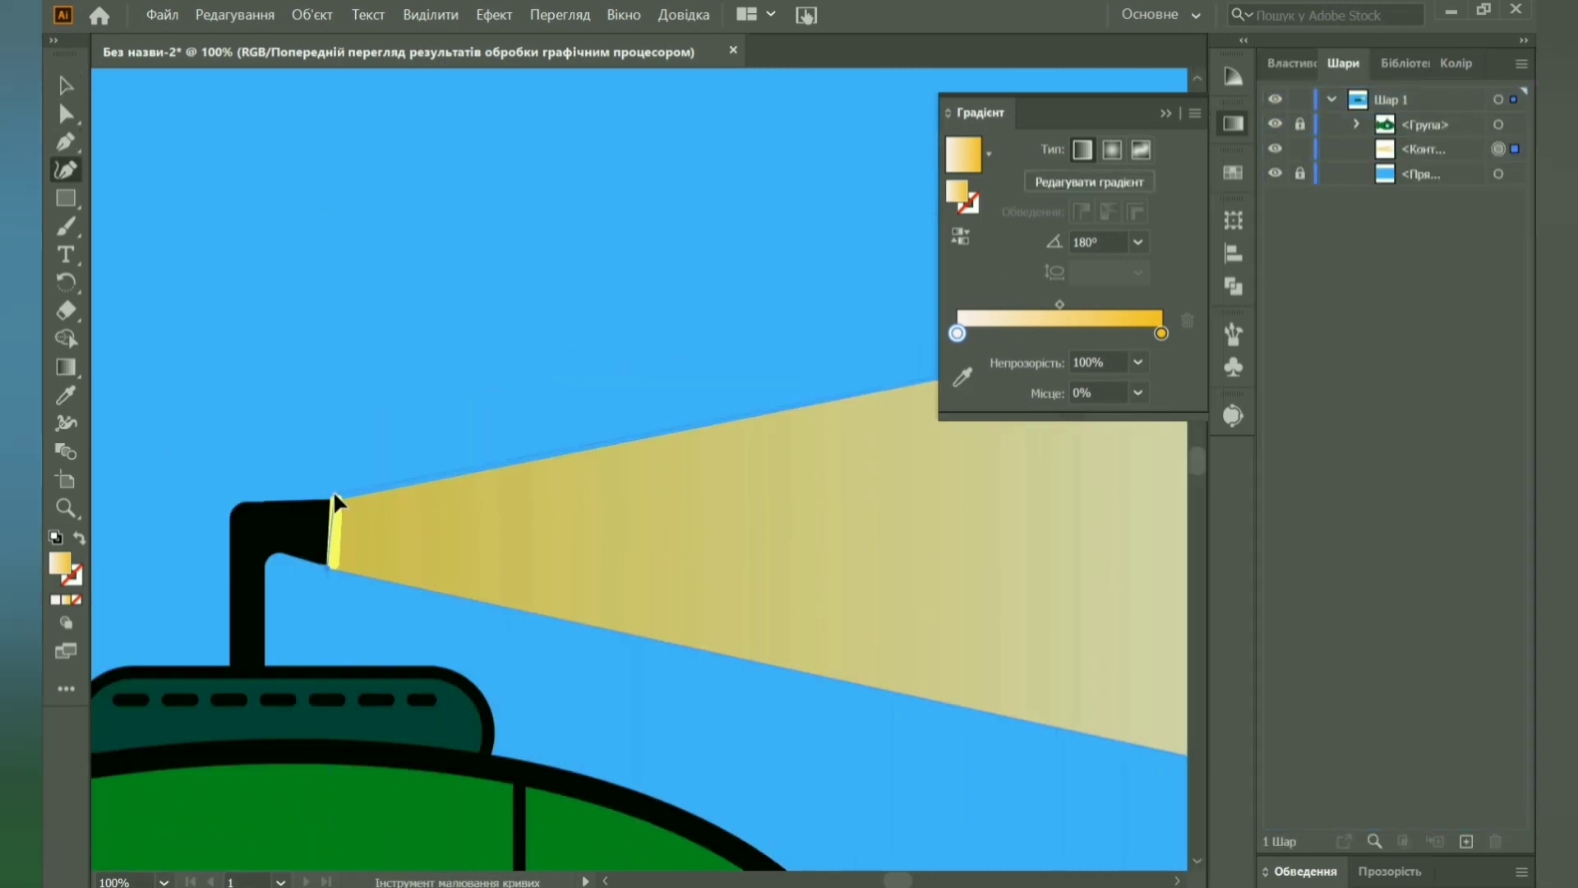
pyautogui.press('v')
pyautogui.click(342, 539)
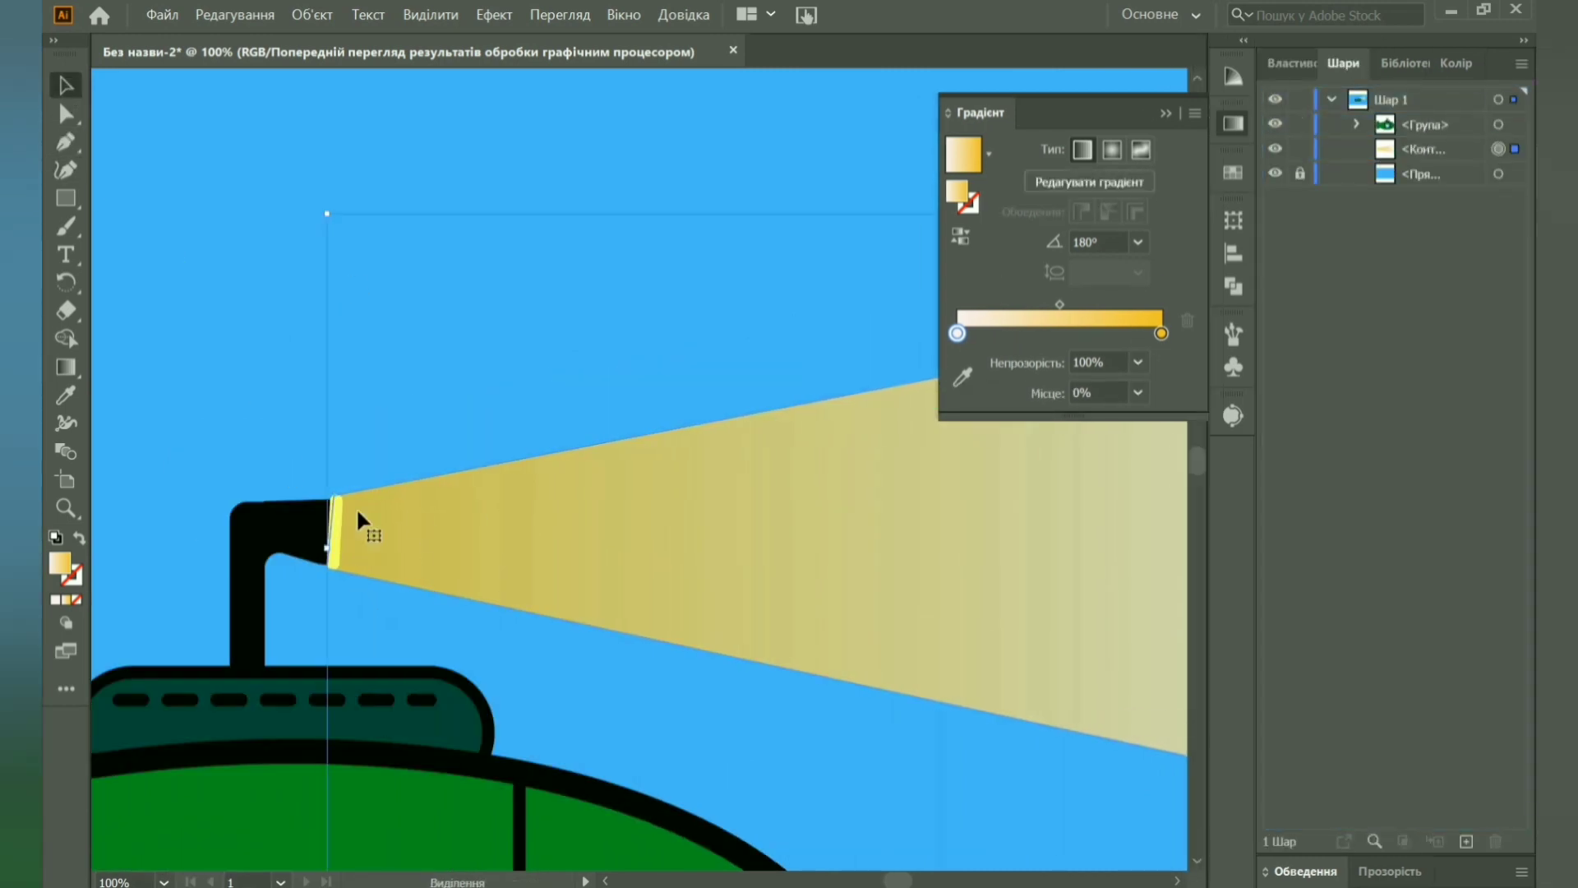
pyautogui.click(331, 560)
pyautogui.doubleClick(333, 559)
# Warm the beam's yellow to about #ffd51d, then exit isolation and zoom out.
pyautogui.press('i')
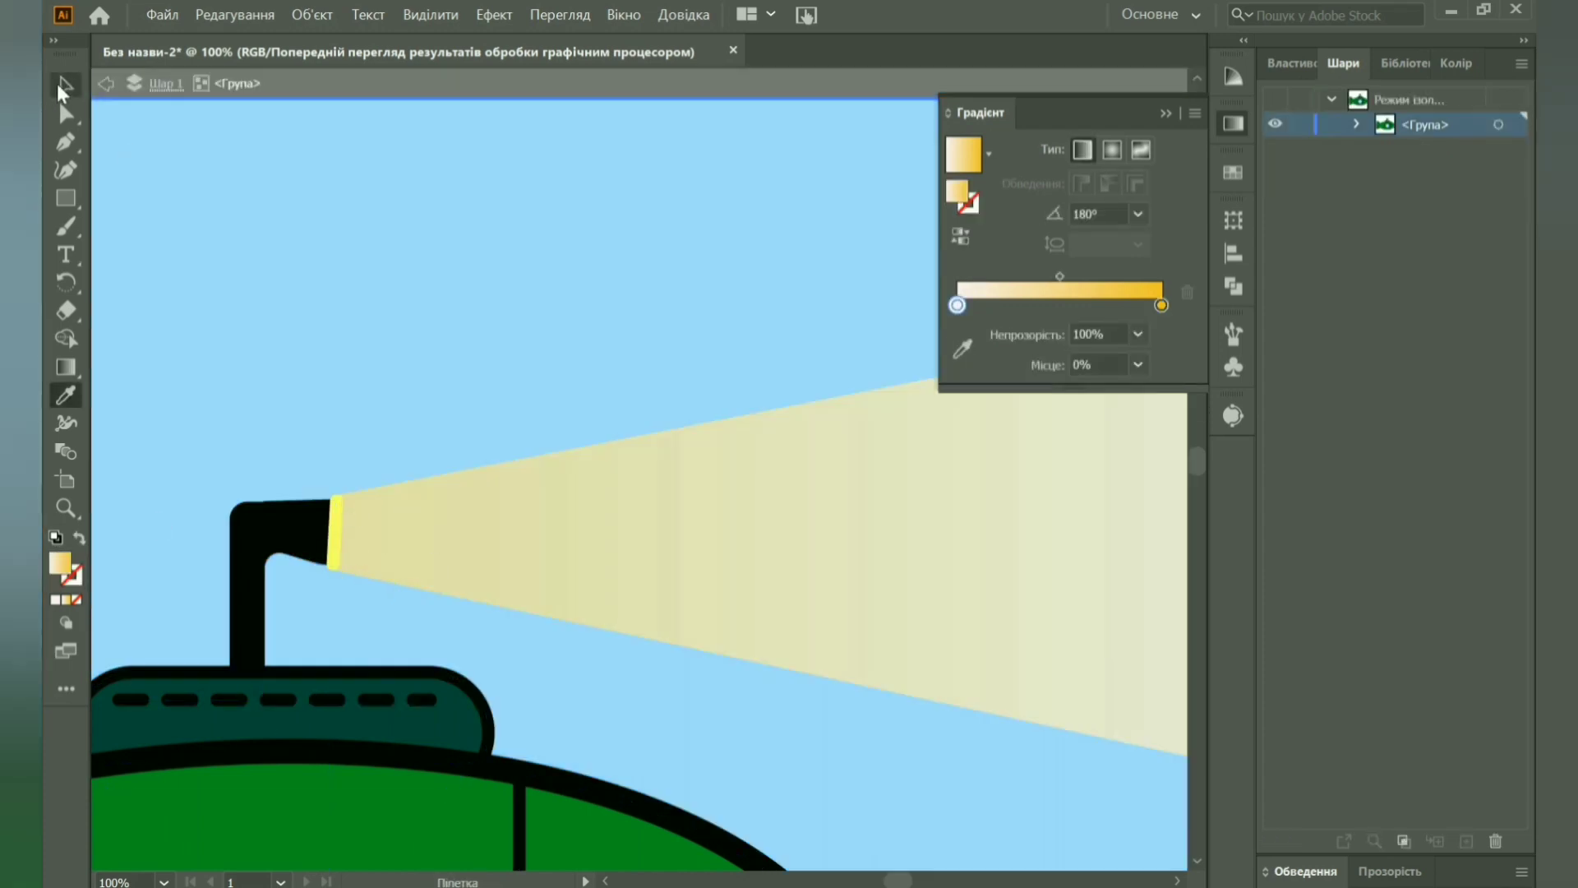
pyautogui.click(59, 86)
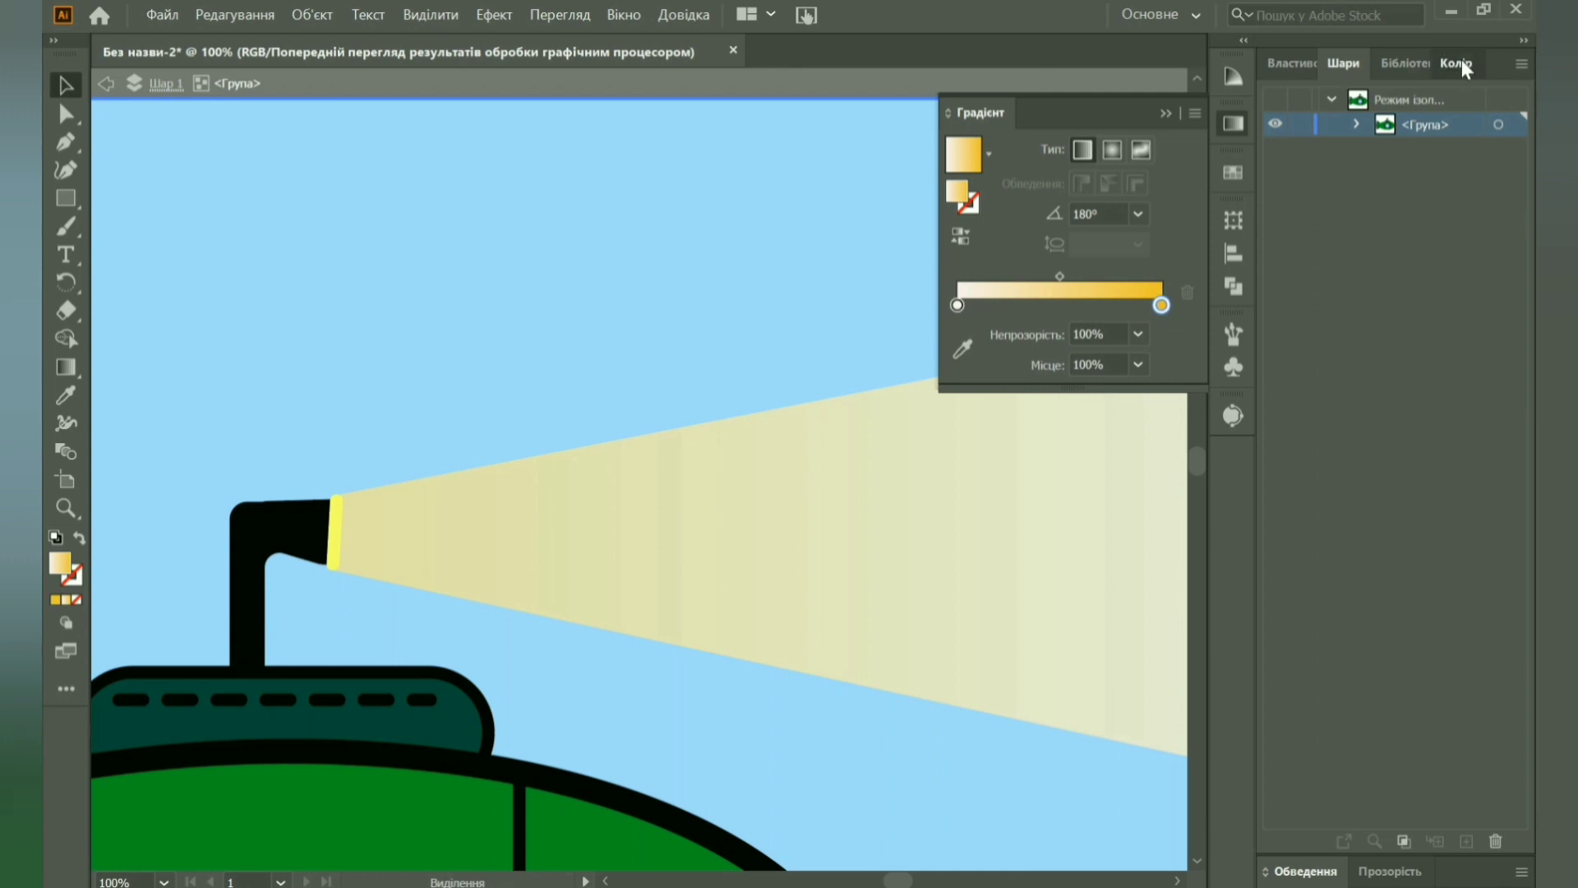
pyautogui.click(1462, 64)
pyautogui.moveTo(1304, 324); pyautogui.dragTo(1305, 327)
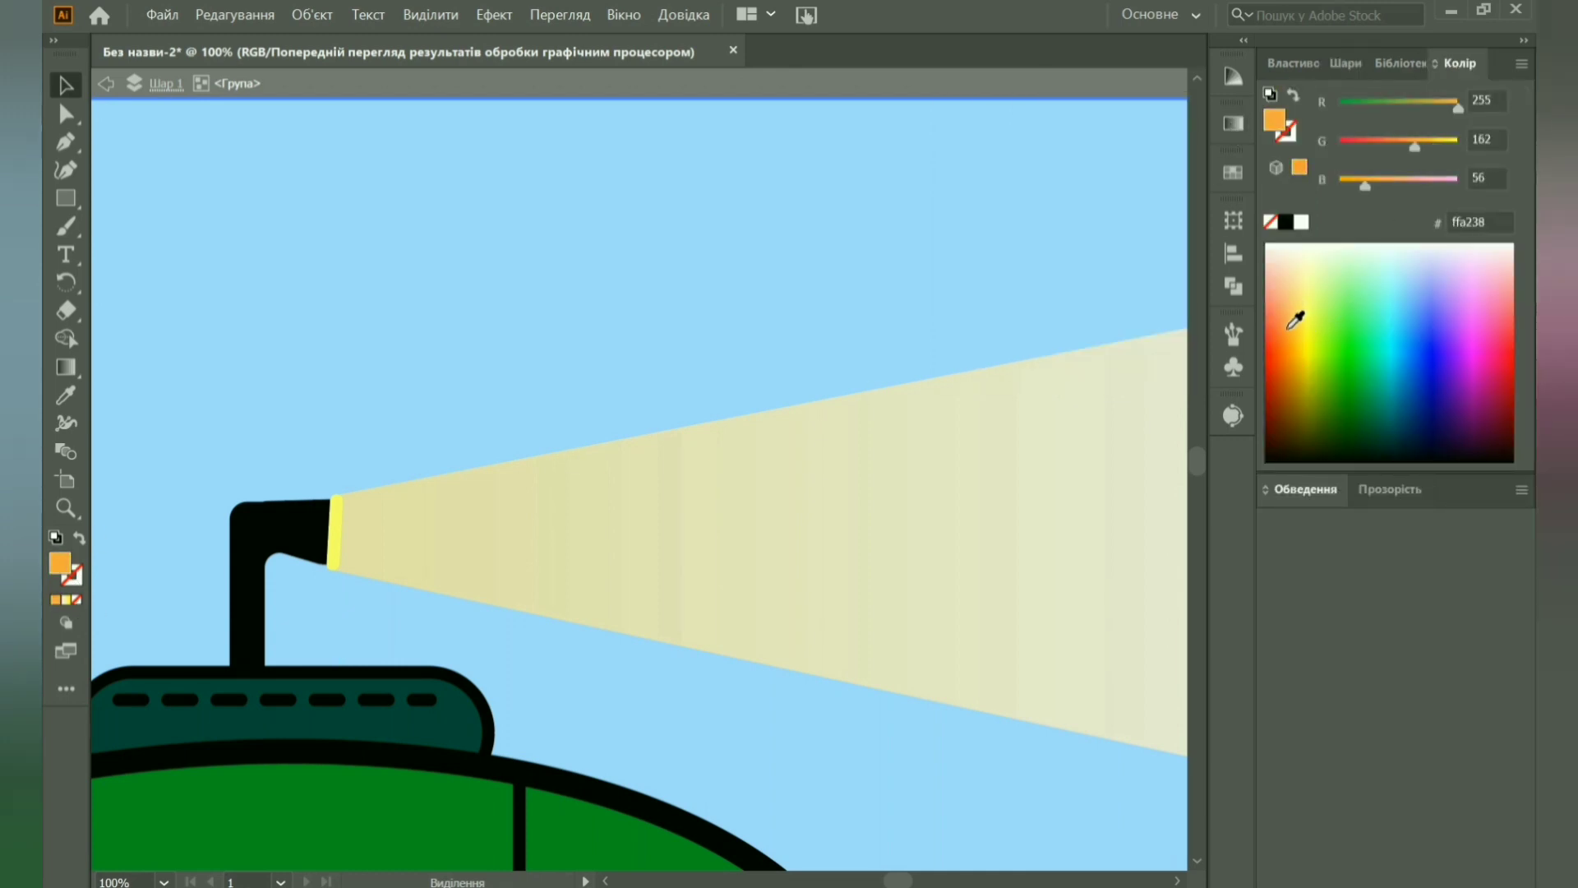
pyautogui.doubleClick(238, 284)
pyautogui.click(164, 882)
# Draw short speed lines behind the tail and below the hull.
pyautogui.click(205, 676)
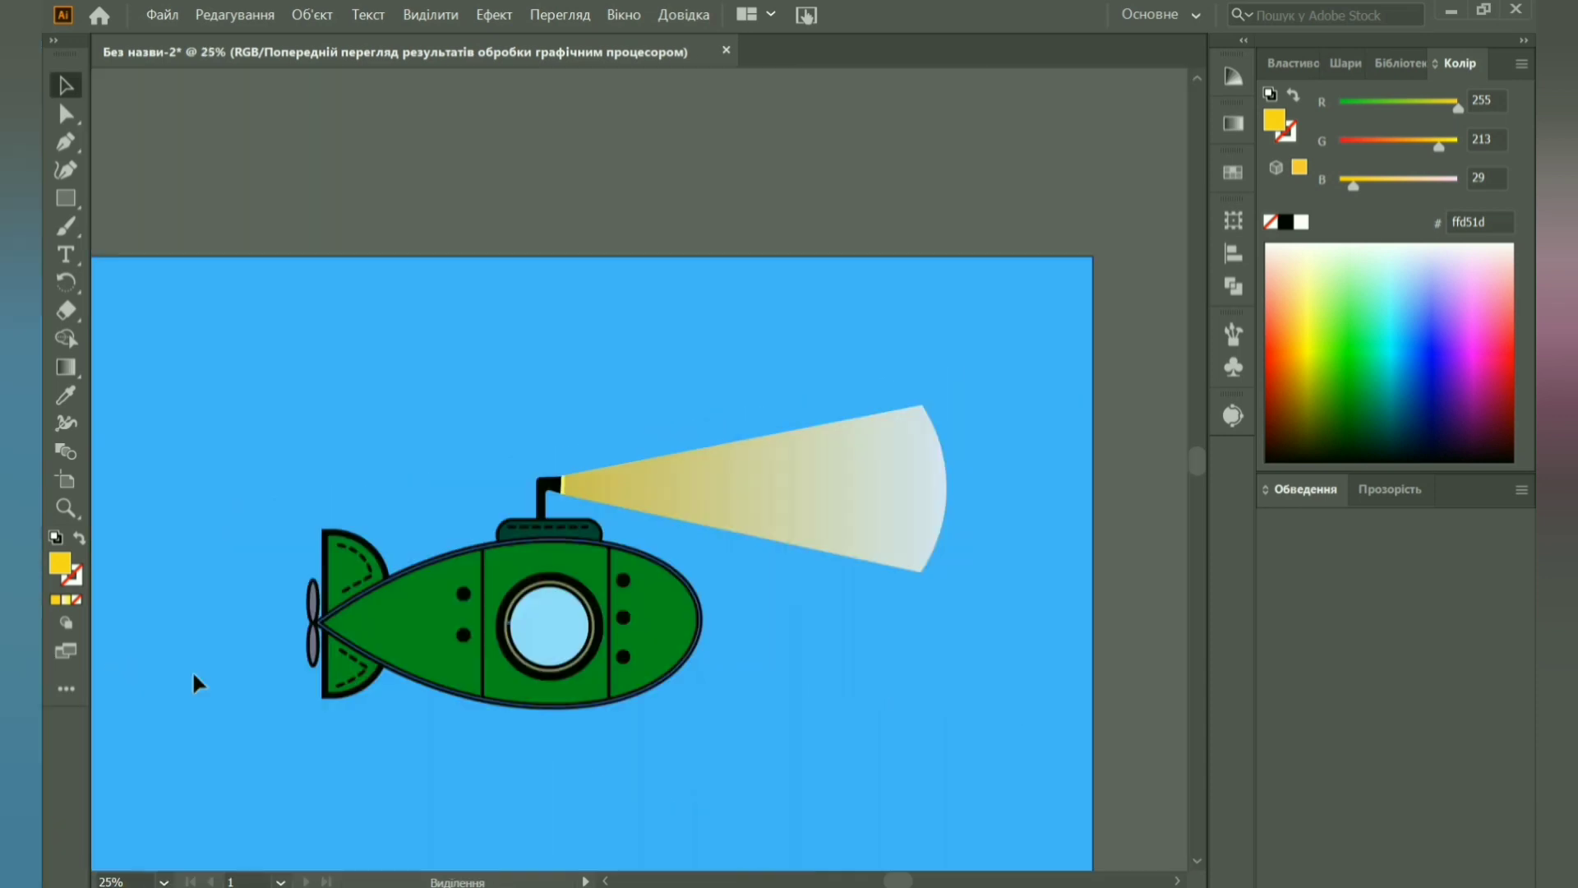
pyautogui.press('p')
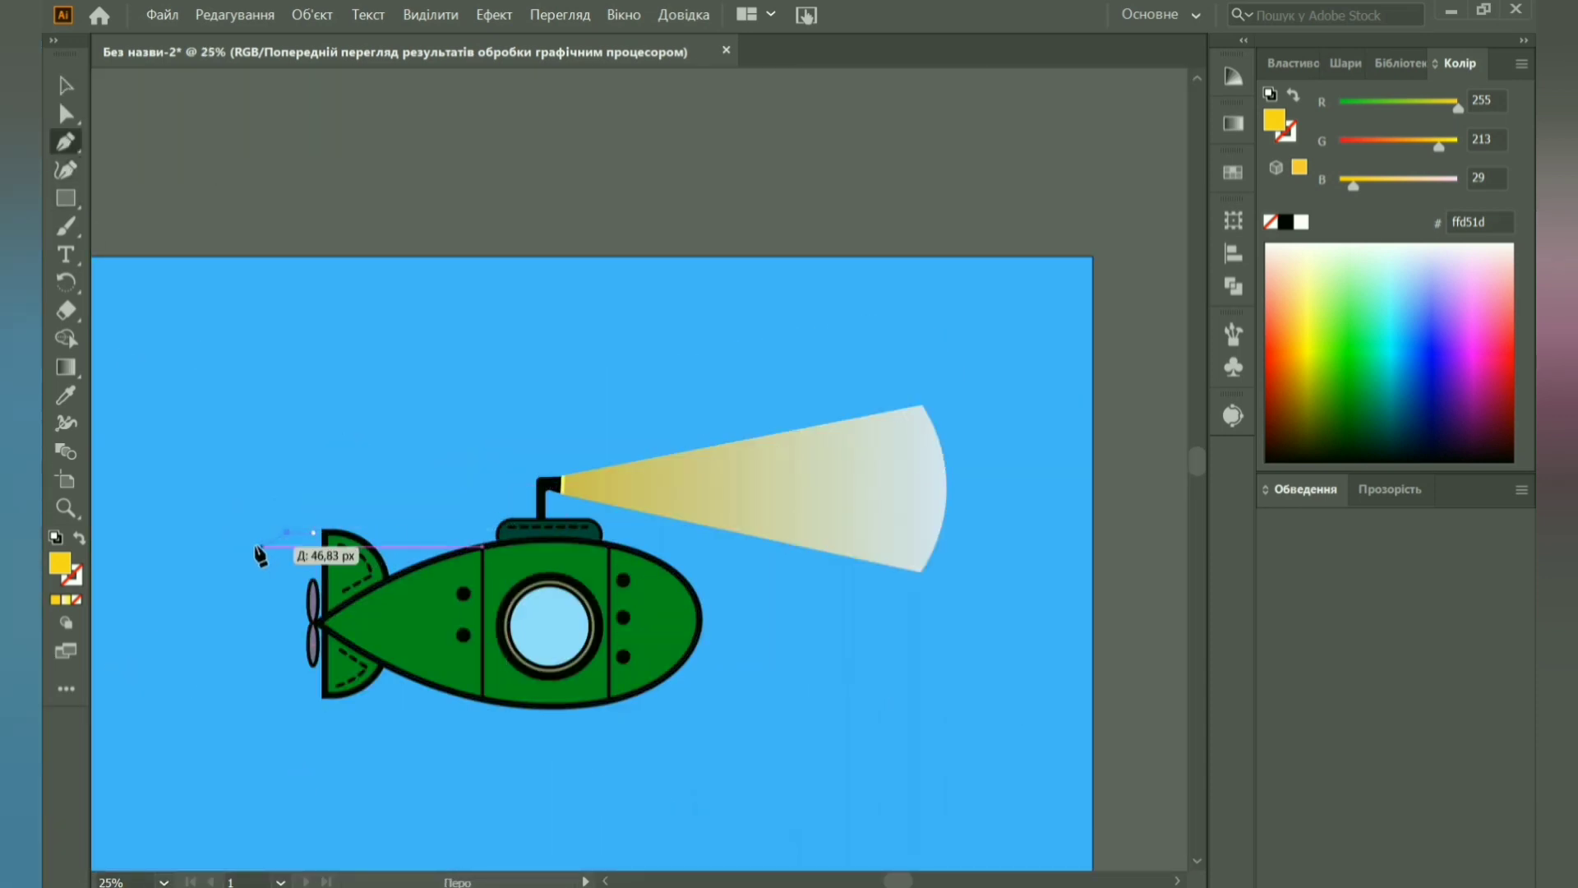
pyautogui.click(230, 532)
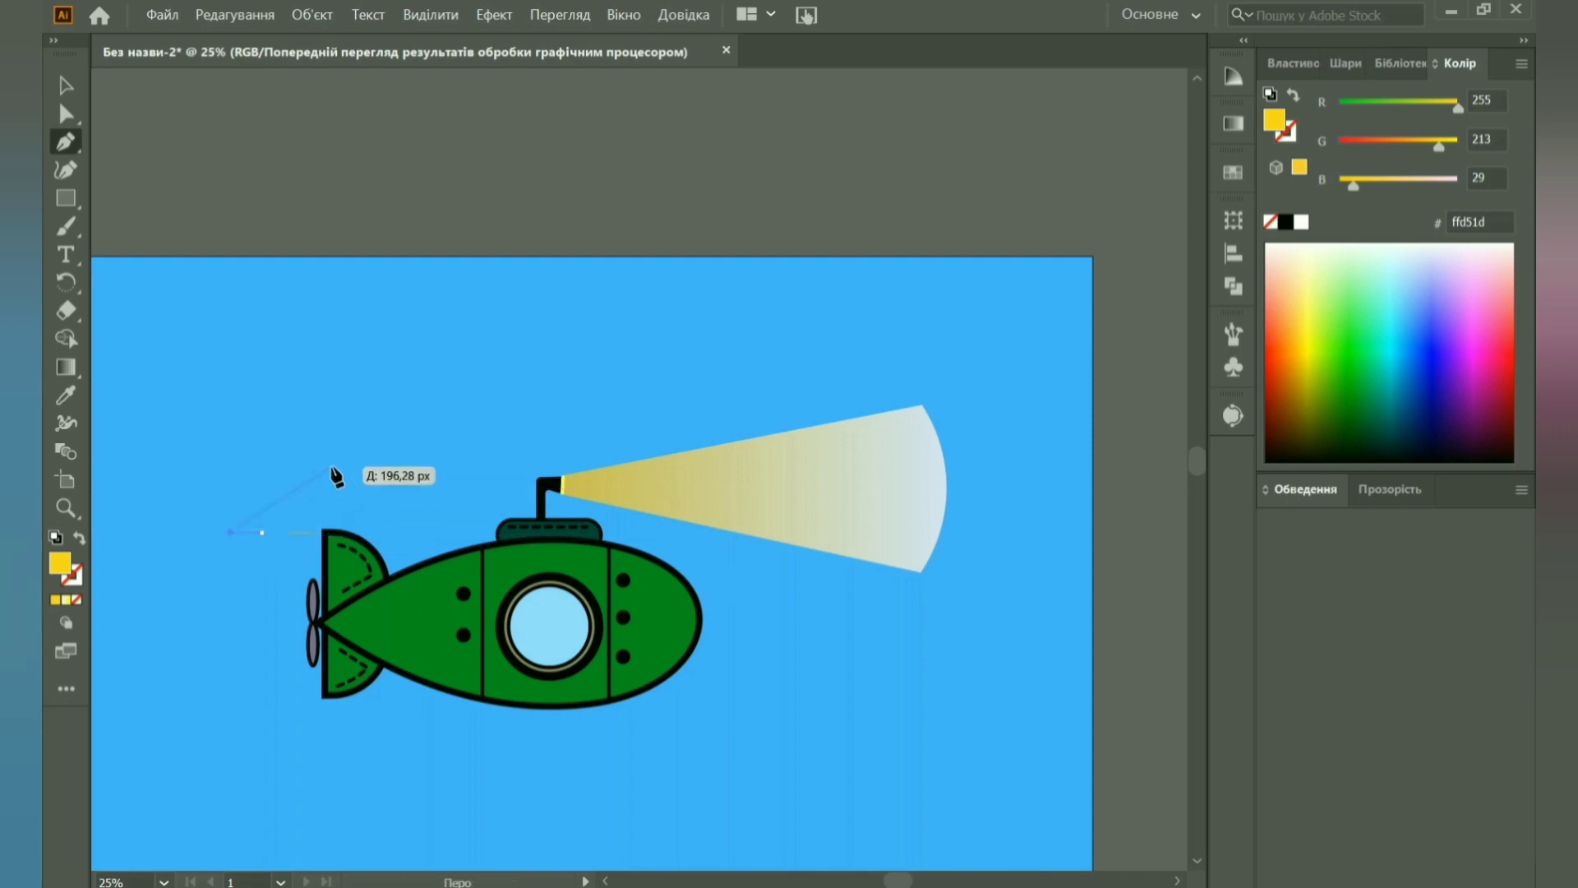
pyautogui.moveTo(232, 533); pyautogui.dragTo(206, 533)
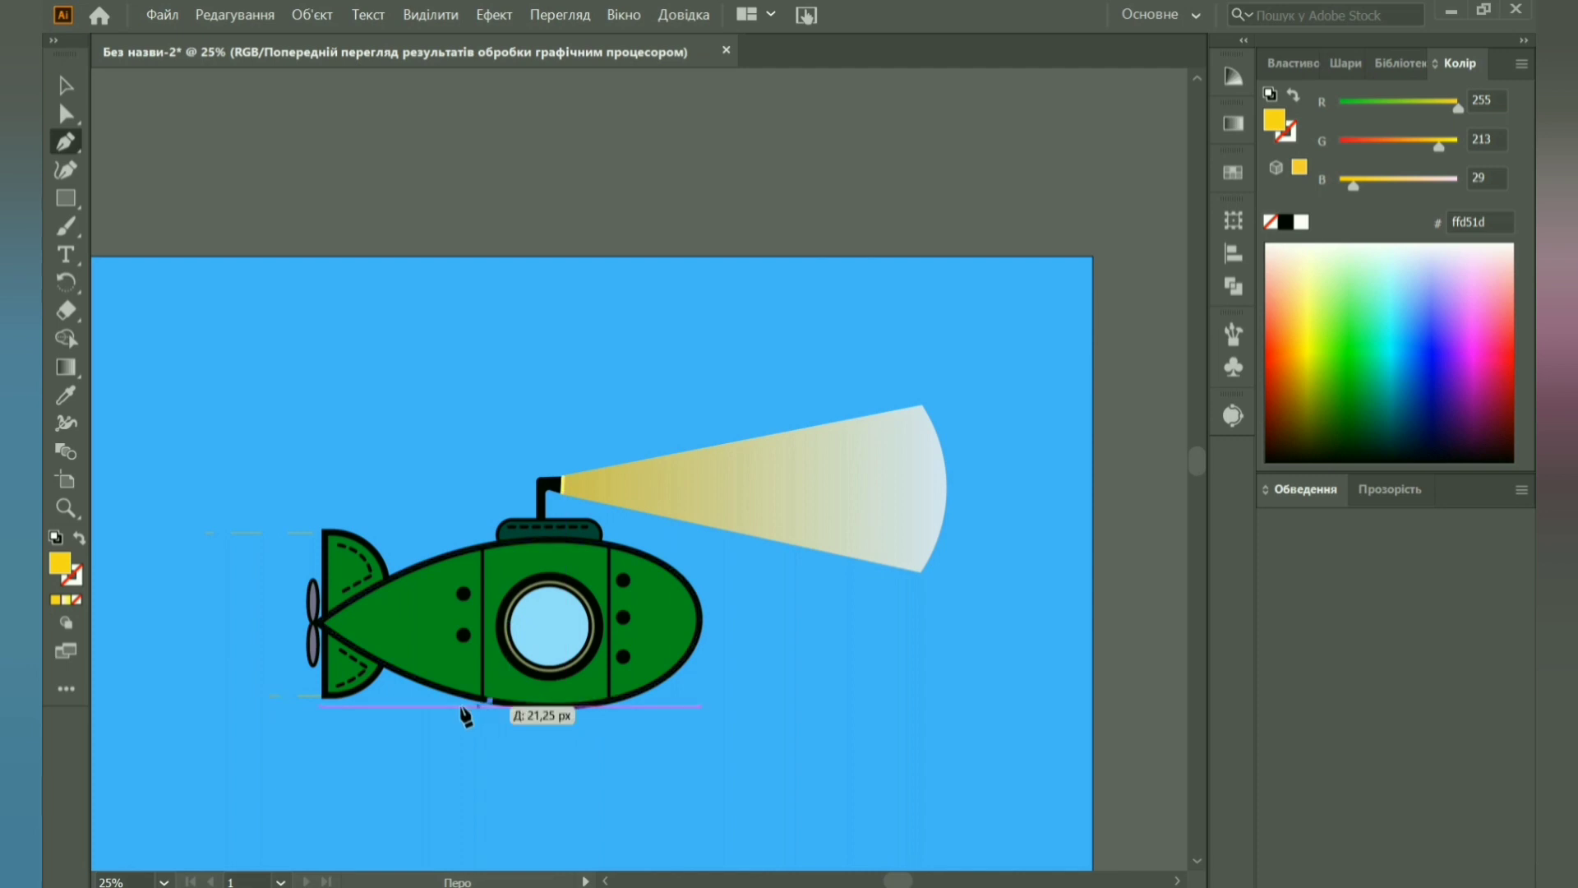
pyautogui.moveTo(464, 703); pyautogui.dragTo(442, 713)
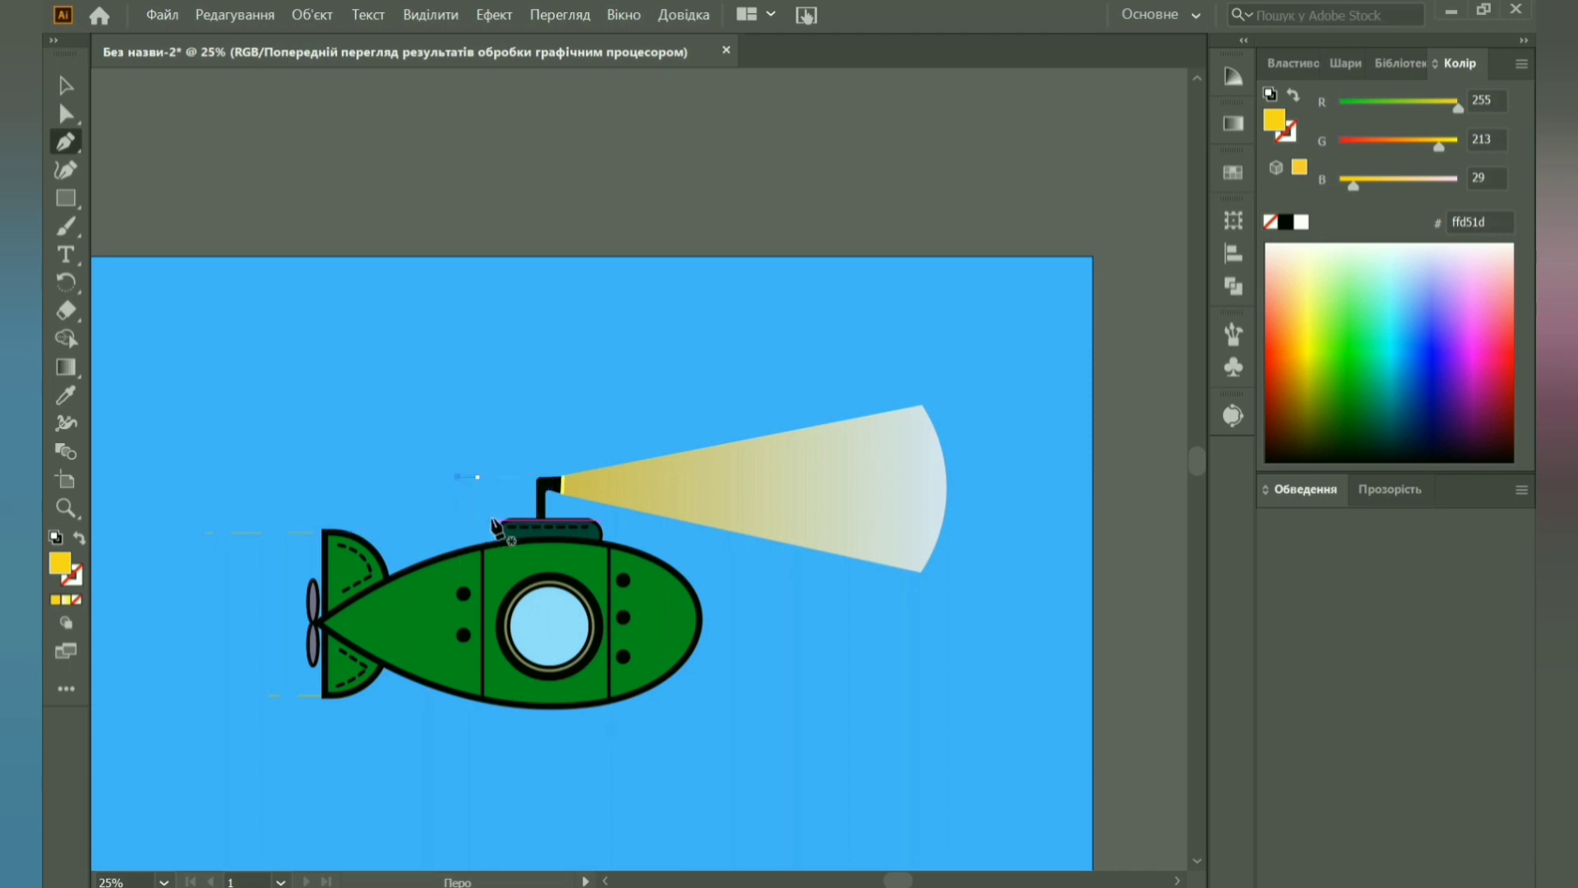
# Give the dashes no fill and a black 5 px stroke.
pyautogui.press('v')
pyautogui.click(1286, 222)
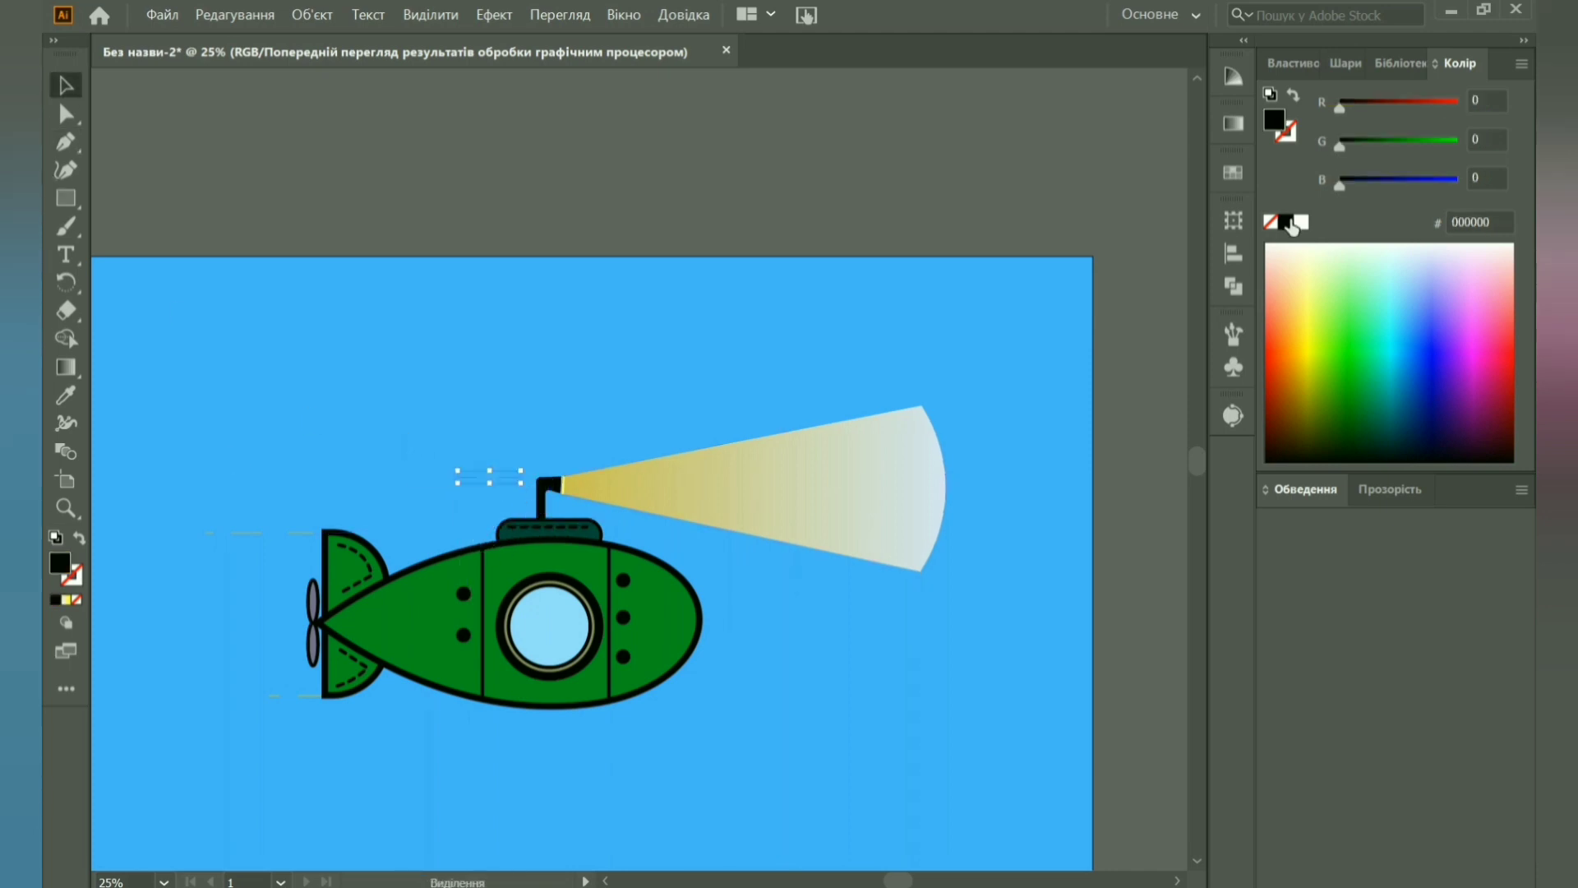
pyautogui.click(1295, 63)
pyautogui.click(79, 595)
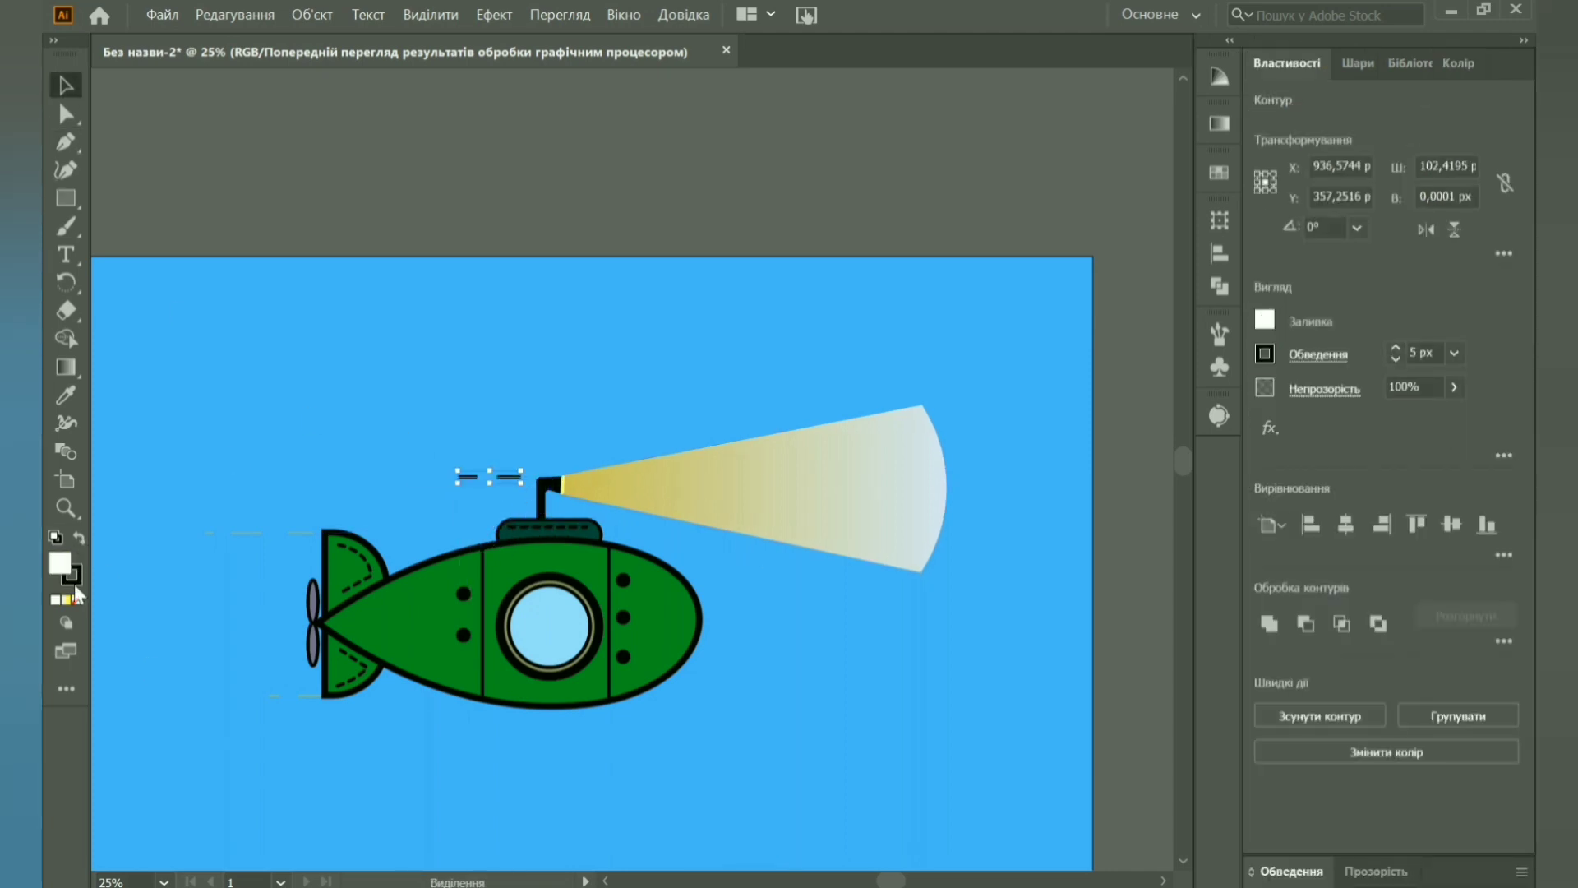
pyautogui.click(72, 573)
pyautogui.click(1286, 64)
pyautogui.click(1395, 349)
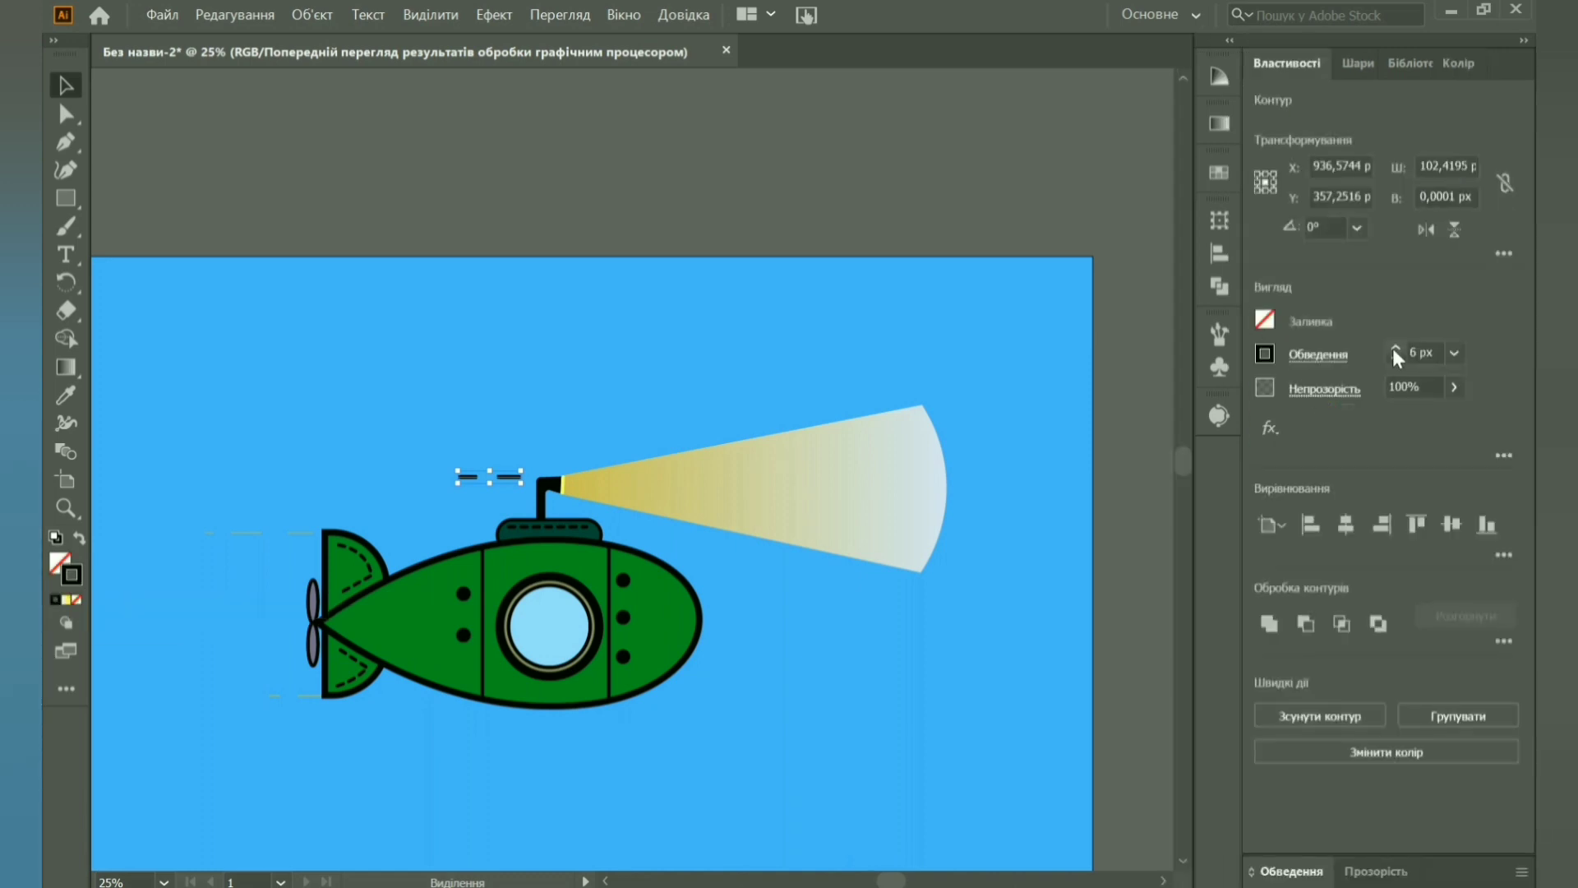
pyautogui.click(1395, 360)
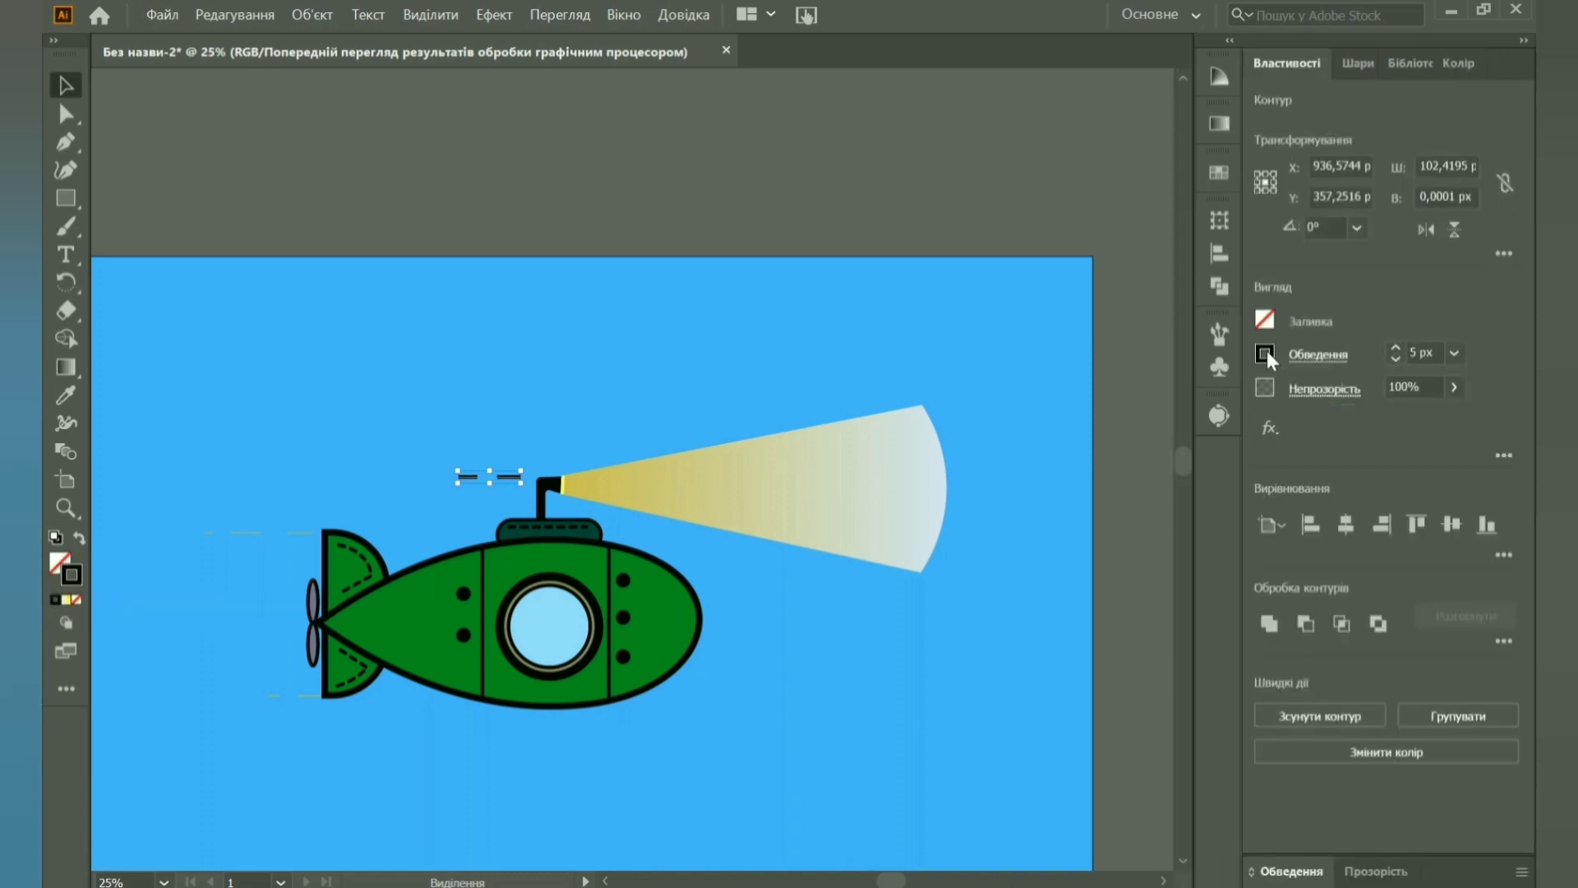
pyautogui.click(1318, 354)
pyautogui.press('Escape')
# Copy the black dash style onto the remaining speed dashes with the Eyedropper.
pyautogui.click(402, 497)
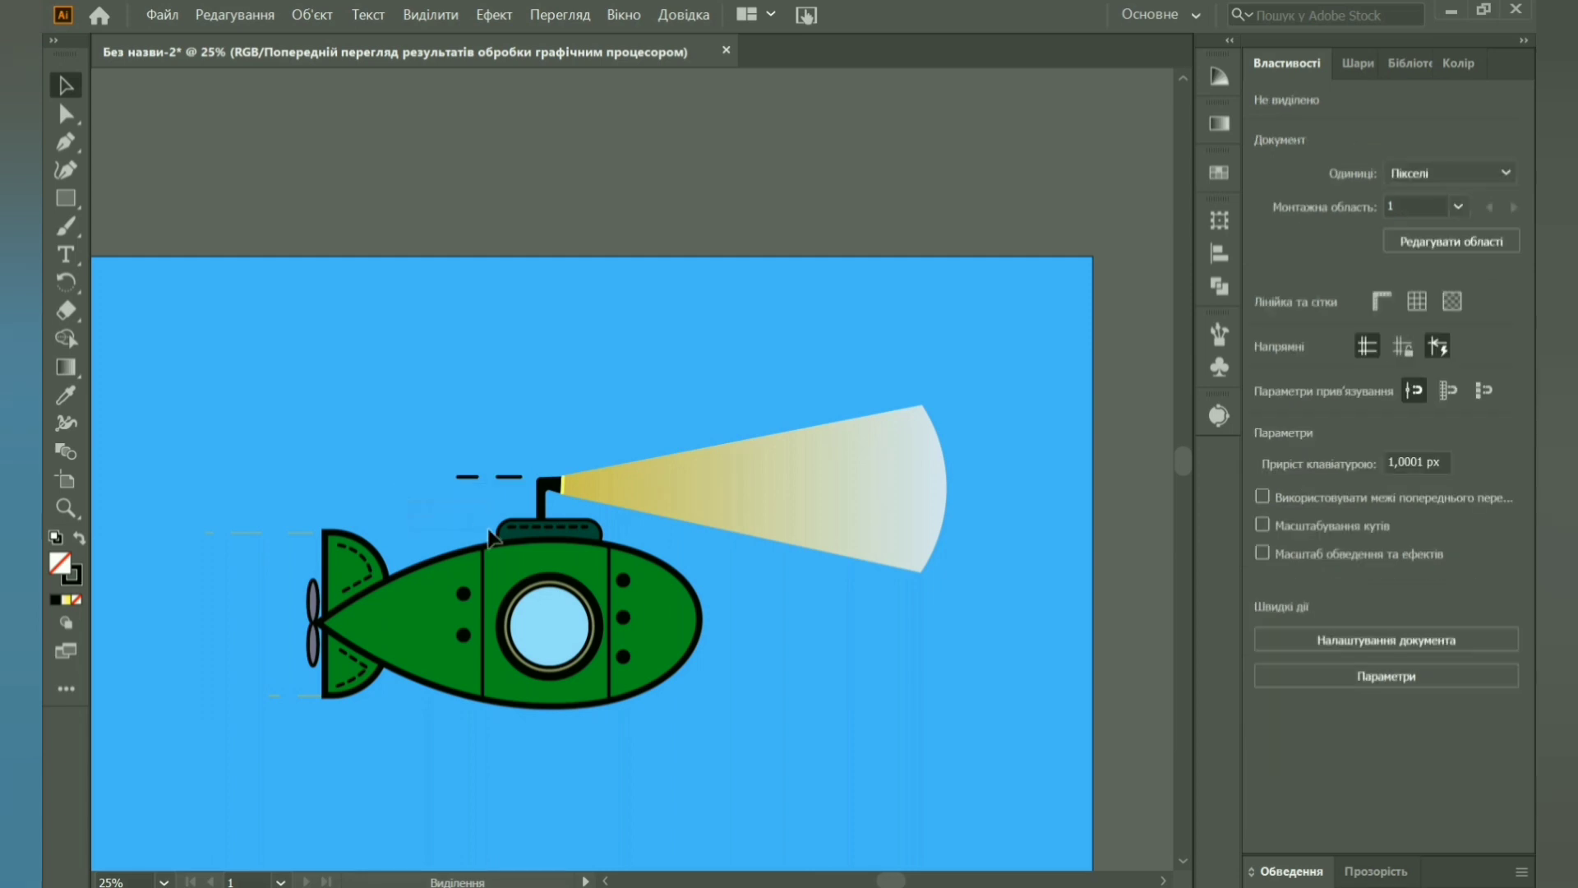
pyautogui.press('i')
pyautogui.click(490, 535)
pyautogui.press('v')
pyautogui.moveTo(184, 518); pyautogui.dragTo(321, 547)
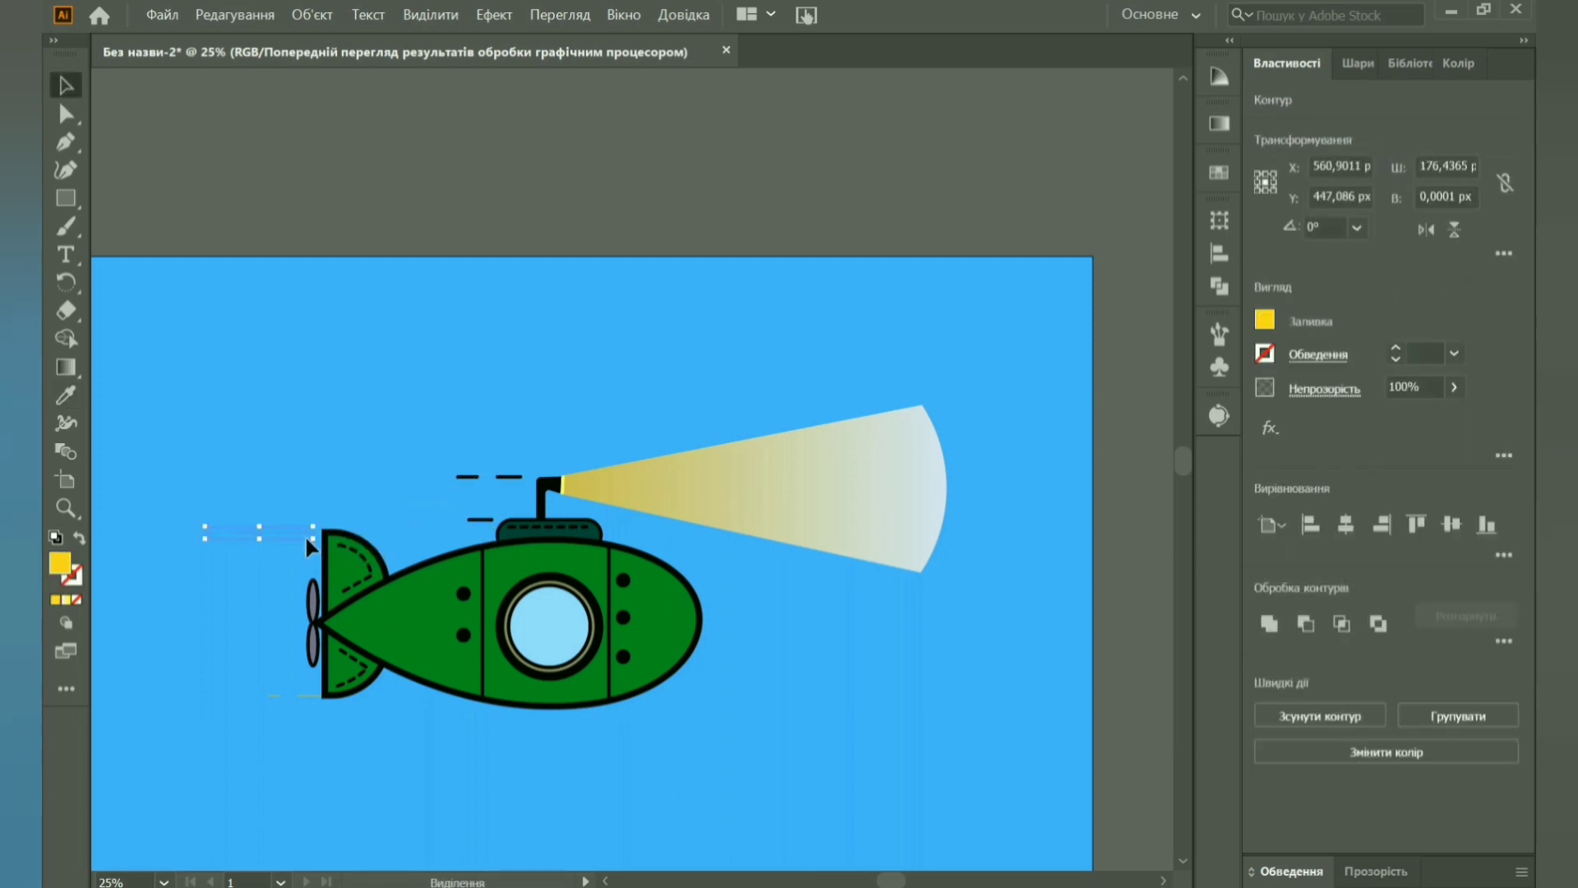
pyautogui.press('i')
pyautogui.click(489, 476)
pyautogui.press('v')
pyautogui.press('i')
pyautogui.press('v')
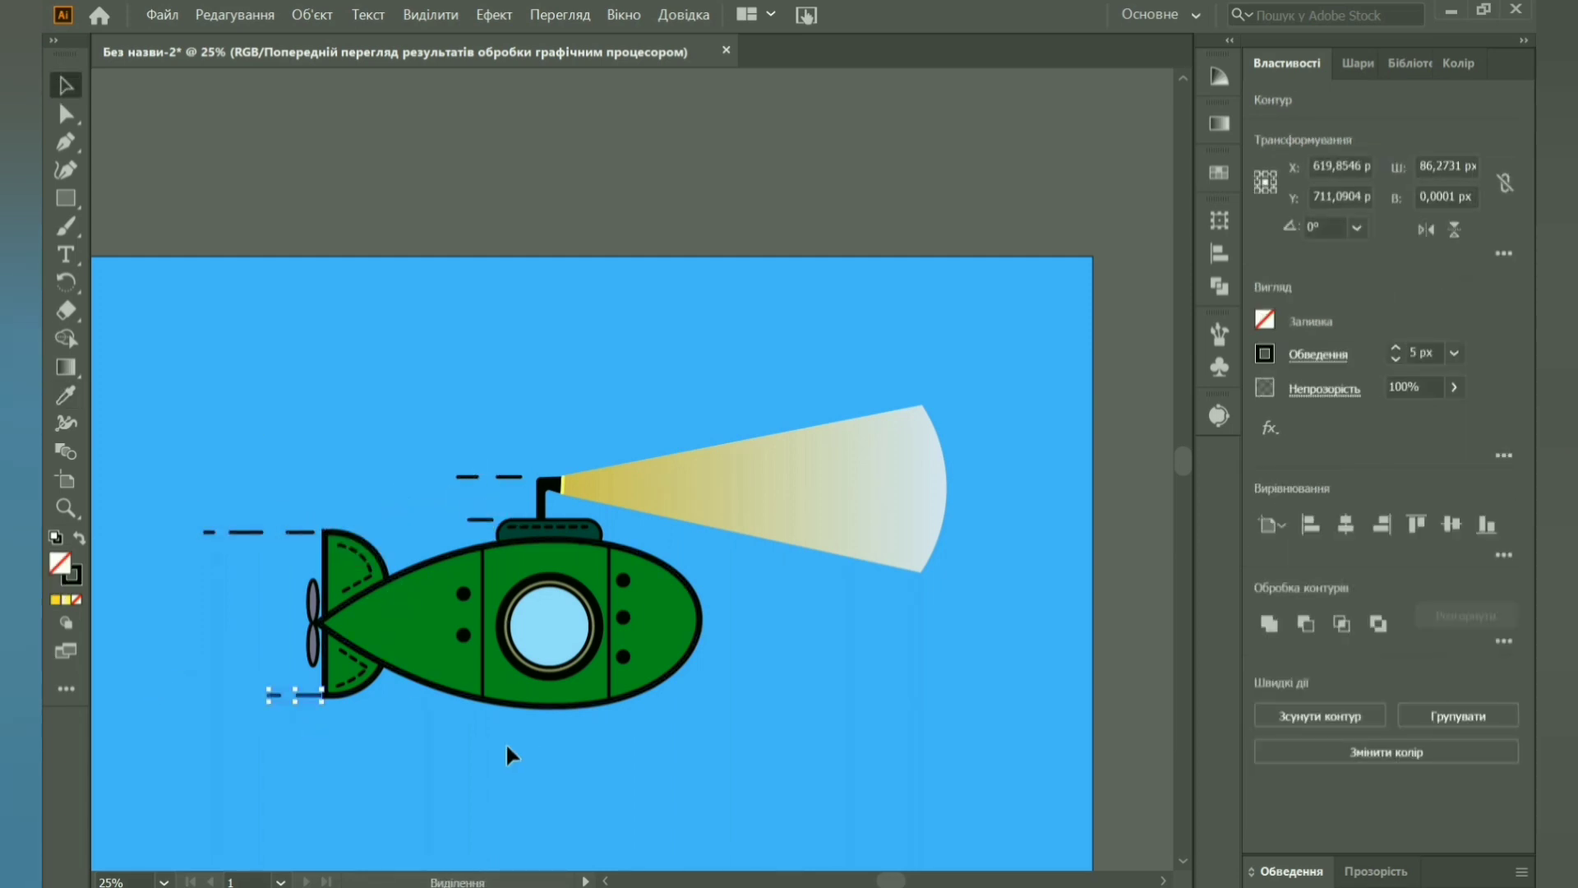
pyautogui.click(436, 709)
pyautogui.press('i')
pyautogui.click(480, 519)
# Add more speed lines behind the propeller and lower down the hull.
pyautogui.press('p')
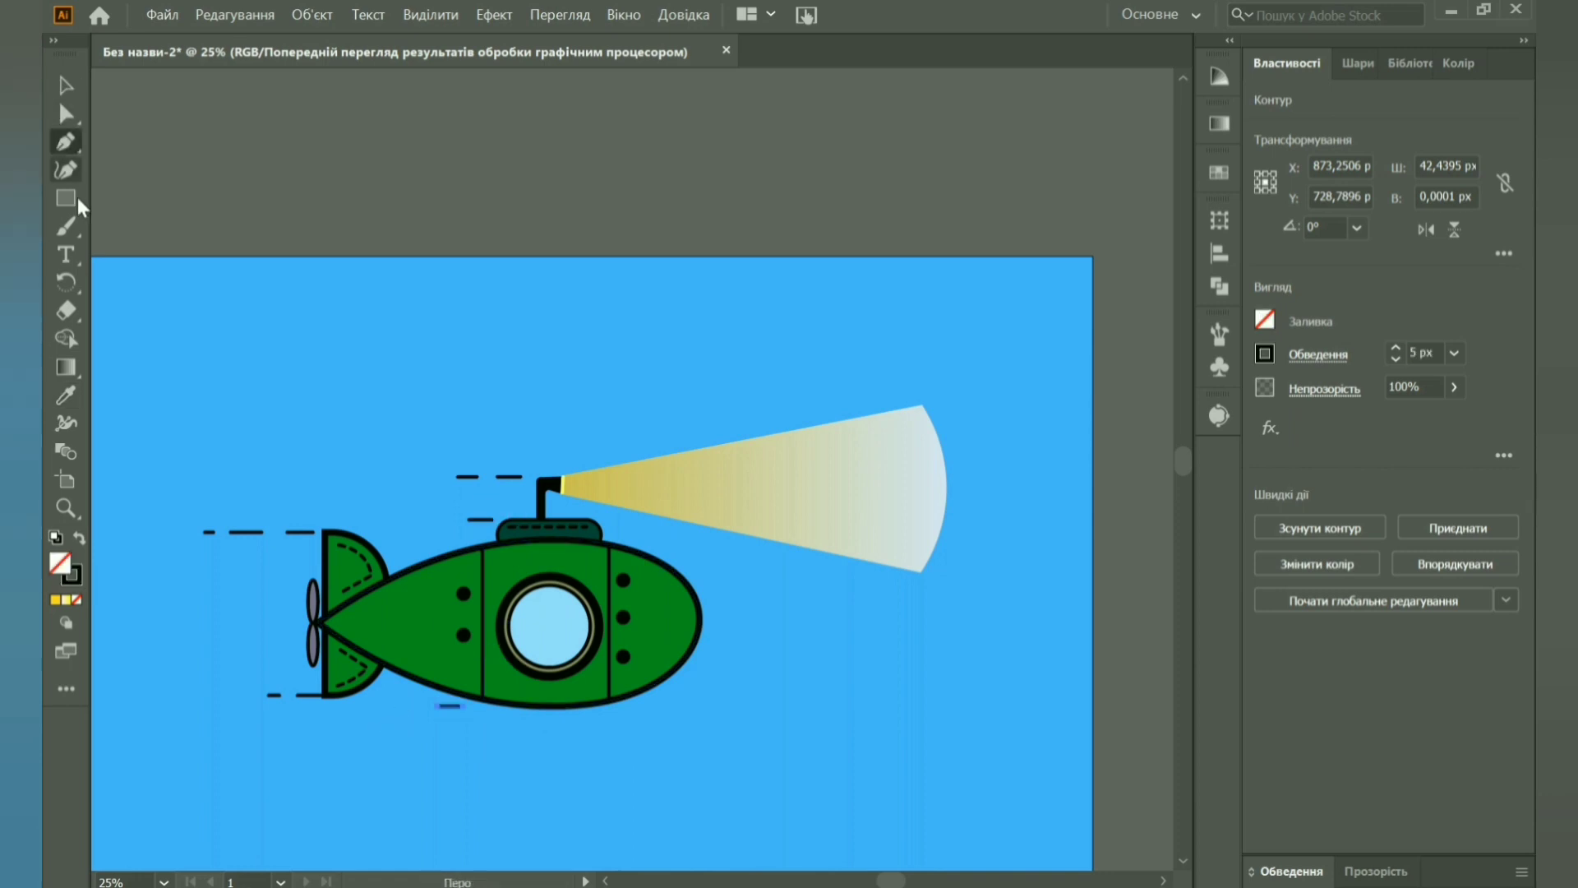
pyautogui.click(290, 581)
pyautogui.click(249, 580)
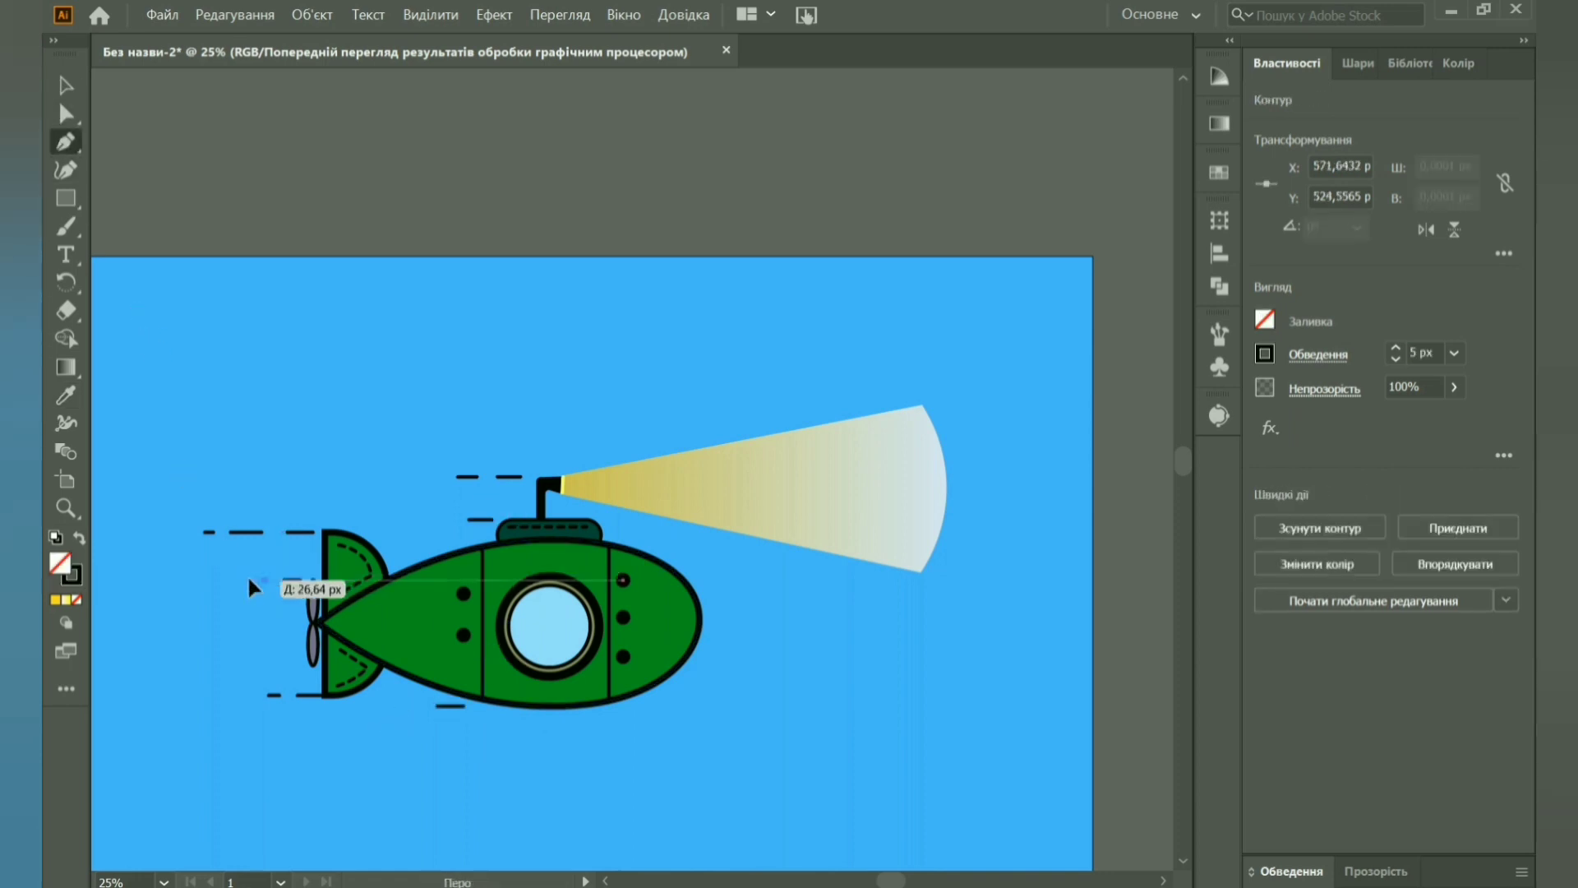
pyautogui.click(300, 656)
pyautogui.click(248, 656)
pyautogui.click(214, 657)
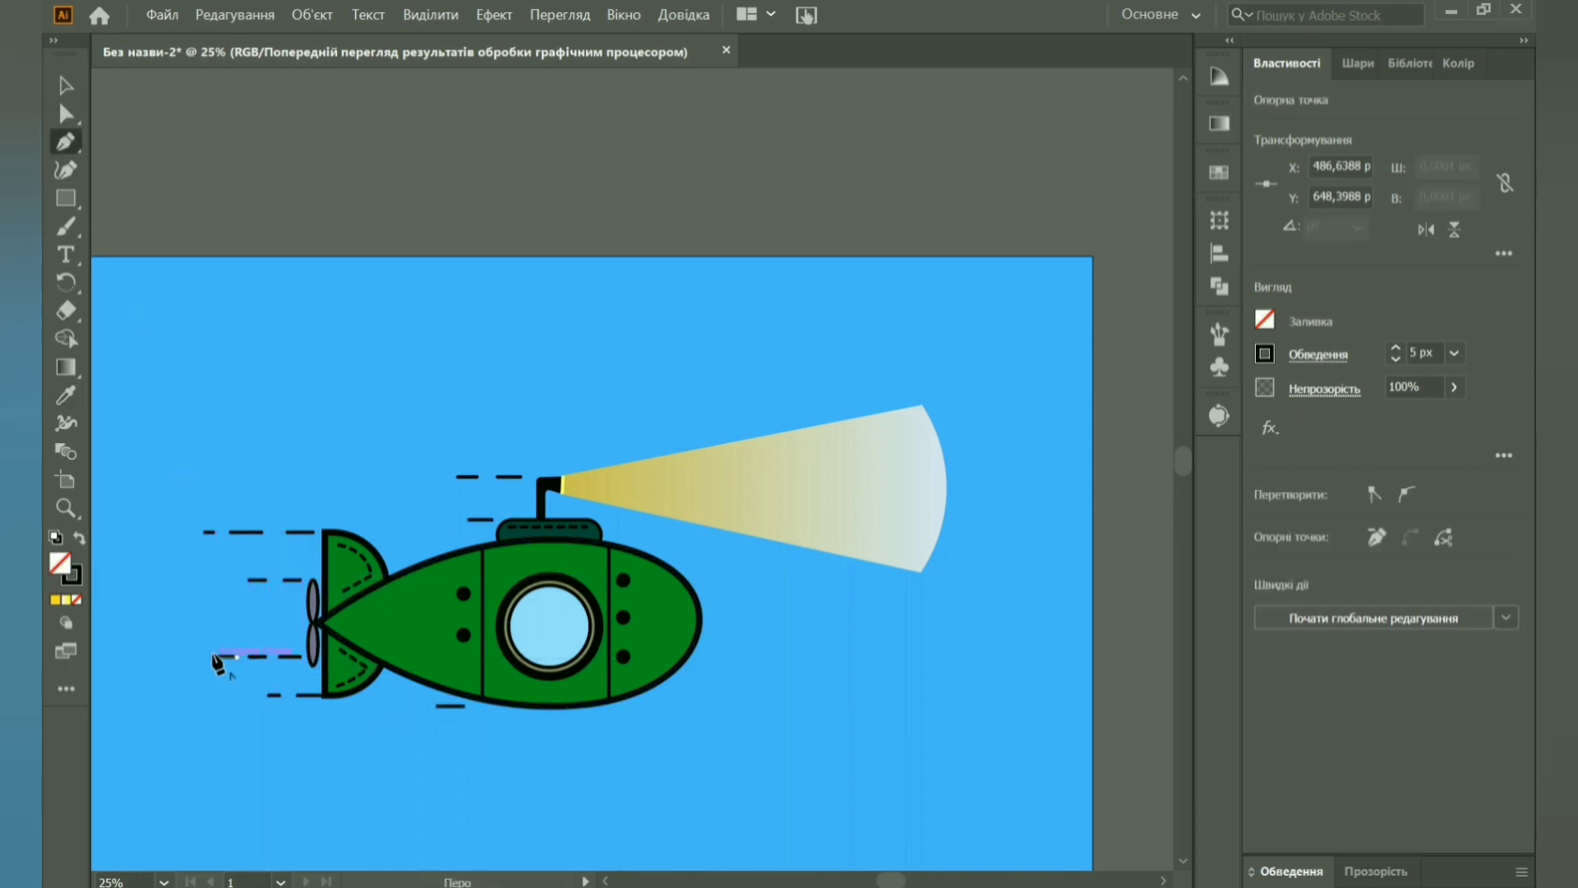
pyautogui.press('v')
pyautogui.click(202, 606)
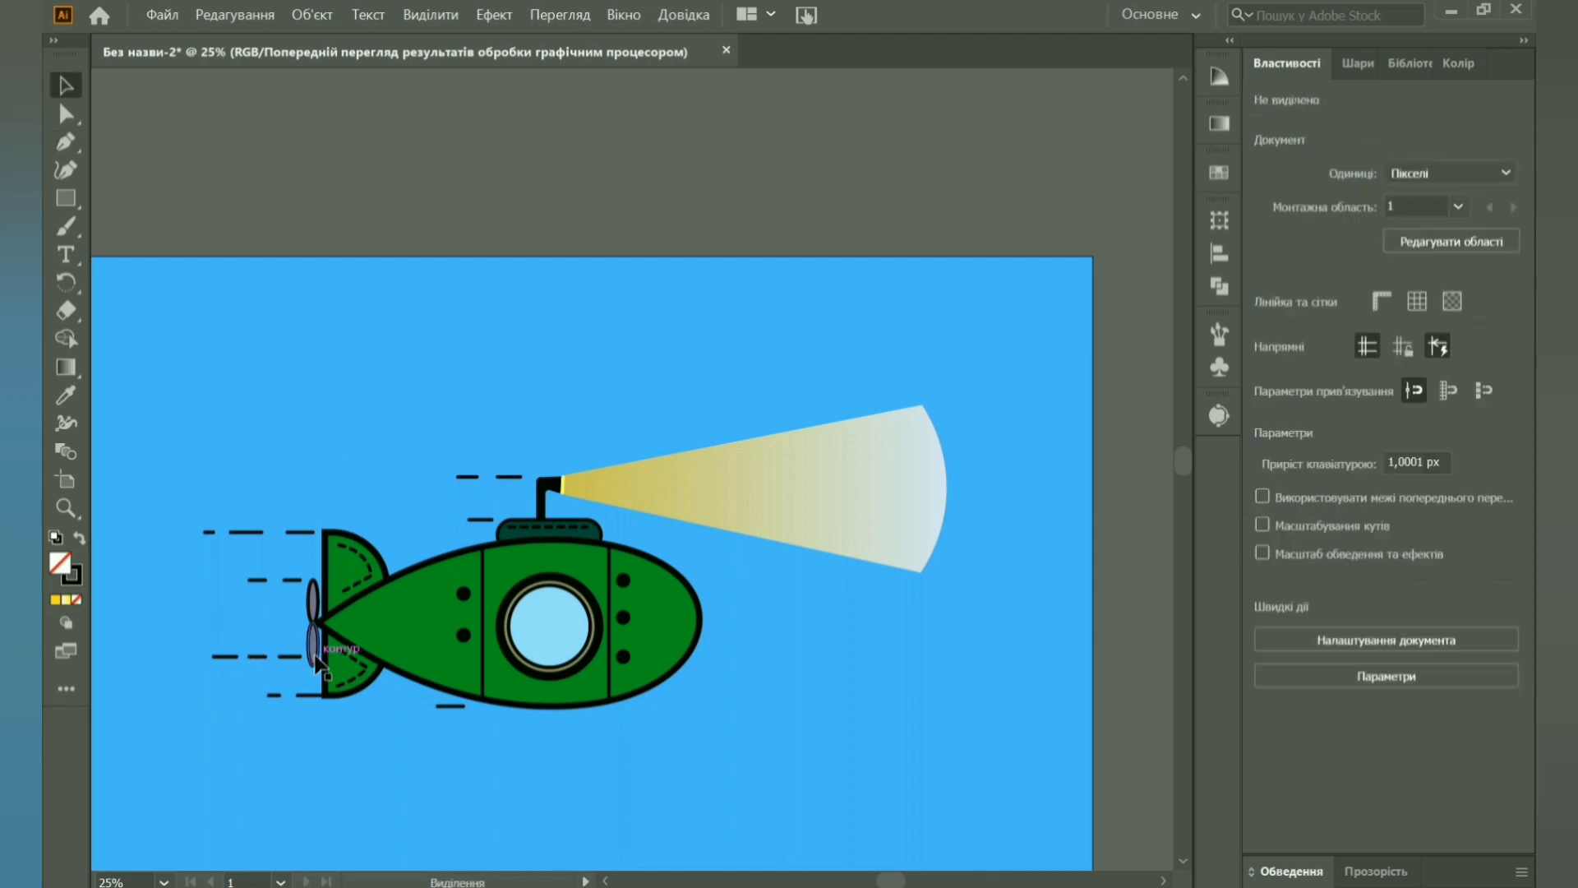
# Zoom out to 16.67%, select the yellow periscope light beam and remove its outline.
pyautogui.click(164, 881)
pyautogui.click(211, 599)
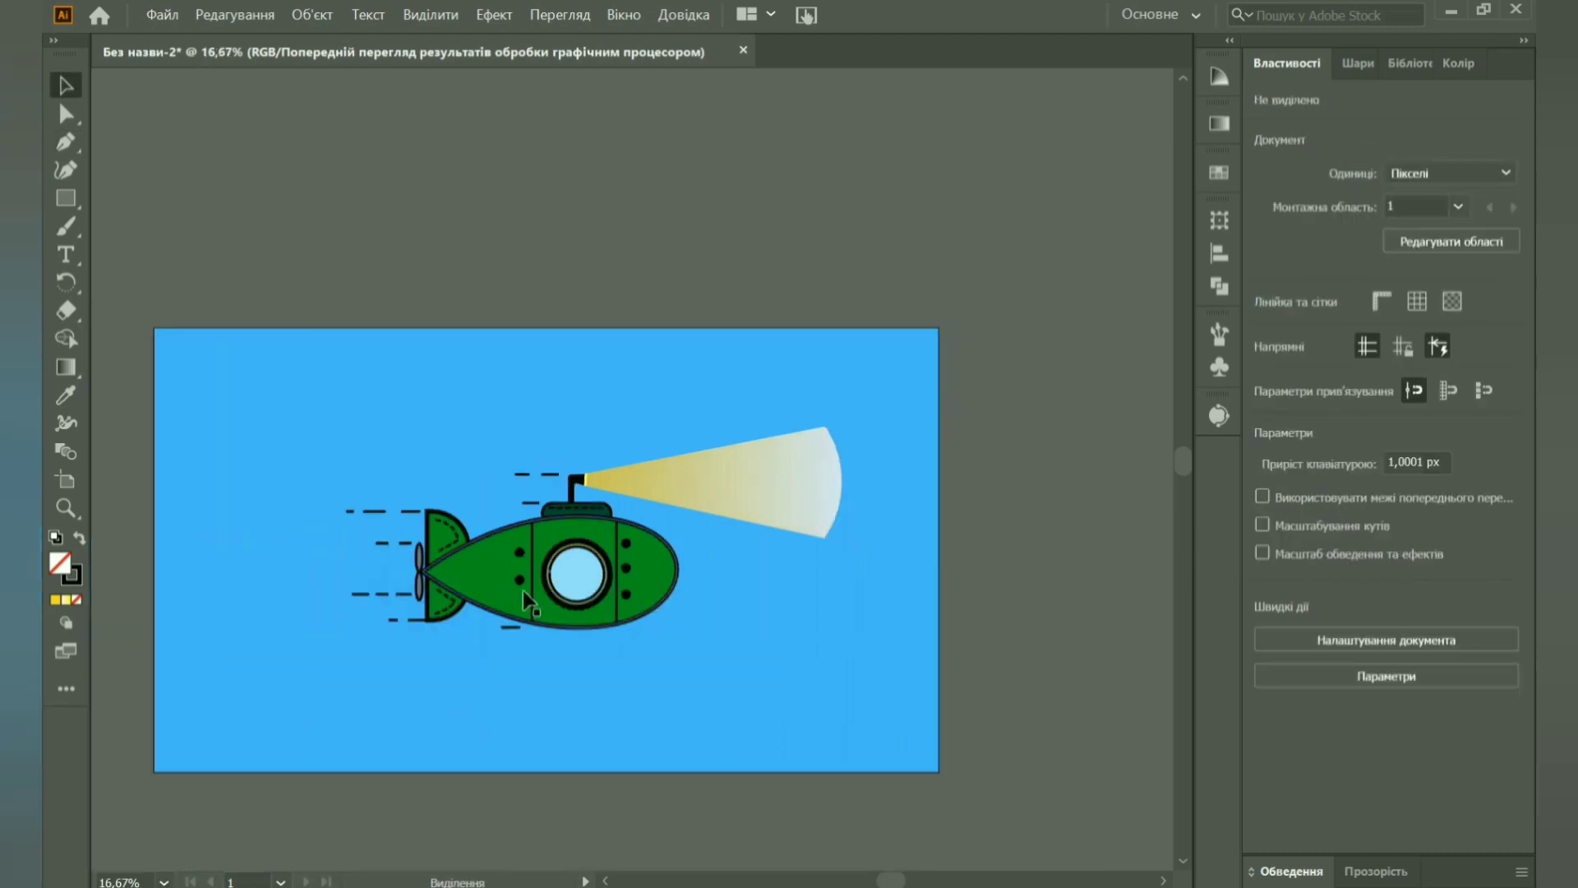
pyautogui.moveTo(1433, 416); pyautogui.dragTo(1386, 418)
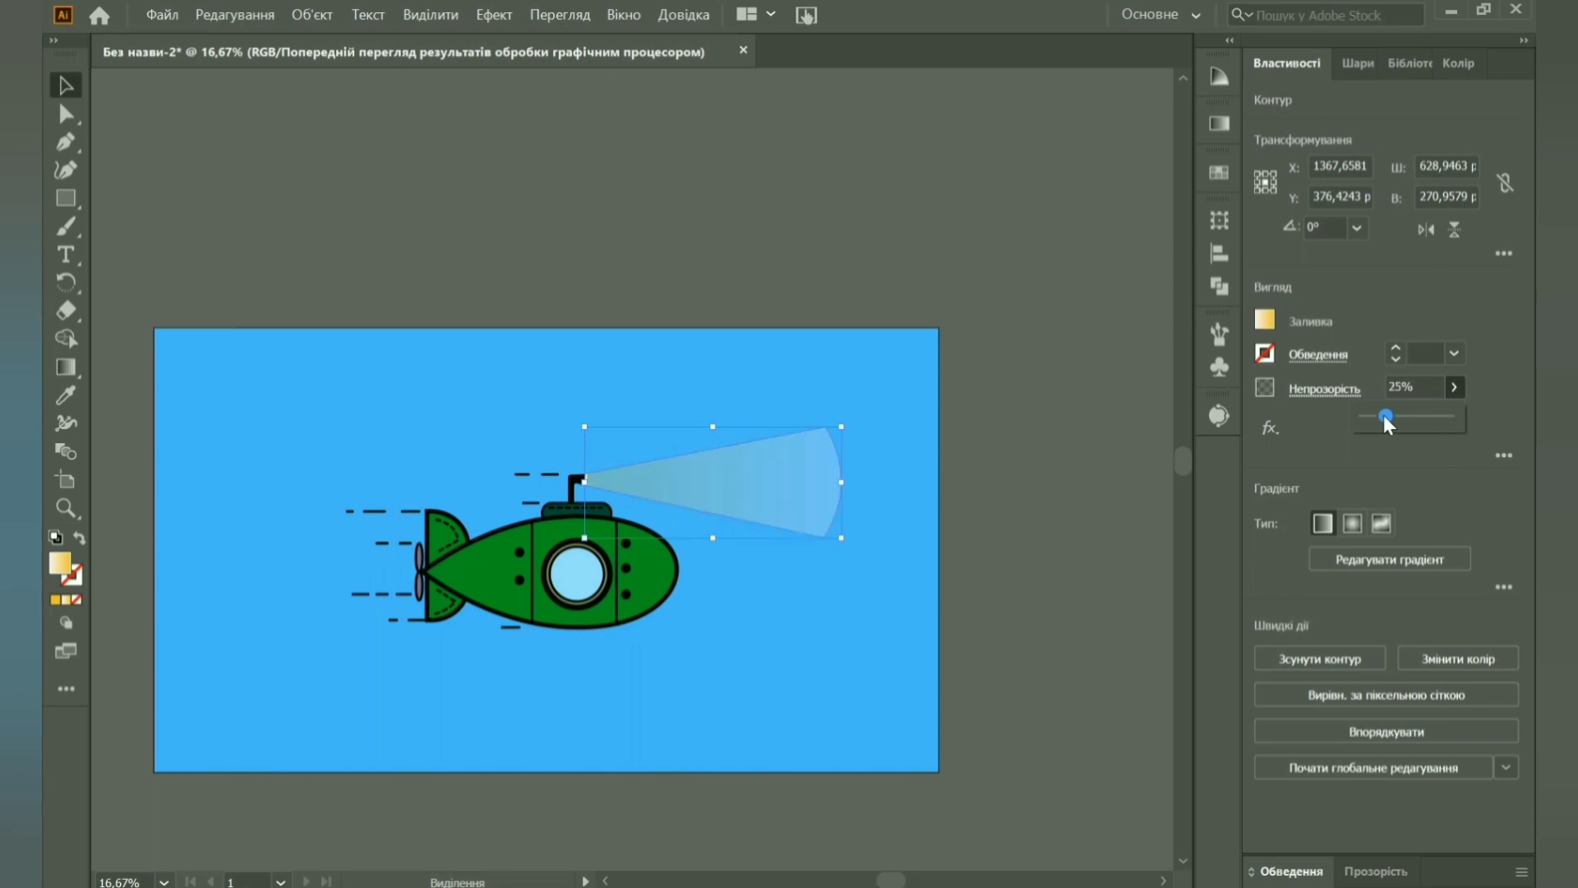
pyautogui.click(782, 634)
pyautogui.click(826, 520)
pyautogui.click(1458, 62)
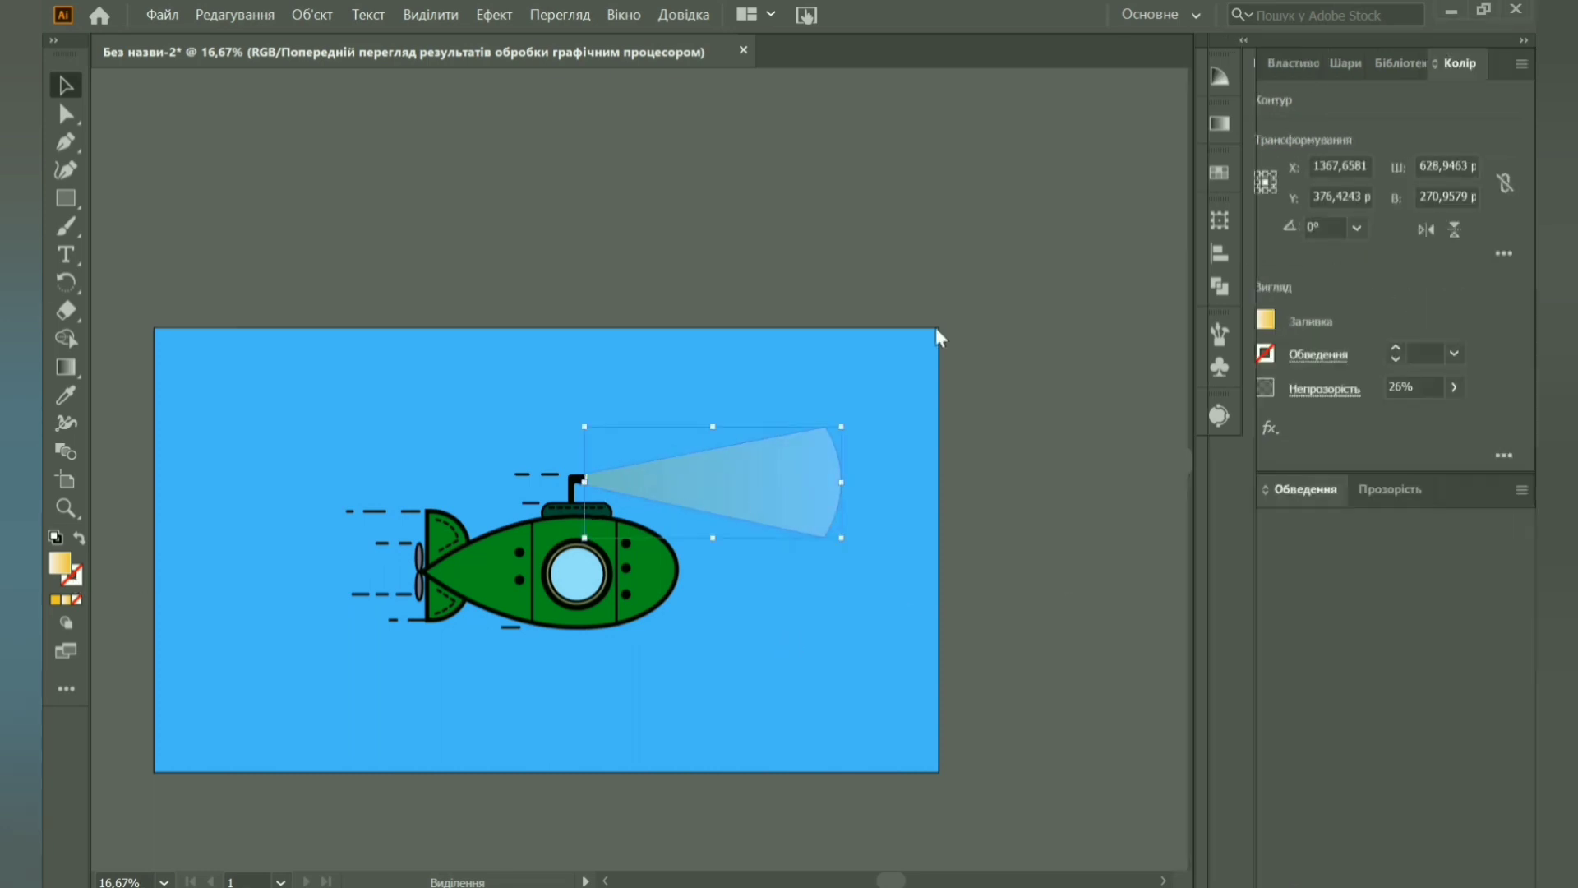
pyautogui.click(1286, 222)
pyautogui.click(827, 478)
# Delete the yellow light beam, leaving the submarine deselected.
pyautogui.press('/')
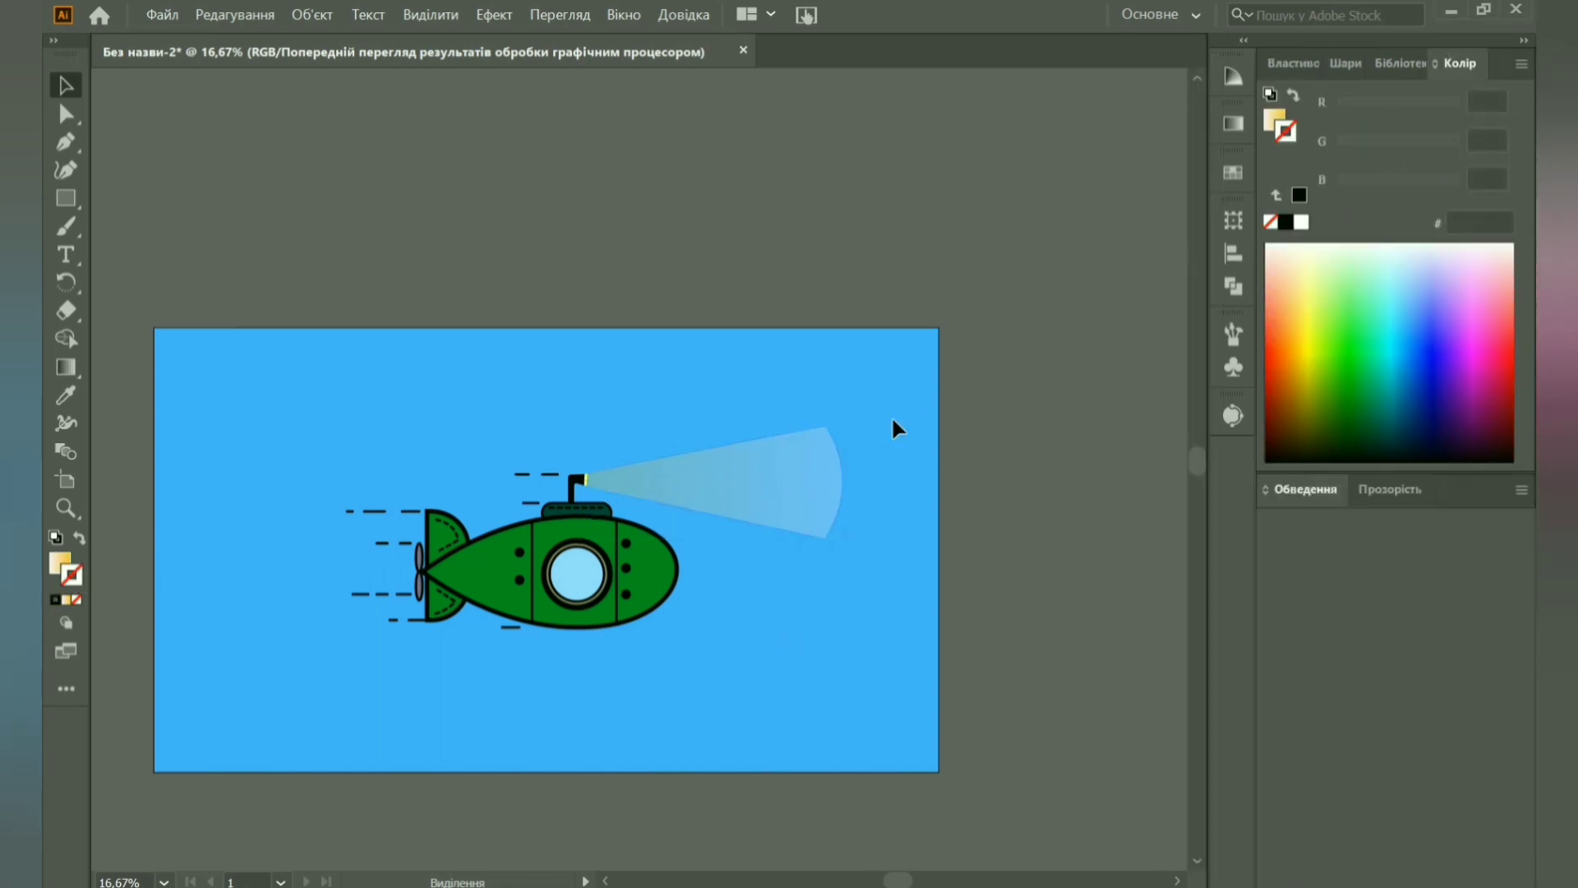
pyautogui.press('Delete')
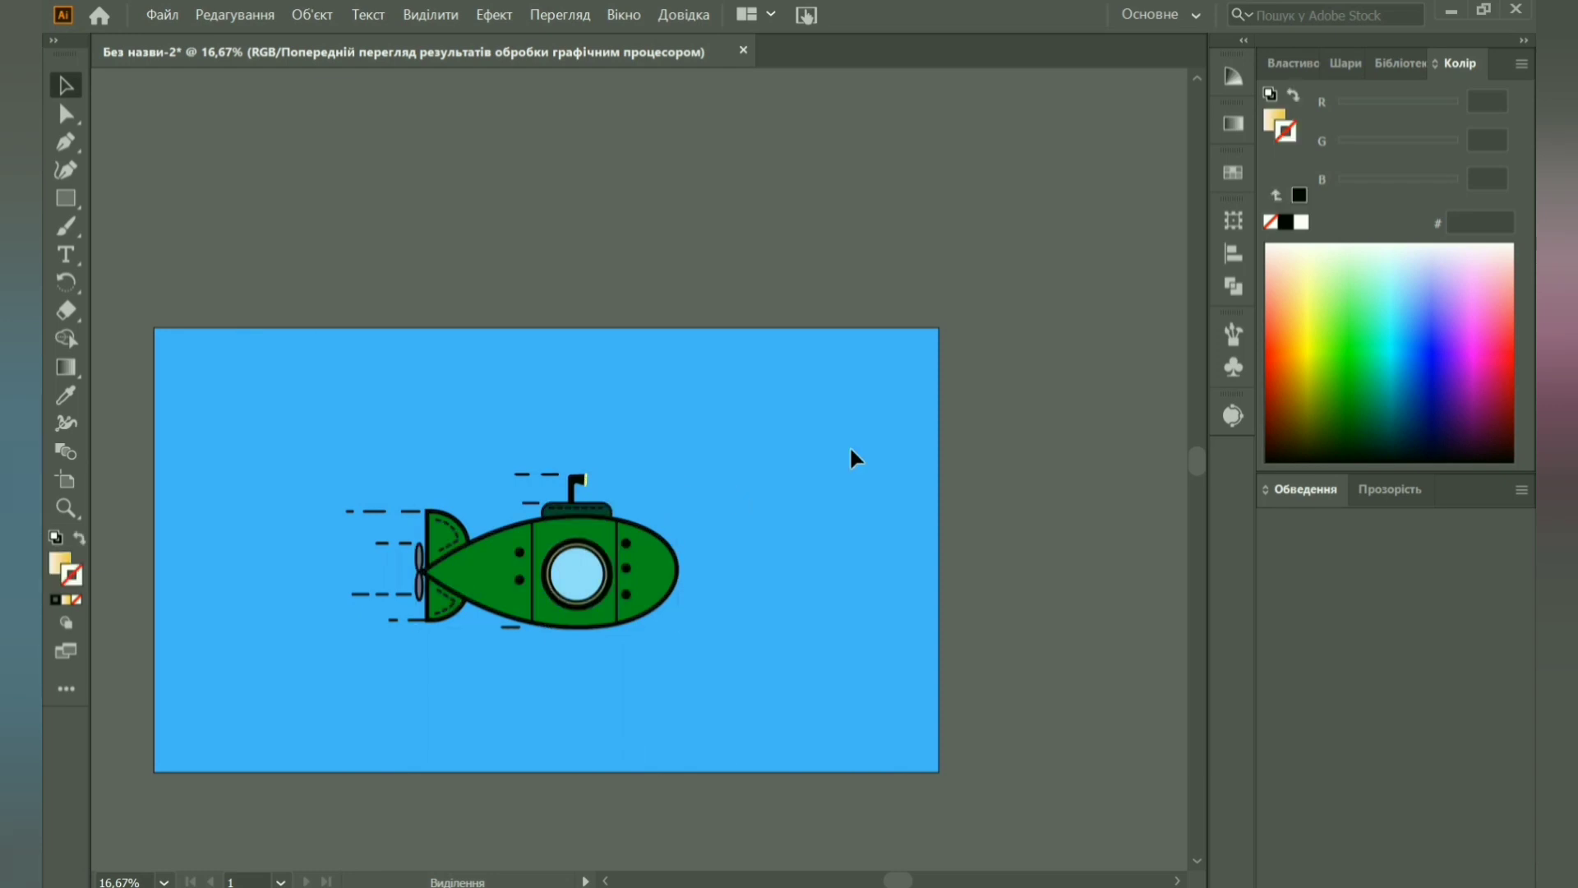
pyautogui.moveTo(707, 649); pyautogui.dragTo(317, 454)
pyautogui.hotkey('ctrl', 'shift', 'a')
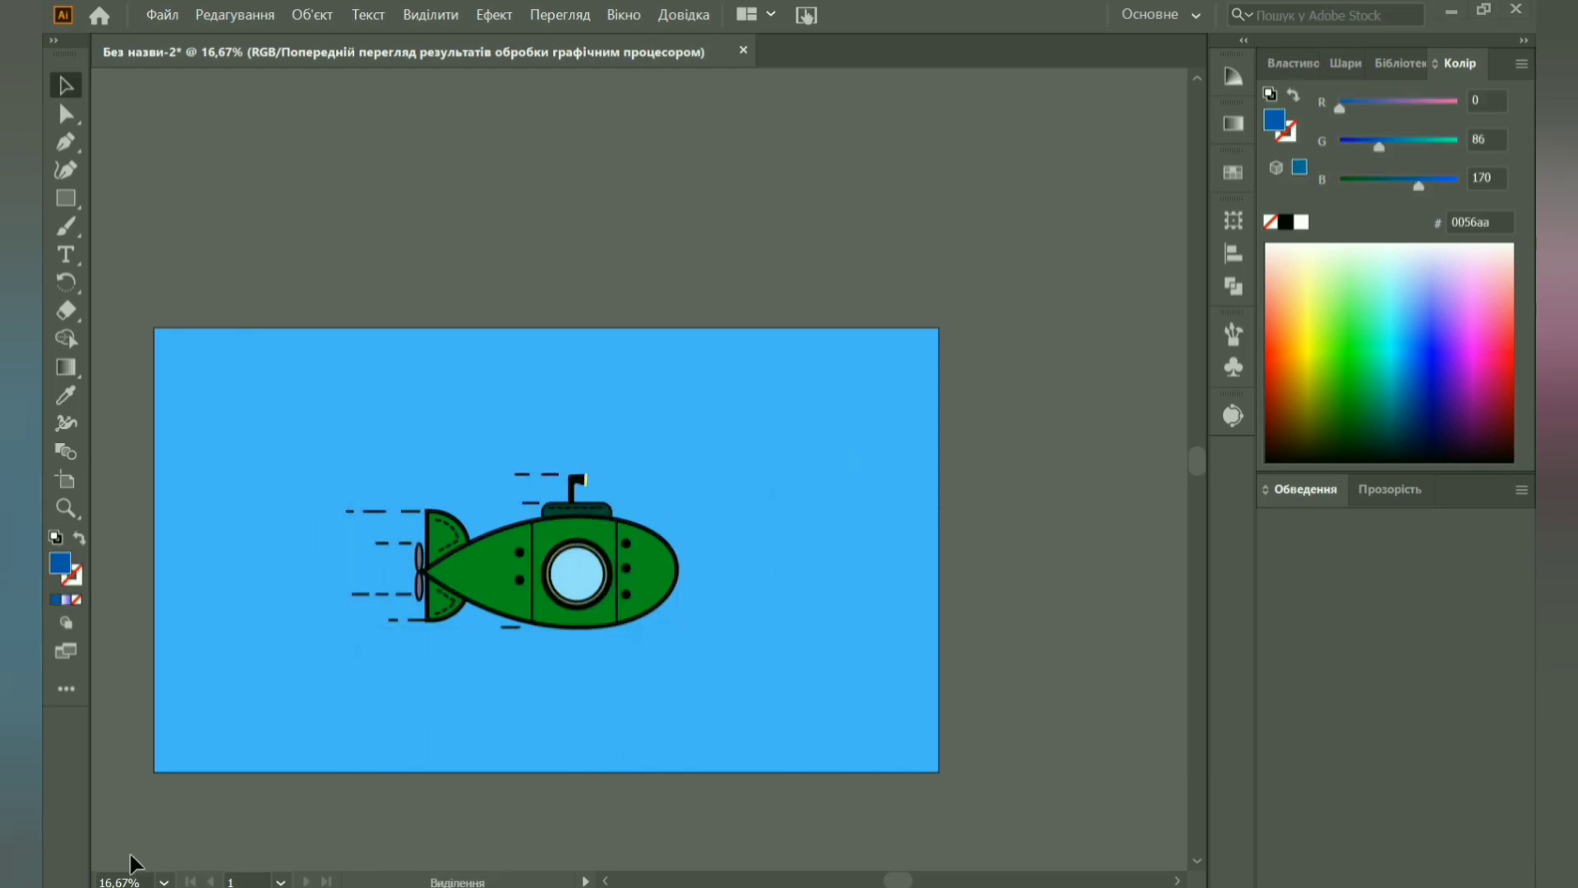
pyautogui.click(1345, 64)
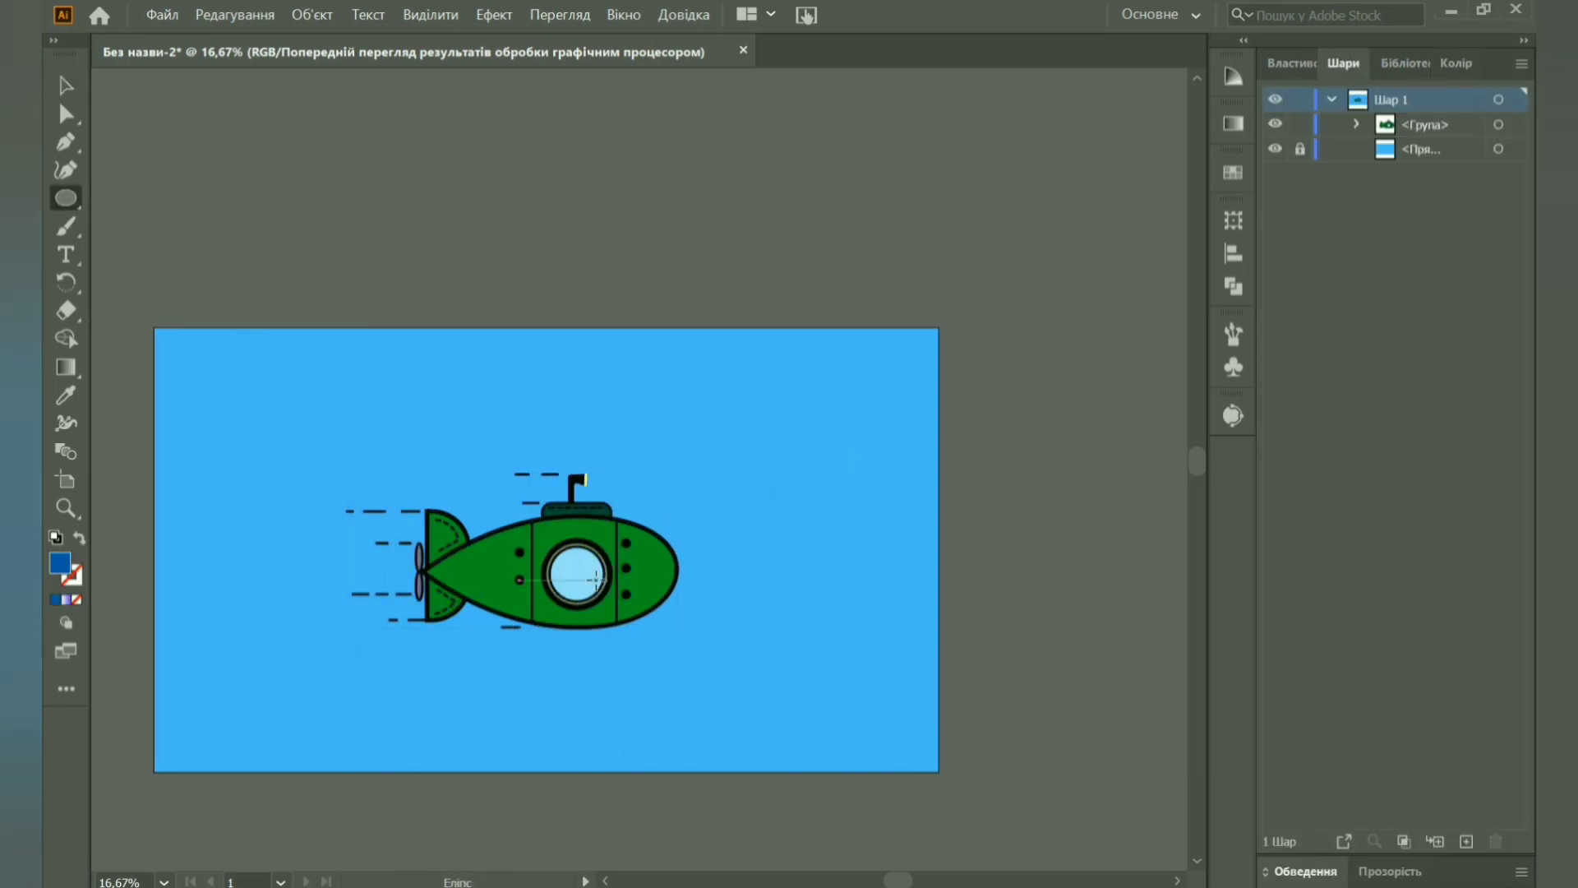
# Draw a small 47 px blue circle inside the porthole and lock the submarine group.
pyautogui.moveTo(595, 579); pyautogui.dragTo(575, 559)
pyautogui.click(1456, 63)
pyautogui.click(1286, 64)
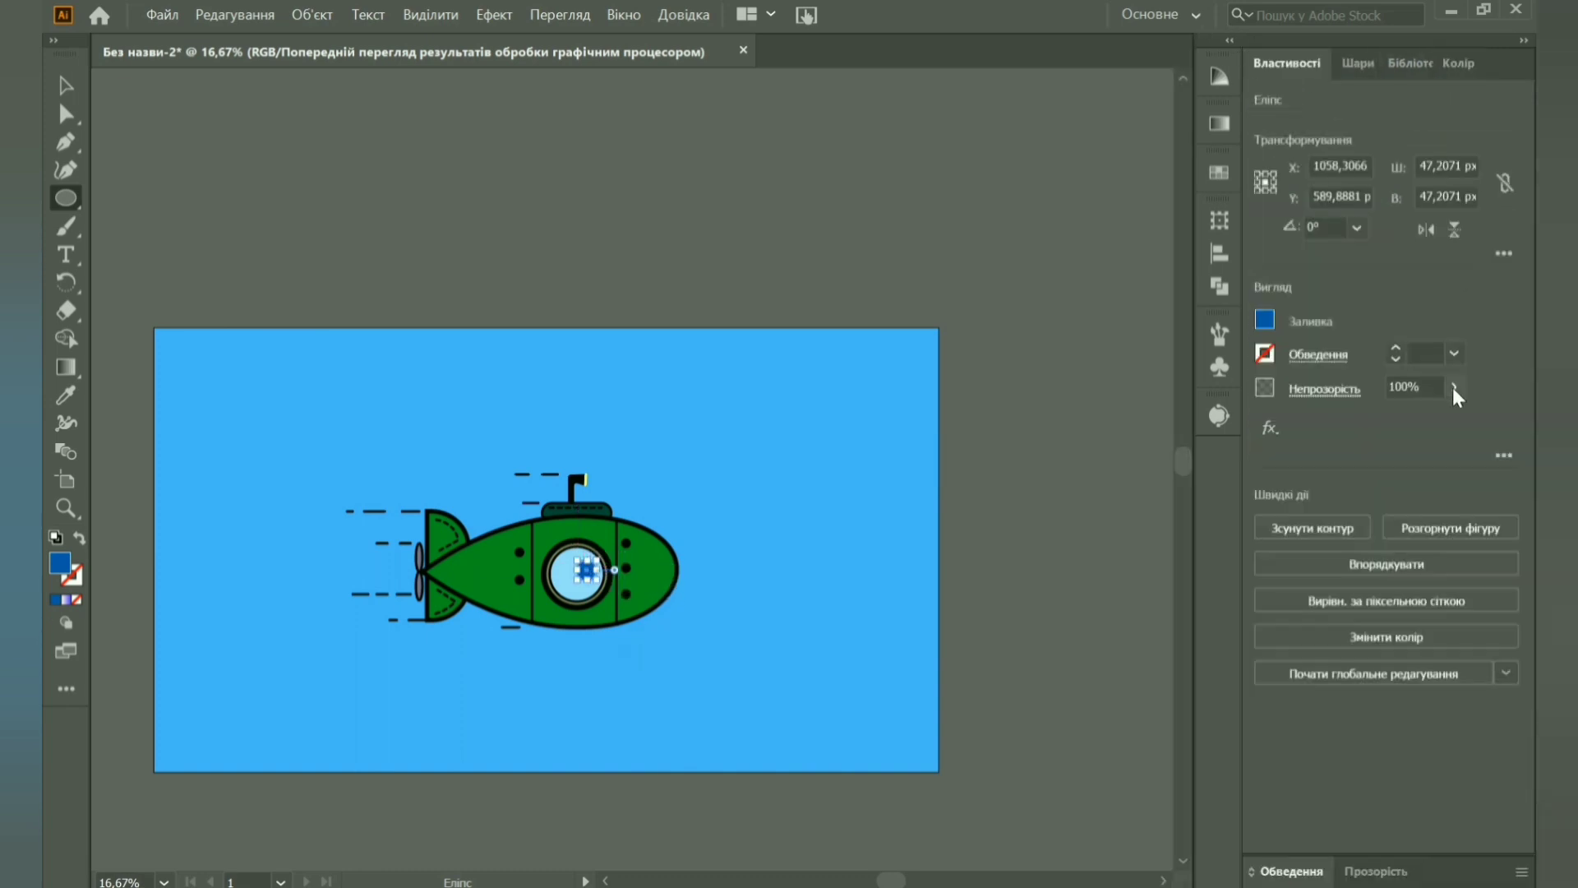
pyautogui.press('v')
pyautogui.hotkey('ctrl', 'shift', 'a')
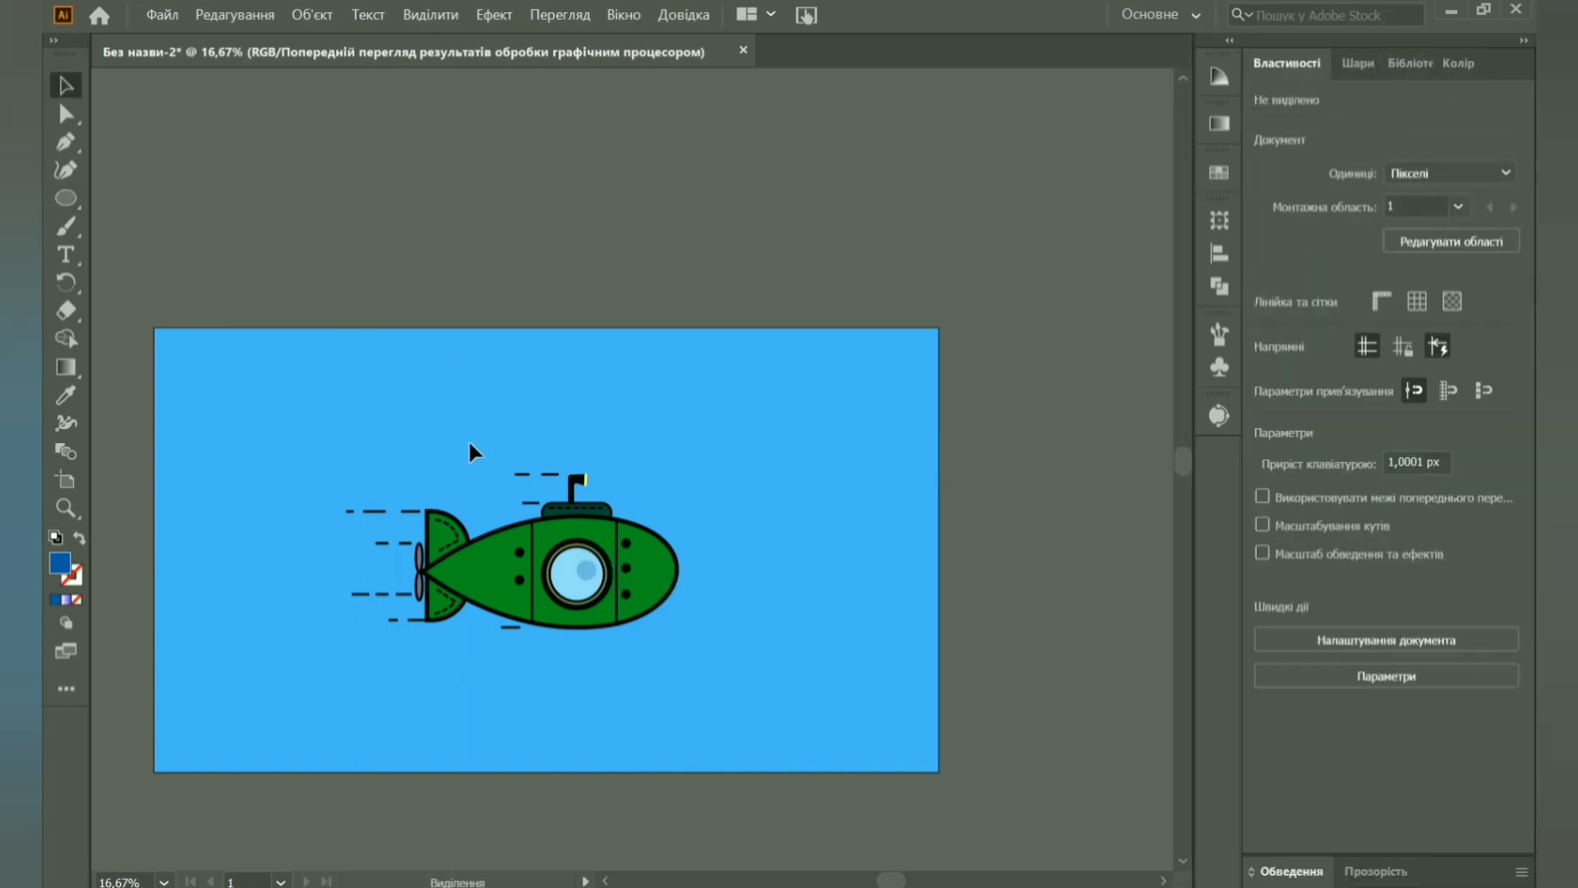
pyautogui.click(565, 568)
pyautogui.click(1357, 63)
# Draw stacked dark-blue rectangles at the top-right, mid-right and bottom-right of the sea.
pyautogui.hotkey('ctrl', 'shift', 'a')
pyautogui.moveTo(66, 198); pyautogui.dragTo(206, 201)
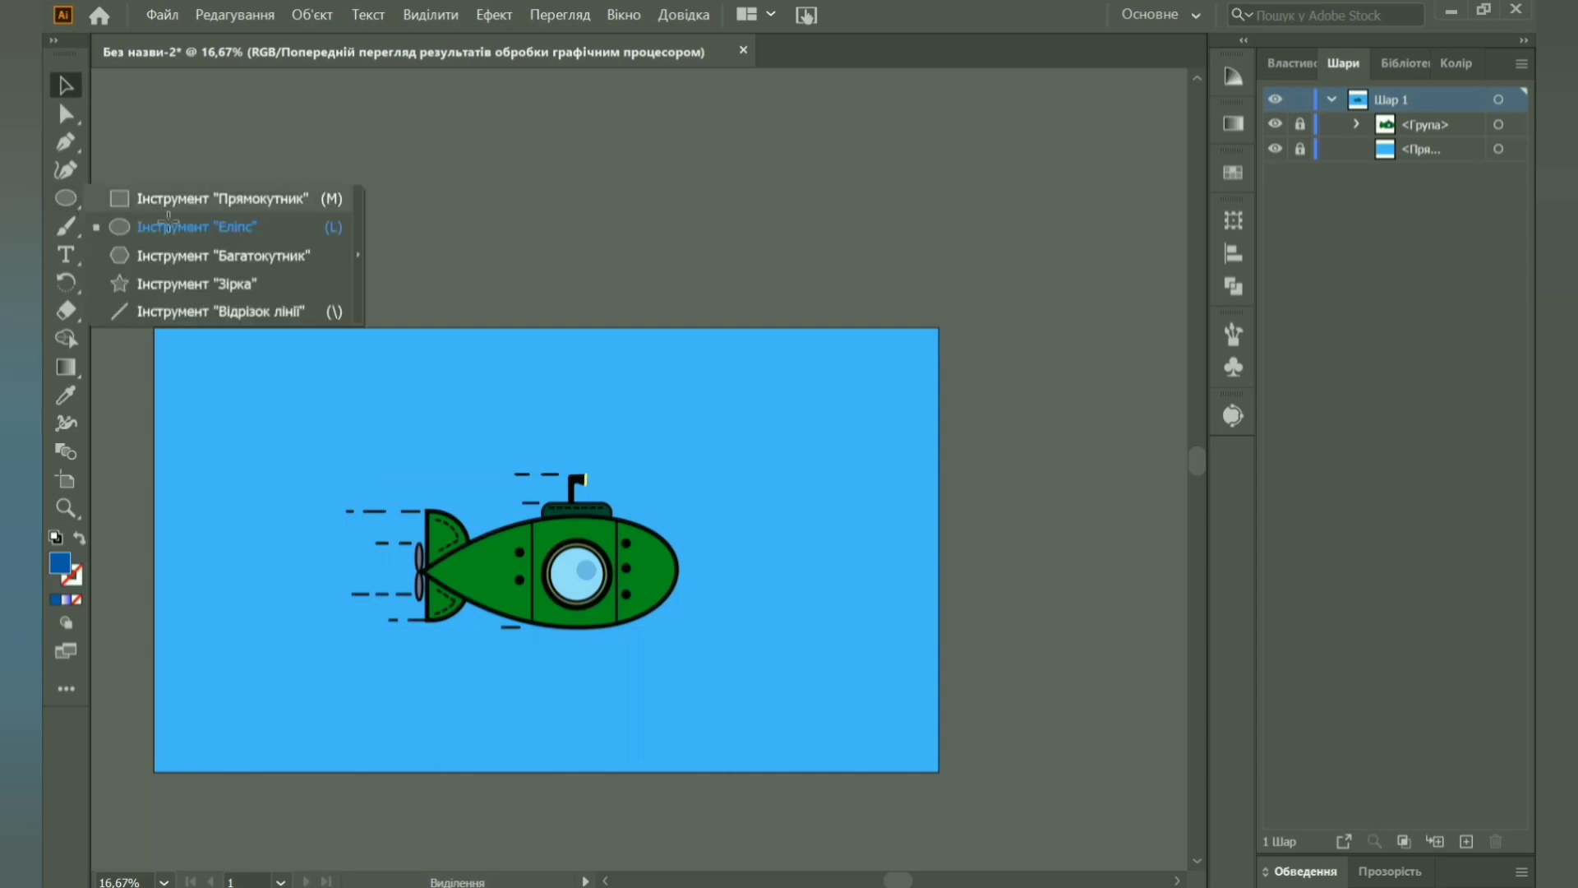
pyautogui.moveTo(718, 323); pyautogui.dragTo(946, 380)
pyautogui.moveTo(759, 373); pyautogui.dragTo(972, 436)
pyautogui.moveTo(817, 423); pyautogui.dragTo(961, 467)
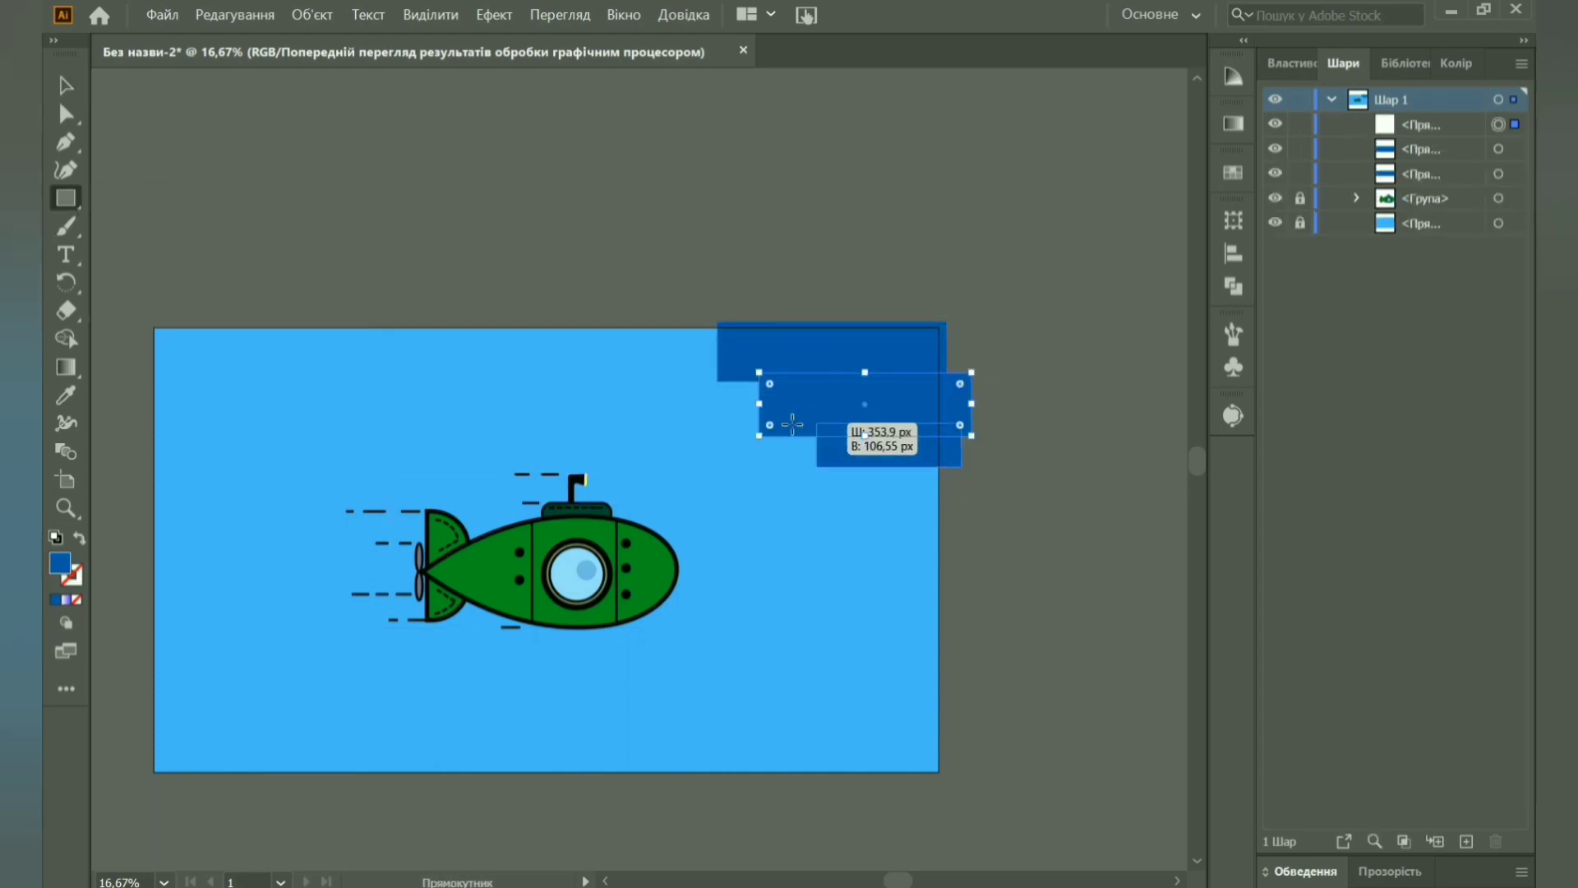
pyautogui.moveTo(752, 383); pyautogui.dragTo(744, 379)
pyautogui.moveTo(972, 542); pyautogui.dragTo(837, 578)
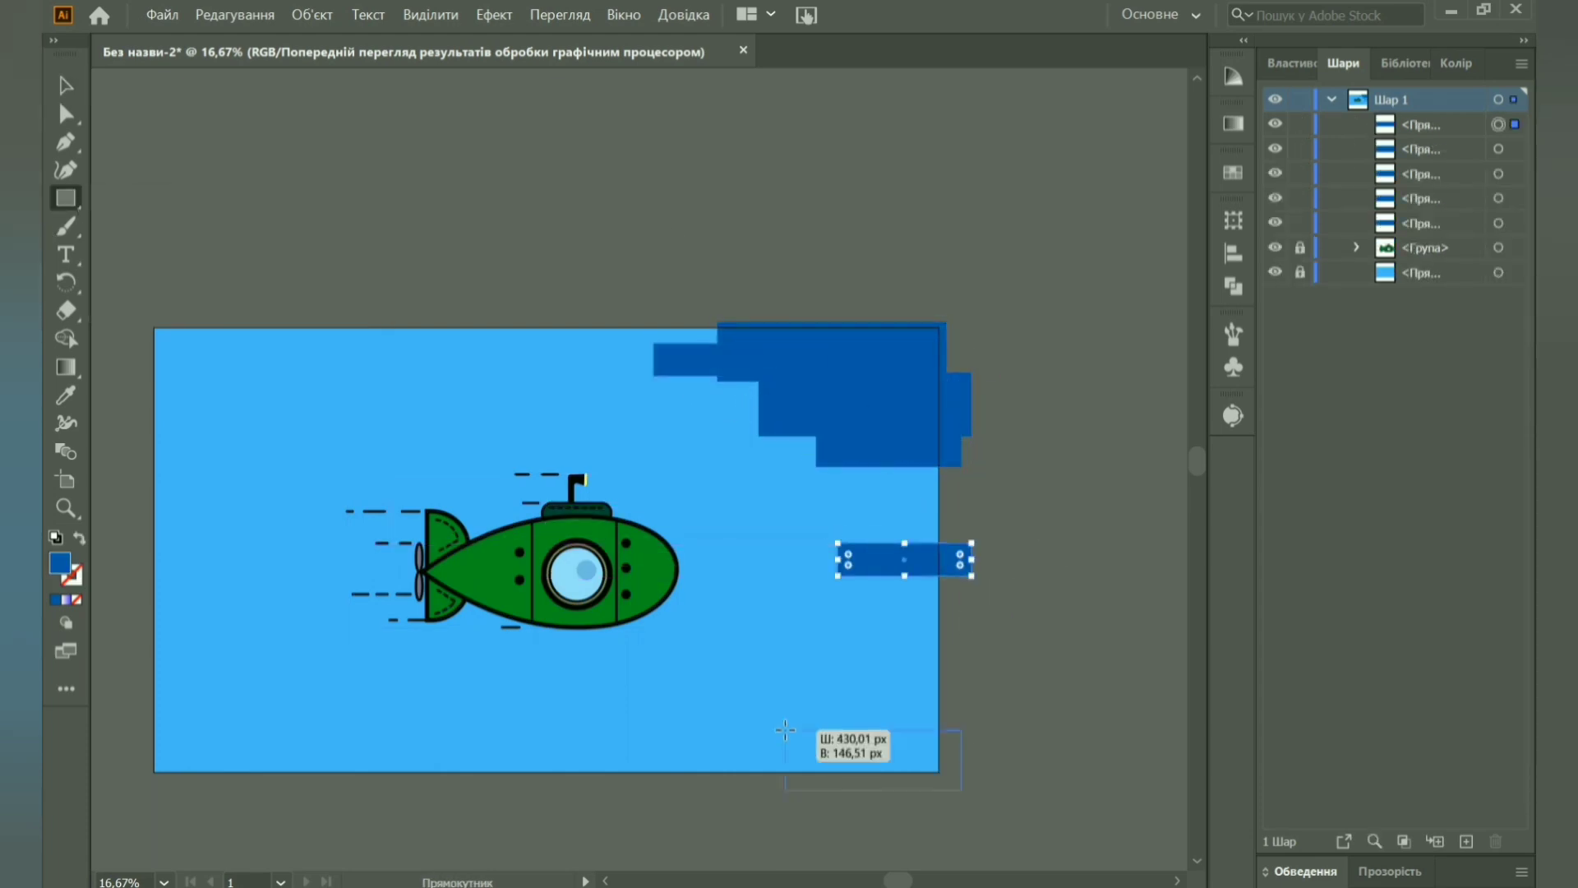
pyautogui.moveTo(962, 789); pyautogui.dragTo(786, 729)
pyautogui.moveTo(986, 748); pyautogui.dragTo(837, 700)
pyautogui.moveTo(989, 567); pyautogui.dragTo(859, 594)
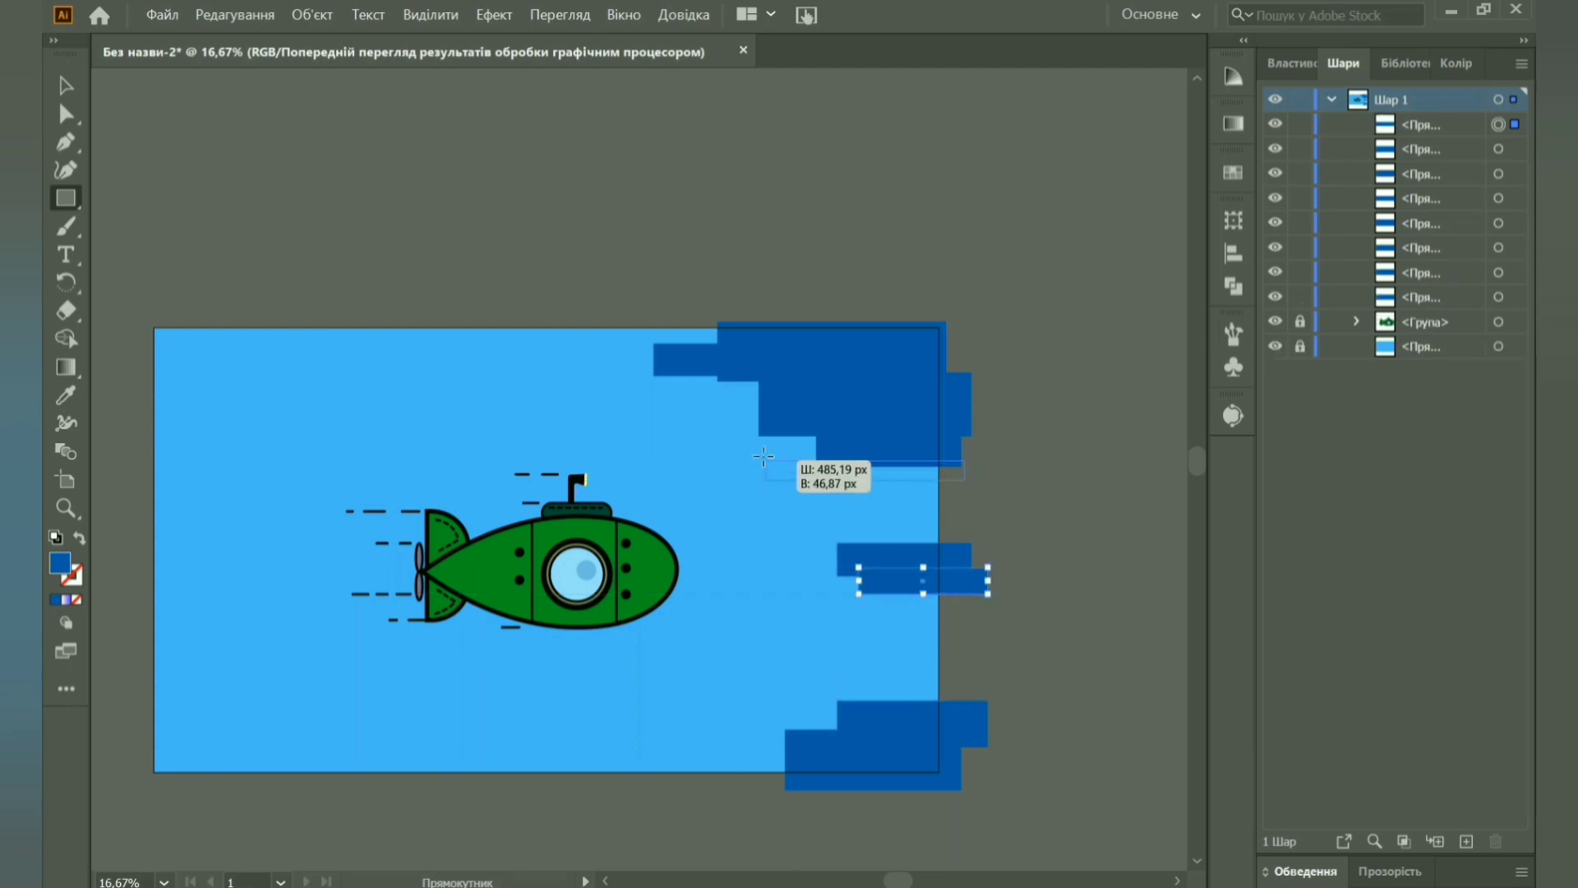
pyautogui.moveTo(764, 456); pyautogui.dragTo(764, 451)
pyautogui.moveTo(988, 512); pyautogui.dragTo(858, 555)
pyautogui.moveTo(860, 665); pyautogui.dragTo(859, 666)
# Fully round the rectangles' corners into pills and shift bottom bars up into the middle cluster.
pyautogui.press('a')
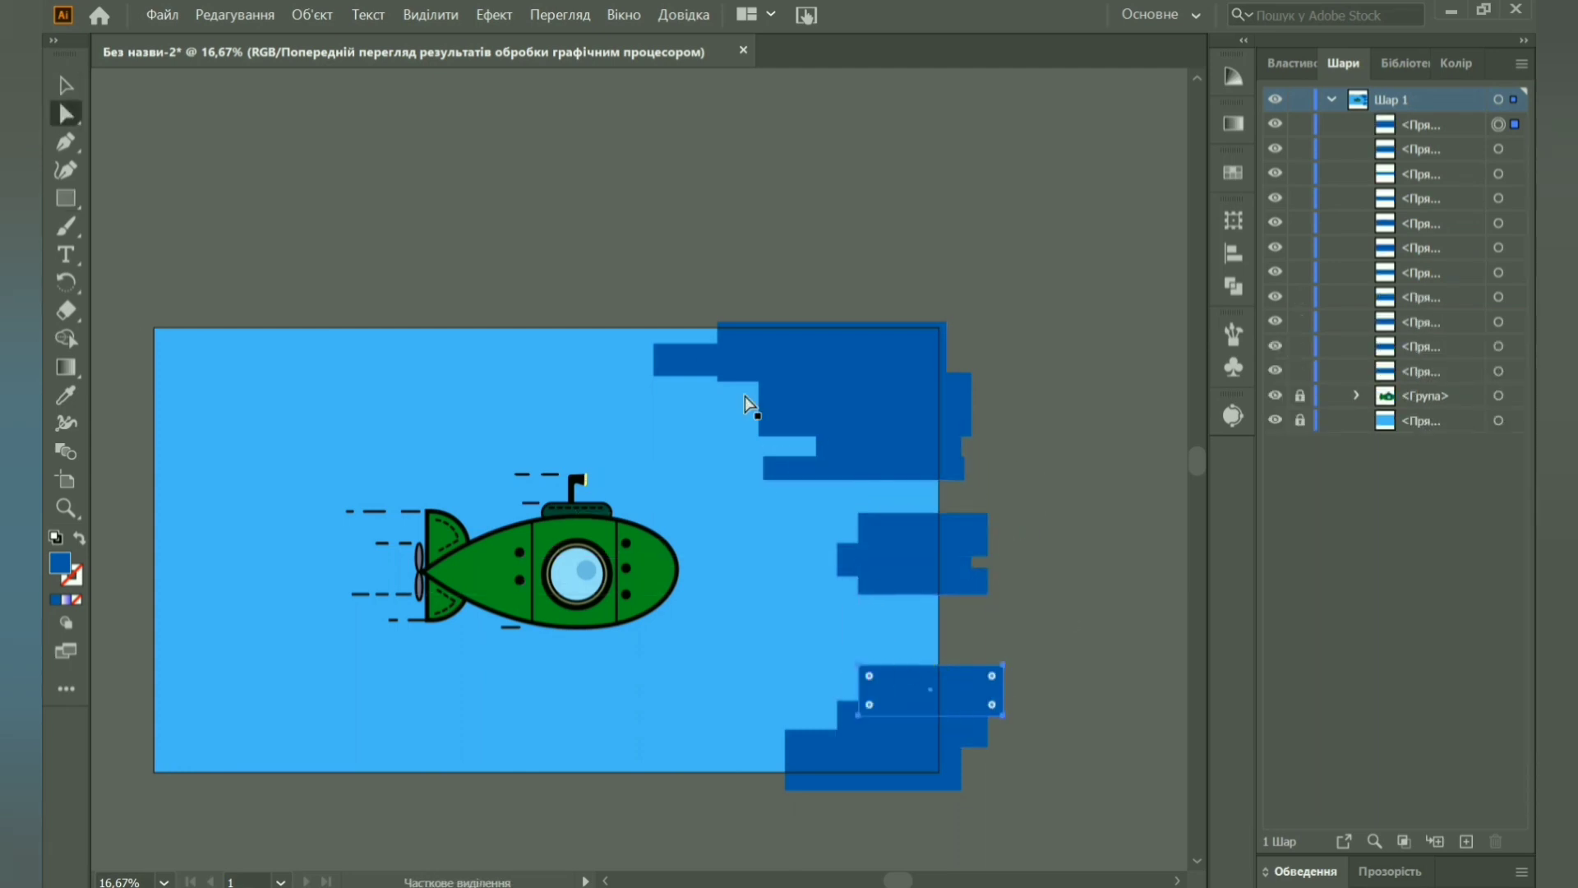
pyautogui.moveTo(860, 723); pyautogui.dragTo(822, 752)
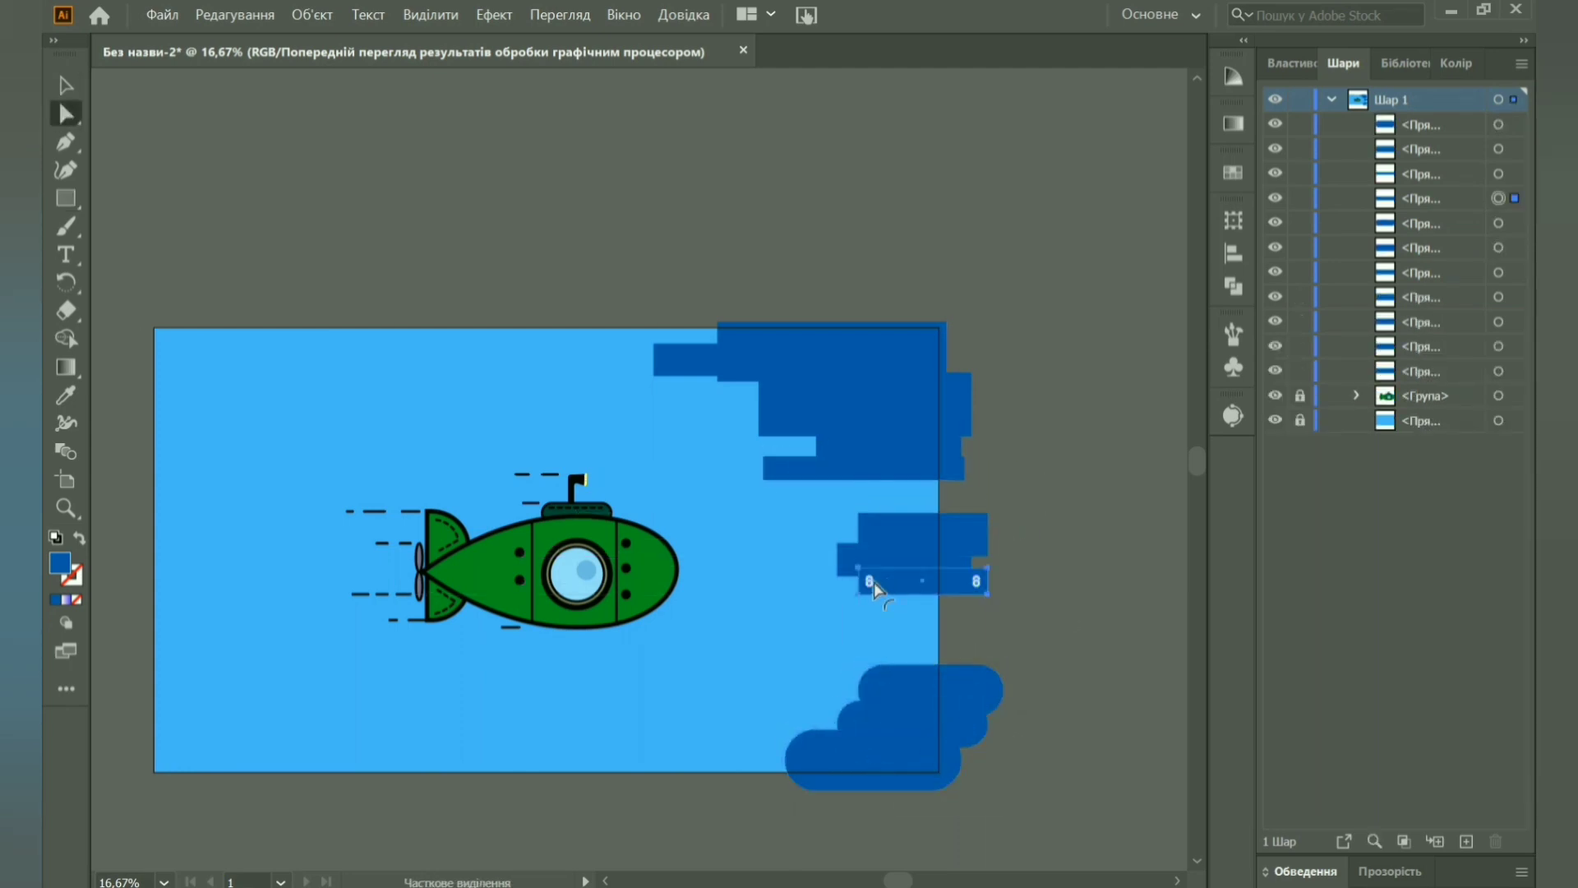
pyautogui.moveTo(875, 582)
pyautogui.mouseDown()
pyautogui.moveTo(847, 559)
pyautogui.moveTo(889, 575)
pyautogui.mouseUp()
pyautogui.click(889, 536)
pyautogui.click(817, 469)
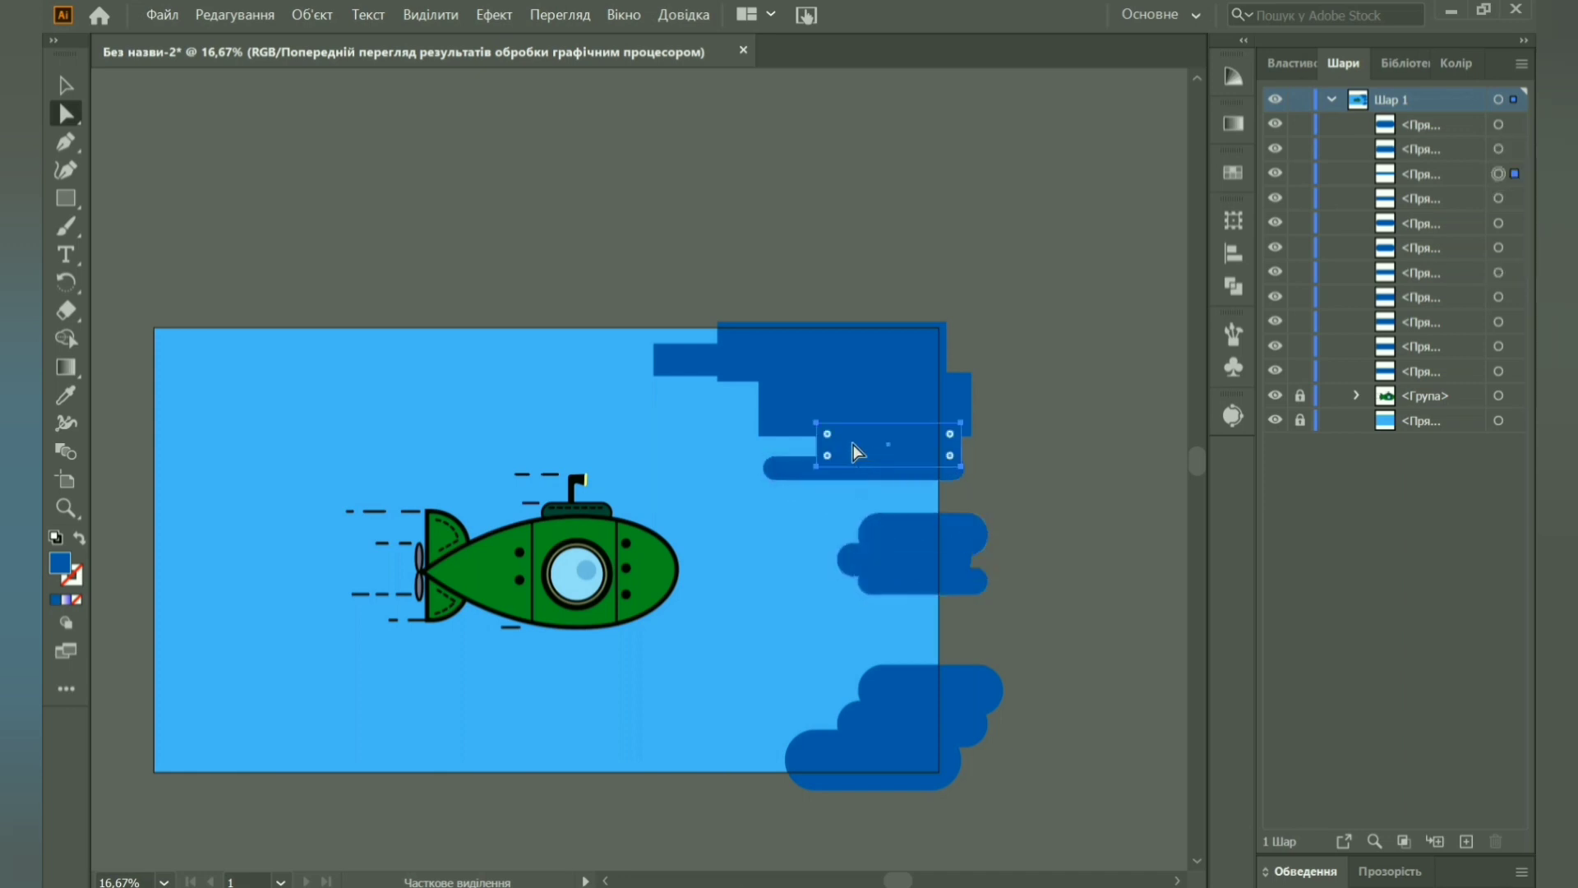
pyautogui.moveTo(735, 343)
pyautogui.mouseDown()
pyautogui.moveTo(732, 373)
pyautogui.moveTo(723, 362)
pyautogui.mouseUp()
pyautogui.click(668, 363)
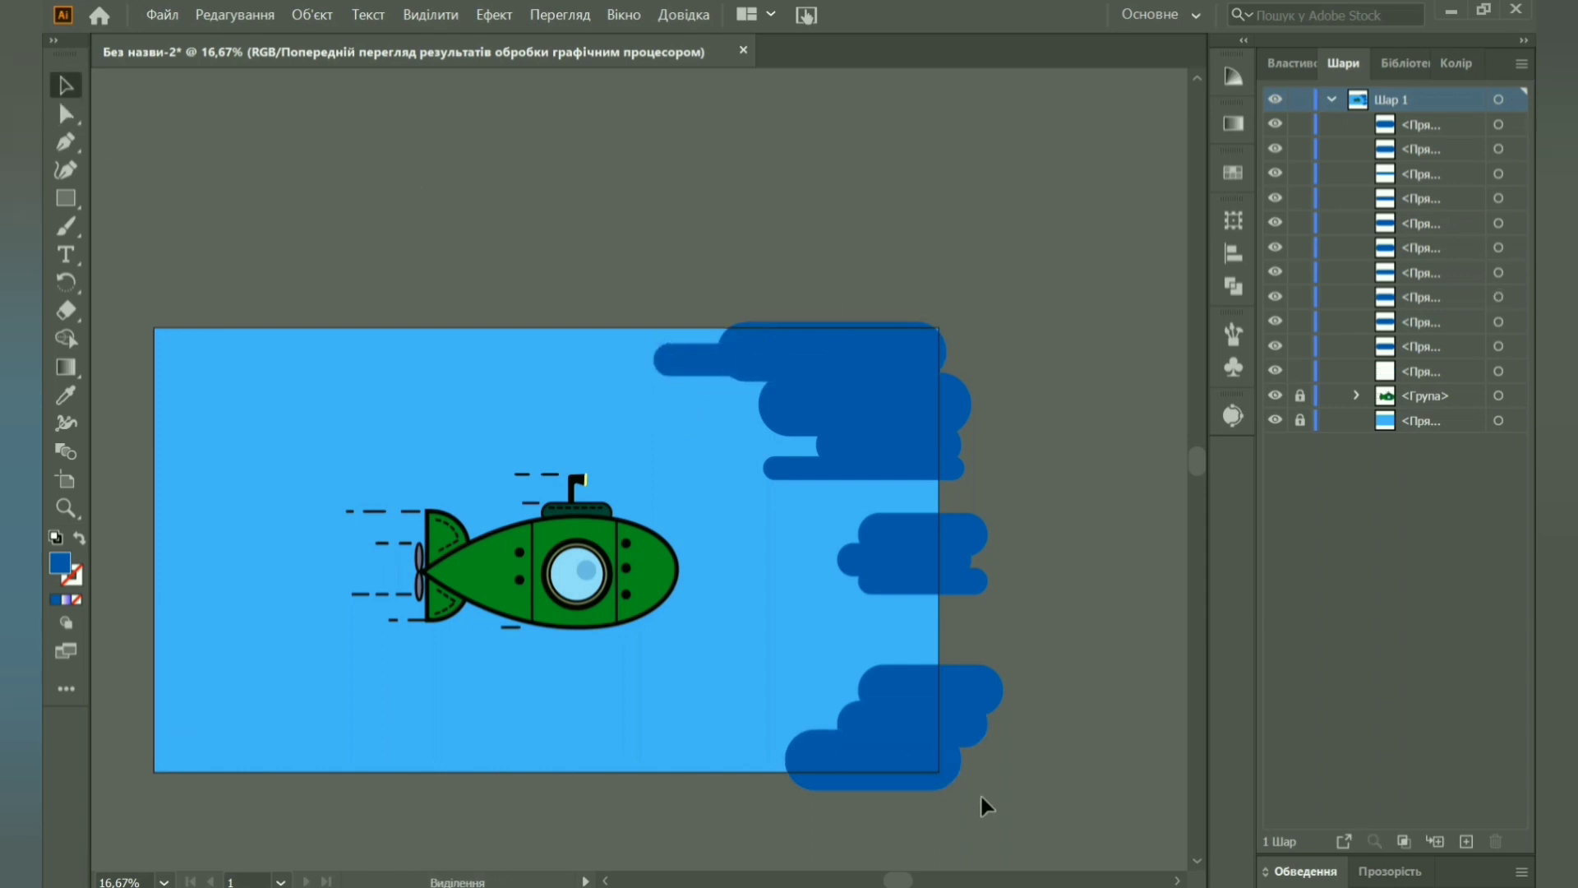
pyautogui.click(910, 715)
pyautogui.moveTo(937, 704); pyautogui.dragTo(923, 528)
pyautogui.click(914, 730)
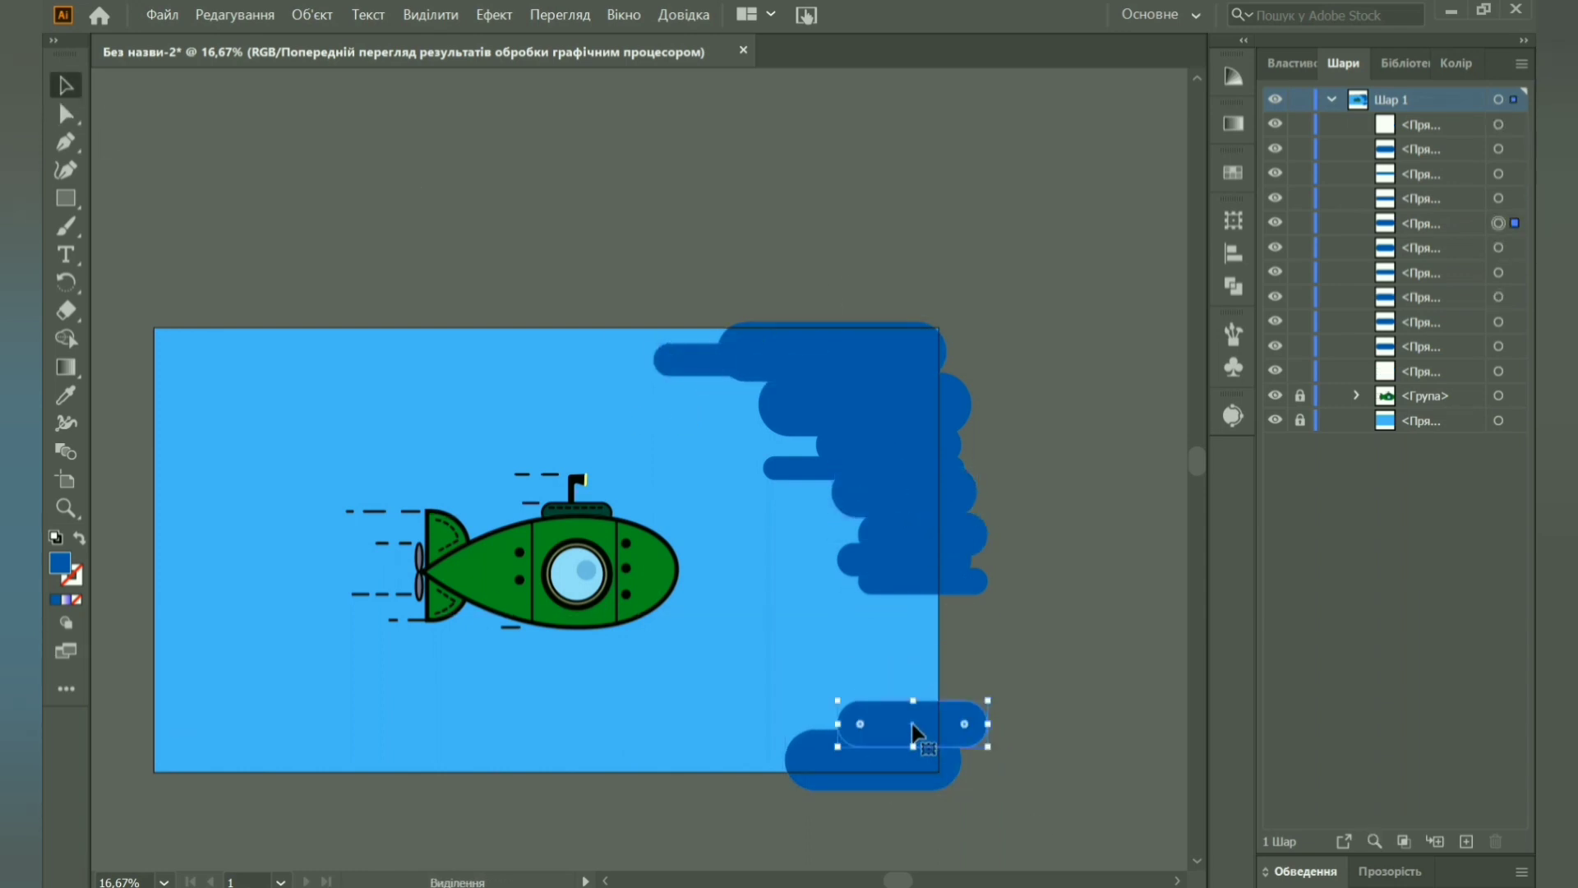
pyautogui.moveTo(914, 730); pyautogui.dragTo(966, 613)
pyautogui.moveTo(877, 760); pyautogui.dragTo(908, 652)
# Add wide rounded bars along the artboard bottom and select the four seabed bars.
pyautogui.press('m')
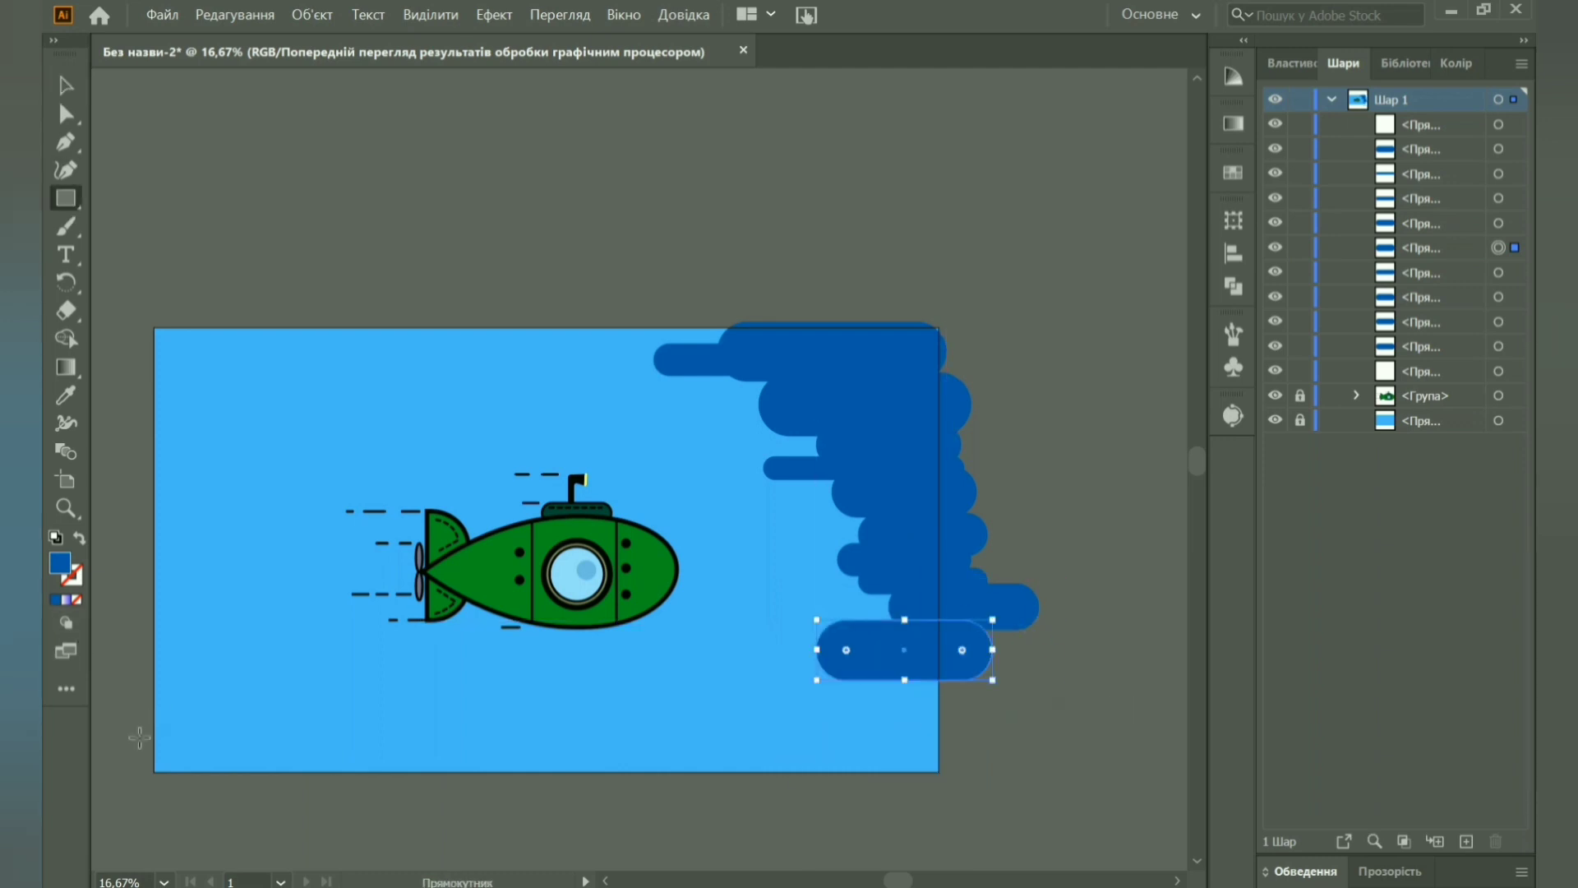
pyautogui.moveTo(143, 721)
pyautogui.mouseDown()
pyautogui.moveTo(965, 792)
pyautogui.moveTo(905, 754)
pyautogui.mouseUp()
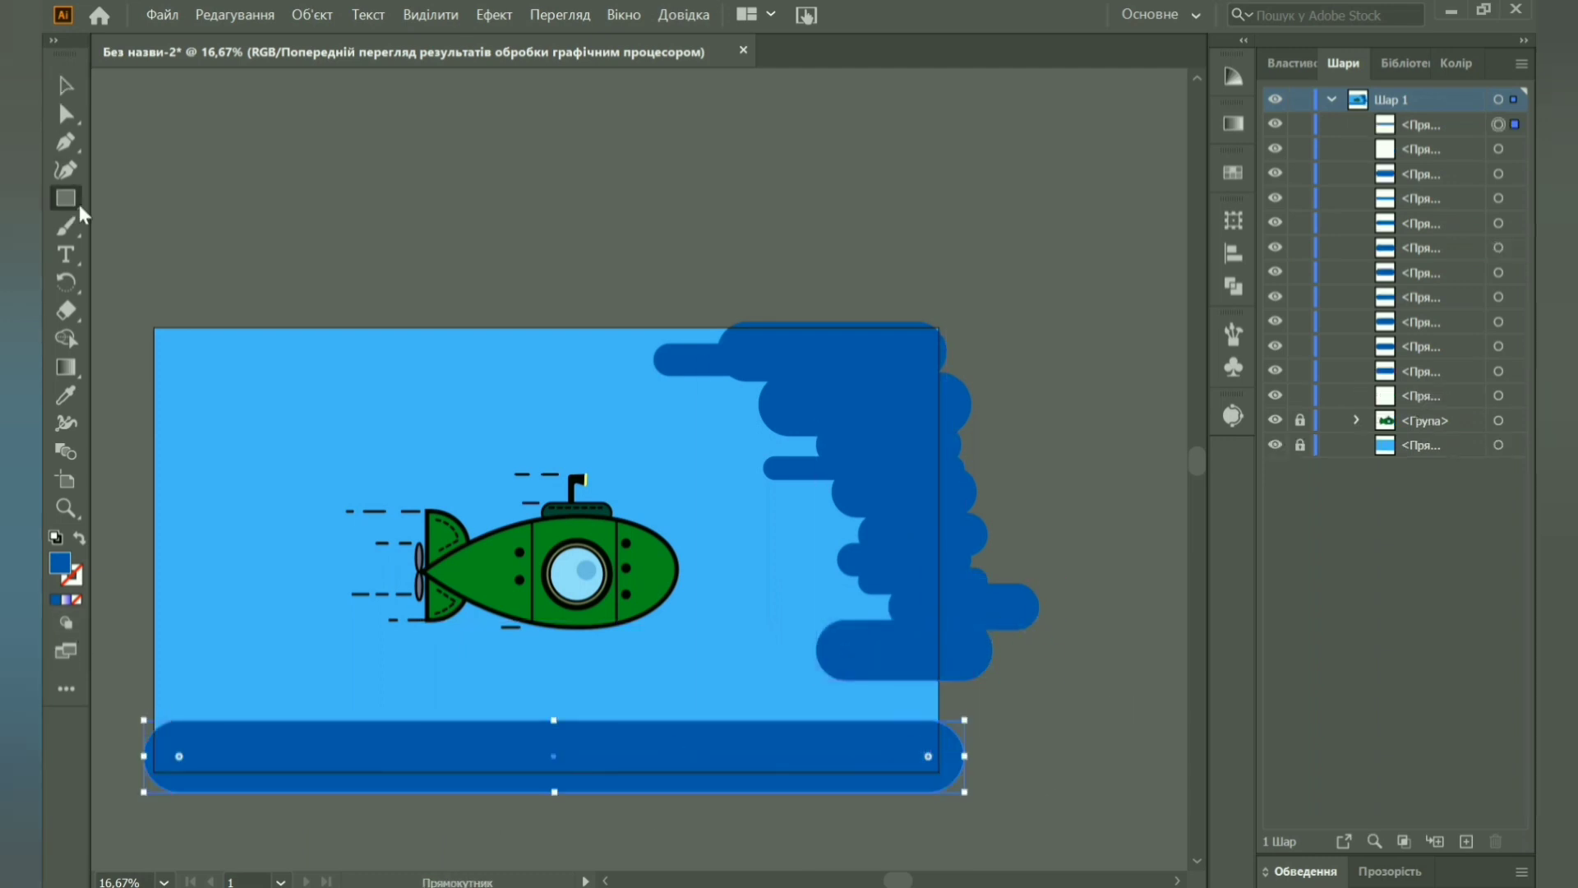
pyautogui.moveTo(740, 670)
pyautogui.mouseDown()
pyautogui.moveTo(938, 731)
pyautogui.moveTo(864, 748)
pyautogui.mouseUp()
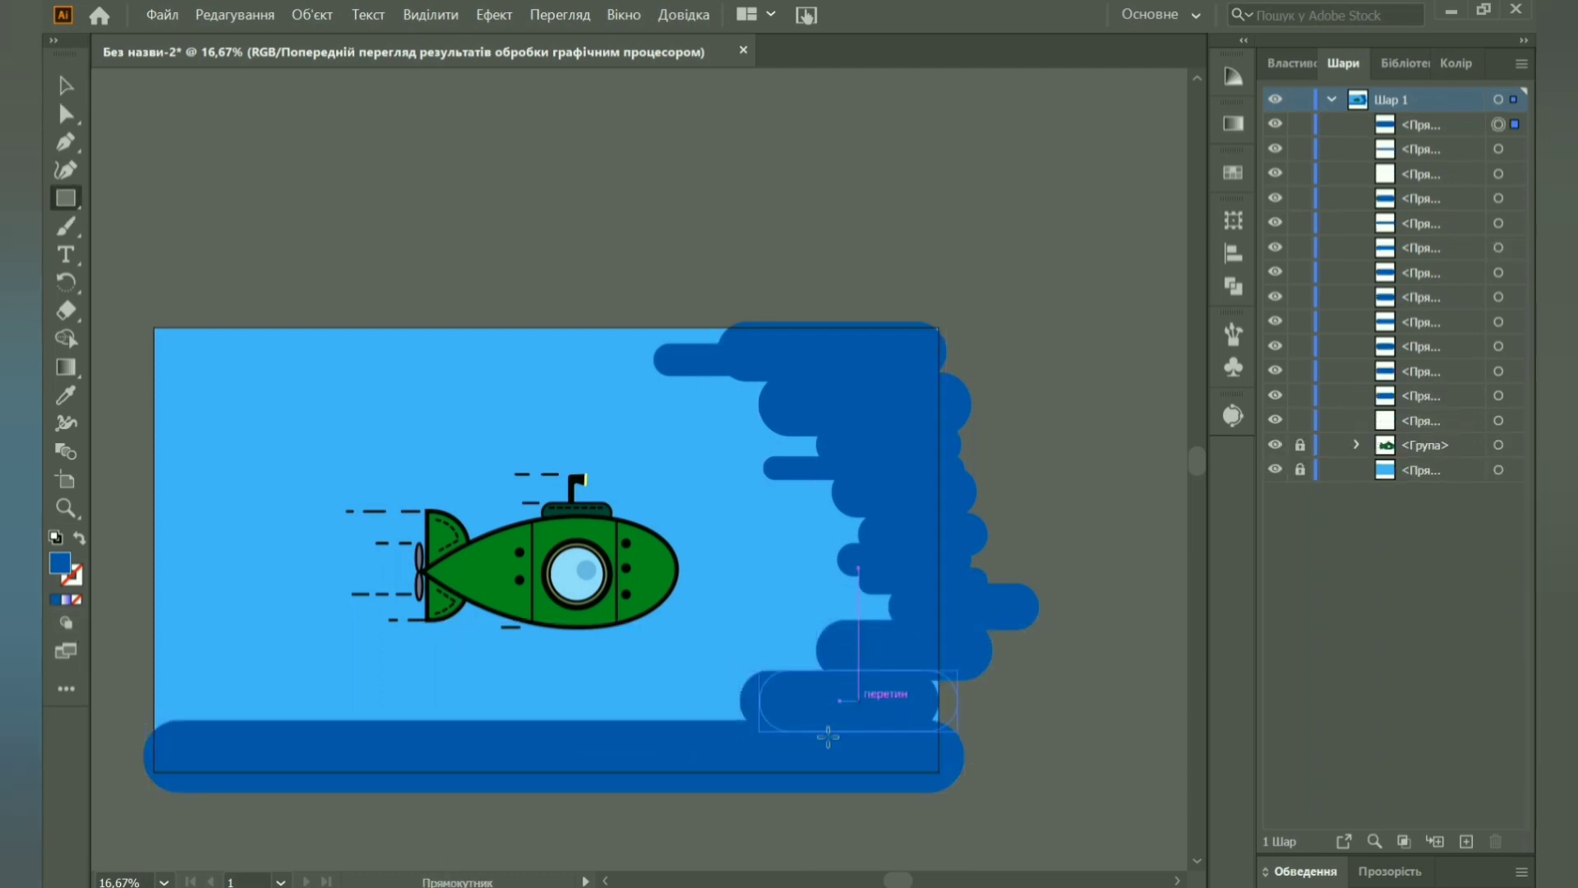
pyautogui.moveTo(676, 696); pyautogui.dragTo(901, 769)
pyautogui.moveTo(888, 708); pyautogui.dragTo(828, 732)
pyautogui.moveTo(132, 681); pyautogui.dragTo(296, 737)
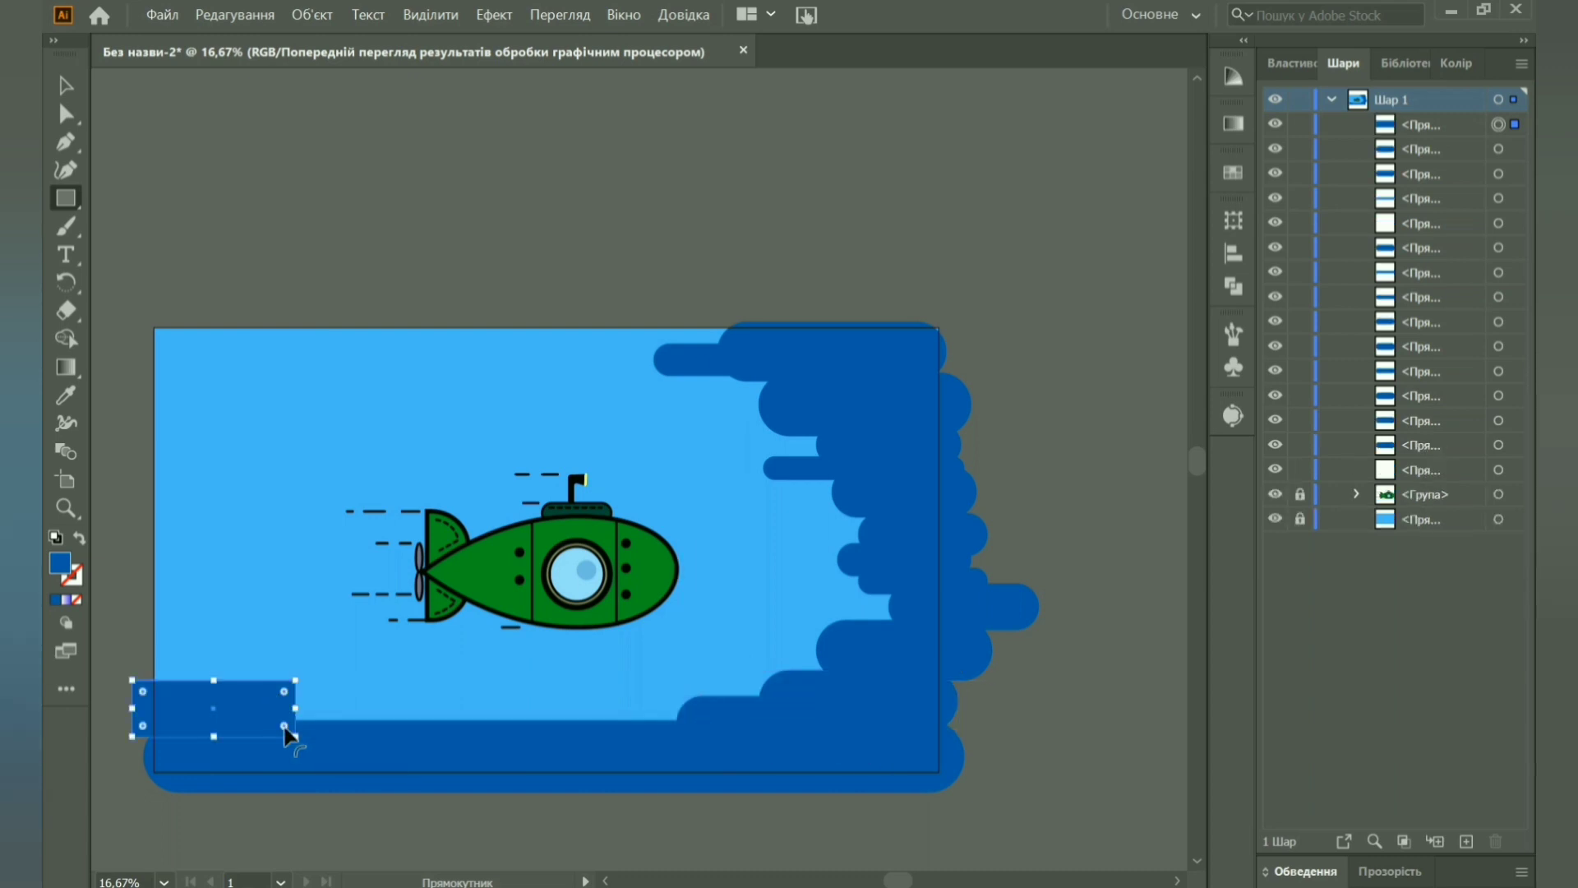
pyautogui.moveTo(771, 364); pyautogui.dragTo(683, 337)
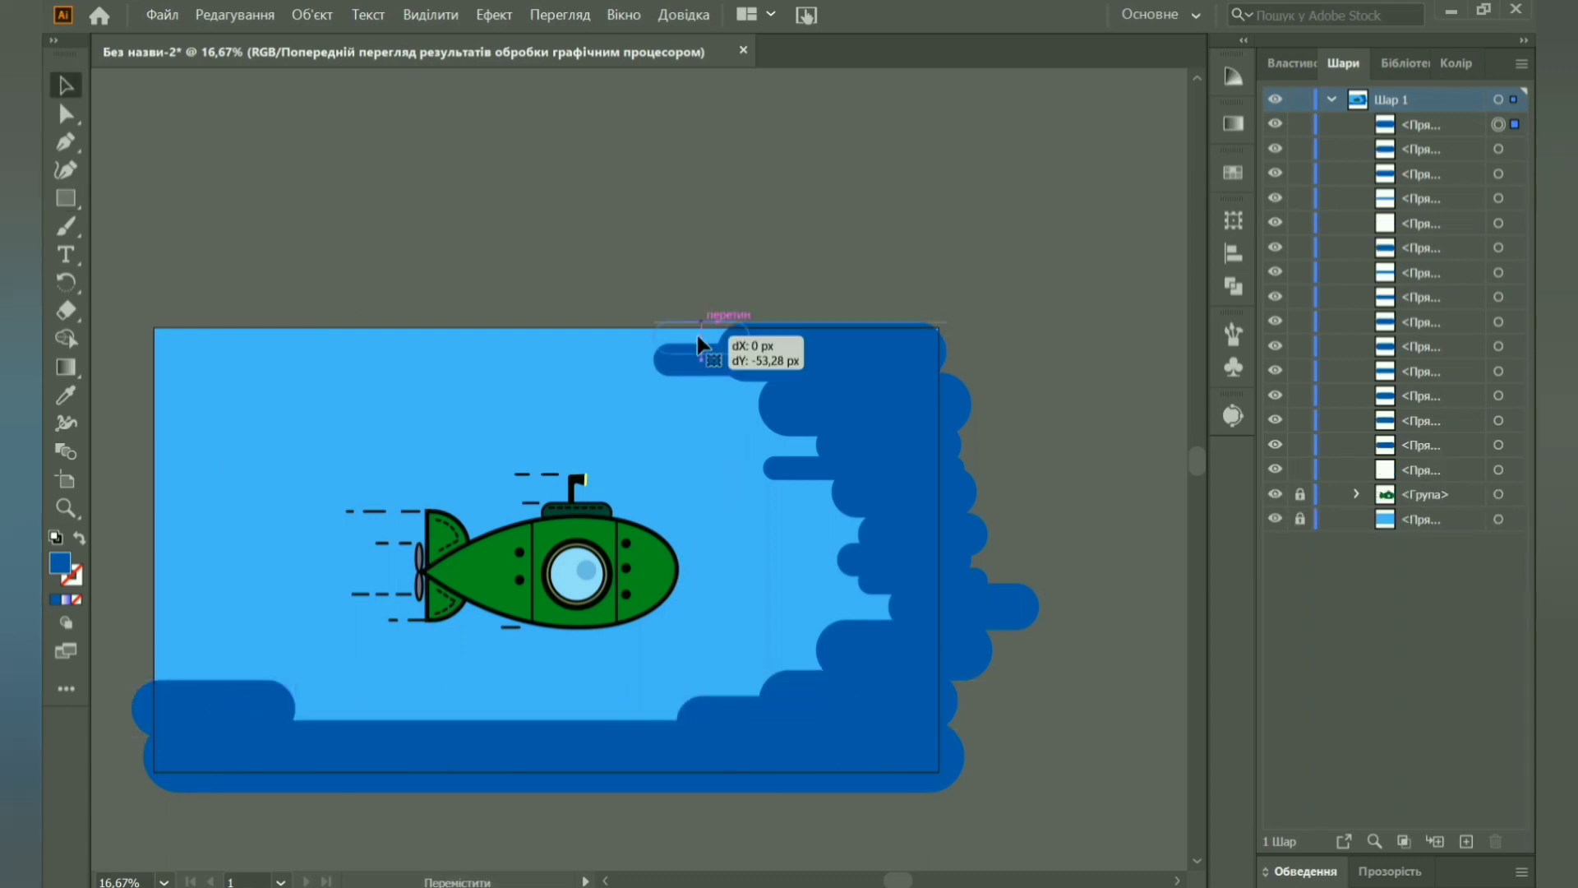
pyautogui.click(132, 634)
pyautogui.moveTo(123, 715); pyautogui.dragTo(974, 725)
# Colour the bottom seabed bars black and move several blue pills down into the lower water.
pyautogui.click(1233, 75)
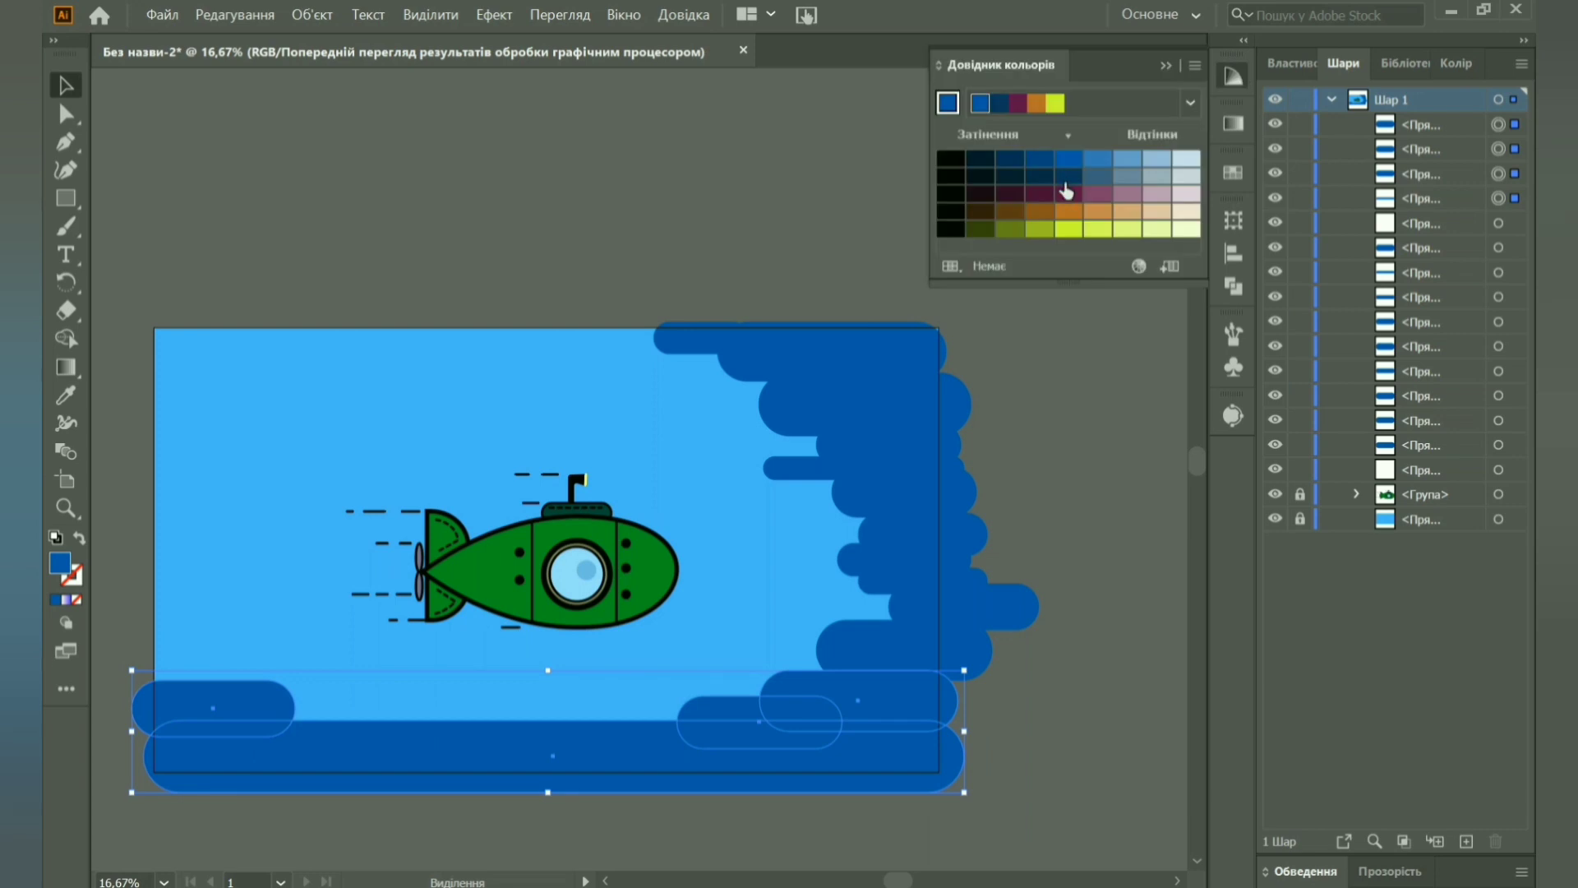
pyautogui.click(950, 212)
pyautogui.click(1013, 644)
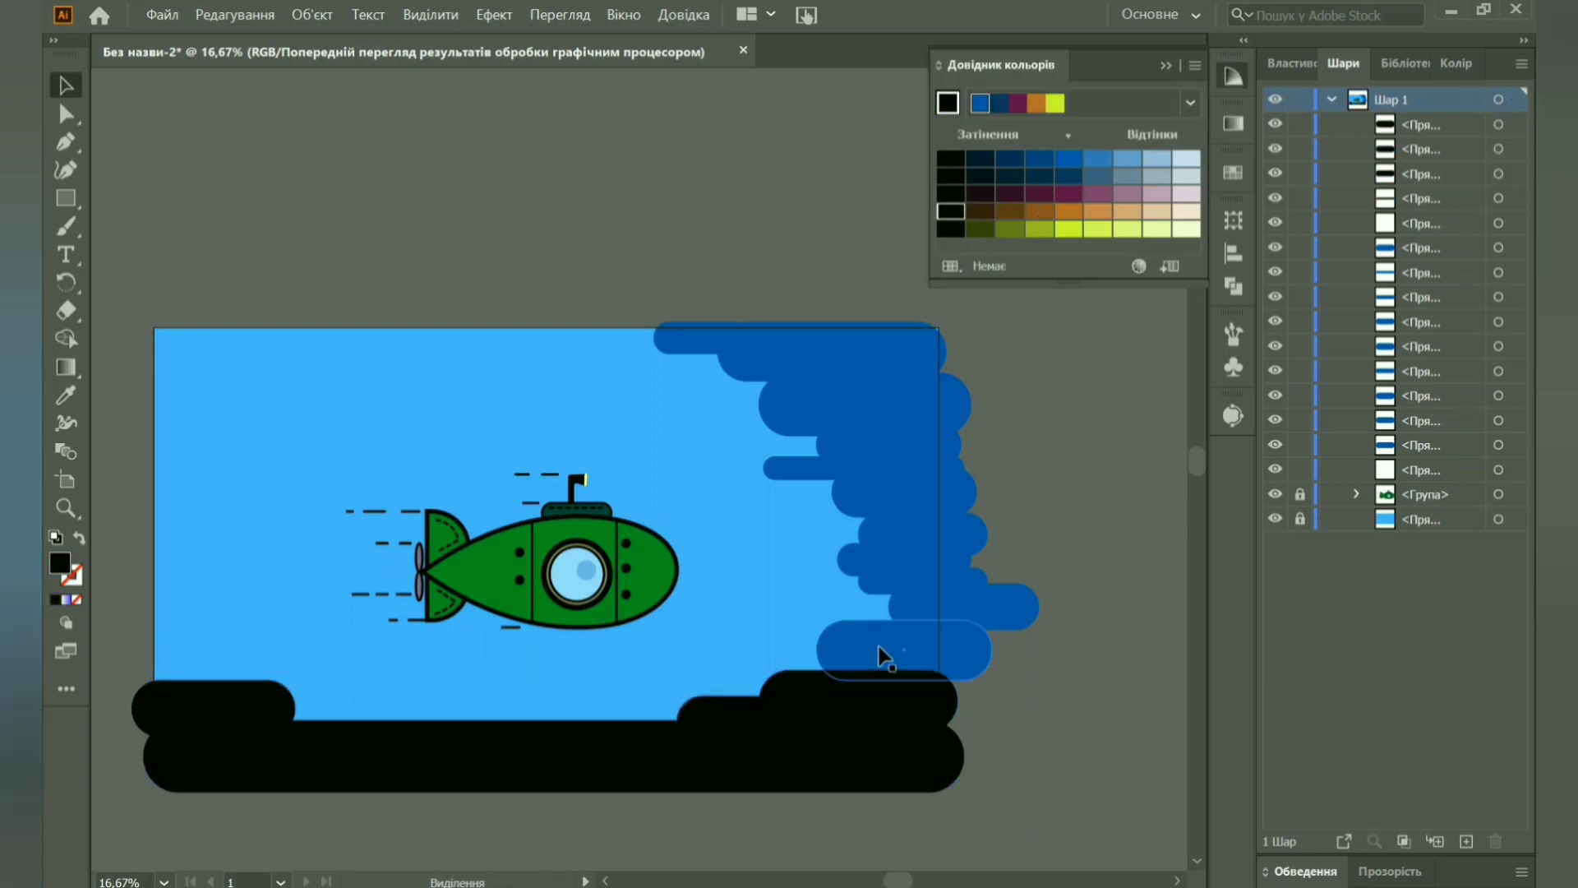
pyautogui.moveTo(880, 655); pyautogui.dragTo(763, 712)
pyautogui.moveTo(986, 609); pyautogui.dragTo(877, 609)
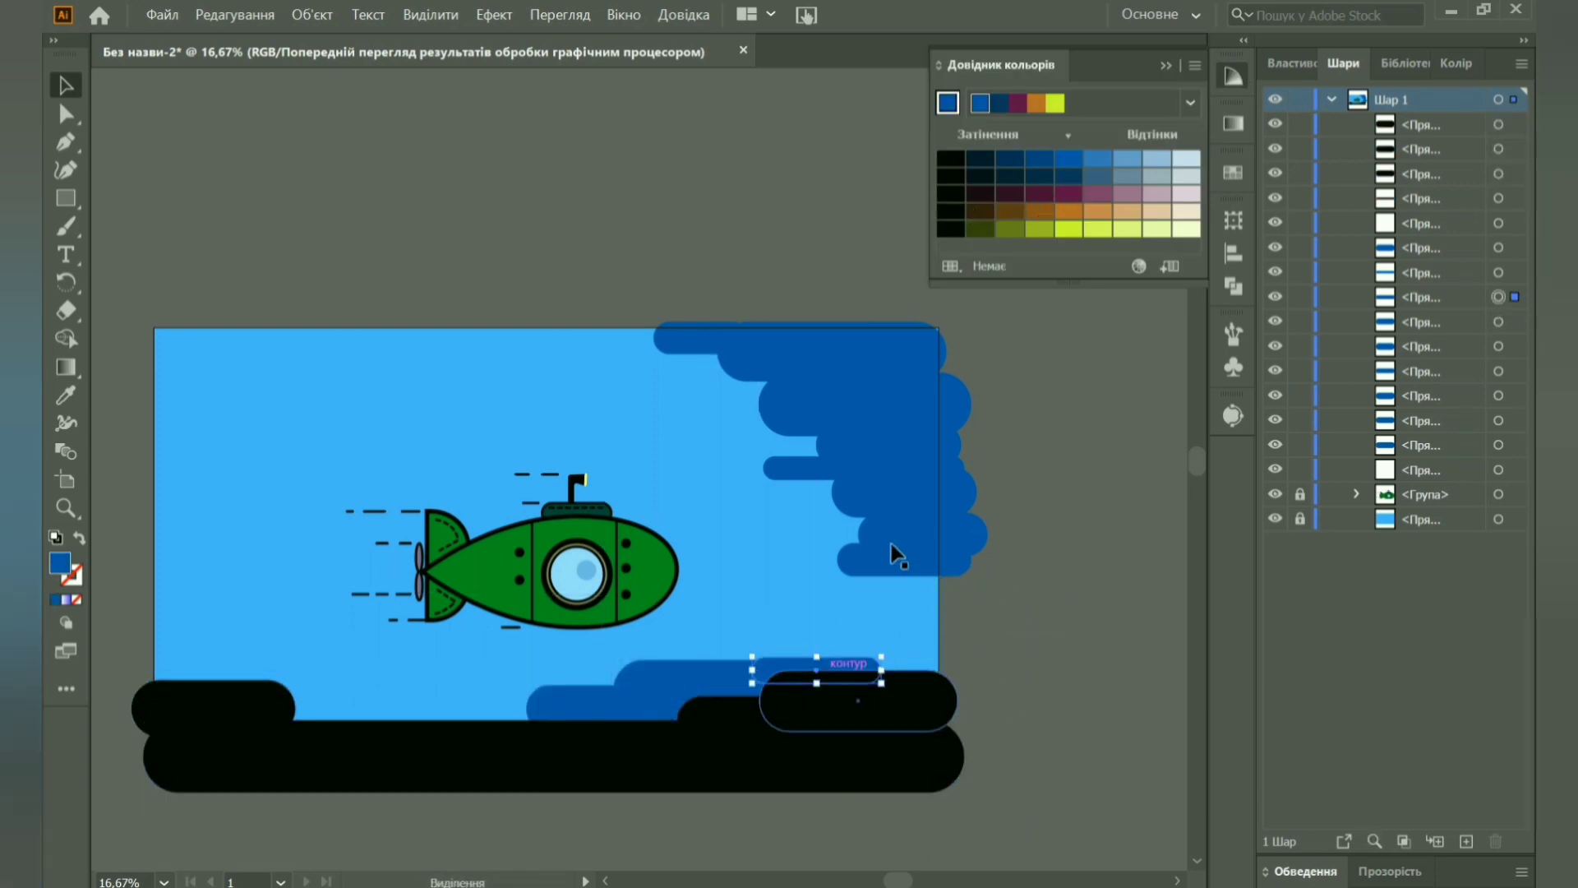
pyautogui.moveTo(892, 553)
pyautogui.mouseDown()
pyautogui.moveTo(857, 635)
pyautogui.moveTo(797, 657)
pyautogui.mouseUp()
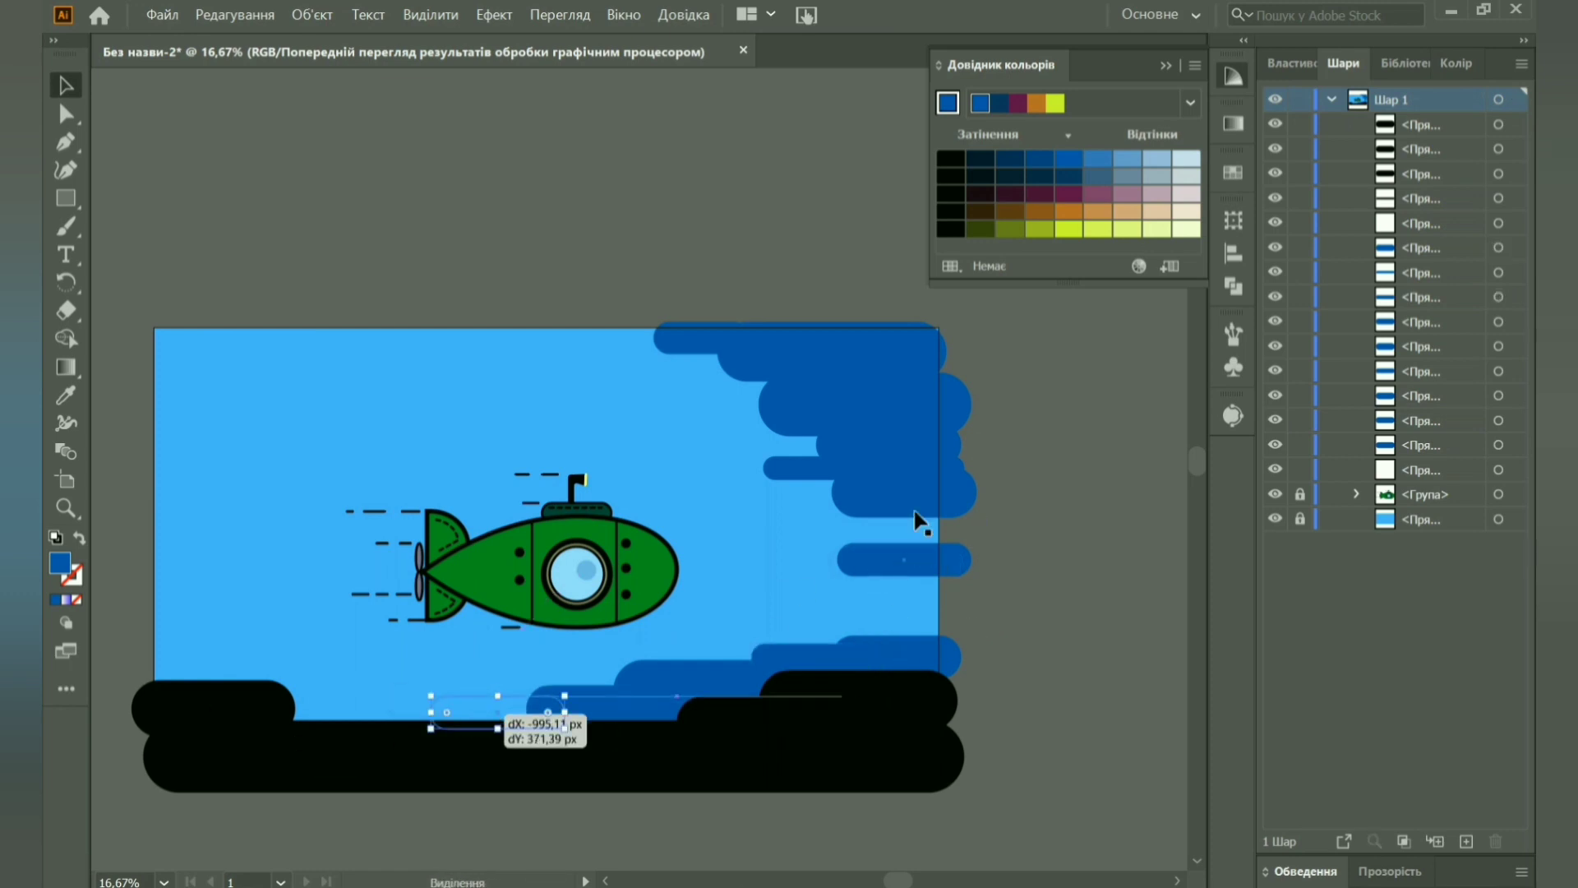
pyautogui.moveTo(880, 567); pyautogui.dragTo(247, 699)
pyautogui.moveTo(902, 426); pyautogui.dragTo(240, 680)
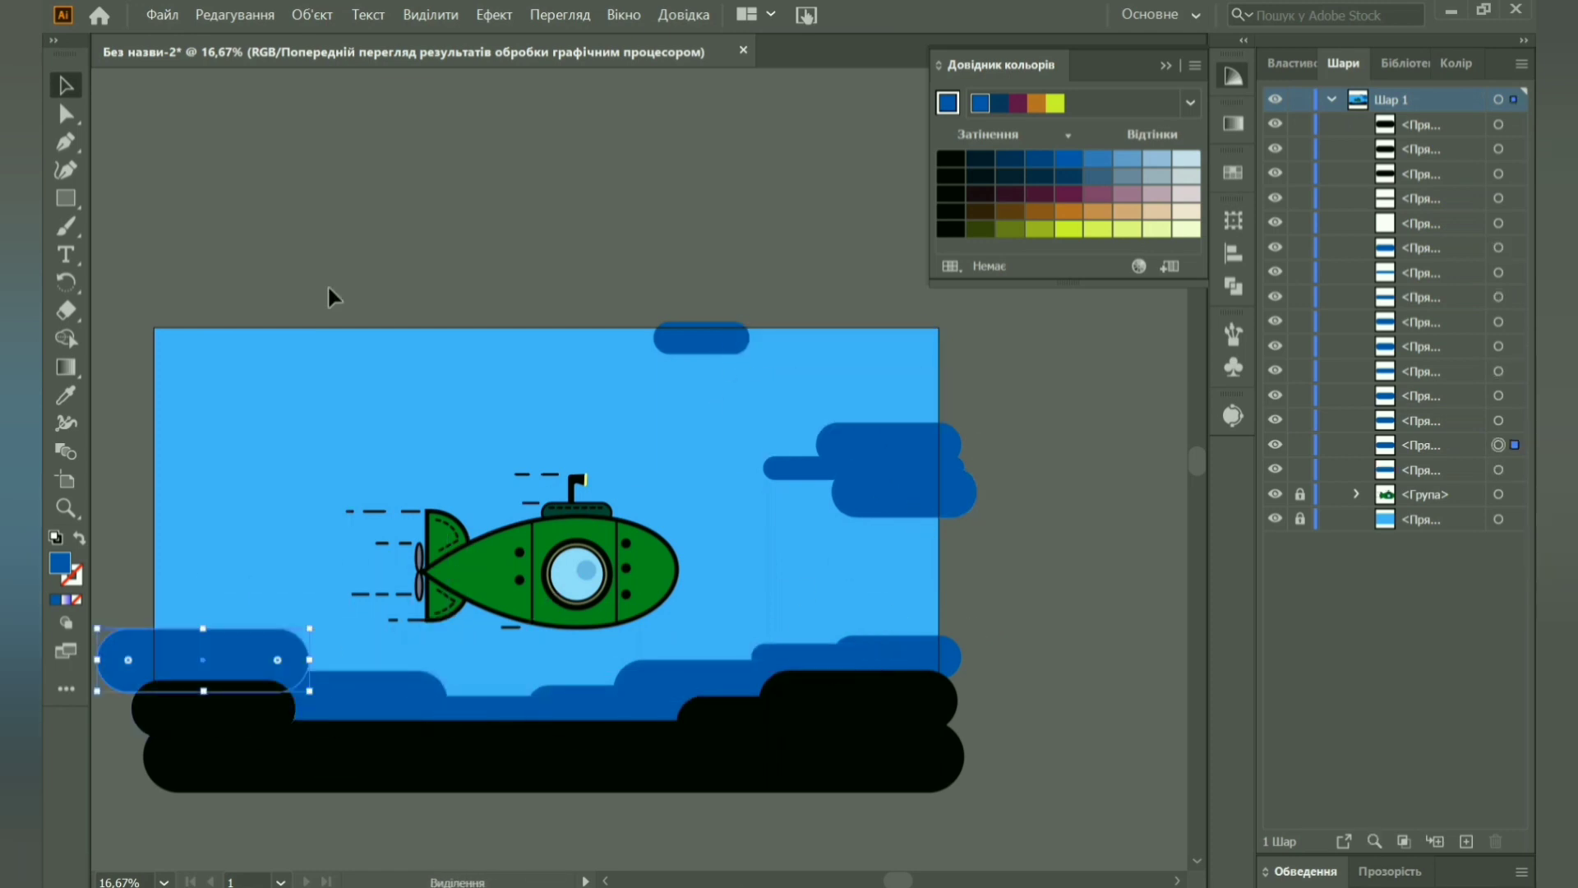
# Recolour the right-hand cloud pills lighter blue using the Складений 1 harmony rule.
pyautogui.moveTo(1027, 541); pyautogui.dragTo(649, 317)
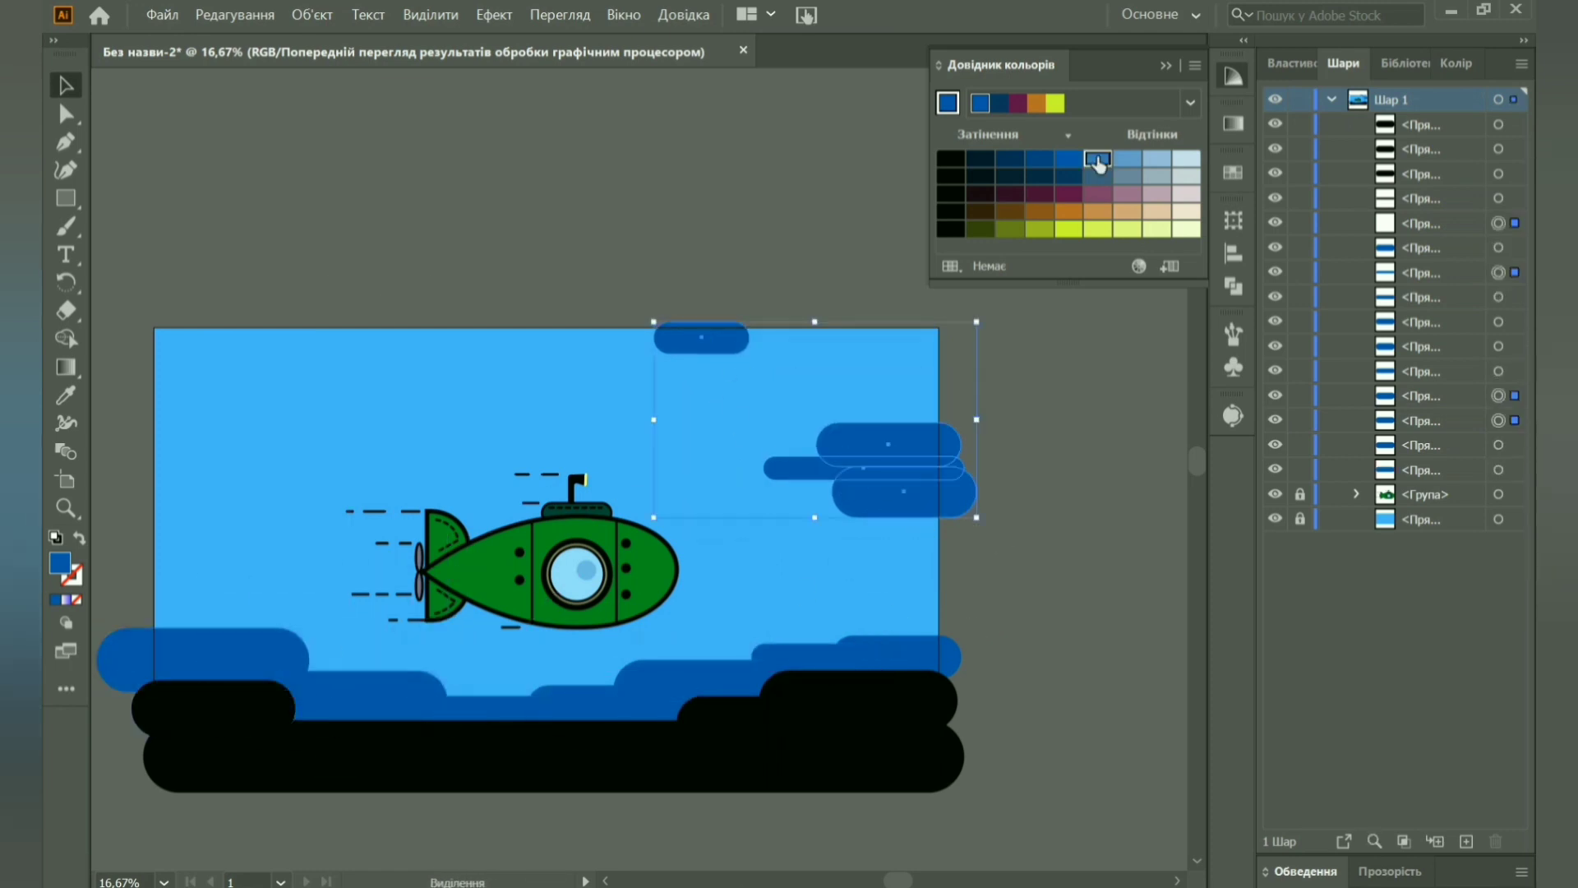
pyautogui.click(1098, 158)
pyautogui.moveTo(905, 499); pyautogui.dragTo(882, 627)
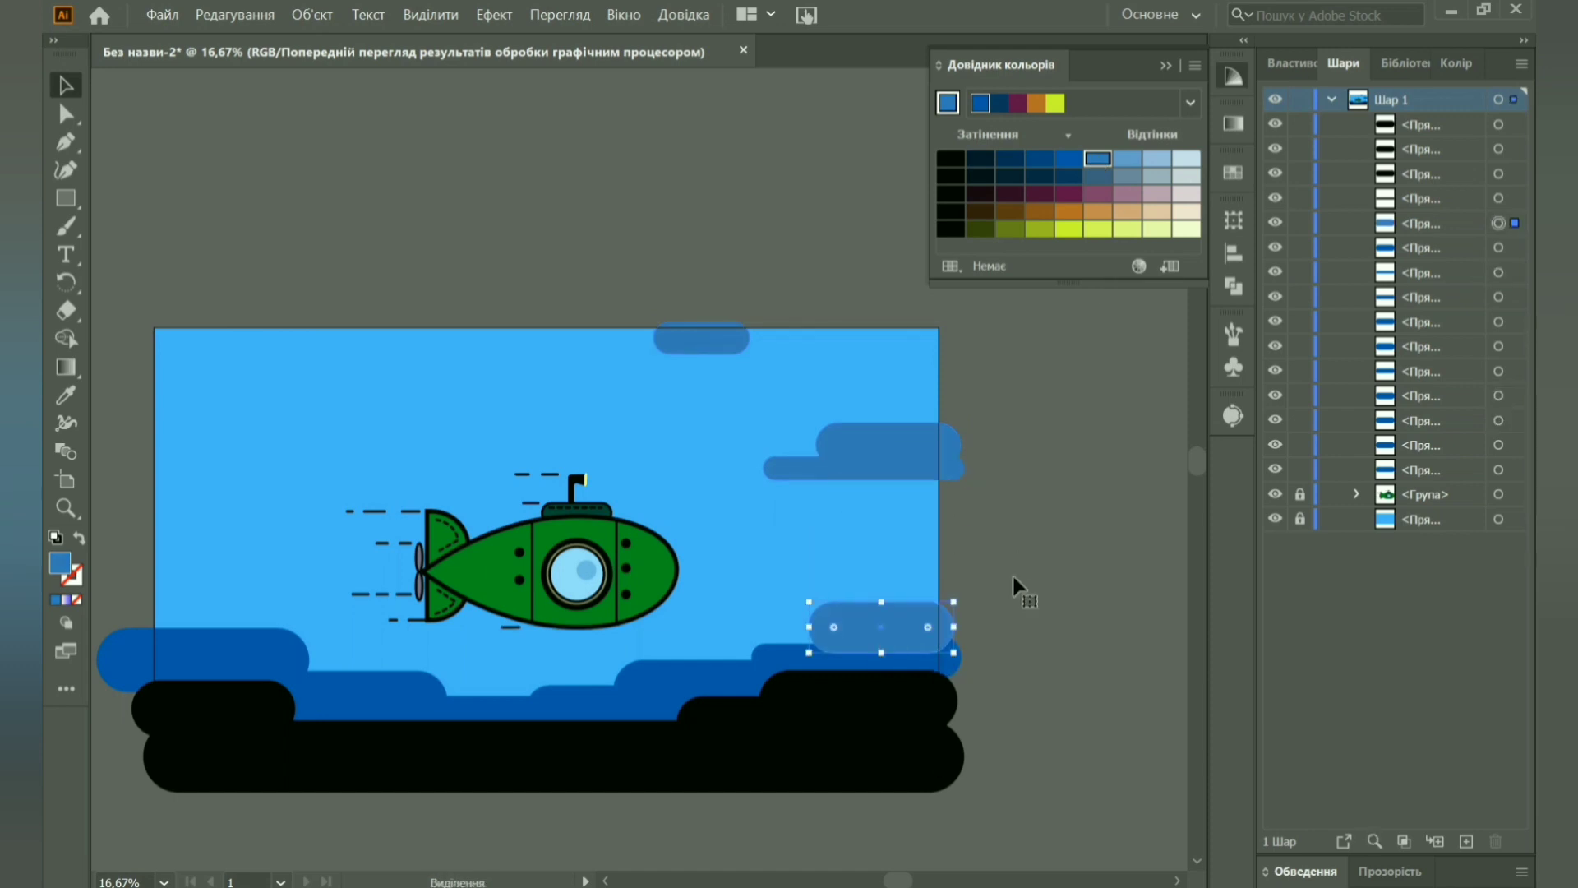
pyautogui.moveTo(947, 471); pyautogui.dragTo(1039, 387)
pyautogui.press('i')
pyautogui.click(792, 649)
pyautogui.click(1191, 103)
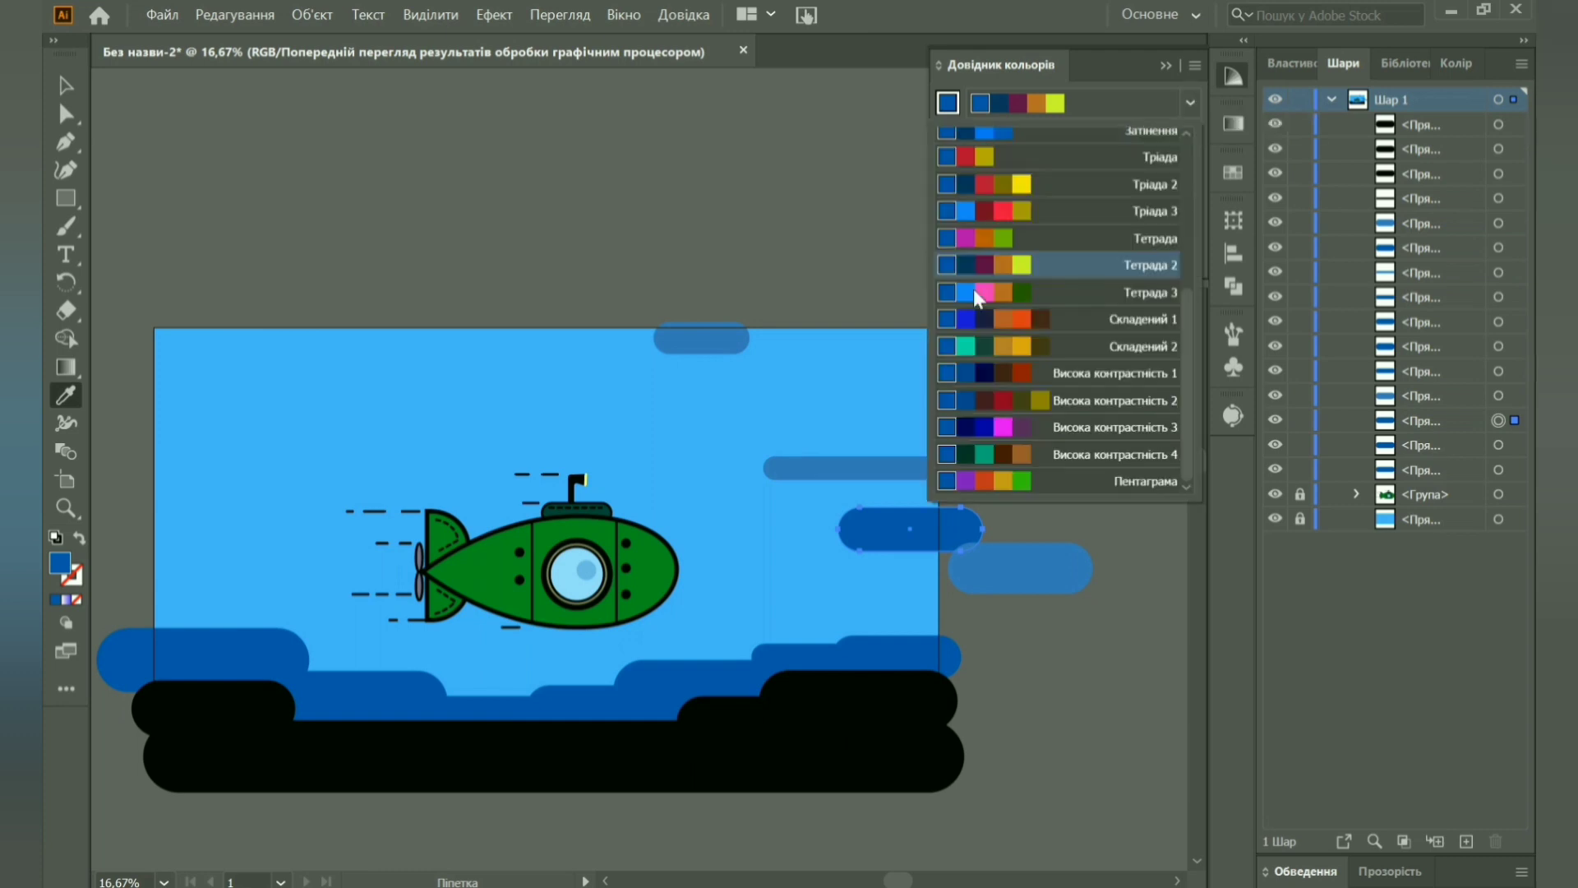
pyautogui.click(978, 319)
pyautogui.click(1089, 176)
pyautogui.click(1090, 157)
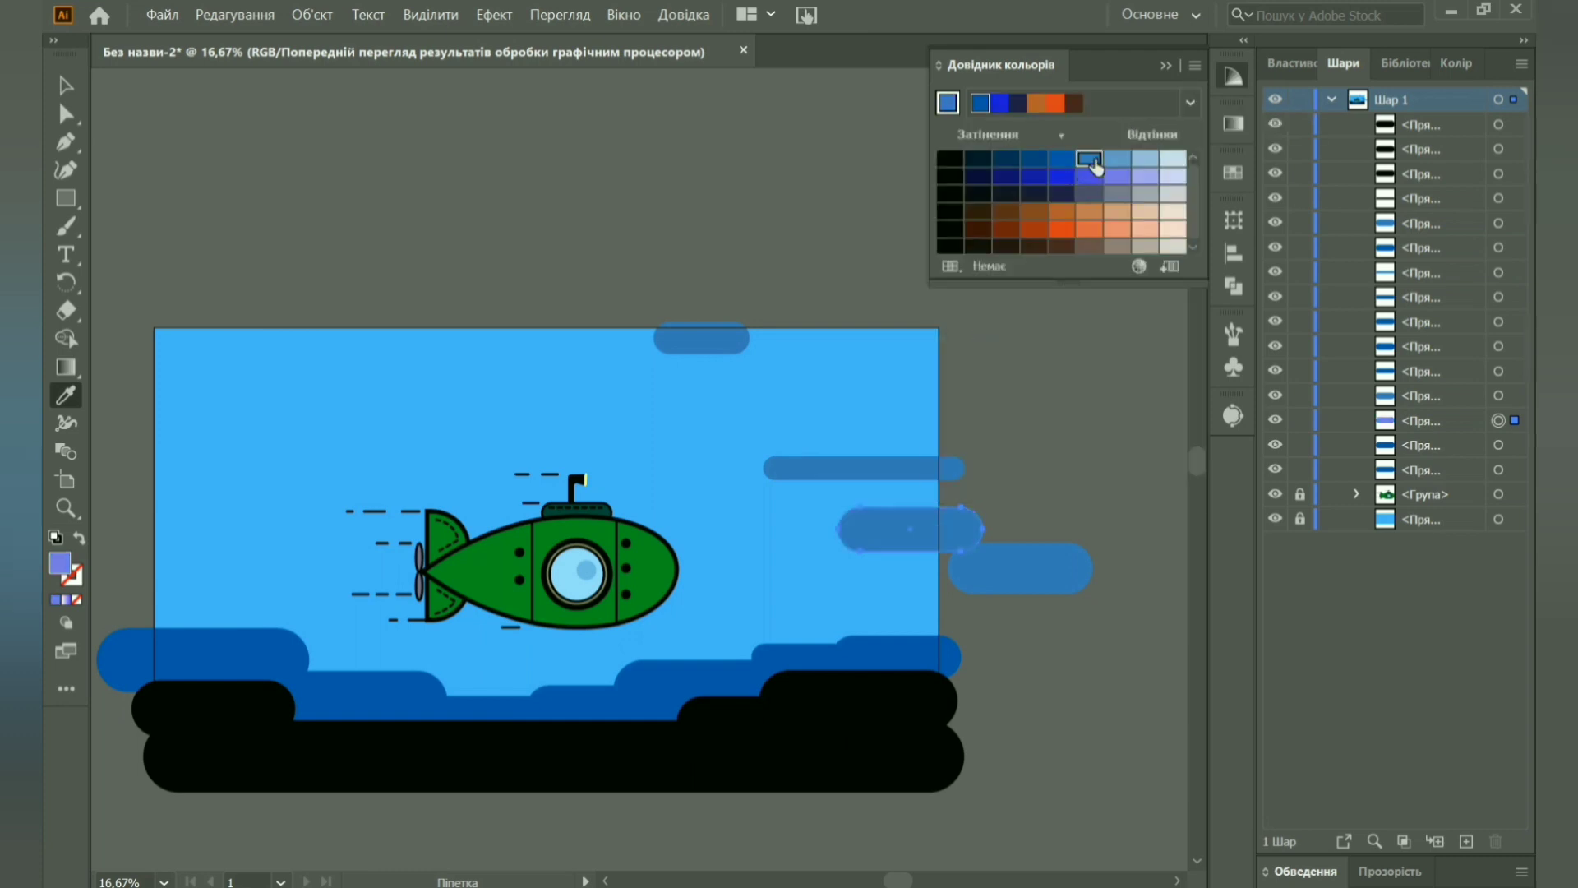
pyautogui.moveTo(911, 543); pyautogui.dragTo(882, 641)
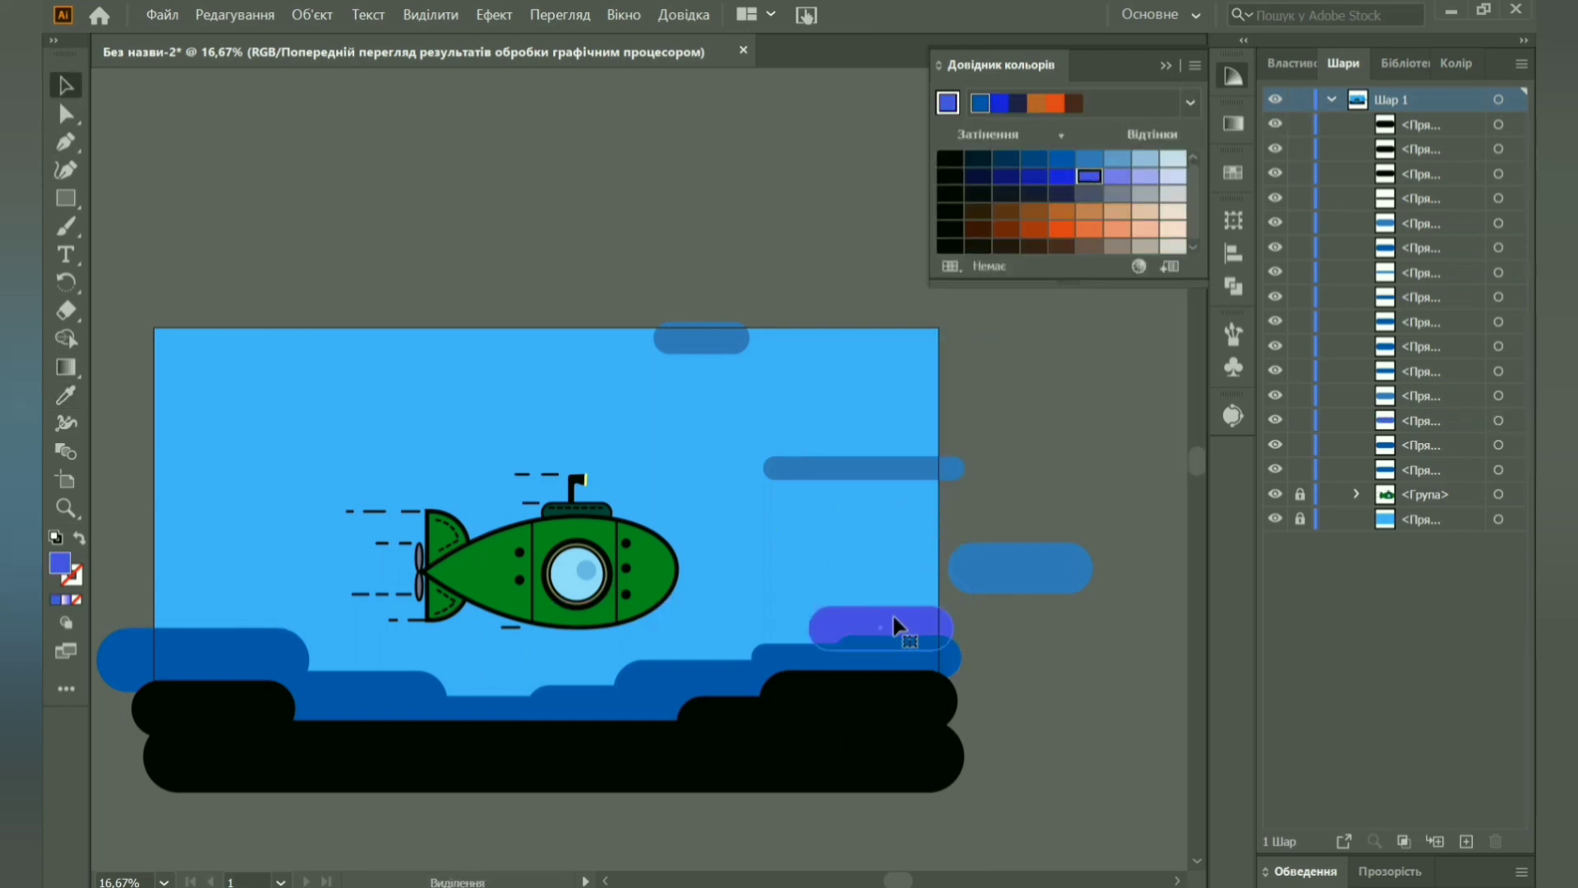
pyautogui.click(1291, 63)
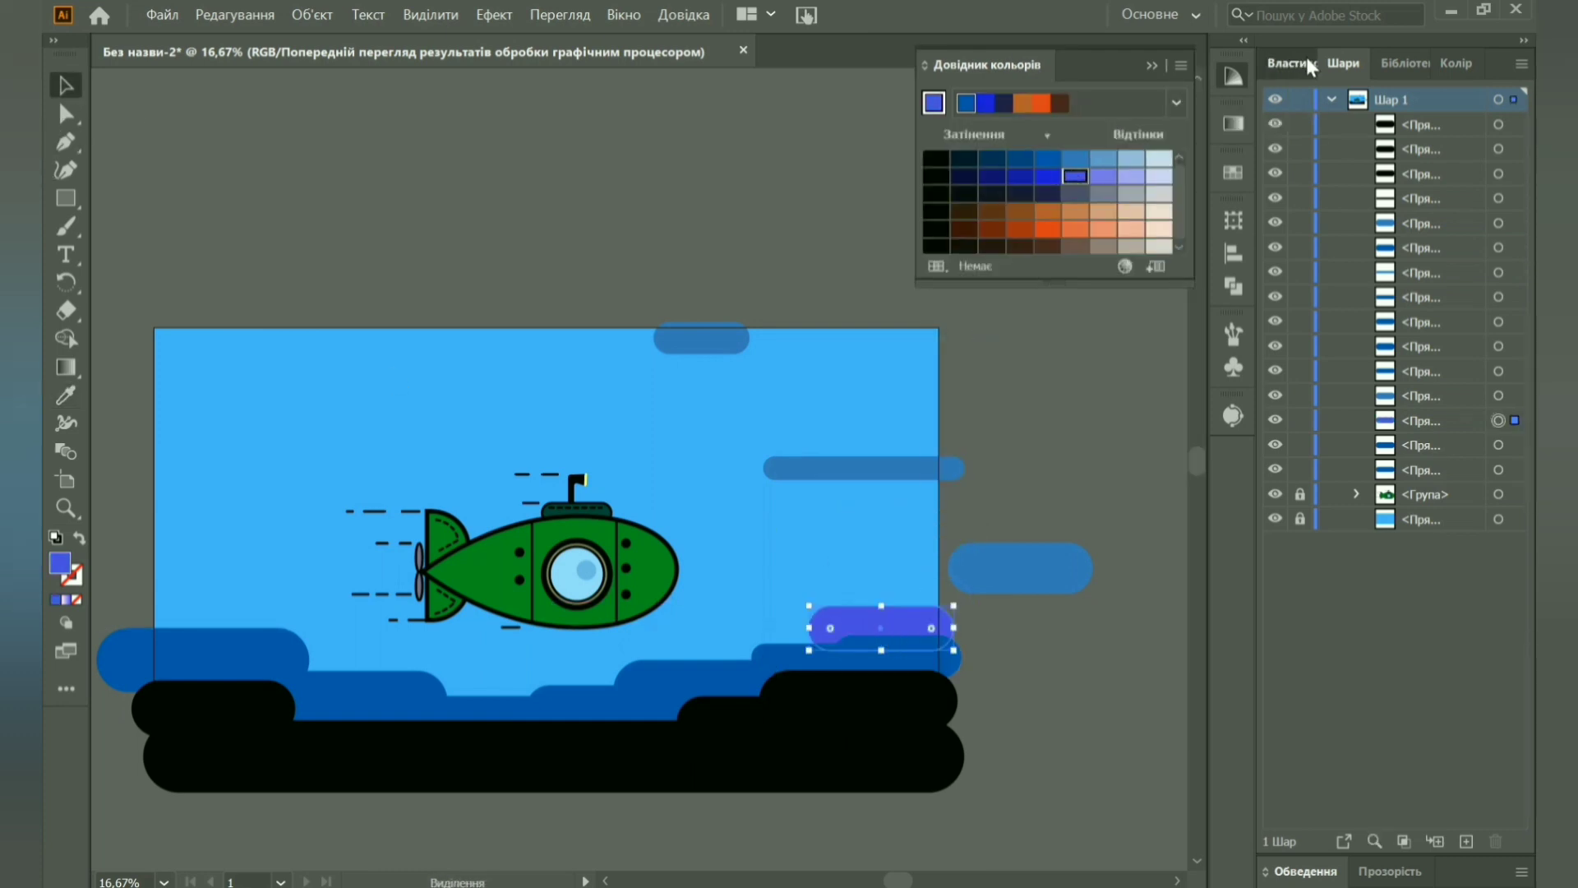
# Move blue pills to the lower left, reorder them, and sample periwinkle onto the left pill.
pyautogui.click(929, 599)
pyautogui.moveTo(839, 636); pyautogui.dragTo(752, 663)
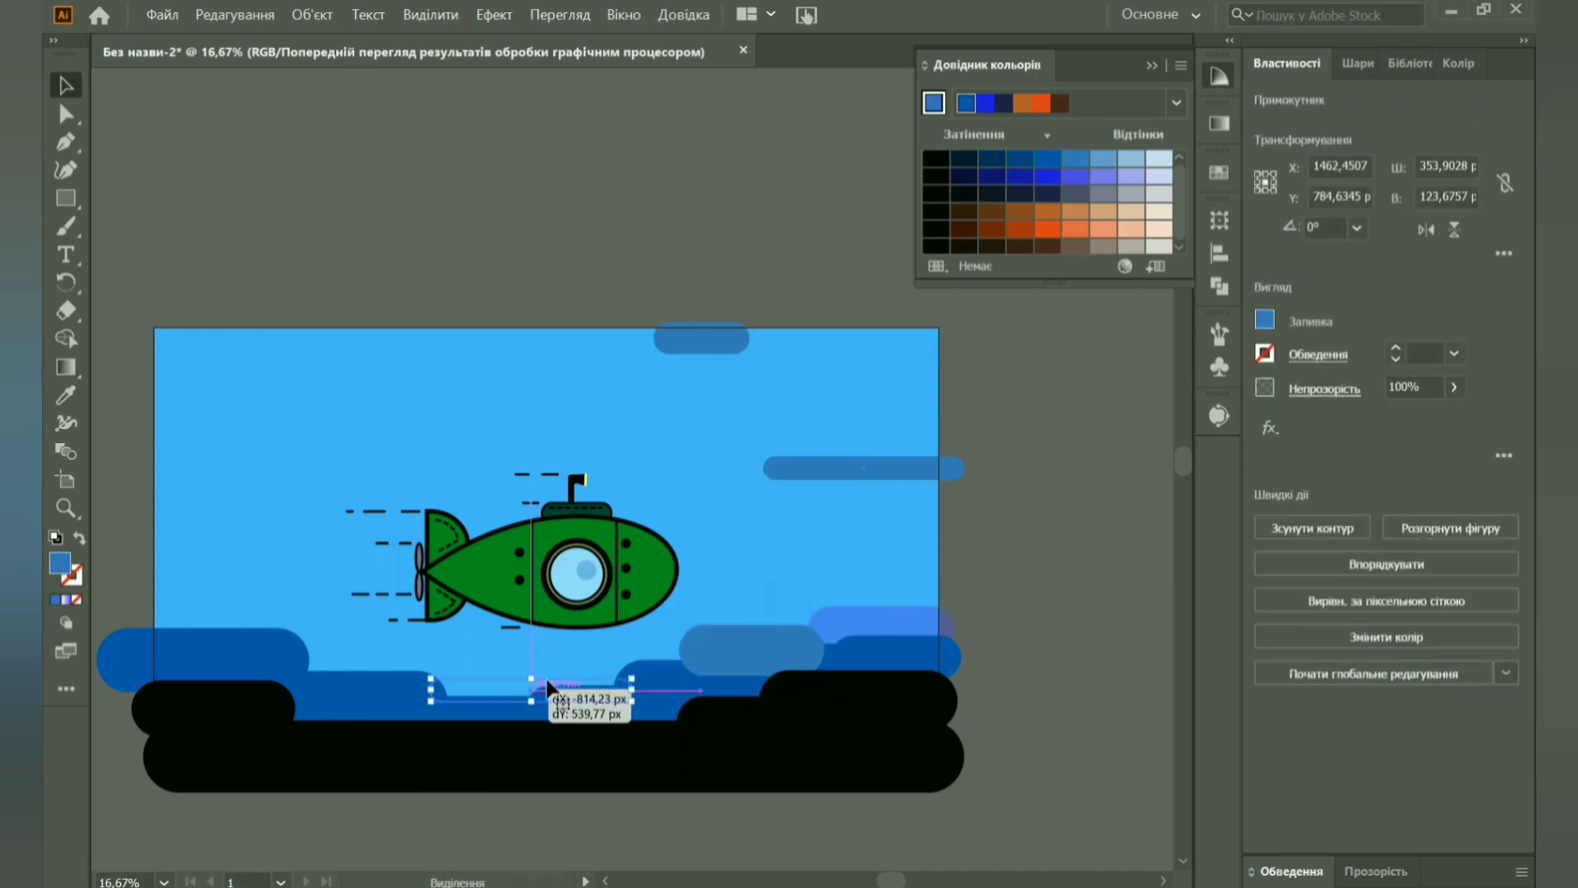
pyautogui.moveTo(629, 684)
pyautogui.mouseDown()
pyautogui.moveTo(388, 694)
pyautogui.moveTo(383, 650)
pyautogui.mouseUp()
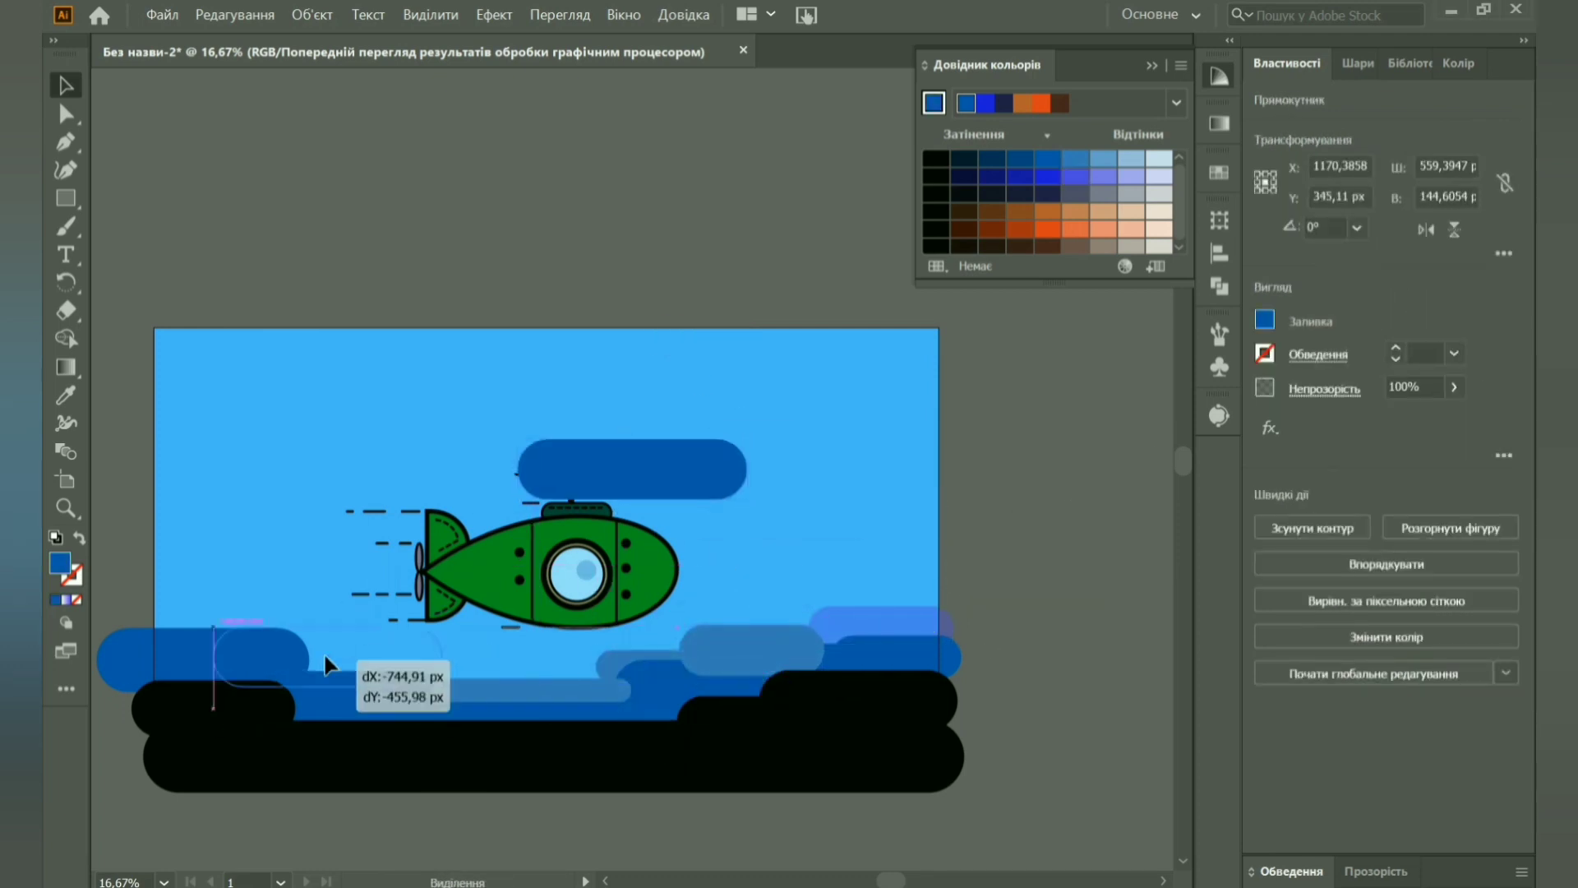
pyautogui.rightClick(328, 658)
pyautogui.click(743, 588)
pyautogui.rightClick(327, 657)
pyautogui.click(781, 580)
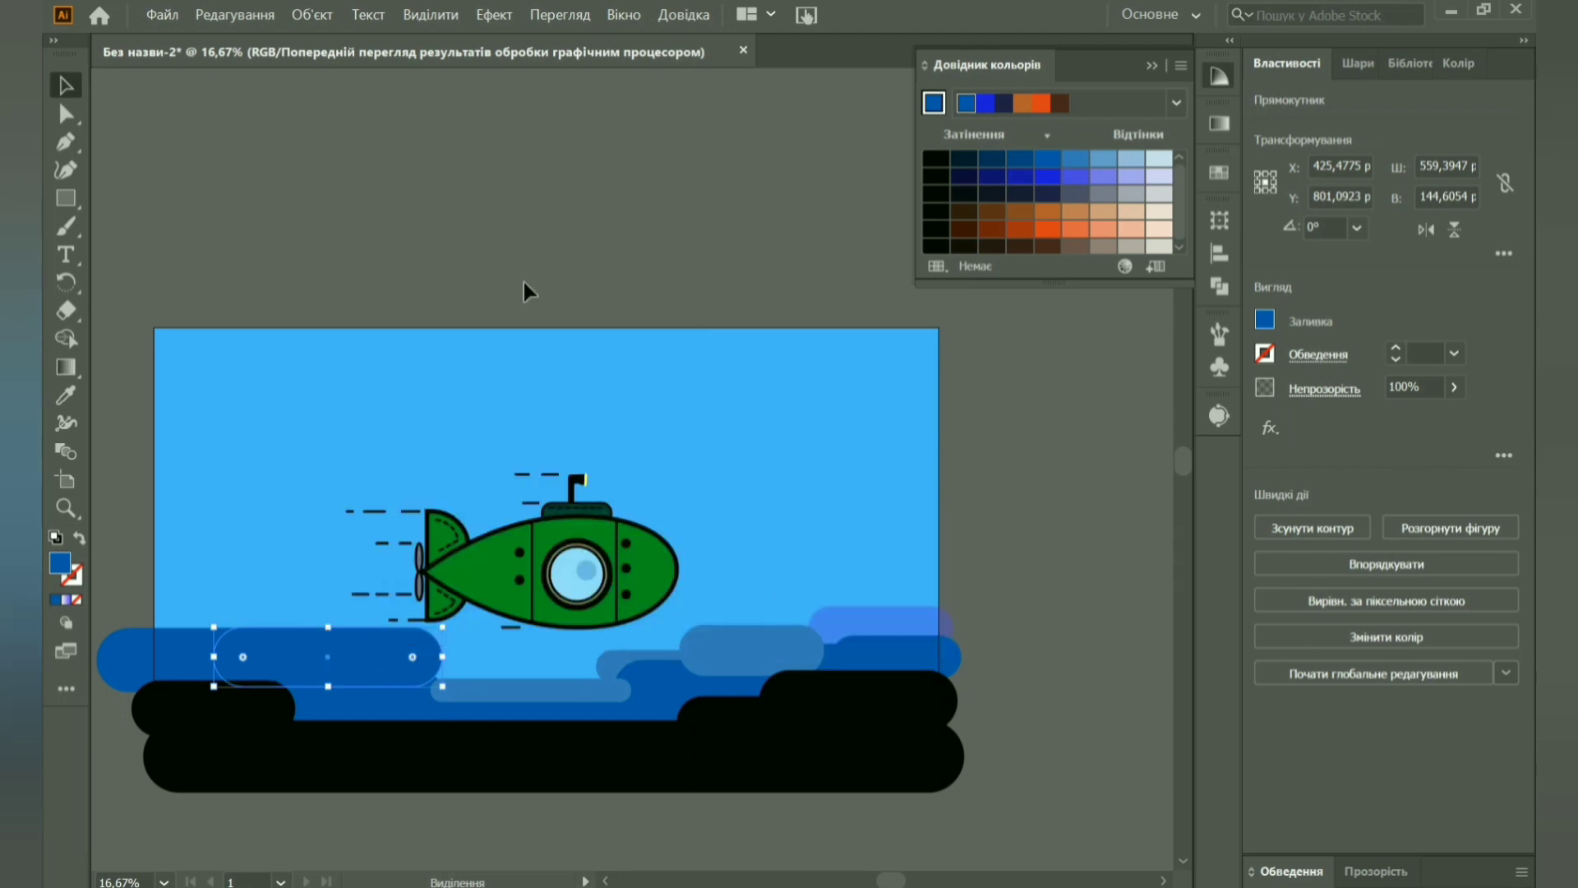
pyautogui.click(523, 278)
pyautogui.moveTo(412, 652)
pyautogui.mouseDown()
pyautogui.moveTo(606, 708)
pyautogui.moveTo(641, 475)
pyautogui.moveTo(214, 629)
pyautogui.mouseUp()
pyautogui.rightClick(213, 629)
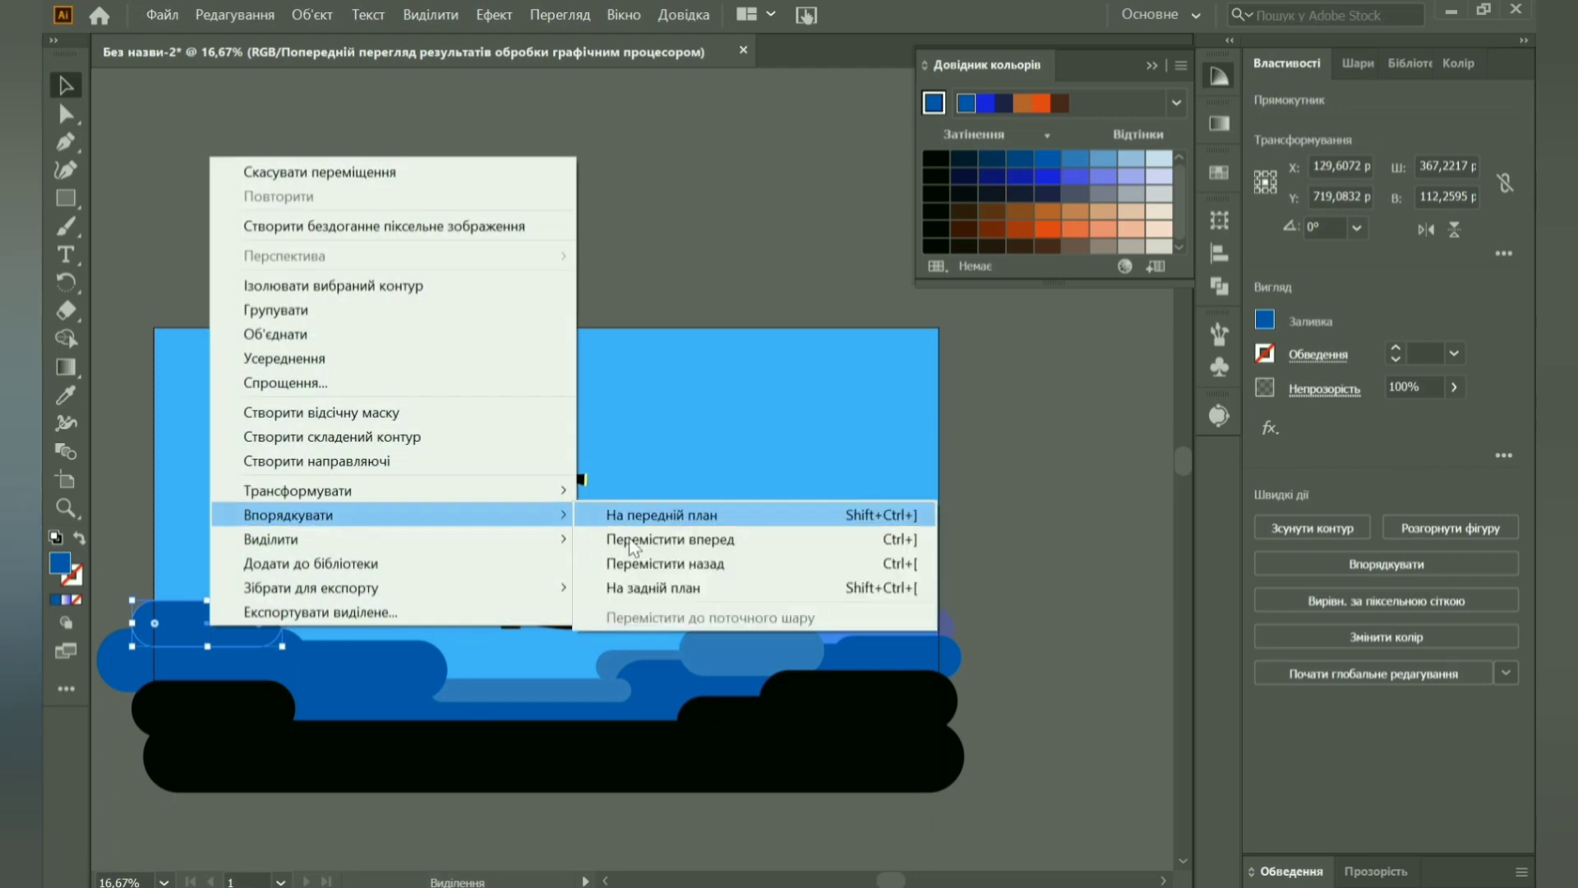
pyautogui.click(666, 544)
pyautogui.click(867, 638)
# Adjust the stacking order of the left pills via Arrange.
pyautogui.press('v')
pyautogui.click(374, 668)
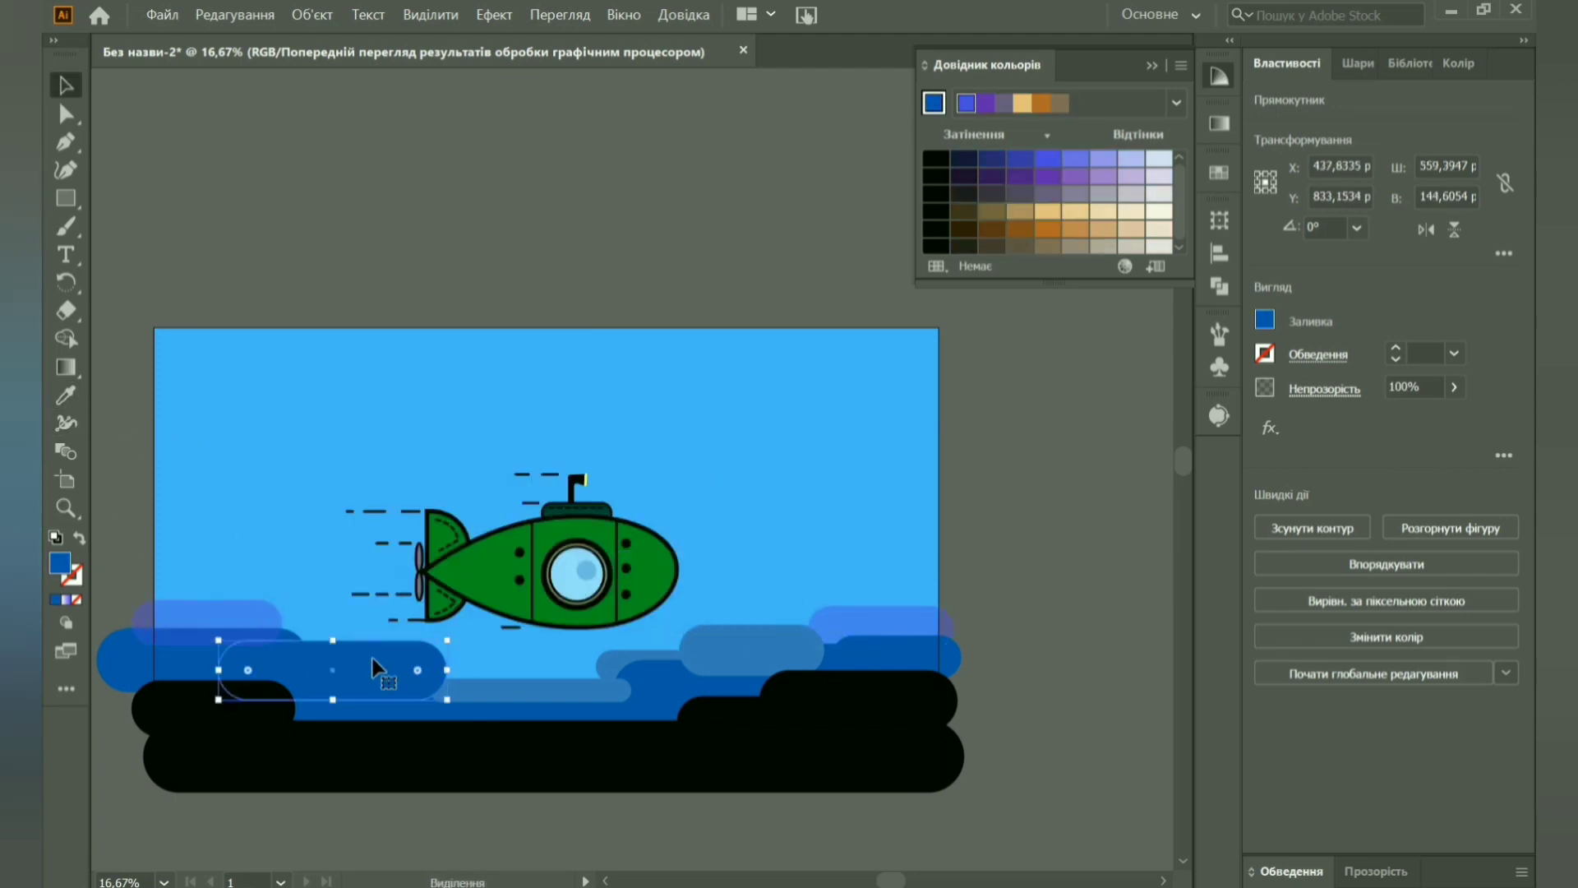
pyautogui.press('v')
pyautogui.rightClick(338, 659)
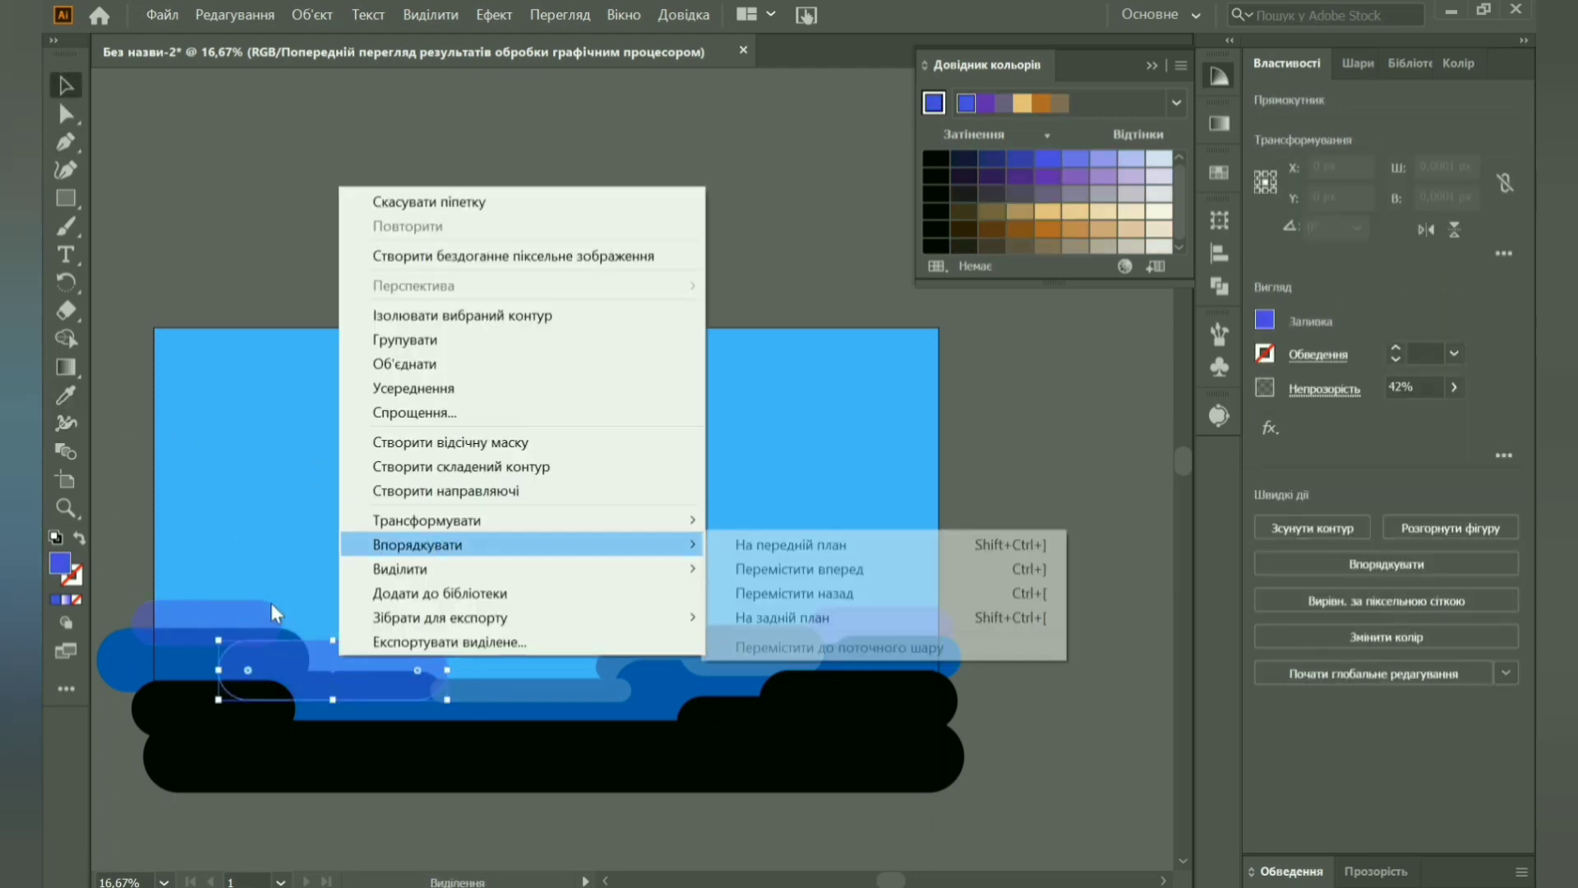
pyautogui.rightClick(175, 658)
pyautogui.click(625, 550)
pyautogui.rightClick(228, 673)
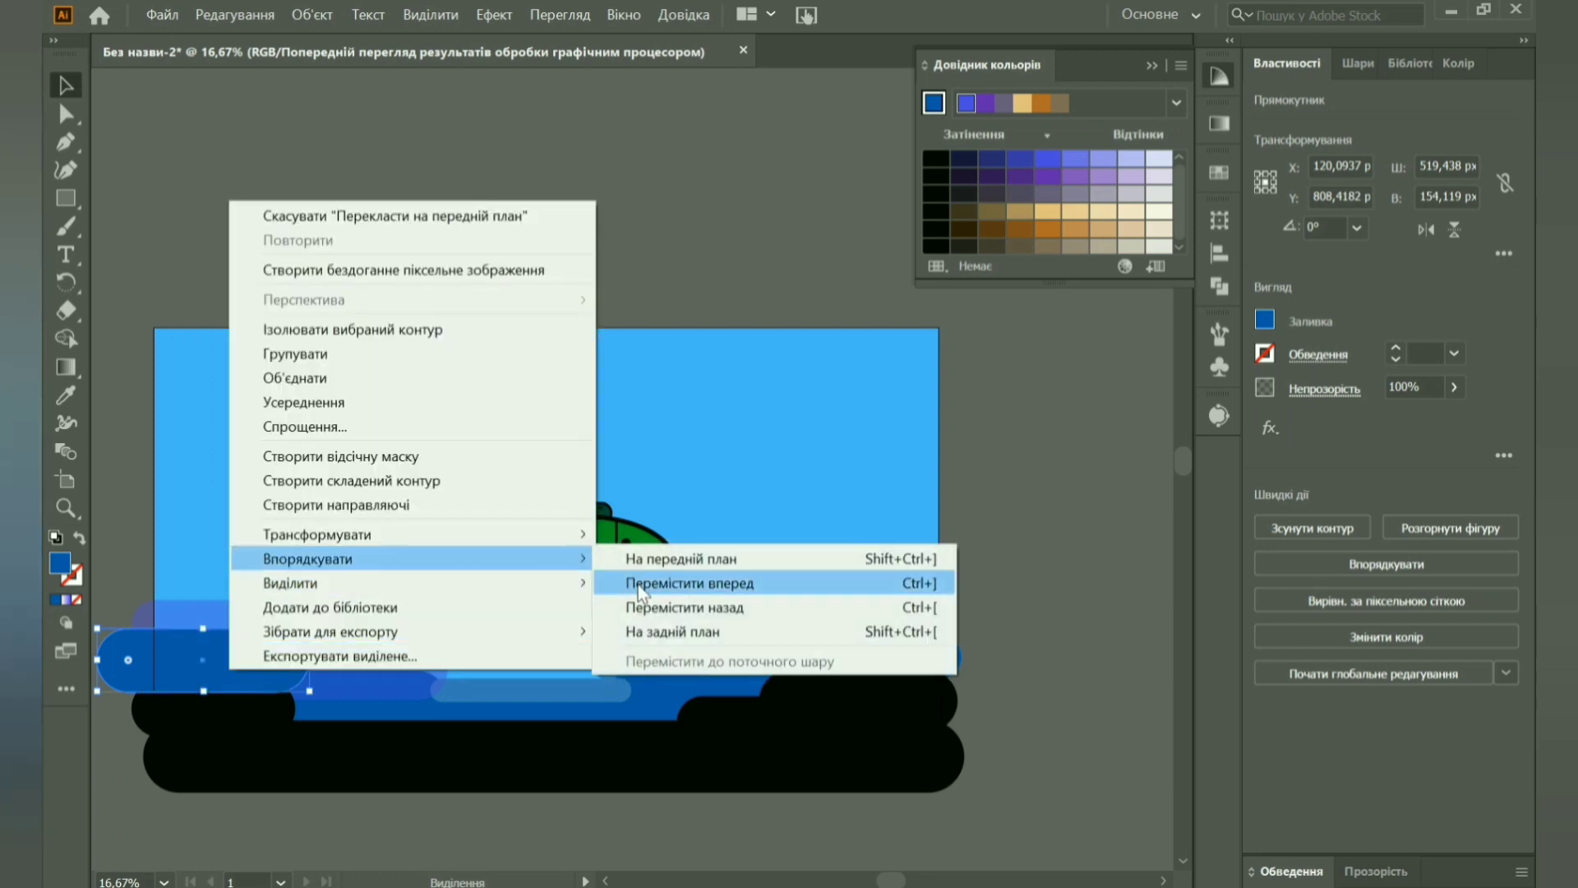
pyautogui.click(703, 585)
pyautogui.click(552, 274)
pyautogui.rightClick(377, 673)
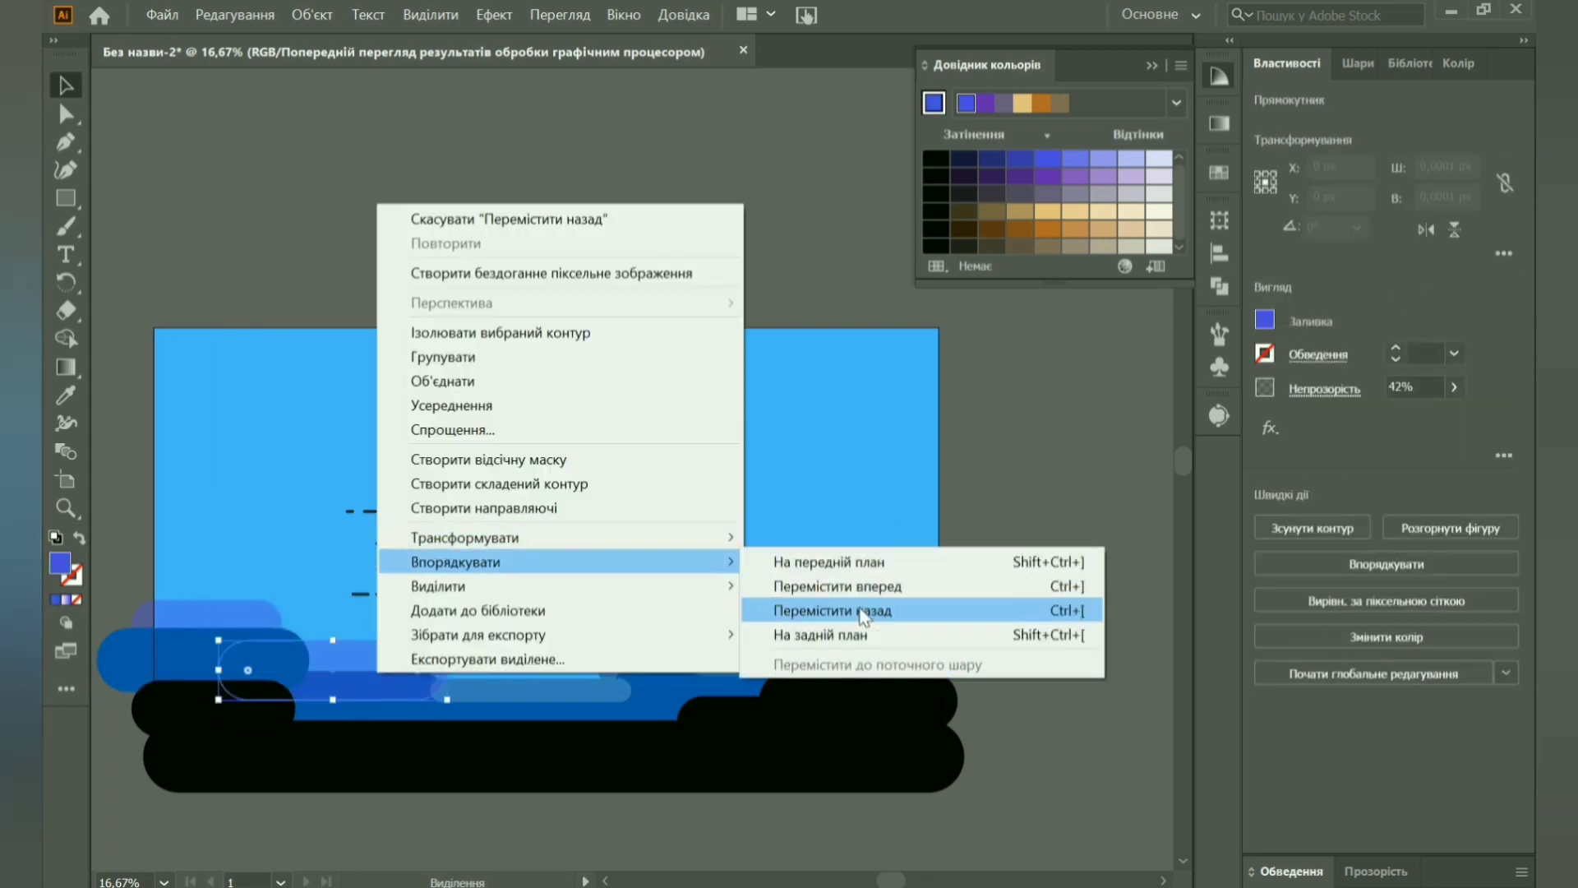
pyautogui.click(946, 606)
# Bring the long black seabed bar to the front and give the middle pill a 42% translucent periwinkle fill.
pyautogui.rightClick(419, 715)
pyautogui.click(822, 595)
pyautogui.rightClick(380, 757)
pyautogui.click(823, 645)
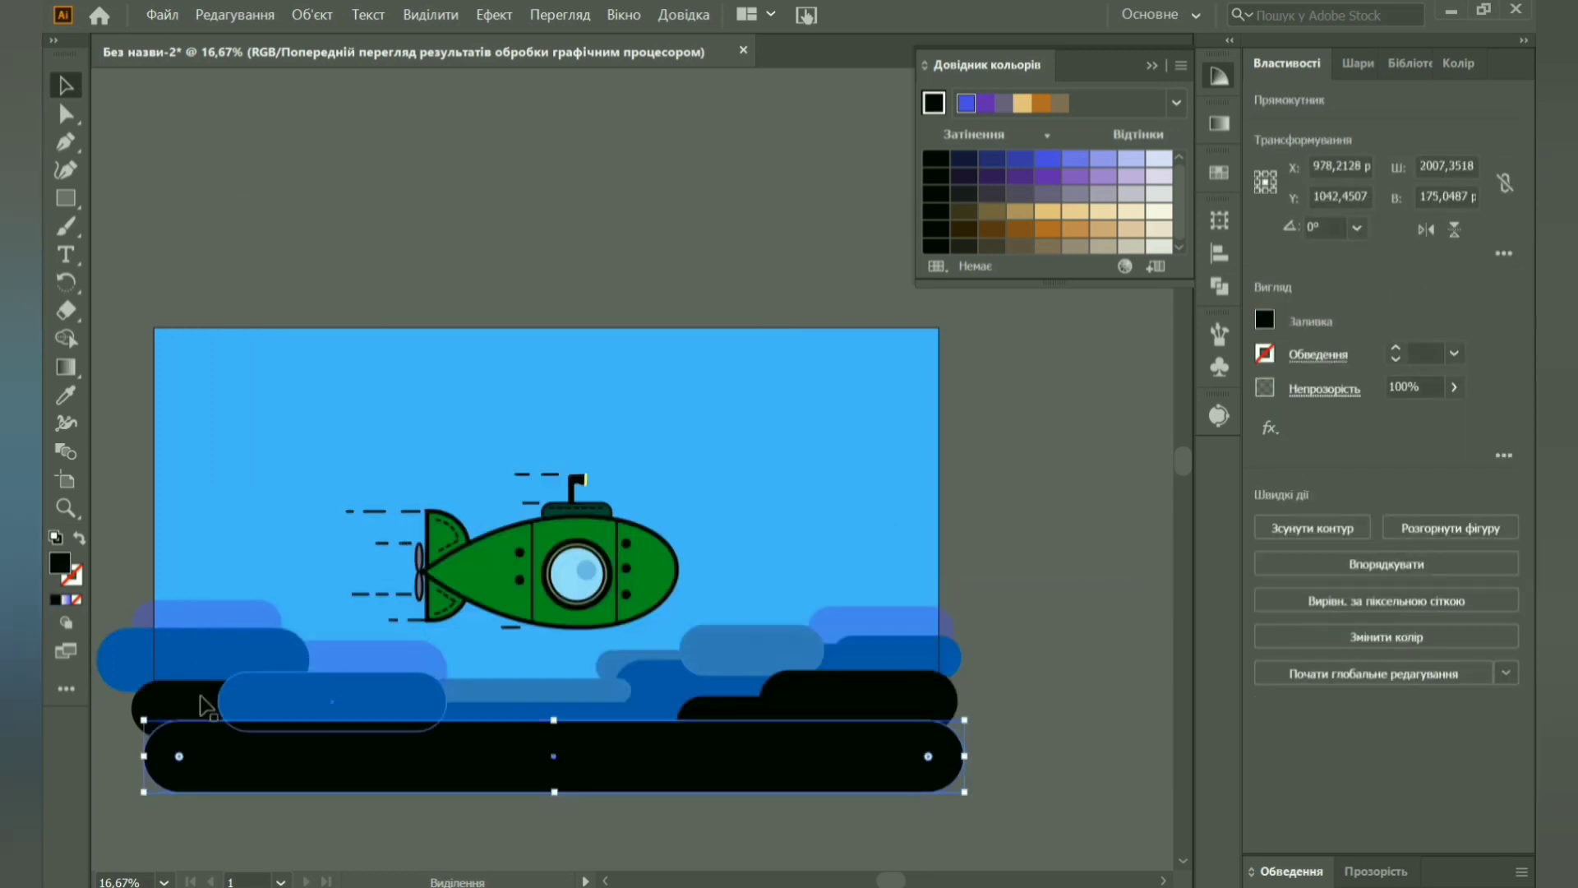
pyautogui.rightClick(197, 695)
pyautogui.click(612, 586)
pyautogui.click(504, 699)
pyautogui.click(67, 395)
pyautogui.click(212, 598)
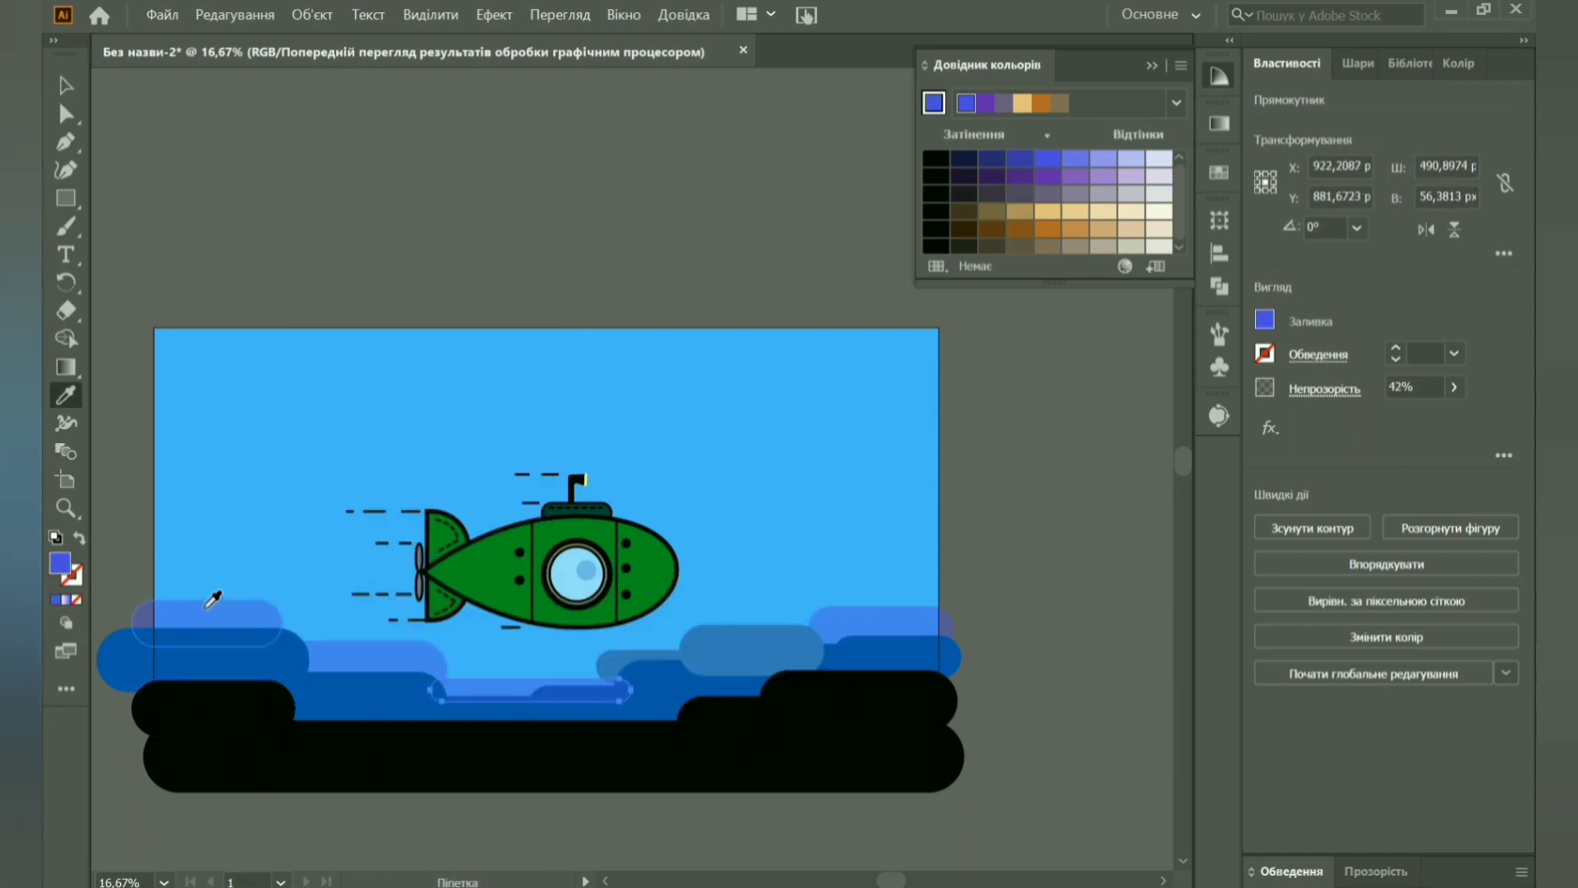
# Give the small right-middle pill the translucent purple-blue fill with the Eyedropper.
pyautogui.click(633, 694)
pyautogui.click(745, 628)
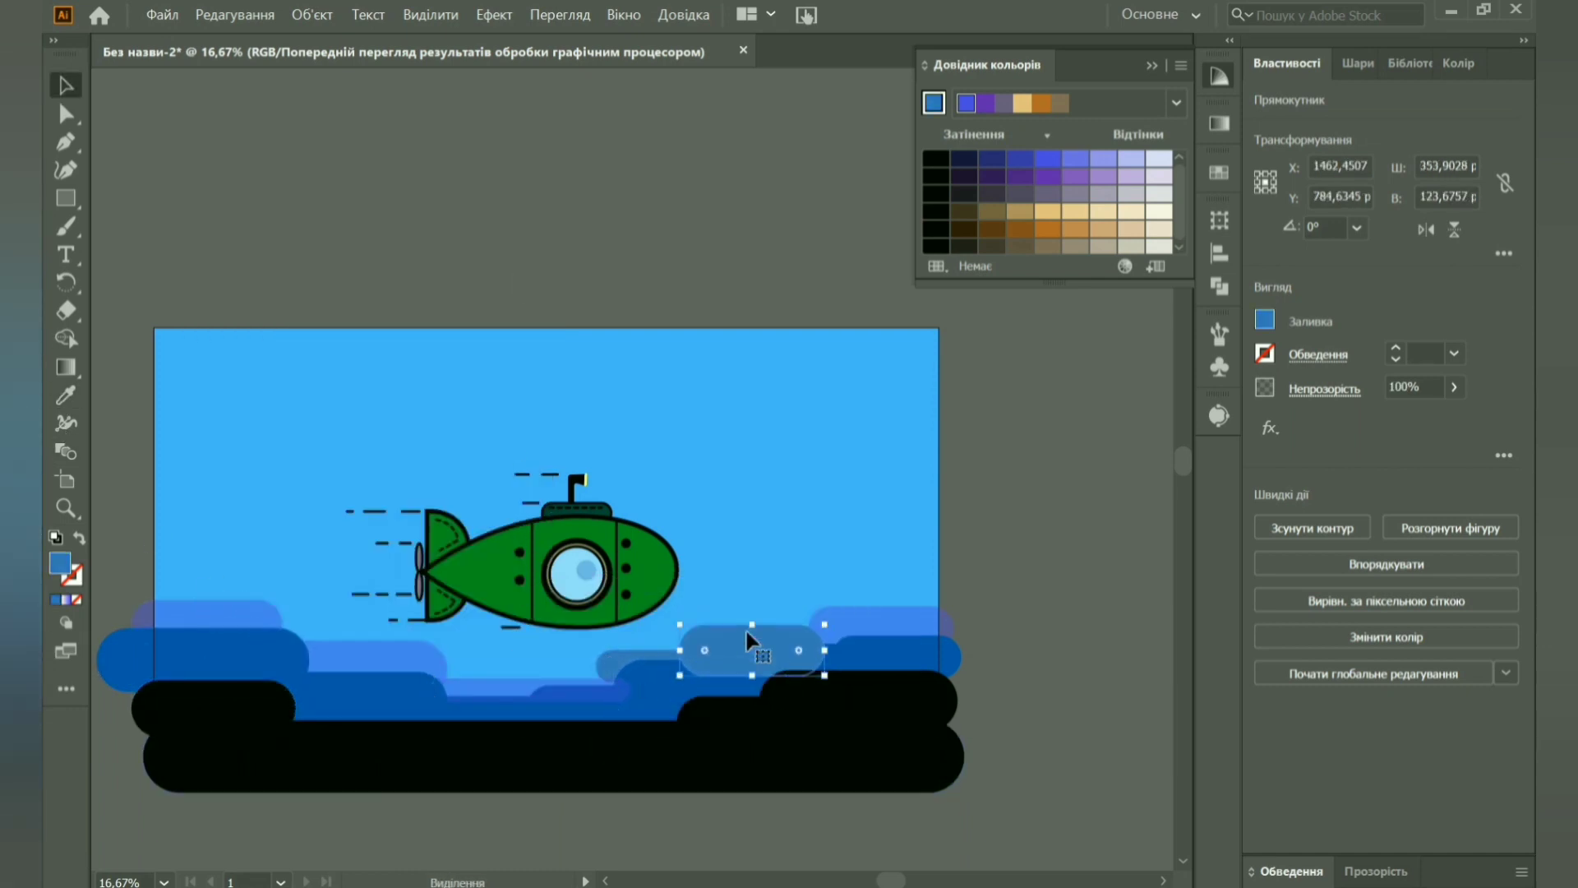
pyautogui.press('i')
pyautogui.press('i')
pyautogui.click(724, 637)
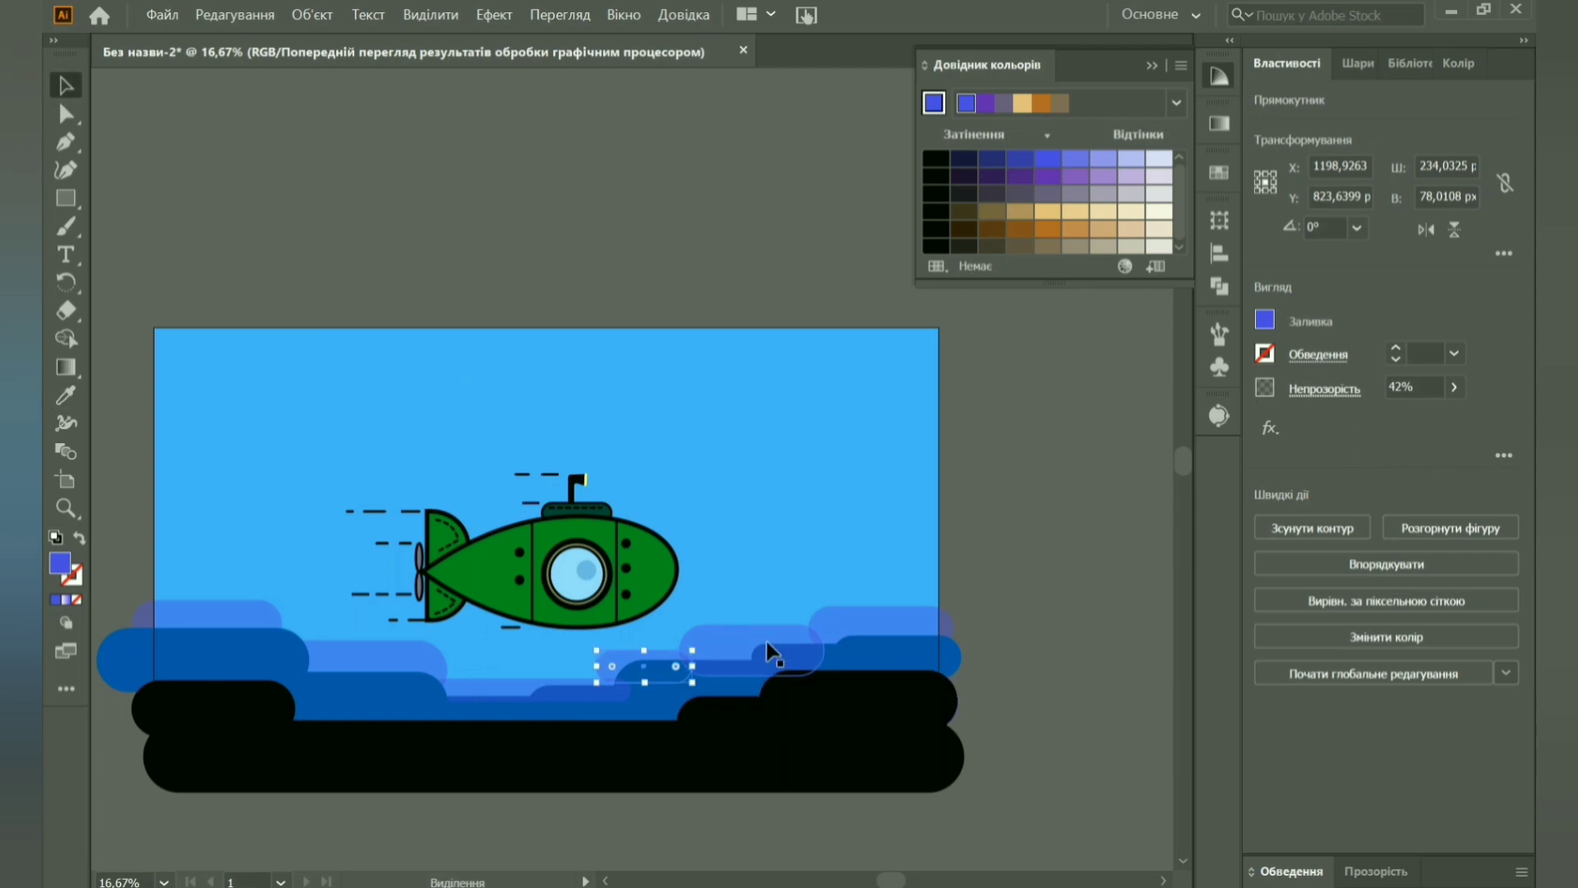
pyautogui.click(766, 645)
pyautogui.click(1356, 63)
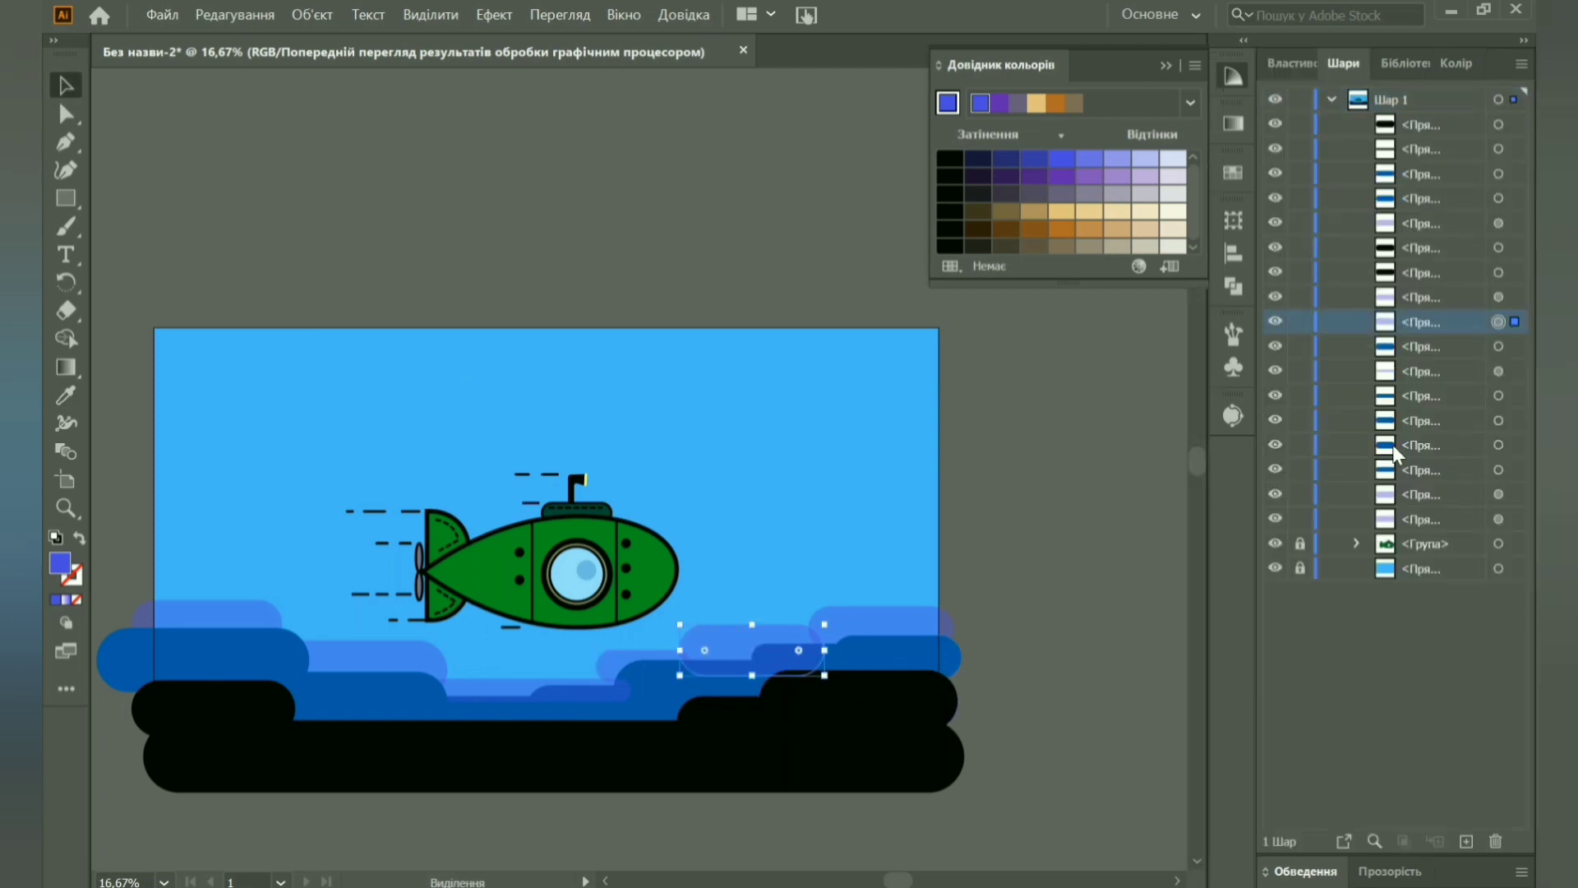
# Lock and reorder the black seabed rows in Layers, then select all unlocked cloud shapes.
pyautogui.moveTo(1393, 445); pyautogui.dragTo(1388, 463)
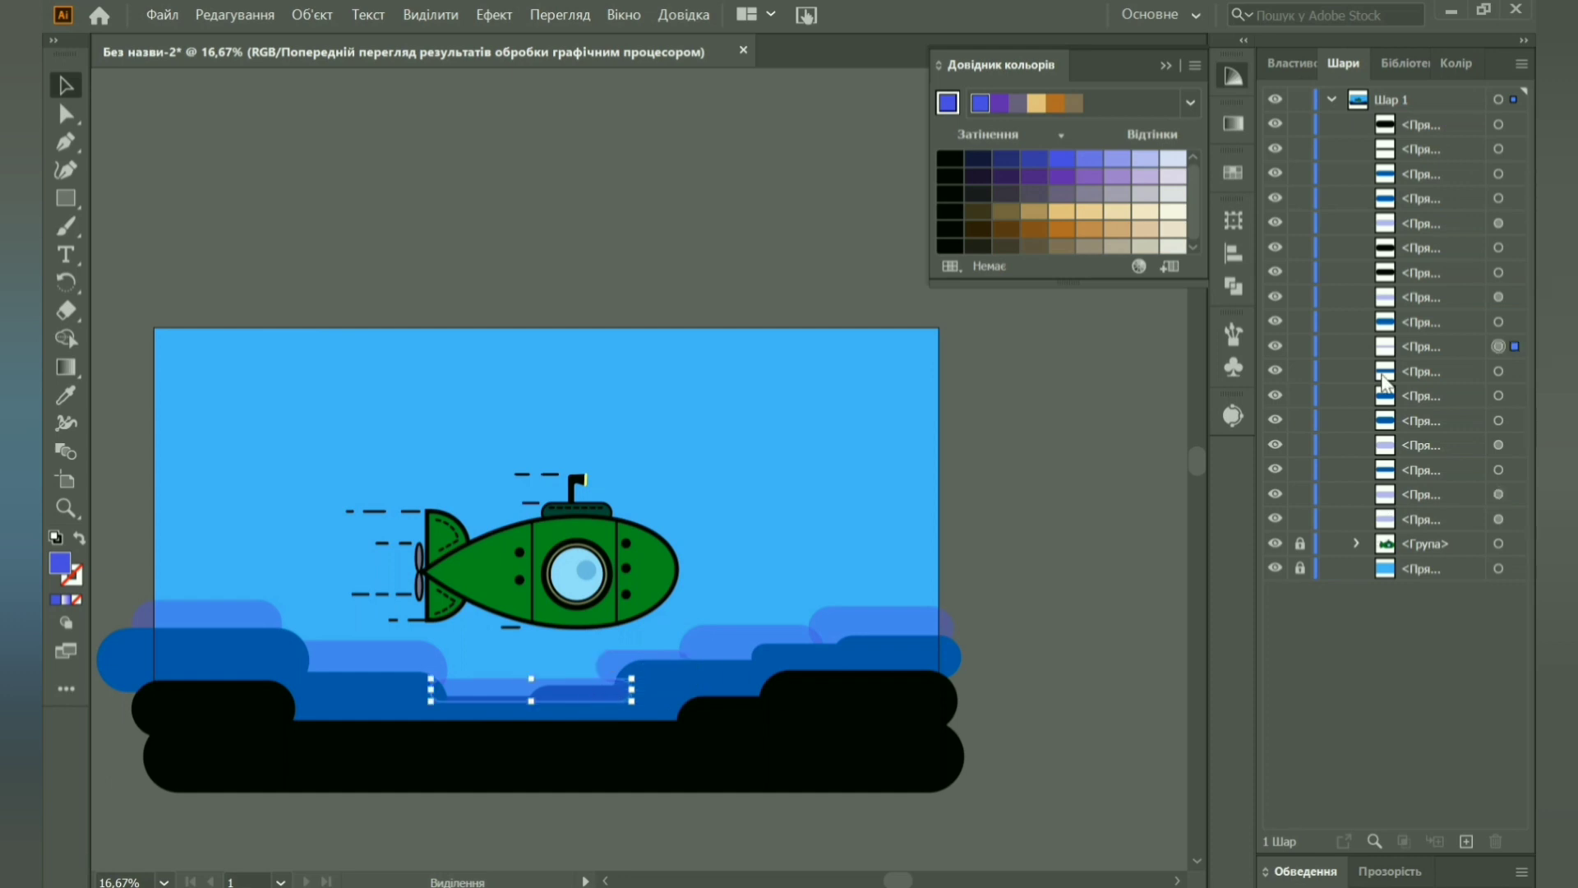
pyautogui.click(1118, 506)
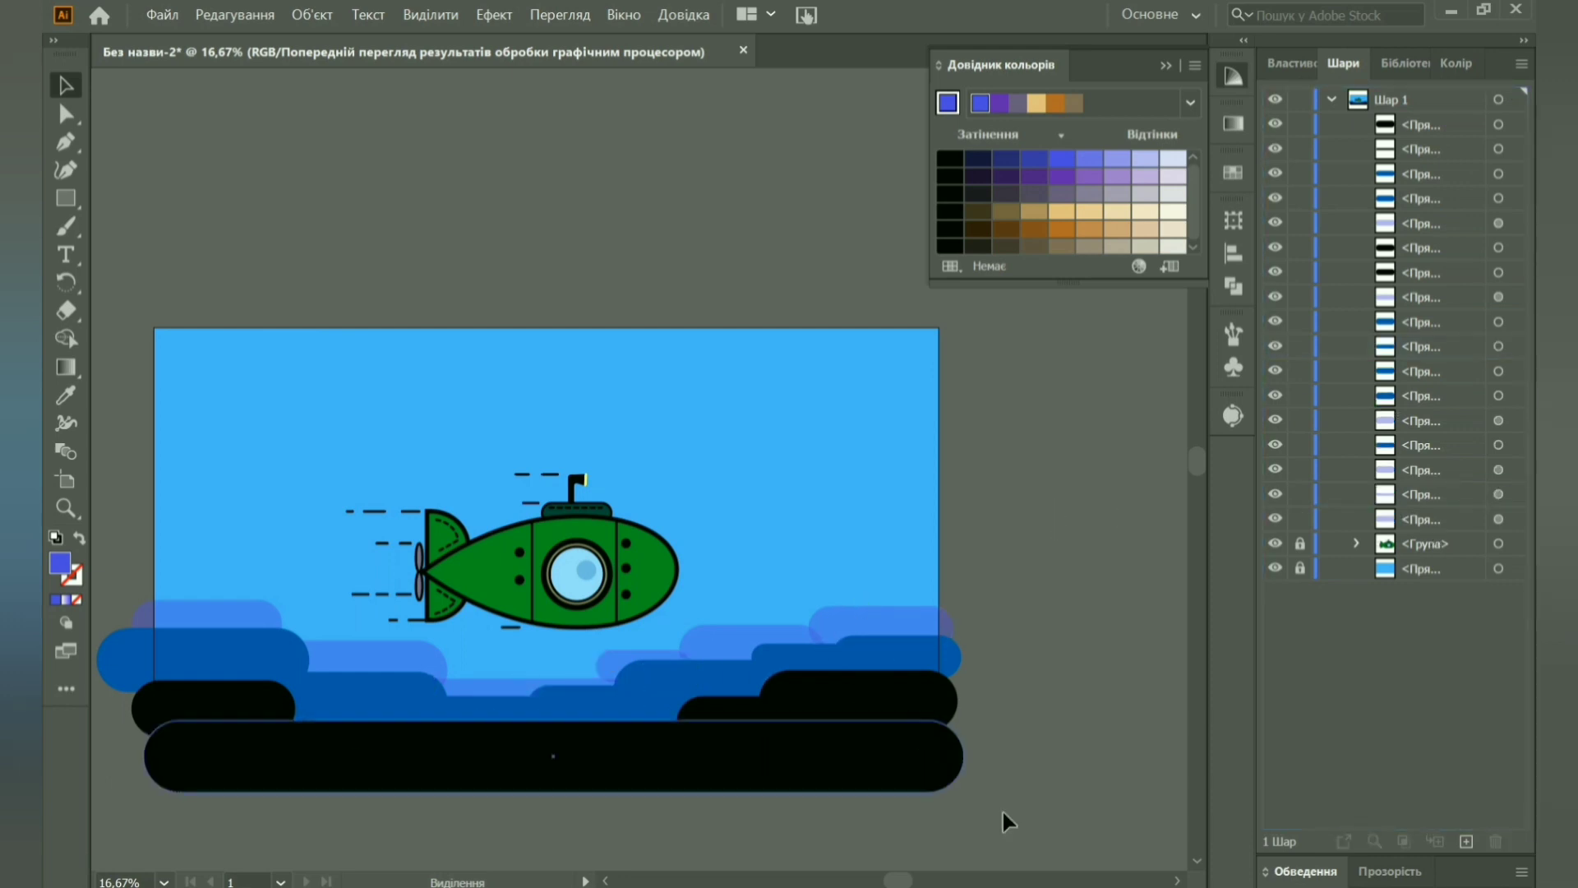
pyautogui.moveTo(1300, 247); pyautogui.dragTo(1299, 272)
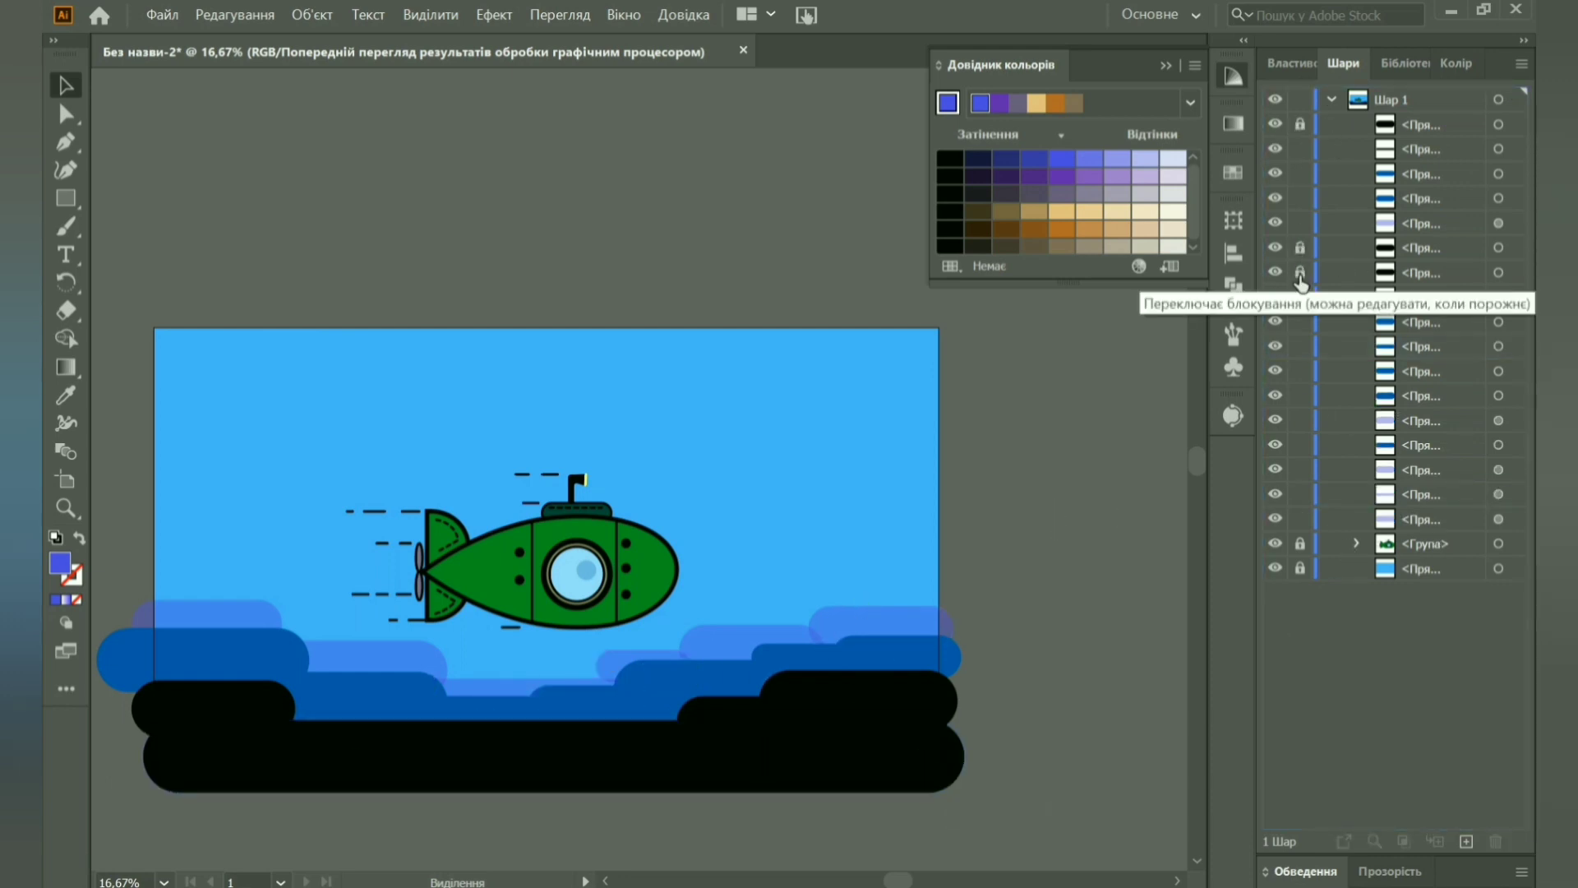
pyautogui.moveTo(1395, 445); pyautogui.dragTo(1389, 148)
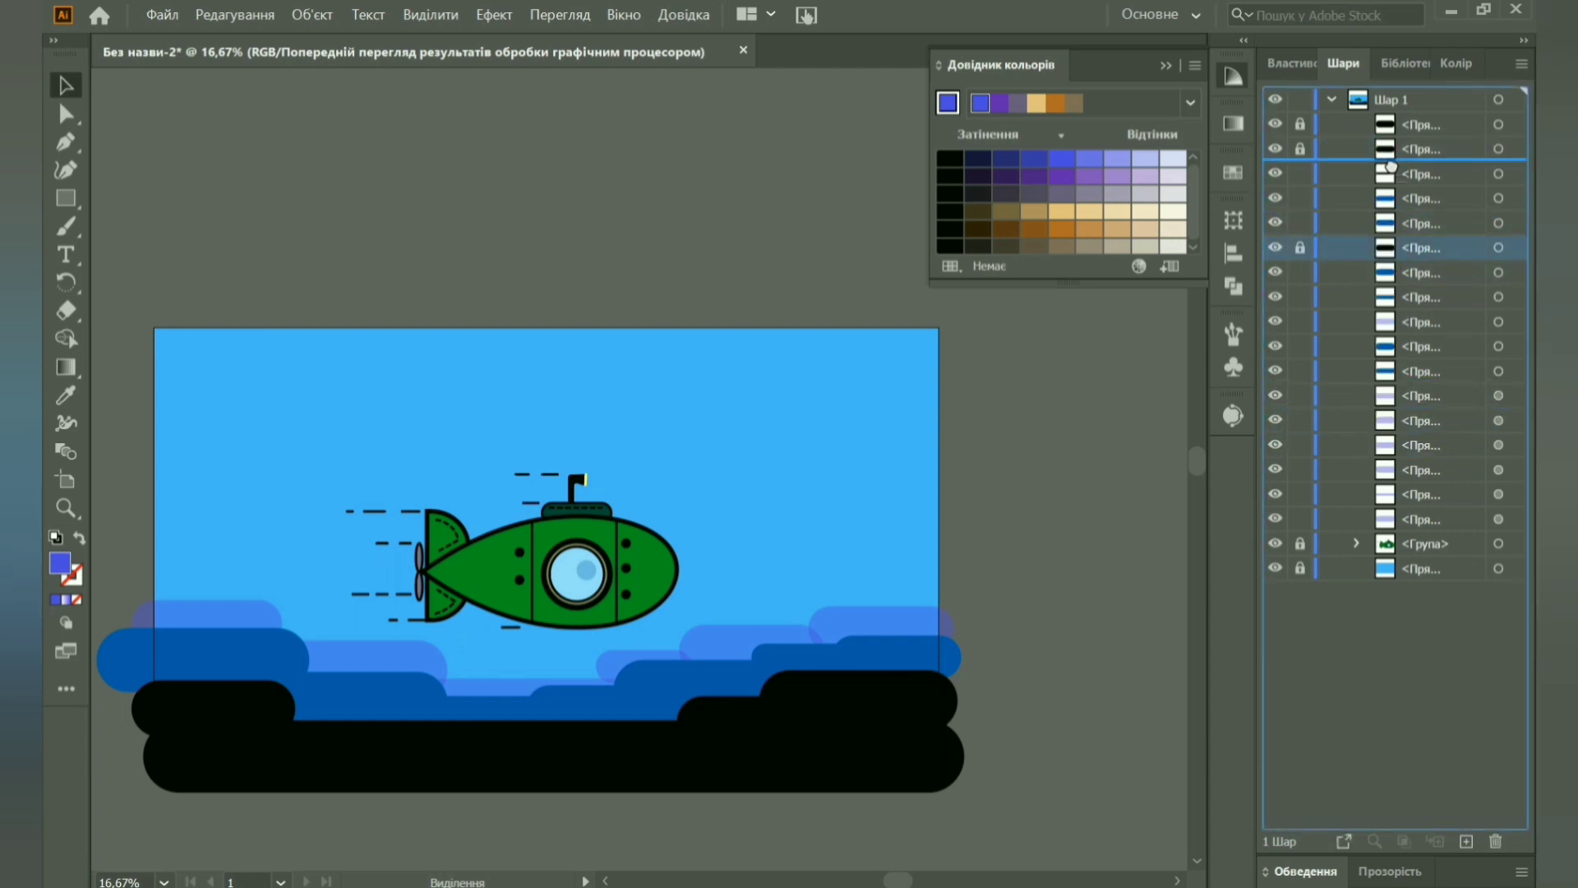
pyautogui.moveTo(1387, 247); pyautogui.dragTo(1386, 173)
pyautogui.moveTo(1385, 321); pyautogui.dragTo(1381, 386)
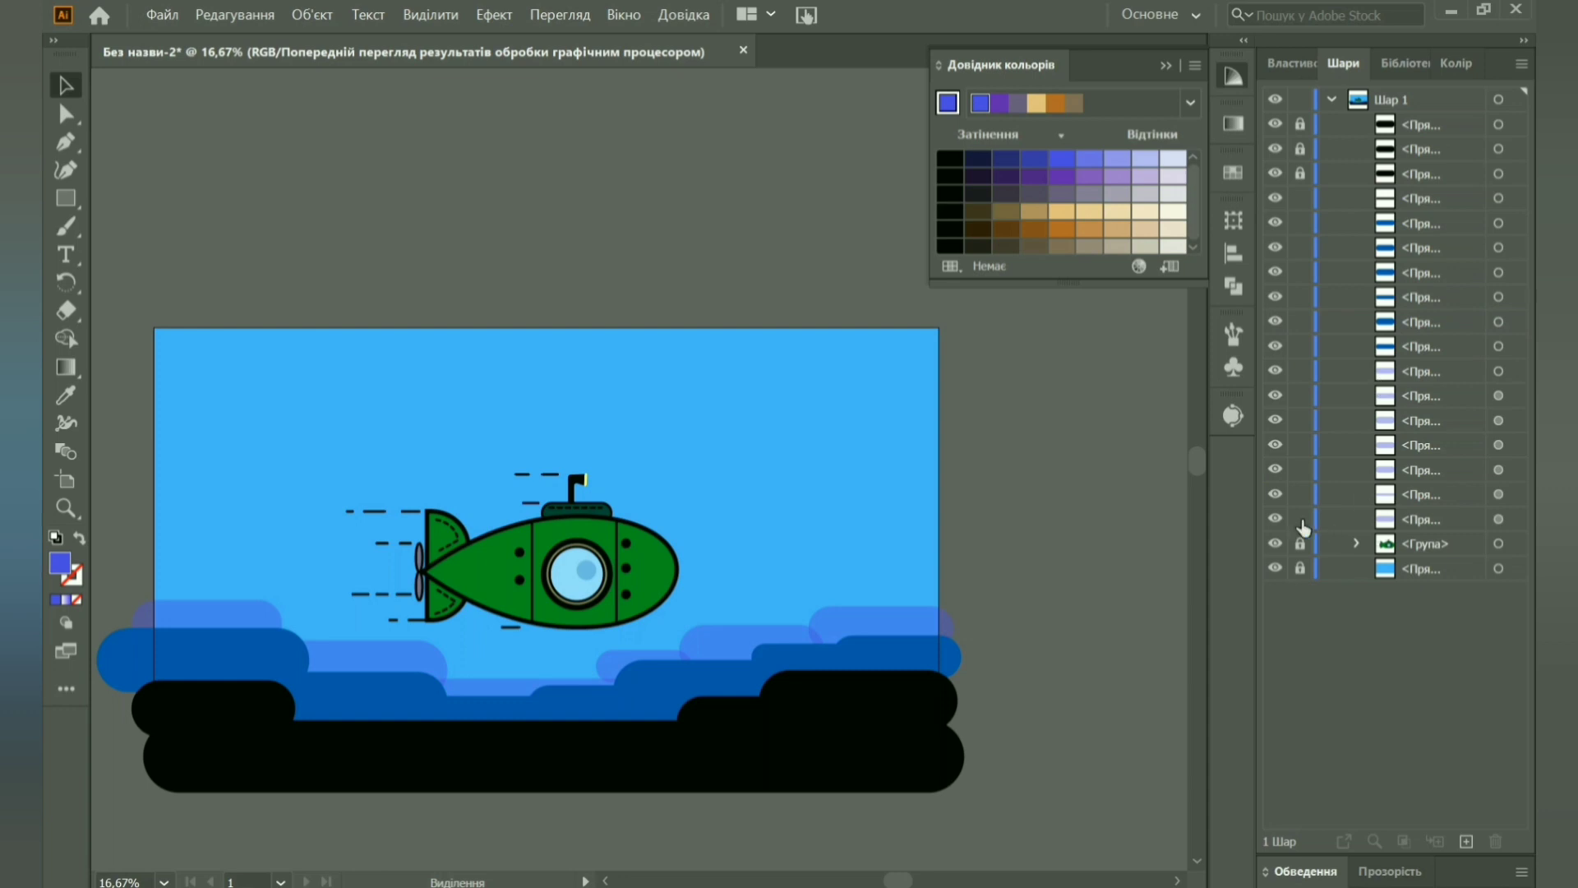
pyautogui.click(1300, 346)
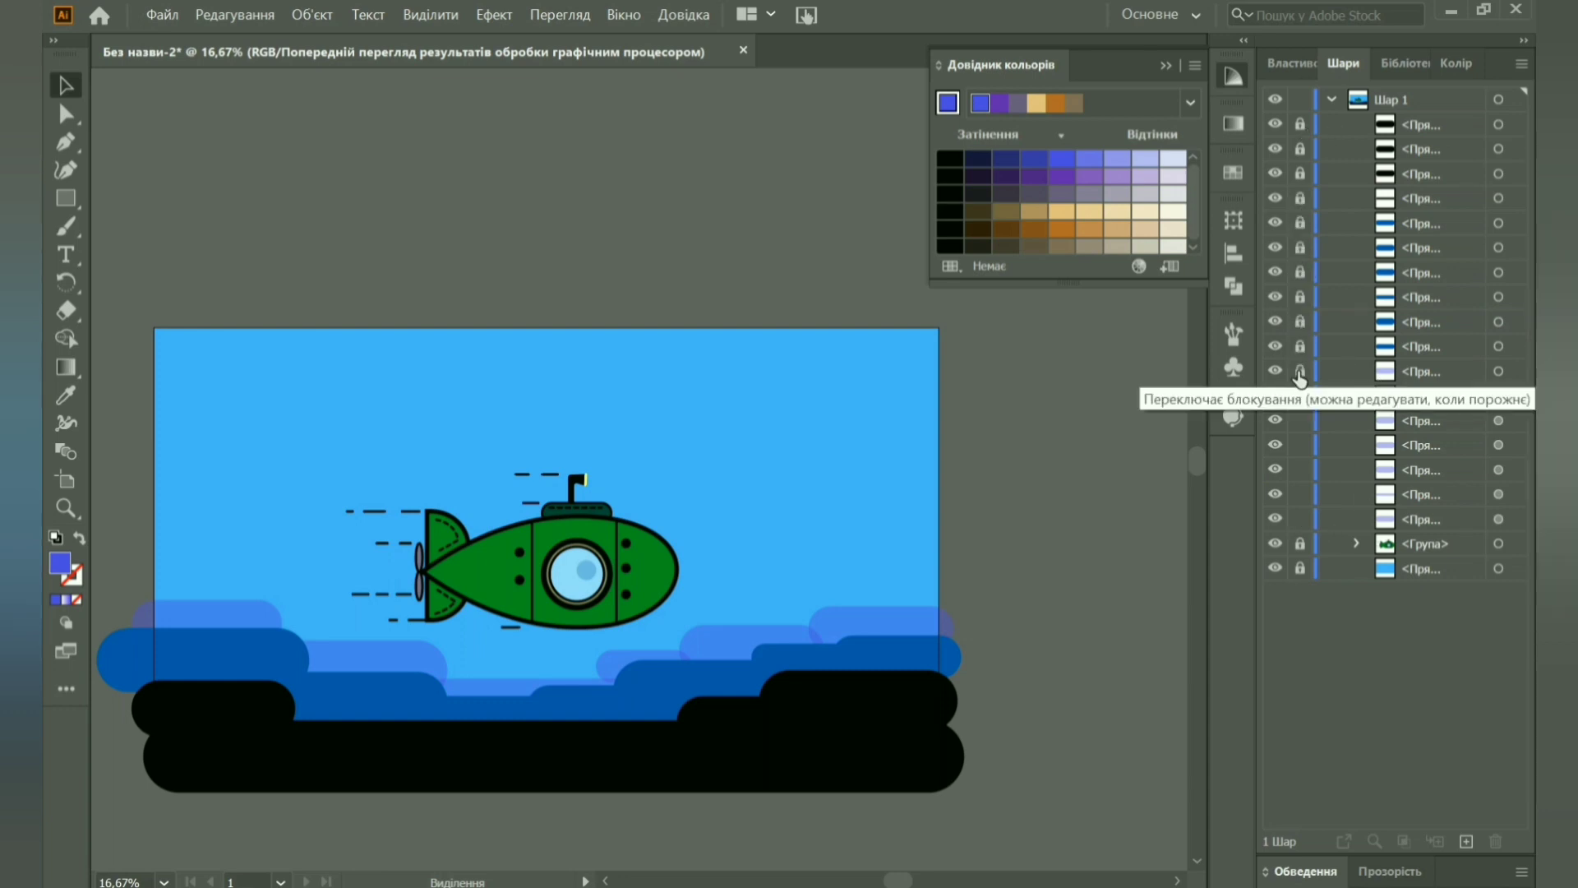
pyautogui.hotkey('ctrl', 'a')
# Unite the cloud shapes with Pathfinder and lower their opacity from 68% to 47%.
pyautogui.click(1233, 286)
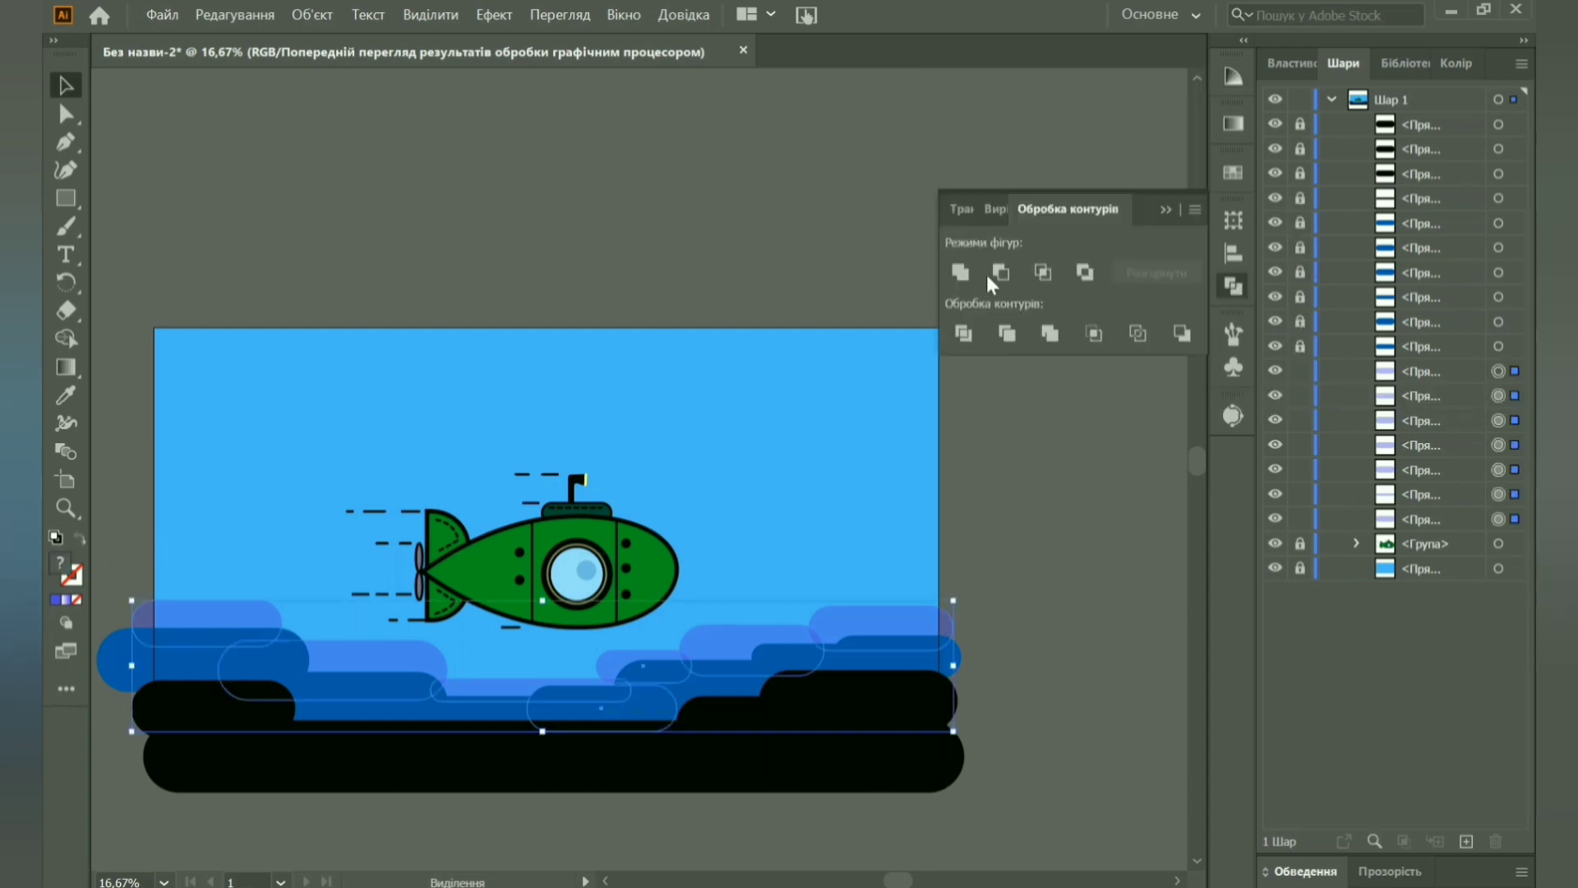
pyautogui.click(957, 271)
pyautogui.click(1290, 62)
pyautogui.click(1455, 386)
pyautogui.moveTo(1418, 415); pyautogui.dragTo(1409, 417)
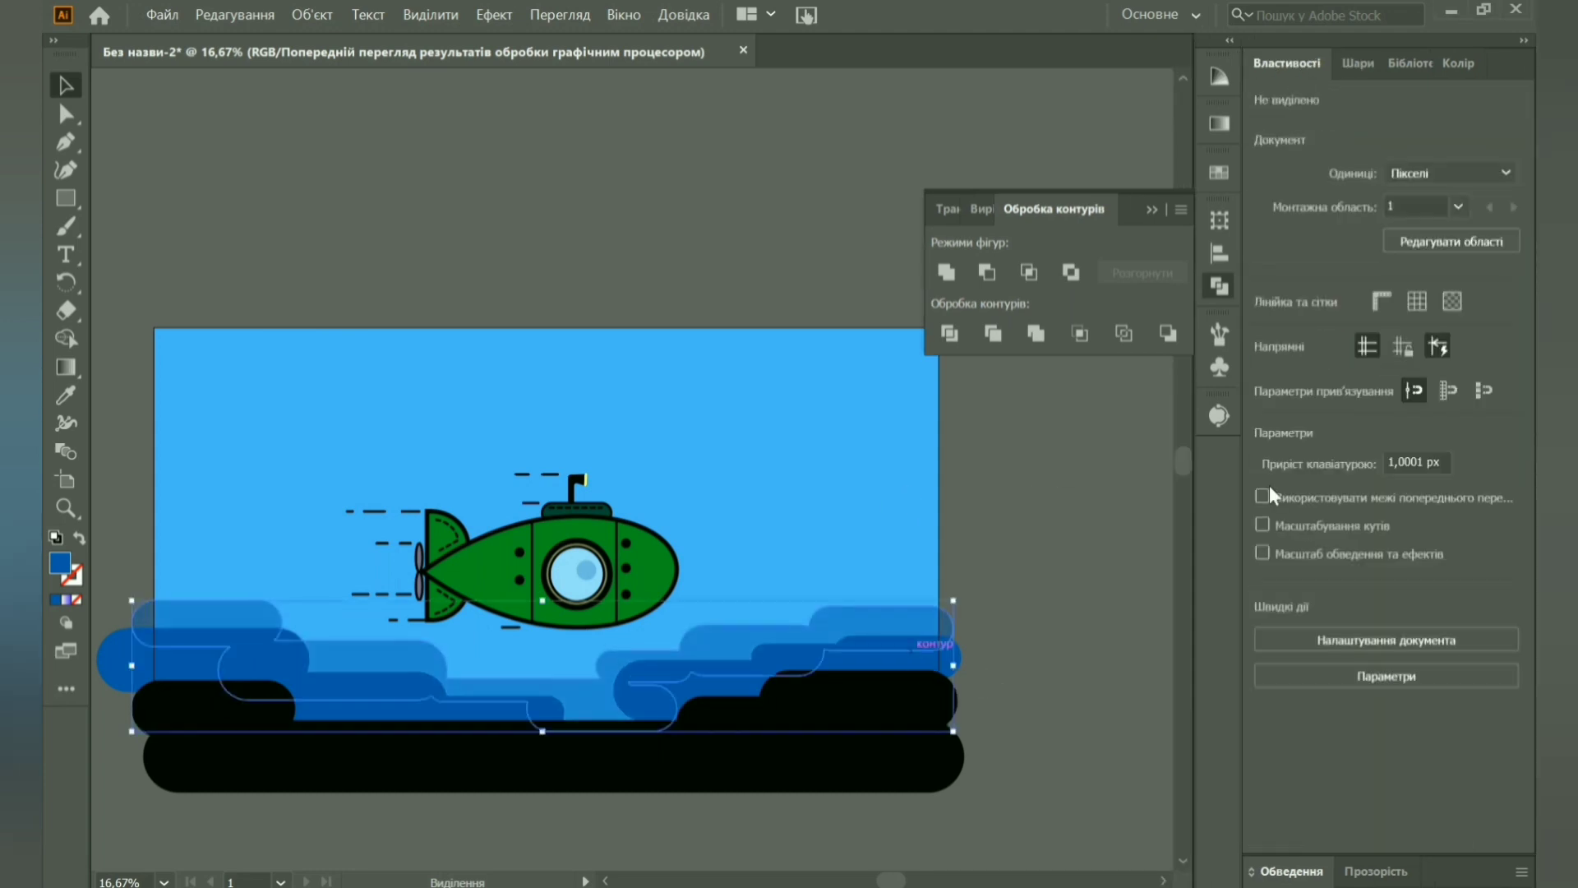
pyautogui.click(1358, 63)
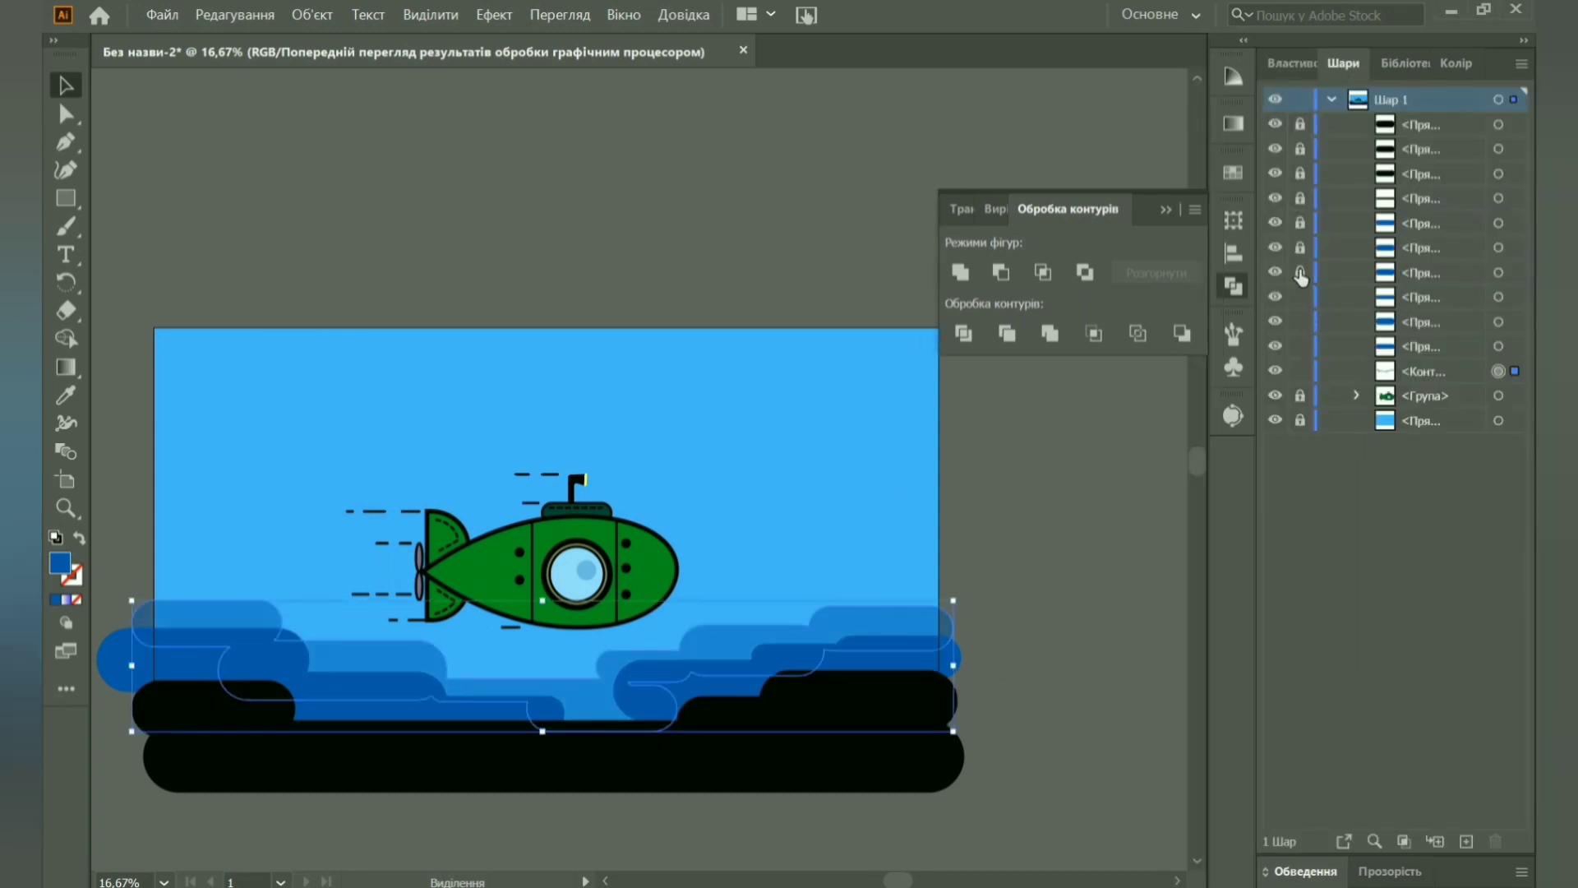
# Combine the blue cloud shapes and draw a small blue rectangle between the black shapes.
pyautogui.click(904, 744)
pyautogui.moveTo(1104, 687); pyautogui.dragTo(229, 588)
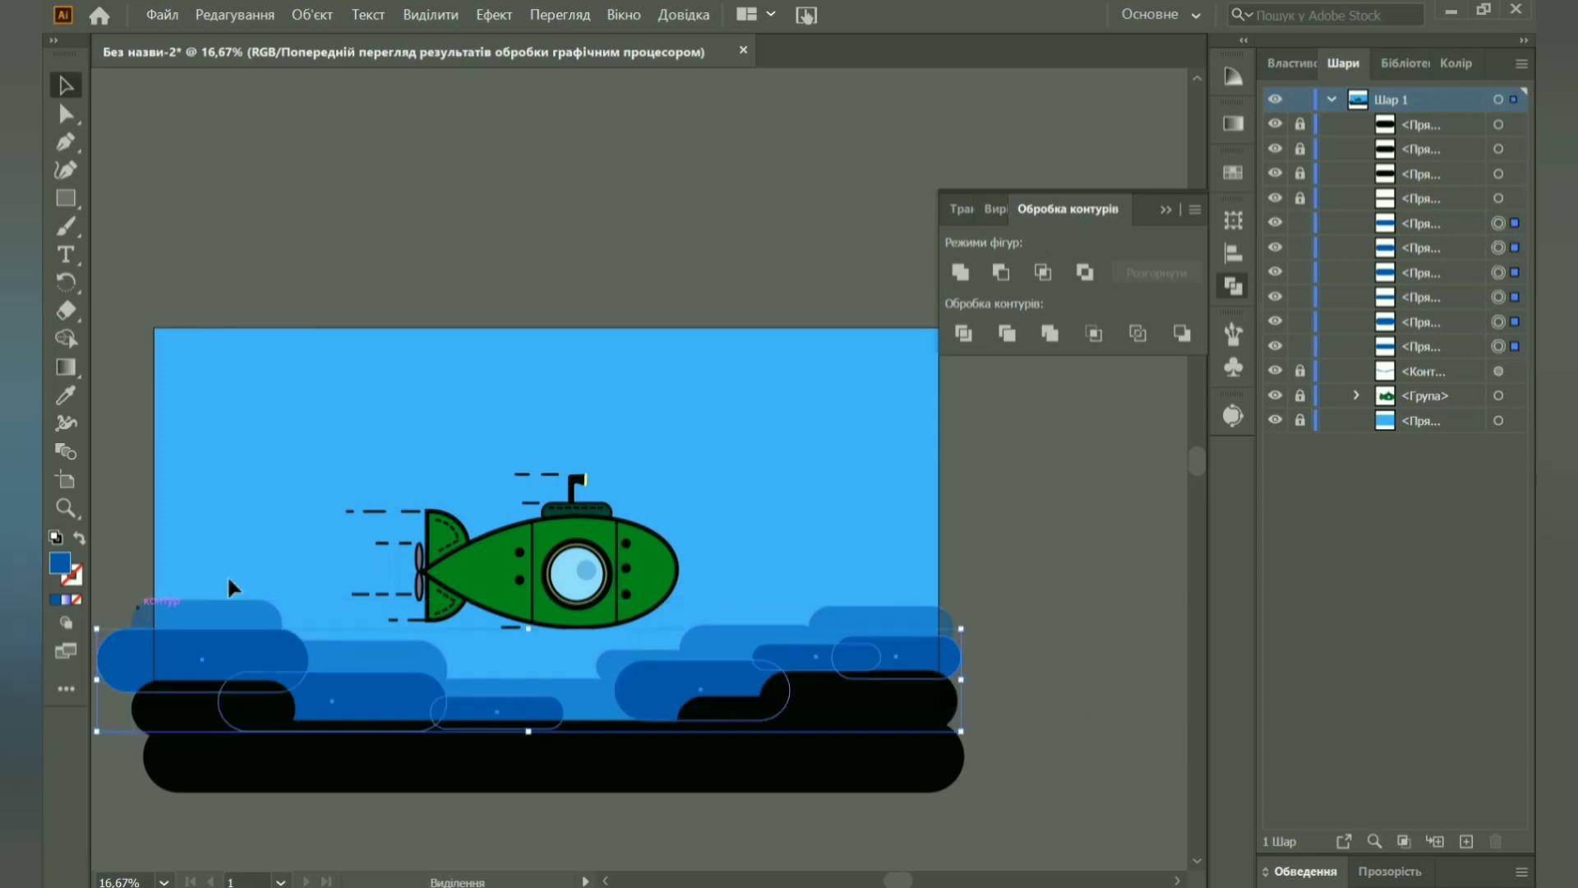
pyautogui.click(1050, 333)
pyautogui.click(687, 612)
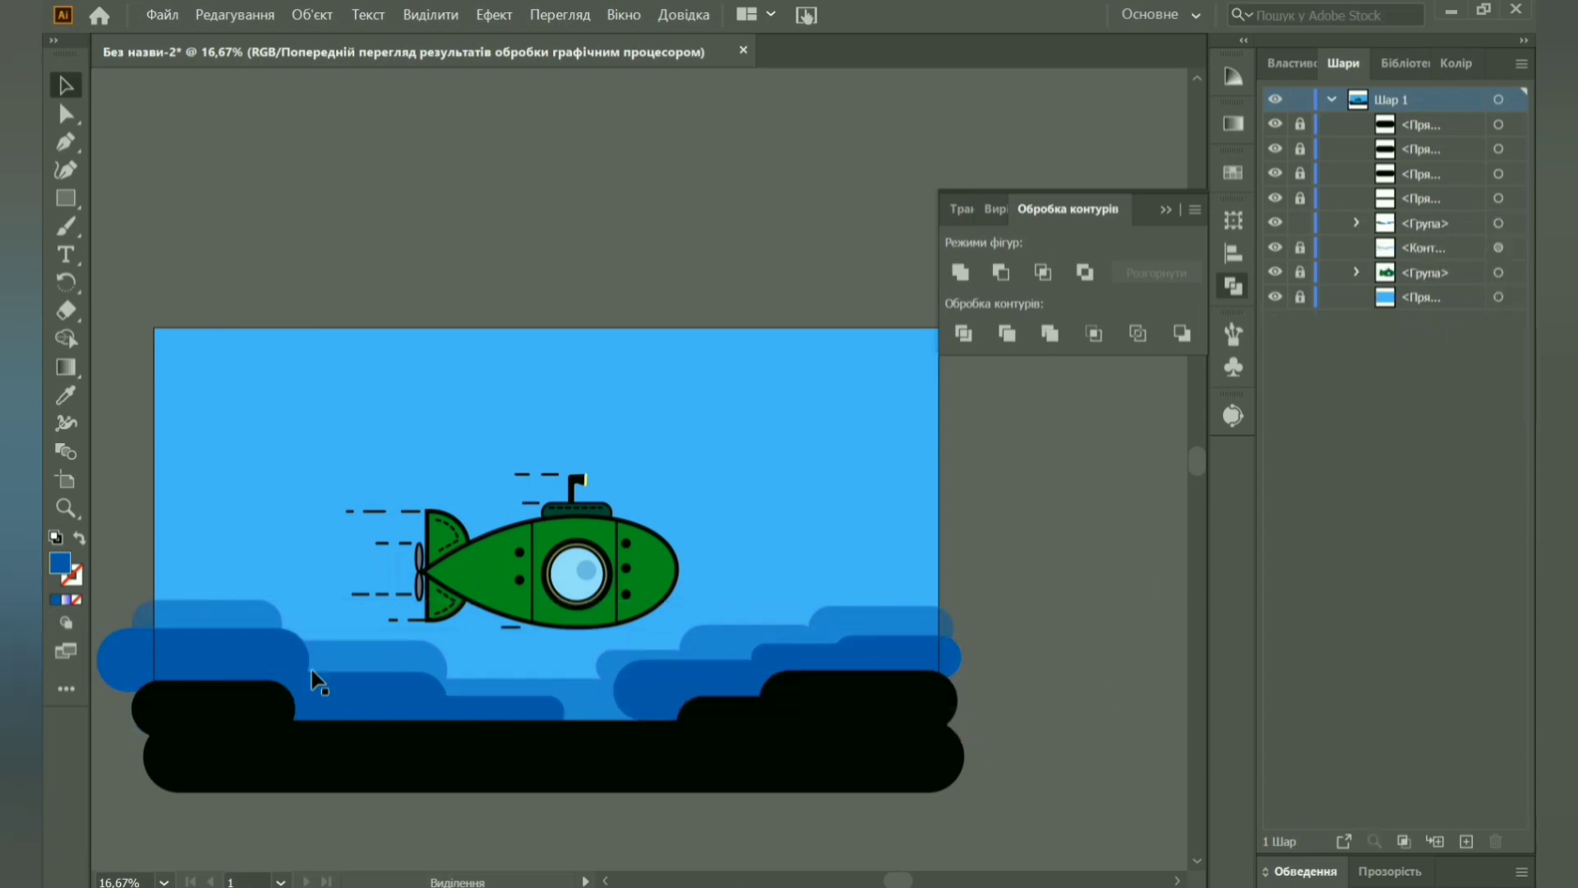
pyautogui.moveTo(550, 709); pyautogui.dragTo(687, 742)
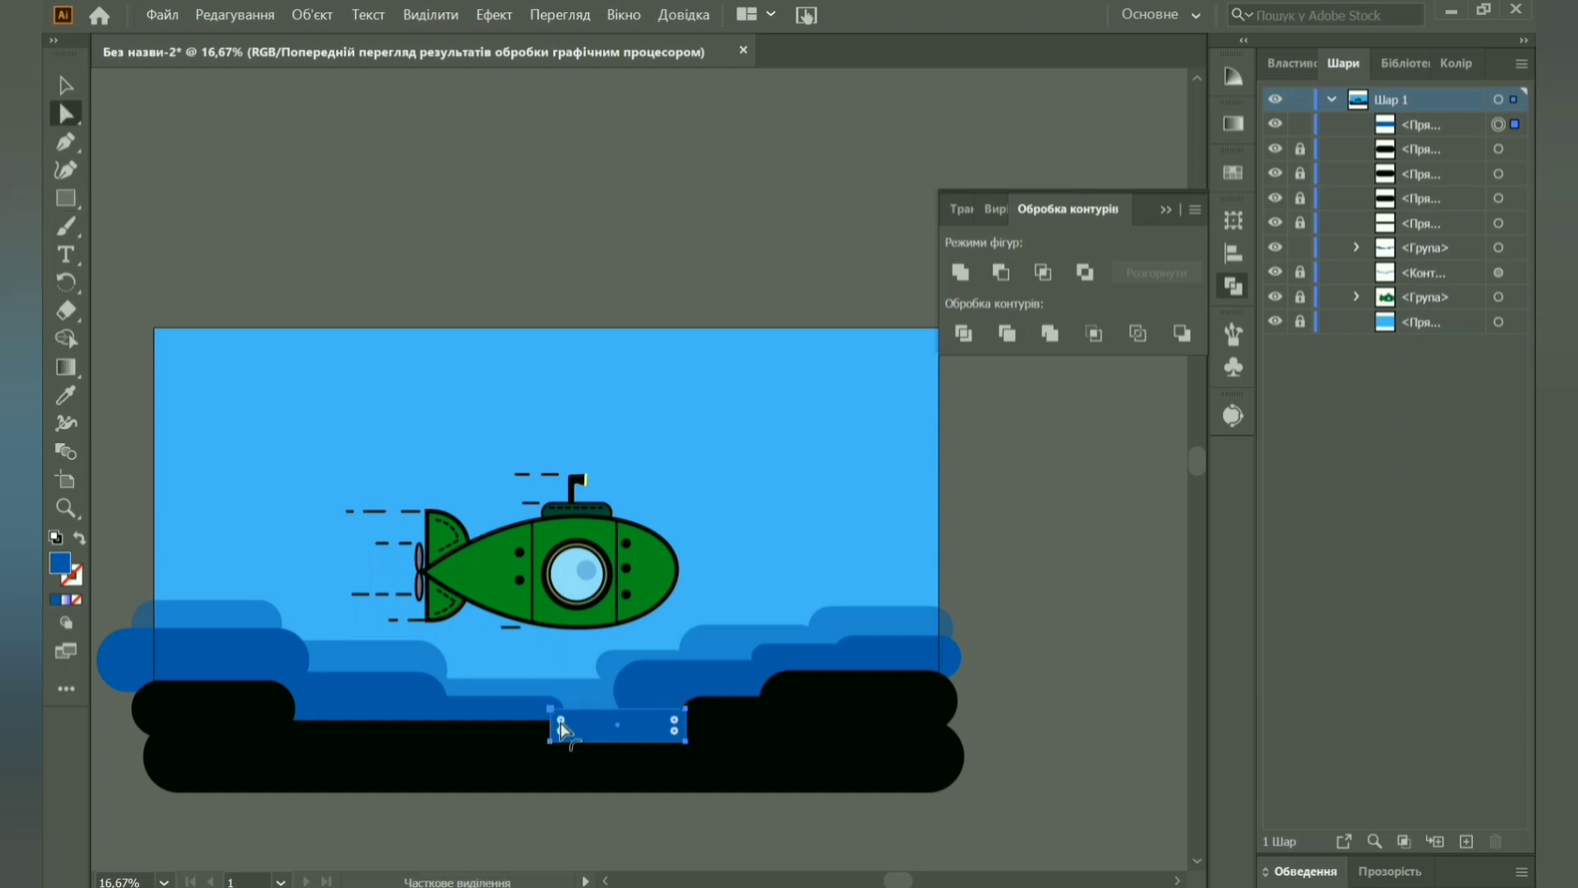
# Send the small rectangle backward and unite it with the darker blue wave shapes.
pyautogui.rightClick(561, 723)
pyautogui.click(1063, 669)
pyautogui.keyDown('shift'); pyautogui.click(387, 662); pyautogui.keyUp('shift')
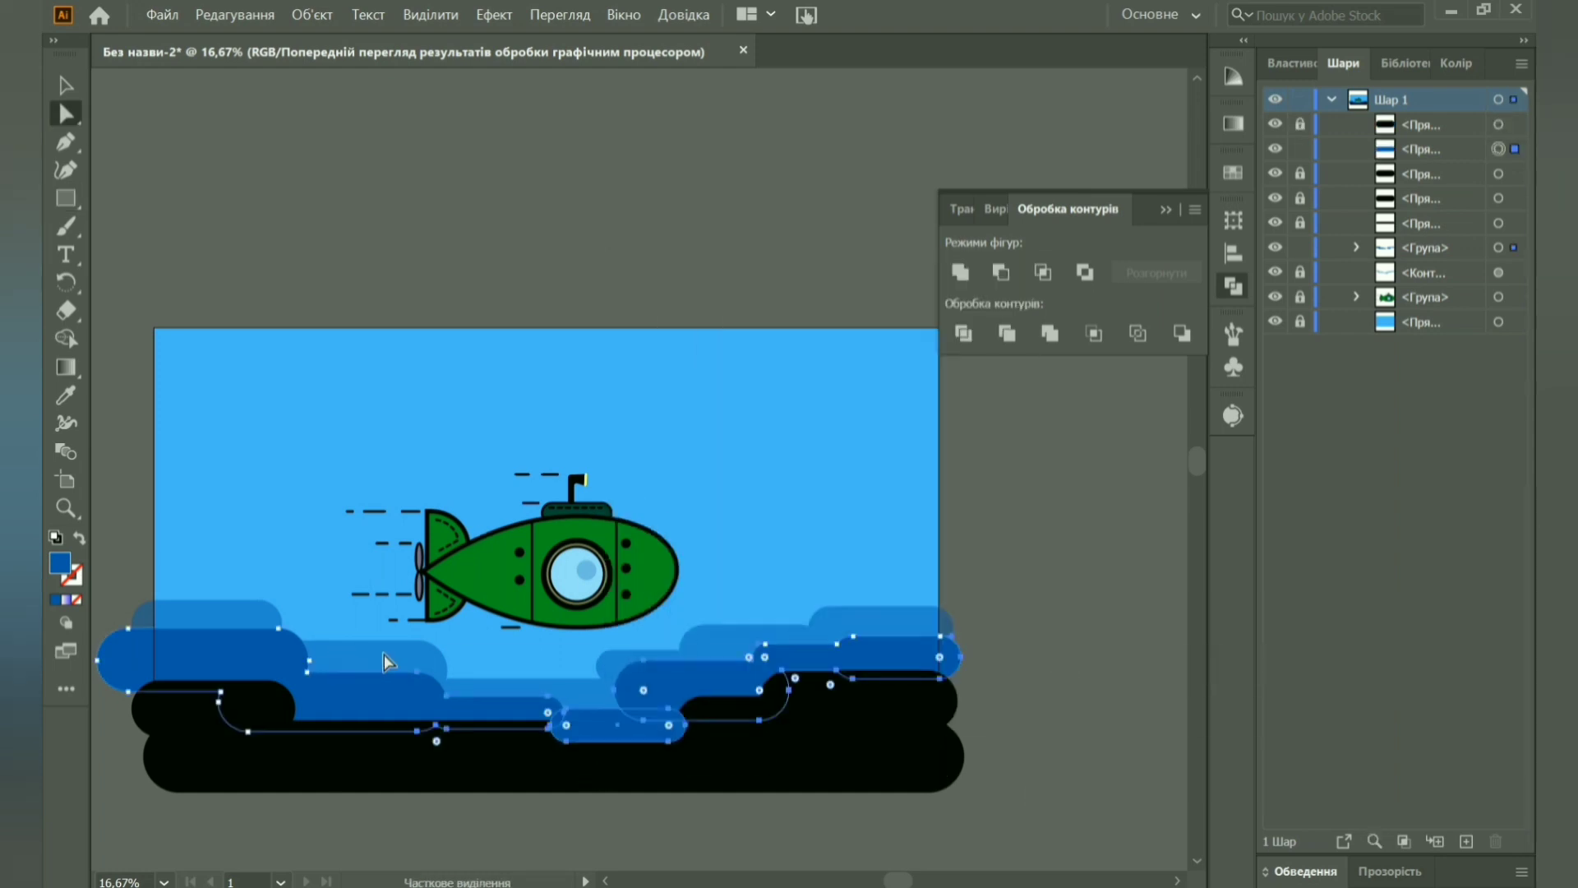
pyautogui.click(960, 272)
pyautogui.click(1418, 149)
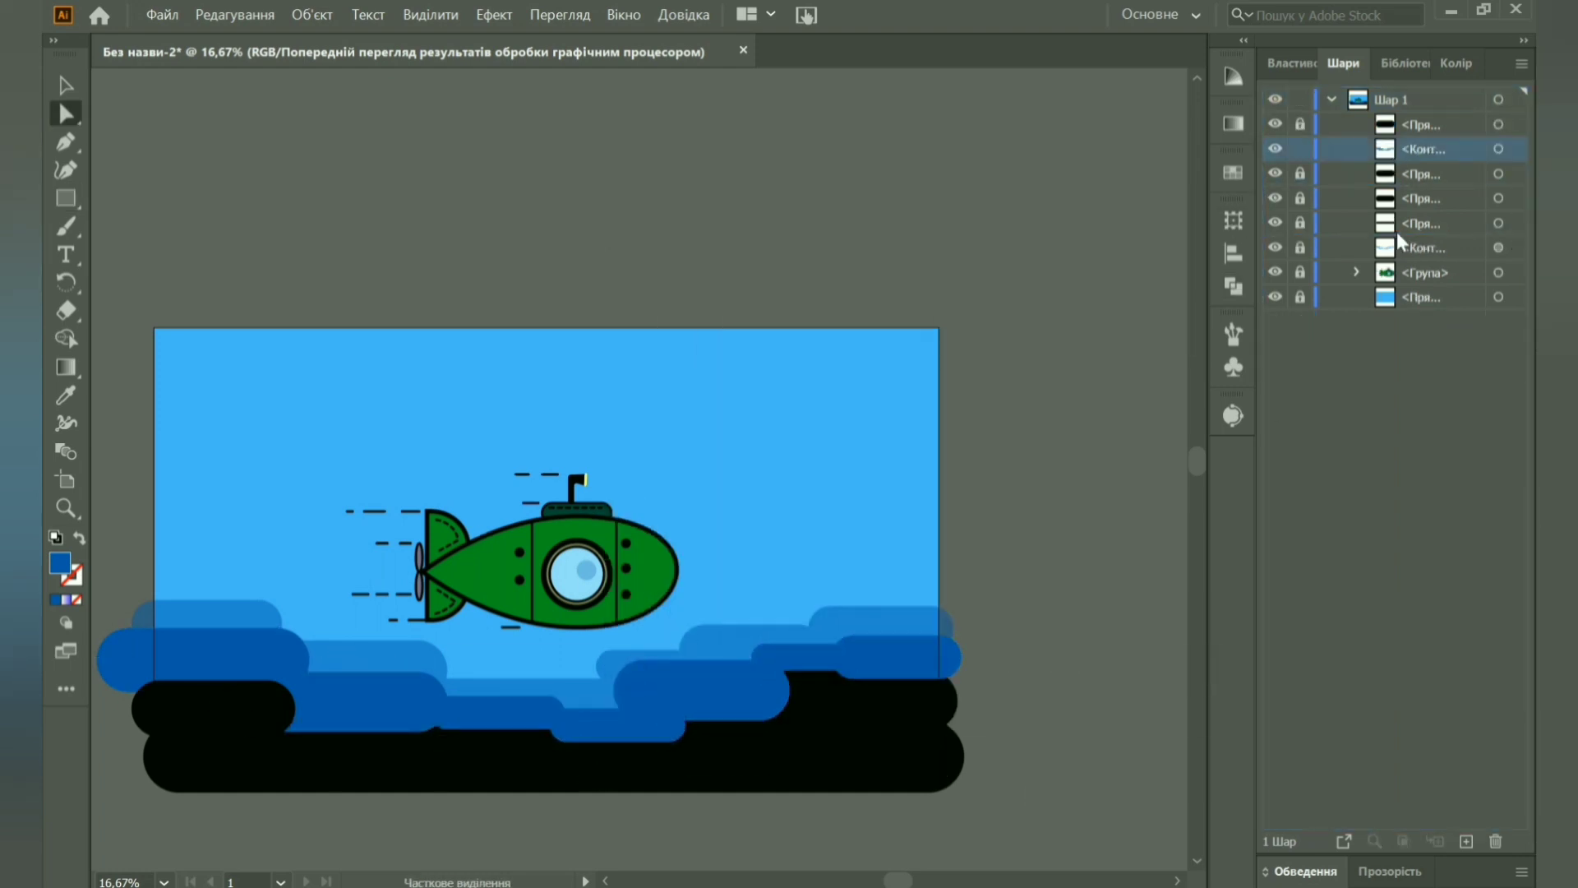
# Move the merged blue shape below the black seabed paths in Layers and lock it.
pyautogui.moveTo(1397, 232); pyautogui.dragTo(1398, 233)
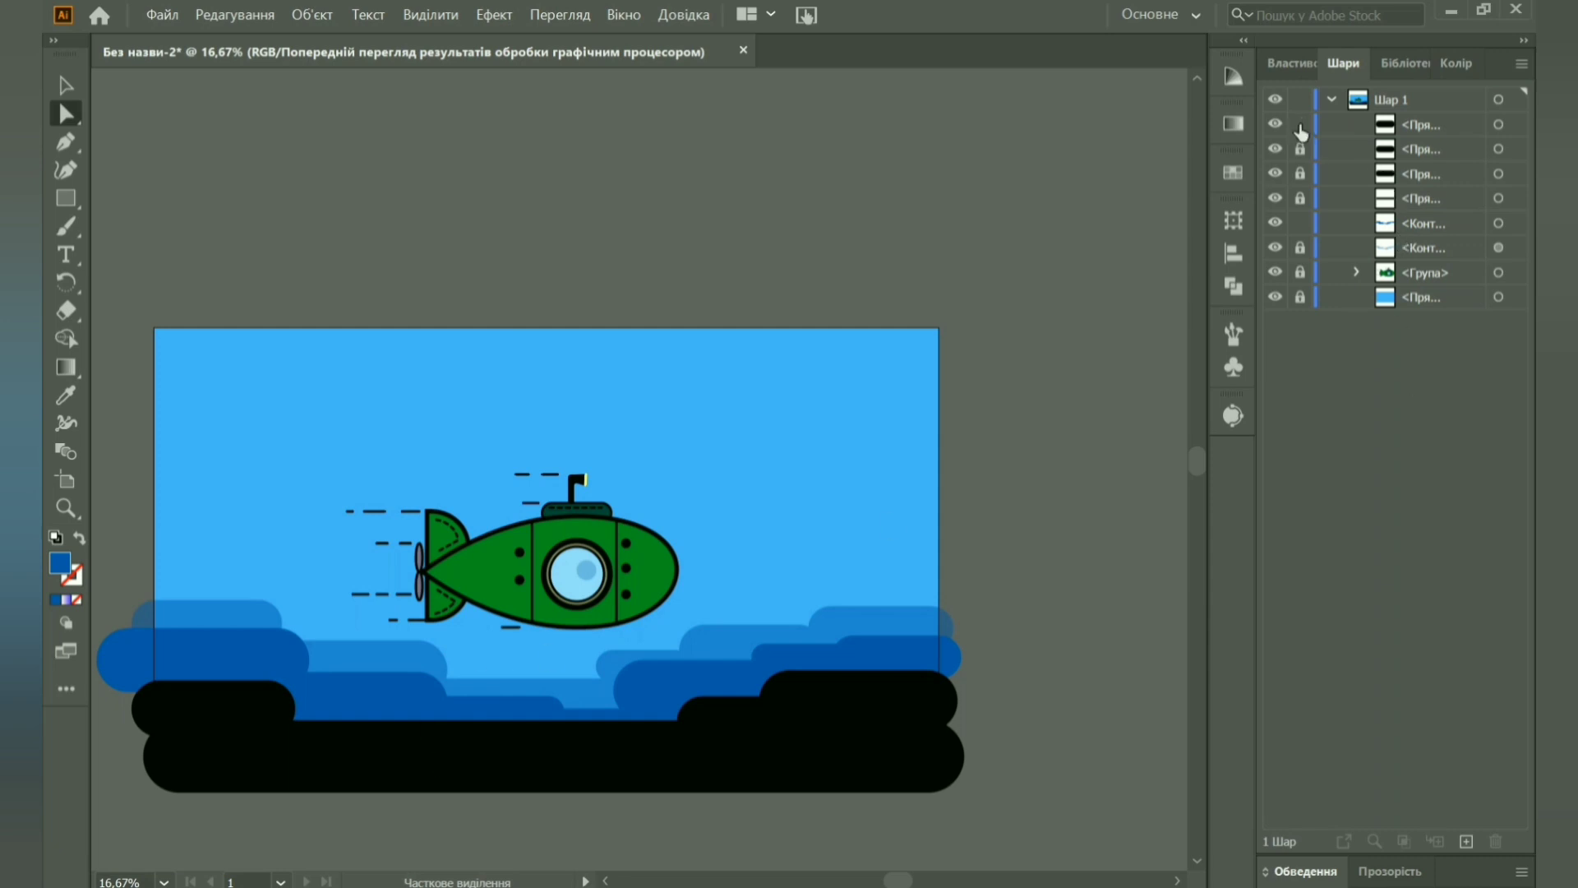
pyautogui.moveTo(974, 818); pyautogui.dragTo(115, 650)
pyautogui.click(1300, 222)
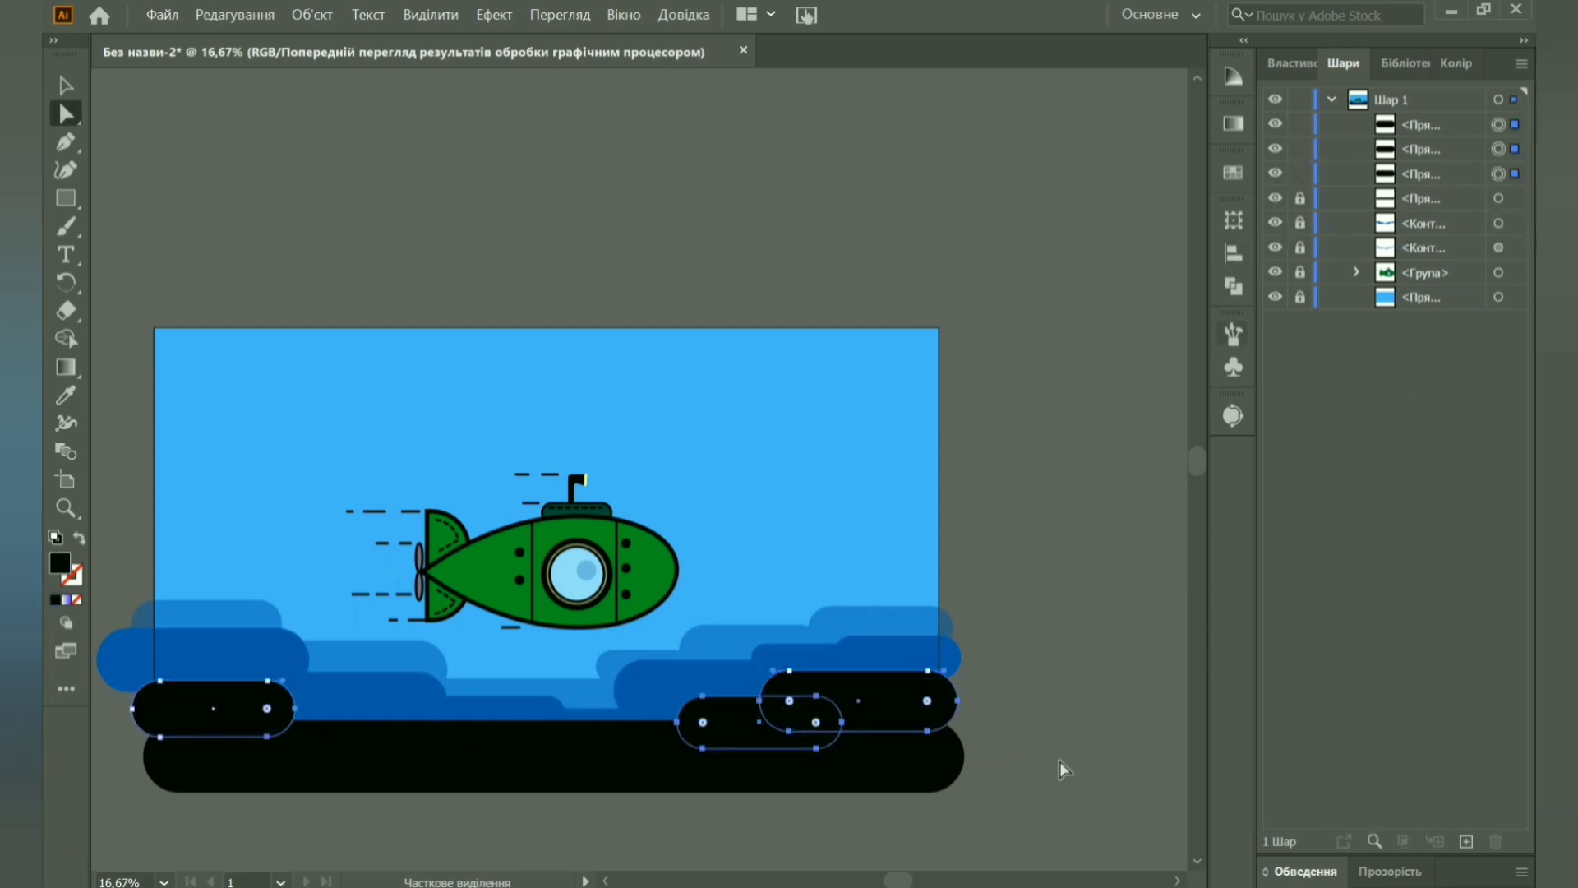
pyautogui.click(1156, 451)
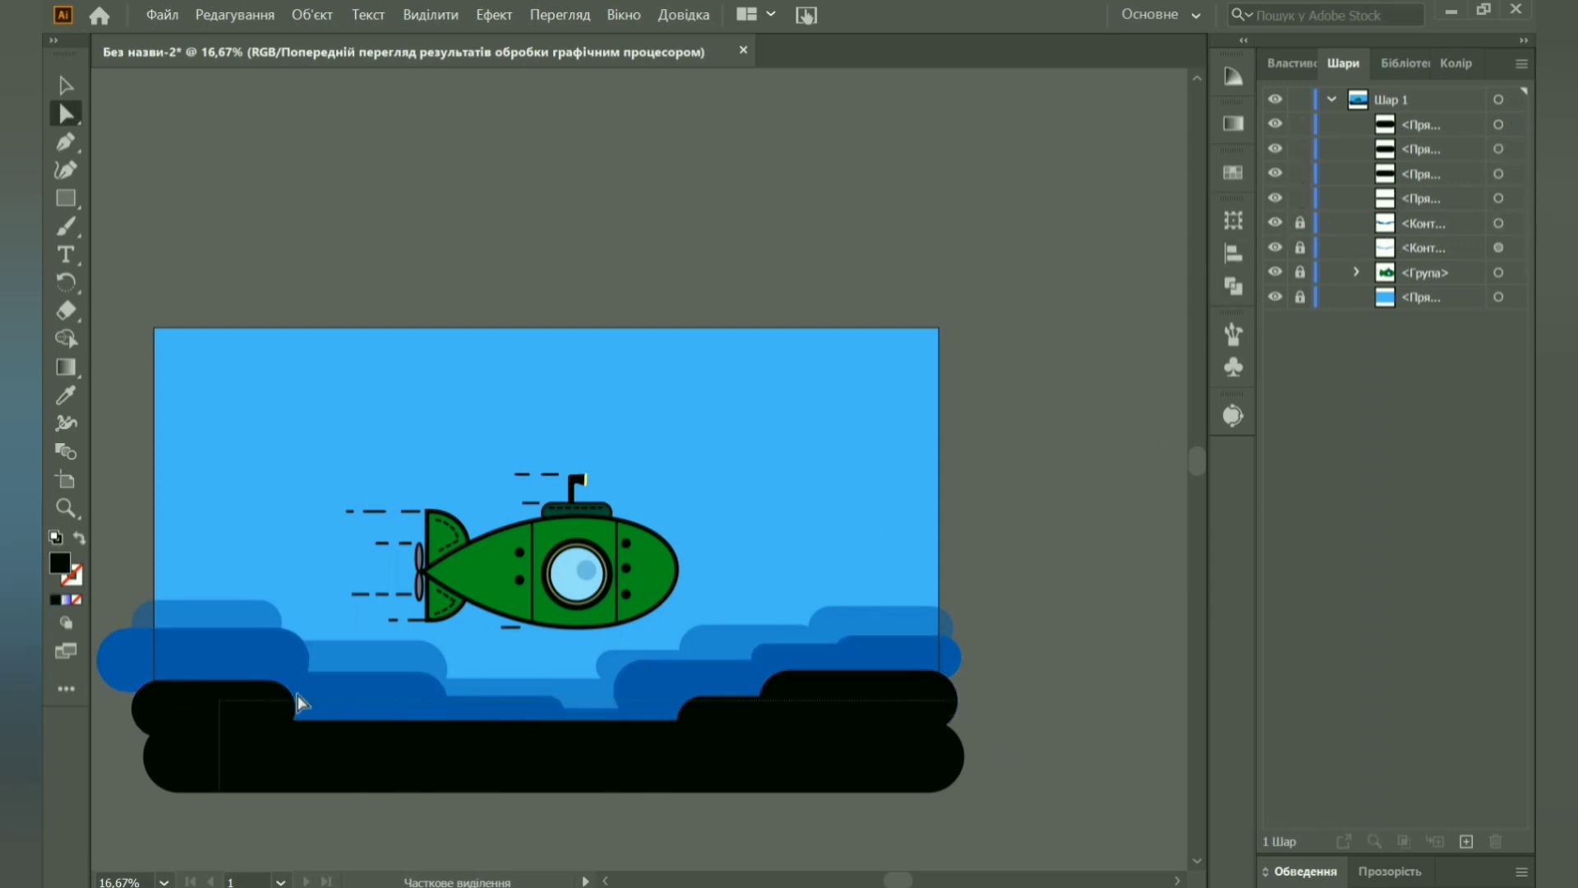
# Unite all the black seabed shapes into one, then unlock and select the background sea rectangle.
pyautogui.moveTo(300, 703); pyautogui.dragTo(296, 704)
pyautogui.click(1233, 253)
pyautogui.click(1233, 285)
pyautogui.click(960, 273)
pyautogui.click(826, 491)
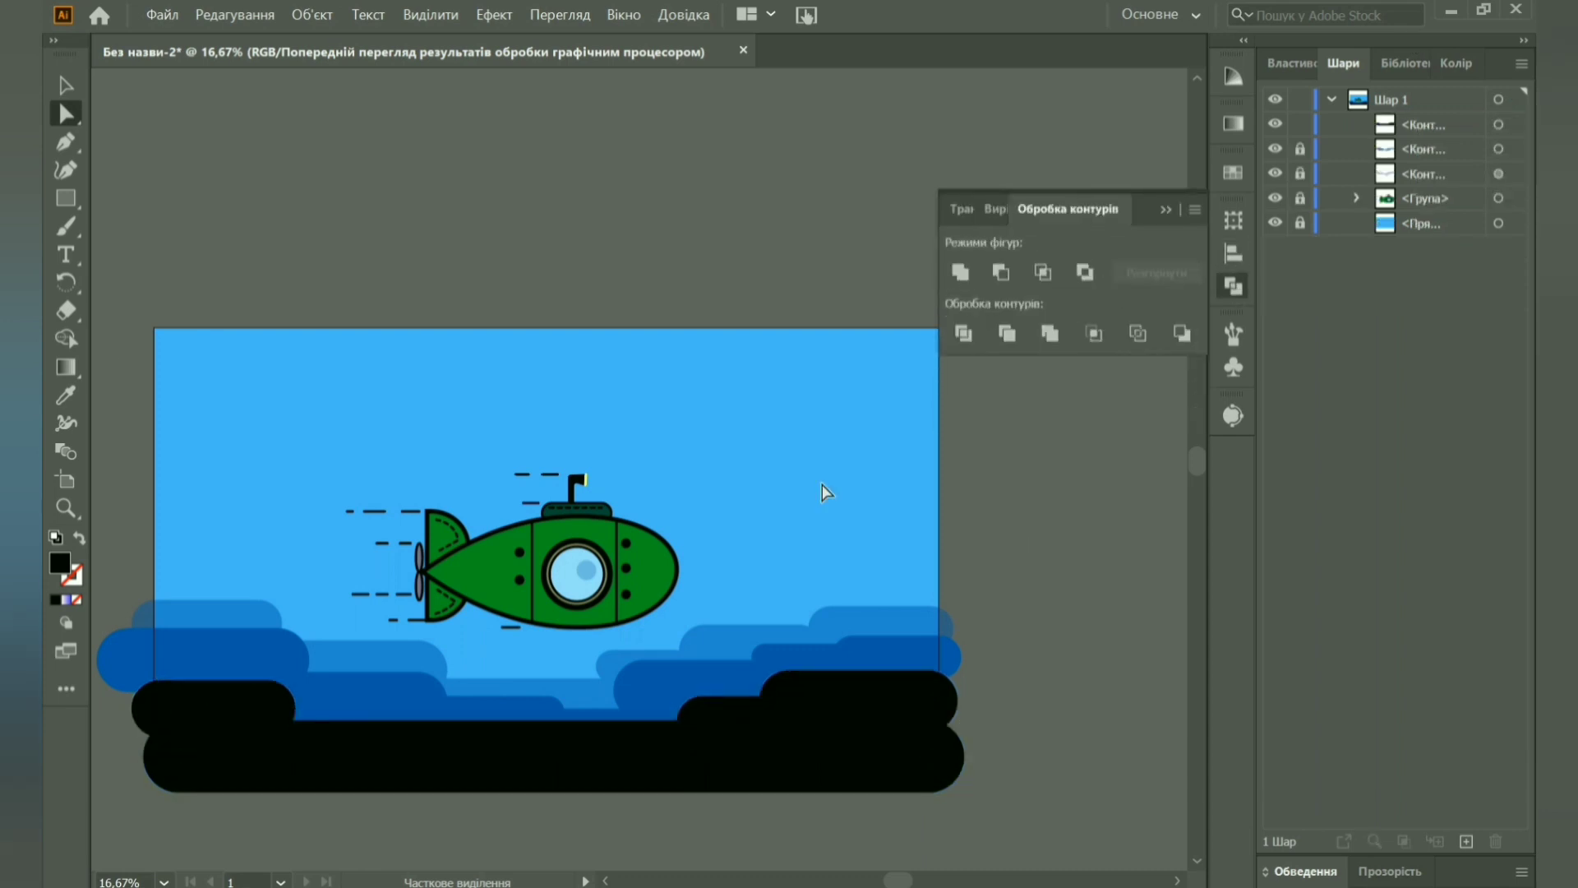
pyautogui.click(1233, 285)
pyautogui.click(1300, 222)
pyautogui.click(801, 448)
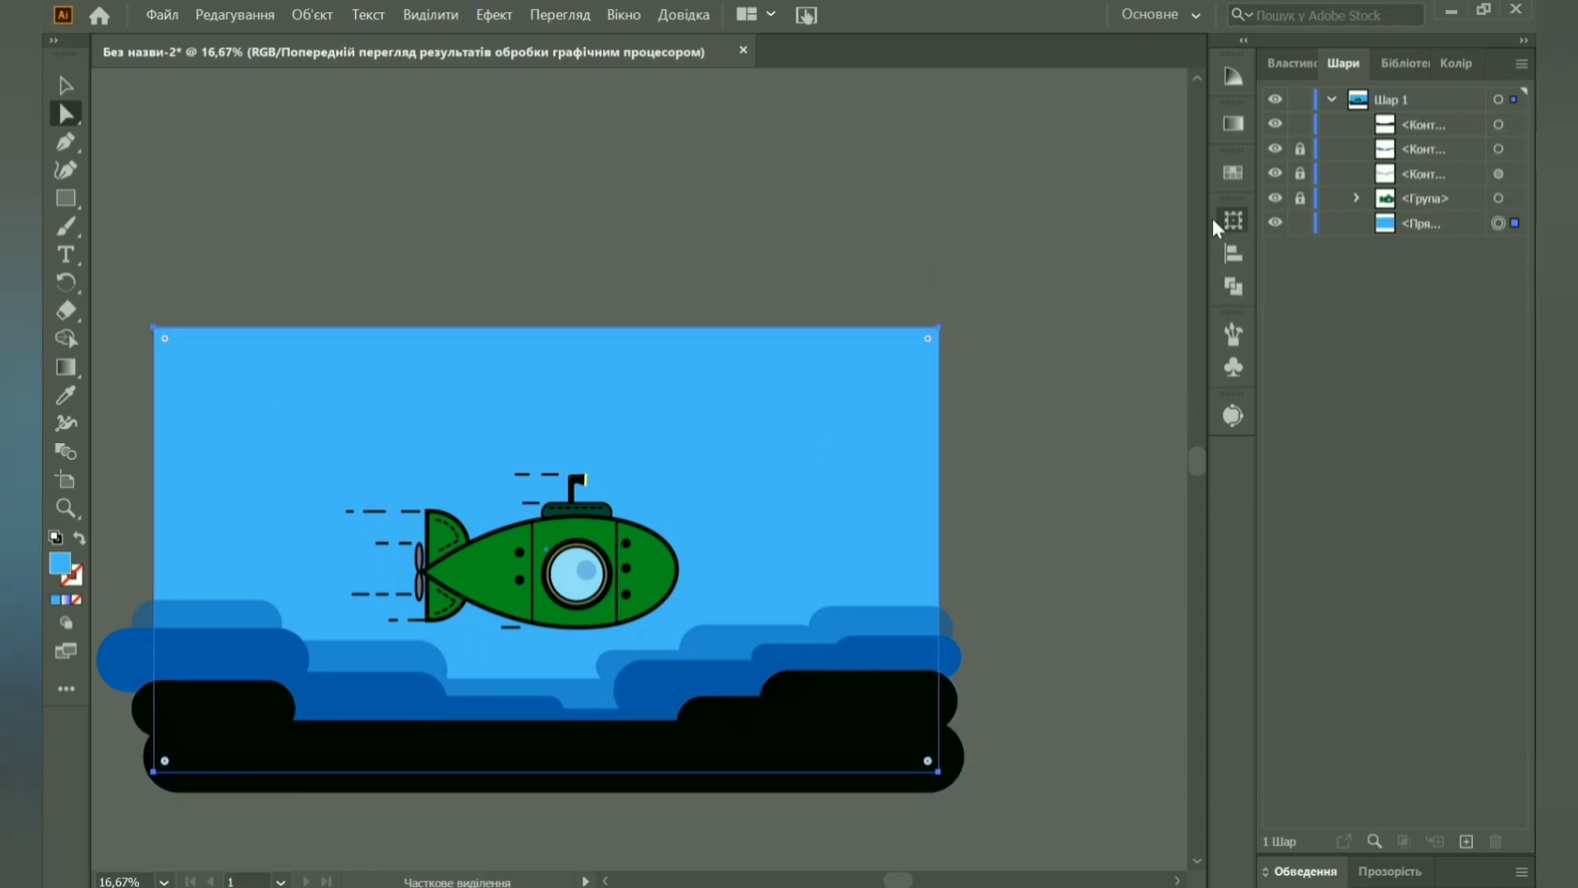
# Draw a rectangle across the top of the artboard filled with pale blue #e6f5ff.
pyautogui.click(1300, 124)
pyautogui.press('m')
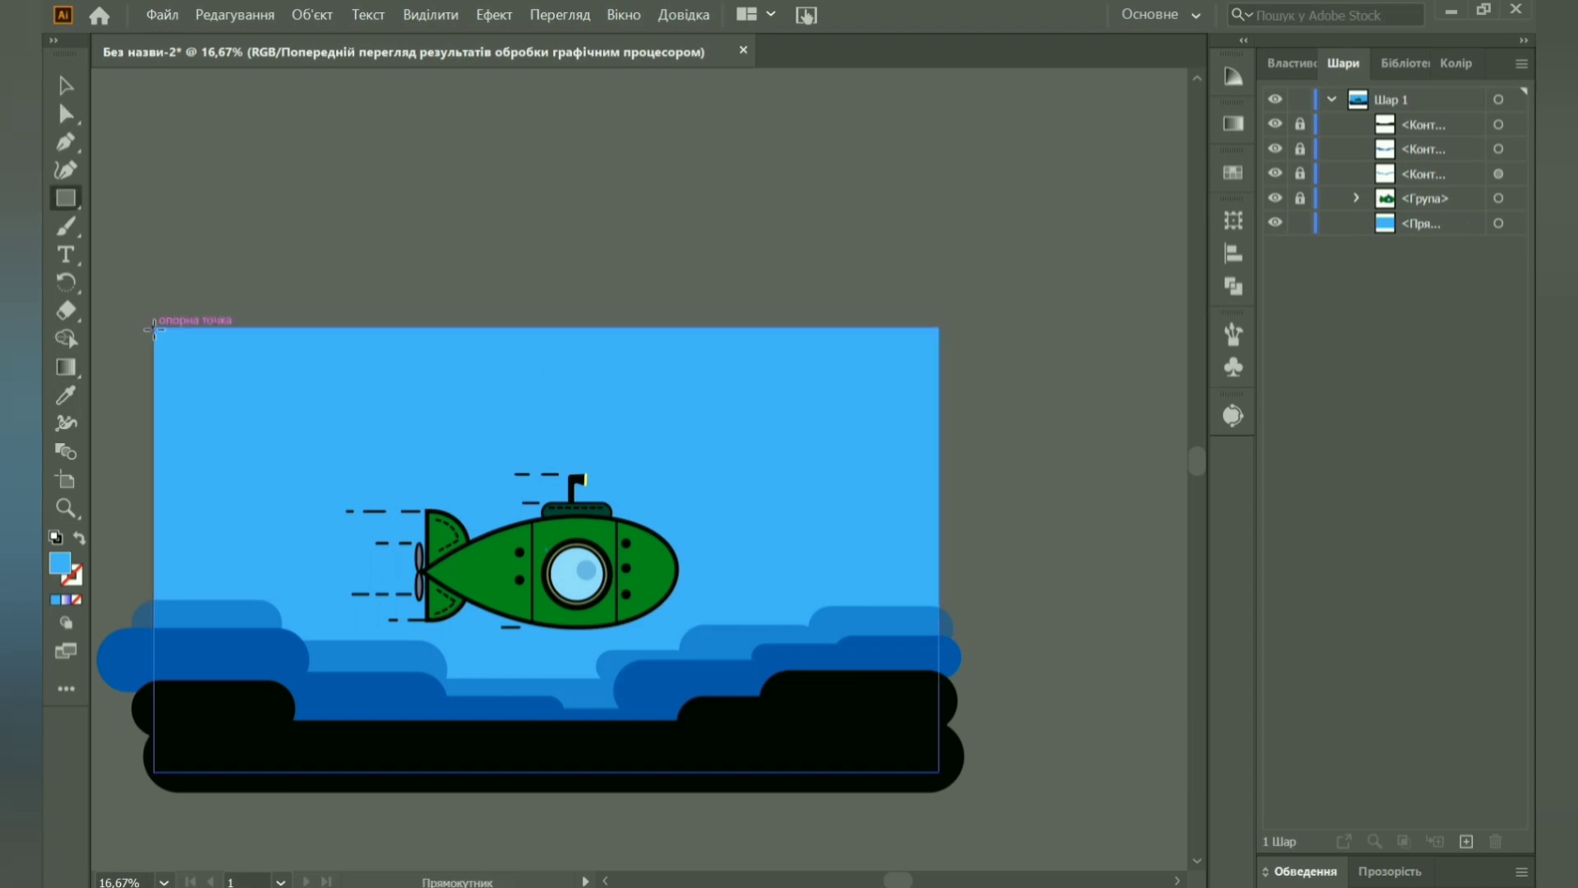
pyautogui.moveTo(154, 328)
pyautogui.mouseDown()
pyautogui.moveTo(359, 380)
pyautogui.moveTo(939, 384)
pyautogui.mouseUp()
pyautogui.click(1460, 63)
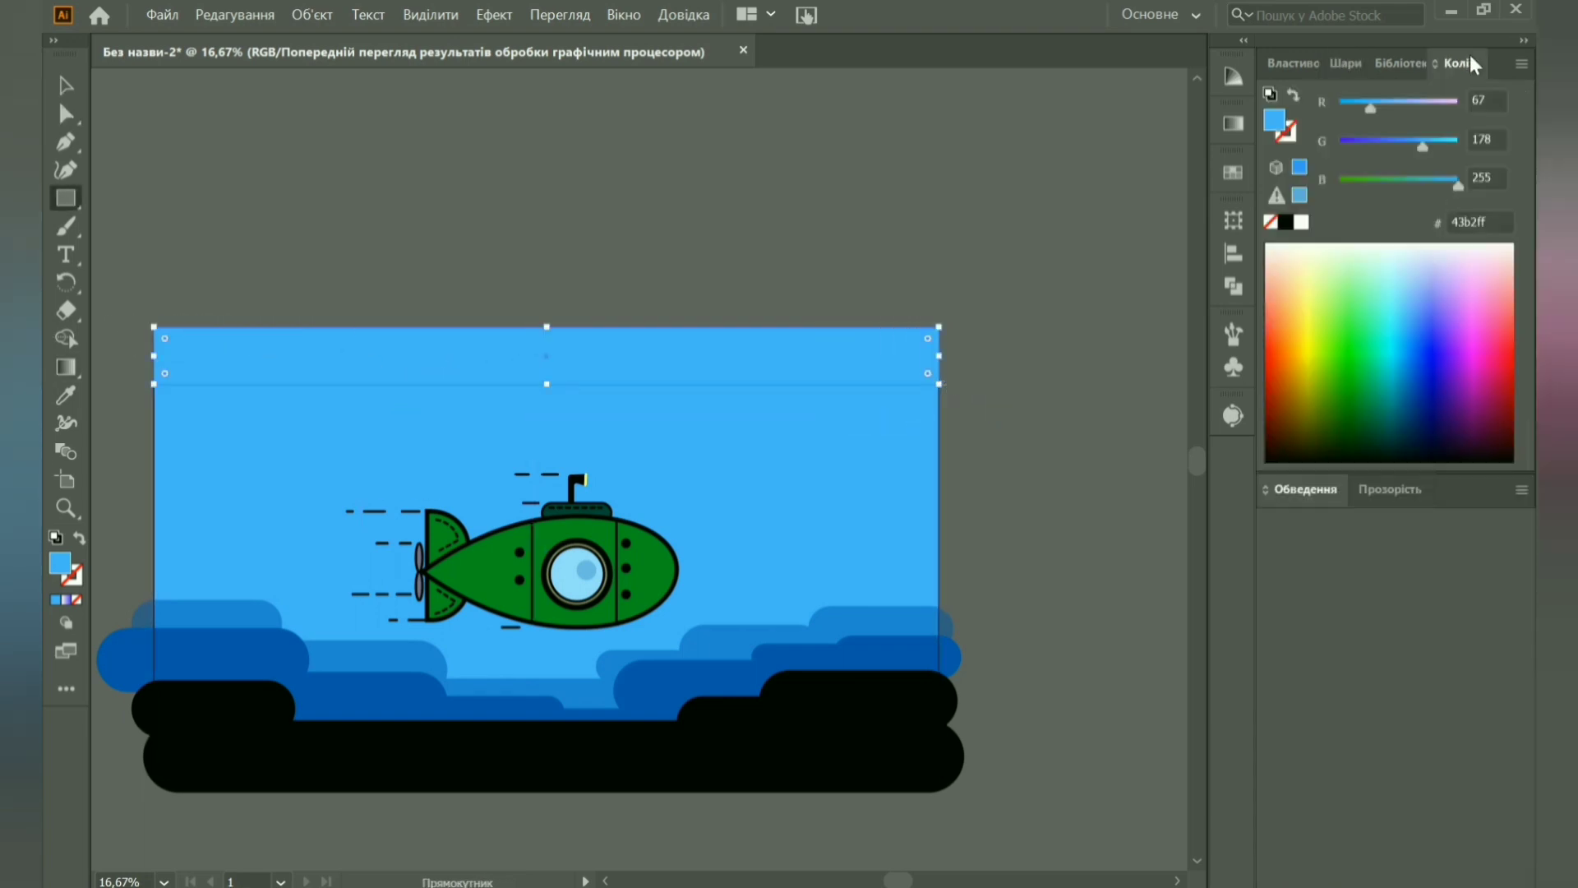
pyautogui.click(1406, 251)
pyautogui.click(1443, 246)
# Divide the sea rectangle along the top strip with Pathfinder Divide.
pyautogui.click(66, 84)
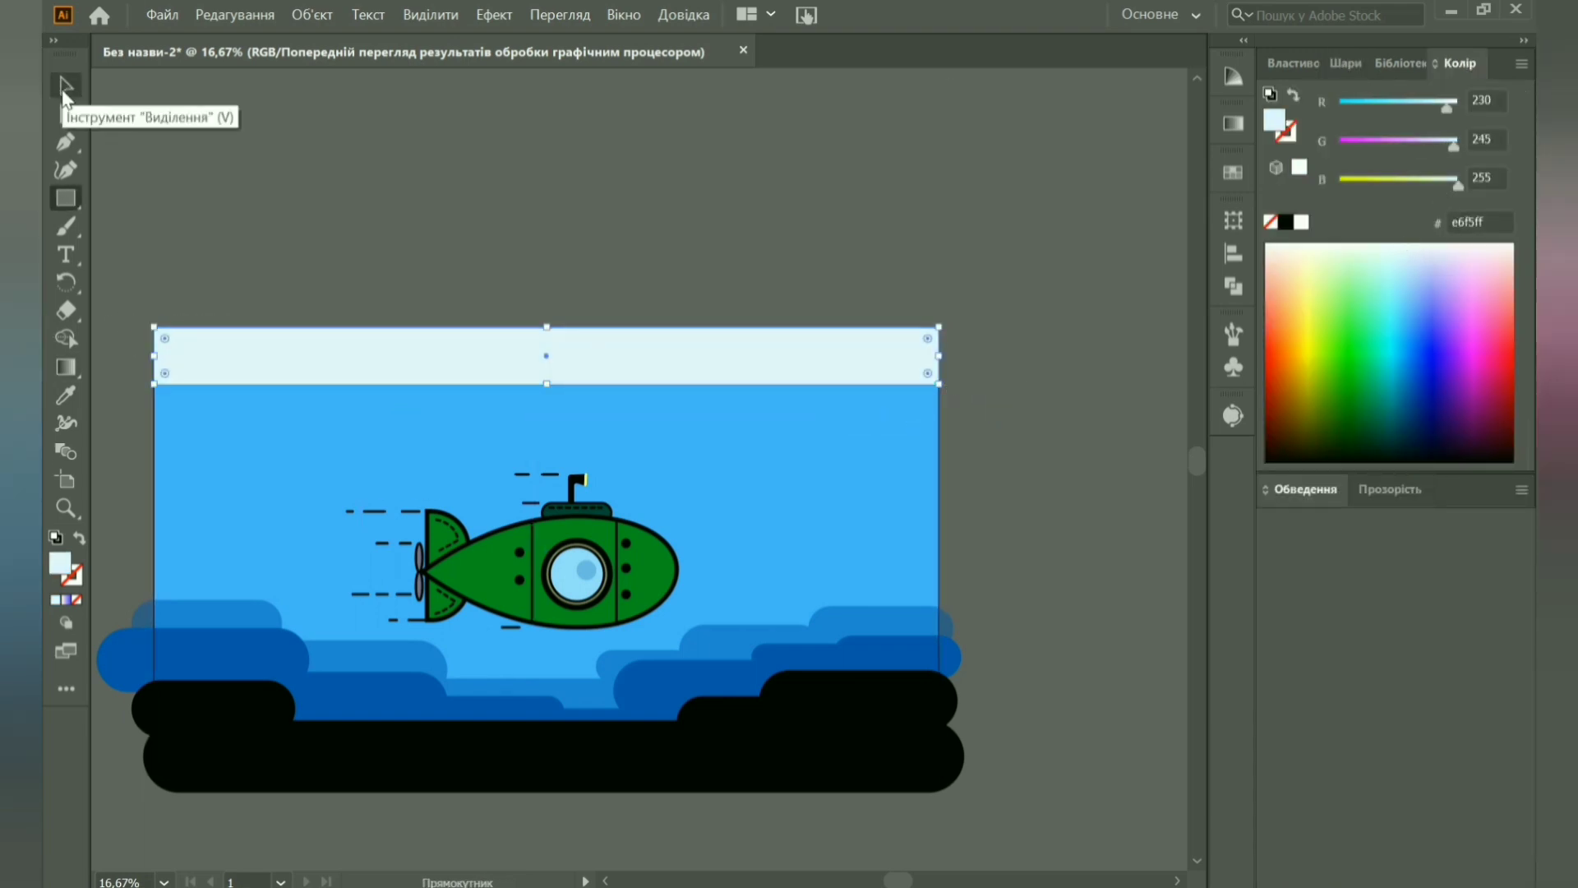
pyautogui.moveTo(97, 293); pyautogui.dragTo(1164, 360)
pyautogui.click(1233, 286)
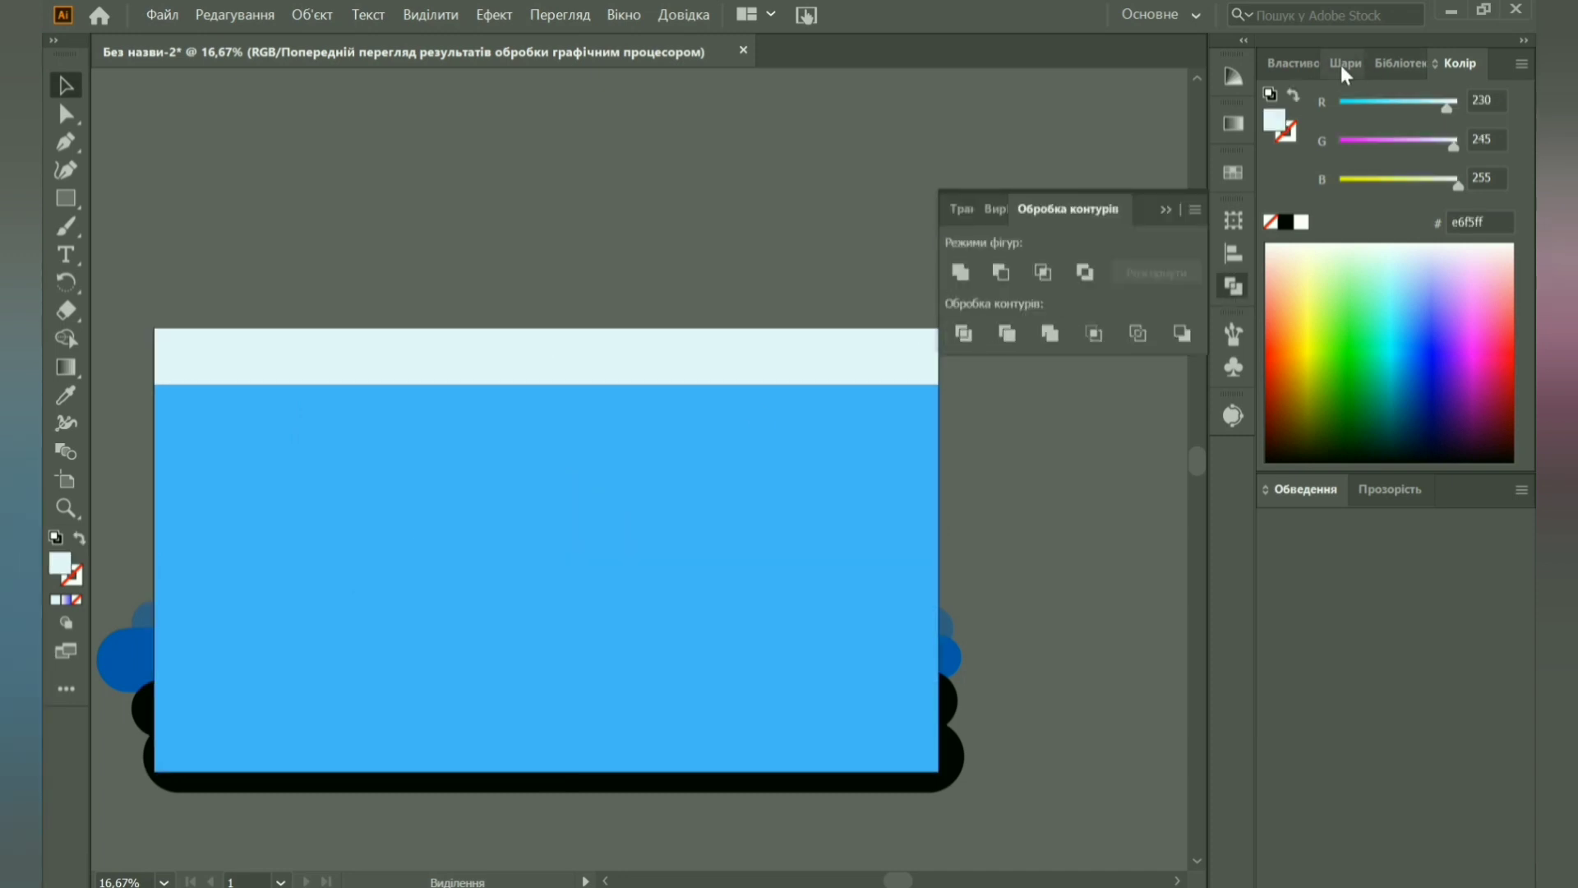
pyautogui.click(1344, 63)
pyautogui.click(489, 232)
pyautogui.click(1224, 286)
# Add a thin waterline strip below the sky, eyedropping a dark blue from the waves.
pyautogui.press('m')
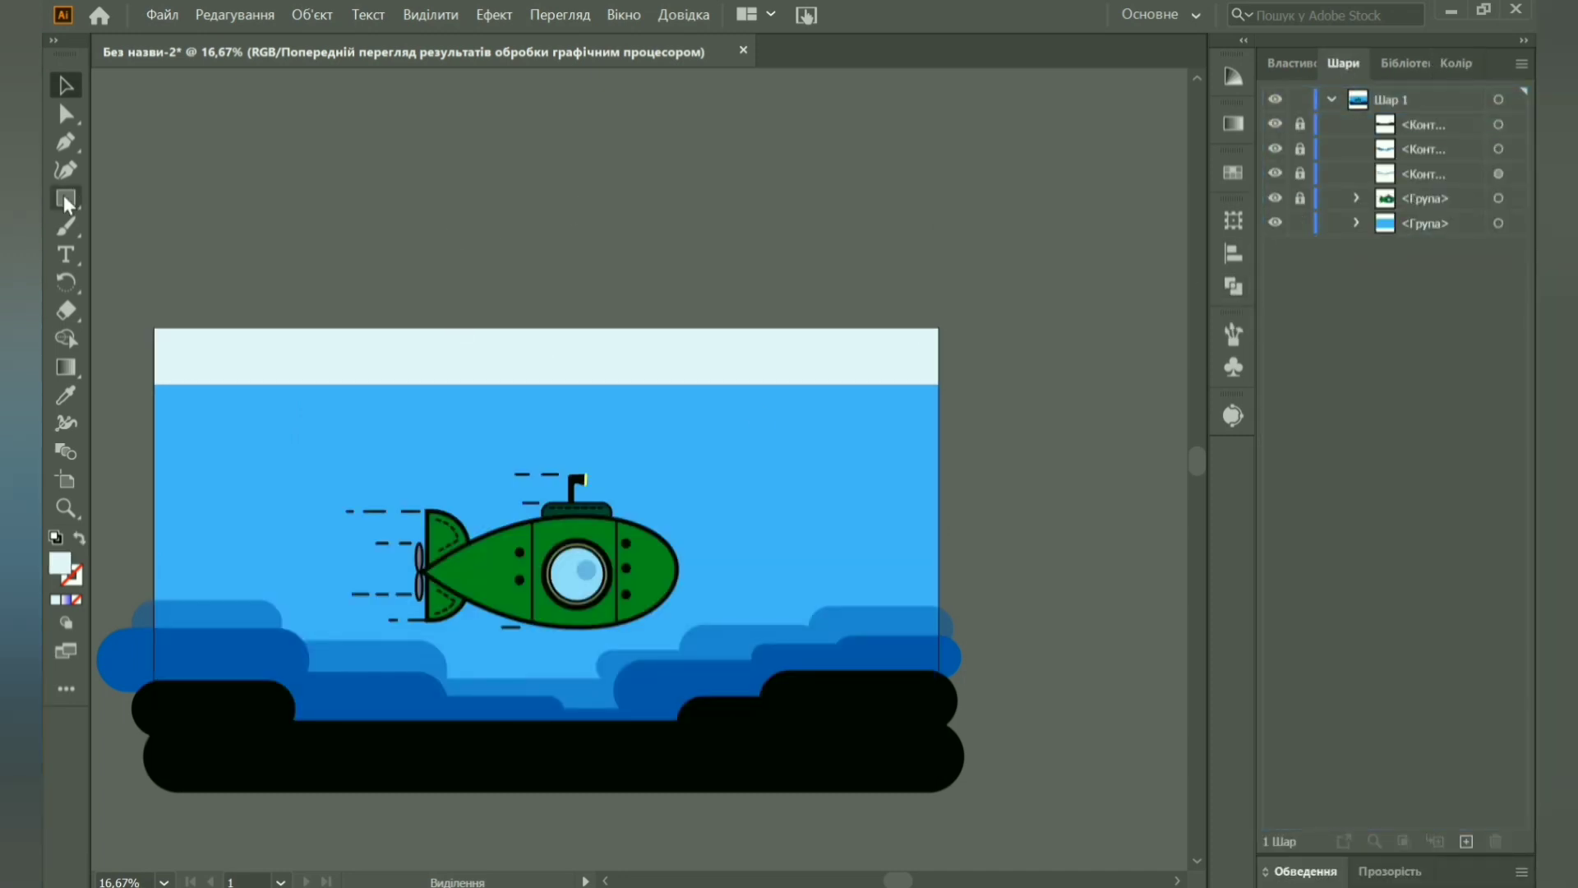
pyautogui.moveTo(154, 380); pyautogui.dragTo(940, 395)
pyautogui.click(65, 395)
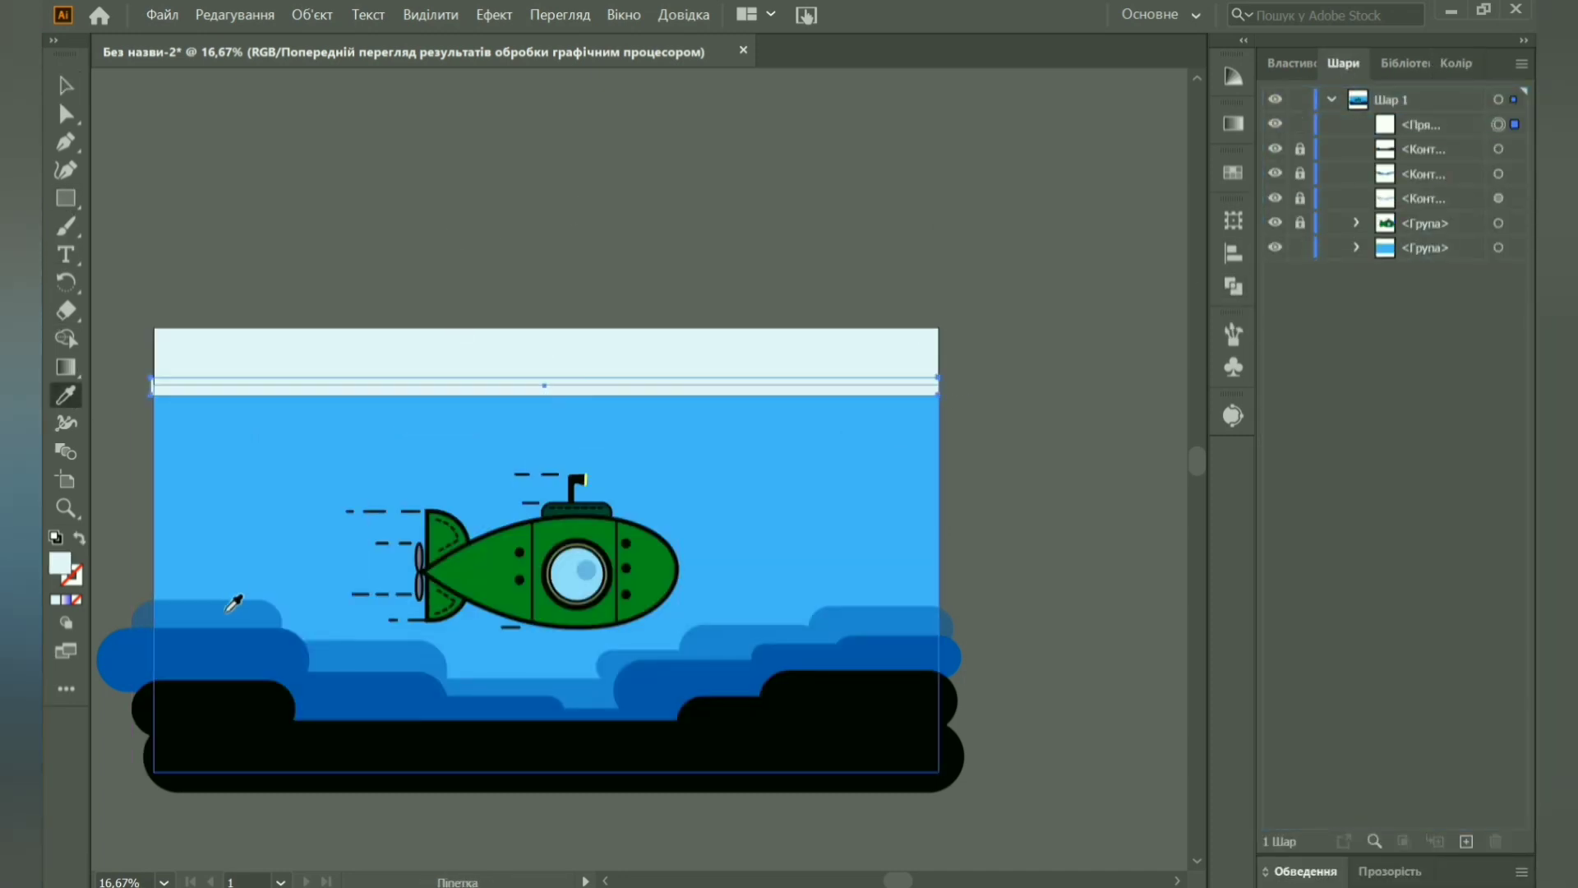
pyautogui.click(235, 609)
pyautogui.click(67, 87)
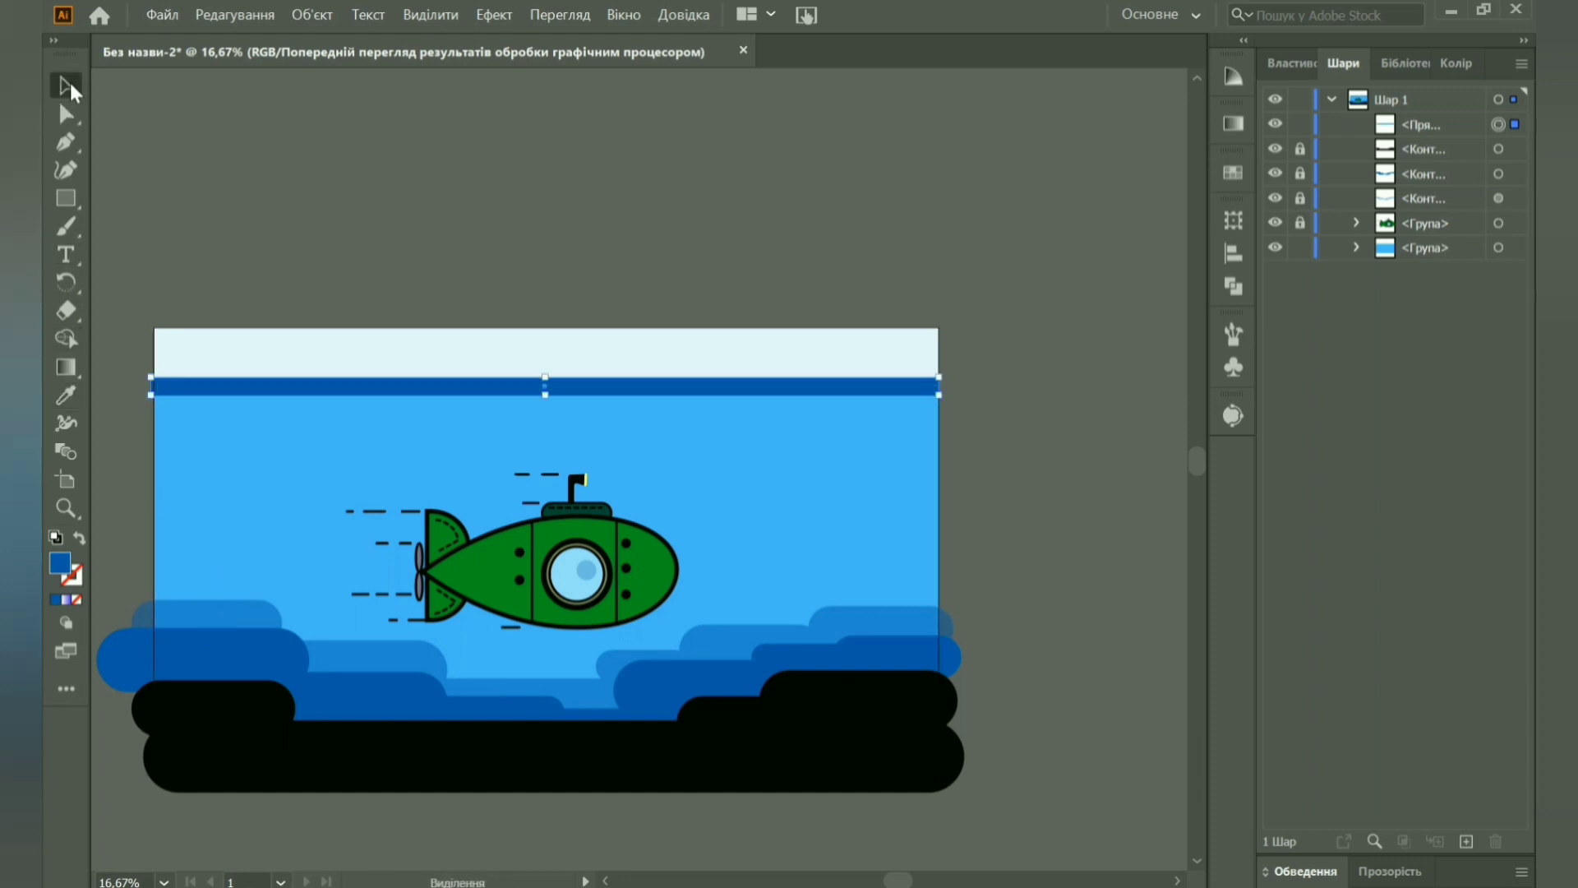
pyautogui.moveTo(545, 384); pyautogui.dragTo(546, 386)
pyautogui.click(515, 273)
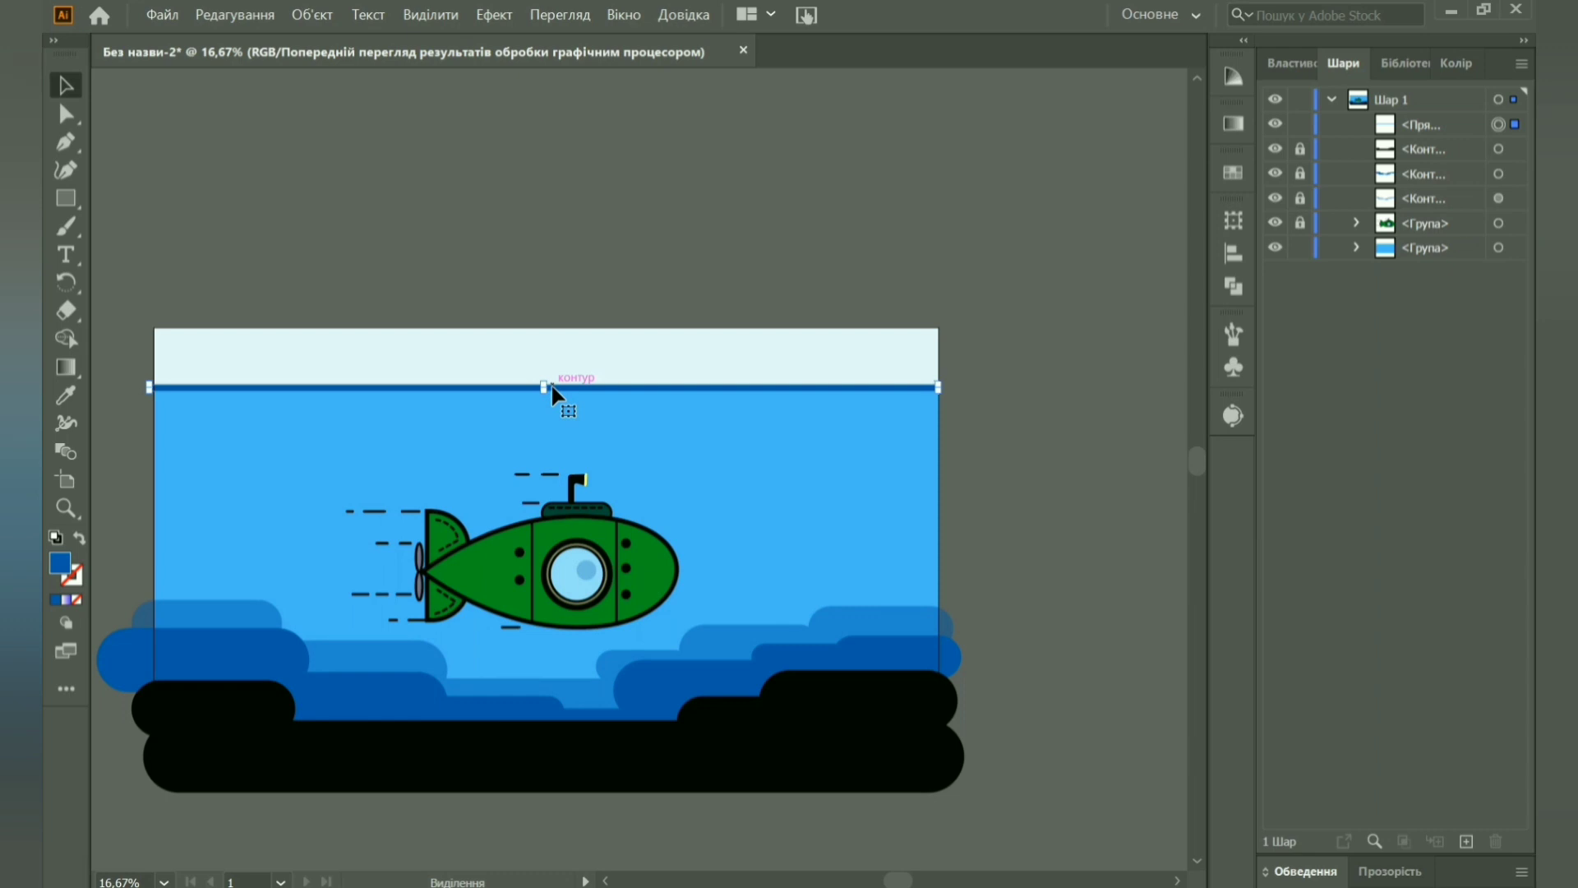
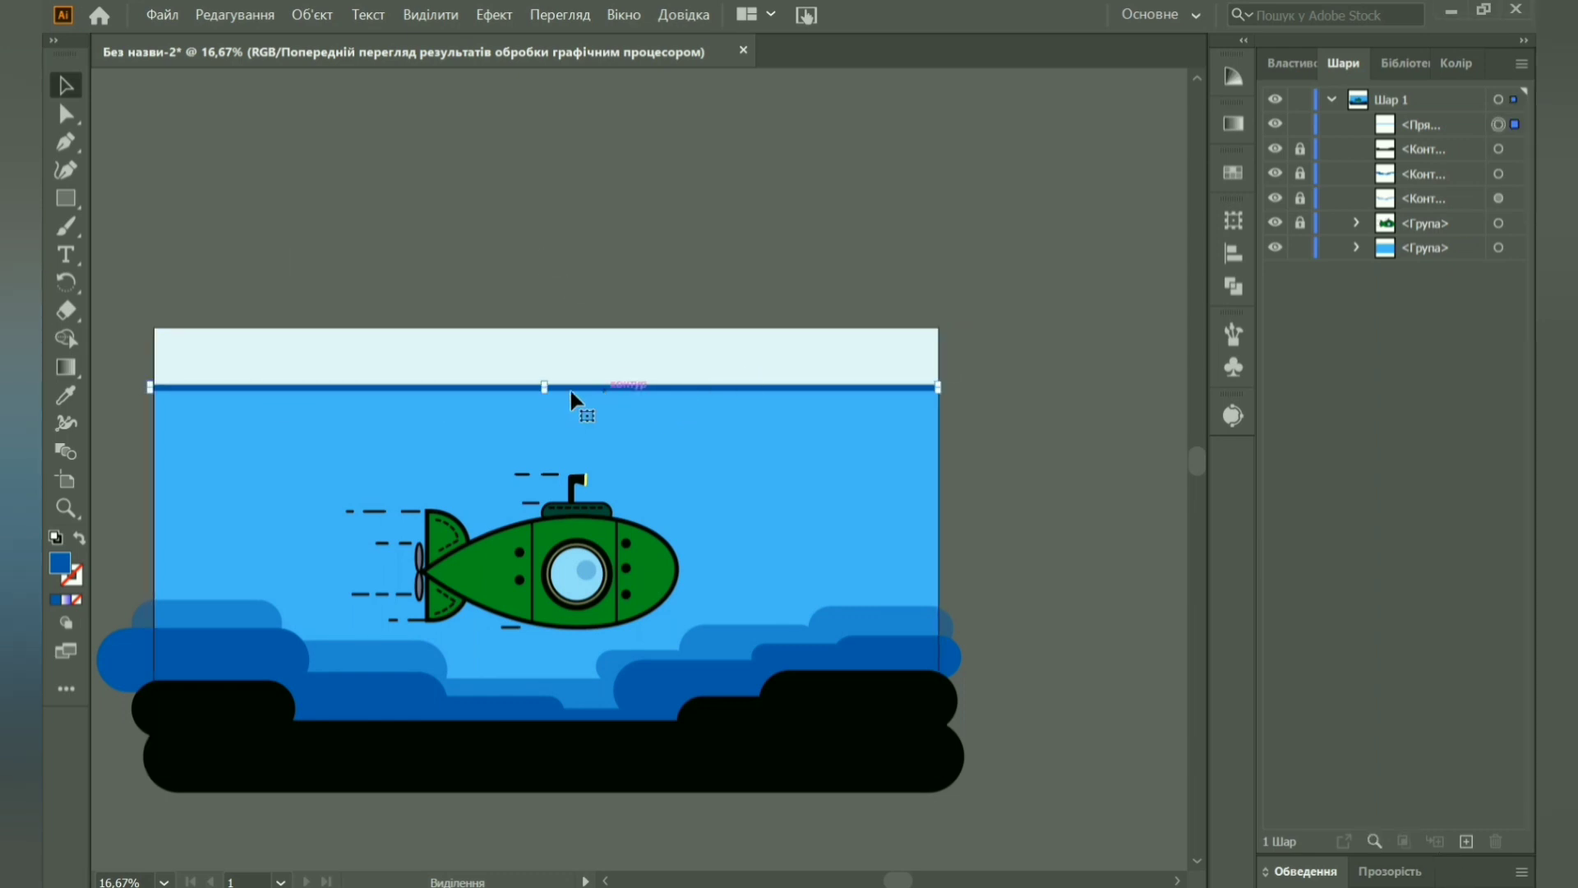
# Lower the dark-blue horizon line, ungroup sky and water, and stretch the sky strip down to it.
pyautogui.moveTo(571, 388); pyautogui.dragTo(571, 424)
pyautogui.rightClick(697, 369)
pyautogui.click(739, 460)
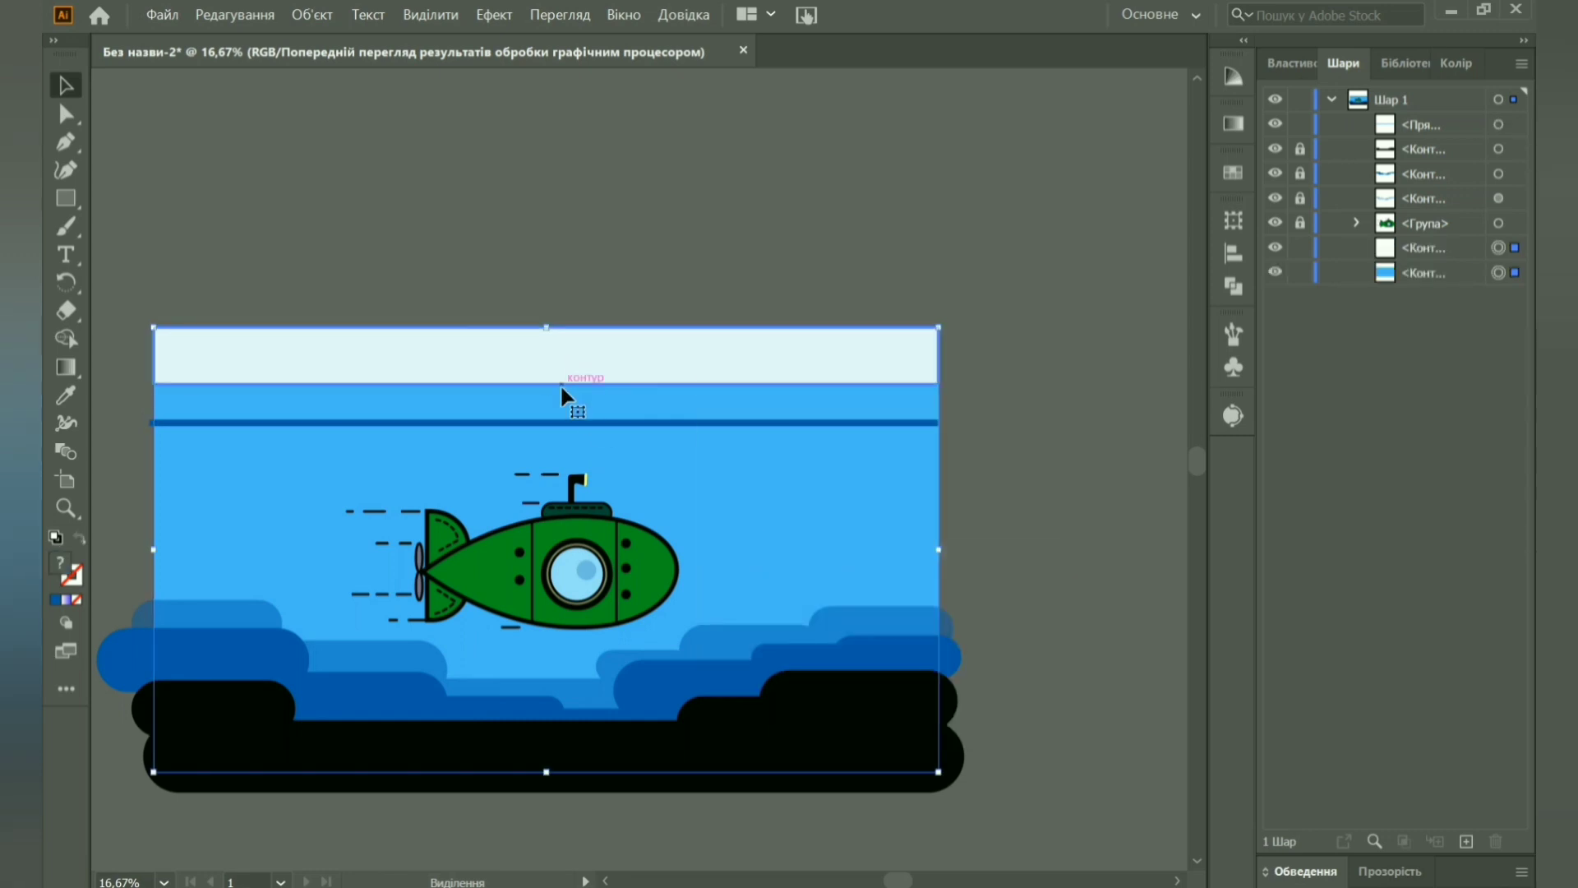
pyautogui.click(564, 343)
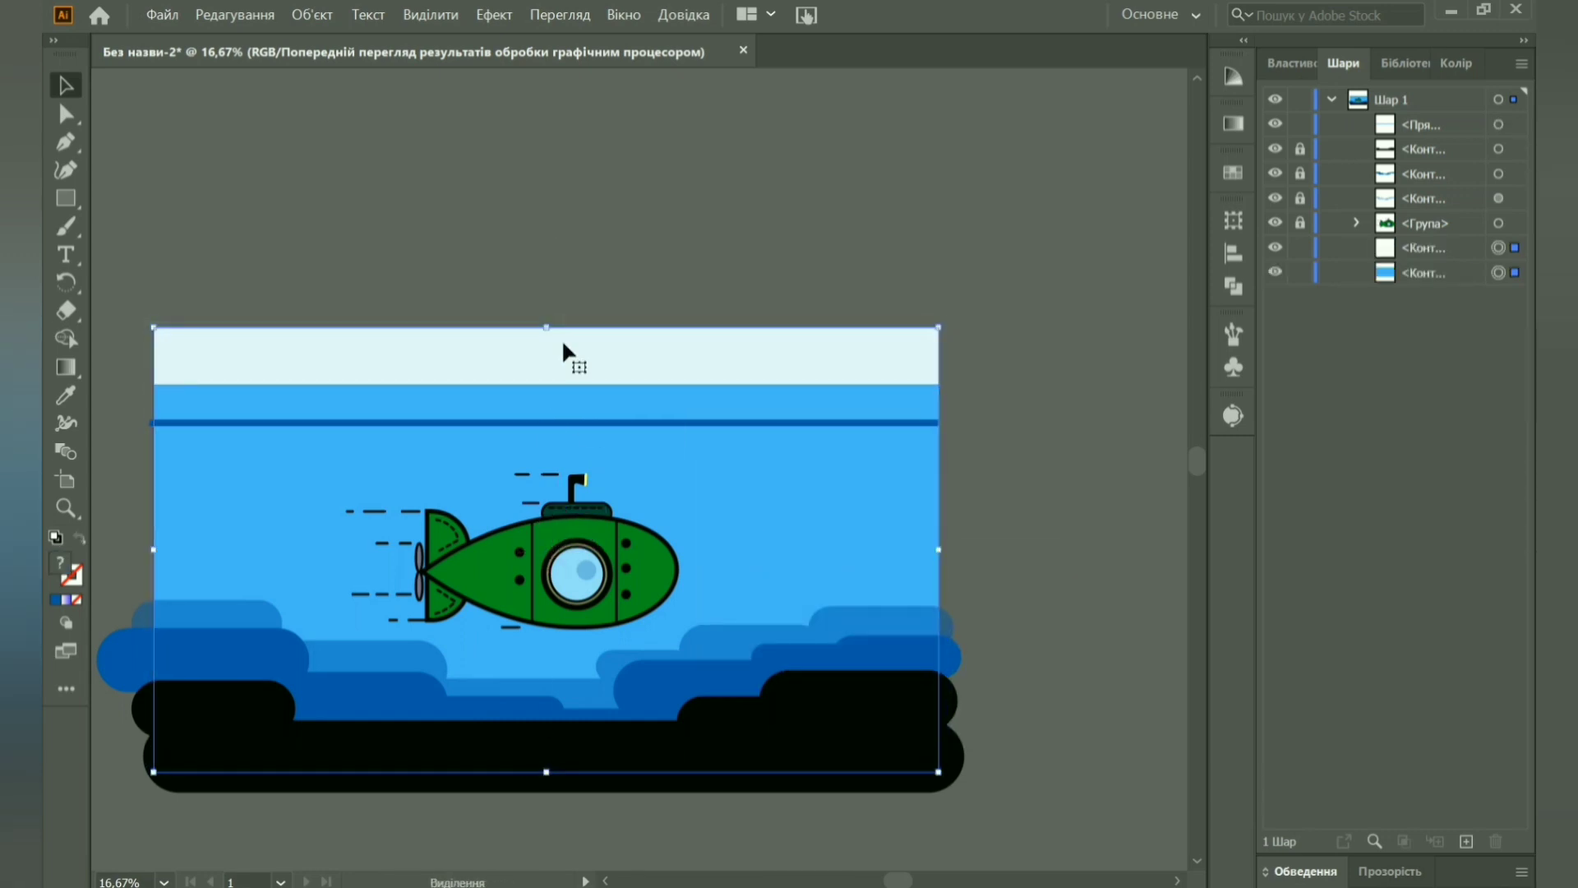
pyautogui.moveTo(546, 384); pyautogui.dragTo(547, 422)
pyautogui.click(559, 263)
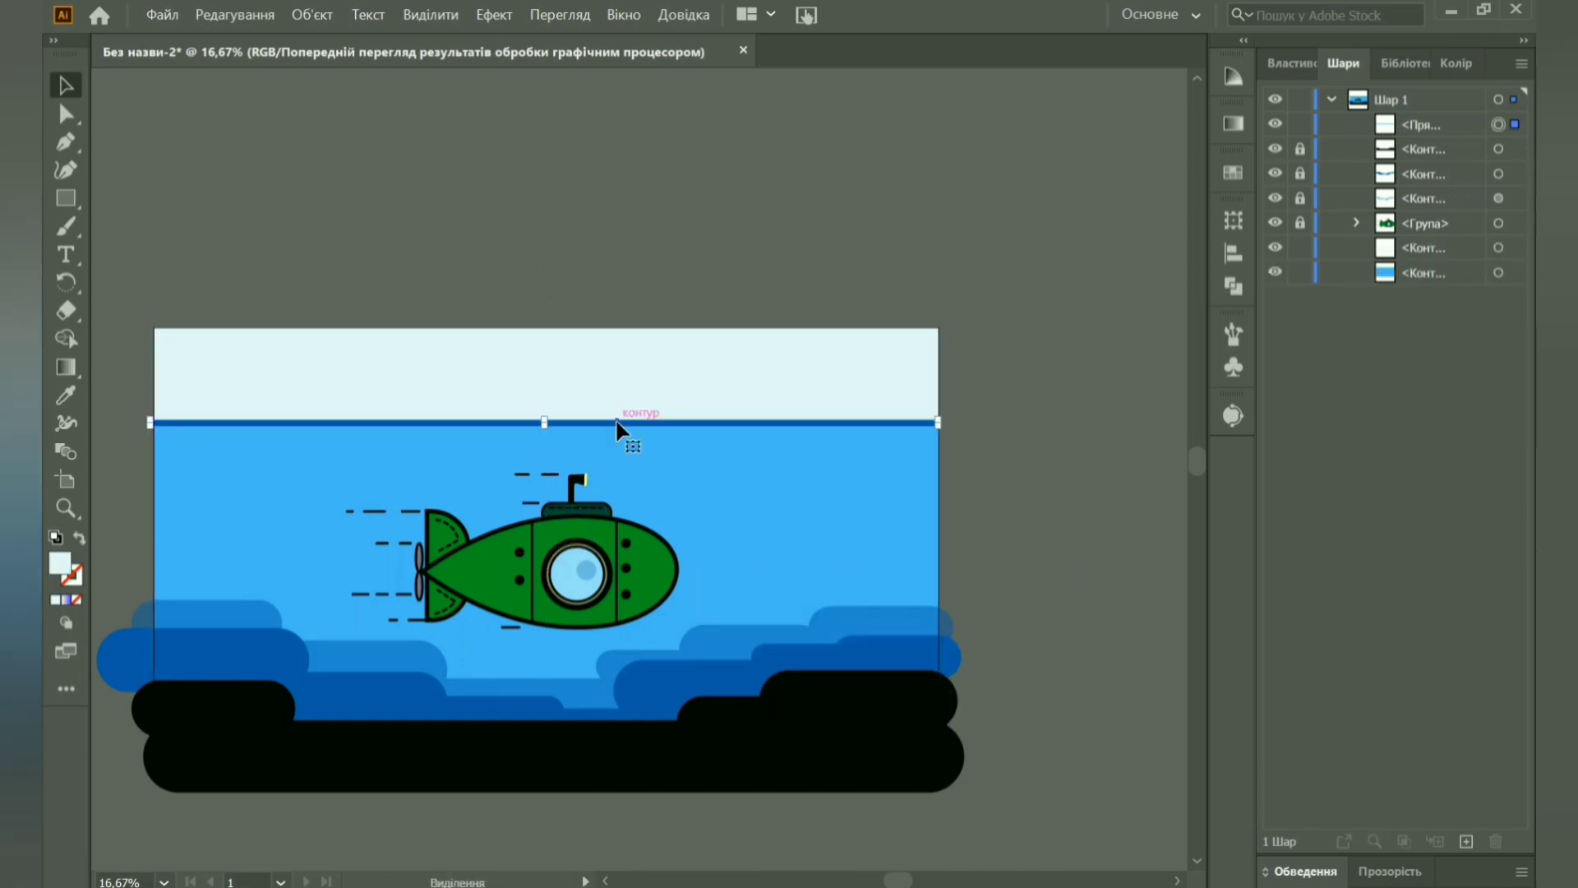
# Draw a circle above the artboard and colour it yellow.
pyautogui.moveTo(66, 198); pyautogui.dragTo(211, 230)
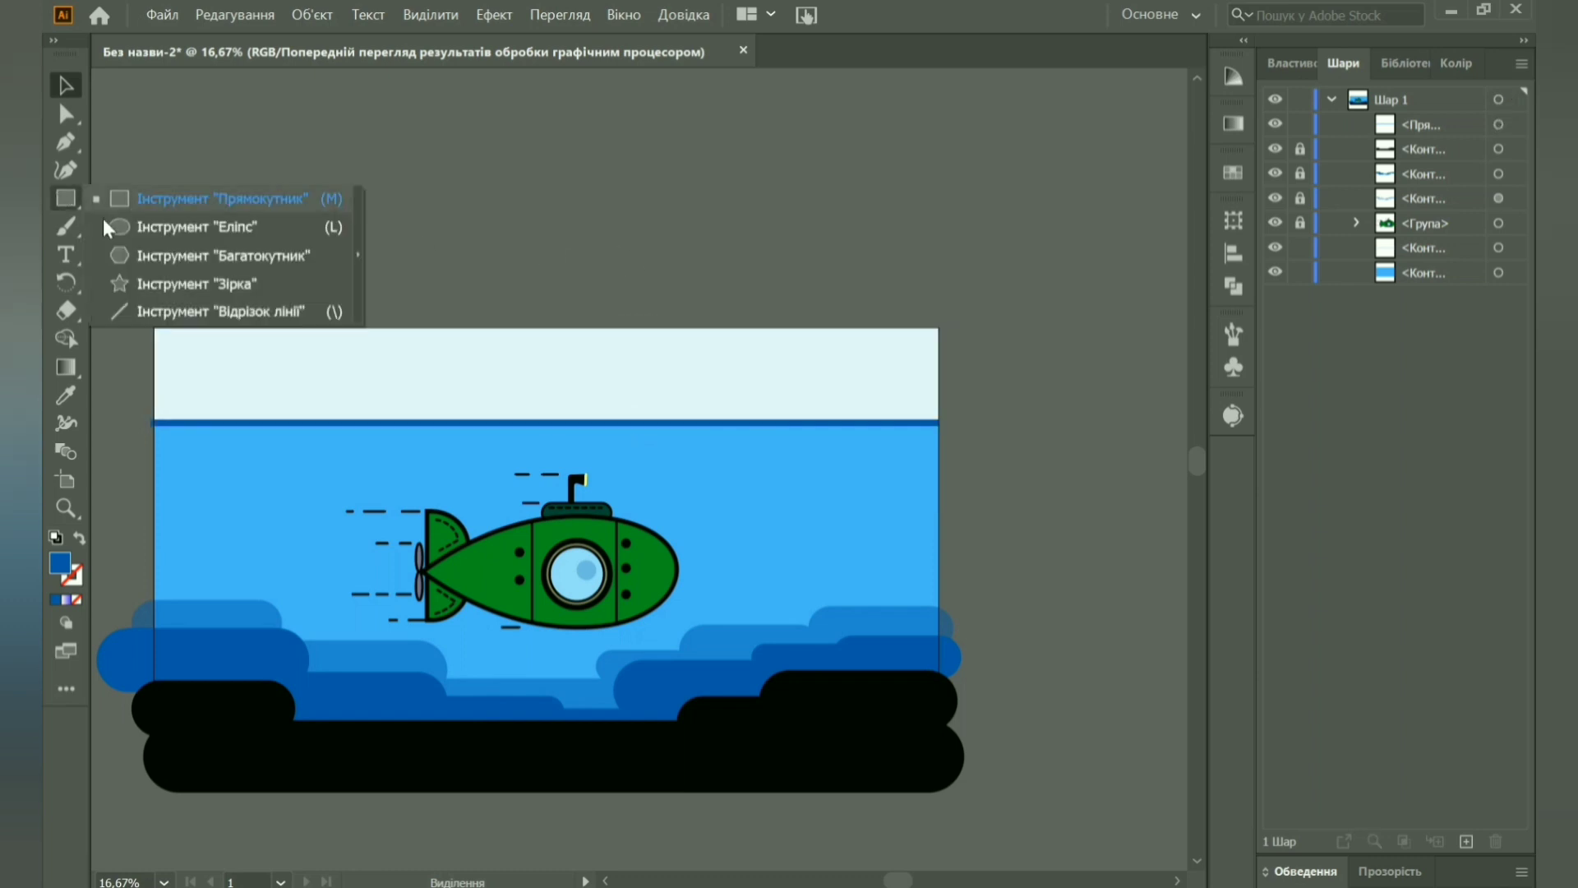
pyautogui.moveTo(638, 197); pyautogui.dragTo(704, 263)
pyautogui.press('F6')
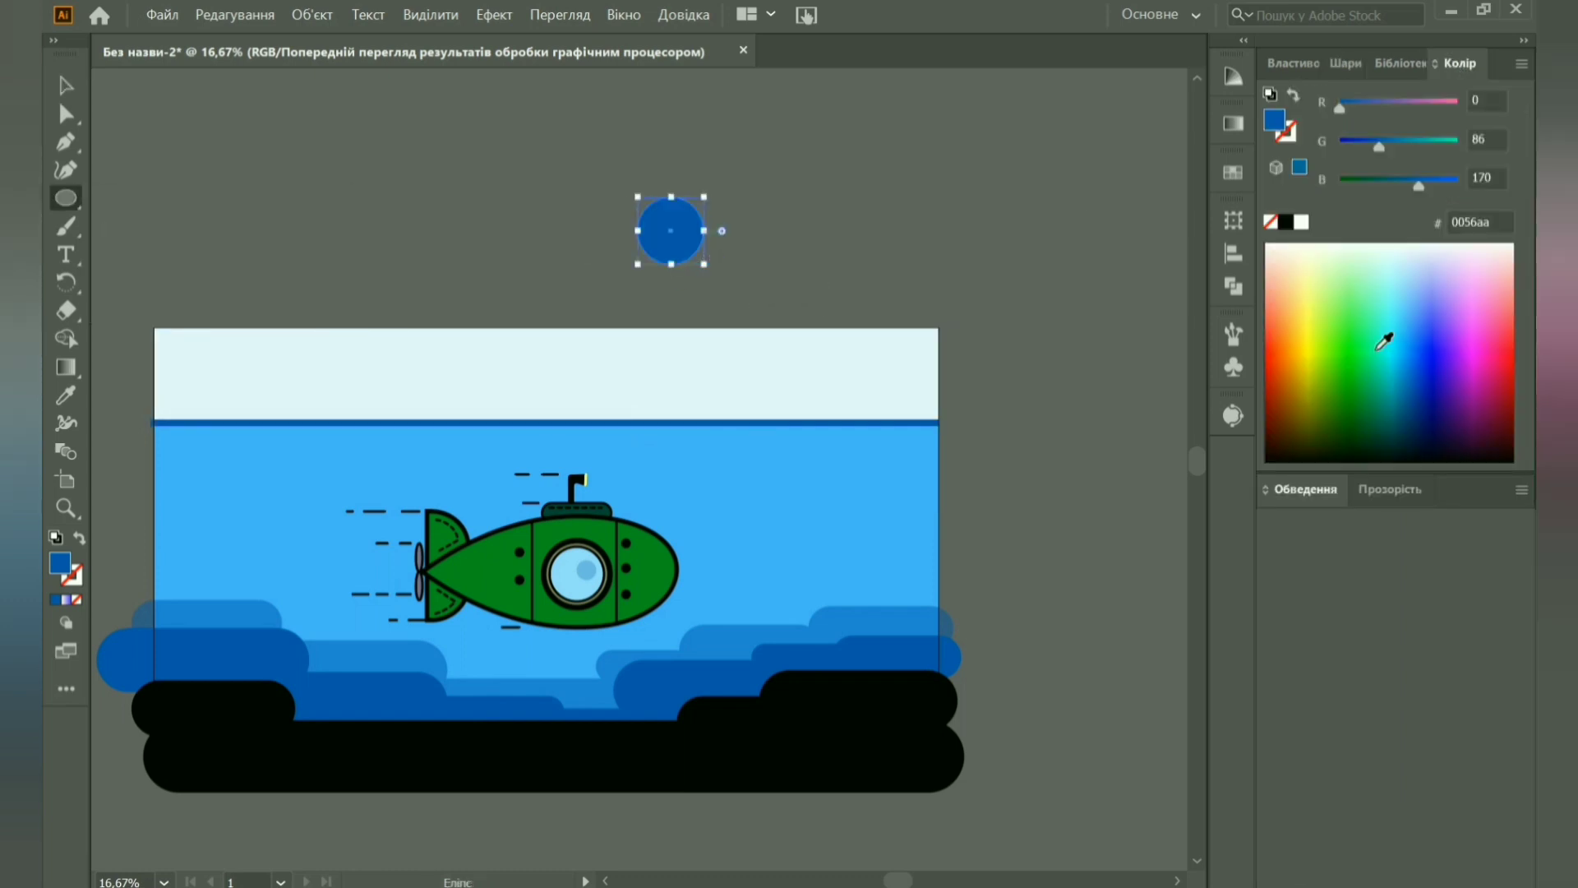
pyautogui.click(1299, 360)
pyautogui.moveTo(1441, 142); pyautogui.dragTo(1432, 145)
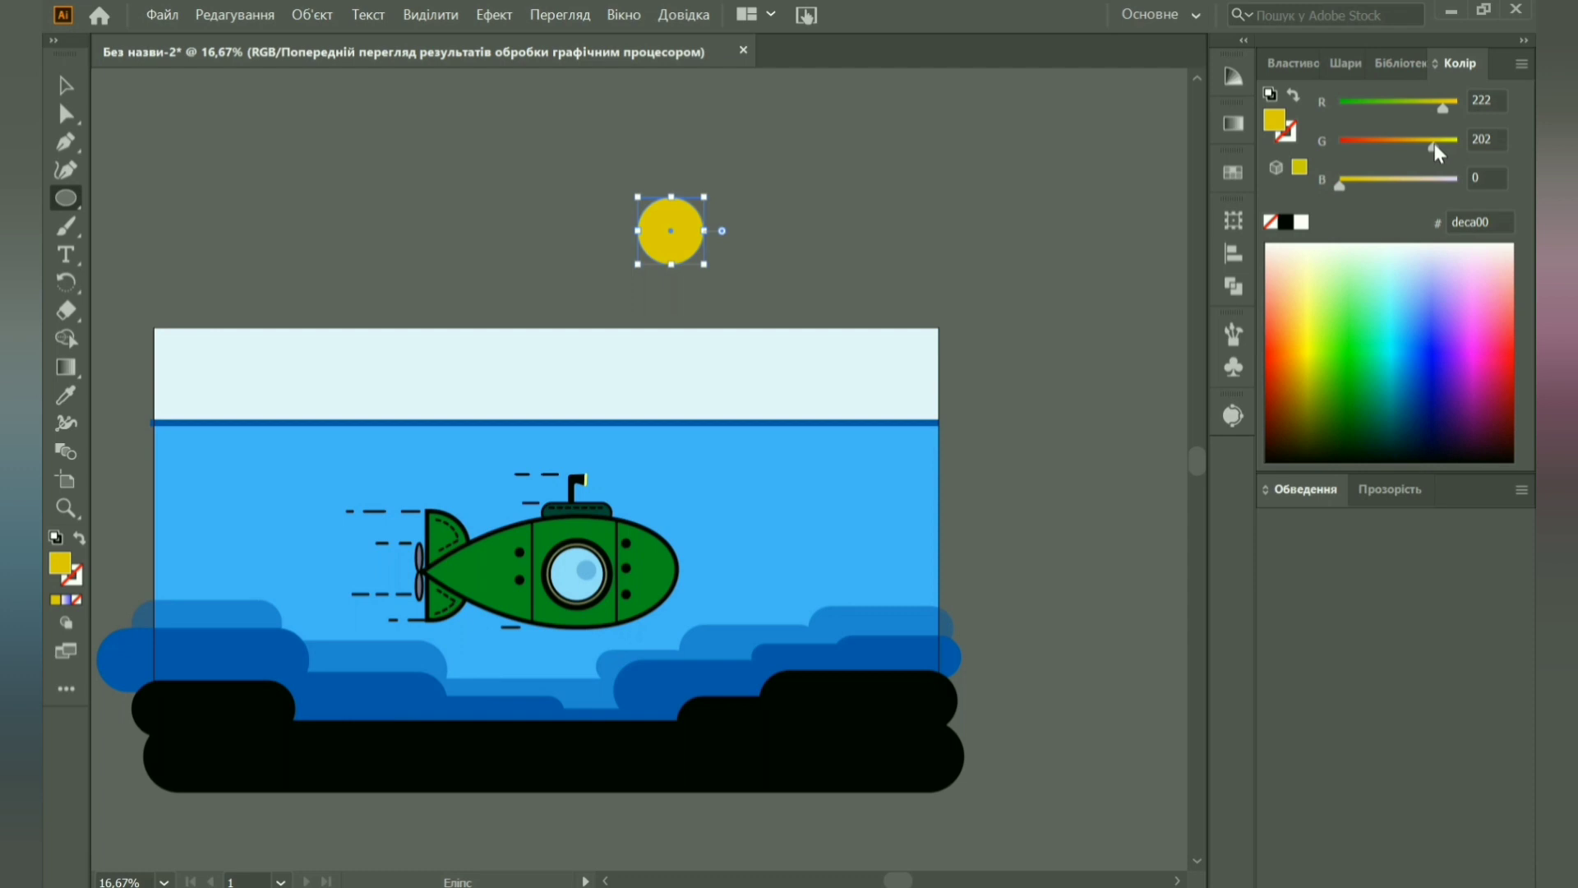
# Add a 15 px offset ring around the circle and make the ring a warmer orange.
pyautogui.rightClick(674, 232)
pyautogui.click(313, 14)
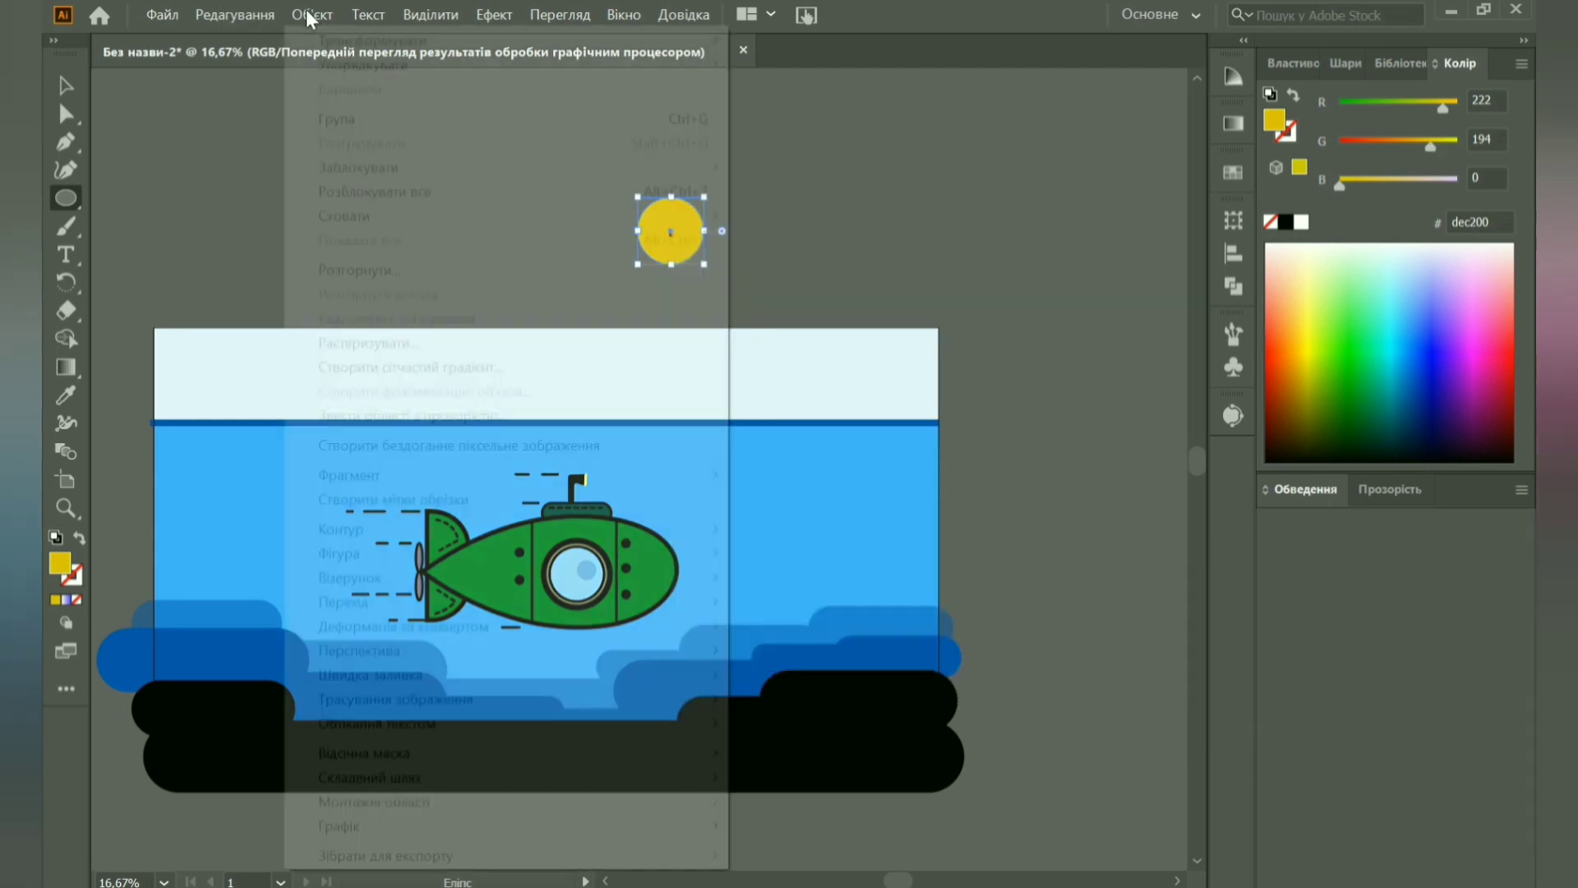
pyautogui.click(830, 607)
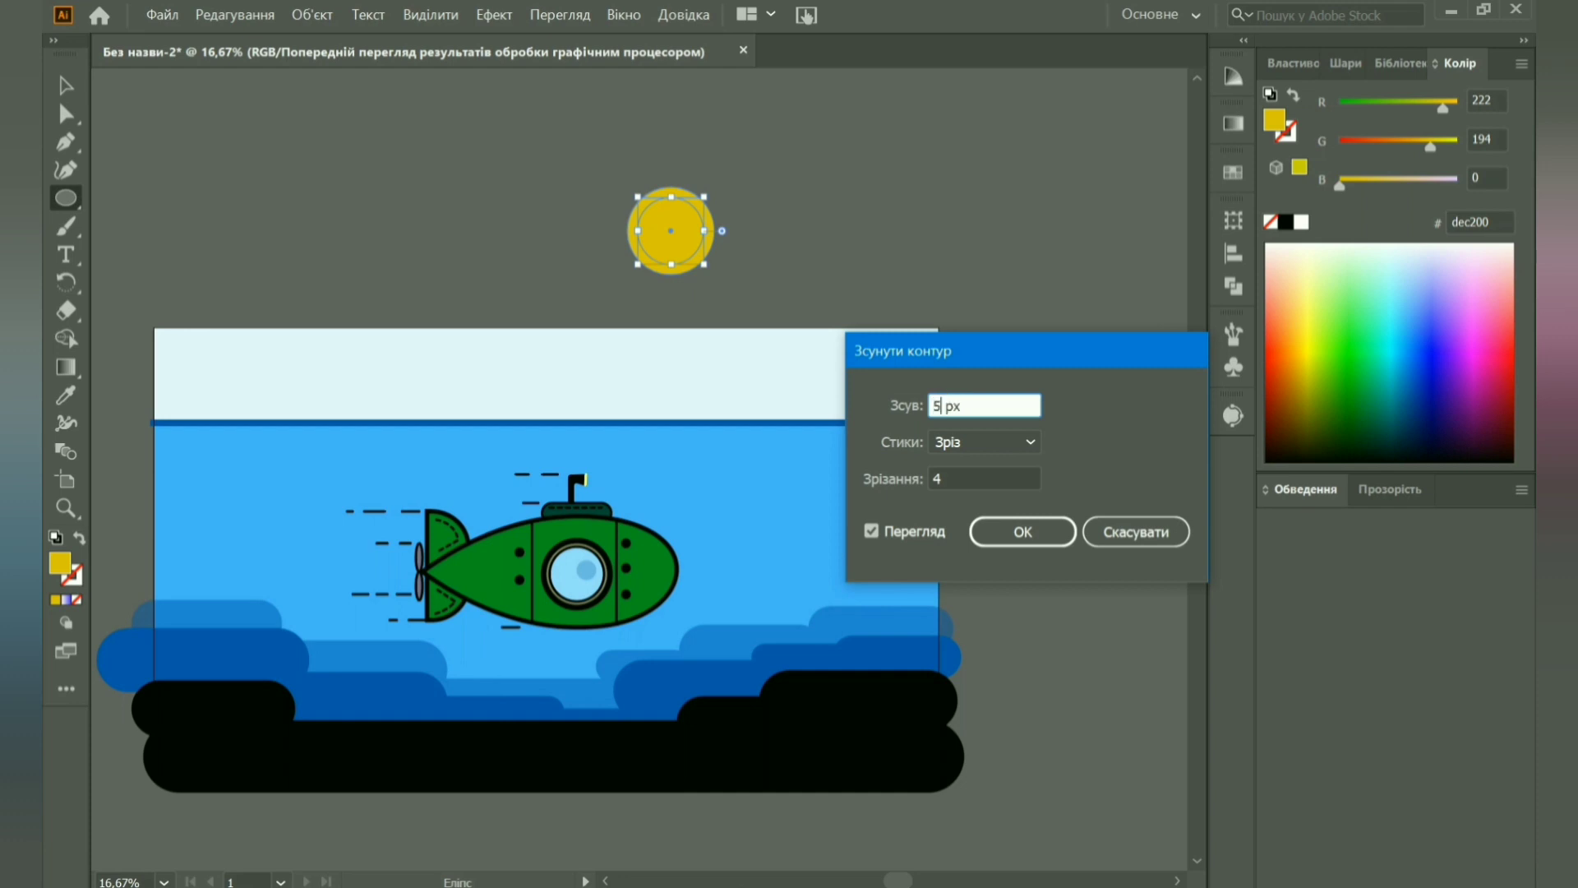
pyautogui.click(872, 531)
pyautogui.click(875, 529)
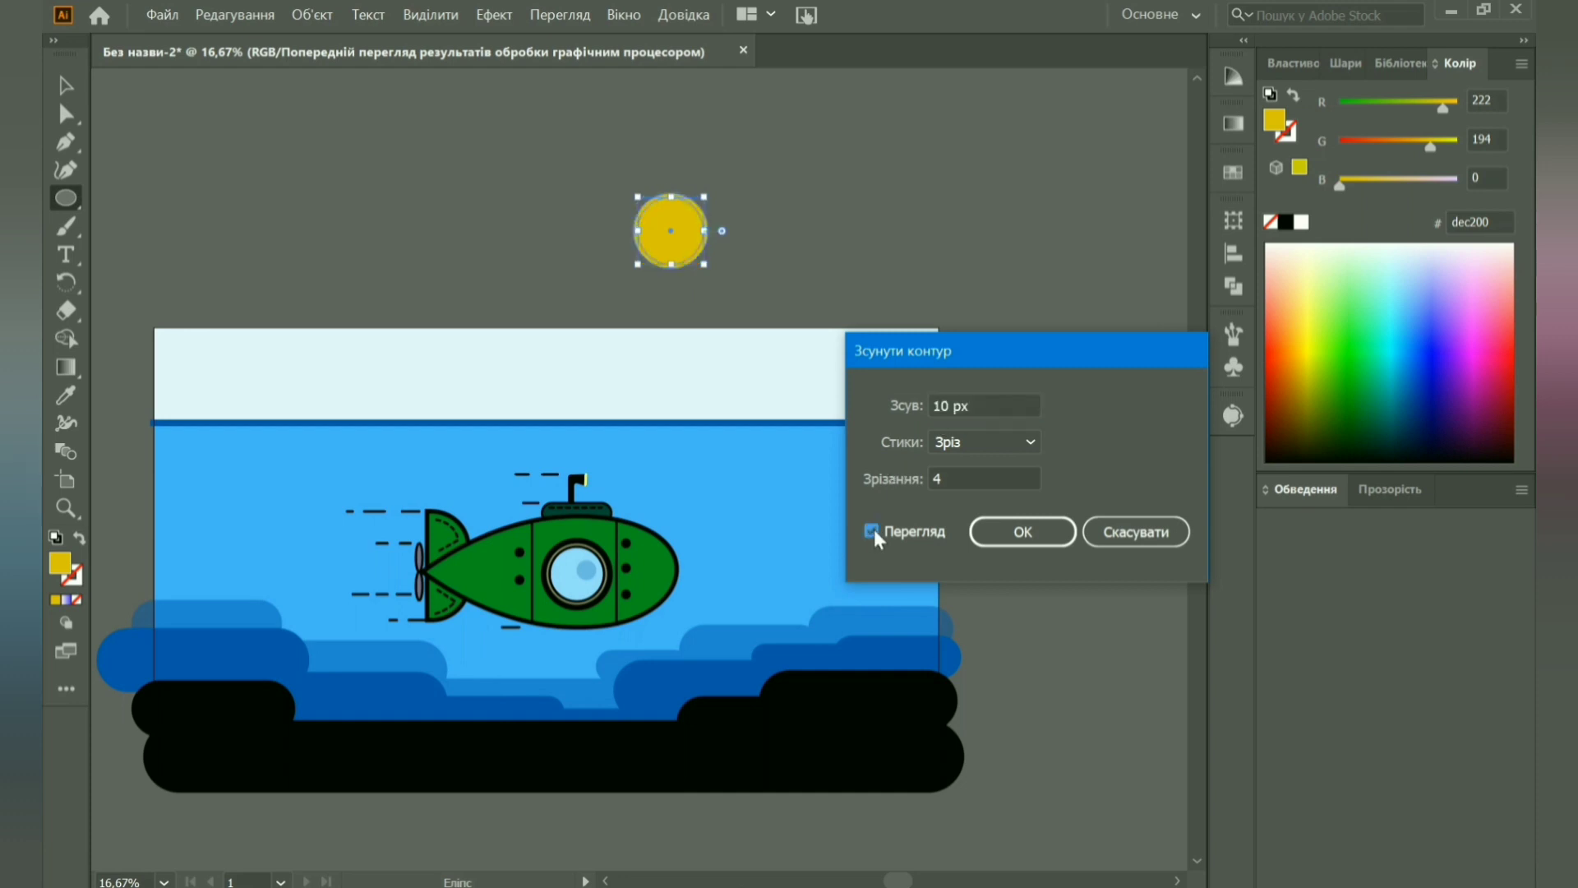
pyautogui.write('15')
pyautogui.click(866, 533)
pyautogui.click(1023, 532)
pyautogui.moveTo(1406, 144); pyautogui.dragTo(1416, 144)
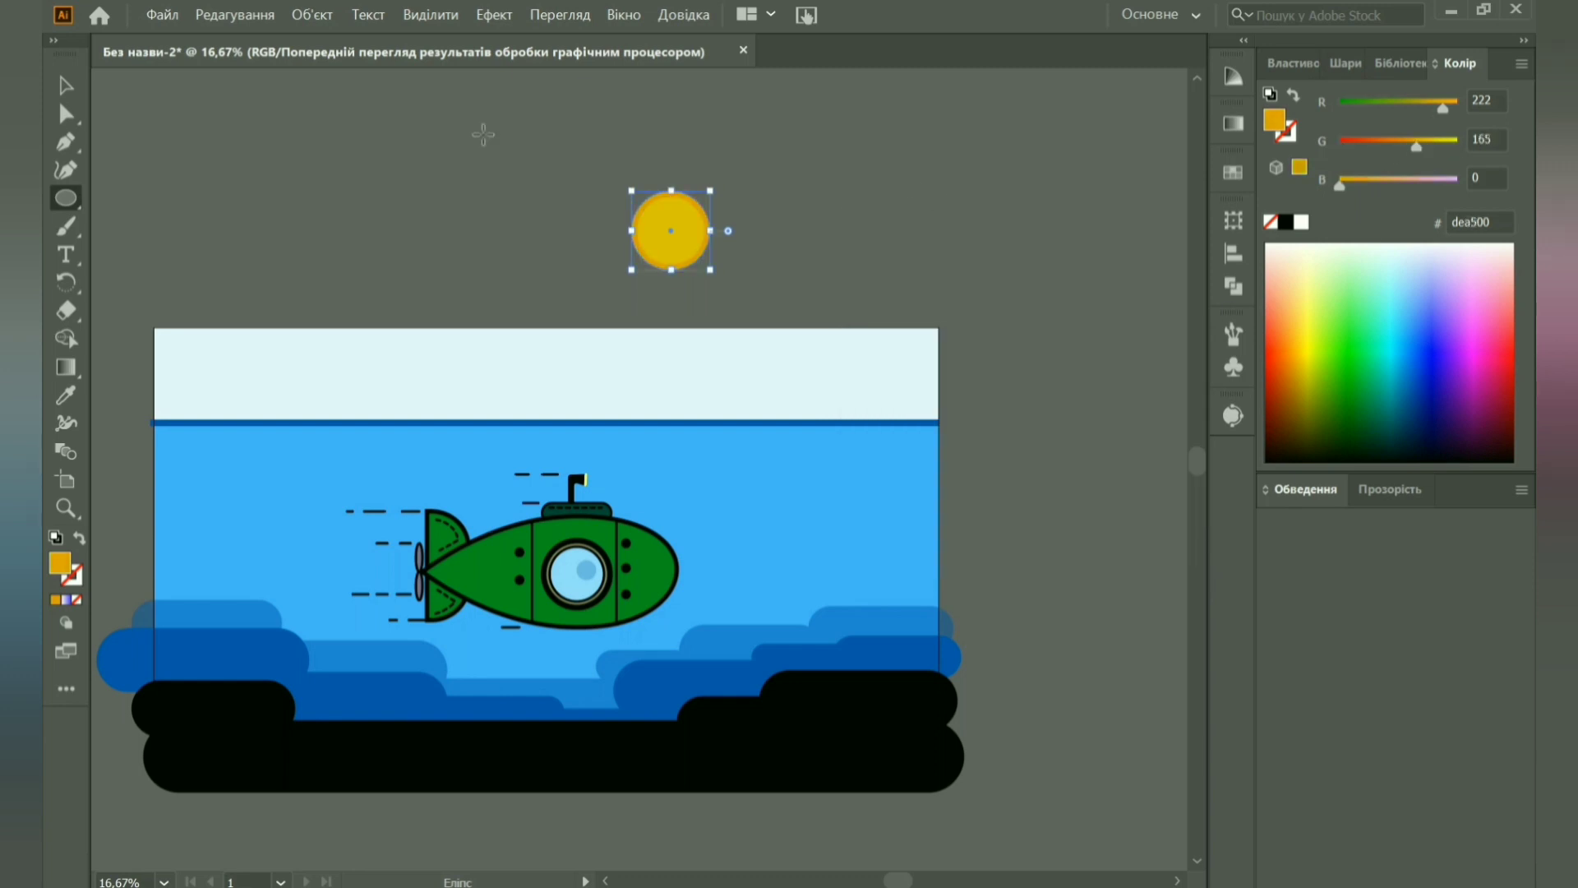
# Move the sun onto the sky, restack it above the white background, and enlarge it.
pyautogui.click(694, 255)
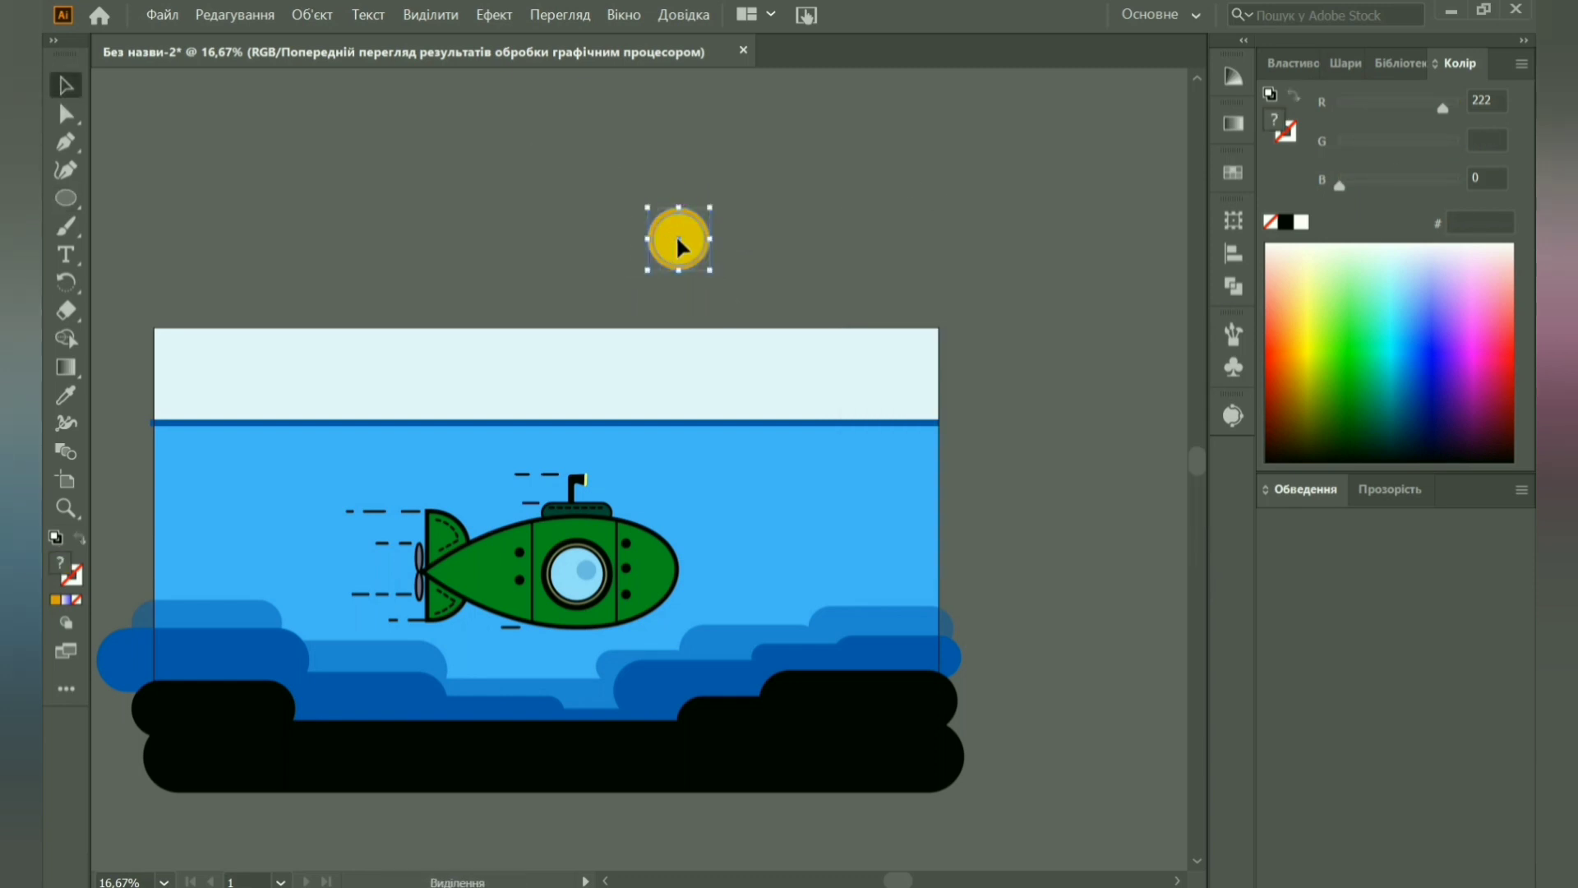
pyautogui.moveTo(673, 237); pyautogui.dragTo(714, 427)
pyautogui.click(1344, 63)
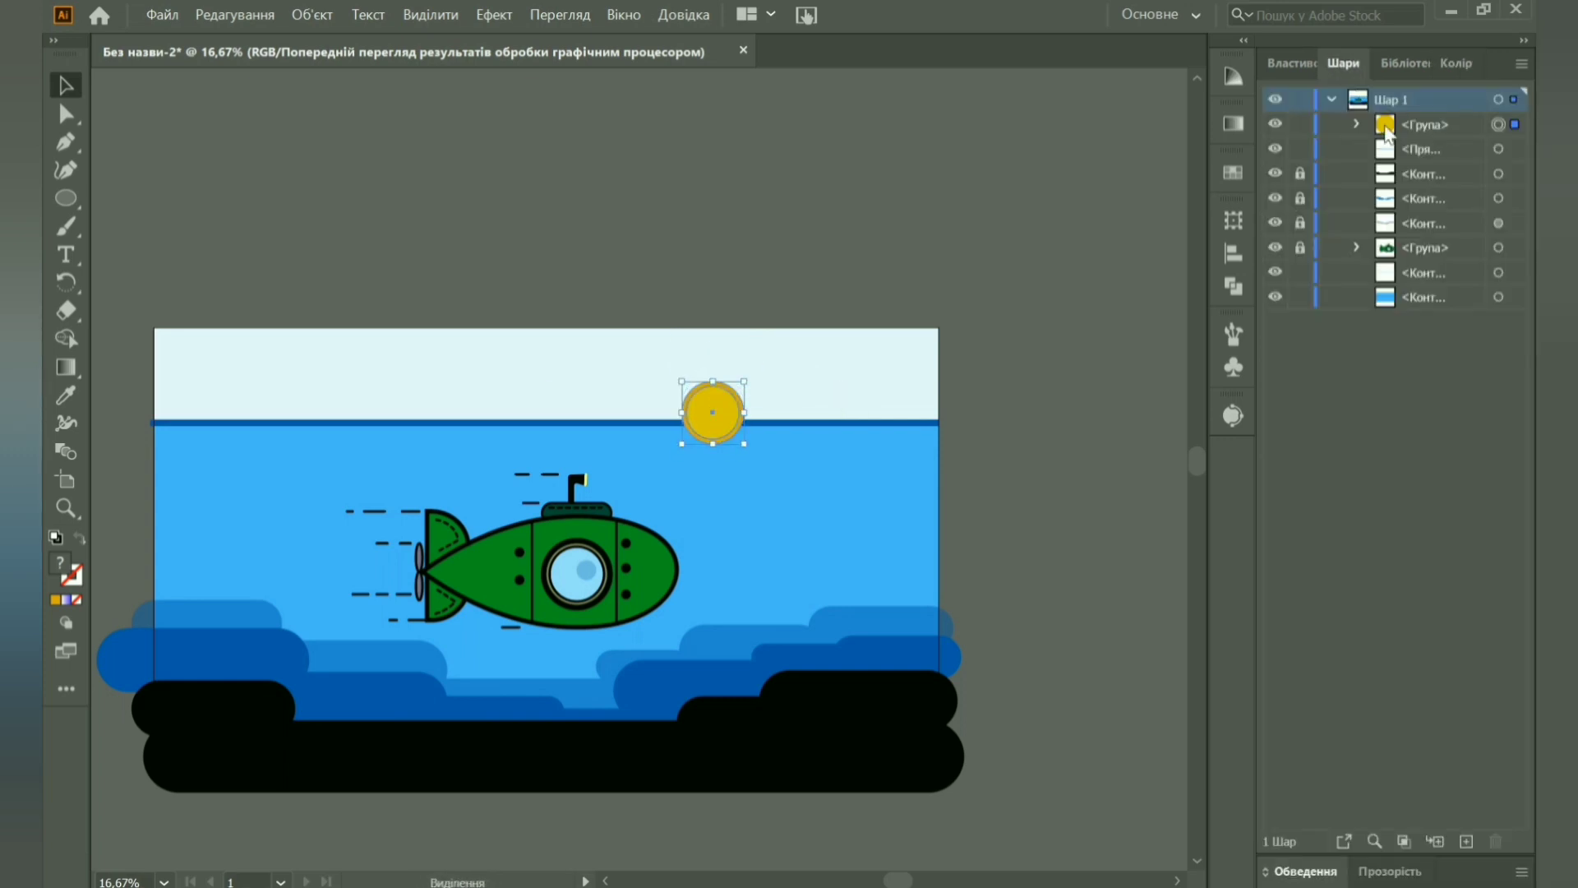
pyautogui.moveTo(1426, 124)
pyautogui.mouseDown()
pyautogui.moveTo(1426, 284)
pyautogui.moveTo(1424, 246)
pyautogui.mouseUp()
pyautogui.moveTo(542, 407); pyautogui.dragTo(542, 422)
pyautogui.moveTo(1427, 297); pyautogui.dragTo(1427, 272)
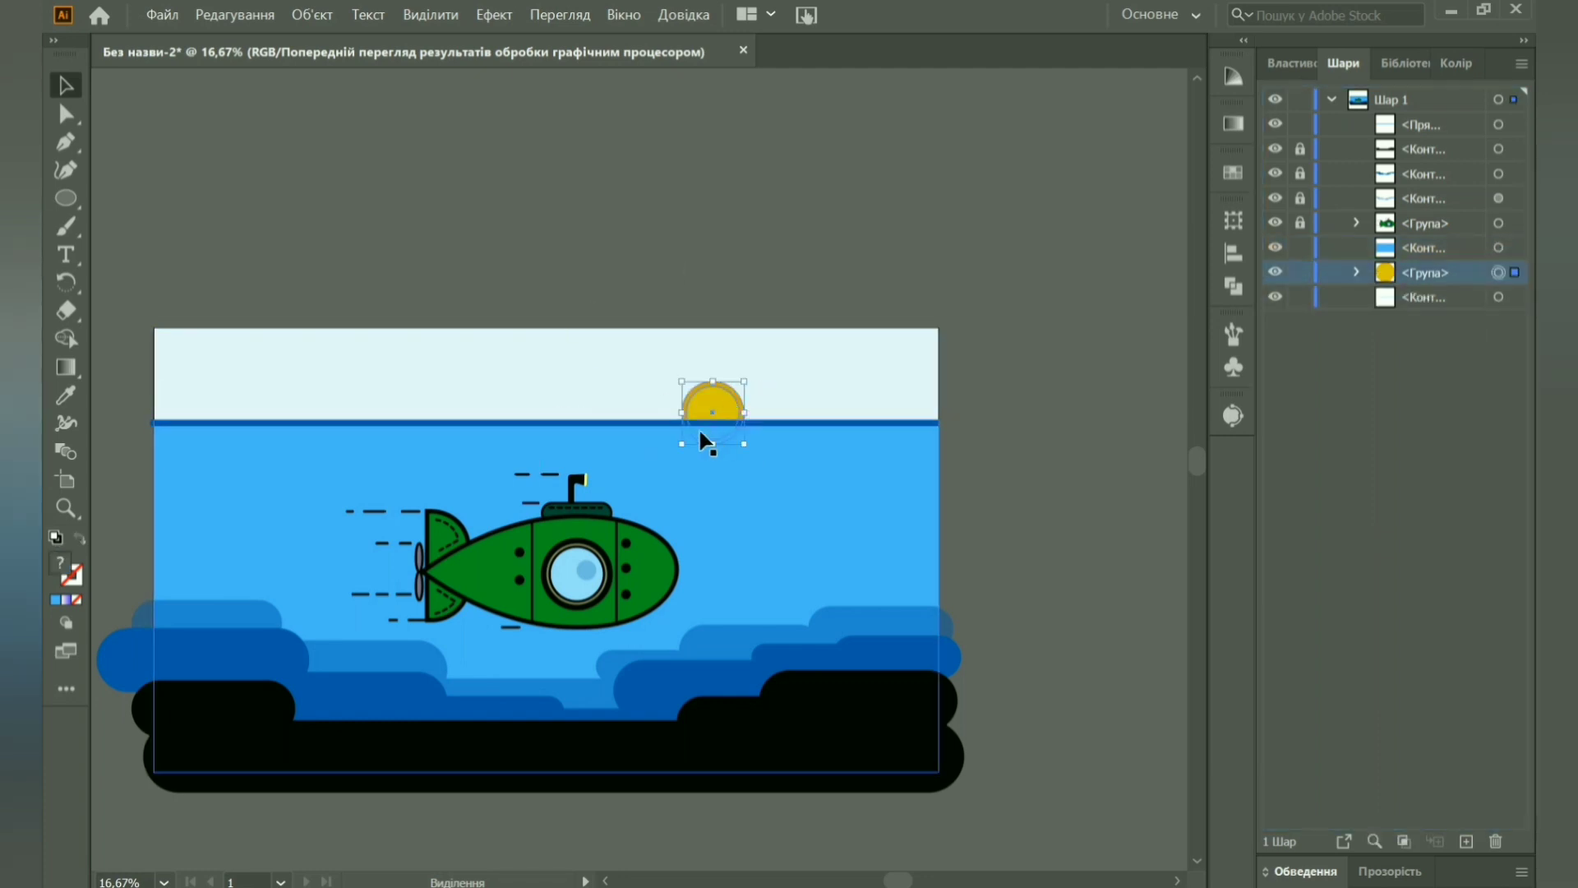
pyautogui.moveTo(724, 409)
pyautogui.mouseDown()
pyautogui.moveTo(699, 366)
pyautogui.moveTo(751, 352)
pyautogui.mouseUp()
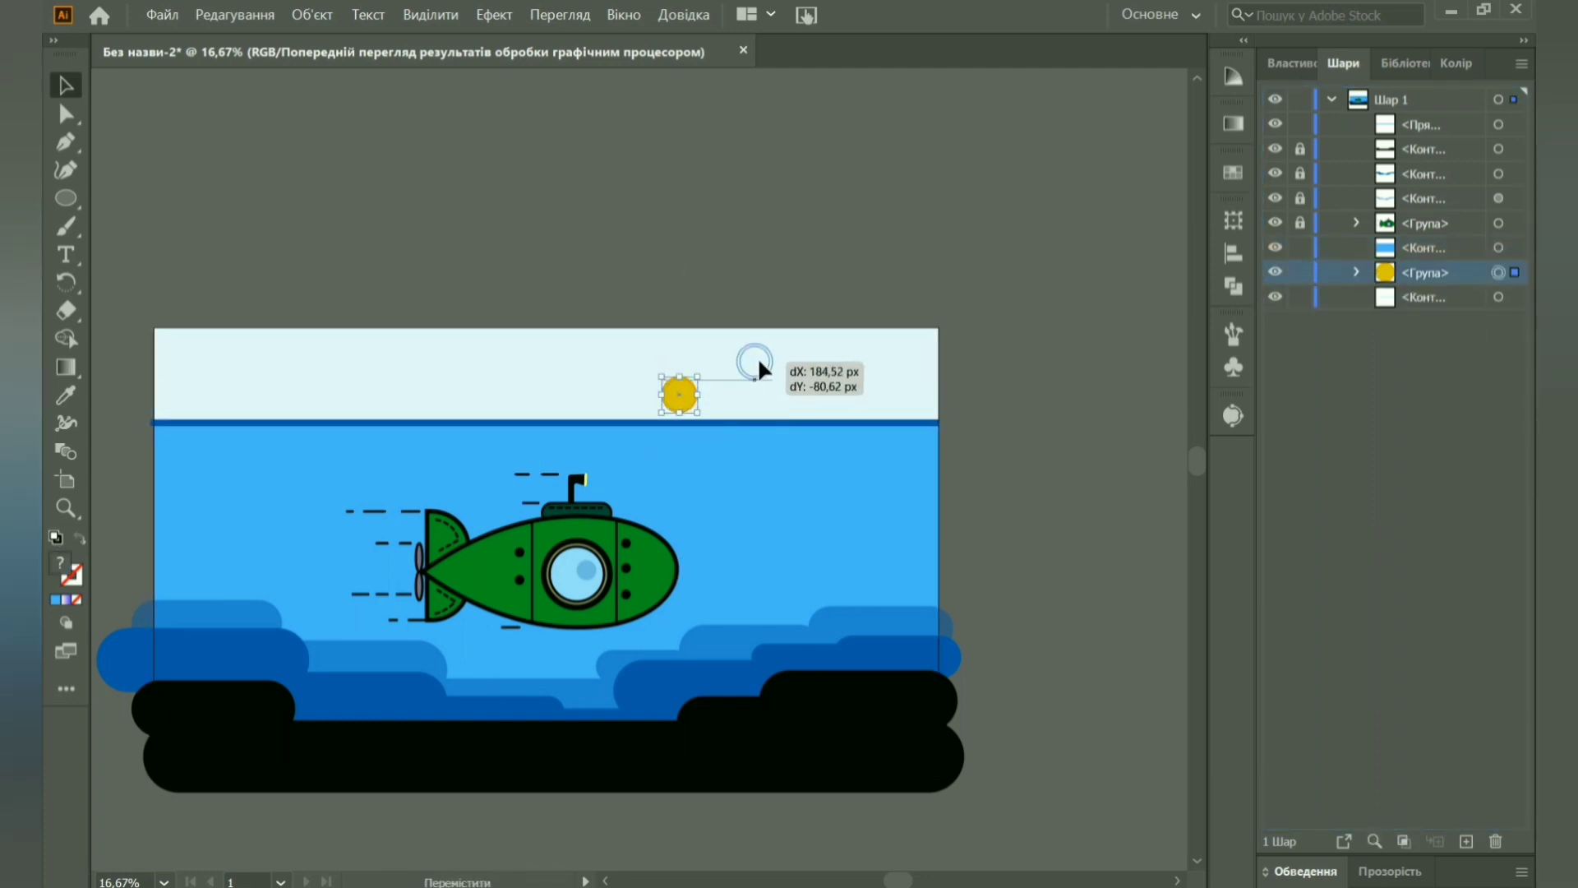
# Make a dark-blue merged rectangle cloud and place it beside the sun.
pyautogui.click(66, 198)
pyautogui.click(133, 204)
pyautogui.moveTo(417, 268); pyautogui.dragTo(543, 307)
pyautogui.keyDown('shift'); pyautogui.click(433, 289); pyautogui.keyUp('shift')
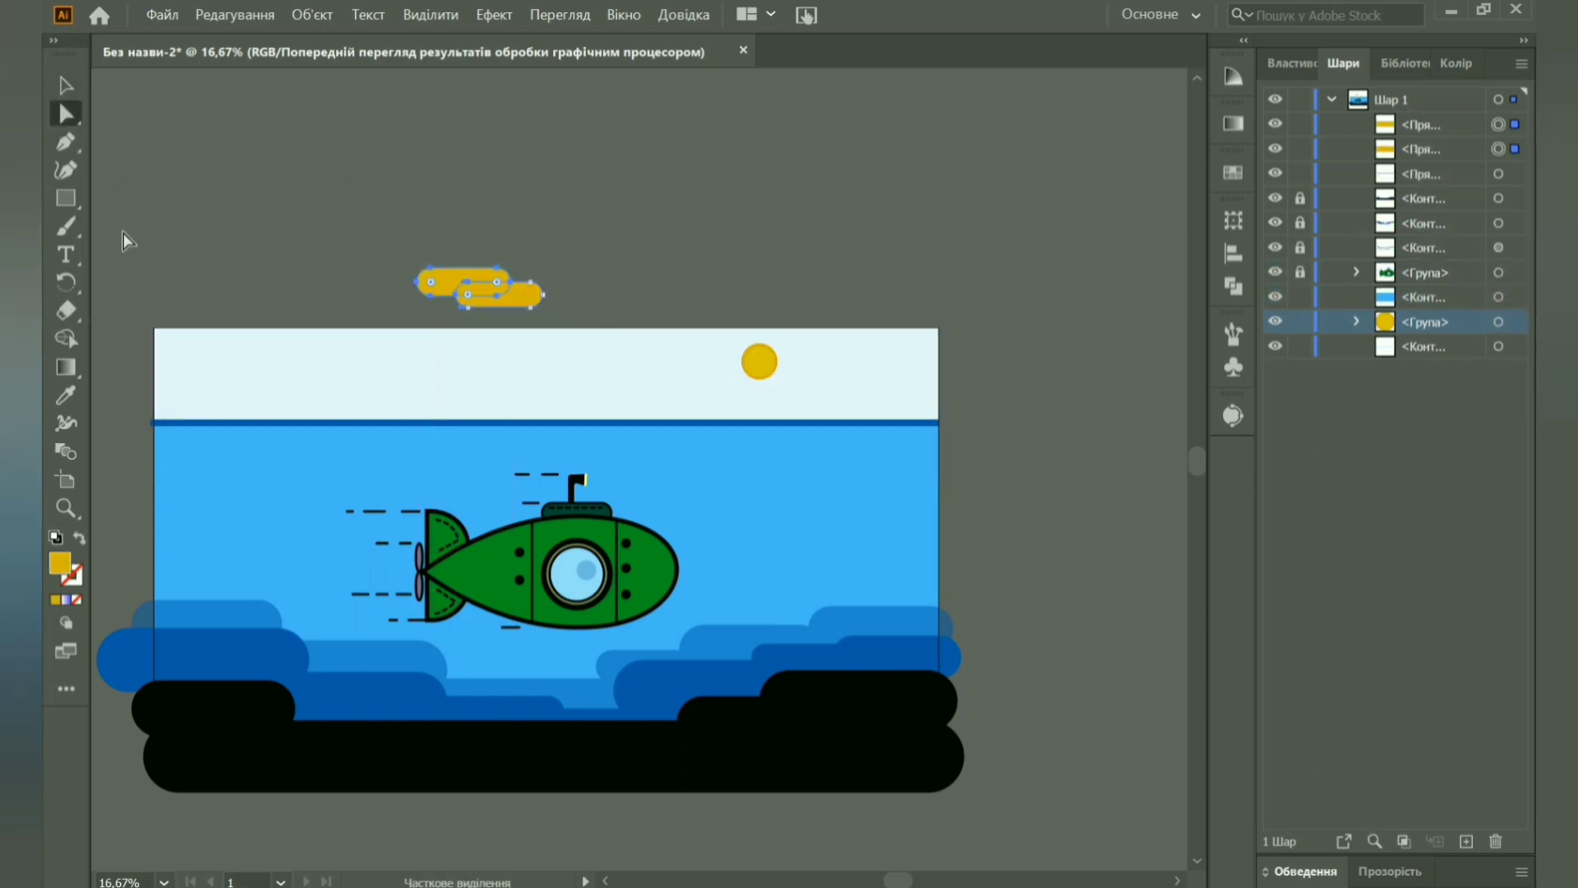
pyautogui.click(66, 395)
pyautogui.click(218, 645)
pyautogui.click(1234, 286)
pyautogui.click(960, 272)
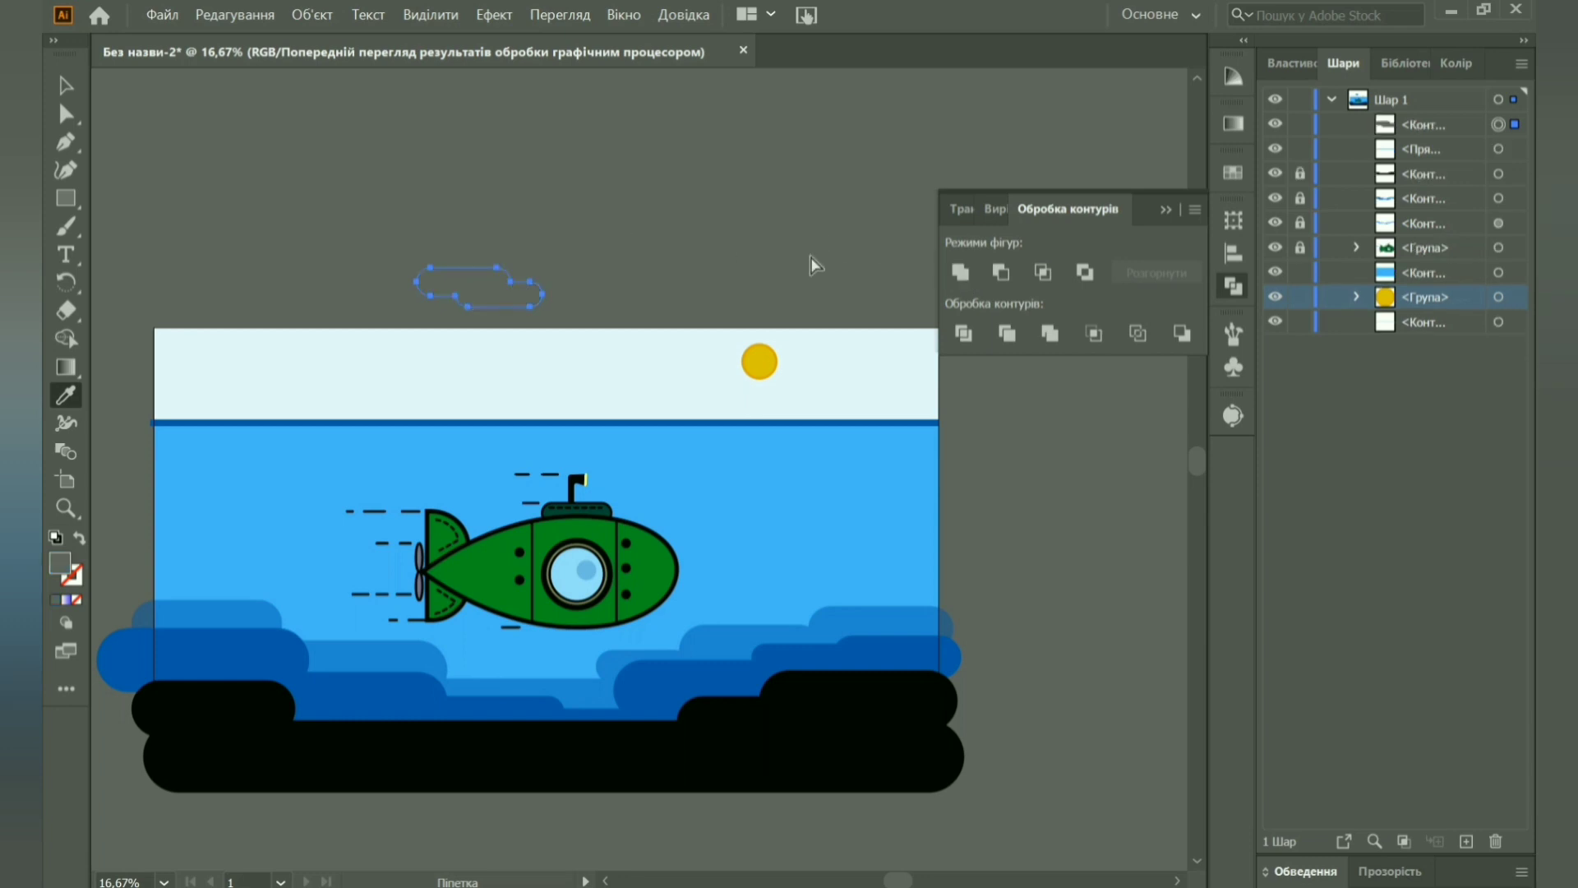
pyautogui.press('v')
pyautogui.moveTo(487, 289); pyautogui.dragTo(728, 377)
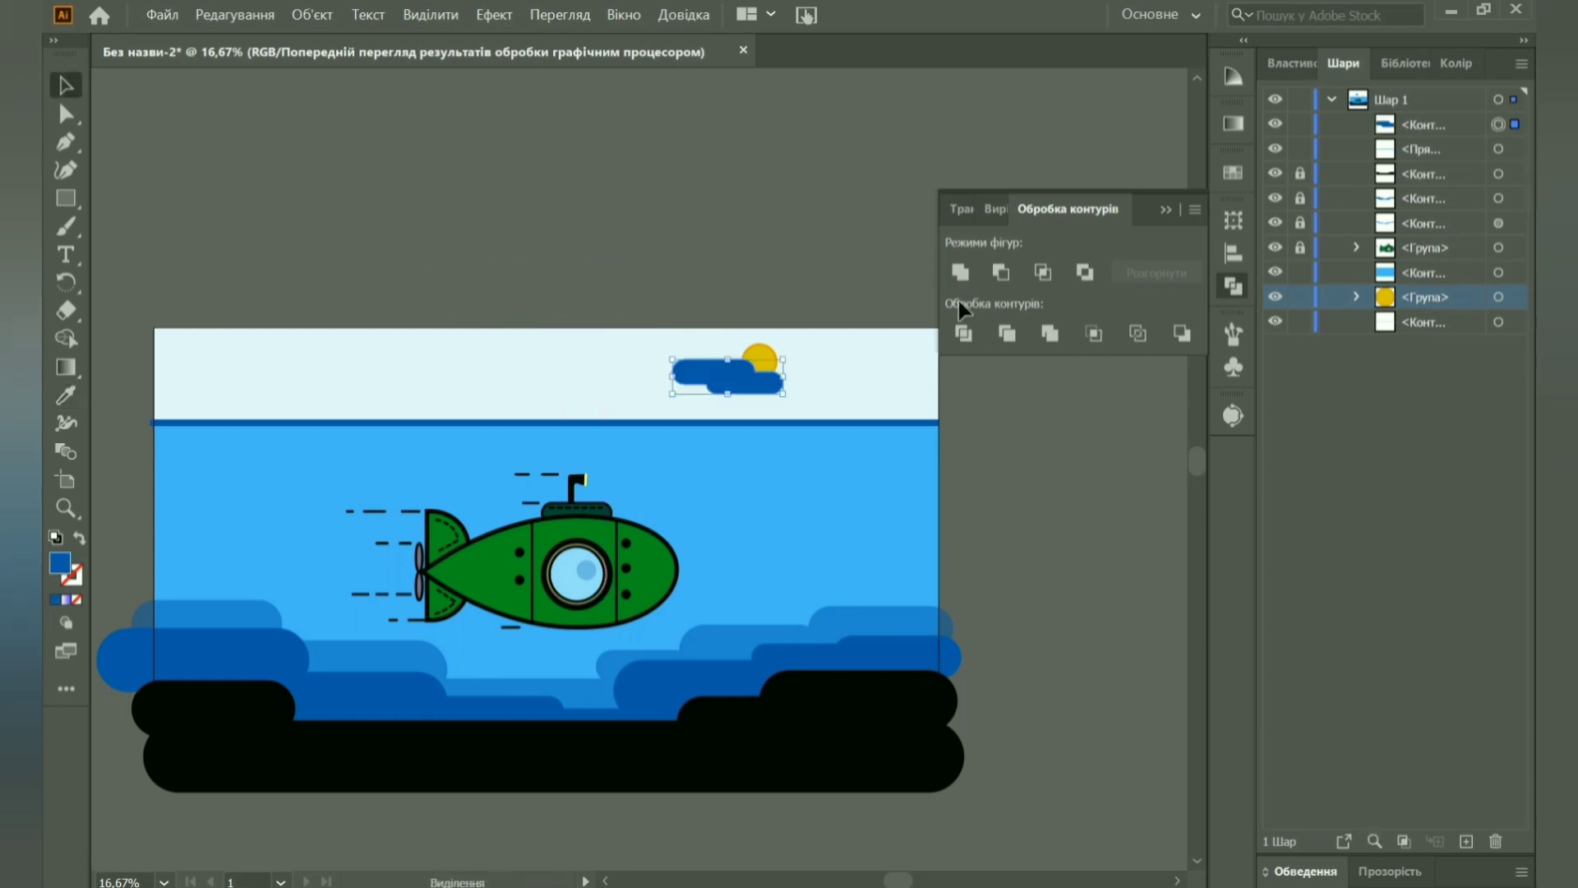
# Unite two fully rounded rectangles into a lighter-blue cloud at the top-left of the sky.
pyautogui.moveTo(279, 233); pyautogui.dragTo(456, 284)
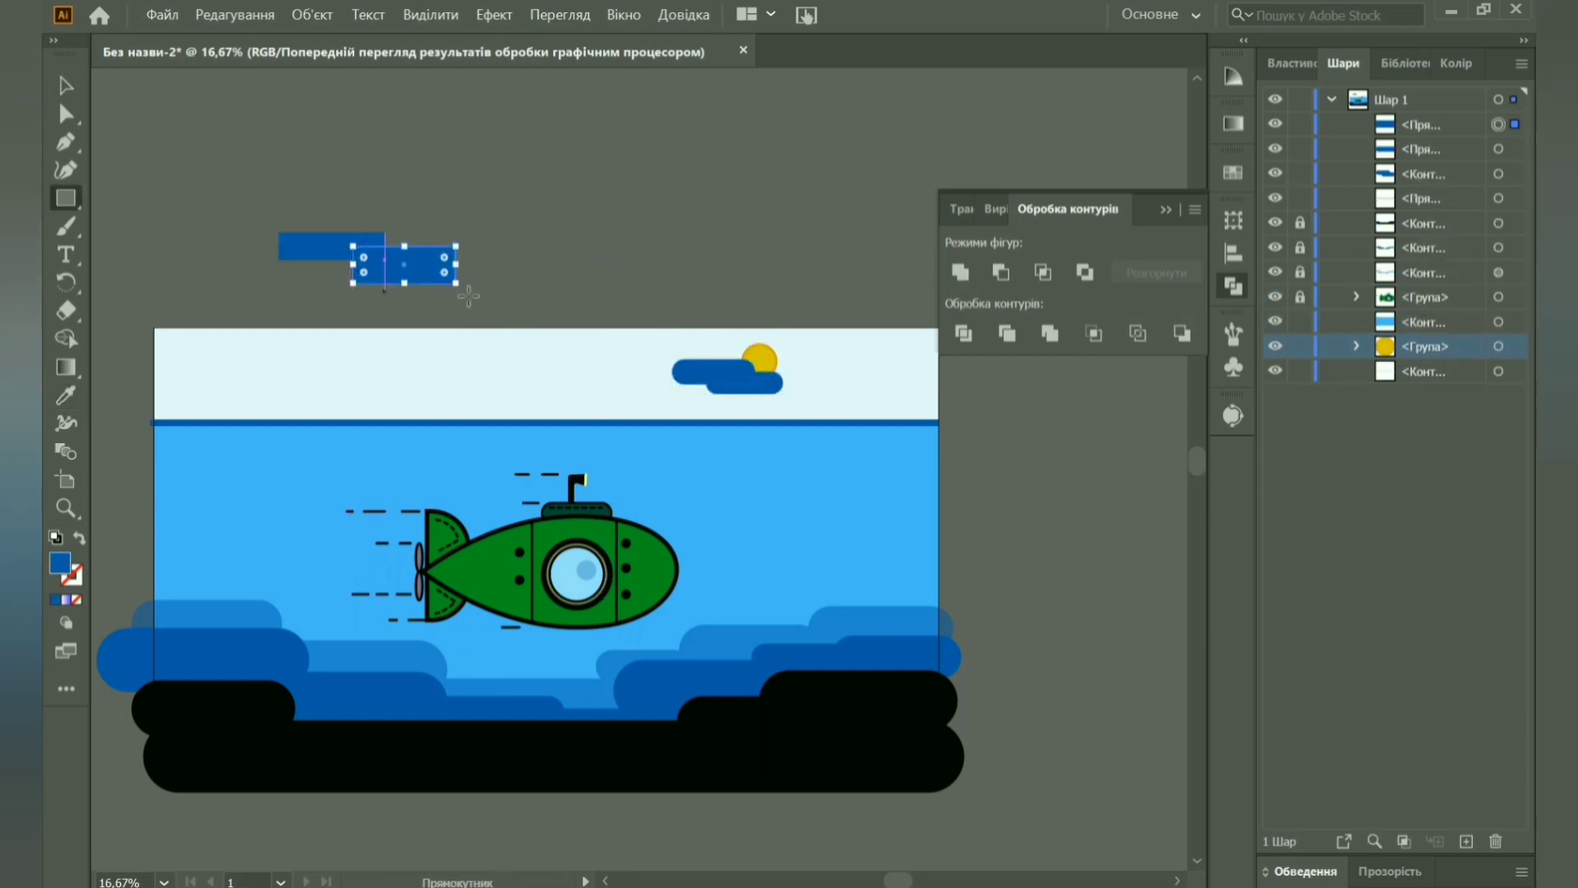
pyautogui.moveTo(538, 205); pyautogui.dragTo(633, 246)
pyautogui.click(66, 114)
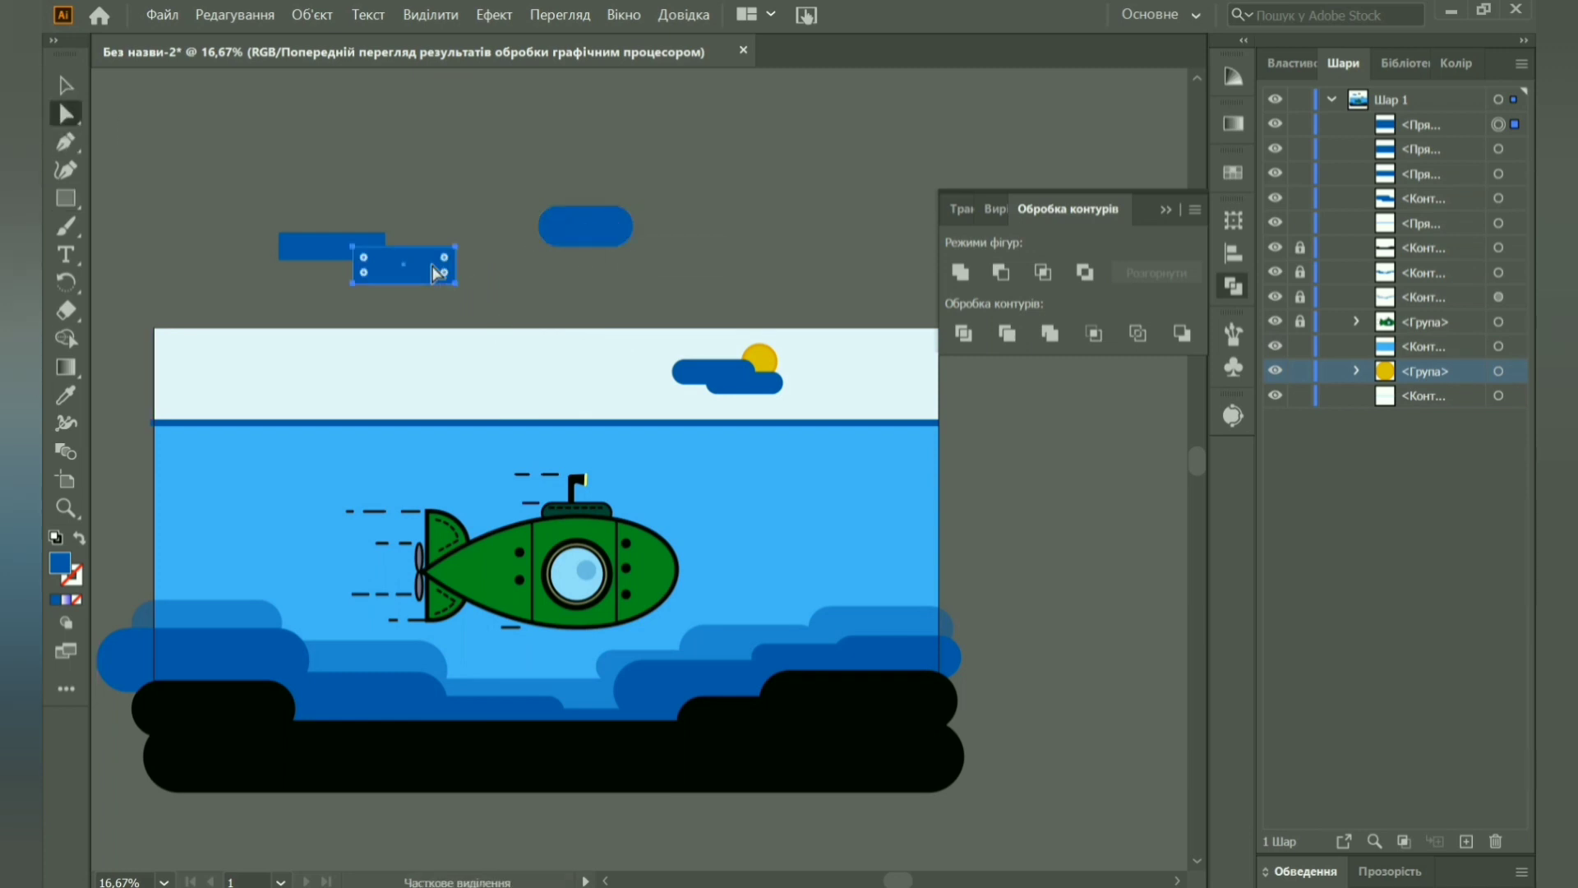
pyautogui.moveTo(365, 258); pyautogui.dragTo(387, 263)
pyautogui.click(66, 85)
pyautogui.moveTo(263, 222); pyautogui.dragTo(468, 296)
pyautogui.click(961, 272)
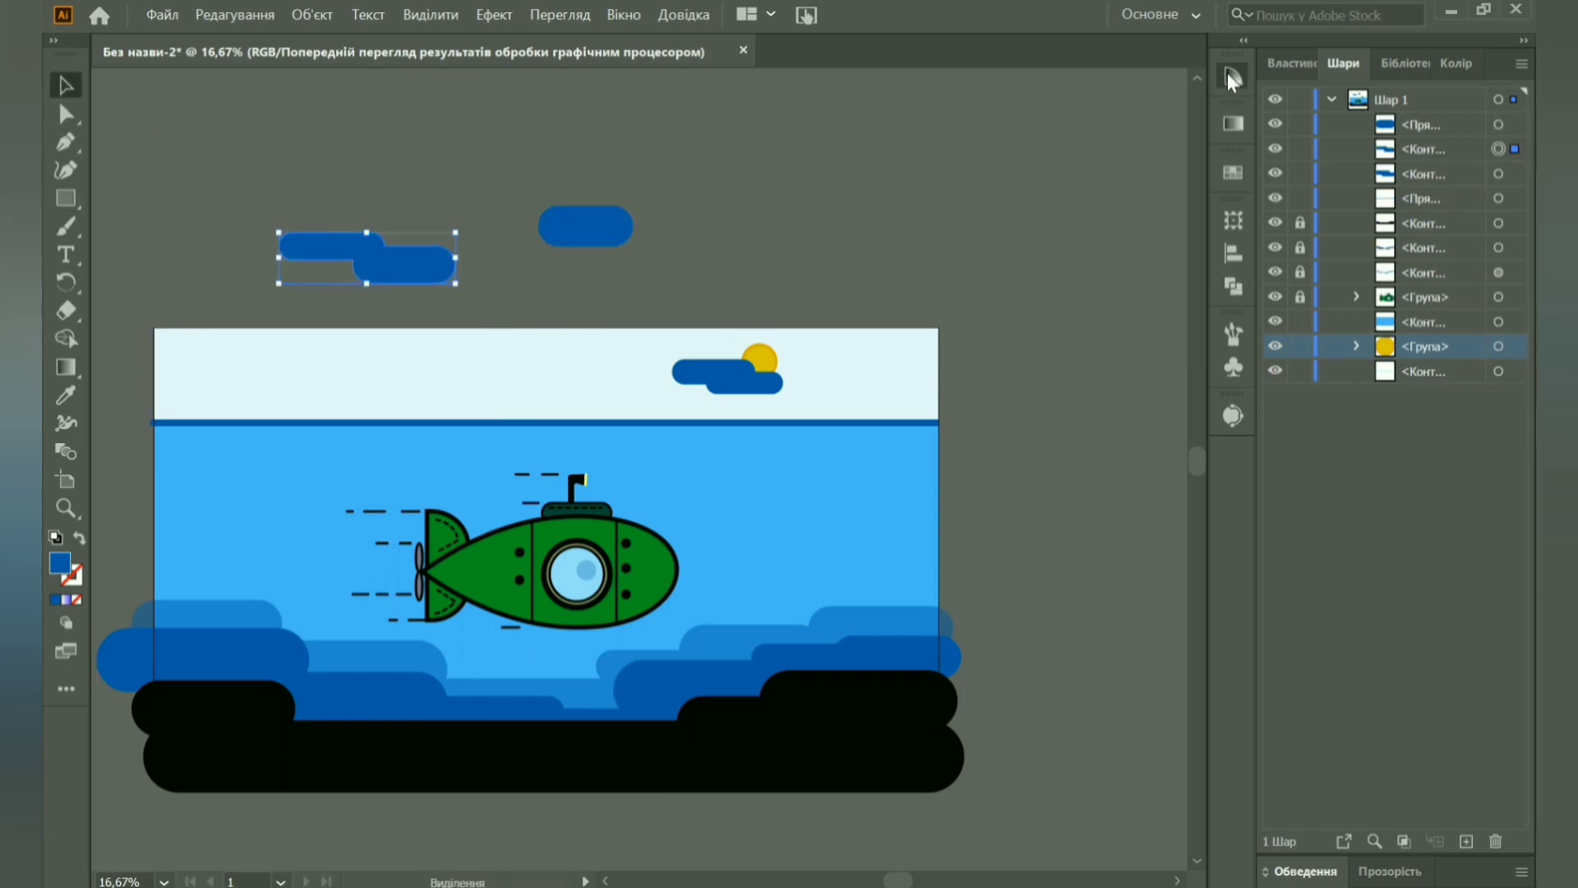
pyautogui.click(1234, 75)
pyautogui.click(1115, 184)
pyautogui.click(1090, 158)
pyautogui.moveTo(370, 250); pyautogui.dragTo(379, 356)
# Colour another rounded cloud lighter blue and move it to the right side of the sky.
pyautogui.click(576, 235)
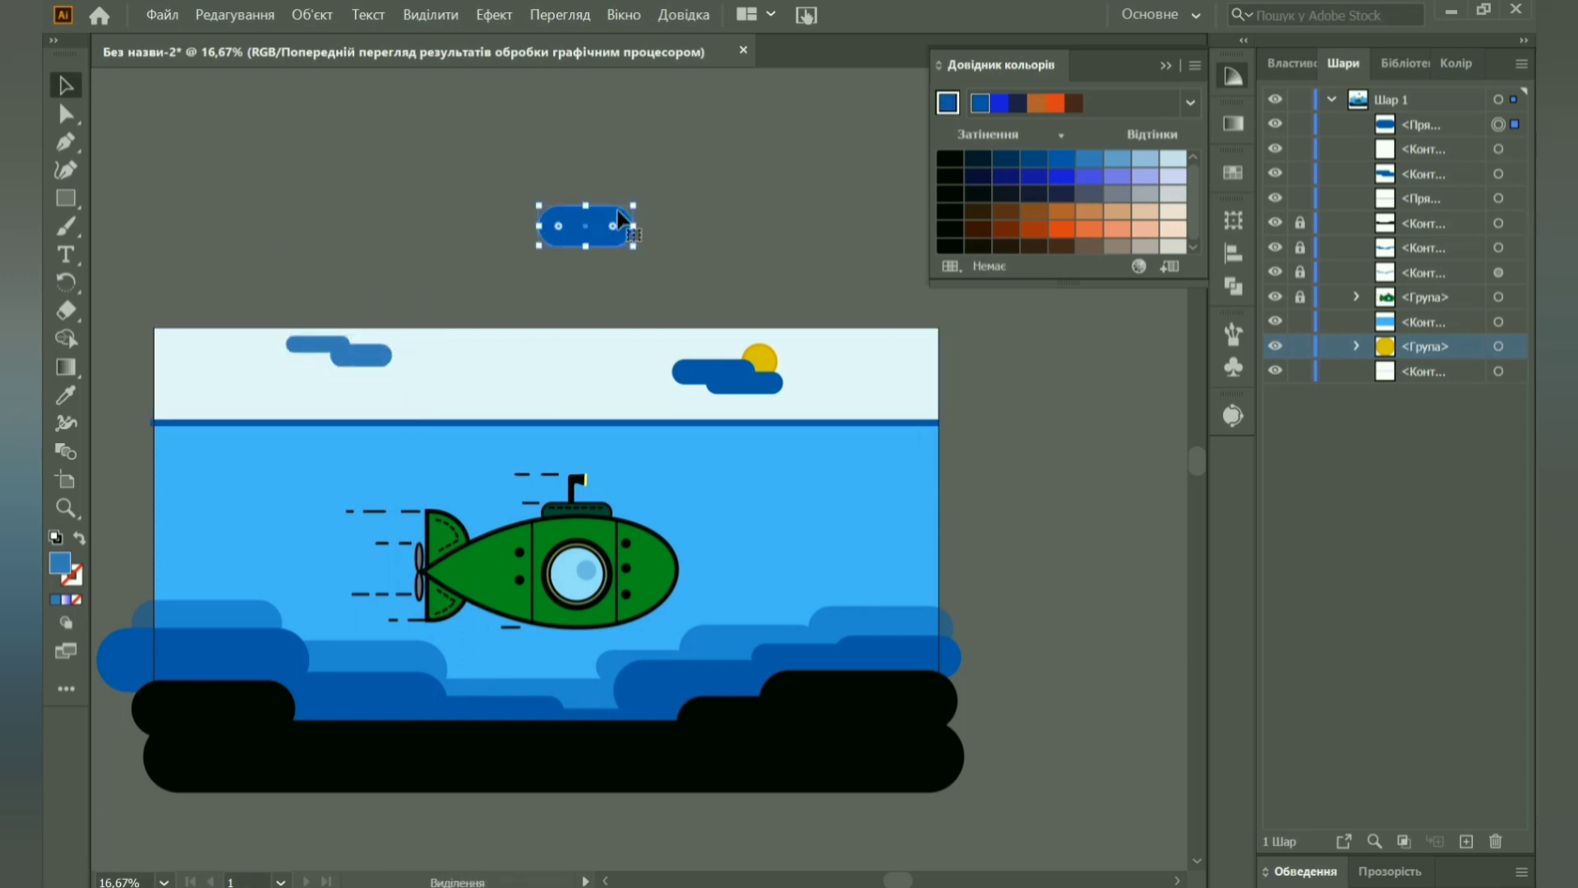
pyautogui.click(65, 393)
pyautogui.click(362, 354)
pyautogui.moveTo(613, 218)
pyautogui.mouseDown()
pyautogui.moveTo(865, 347)
pyautogui.moveTo(944, 326)
pyautogui.moveTo(902, 353)
pyautogui.mouseUp()
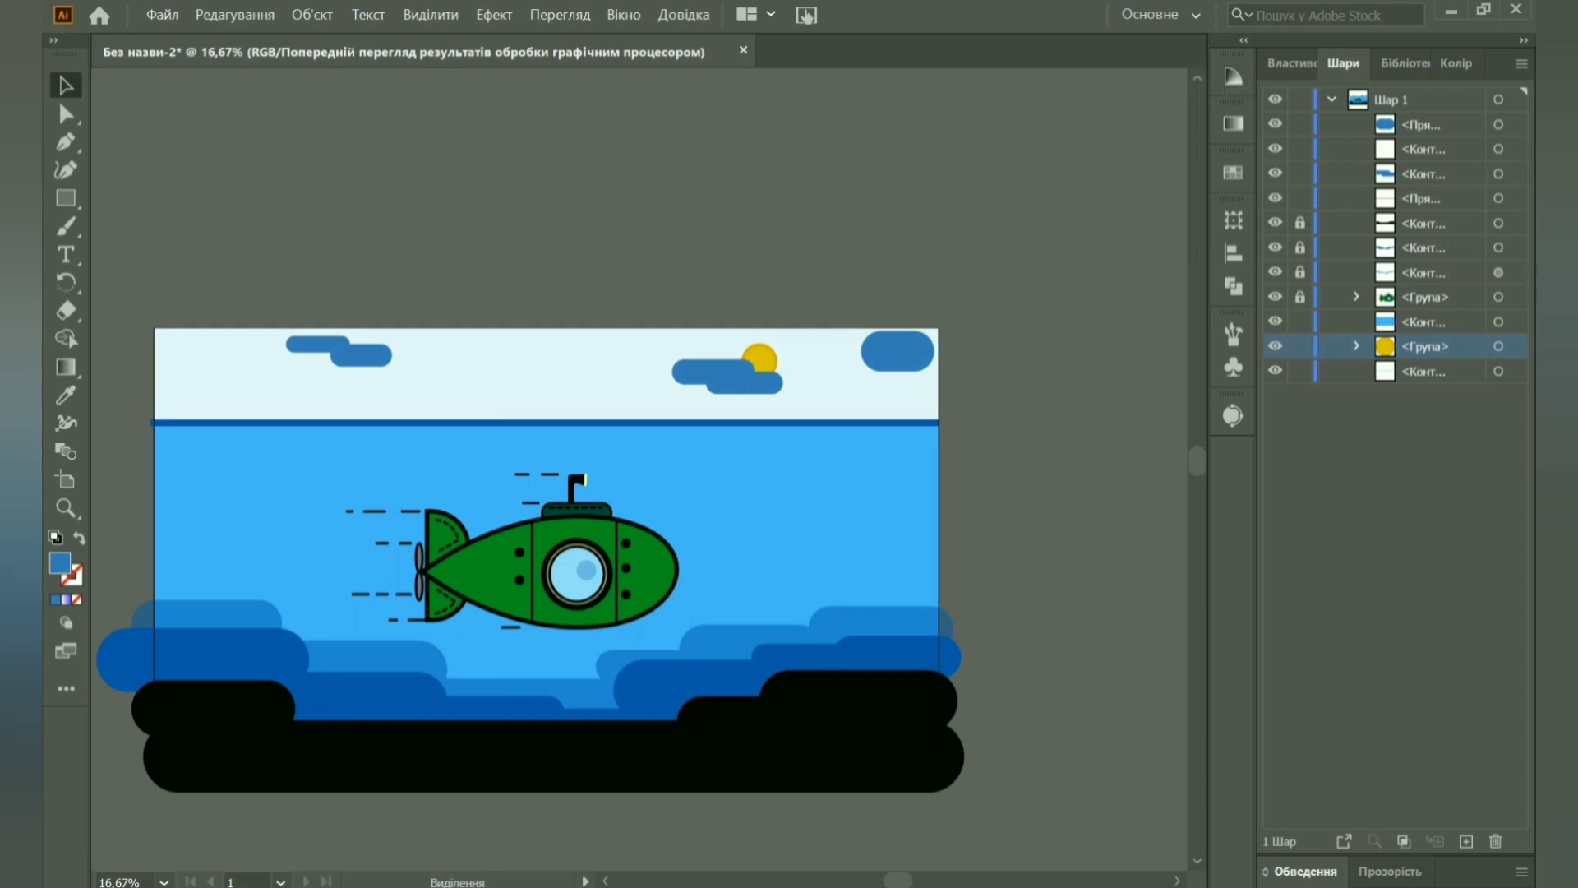
pyautogui.moveTo(483, 244); pyautogui.dragTo(578, 278)
# Round the new rectangle into a pill-shaped cloud filled light blue.
pyautogui.press('a')
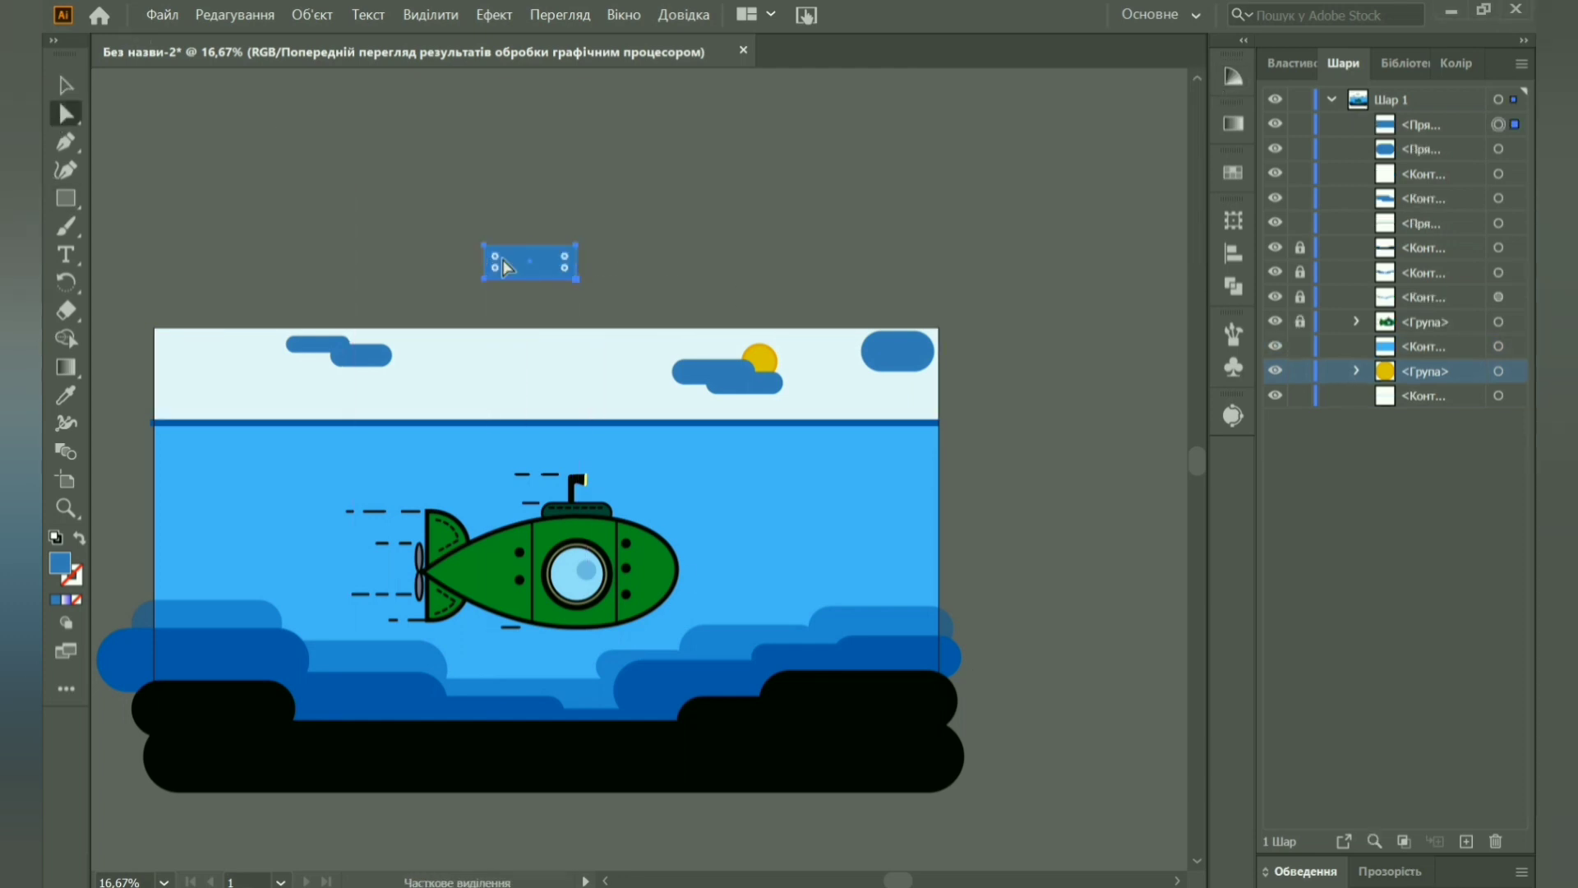
pyautogui.moveTo(494, 253)
pyautogui.mouseDown()
pyautogui.moveTo(526, 260)
pyautogui.moveTo(387, 363)
pyautogui.mouseUp()
pyautogui.click(1460, 64)
pyautogui.click(1301, 222)
pyautogui.press('v')
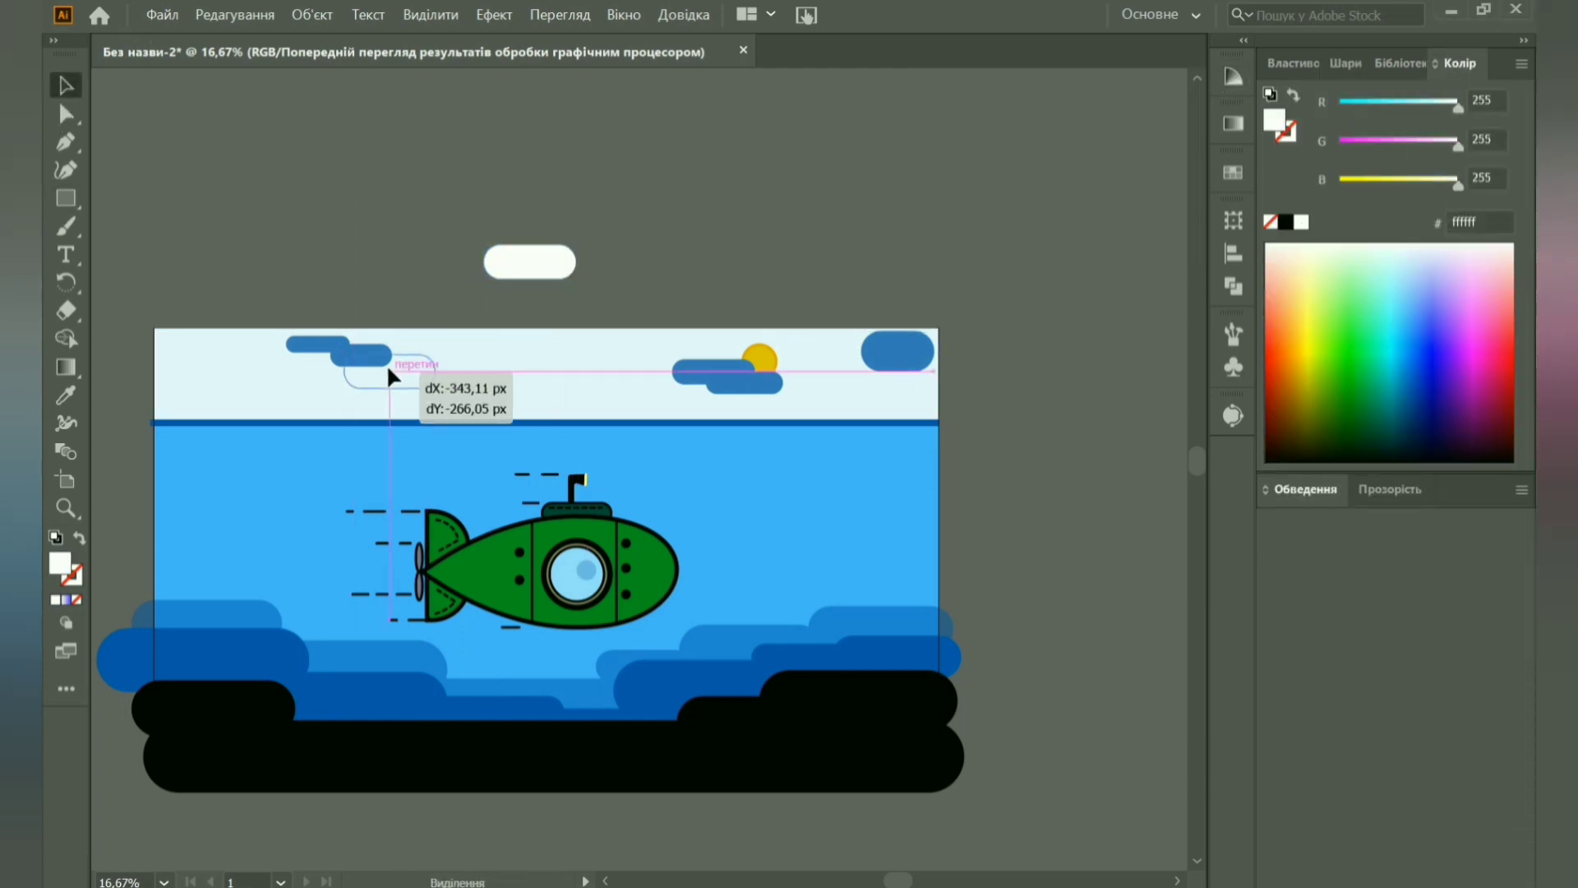
pyautogui.moveTo(1447, 232); pyautogui.dragTo(1414, 300)
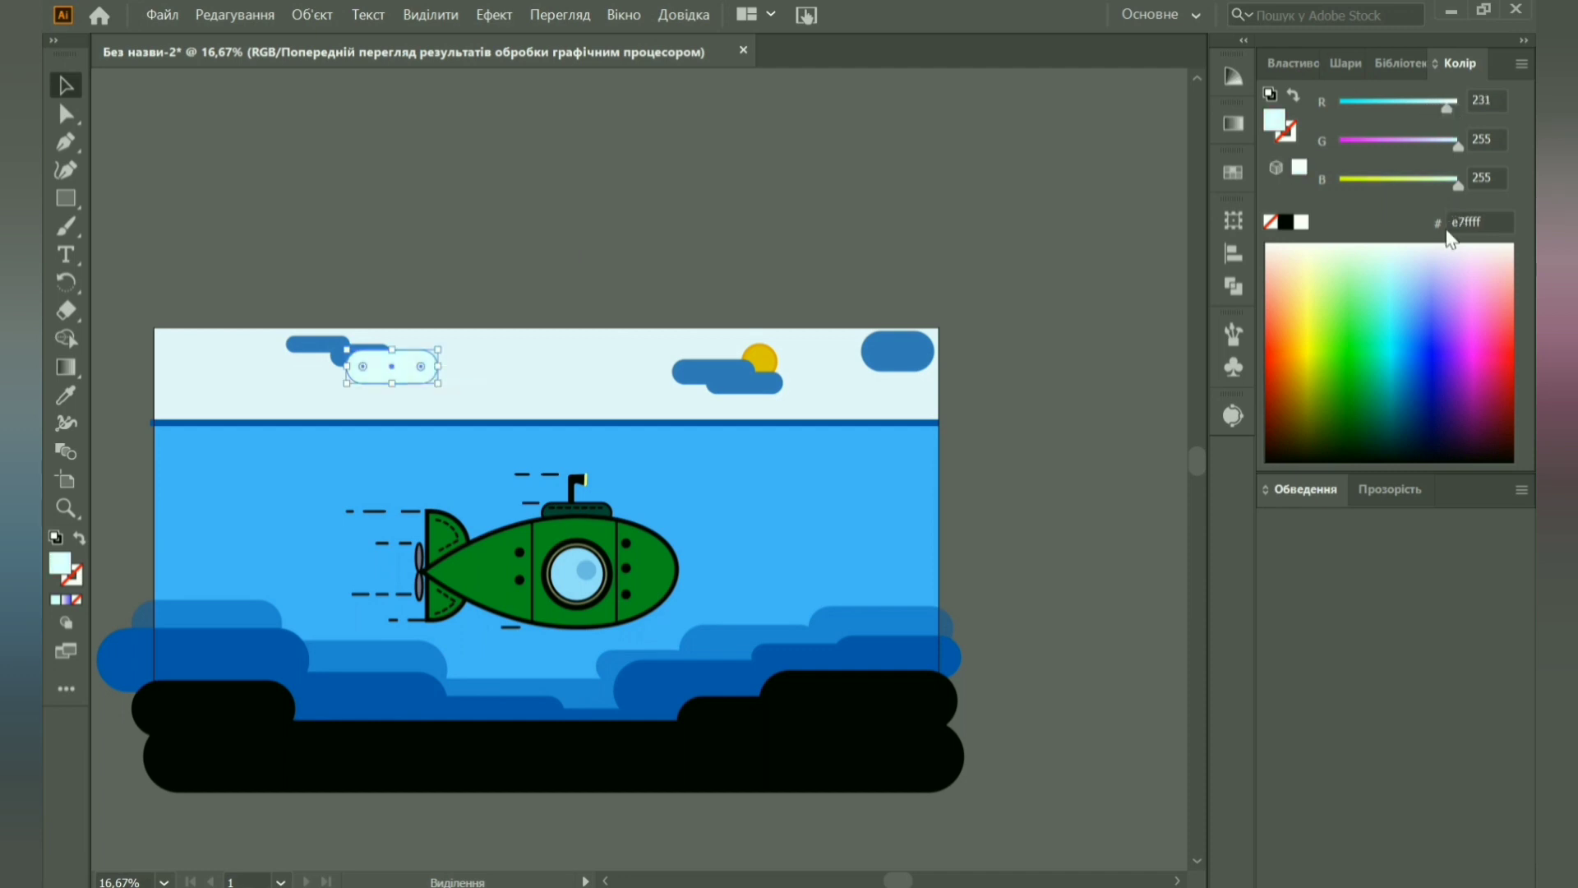
pyautogui.click(878, 204)
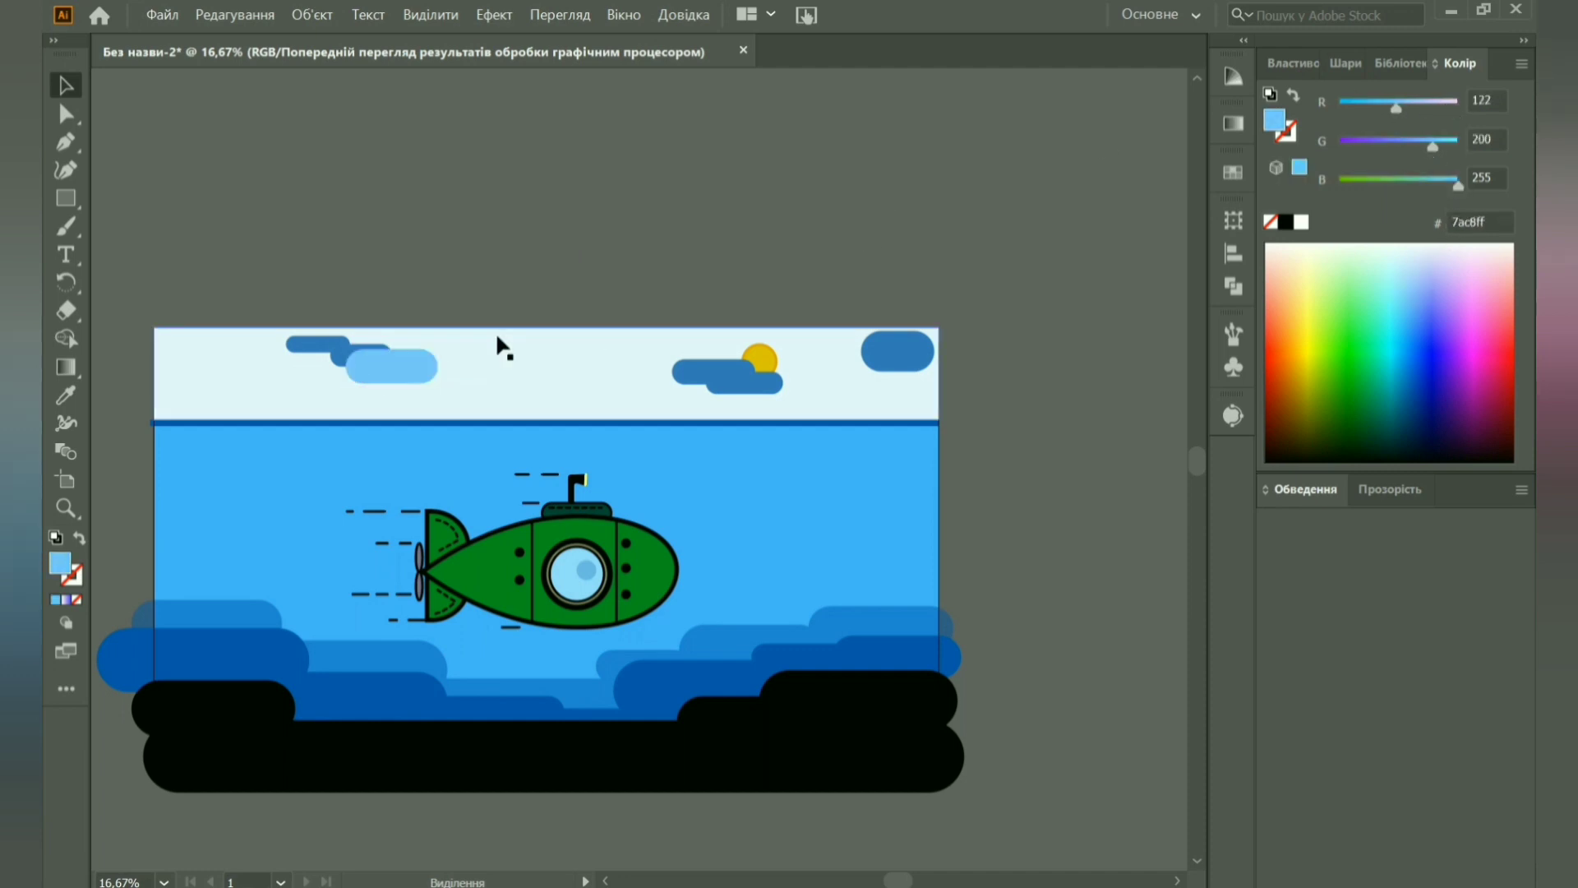
# Draw a small rectangle for another cloud, then select the dark-blue top-left cloud.
pyautogui.rightClick(66, 198)
pyautogui.click(164, 201)
pyautogui.moveTo(623, 254)
pyautogui.mouseDown()
pyautogui.moveTo(673, 269)
pyautogui.moveTo(636, 388)
pyautogui.mouseUp()
pyautogui.press('a')
pyautogui.click(317, 343)
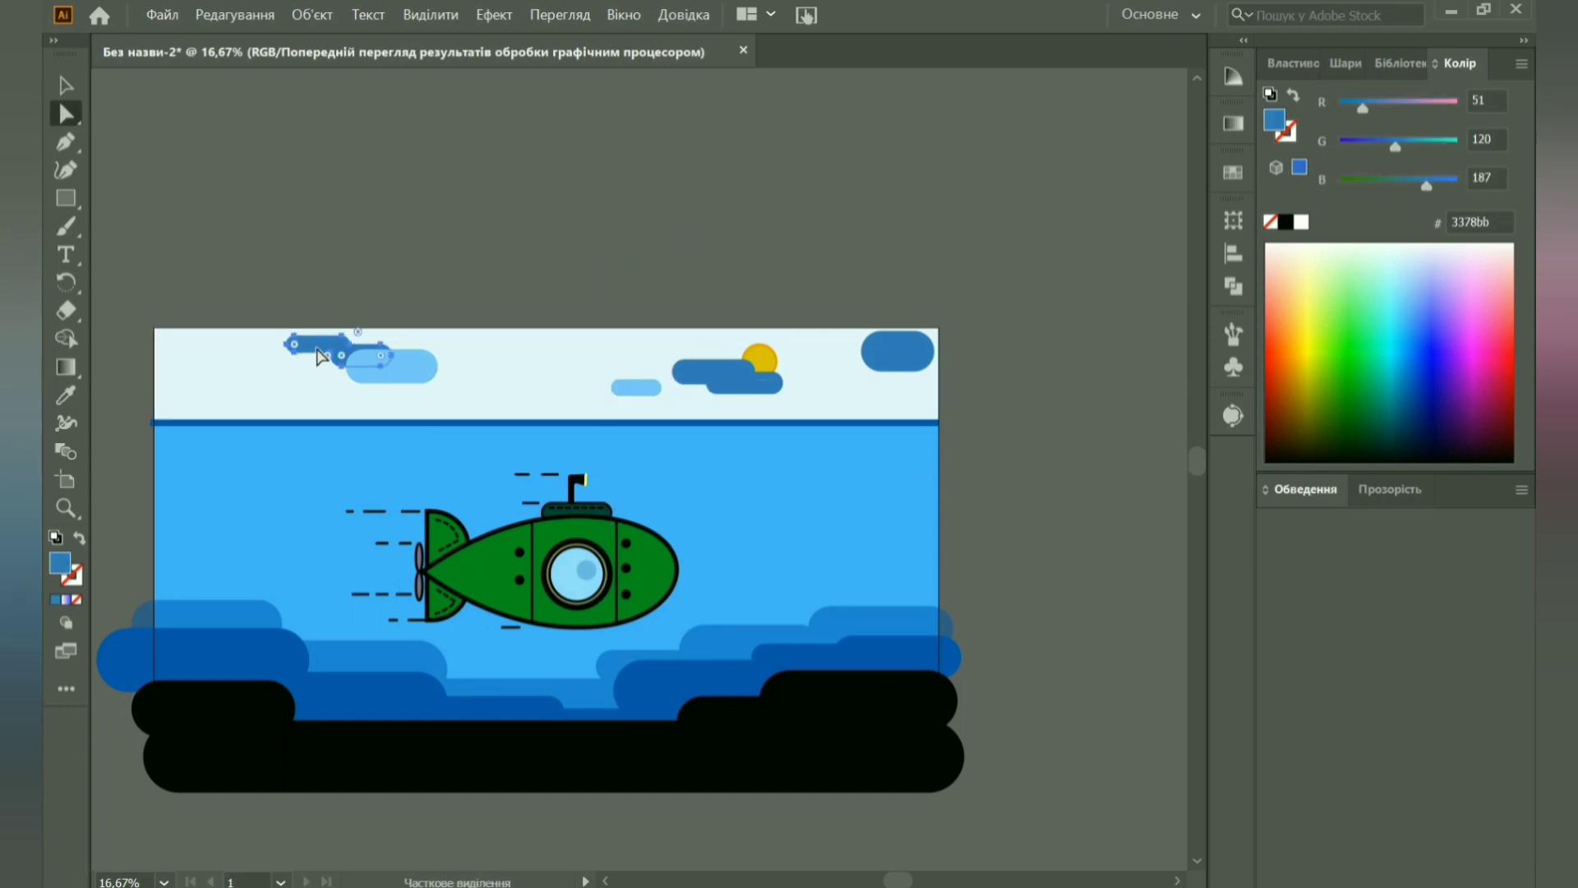
pyautogui.click(1346, 63)
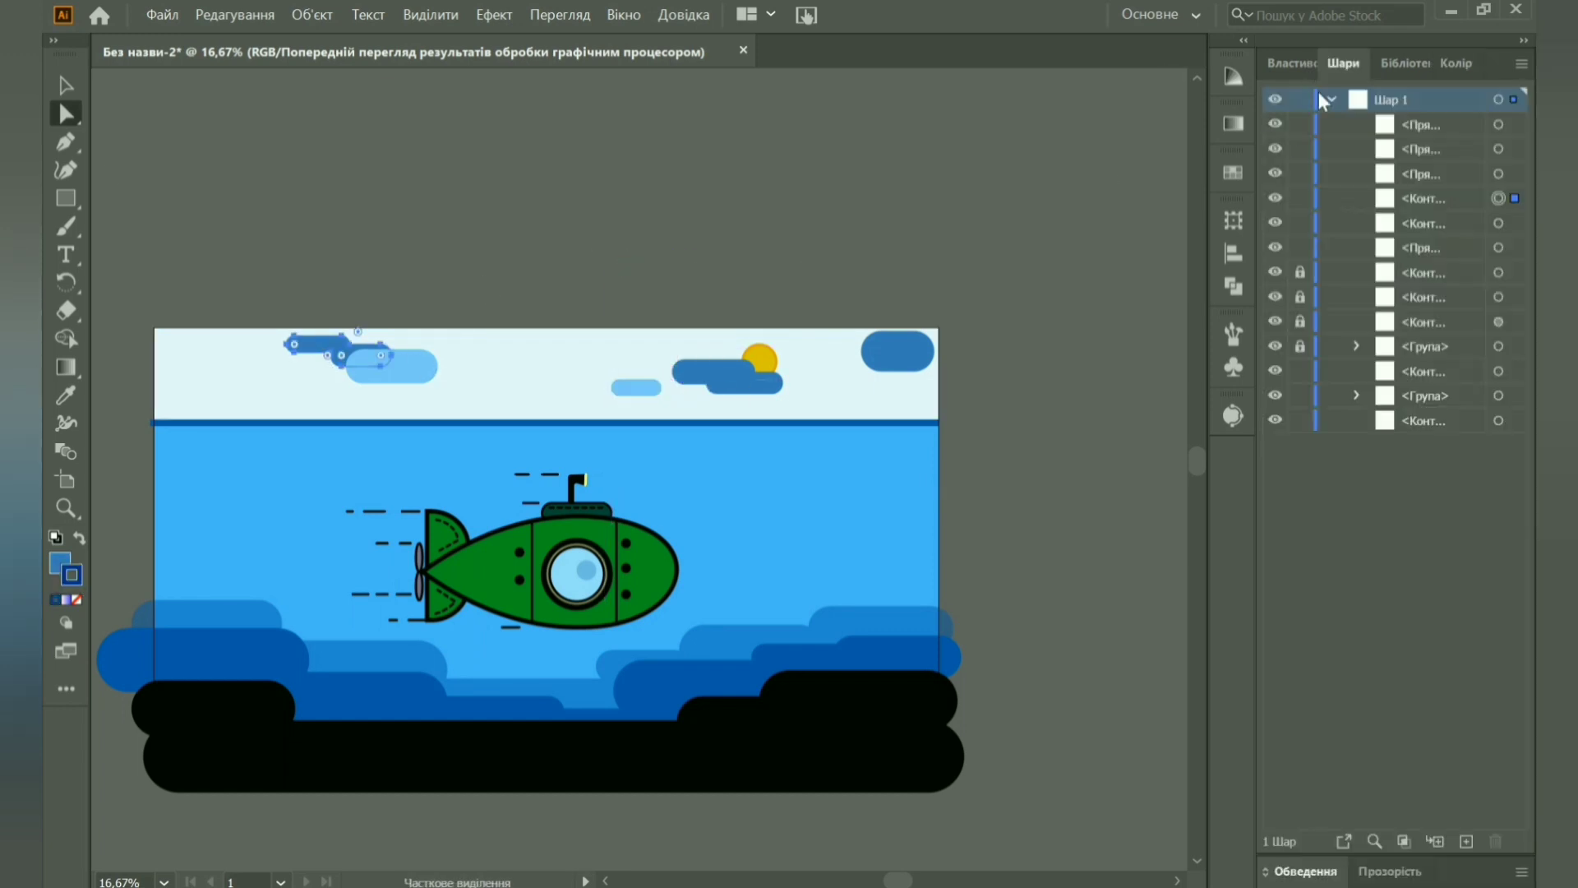
pyautogui.click(1289, 63)
# Save the top-left cloud's dark blue as a new swatch.
pyautogui.click(346, 333)
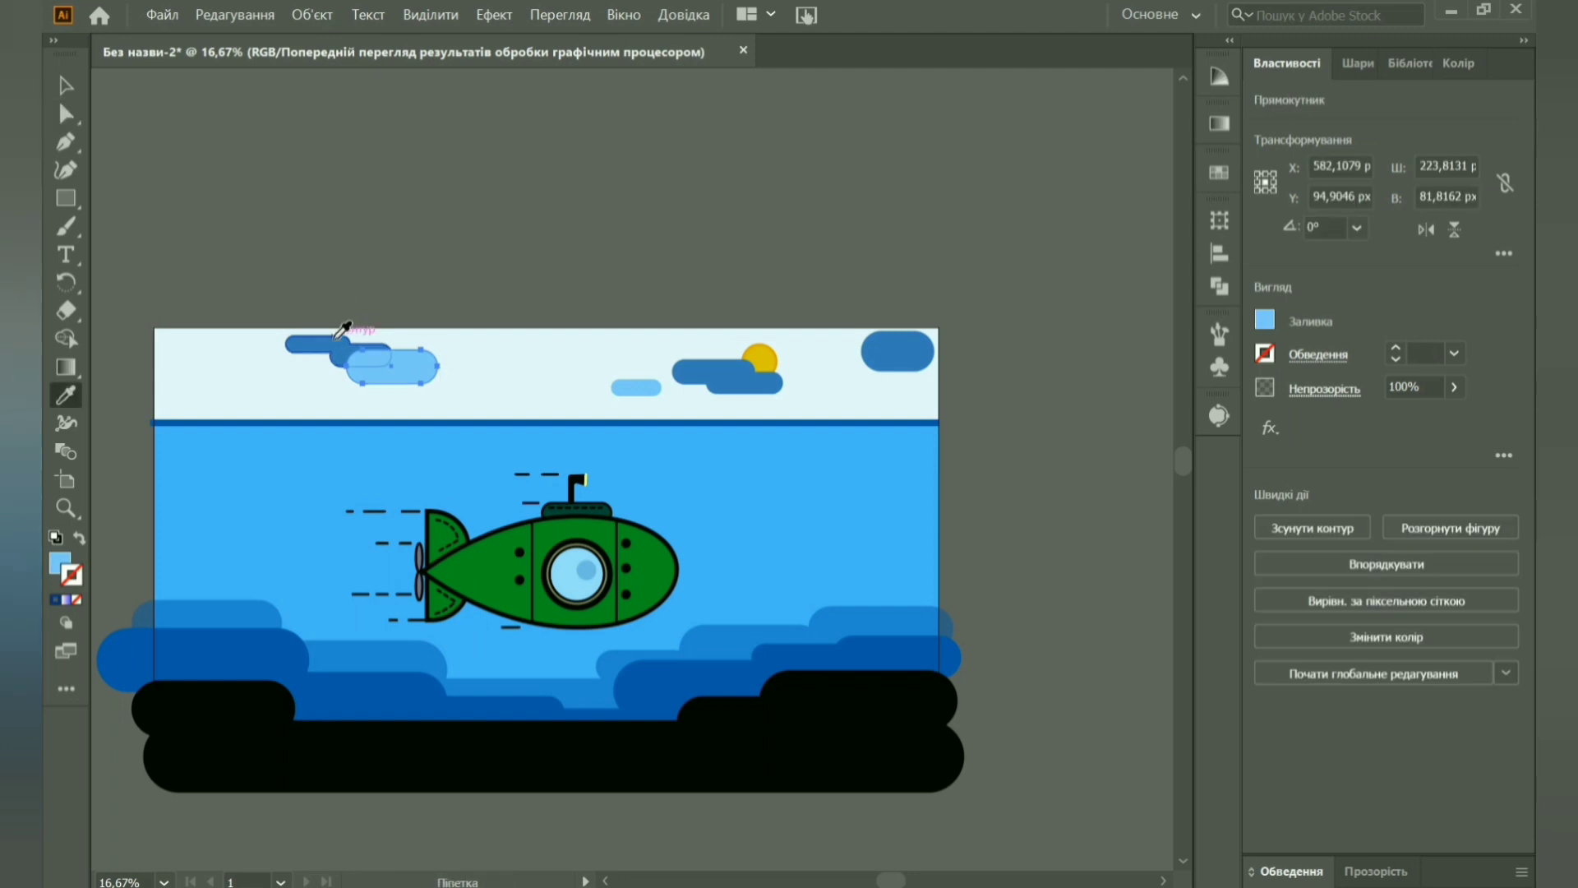
pyautogui.click(65, 84)
pyautogui.click(319, 355)
pyautogui.click(1459, 64)
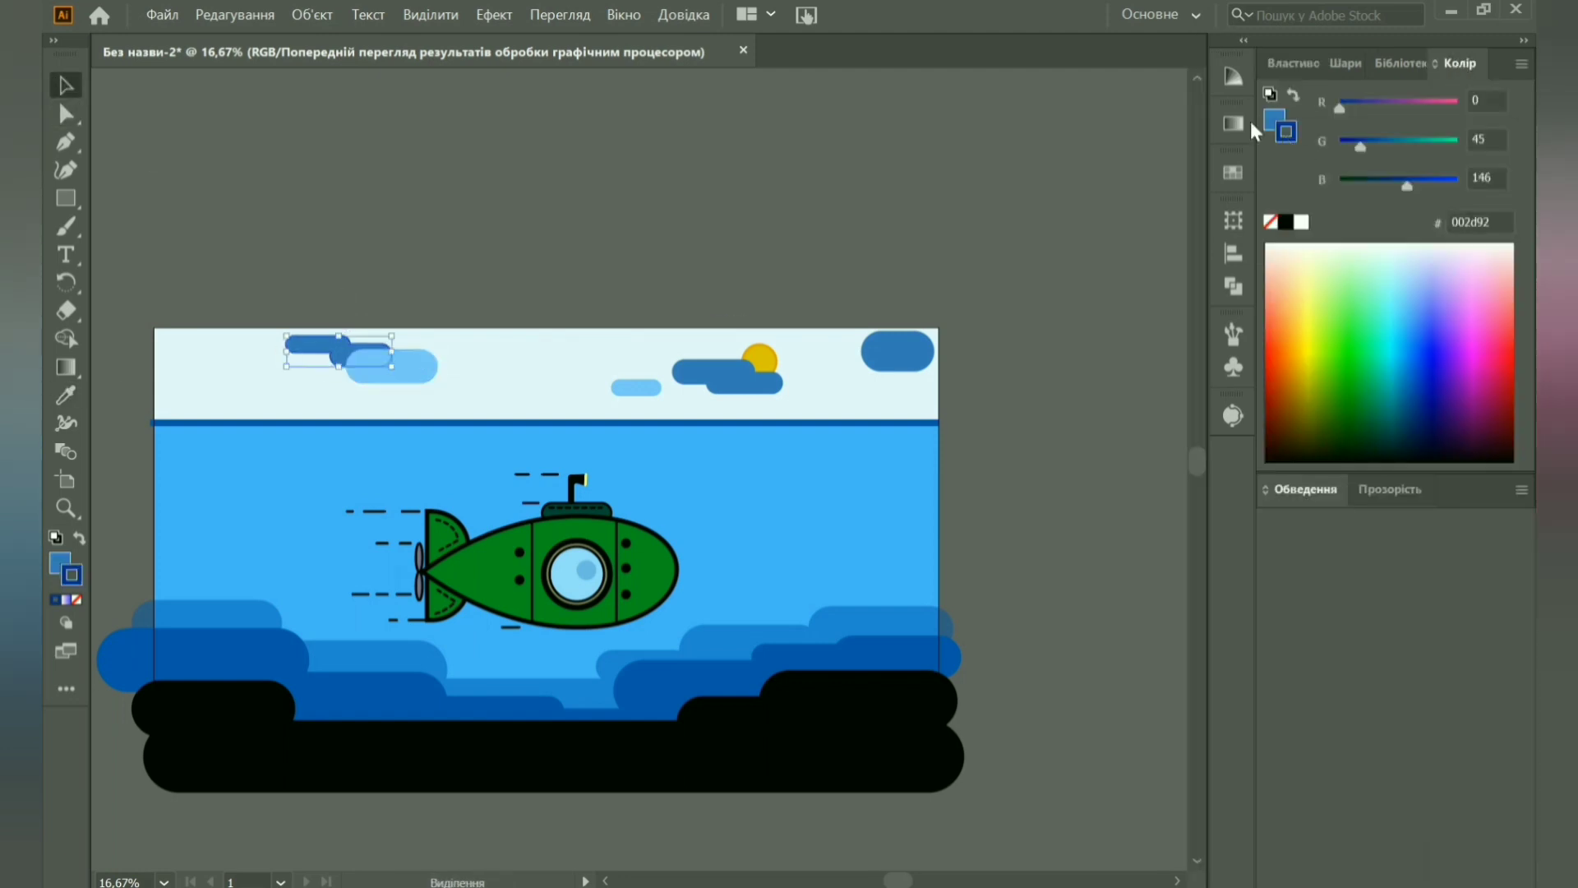
pyautogui.click(1233, 173)
pyautogui.click(1142, 298)
pyautogui.press('Return')
# Outline the light-blue clouds in dark blue and copy that outline style to the top-right cloud.
pyautogui.click(421, 371)
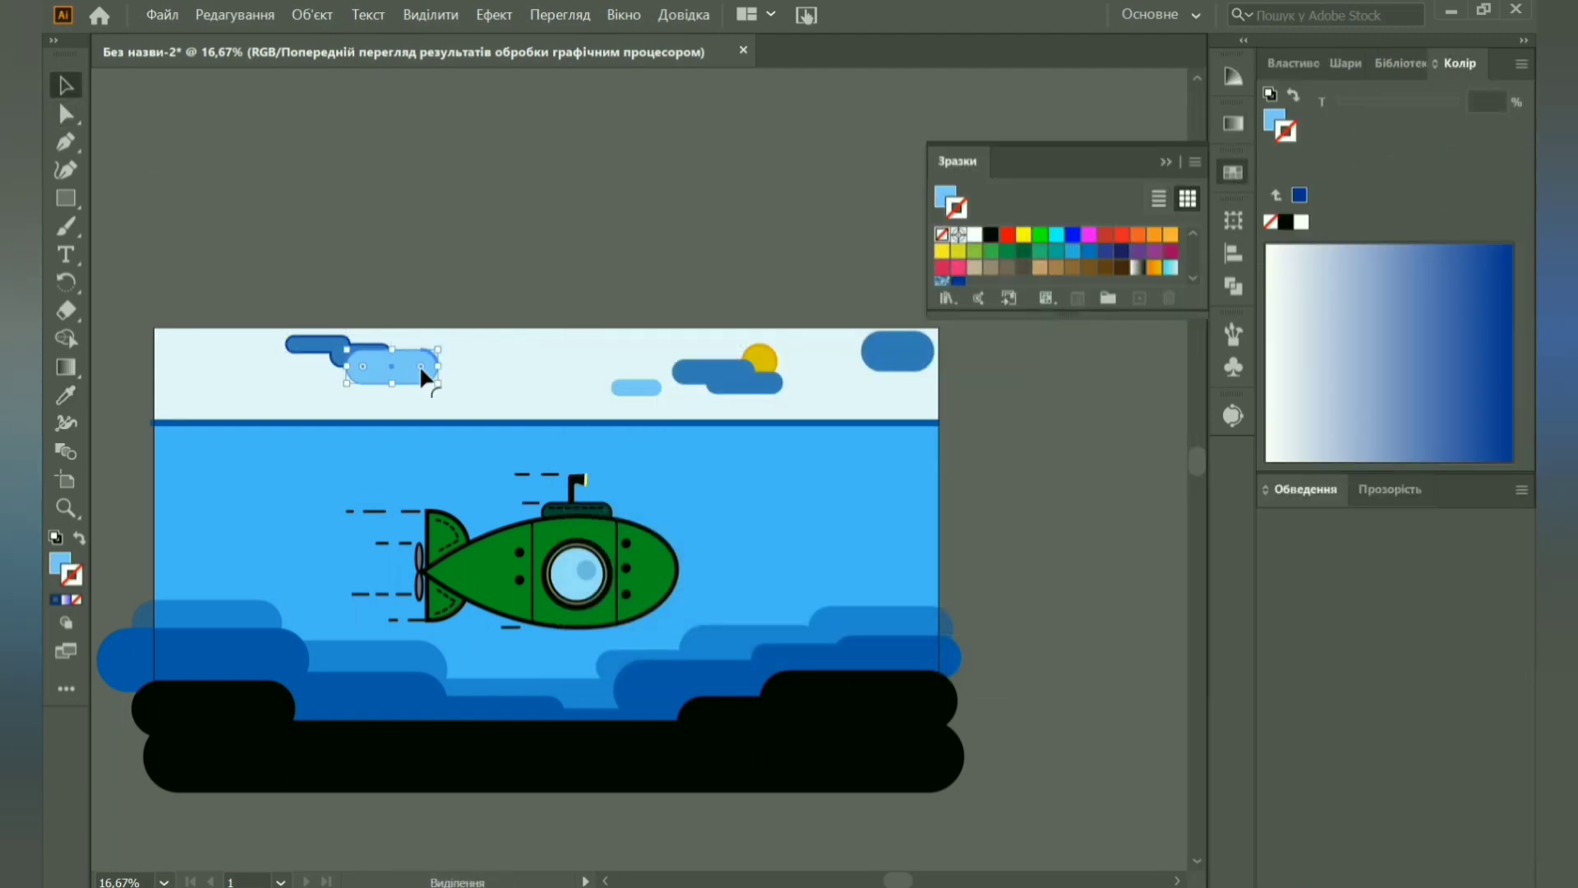
pyautogui.scroll(-2, 1073, 259)
pyautogui.click(959, 234)
pyautogui.click(1293, 63)
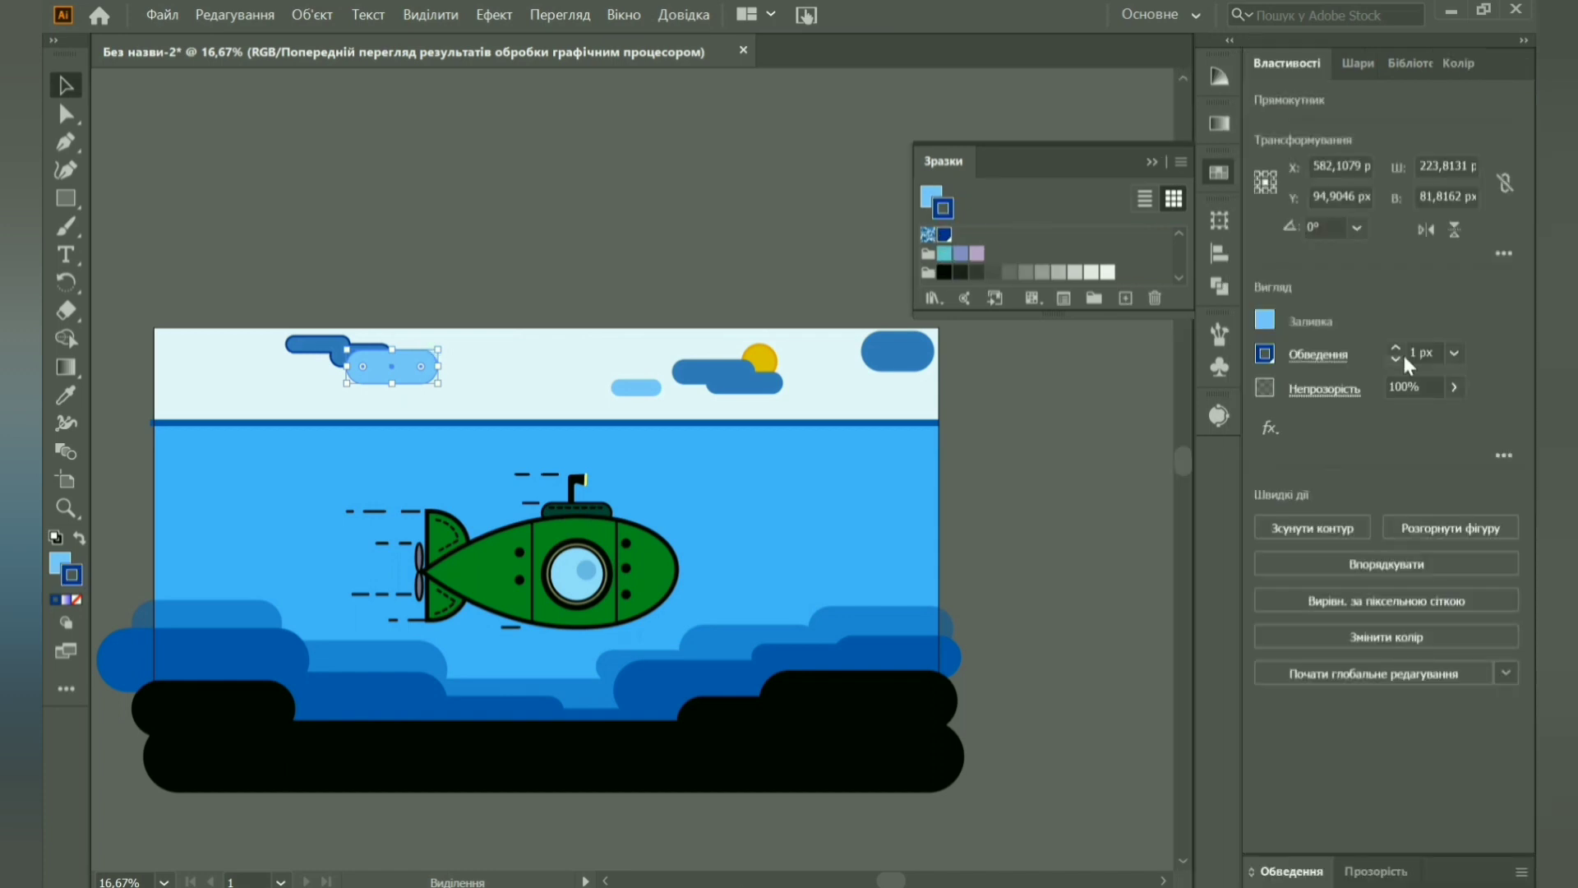
pyautogui.click(636, 387)
pyautogui.click(727, 376)
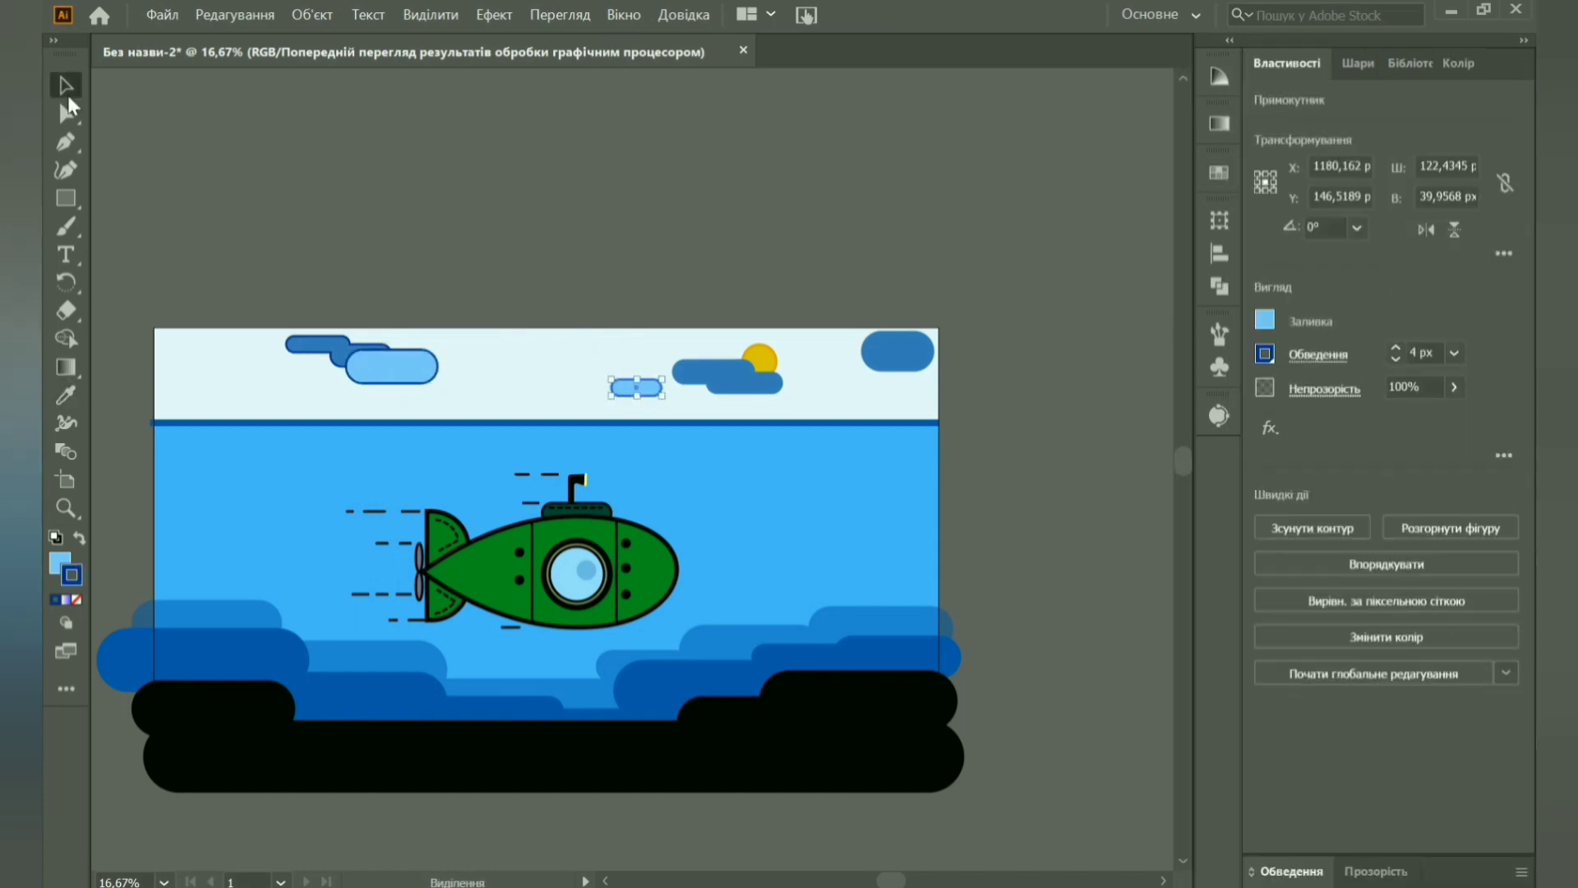
pyautogui.hotkey('ctrl', 'alt', ']')
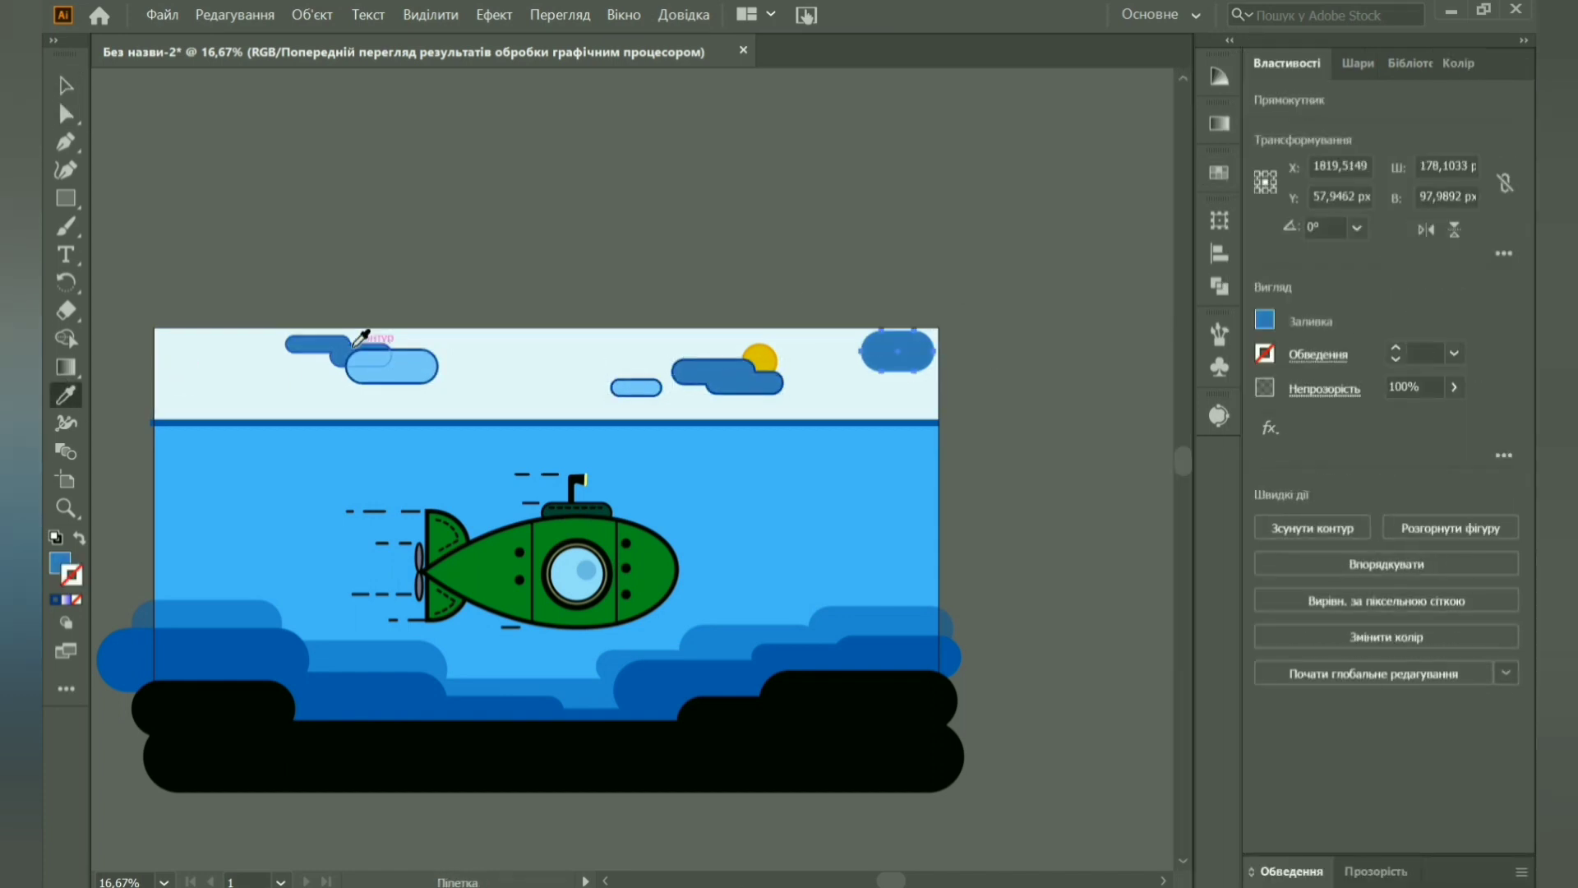
pyautogui.click(356, 344)
pyautogui.press('v')
# Make the sun's main circle yellow with a 2 px orange outline.
pyautogui.click(761, 356)
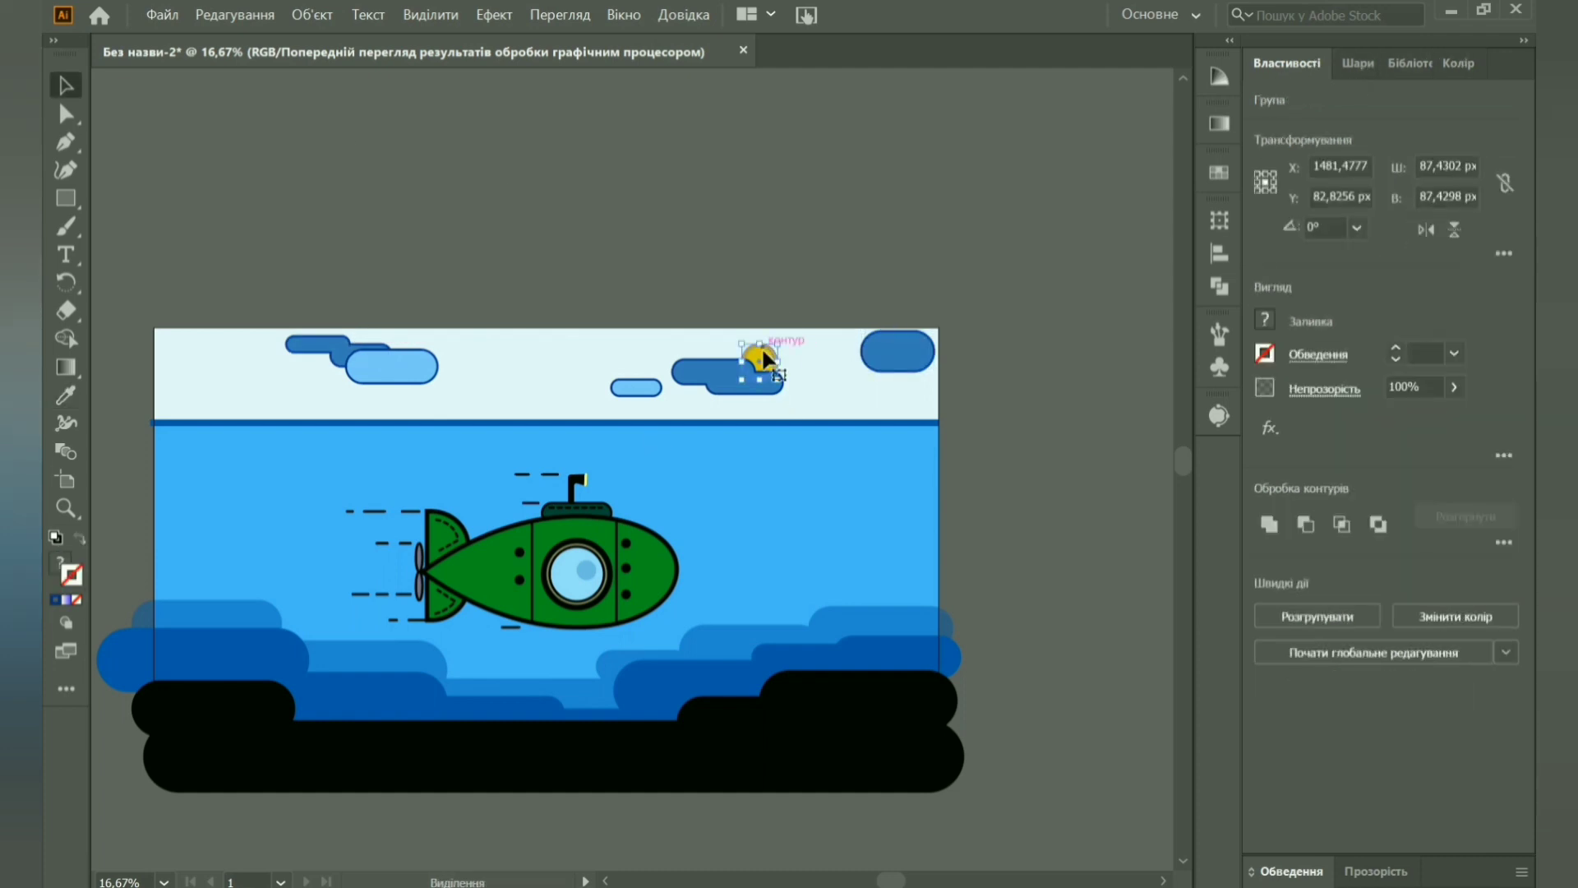
pyautogui.hotkey('ctrl', 'shift', 'g')
pyautogui.click(1460, 63)
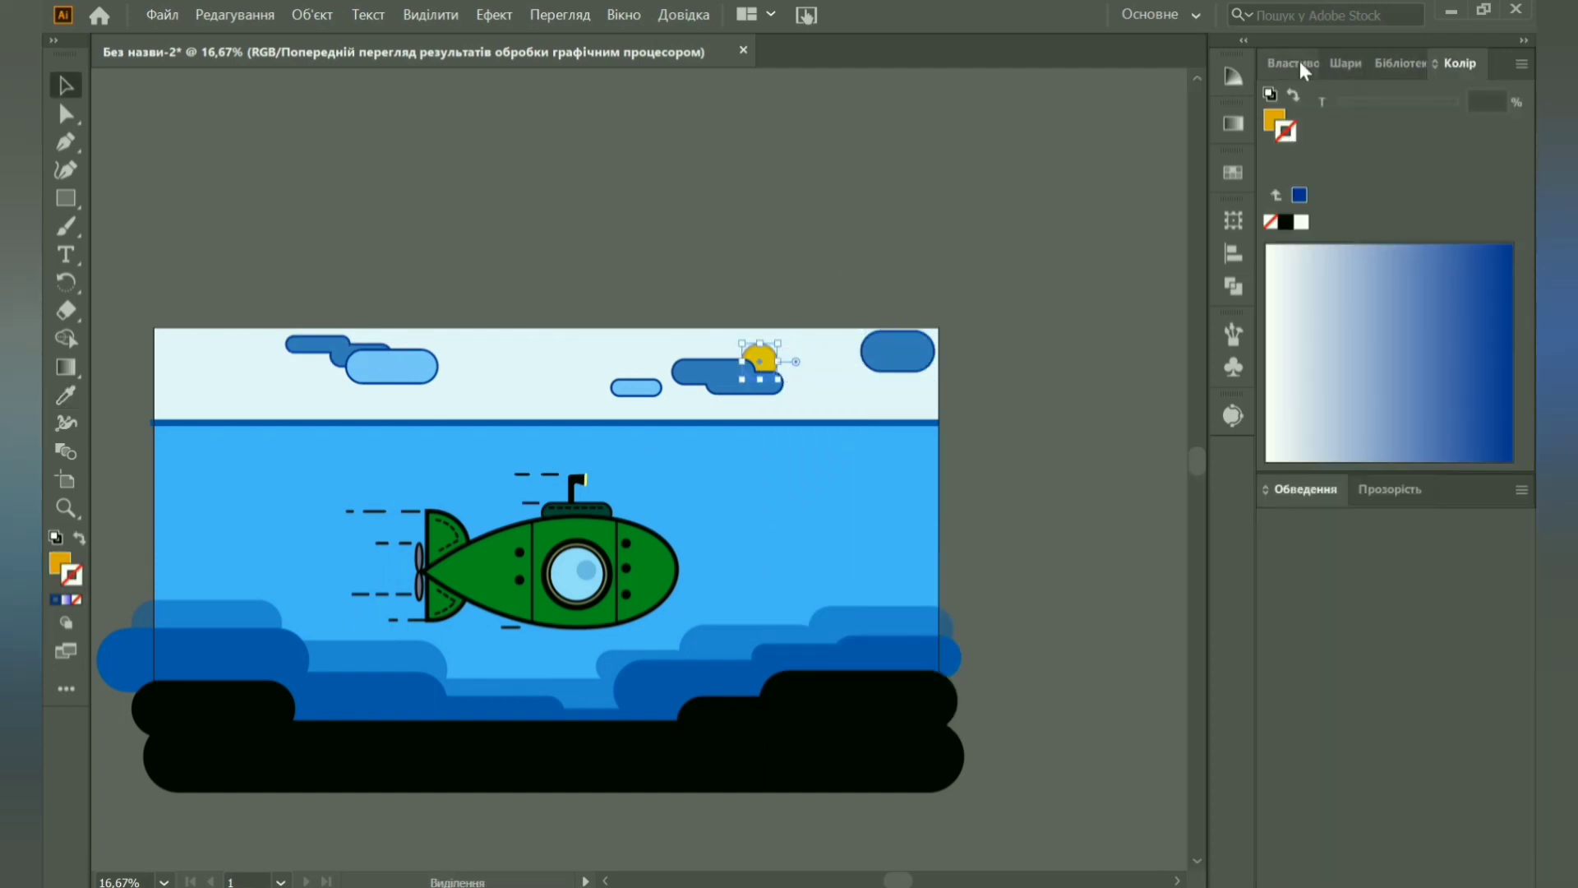
pyautogui.hotkey('shift', 'F3')
pyautogui.click(1290, 63)
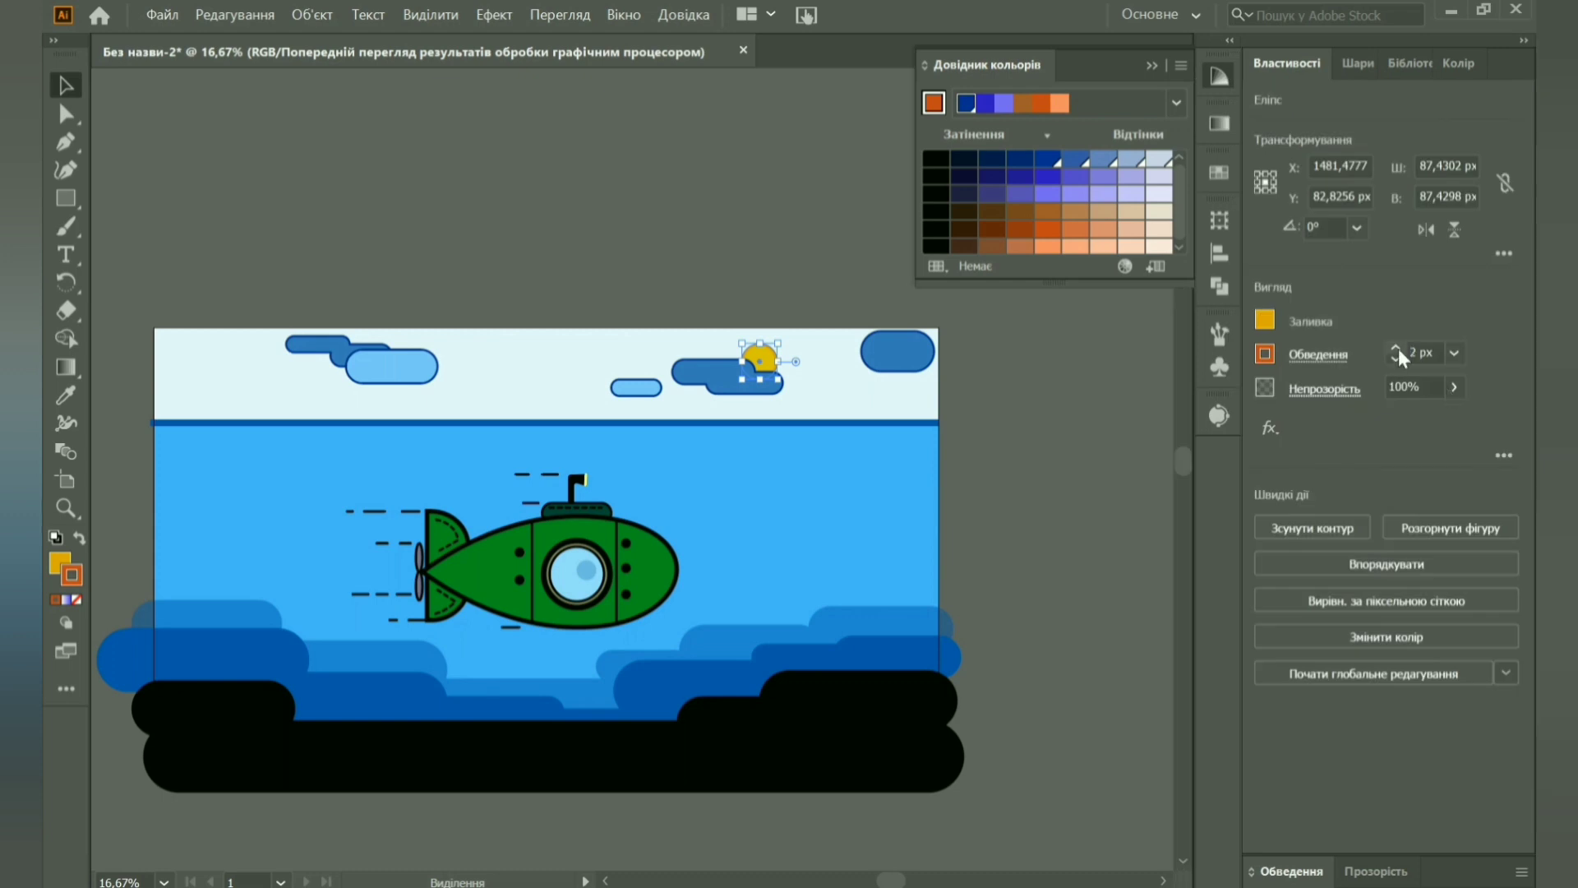
pyautogui.click(1220, 77)
pyautogui.click(851, 276)
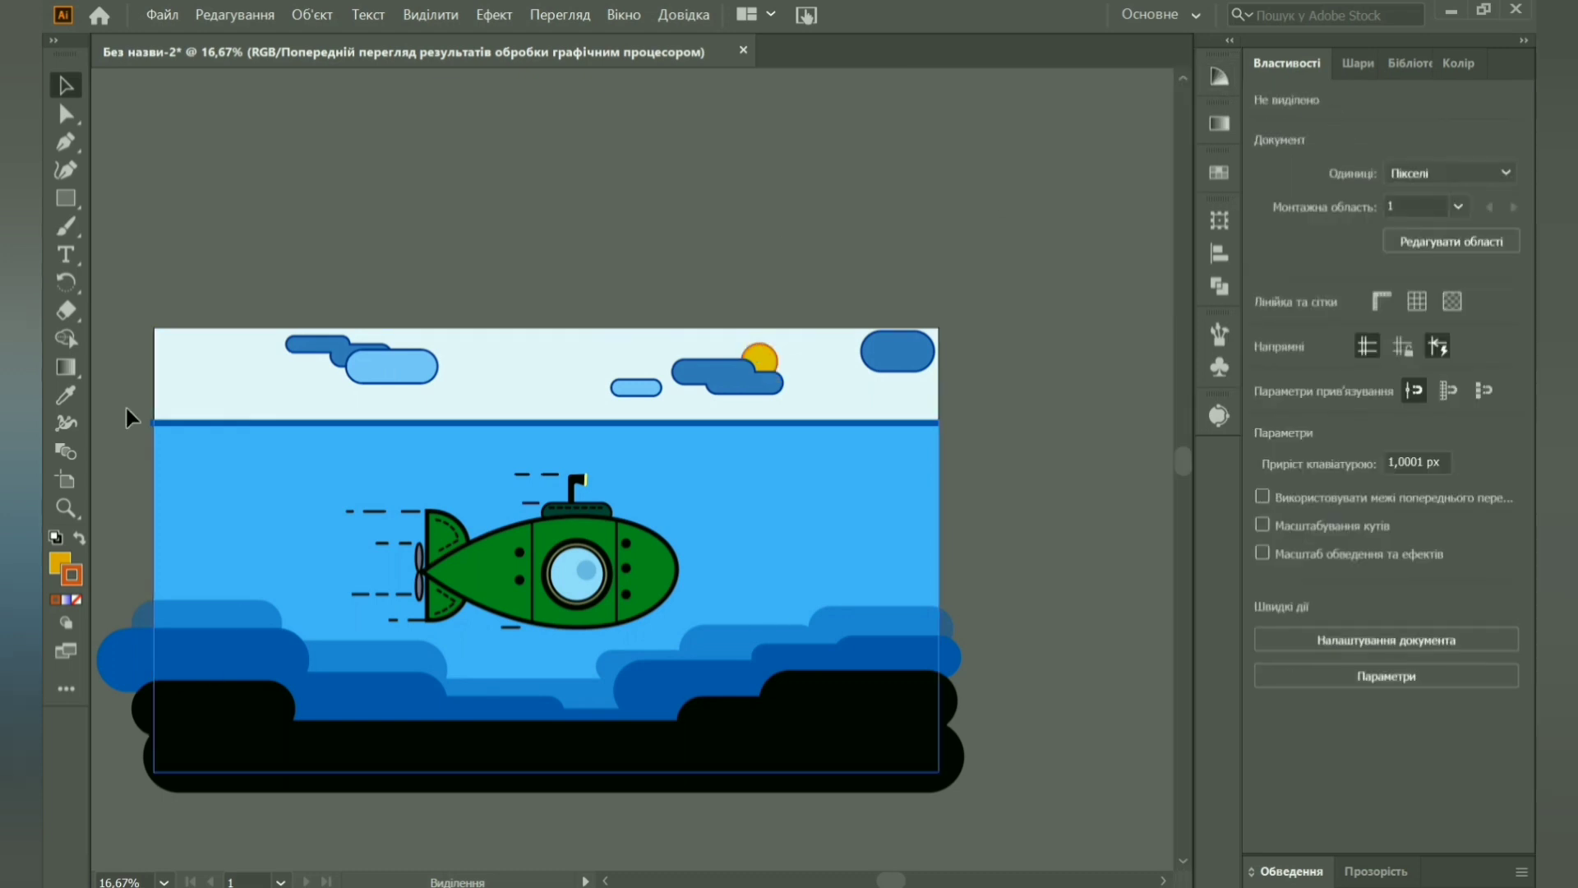
# Group the sun's two circles, then group the five cloud shapes.
pyautogui.click(176, 658)
pyautogui.click(625, 799)
pyautogui.click(1358, 64)
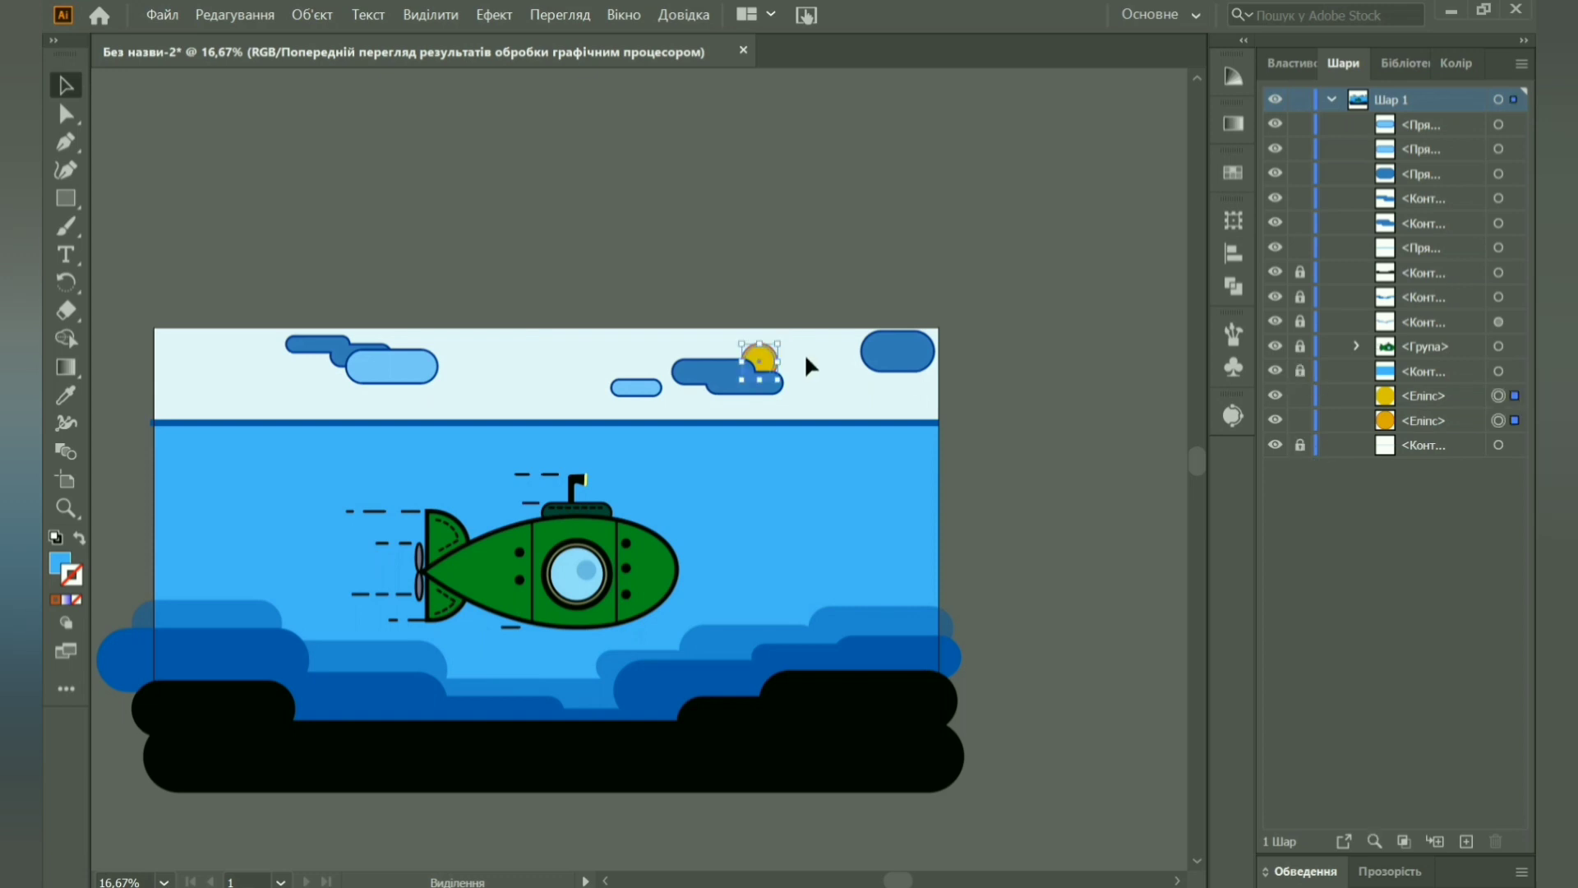
pyautogui.hotkey('ctrl', 'g')
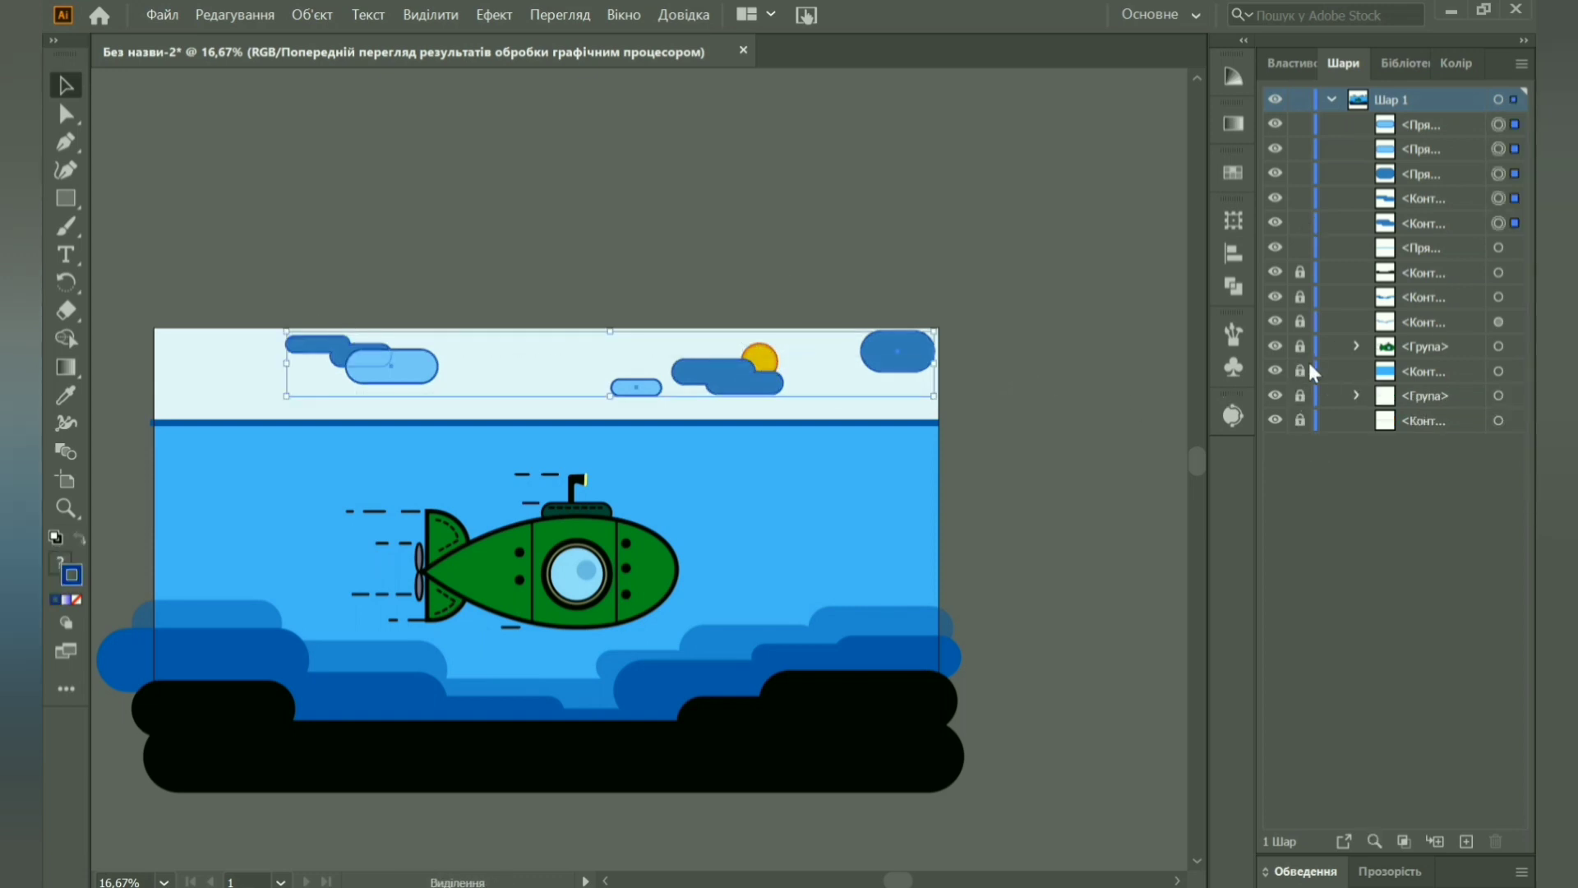
pyautogui.hotkey('ctrl', 'g')
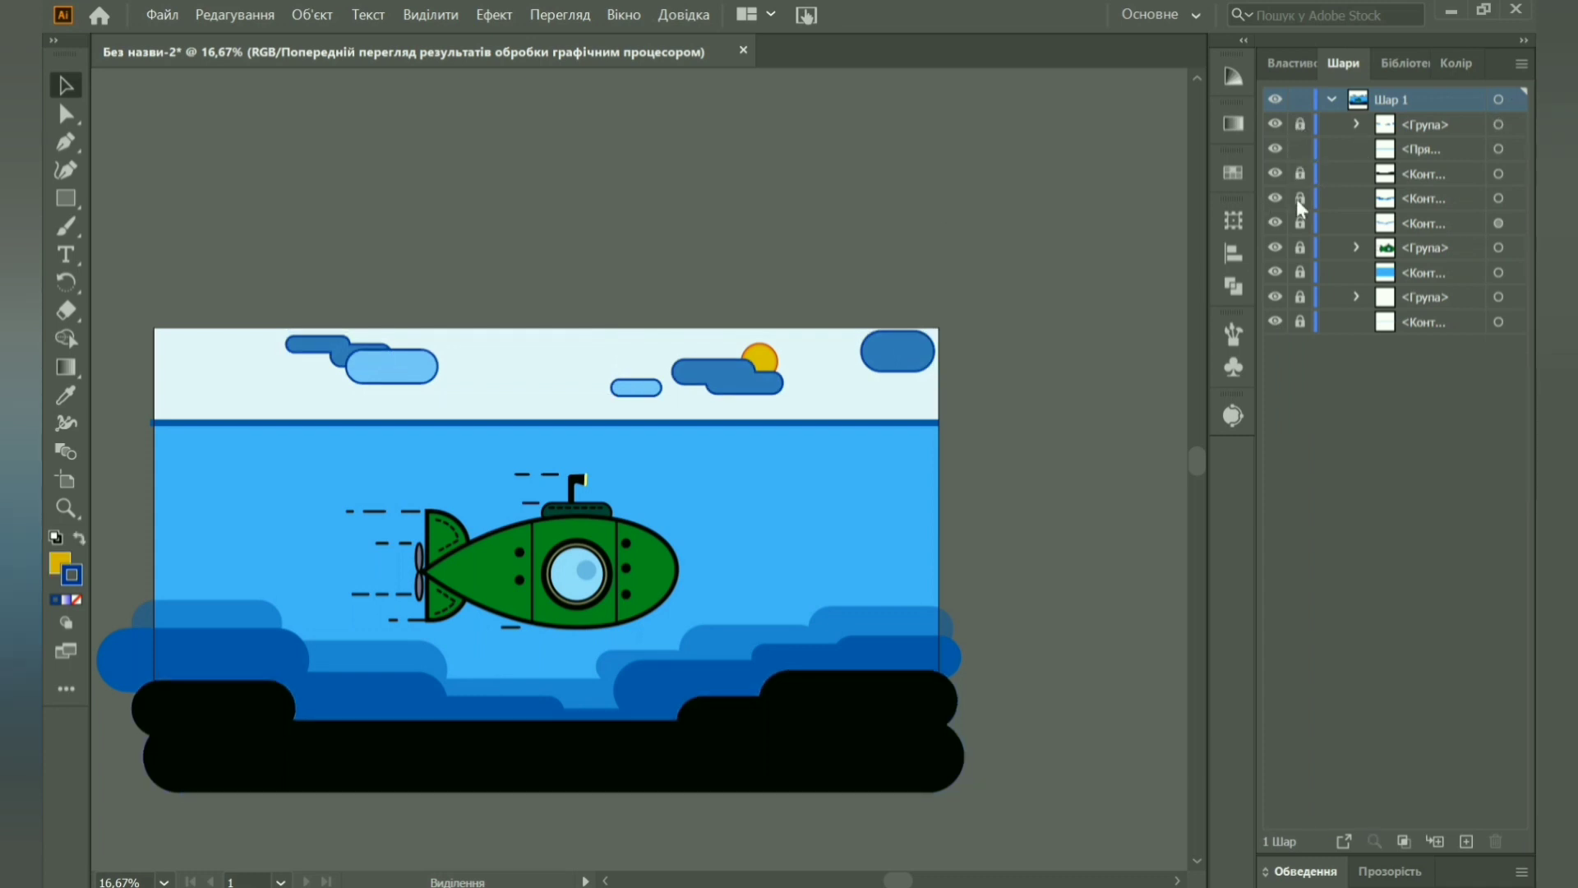
# Outline the lower wave group in dark blue.
pyautogui.click(821, 638)
pyautogui.click(1456, 64)
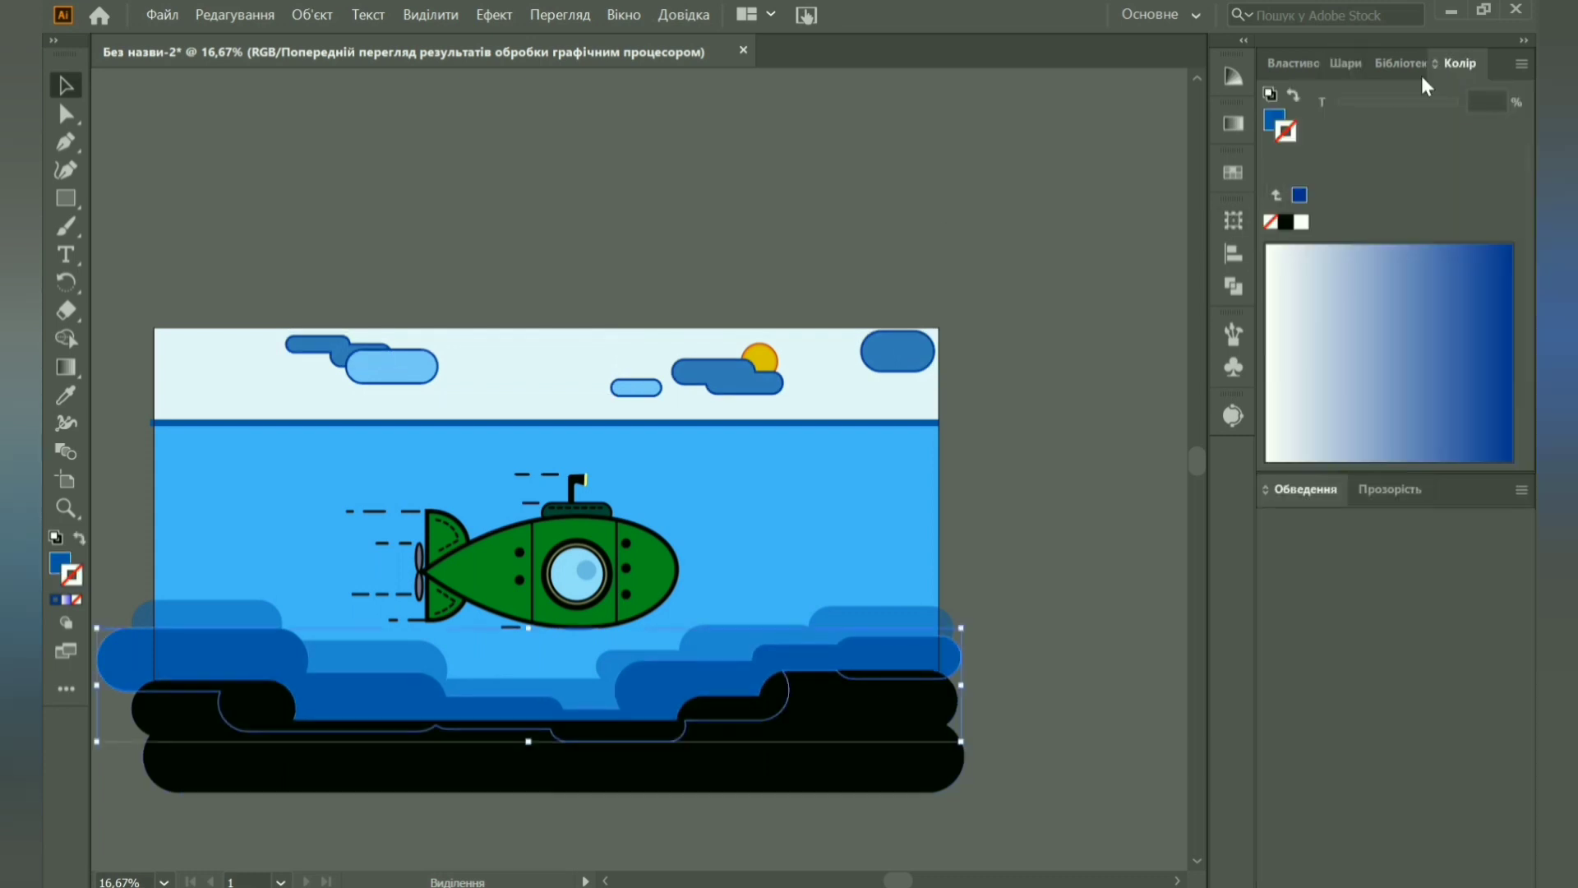
pyautogui.click(1233, 172)
pyautogui.click(960, 281)
pyautogui.click(1283, 65)
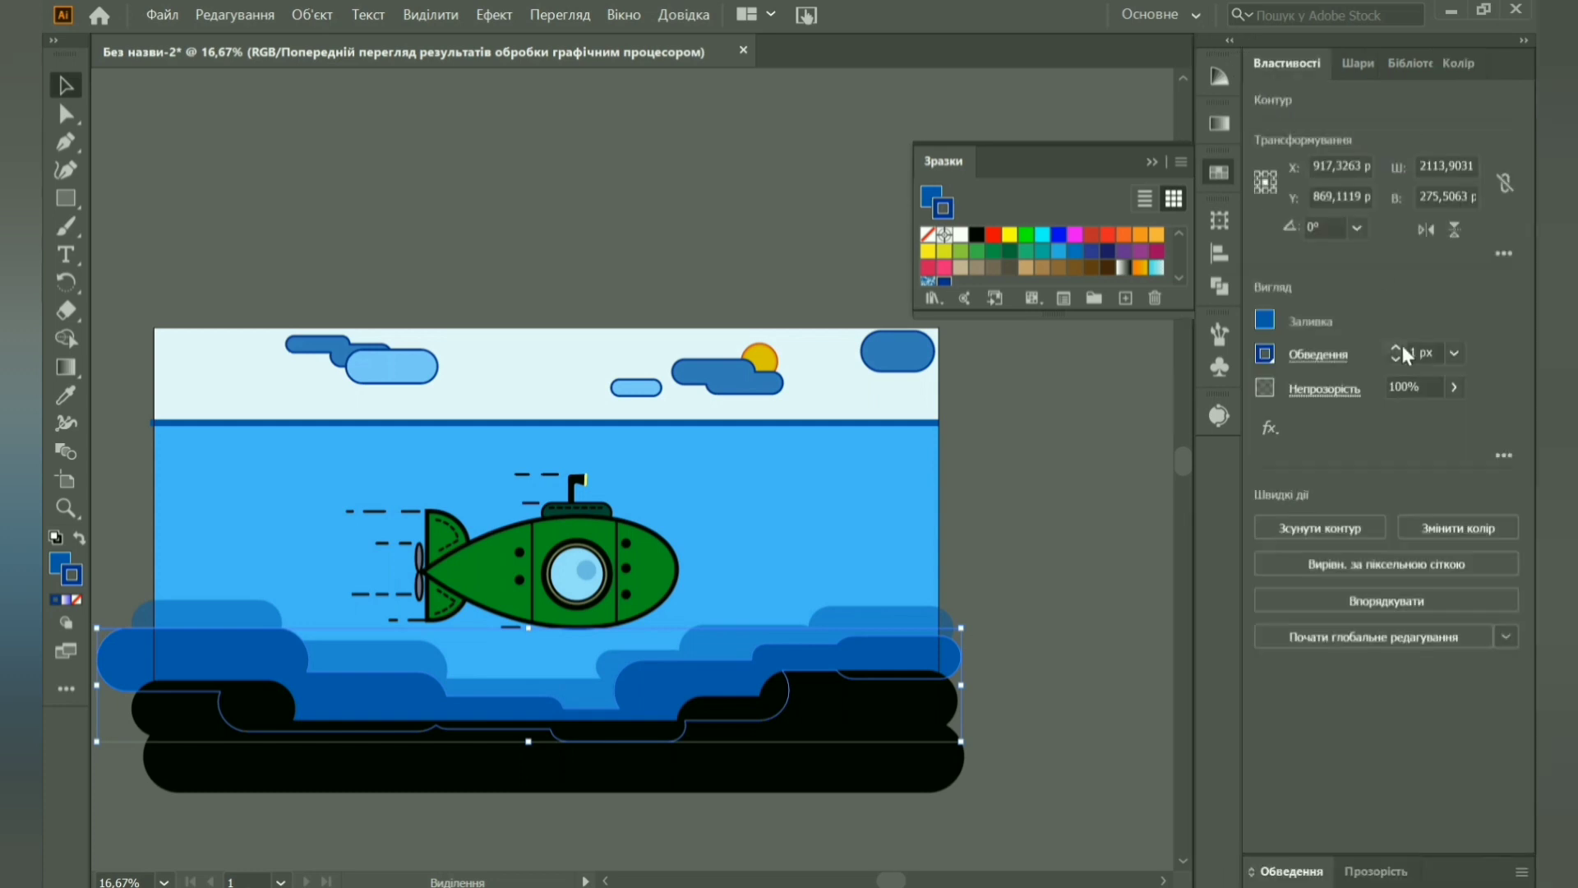
pyautogui.click(812, 616)
# Give the upper wave group a blue outline and increase the outline weight.
pyautogui.click(1358, 63)
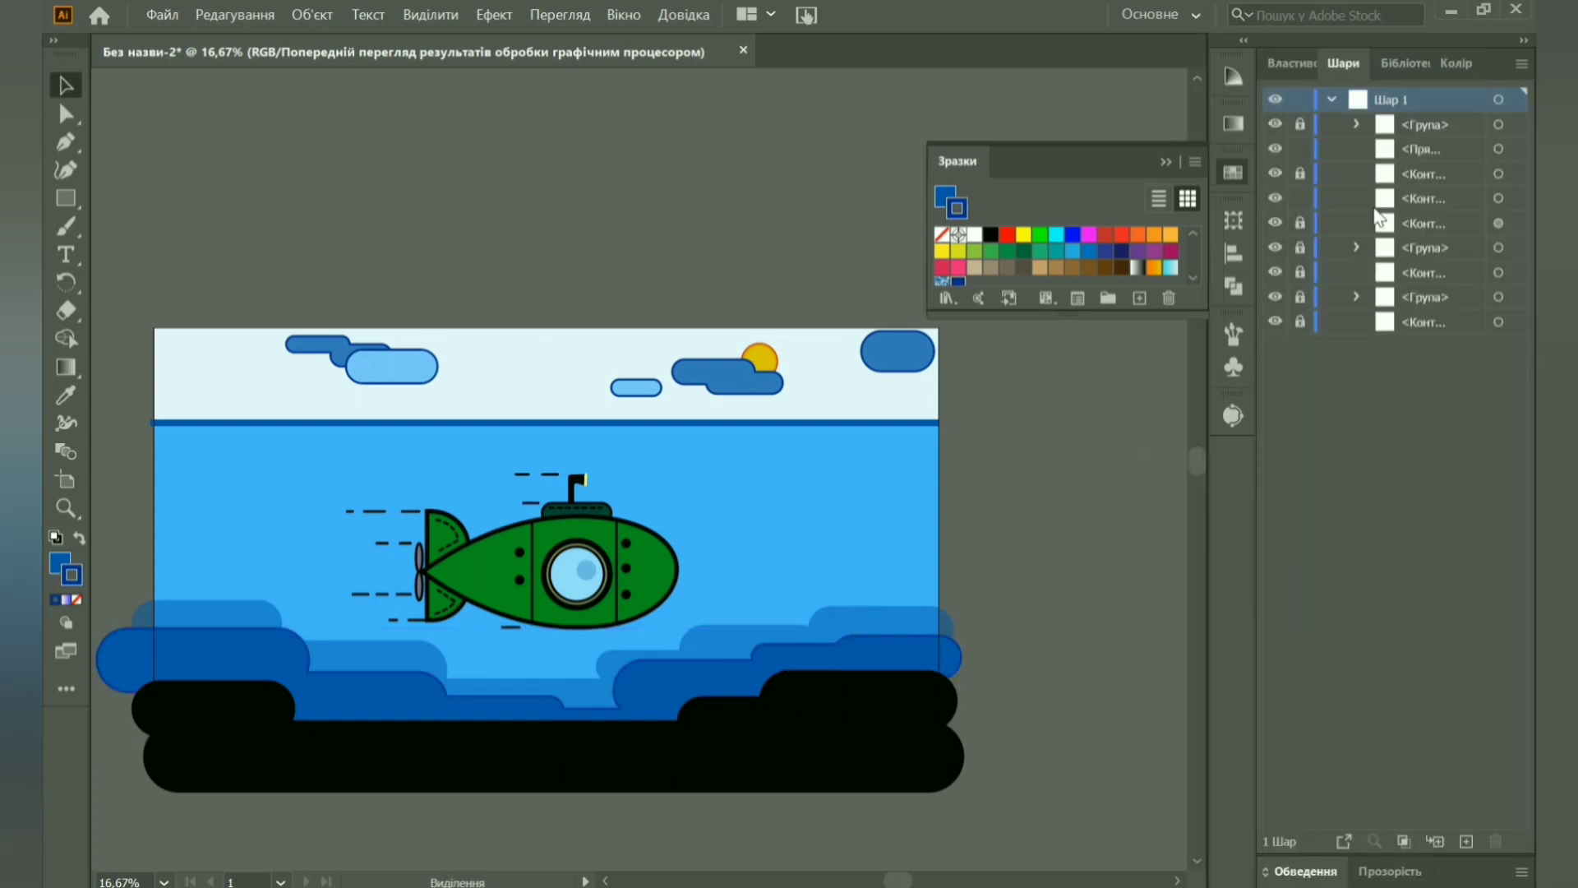
pyautogui.click(1452, 66)
pyautogui.click(934, 618)
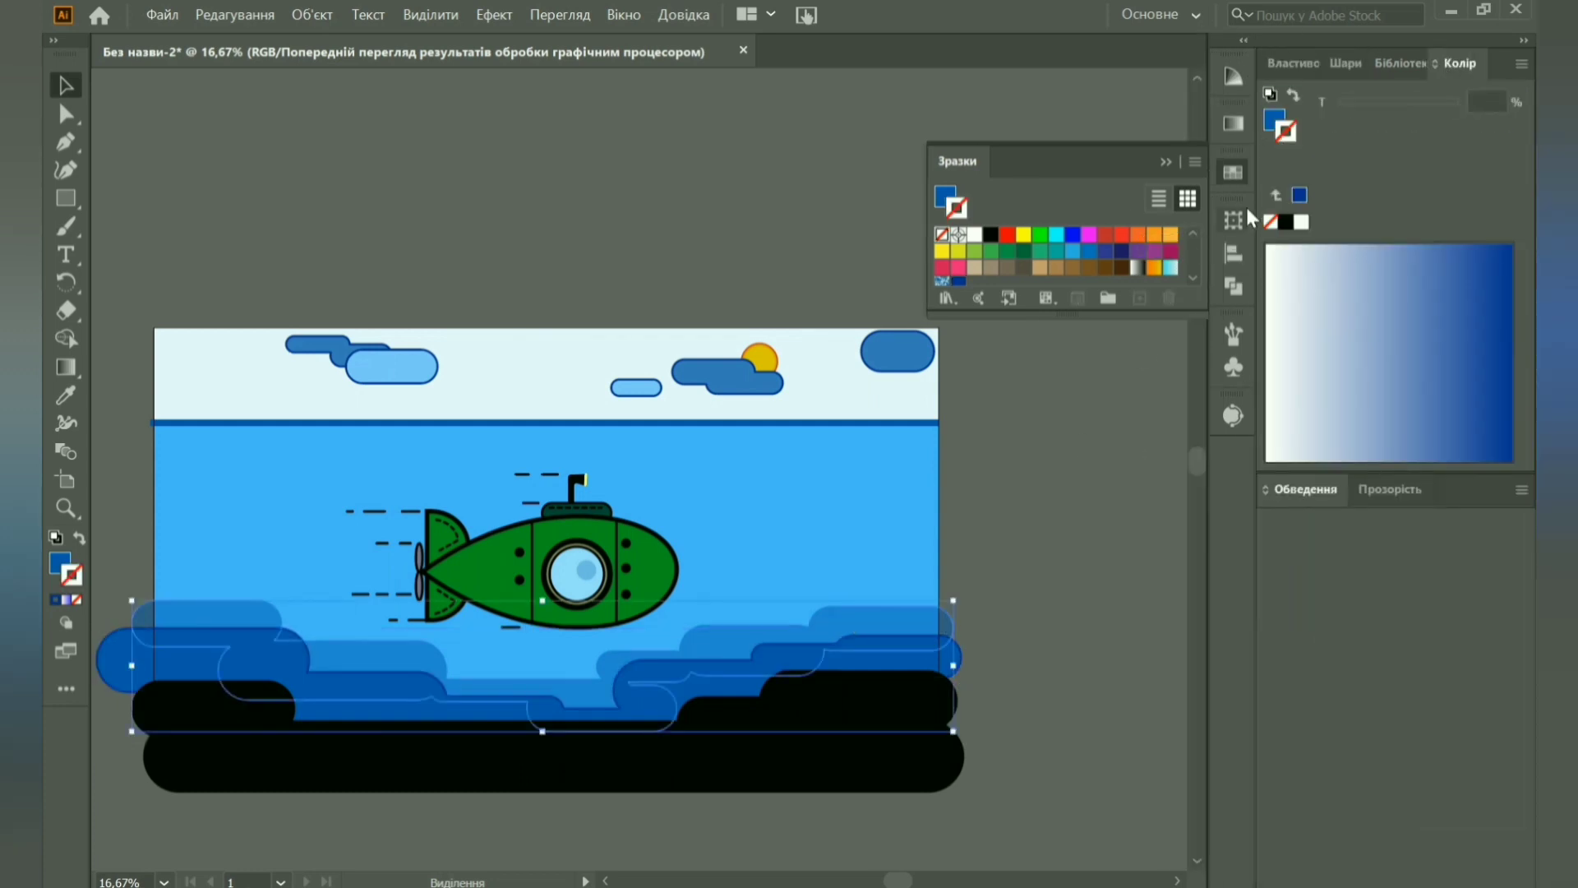
pyautogui.click(959, 281)
pyautogui.click(1294, 64)
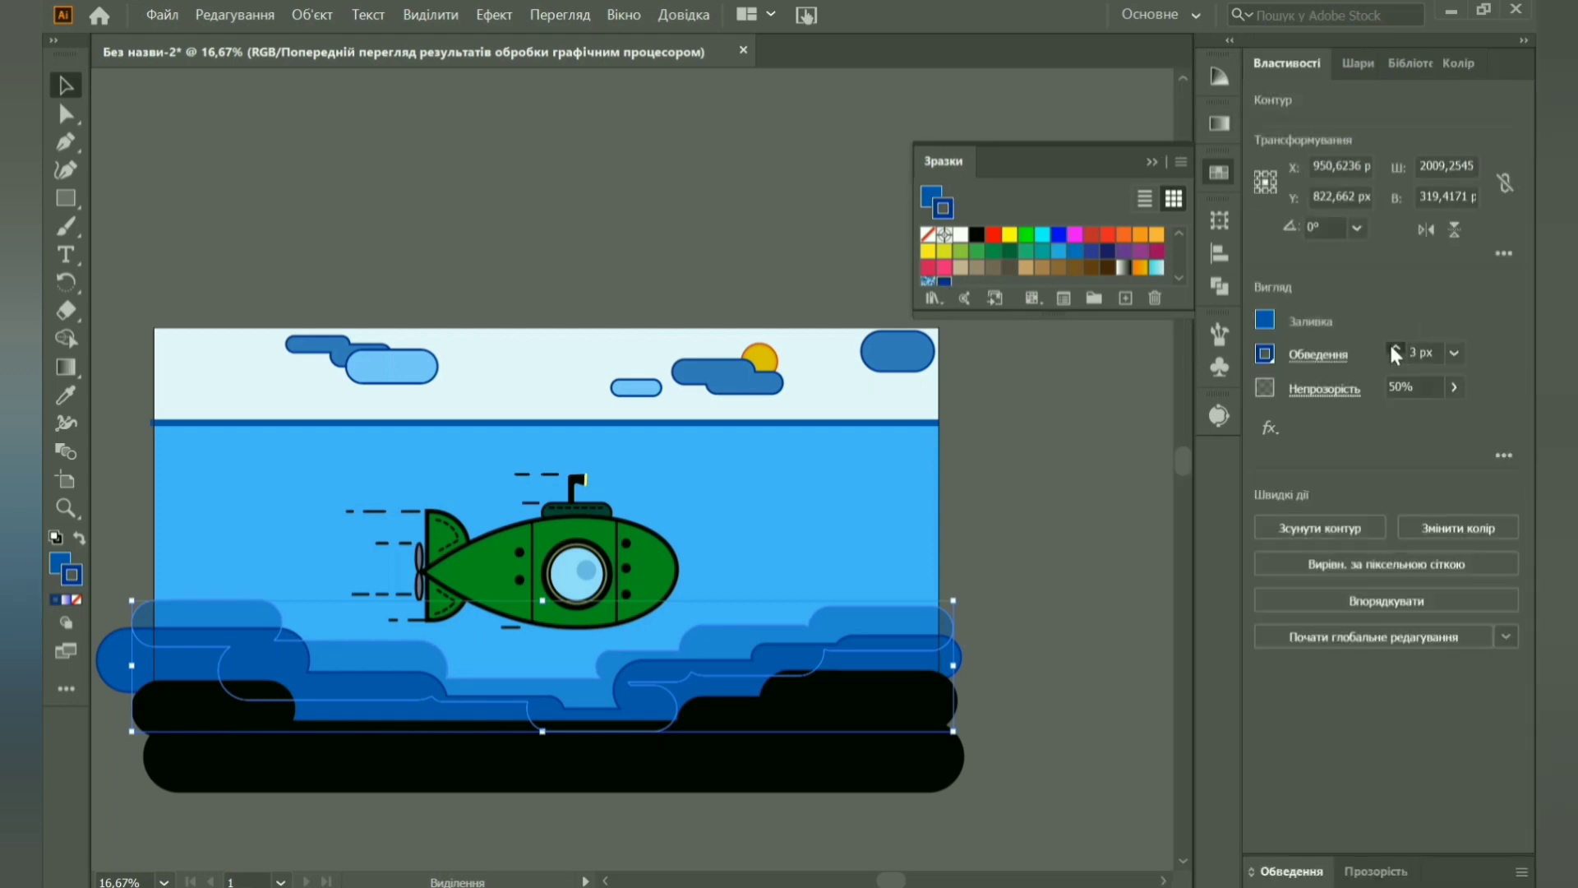
pyautogui.click(998, 460)
pyautogui.click(845, 427)
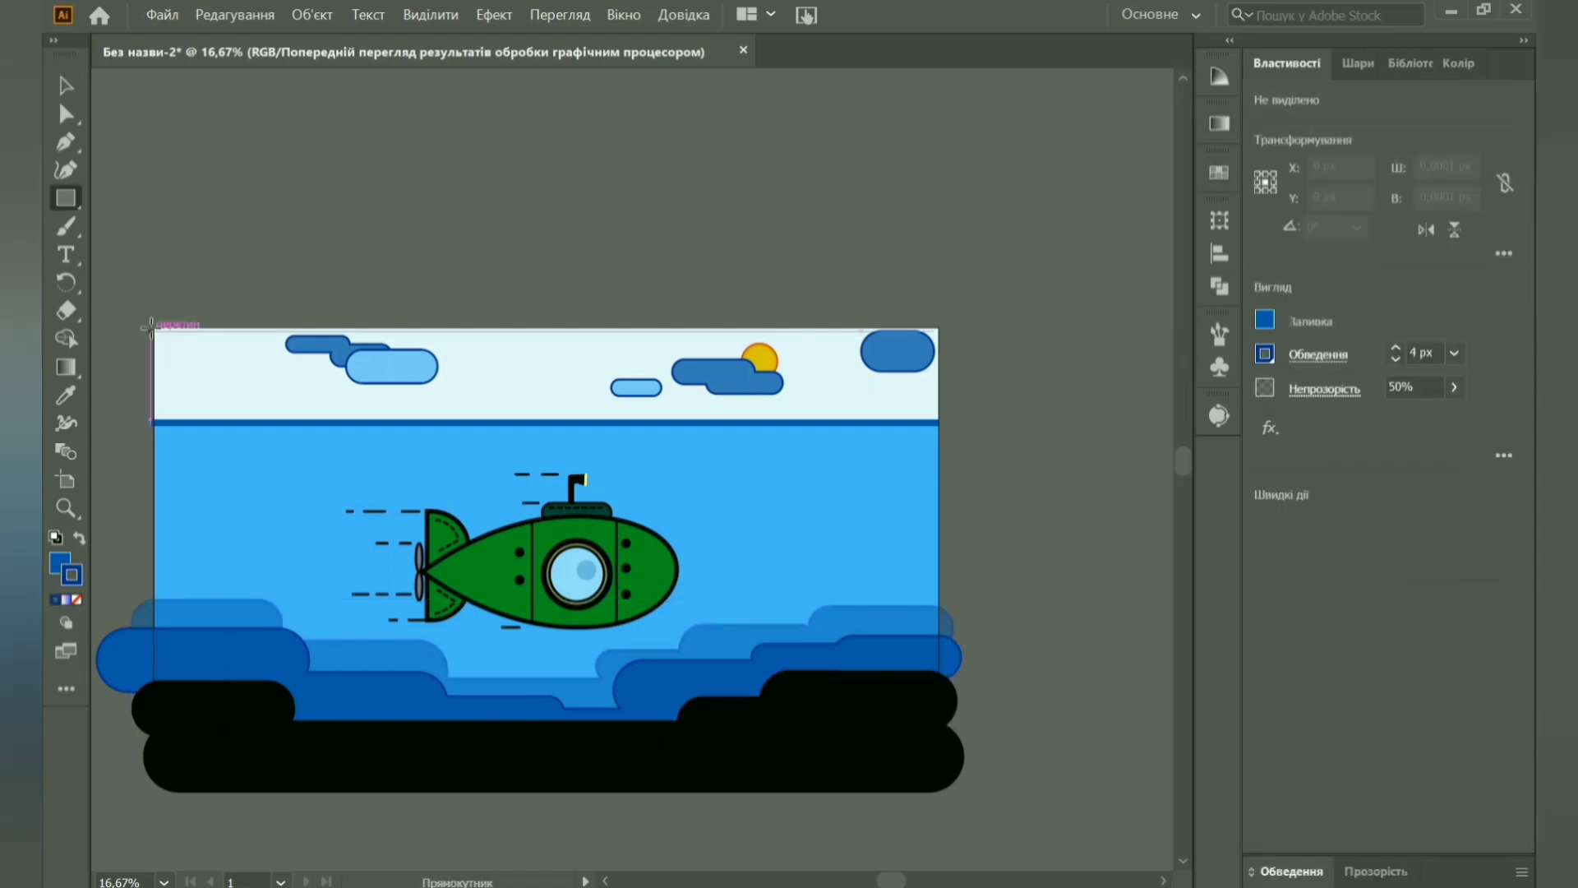
# Unlock all locked objects and group all the artwork together.
pyautogui.click(176, 220)
pyautogui.press('a')
pyautogui.hotkey('ctrl', 'a')
pyautogui.click(1358, 64)
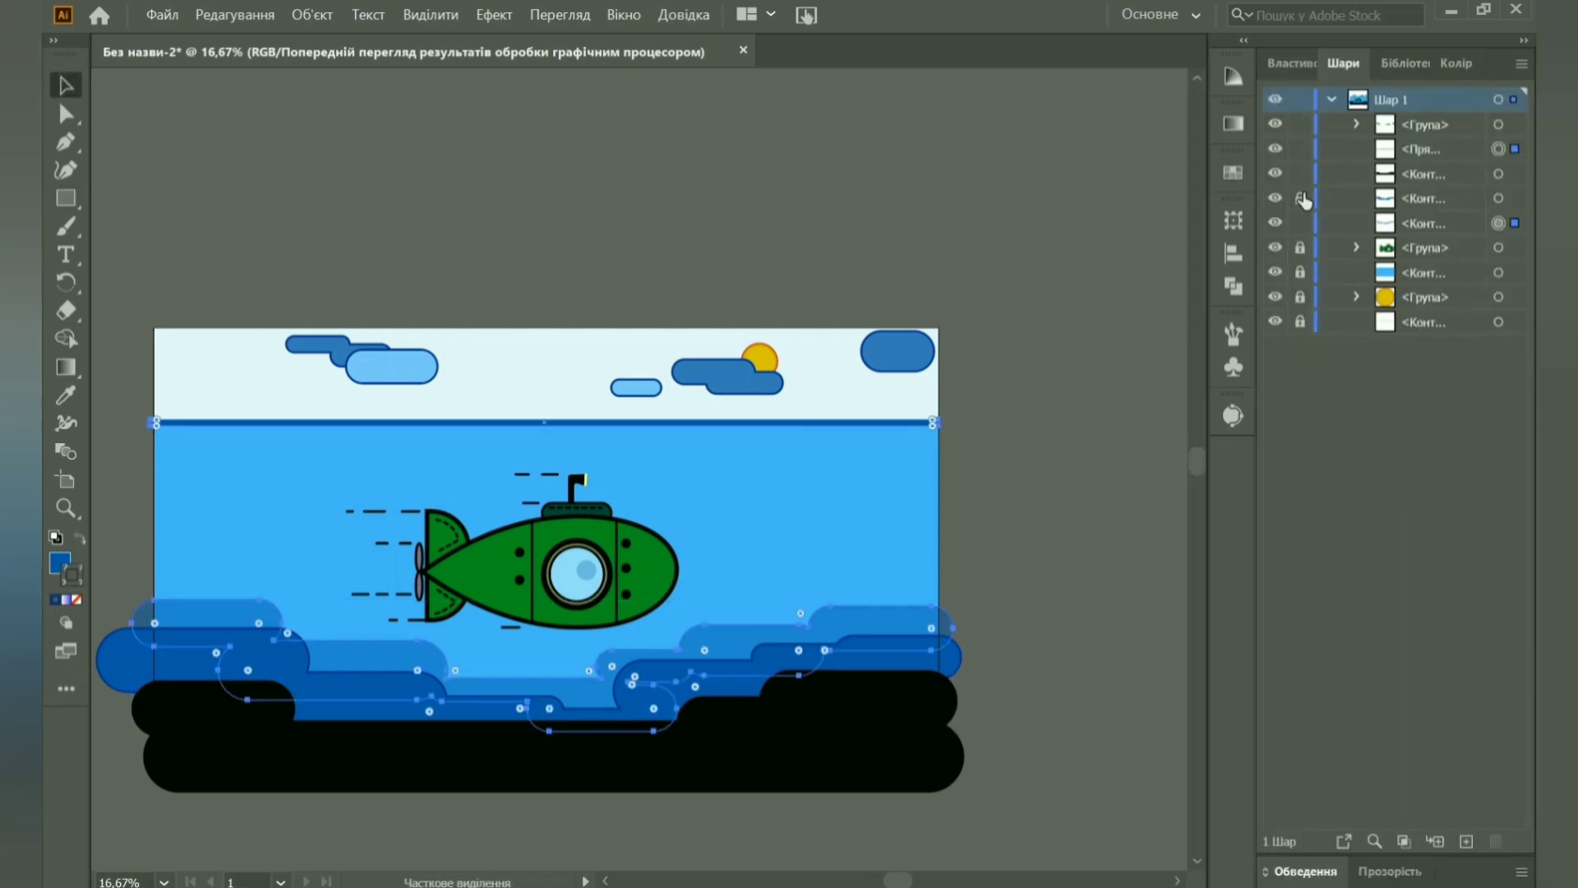
pyautogui.press('v')
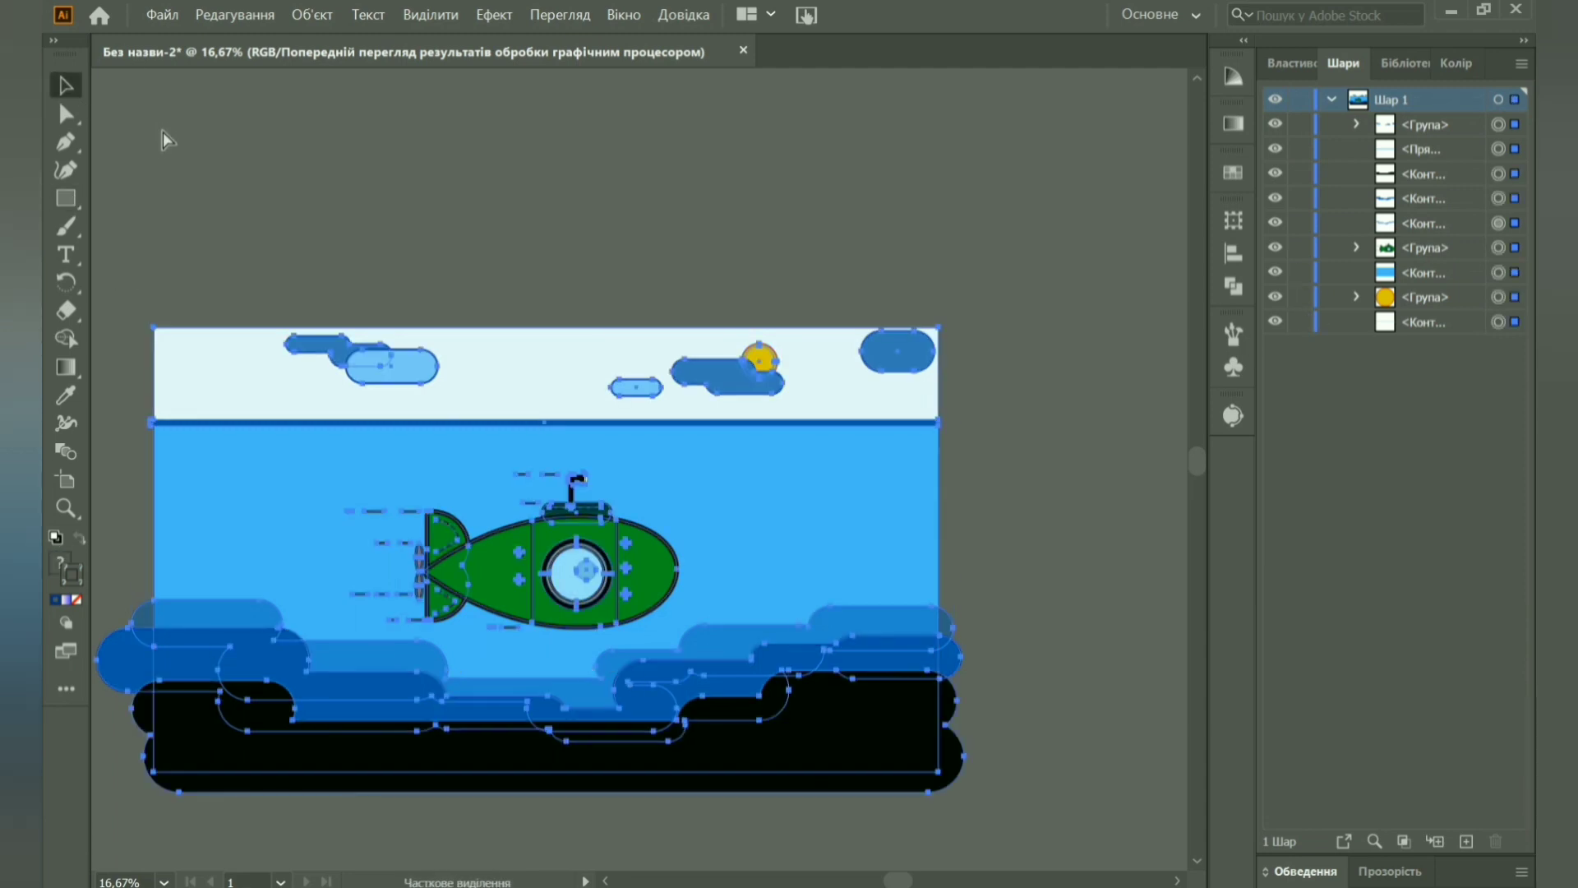
pyautogui.hotkey('ctrl', 'g')
# Draw an artboard-sized rectangle and trial a clipping mask, then undo it.
pyautogui.click(66, 197)
pyautogui.moveTo(155, 328); pyautogui.dragTo(939, 756)
pyautogui.press('v')
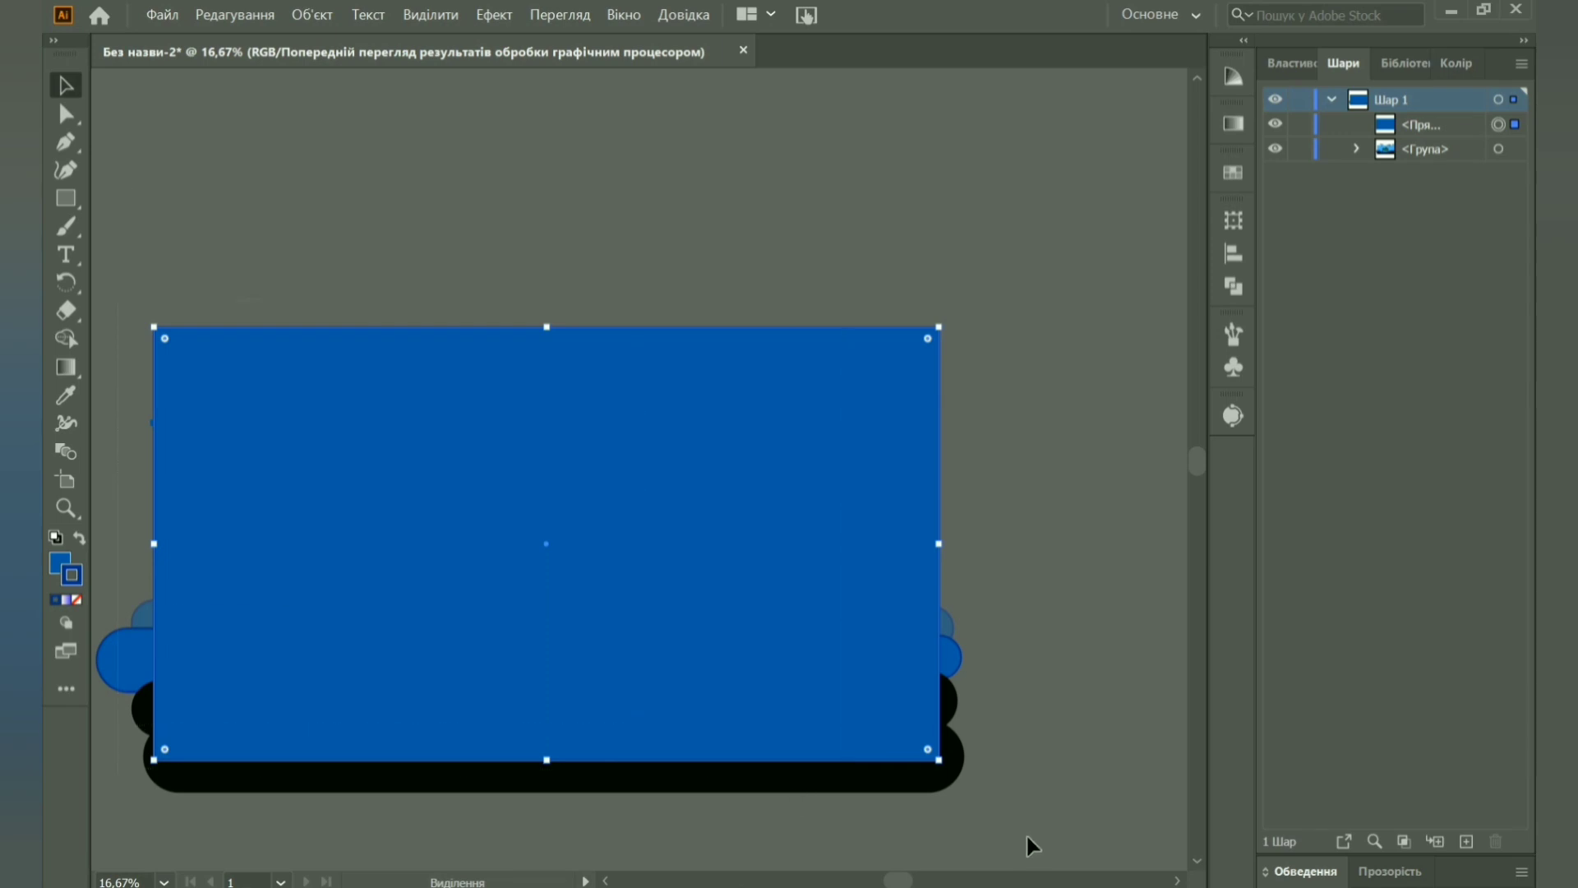
pyautogui.hotkey('ctrl', 'a')
pyautogui.rightClick(530, 238)
pyautogui.click(645, 246)
pyautogui.hotkey('ctrl', 'z')
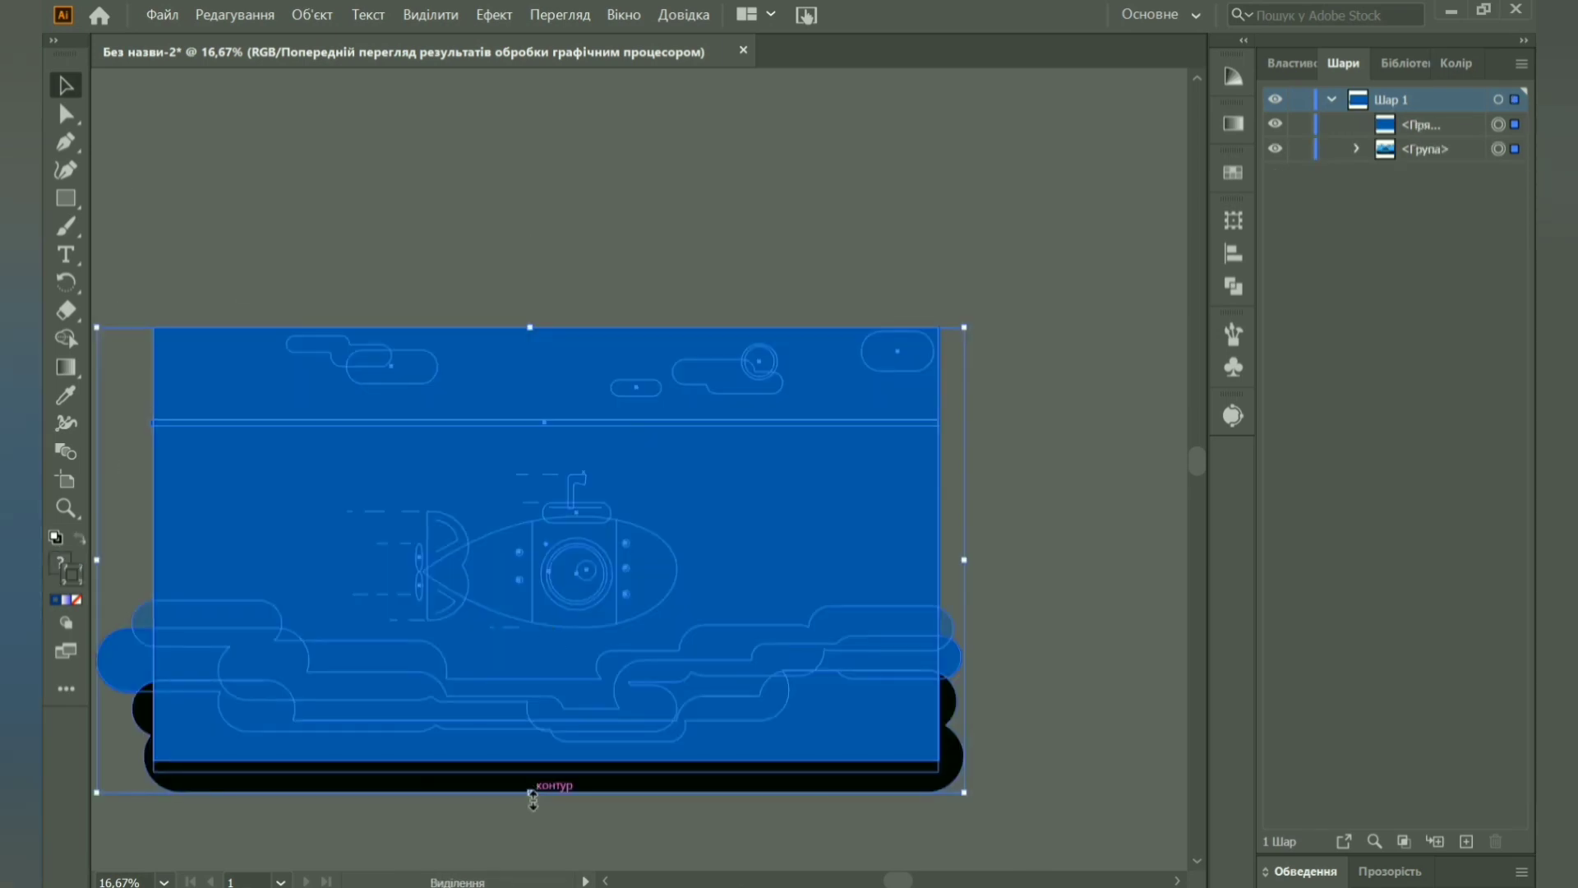
# Extend the rectangle's bottom edge, clip the scene to it, and zoom to 50%.
pyautogui.keyDown('shift'); pyautogui.click(500, 768); pyautogui.keyUp('shift')
pyautogui.moveTo(547, 755); pyautogui.dragTo(548, 771)
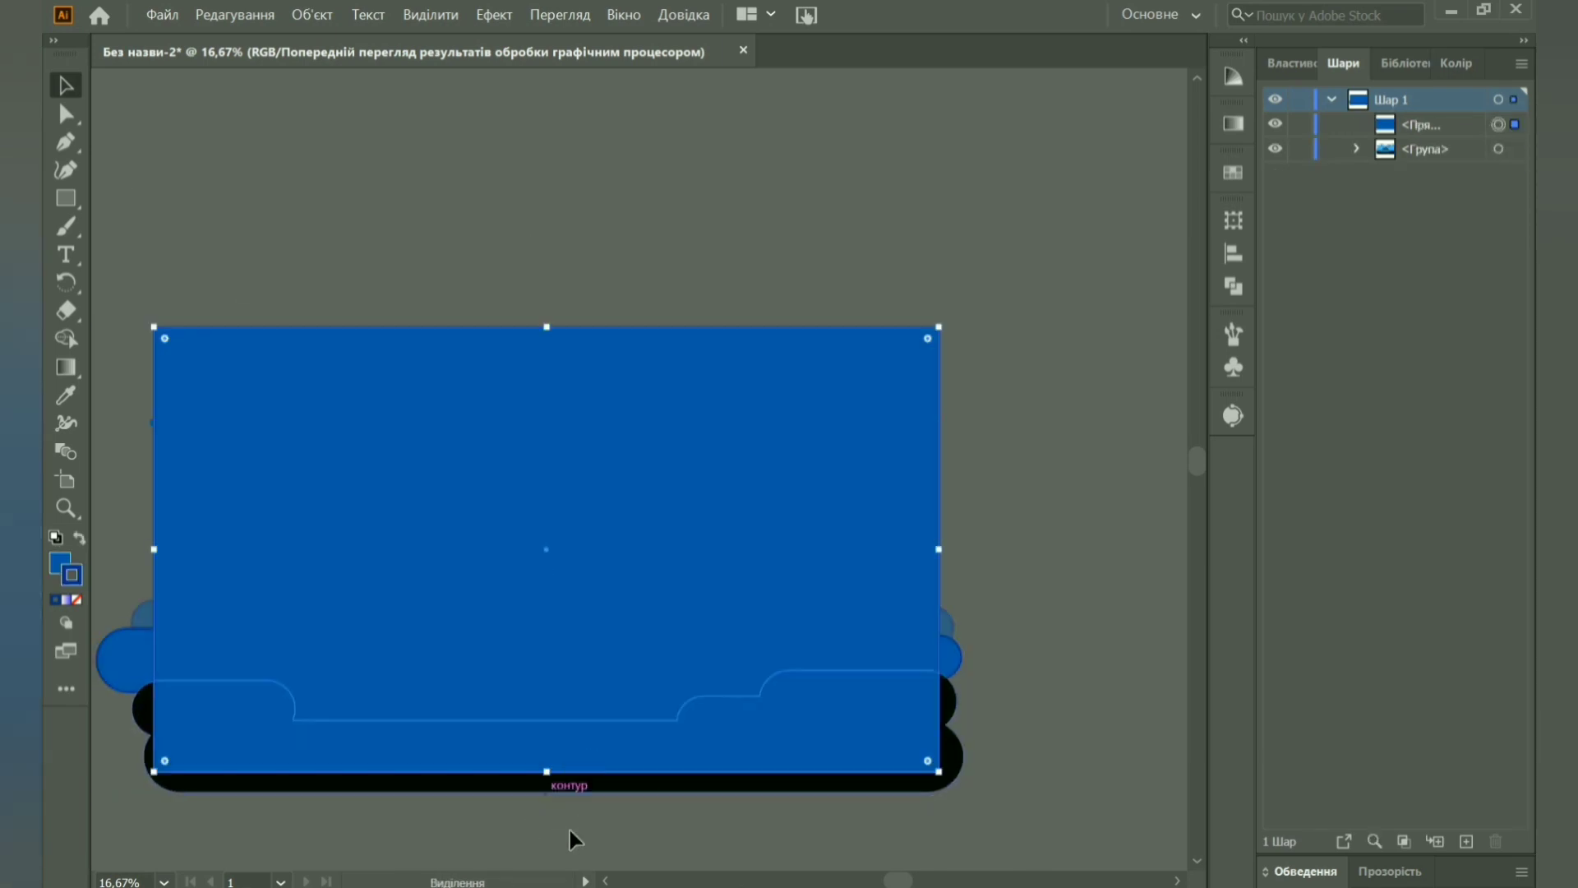
pyautogui.hotkey('ctrl', 'a')
pyautogui.click(1004, 835)
pyautogui.moveTo(1004, 835); pyautogui.dragTo(164, 294)
pyautogui.rightClick(434, 204)
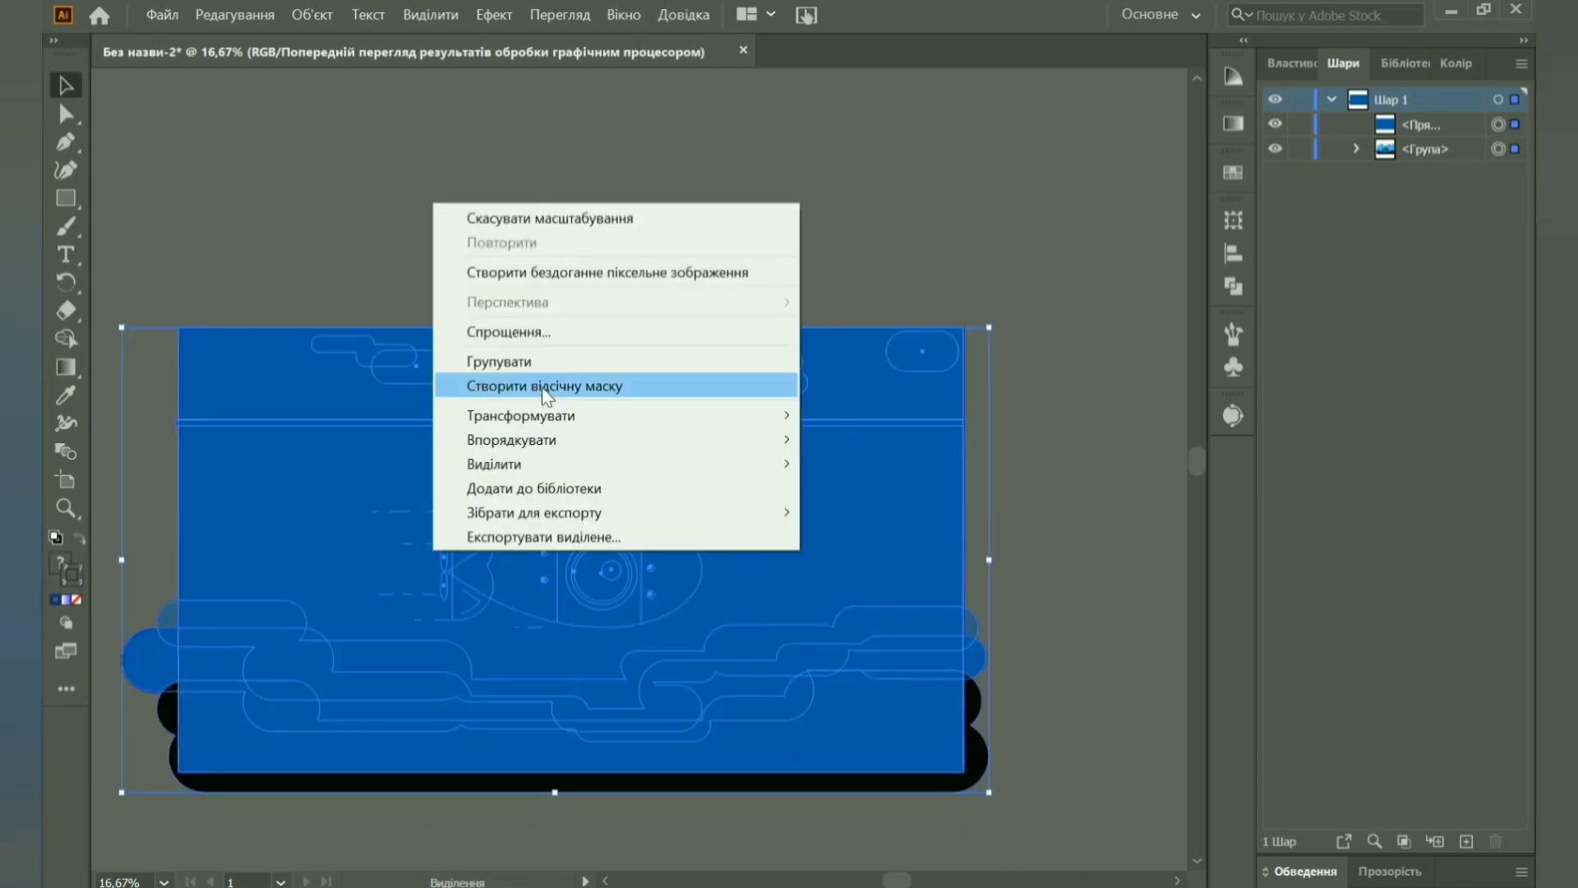
pyautogui.click(543, 393)
pyautogui.click(165, 882)
pyautogui.click(197, 614)
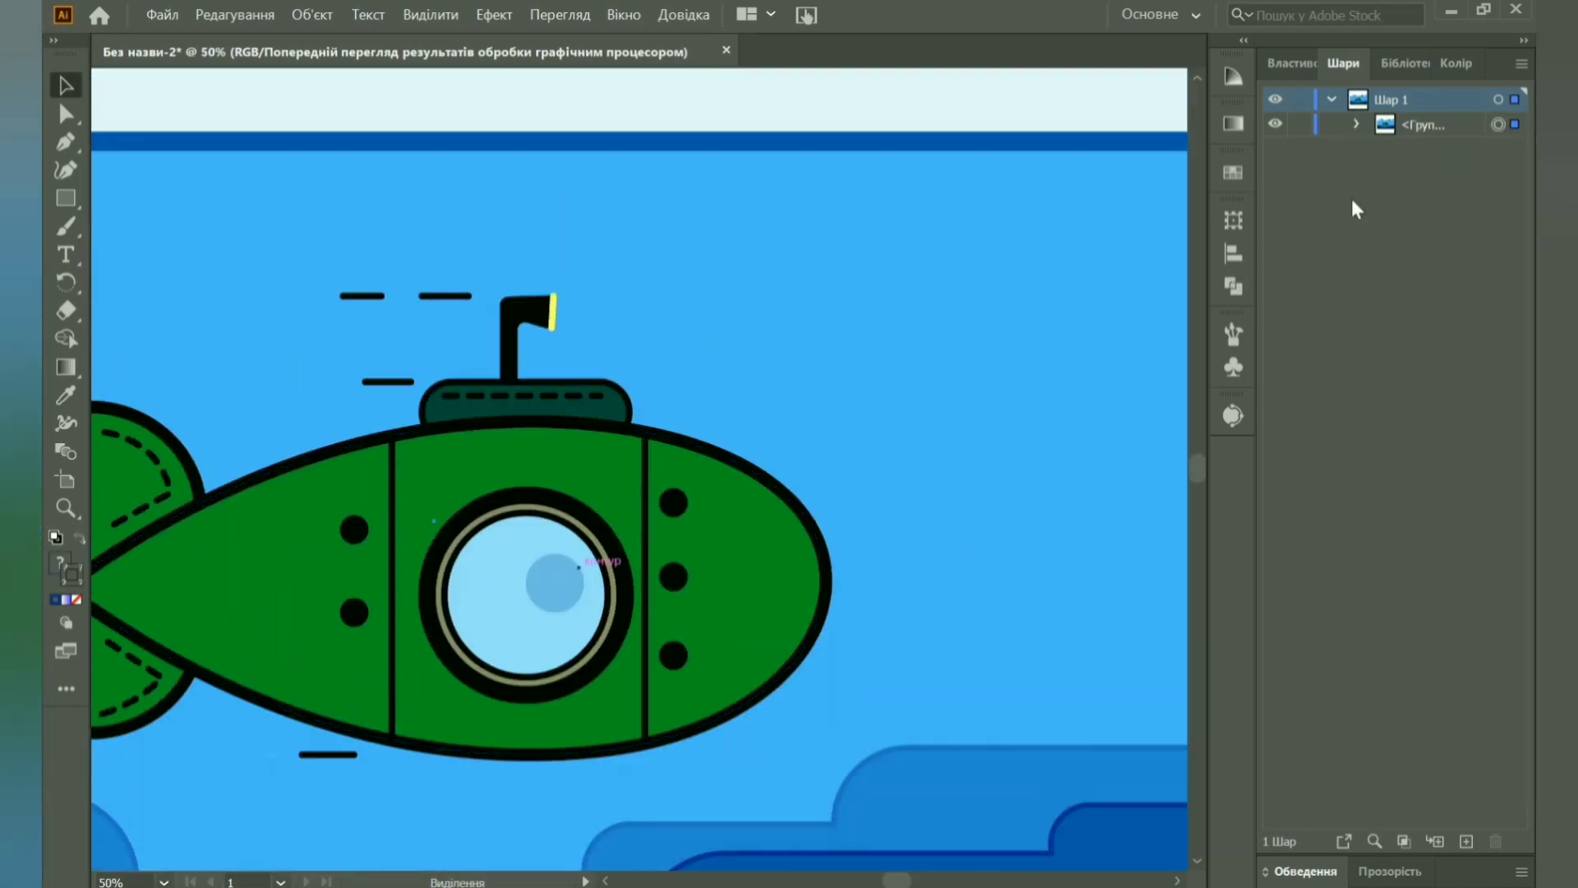
pyautogui.click(164, 883)
pyautogui.click(198, 742)
pyautogui.click(164, 882)
pyautogui.click(197, 711)
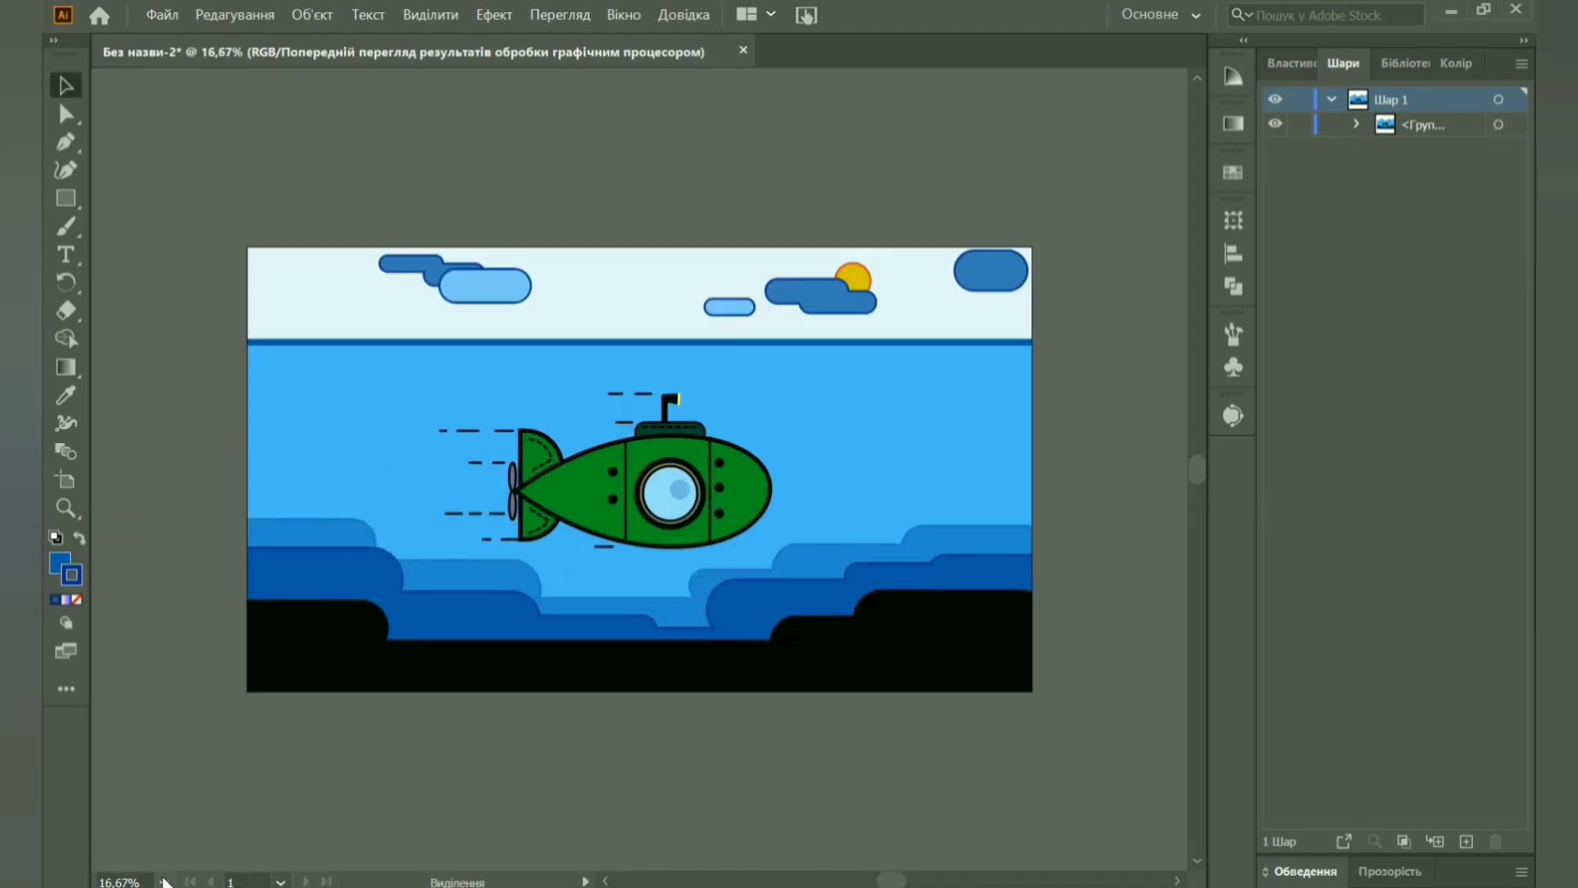
pyautogui.click(164, 882)
pyautogui.click(200, 681)
pyautogui.hotkey('ctrl', '=')
pyautogui.hotkey('ctrl', '=')
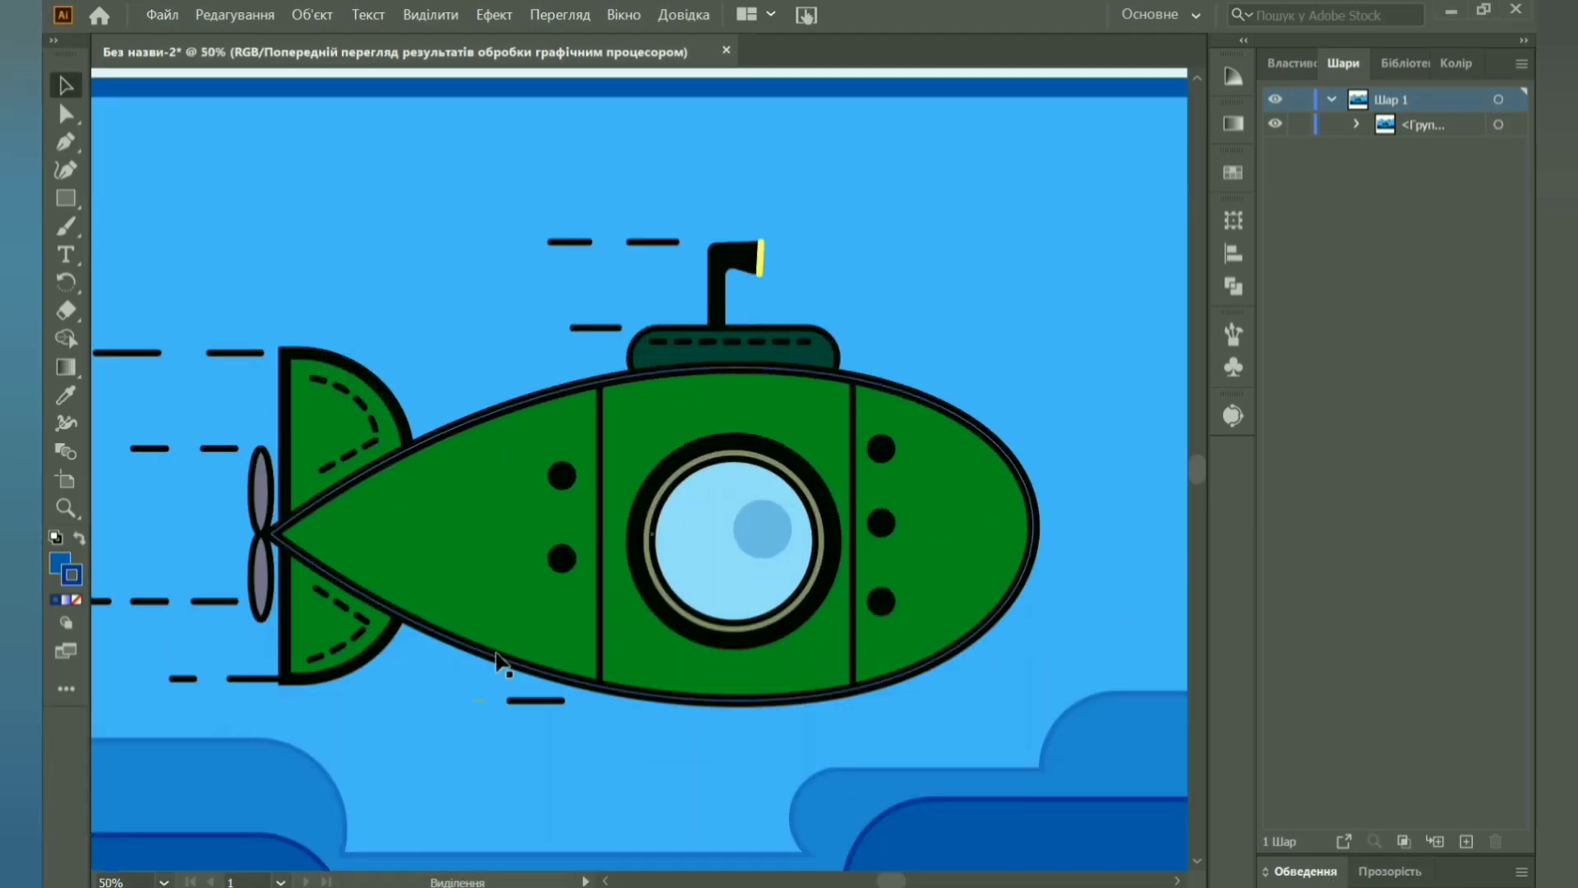
pyautogui.scroll(3, 575, 683)
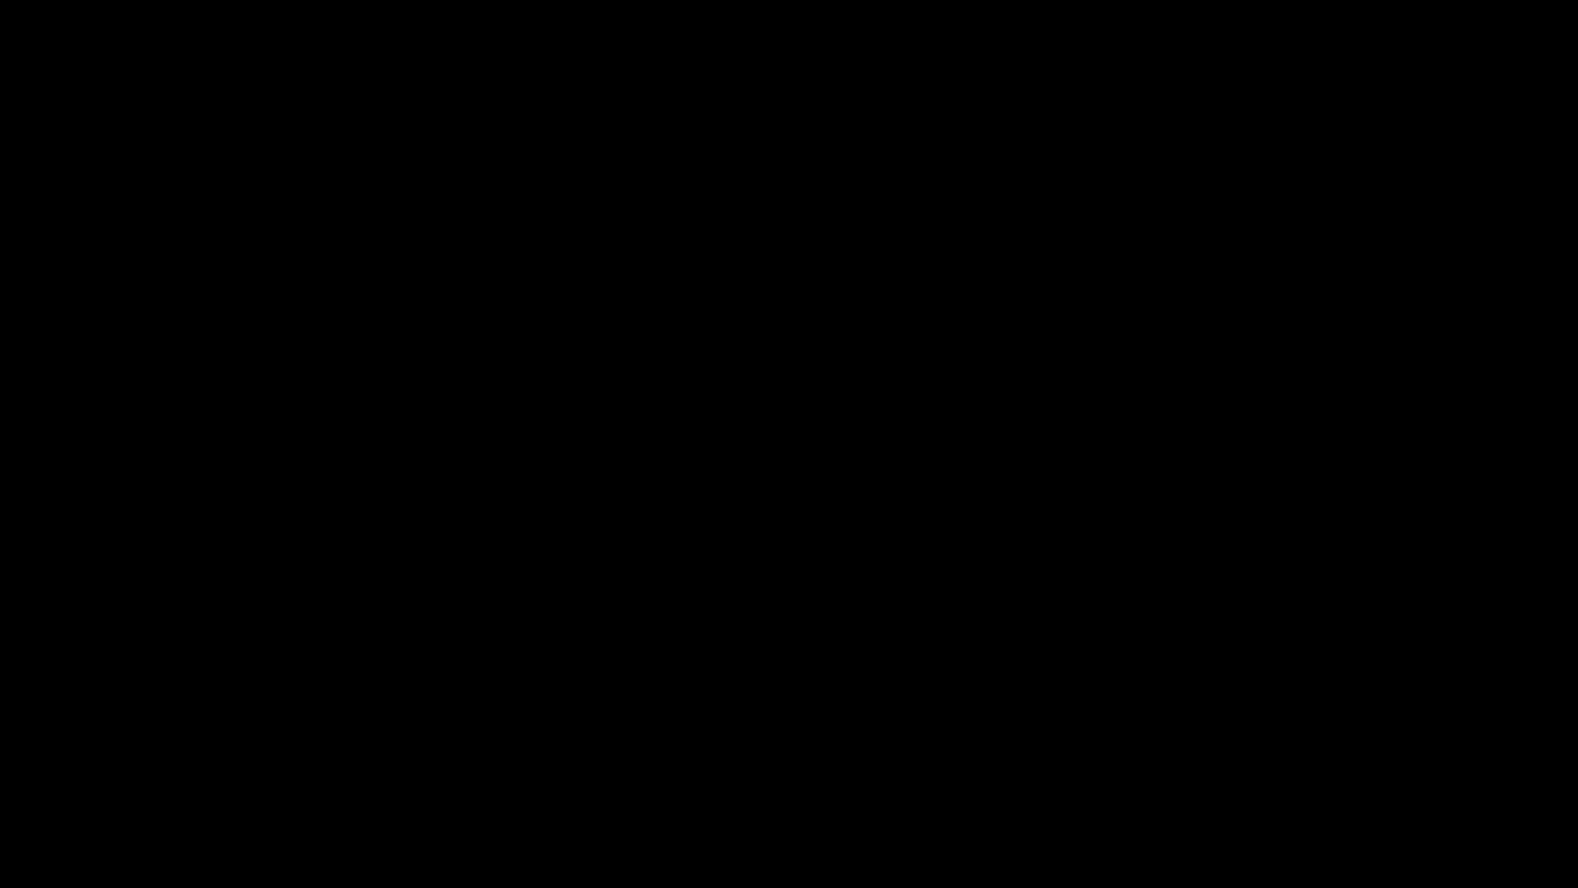